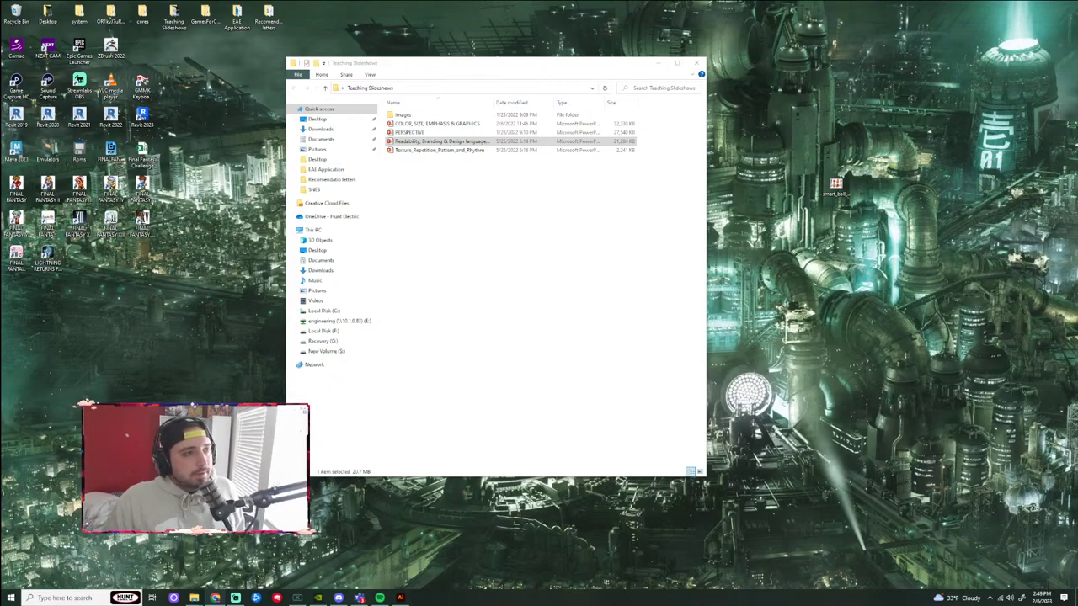
# Switch to Illustrator and open the settings for a new document.
pyautogui.hotkey('alt', 'Tab')
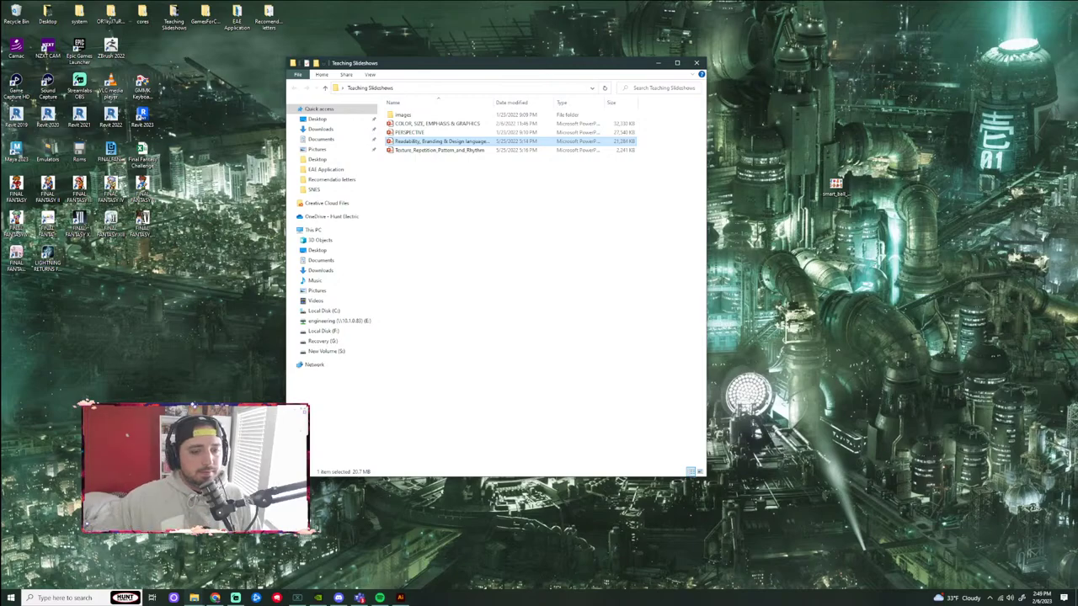
pyautogui.click(400, 598)
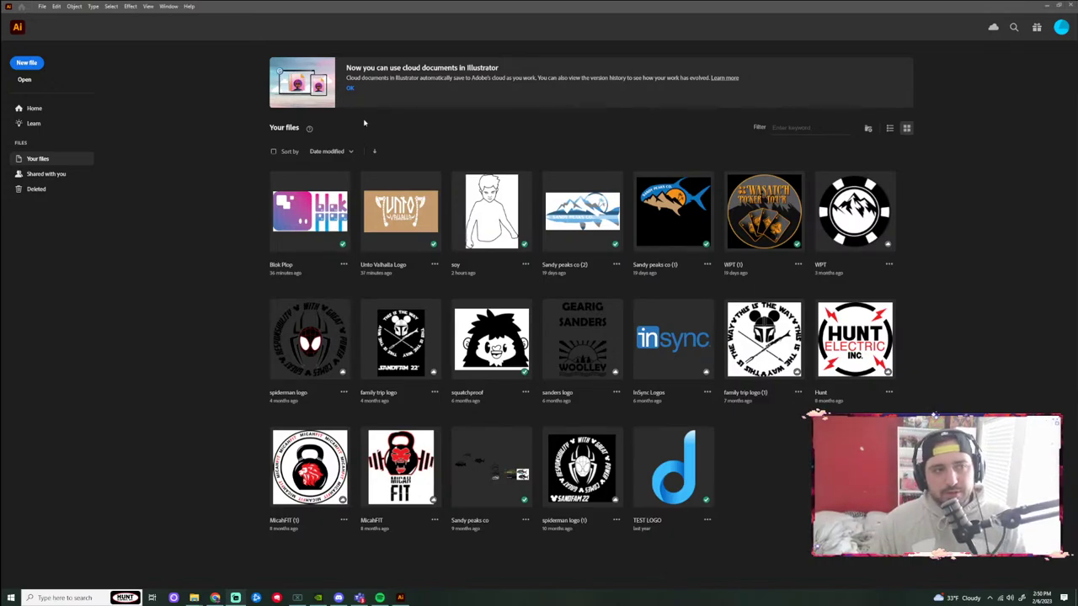
pyautogui.click(34, 64)
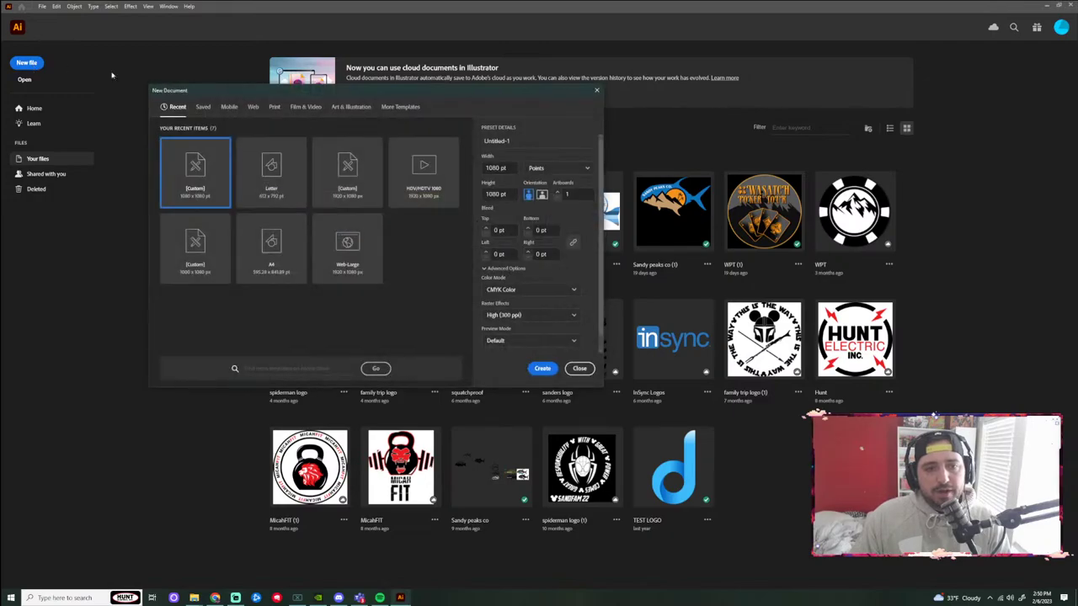
pyautogui.moveTo(400, 99); pyautogui.dragTo(526, 136)
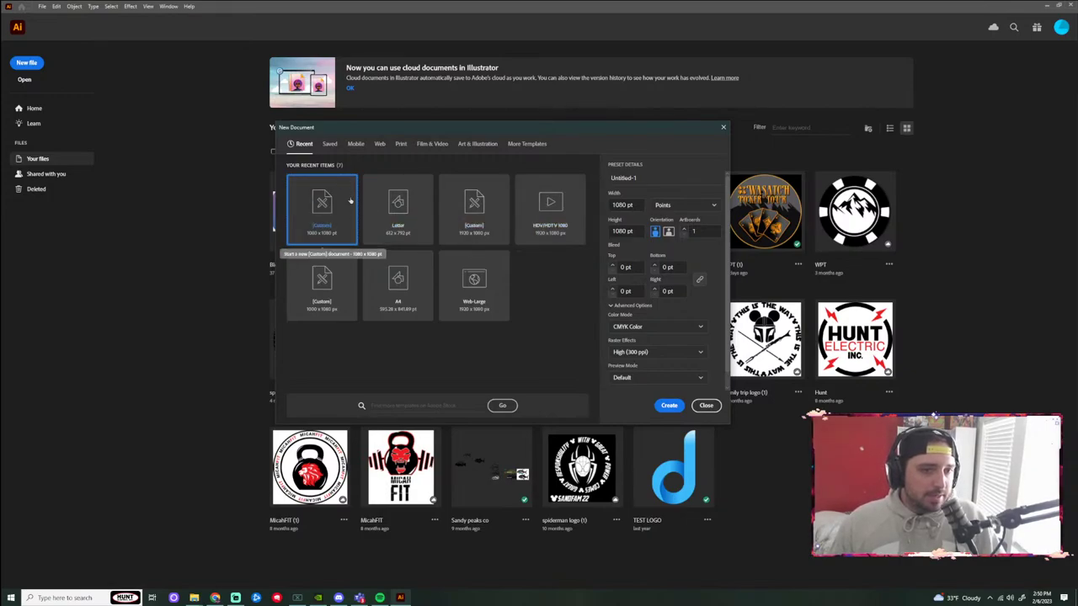
# Look through the mobile, web, print, film and video, art and illustration, and additional template presets.
pyautogui.click(355, 144)
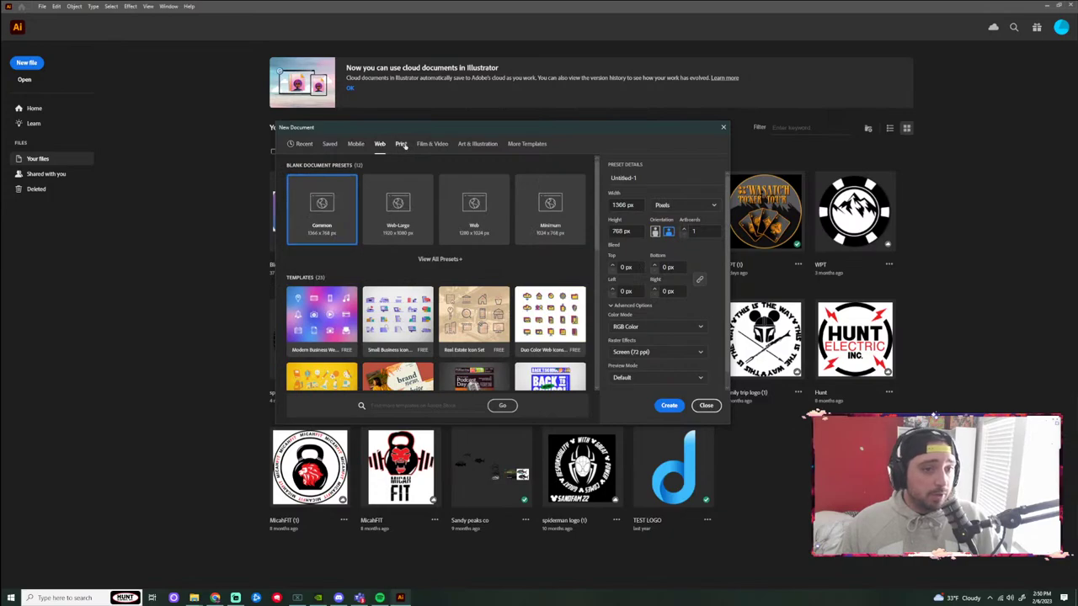
pyautogui.click(402, 145)
pyautogui.click(428, 146)
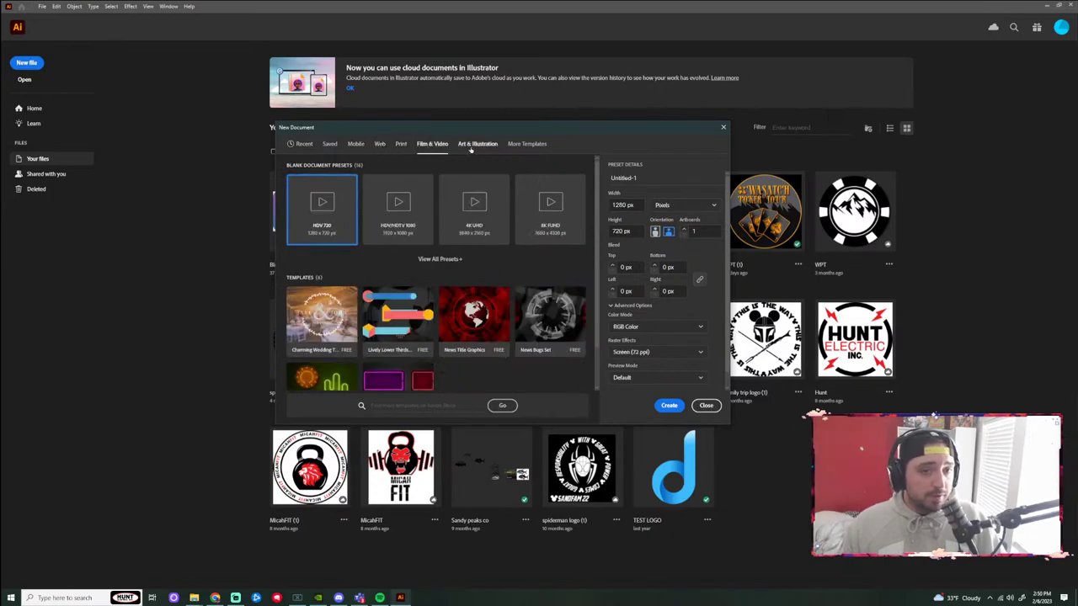
pyautogui.click(472, 148)
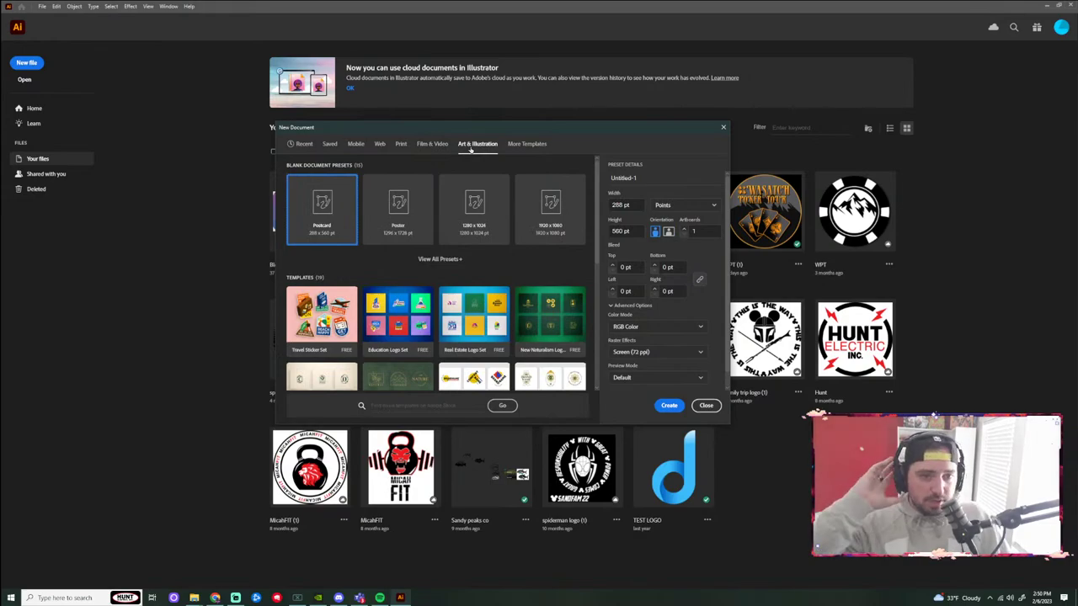
pyautogui.click(530, 145)
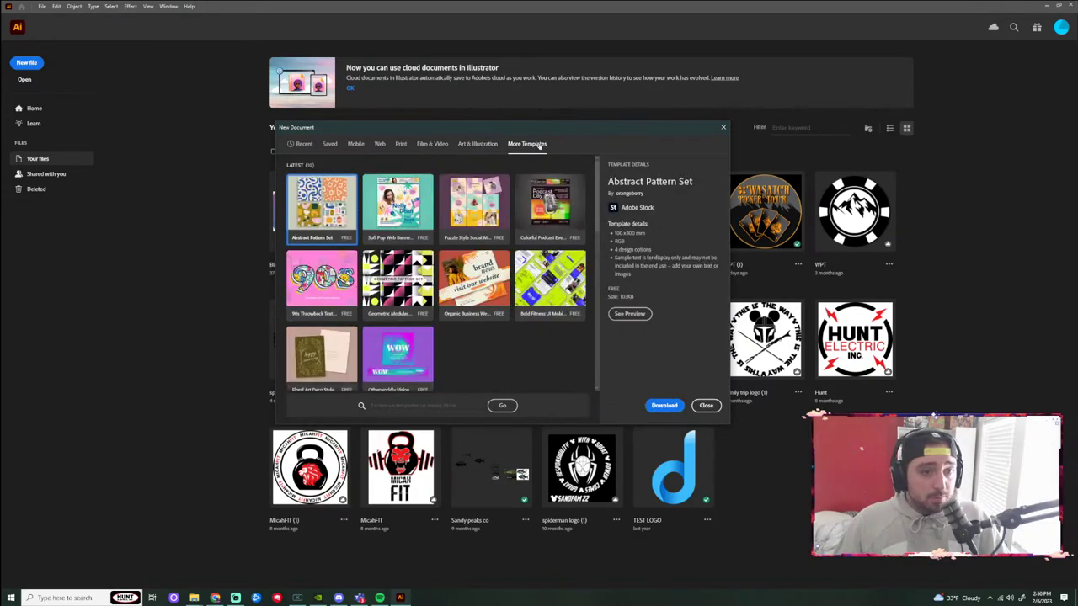
pyautogui.click(353, 146)
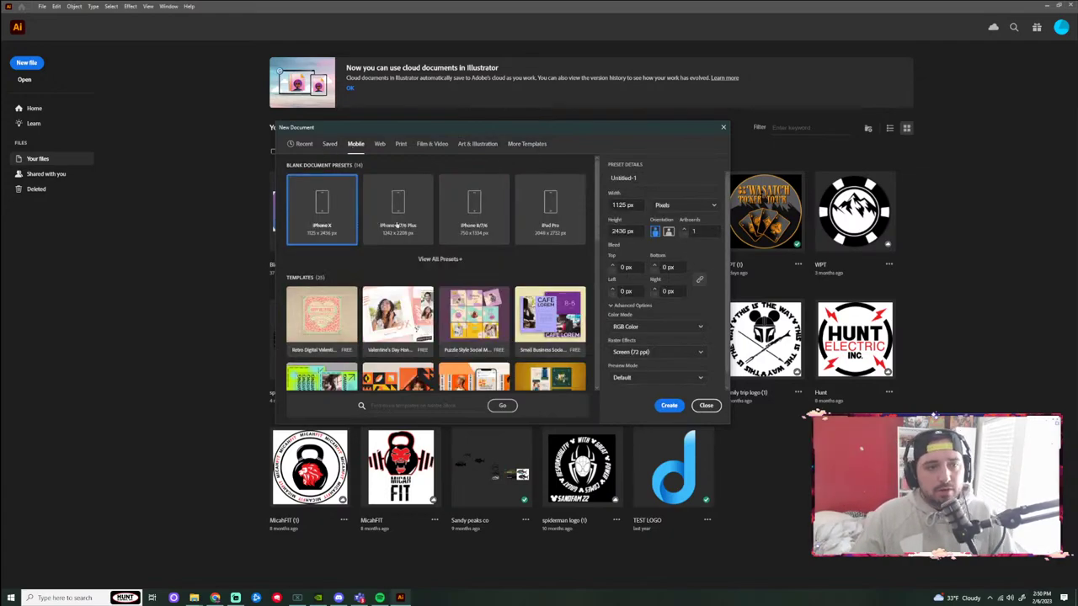
# Create a new document from the recent custom 1920 x 1080 px preset, using CMYK Color mode.
pyautogui.click(305, 145)
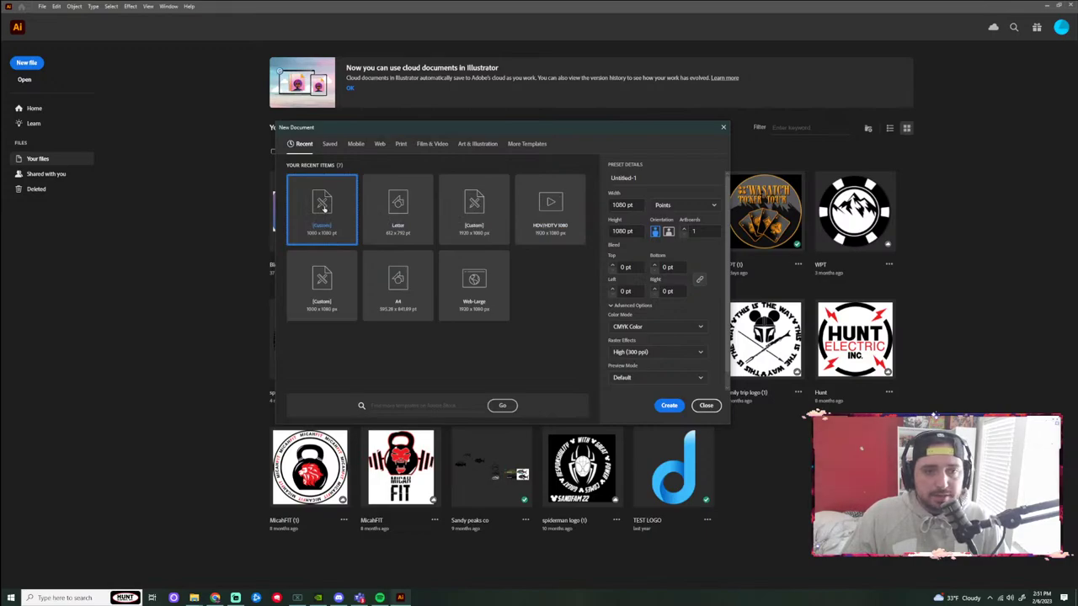
pyautogui.click(482, 209)
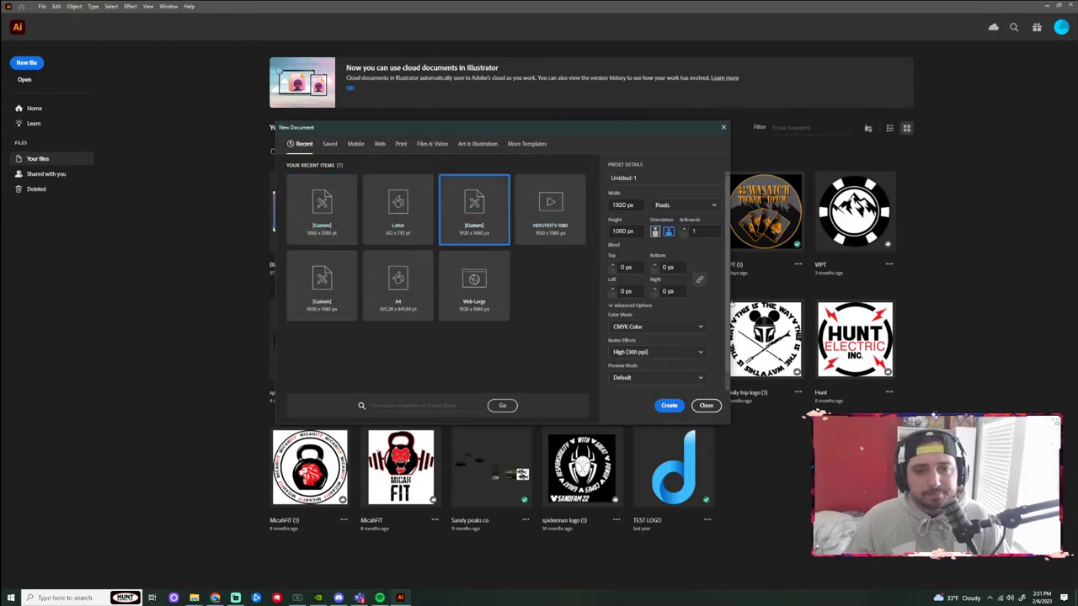
pyautogui.click(669, 406)
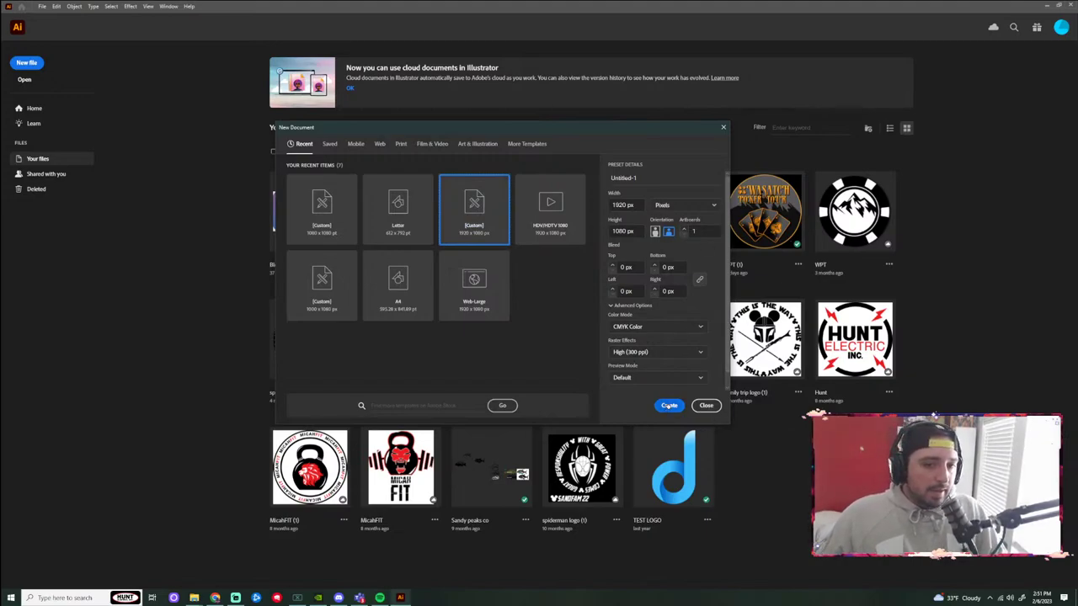
pyautogui.click(657, 327)
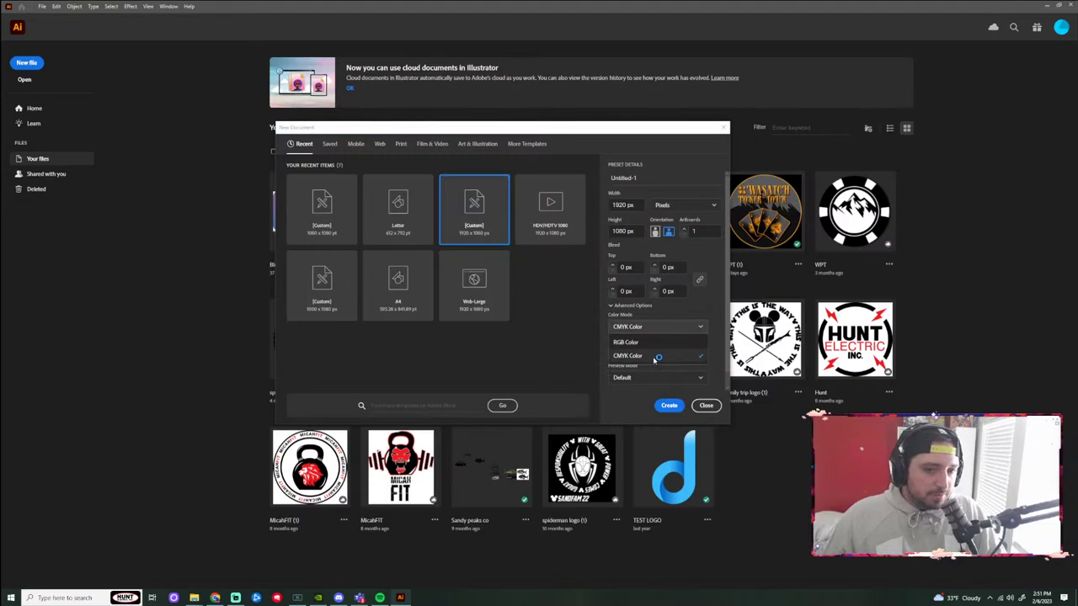
pyautogui.click(657, 357)
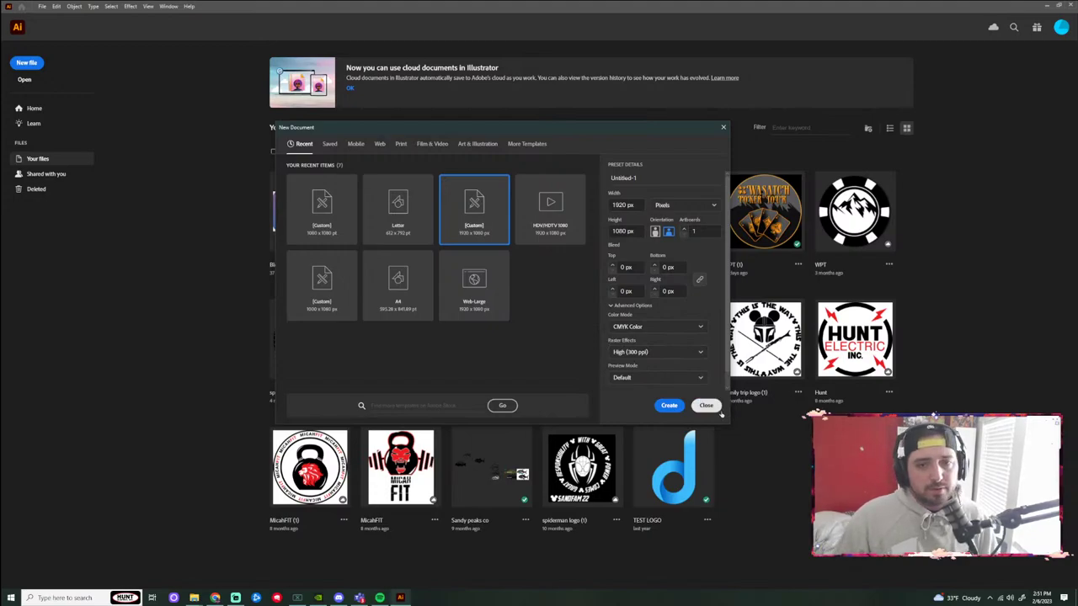
pyautogui.click(671, 408)
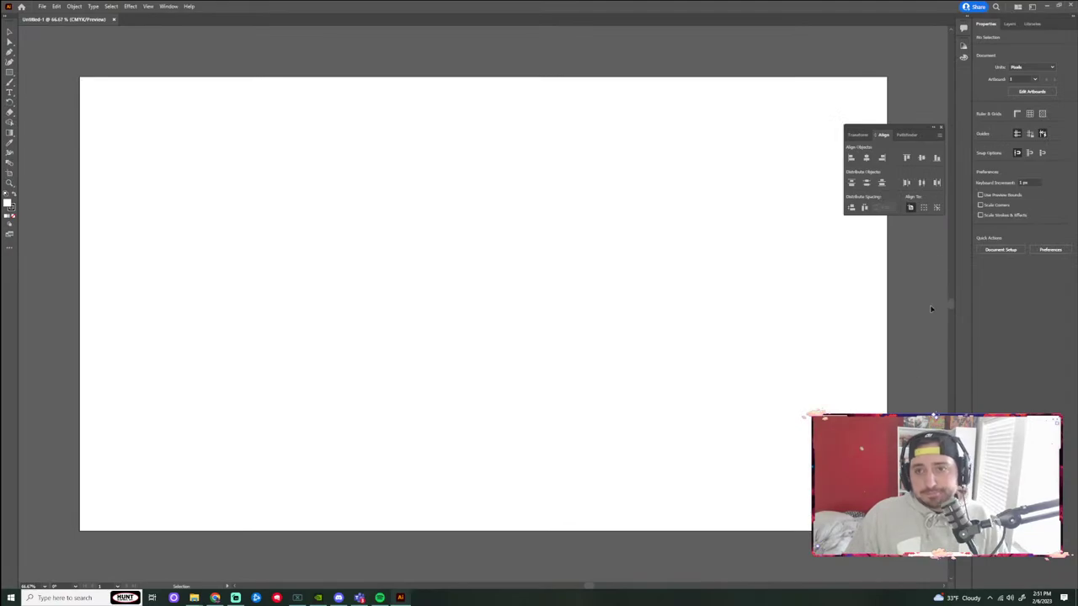
# Close the floating Align panel to clear the canvas area.
pyautogui.moveTo(906, 129); pyautogui.dragTo(903, 53)
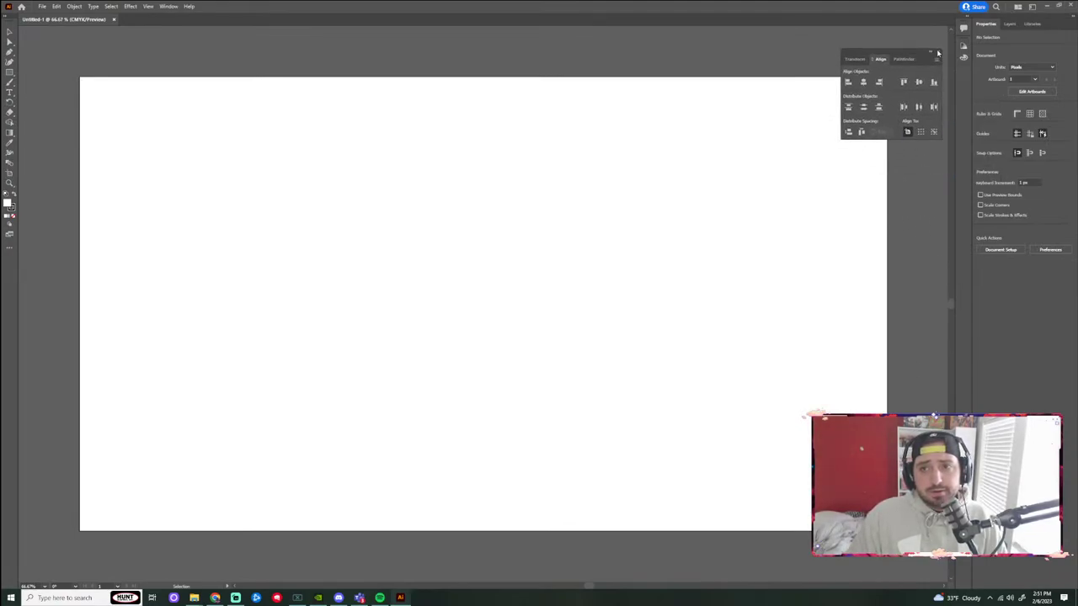
pyautogui.click(938, 52)
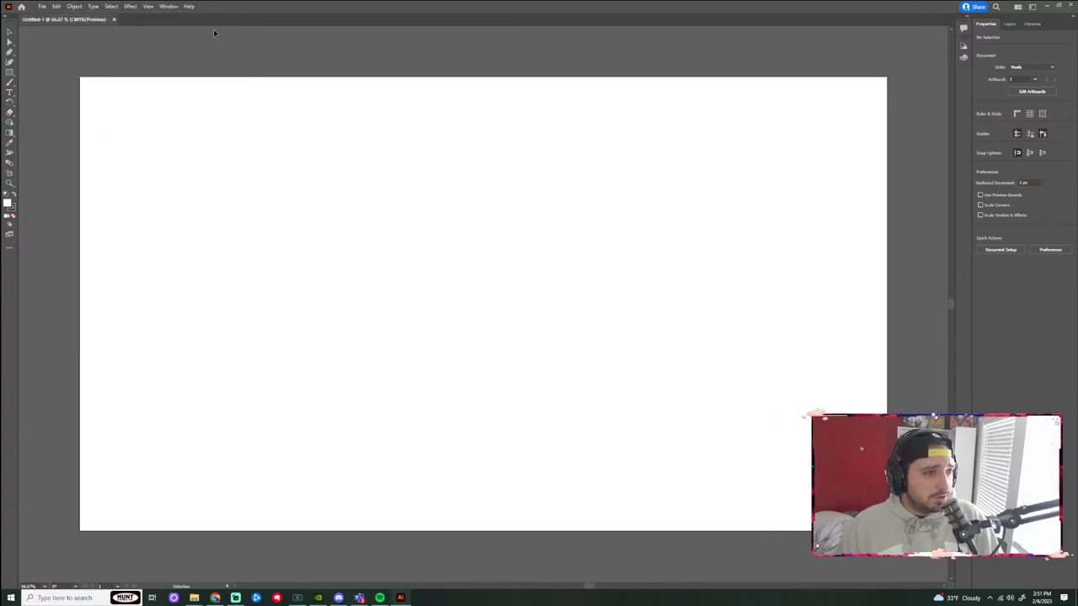
pyautogui.press('super+Left')
pyautogui.press('super+Up')
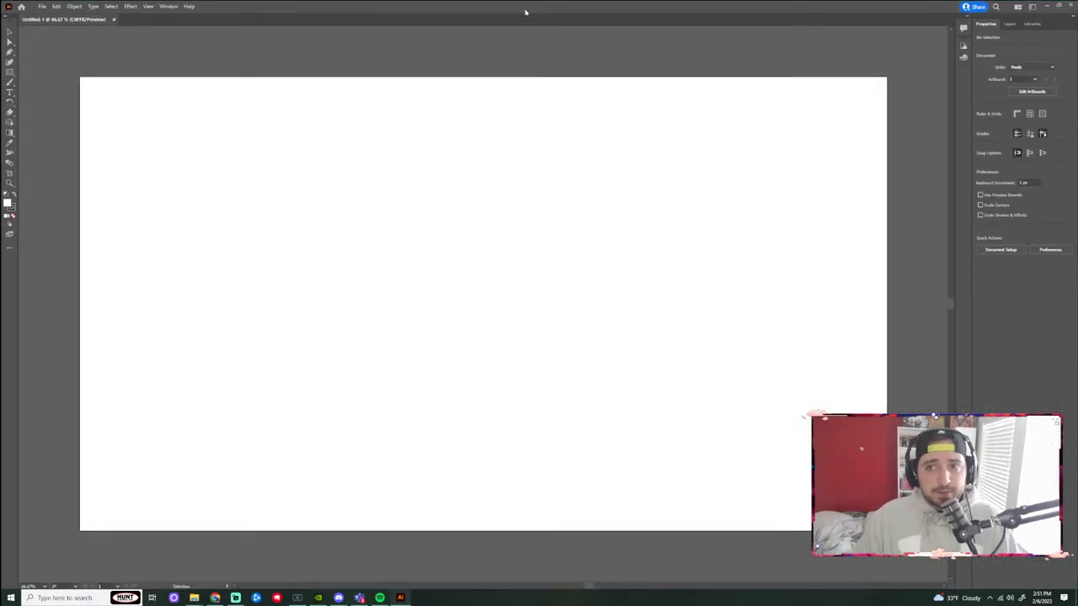
# Look over the Layers and Libraries panels and the list of workspaces, and return to the document's properties.
pyautogui.click(1011, 23)
pyautogui.click(986, 24)
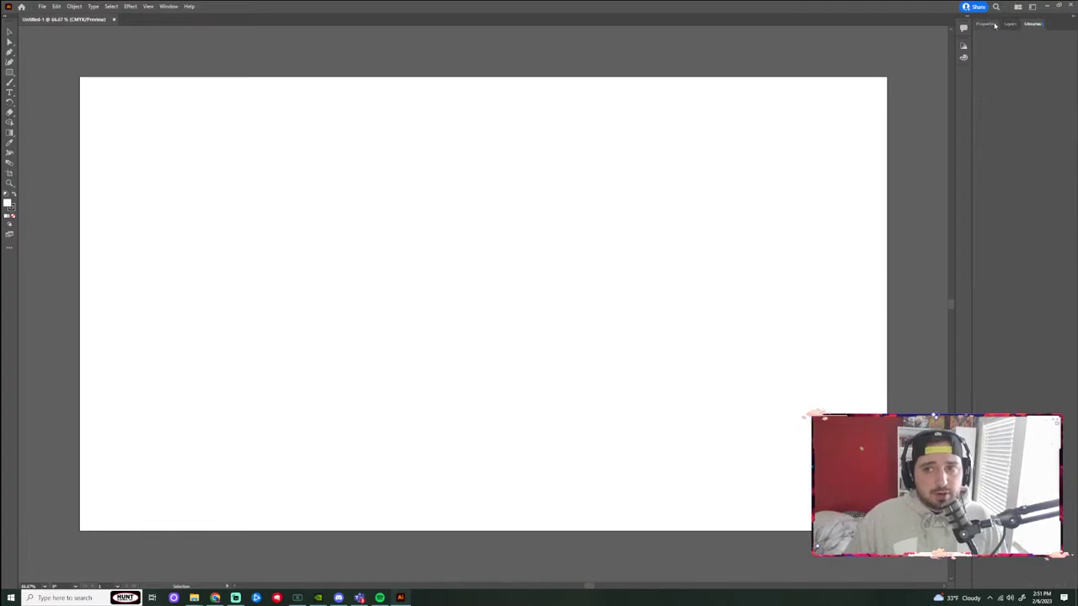
pyautogui.click(1033, 23)
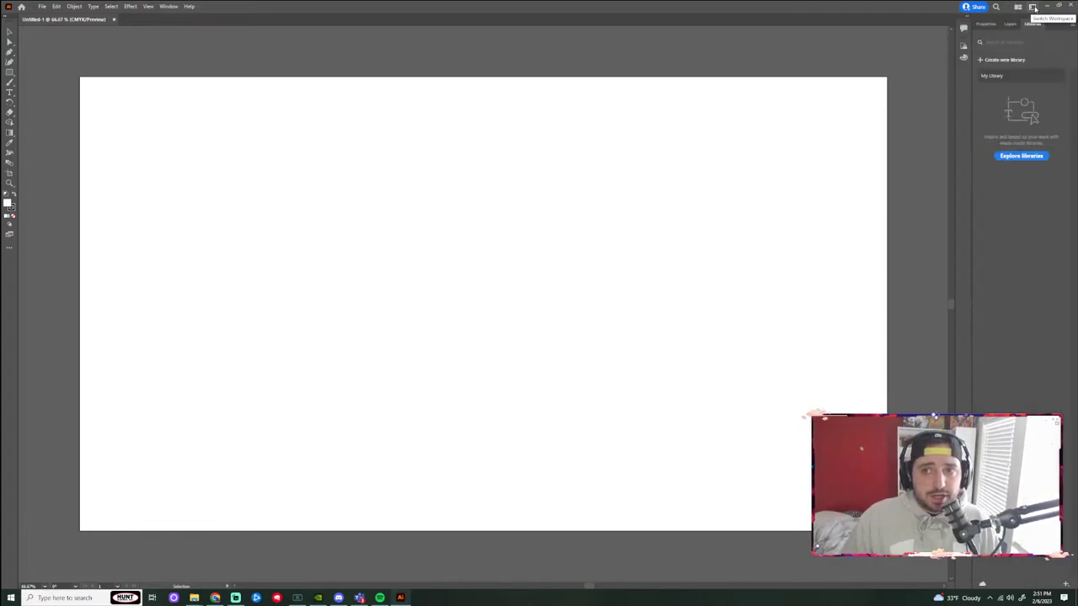
pyautogui.click(1033, 8)
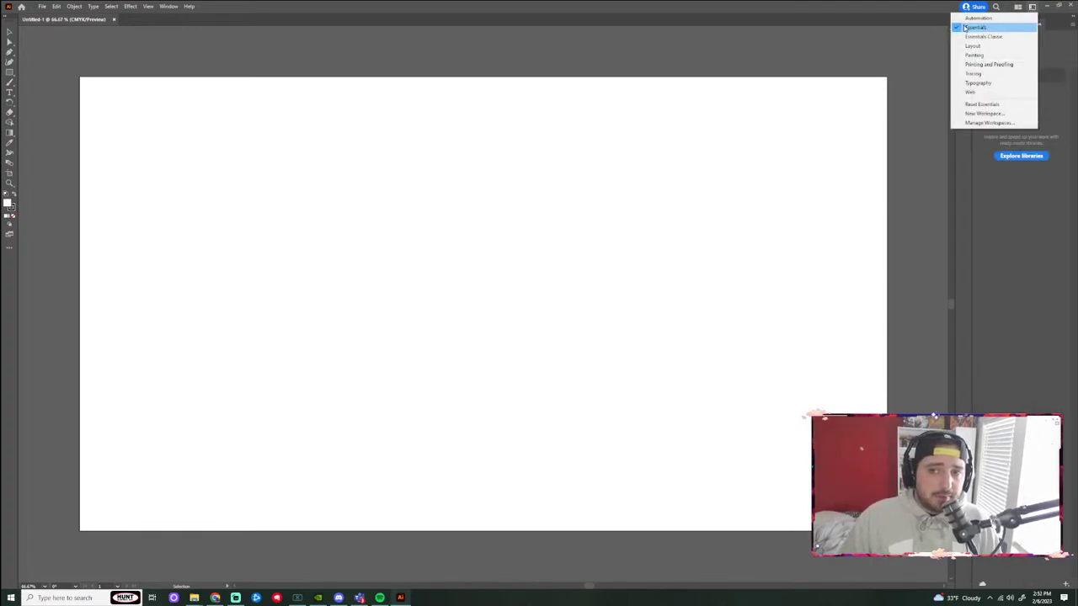
pyautogui.click(1011, 37)
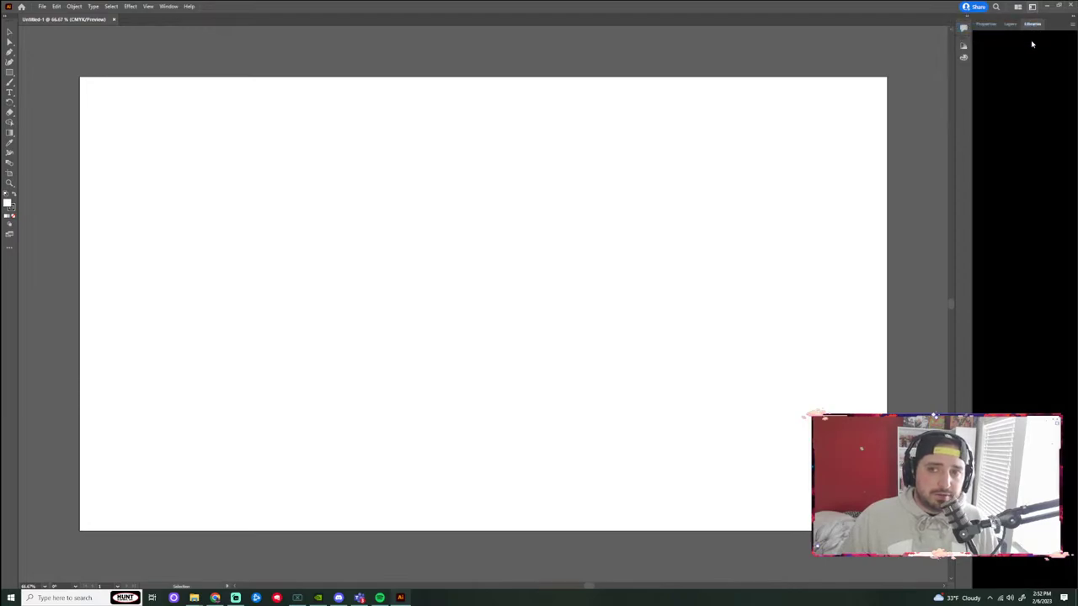
pyautogui.click(986, 24)
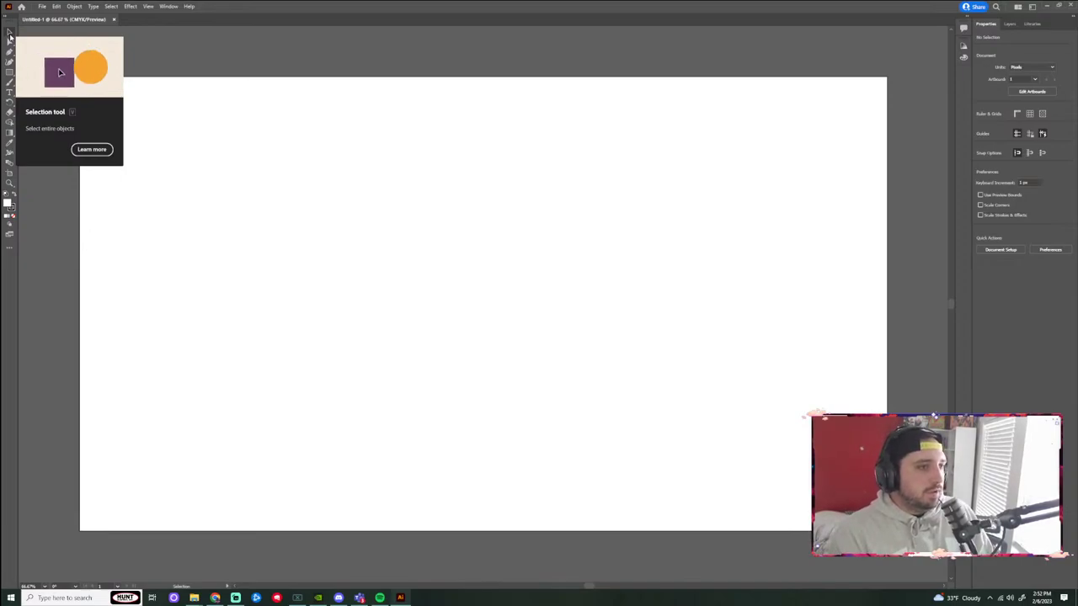
# Draw a rectangle about 448 x 337 px in the artboard's upper-left area and fill it with red.
pyautogui.click(9, 74)
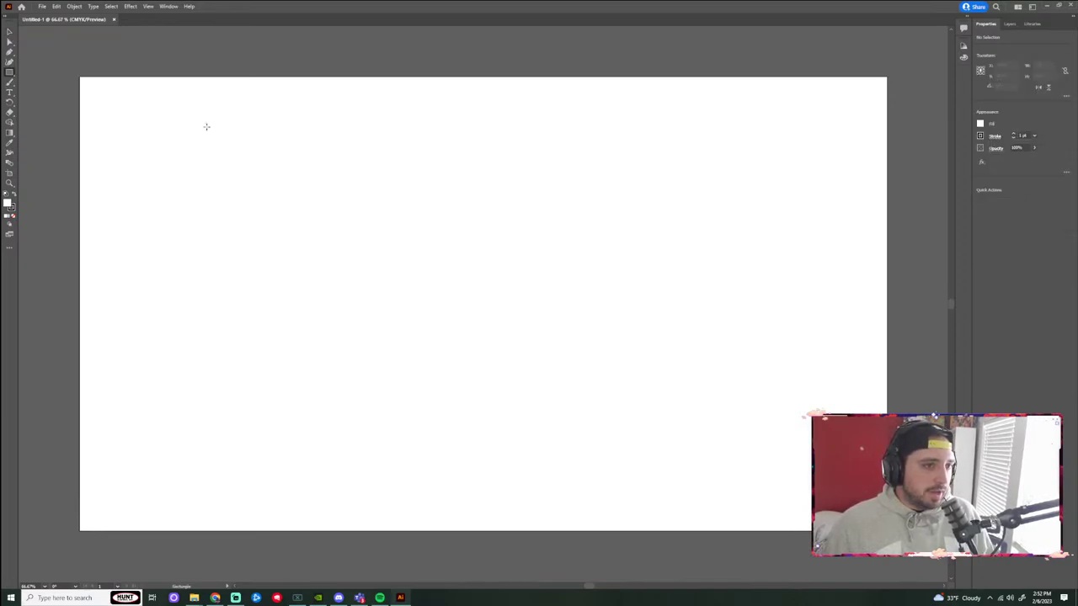
pyautogui.moveTo(154, 123); pyautogui.dragTo(342, 264)
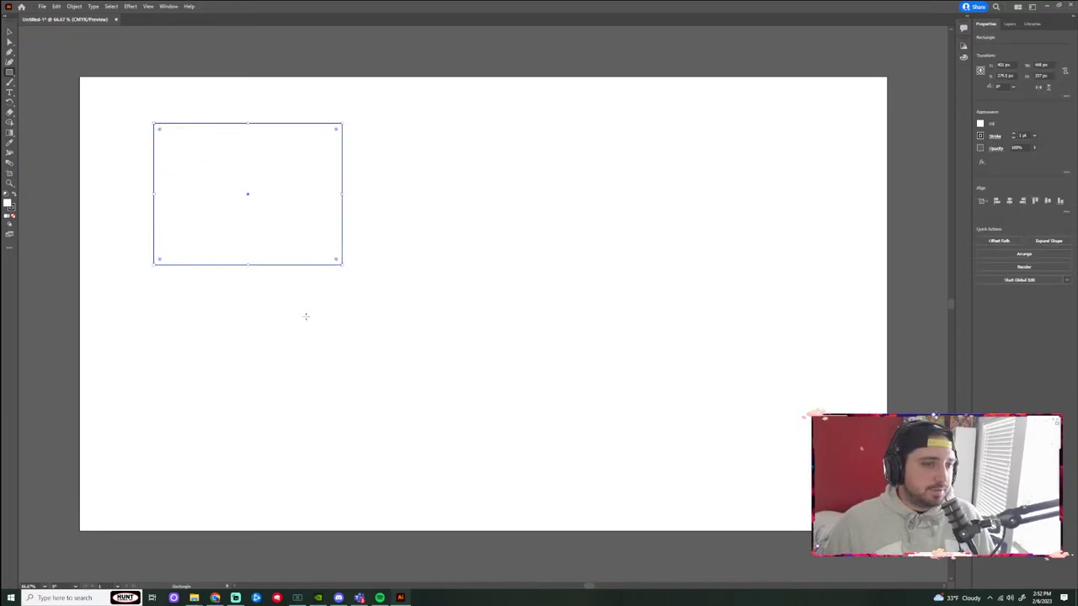
pyautogui.click(980, 123)
pyautogui.click(911, 155)
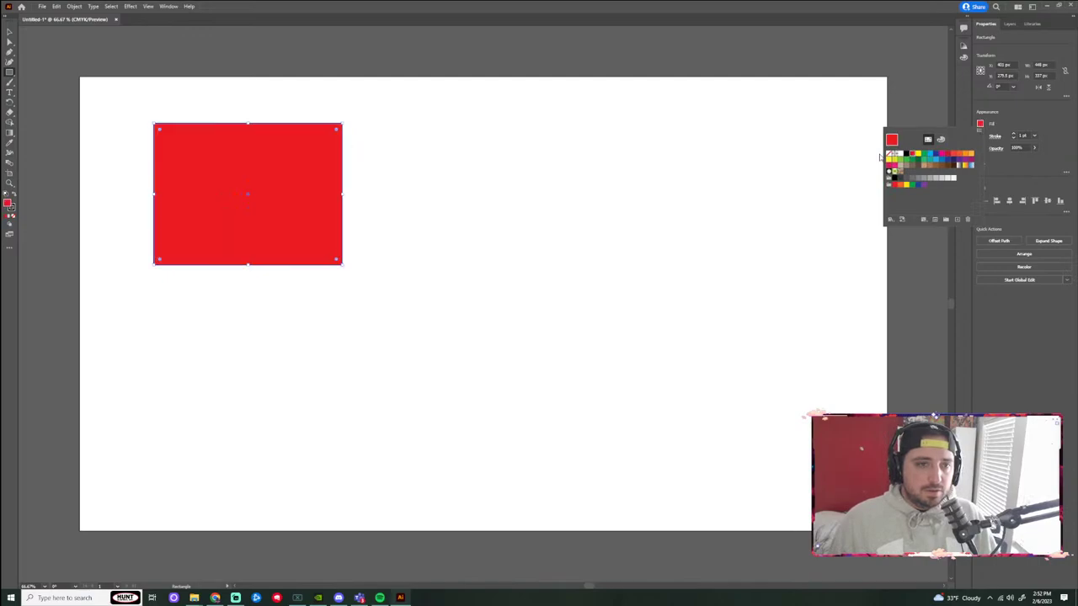
# Move the red rectangle closer to the artboard's upper-left corner and narrow it from its right side, keeping its height.
pyautogui.click(9, 32)
pyautogui.moveTo(252, 178); pyautogui.dragTo(219, 160)
pyautogui.click(365, 267)
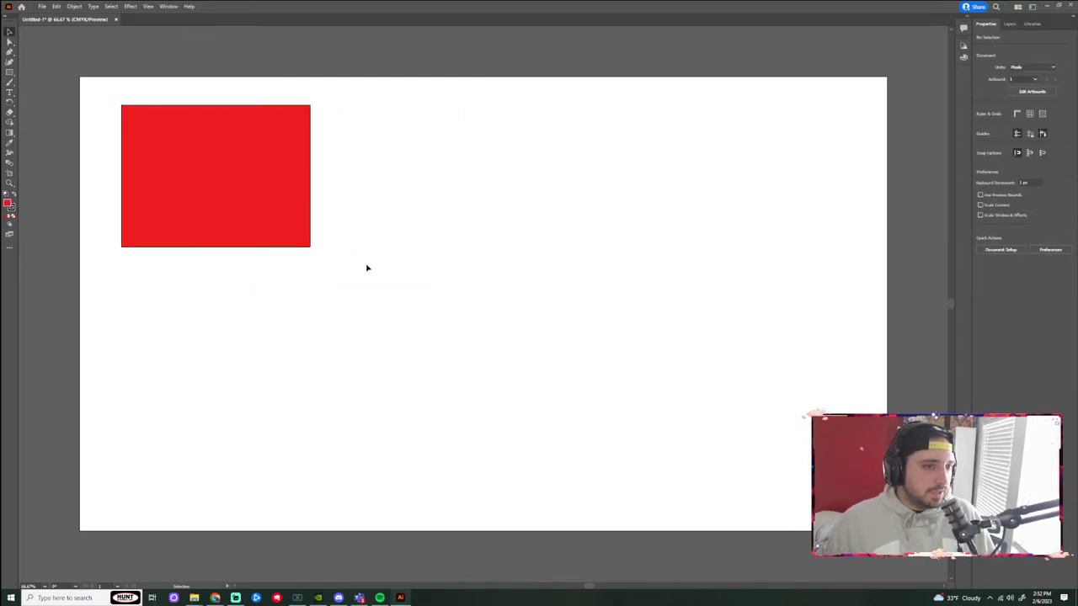
pyautogui.click(308, 245)
pyautogui.moveTo(309, 245); pyautogui.dragTo(252, 246)
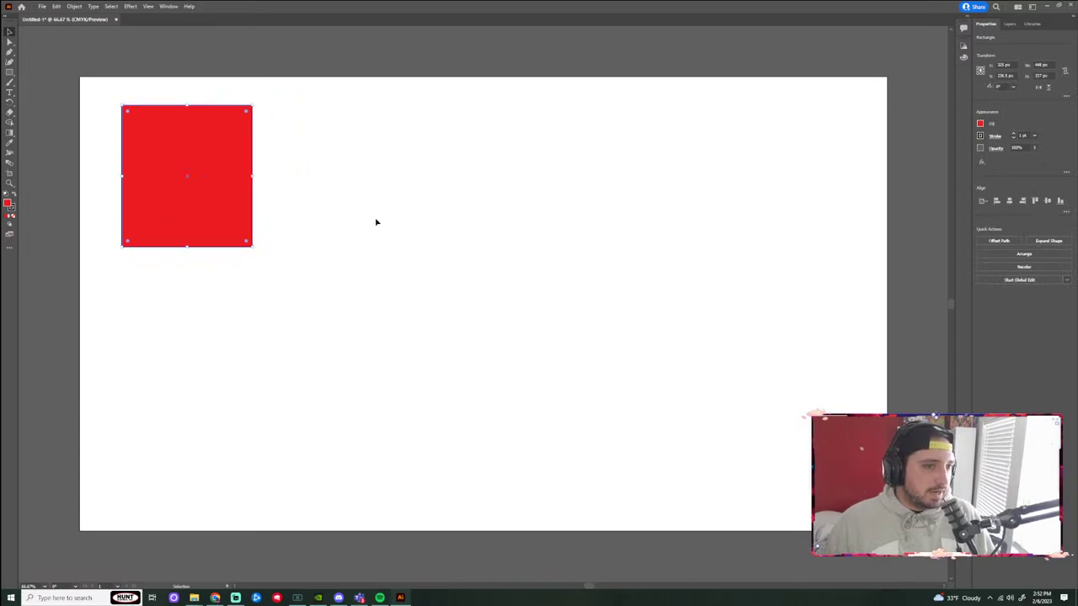
pyautogui.click(369, 217)
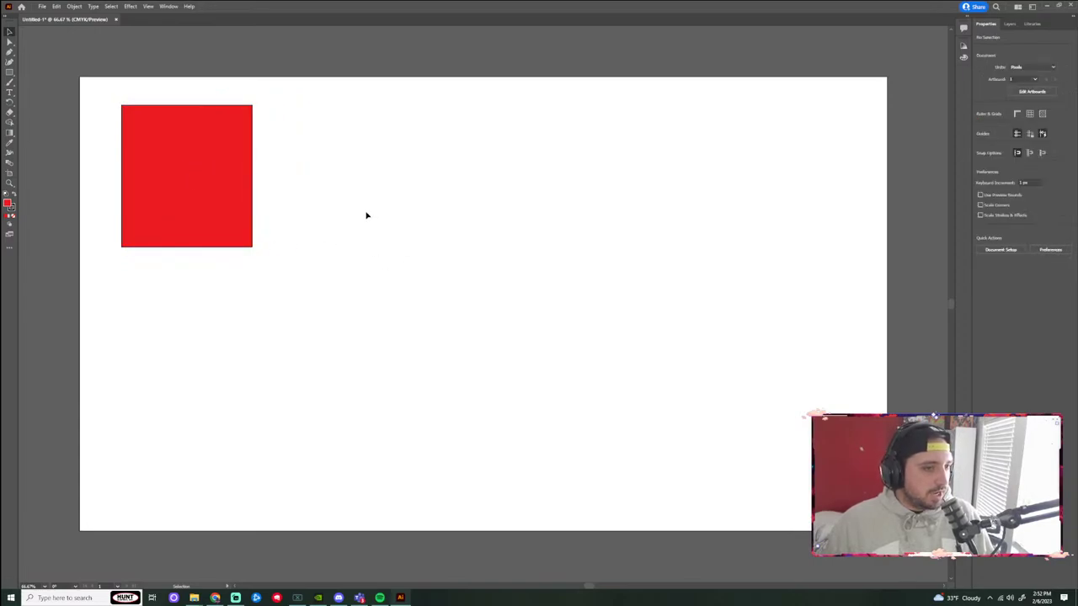
# Draw a large freeform shape with straight and curved segments to the right of and below the rectangle using the Pen tool.
pyautogui.click(9, 52)
pyautogui.click(315, 240)
pyautogui.click(361, 159)
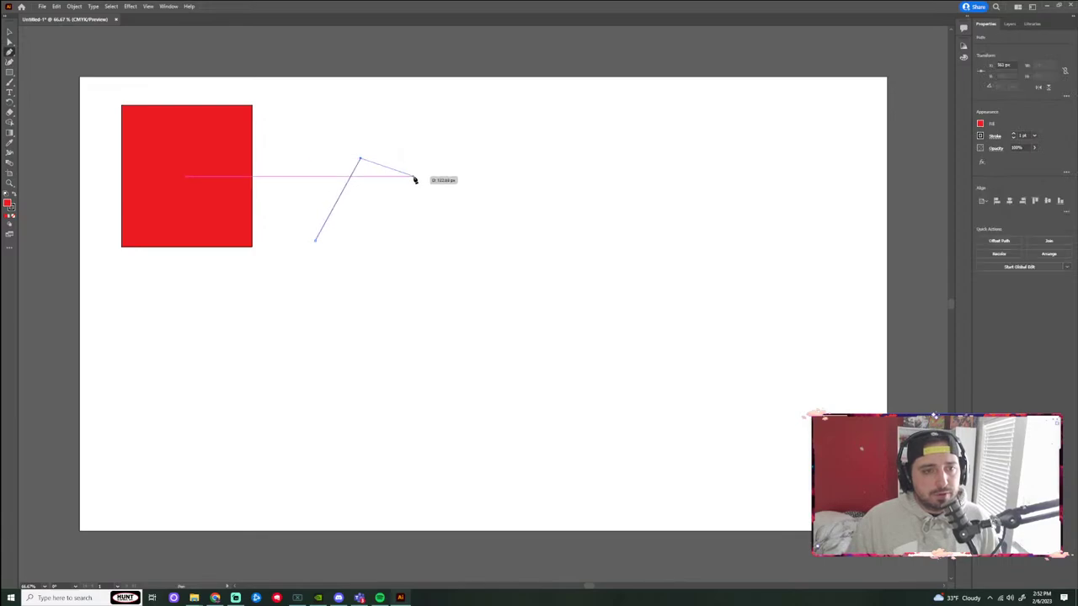
pyautogui.click(416, 174)
pyautogui.click(443, 255)
pyautogui.moveTo(513, 266); pyautogui.dragTo(545, 261)
pyautogui.moveTo(581, 240); pyautogui.dragTo(585, 227)
pyautogui.moveTo(674, 221); pyautogui.dragTo(699, 226)
pyautogui.moveTo(717, 290); pyautogui.dragTo(719, 321)
pyautogui.moveTo(573, 418); pyautogui.dragTo(539, 418)
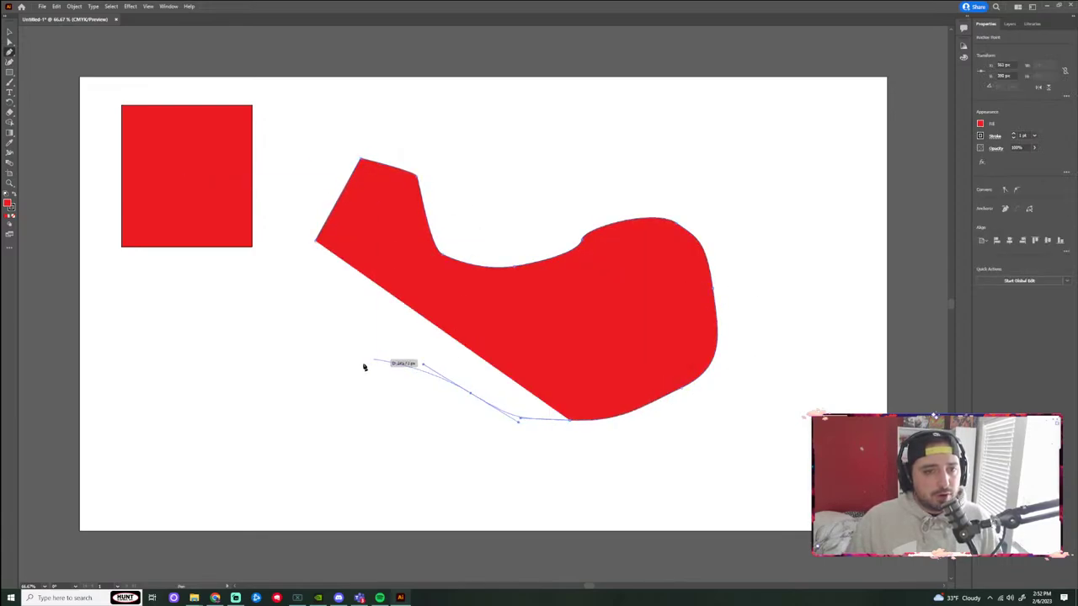
pyautogui.moveTo(413, 358); pyautogui.dragTo(379, 356)
pyautogui.moveTo(270, 384); pyautogui.dragTo(253, 383)
pyautogui.moveTo(239, 329); pyautogui.dragTo(228, 343)
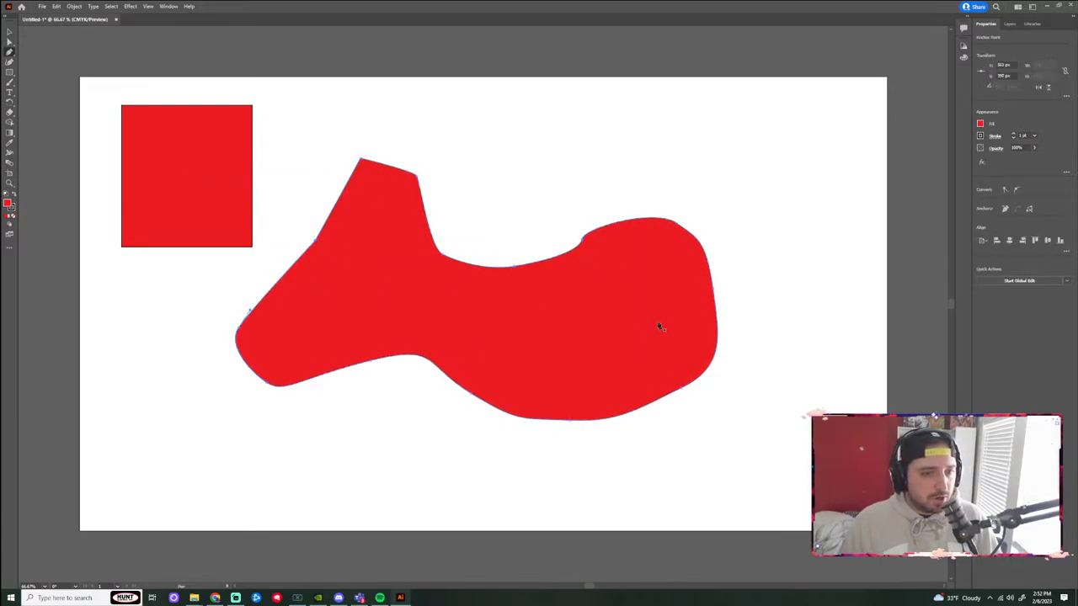
# Undo the entire freeform Pen tool shape, leaving only the red rectangle on the artboard.
pyautogui.hotkey('ctrl', 'z')
pyautogui.hotkey('ctrl', 'z')
pyautogui.hotkey('ctrl', 'z')
pyautogui.hotkey('ctrl', 'z')
pyautogui.hotkey('ctrl', 'z')
pyautogui.hotkey('ctrl', 'z')
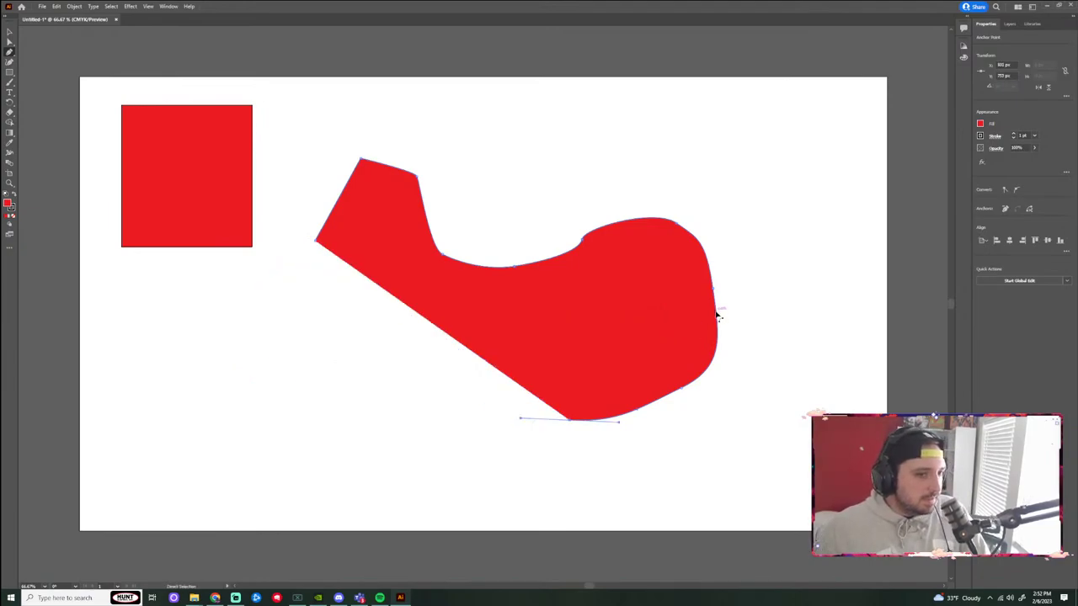
pyautogui.hotkey('ctrl', 'z')
pyautogui.hotkey('ctrl', 'z')
pyautogui.hotkey('ctrl', 'z')
pyautogui.hotkey('ctrl', 'z')
pyautogui.hotkey('ctrl', 'z')
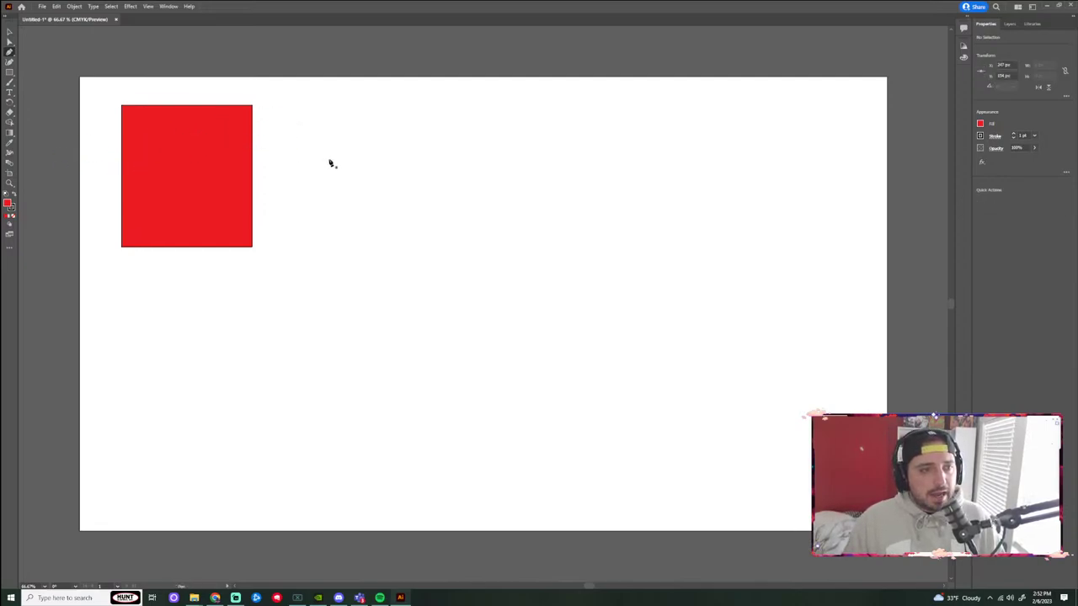
# Move the red rectangle slightly down on the artboard with the Selection tool.
pyautogui.press('v')
pyautogui.moveTo(164, 152)
pyautogui.mouseDown()
pyautogui.moveTo(223, 189)
pyautogui.moveTo(169, 160)
pyautogui.mouseUp()
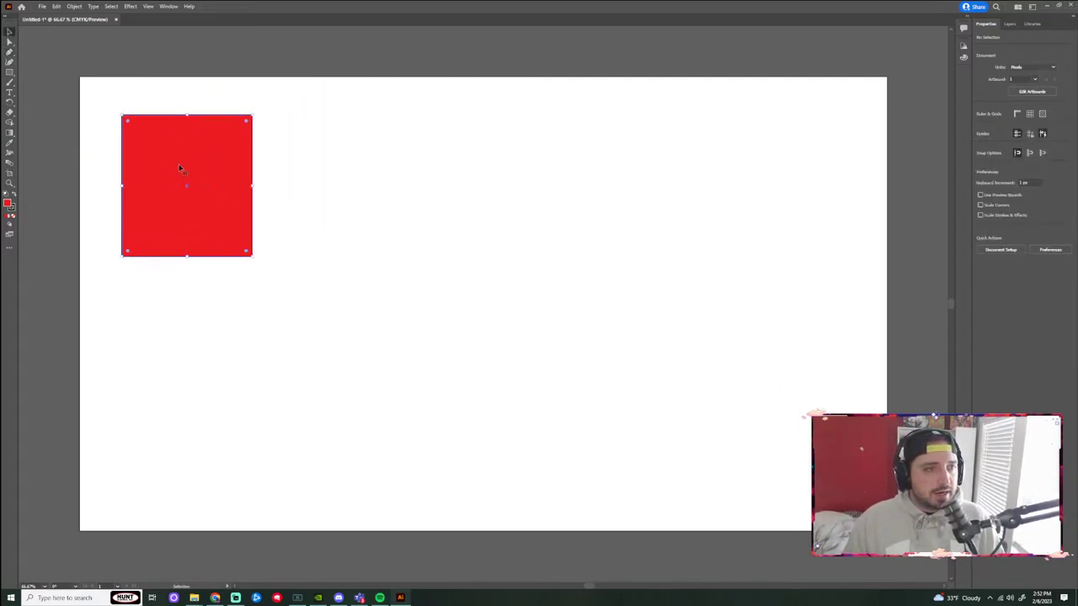
pyautogui.click(9, 32)
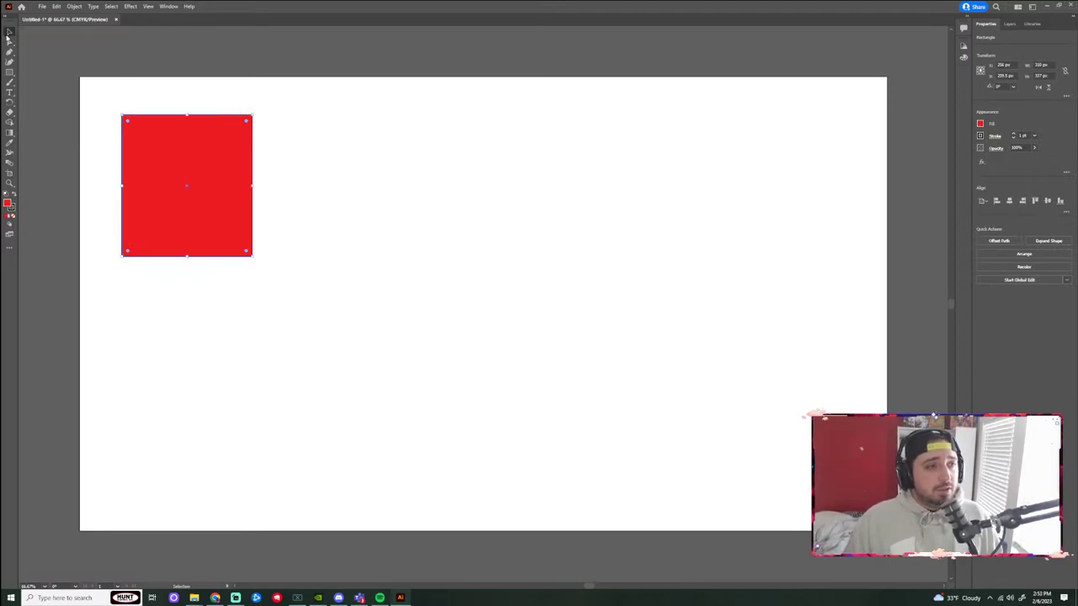
# Display the variants grouped with the Direct Selection tool and make Direct Selection the active tool.
pyautogui.rightClick(10, 40)
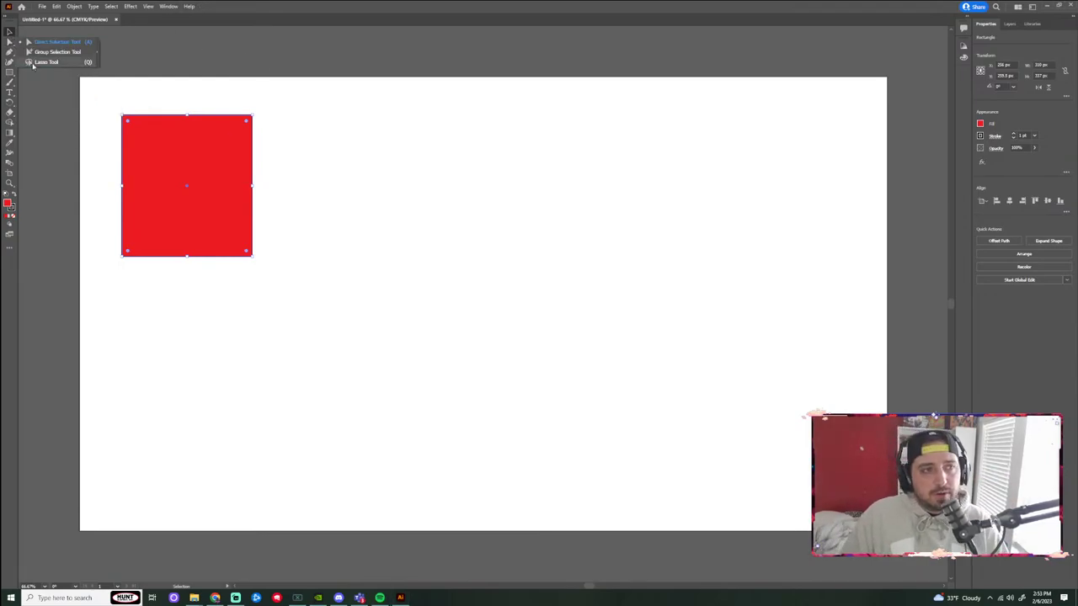
pyautogui.click(55, 41)
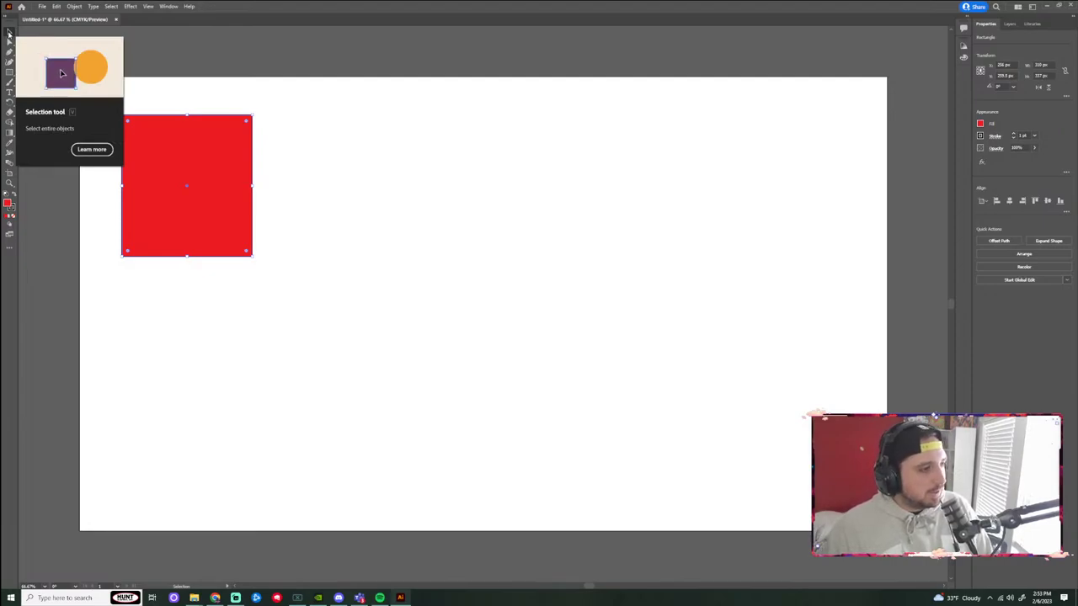
pyautogui.click(9, 43)
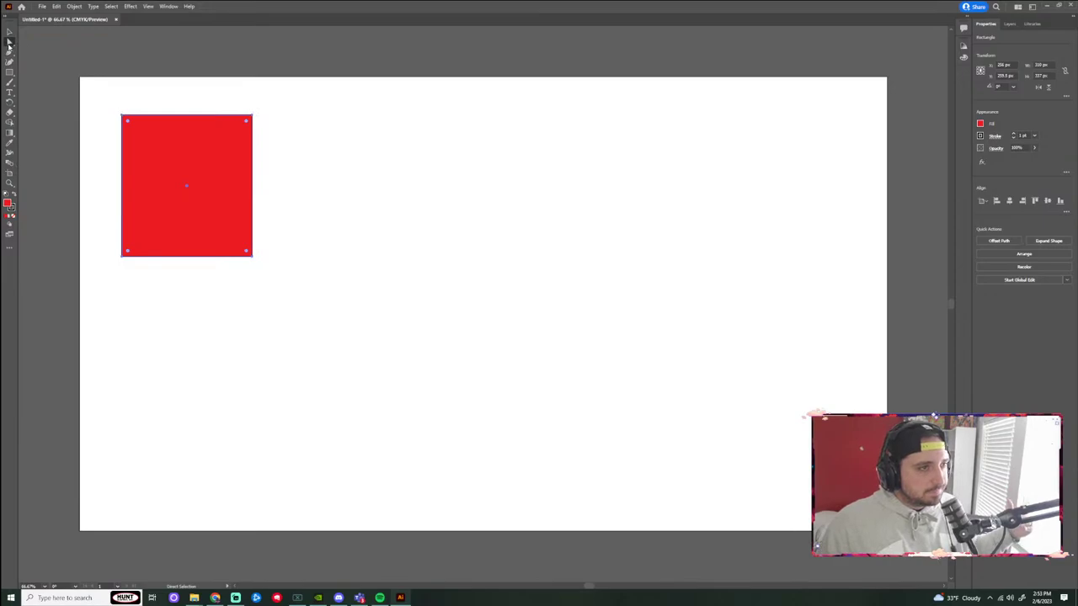
pyautogui.moveTo(9, 43); pyautogui.dragTo(42, 43)
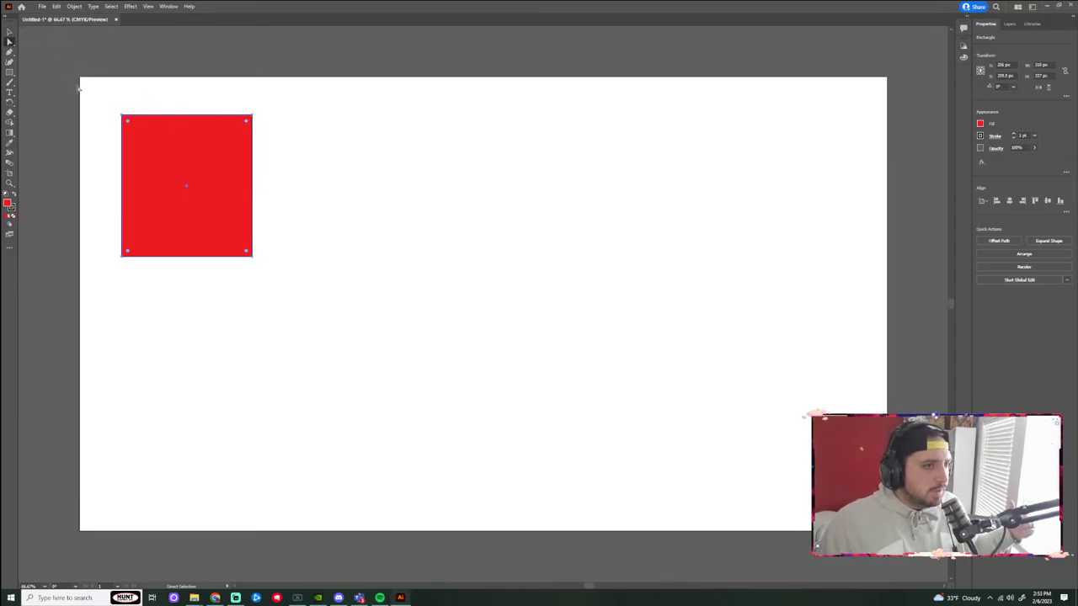
# Move the red rectangle right and down with the Selection tool and resize it to about 364 x 332 px.
pyautogui.click(11, 34)
pyautogui.moveTo(185, 149); pyautogui.dragTo(215, 172)
pyautogui.moveTo(164, 133); pyautogui.dragTo(142, 144)
pyautogui.moveTo(224, 210); pyautogui.dragTo(283, 213)
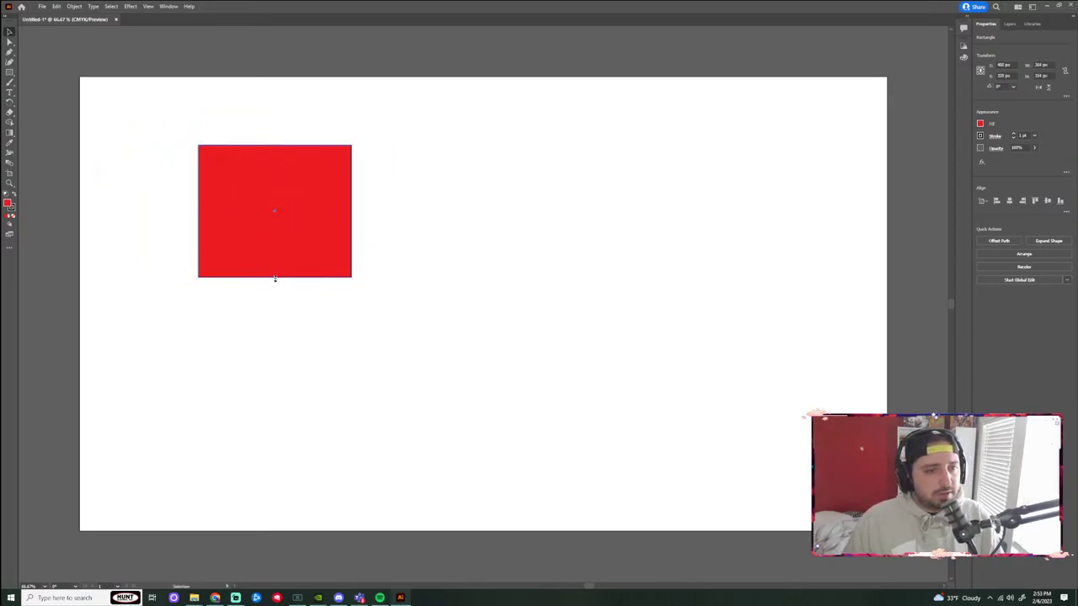
pyautogui.moveTo(274, 279); pyautogui.dragTo(275, 285)
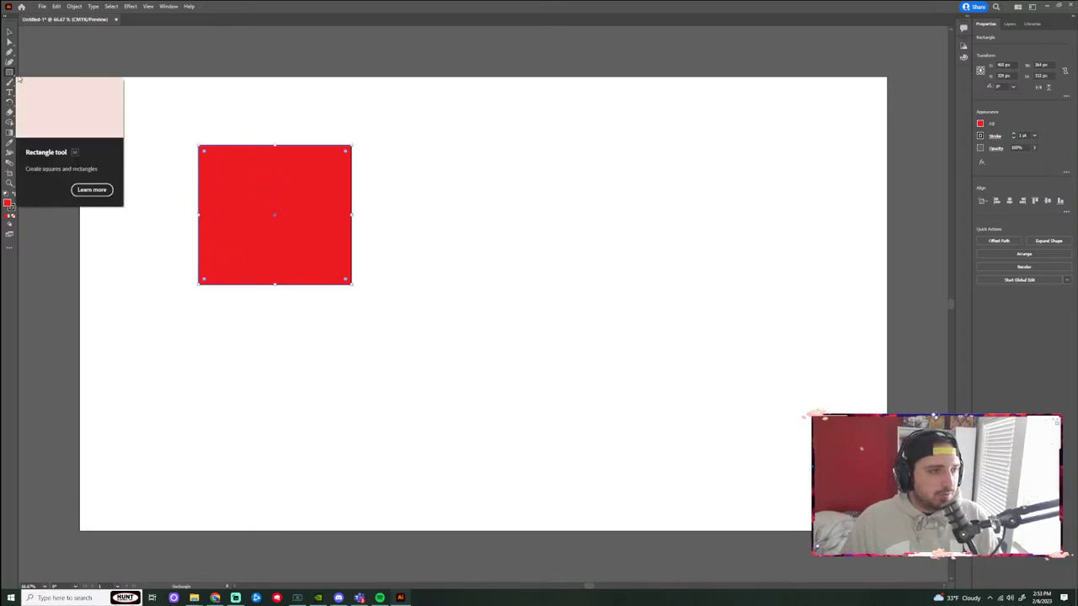
# Draw a second red rectangle about 360 x 329 px to the right of and slightly above the first one.
pyautogui.moveTo(8, 73); pyautogui.dragTo(51, 74)
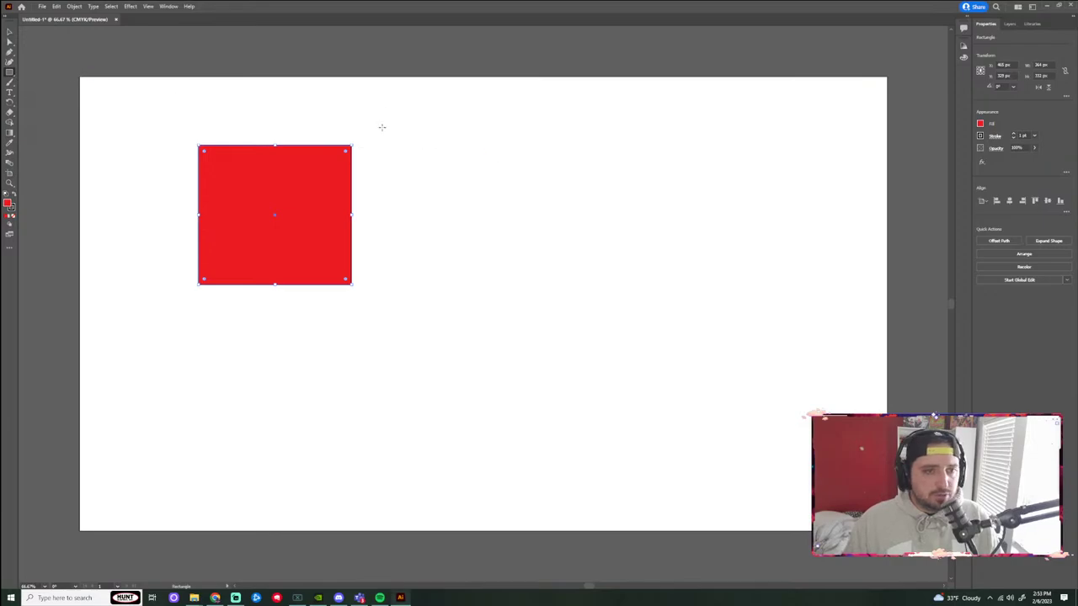
pyautogui.moveTo(393, 107); pyautogui.dragTo(543, 244)
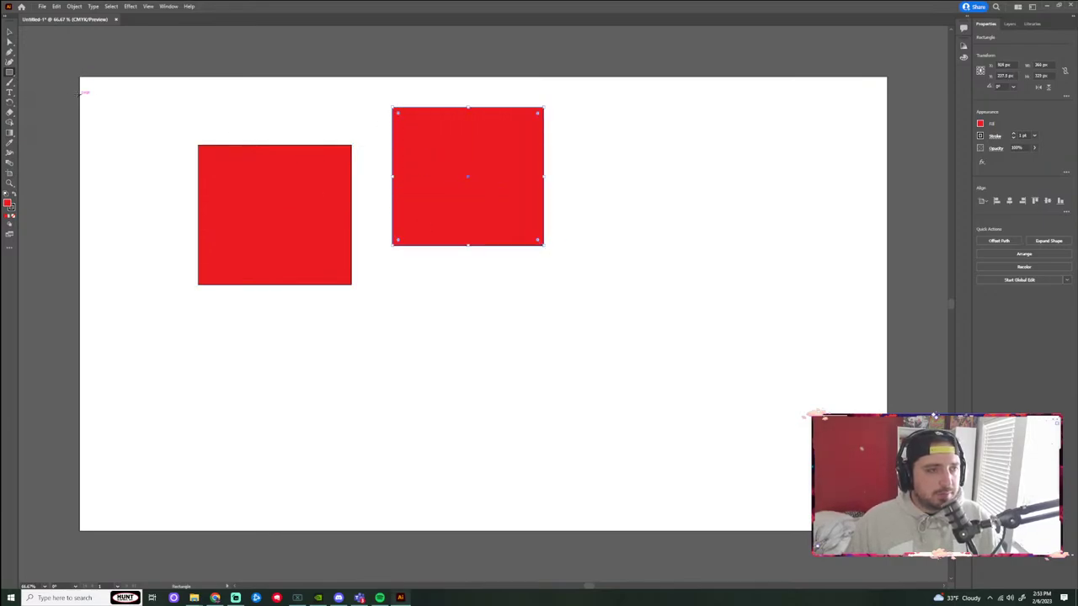
pyautogui.click(9, 31)
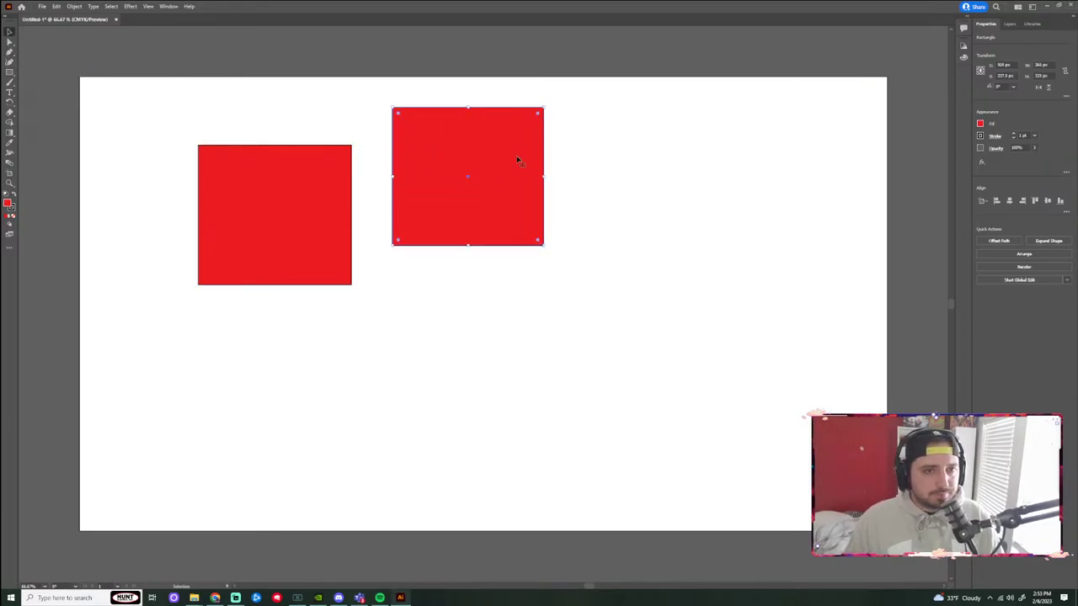
# Change the stroke colour of the second rectangle to magenta.
pyautogui.click(981, 138)
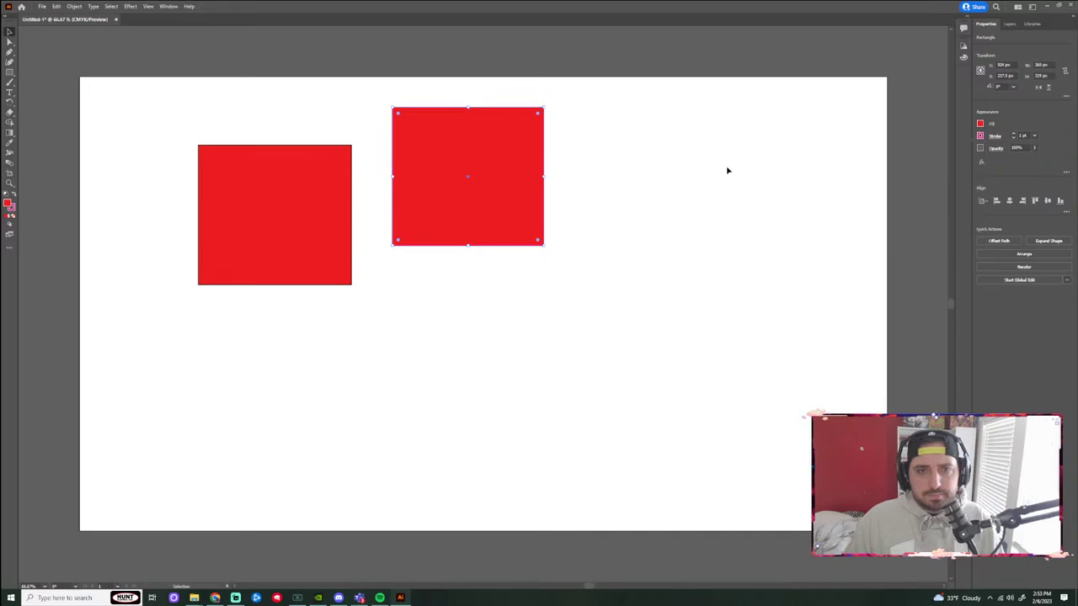
pyautogui.click(665, 164)
pyautogui.click(514, 194)
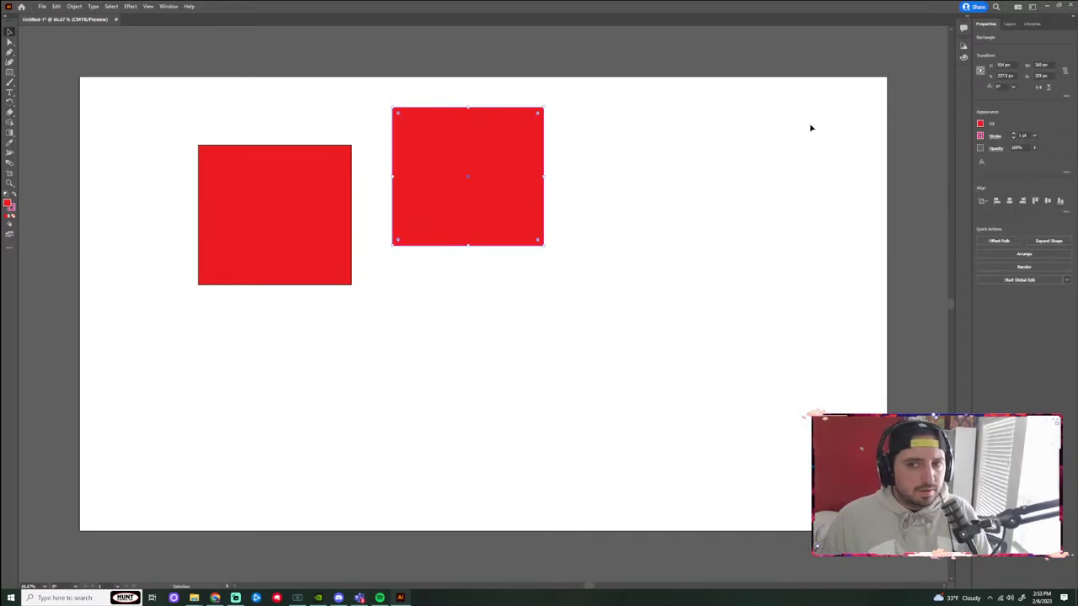
# Move the magenta-stroked rectangle slightly right and down, and delete the black-stroked rectangle.
pyautogui.moveTo(496, 149); pyautogui.dragTo(513, 163)
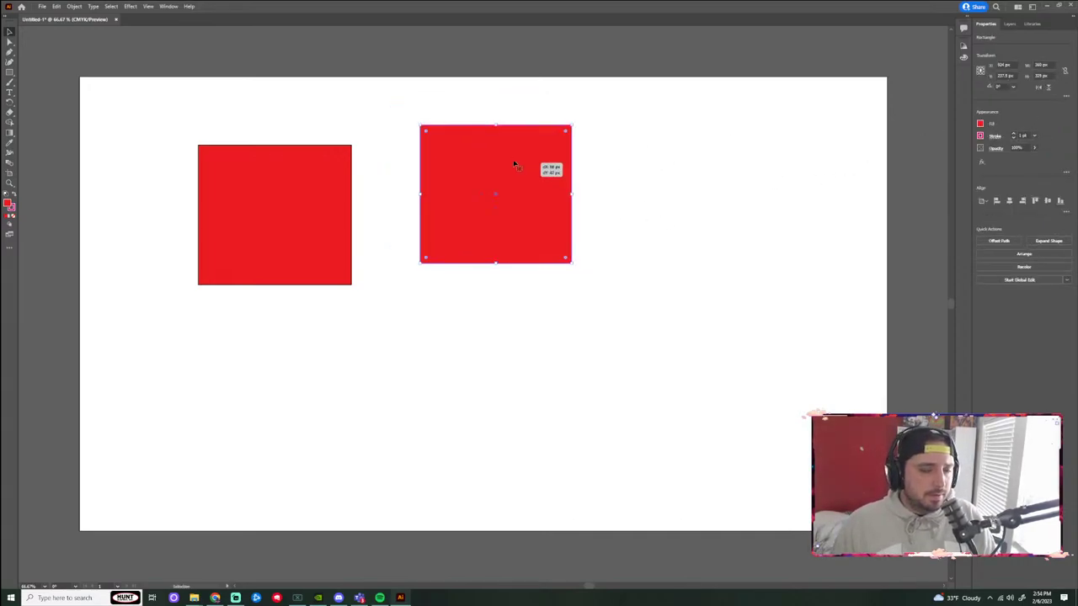
pyautogui.click(328, 188)
pyautogui.press('Delete')
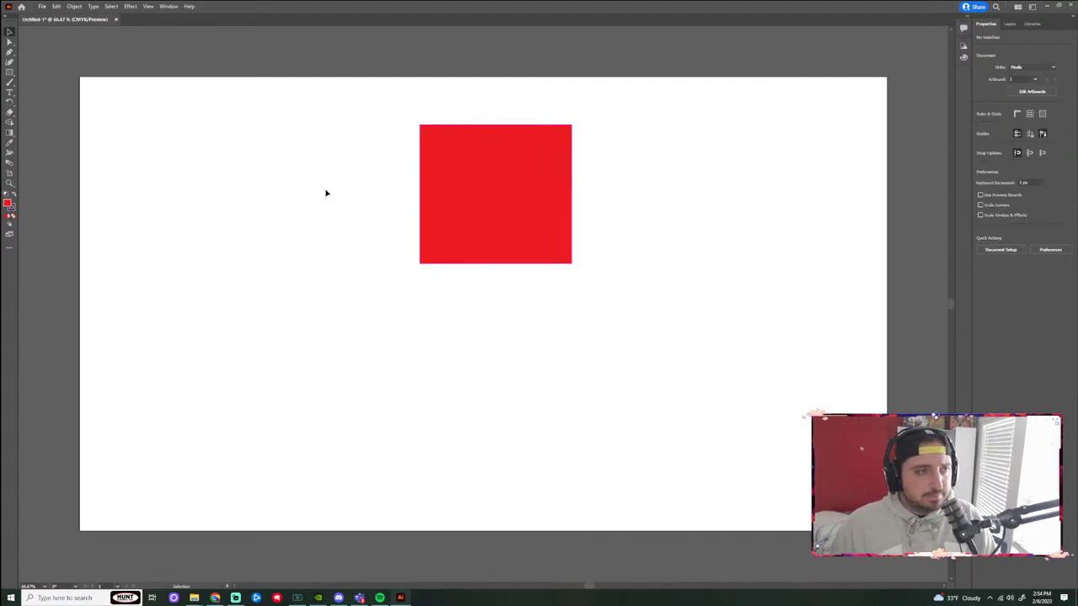
# Enlarge the remaining rectangle from its upper-left corner to about 773 x 387 px and undo its corner rounding.
pyautogui.click(9, 42)
pyautogui.click(423, 136)
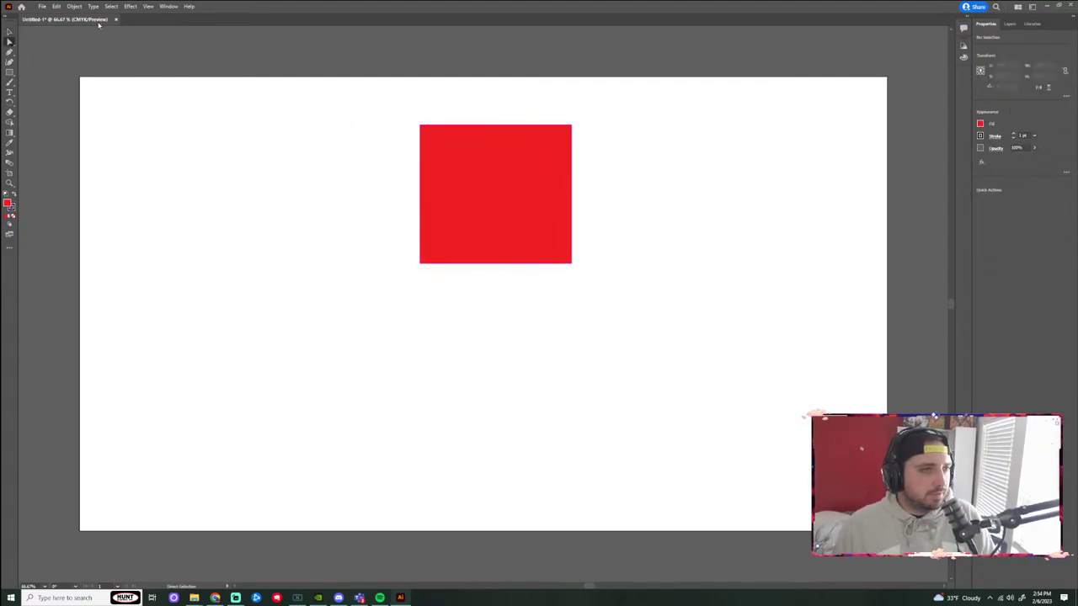
pyautogui.click(11, 32)
pyautogui.click(536, 177)
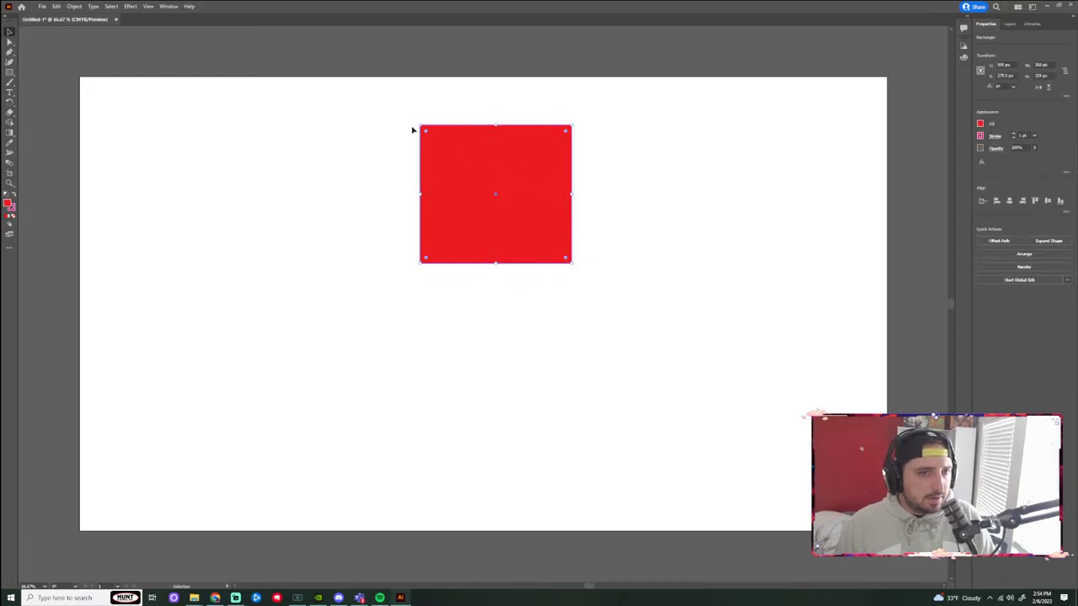
pyautogui.moveTo(418, 122); pyautogui.dragTo(270, 113)
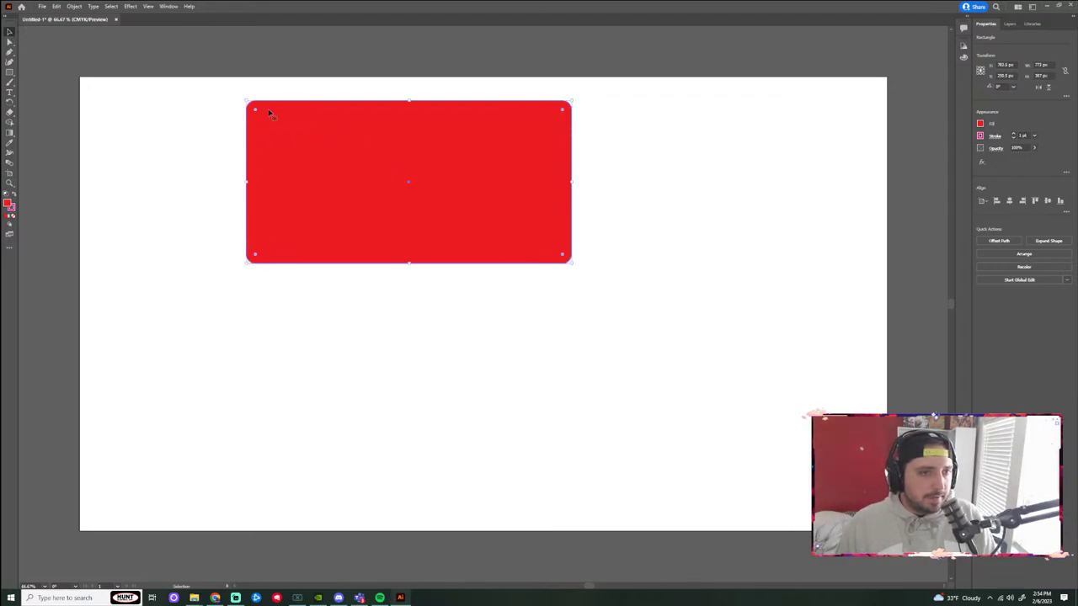
pyautogui.hotkey('ctrl', 'z')
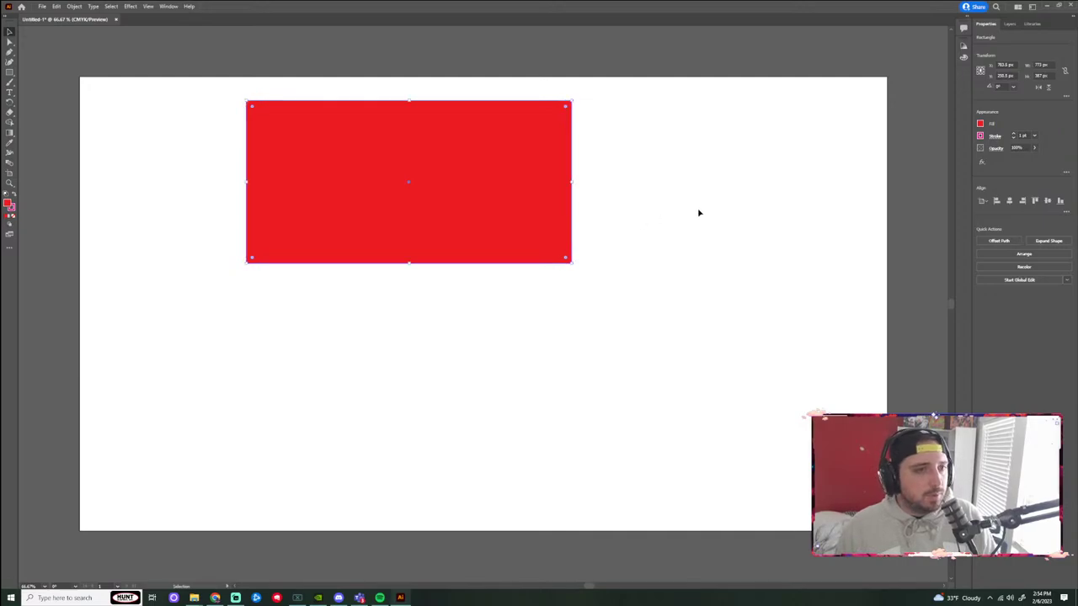
# Shrink the rectangle to about 399 x 351 px and place it right of centre in the artboard's upper half.
pyautogui.click(699, 211)
pyautogui.click(289, 149)
pyautogui.moveTo(251, 186); pyautogui.dragTo(264, 226)
pyautogui.moveTo(261, 305); pyautogui.dragTo(417, 288)
# Reshape the rectangle into an arrowhead by moving its upper-left, lower-left and lower-right anchor points with the Direct Selection tool.
pyautogui.click(9, 42)
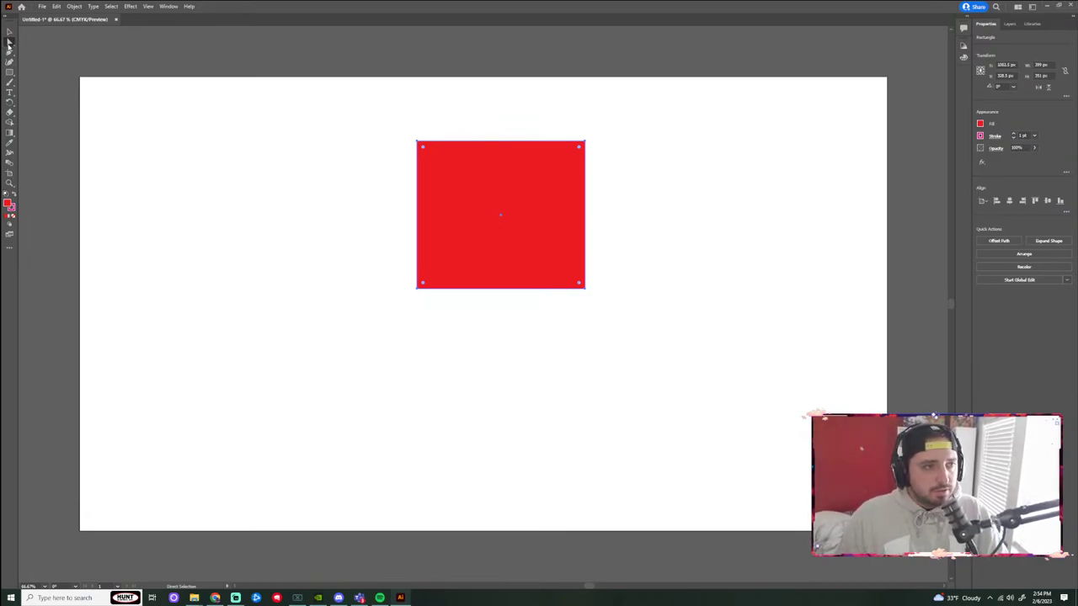
pyautogui.click(420, 145)
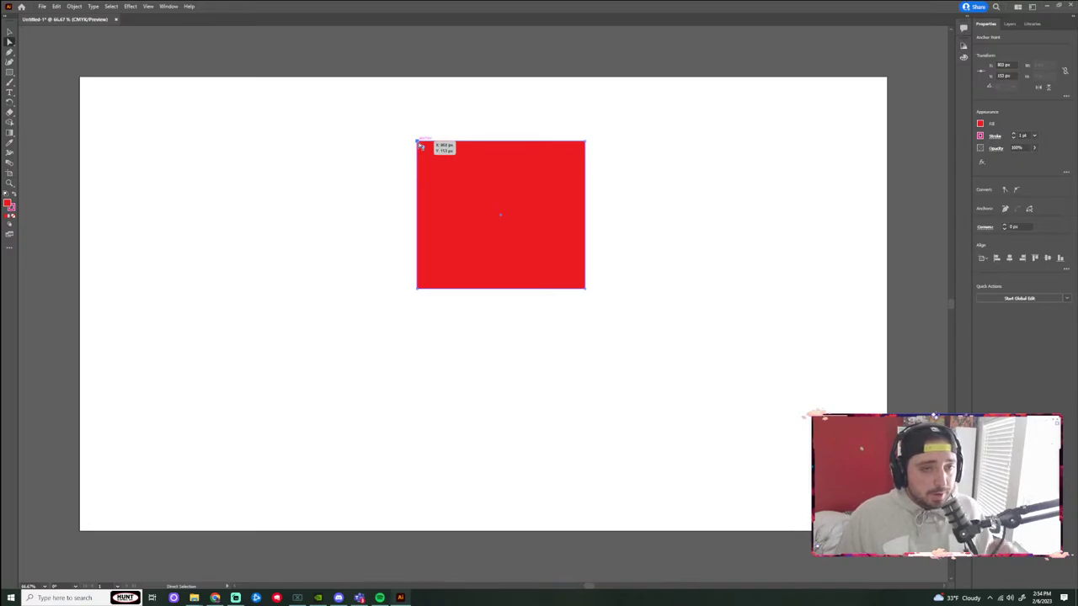
pyautogui.click(586, 141)
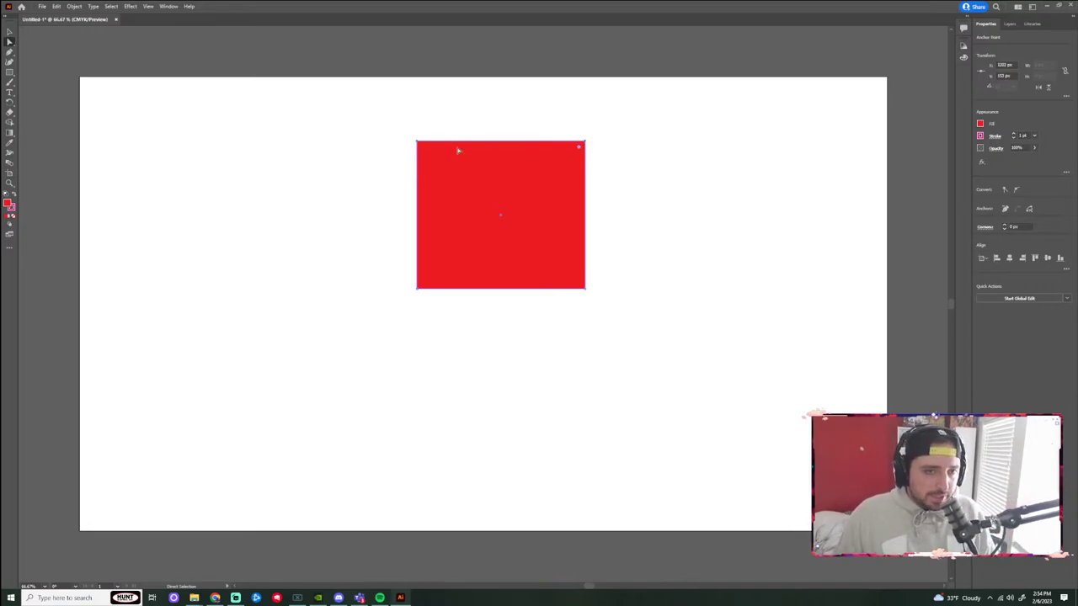
pyautogui.moveTo(418, 145); pyautogui.dragTo(329, 174)
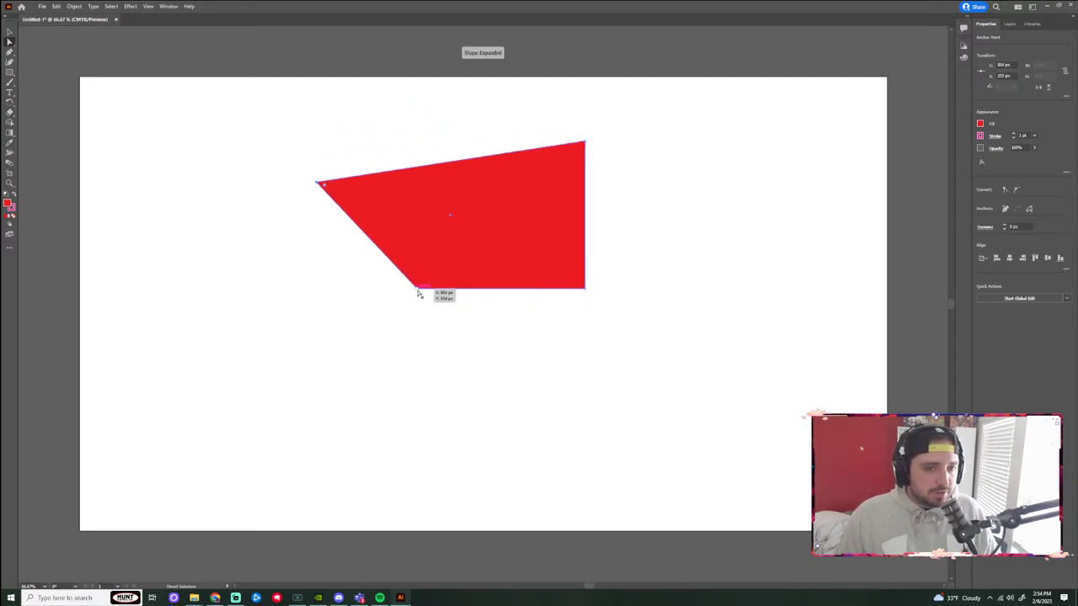
pyautogui.moveTo(418, 290); pyautogui.dragTo(451, 241)
pyautogui.moveTo(486, 357); pyautogui.dragTo(433, 383)
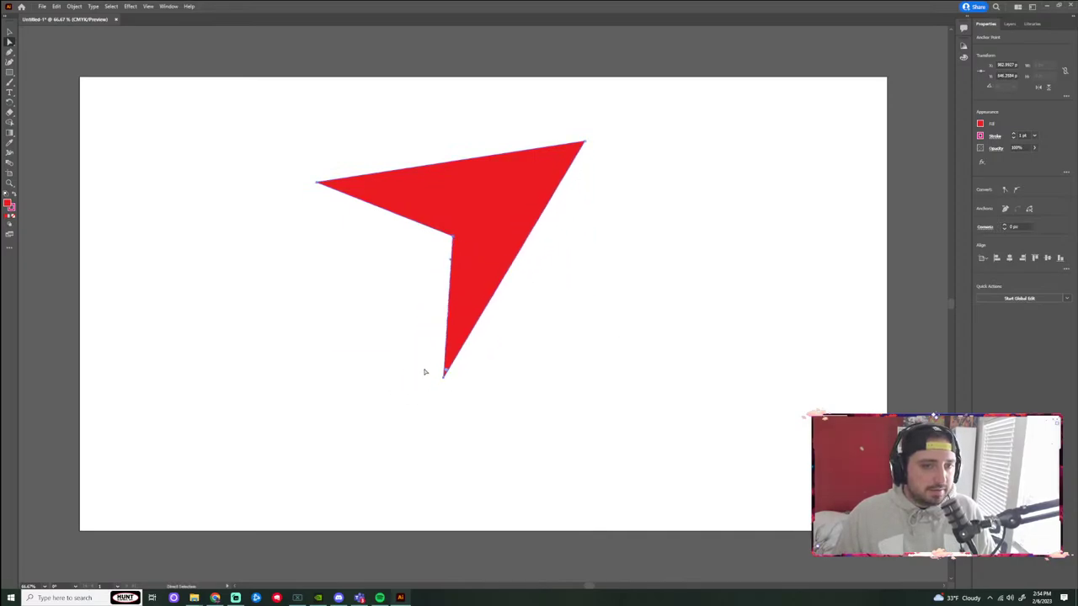
# Move the whole arrowhead slightly right with the Selection tool and scale it to about 655 x 507 px.
pyautogui.click(10, 32)
pyautogui.moveTo(491, 194)
pyautogui.mouseDown()
pyautogui.moveTo(531, 179)
pyautogui.moveTo(507, 184)
pyautogui.mouseUp()
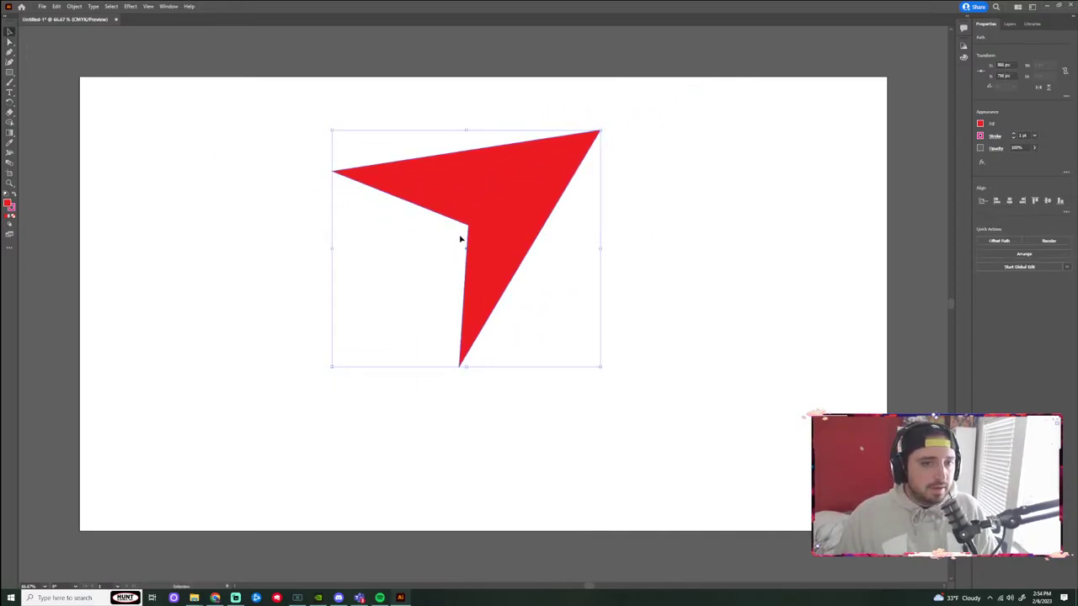
pyautogui.moveTo(332, 132); pyautogui.dragTo(325, 154)
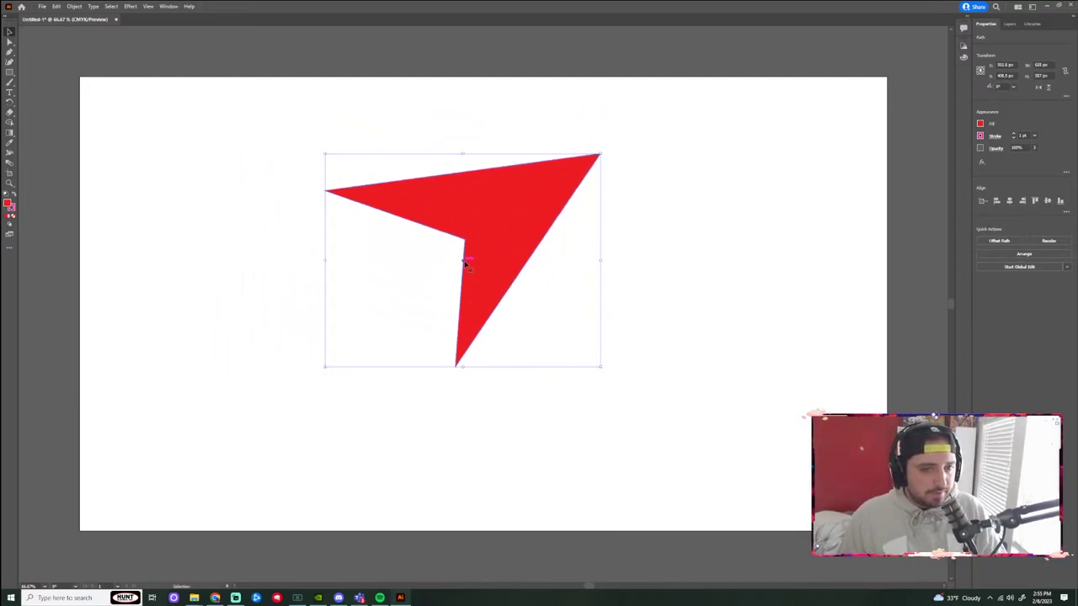
pyautogui.moveTo(465, 264)
pyautogui.mouseDown()
pyautogui.moveTo(412, 278)
pyautogui.moveTo(477, 265)
pyautogui.mouseUp()
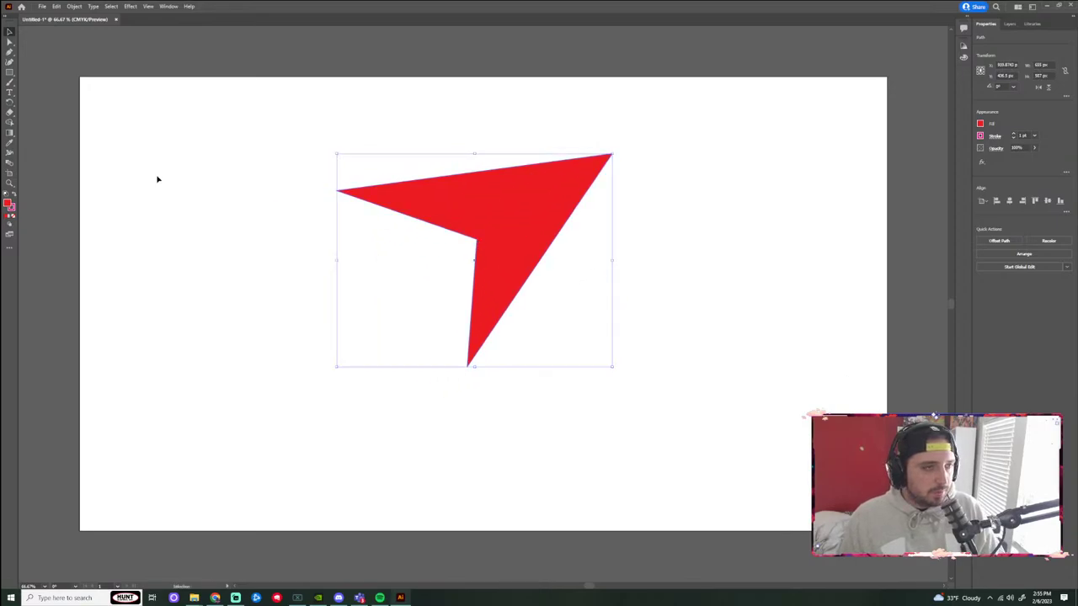
# Shift the arrowhead slightly up and move its left tip inward and upward with the Direct Selection tool.
pyautogui.click(10, 42)
pyautogui.moveTo(337, 192)
pyautogui.mouseDown()
pyautogui.moveTo(361, 180)
pyautogui.moveTo(338, 184)
pyautogui.mouseUp()
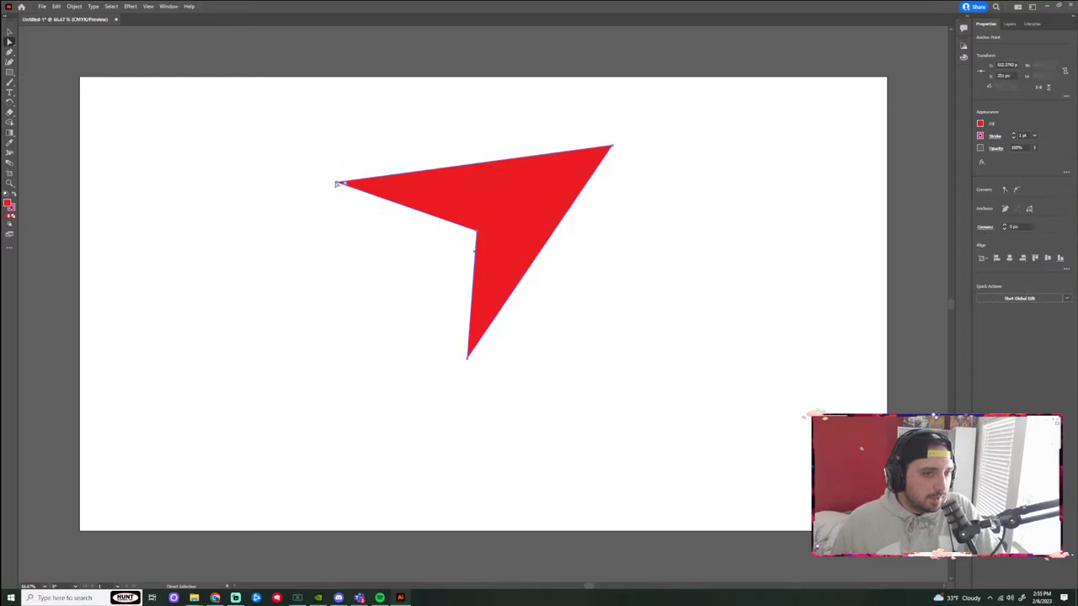
pyautogui.moveTo(336, 183); pyautogui.dragTo(393, 137)
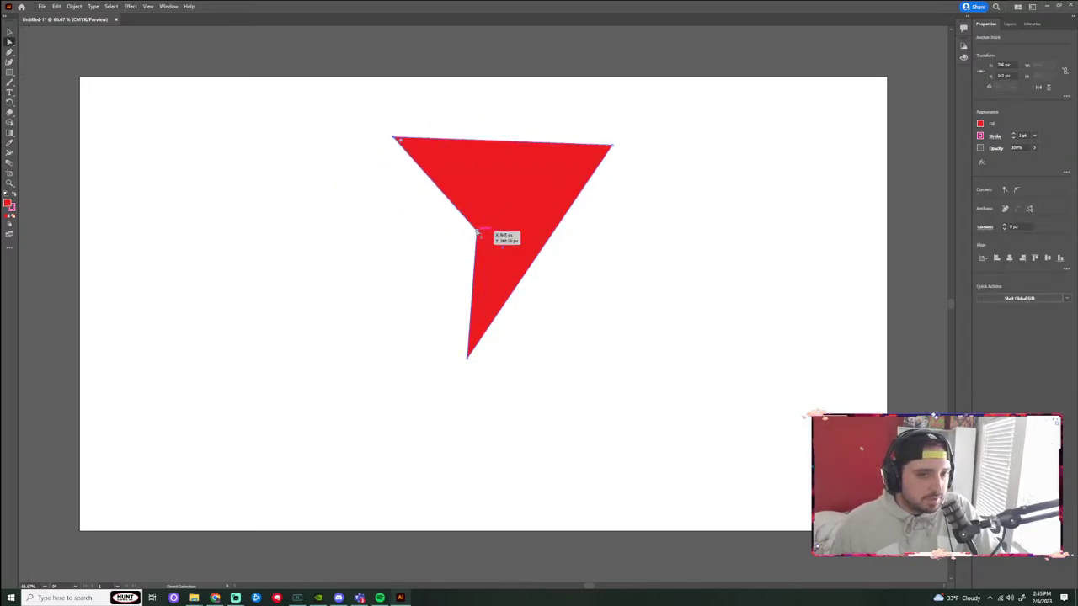
# Round the arrowhead's inner corner and its upper-left corner with the live corner handles.
pyautogui.click(480, 234)
pyautogui.moveTo(466, 236); pyautogui.dragTo(393, 258)
pyautogui.click(394, 139)
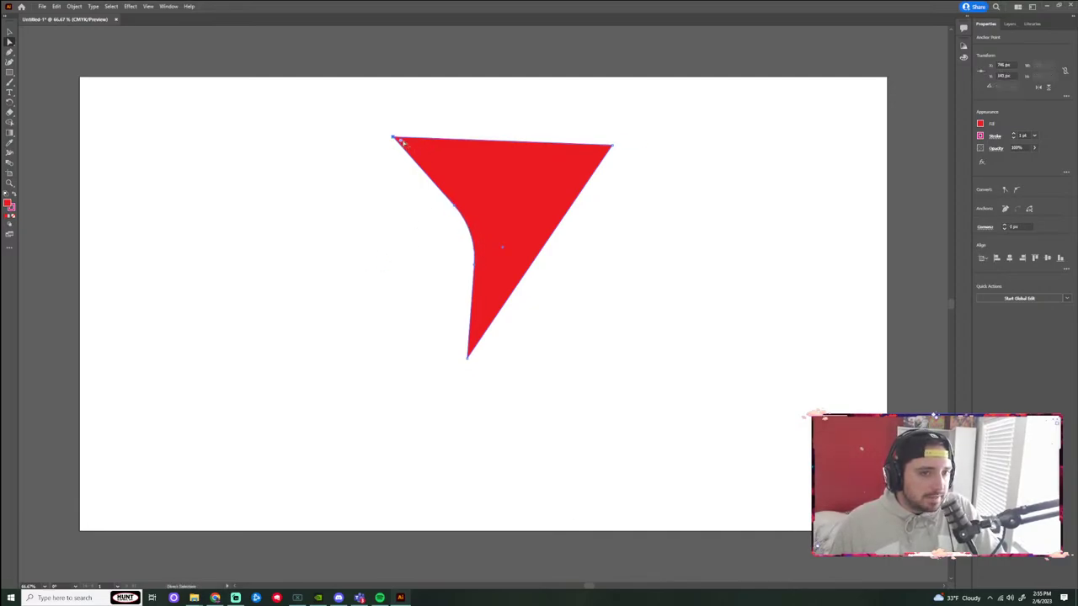
pyautogui.moveTo(405, 150); pyautogui.dragTo(456, 156)
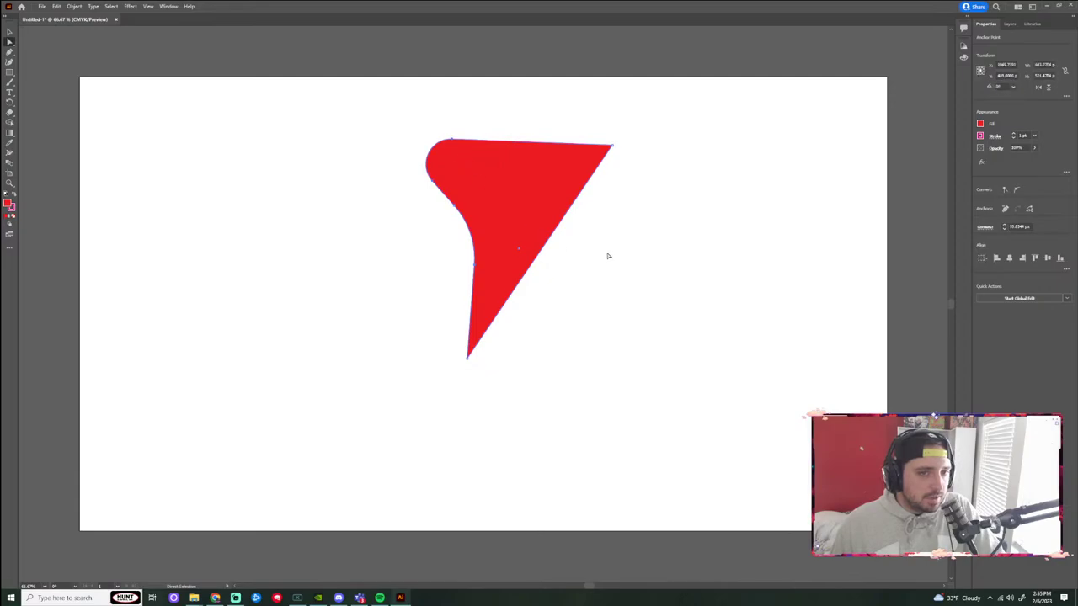
# Round all the remaining sharp corners of the red shape together and deselect it.
pyautogui.click(586, 194)
pyautogui.moveTo(603, 153); pyautogui.dragTo(585, 162)
pyautogui.click(699, 193)
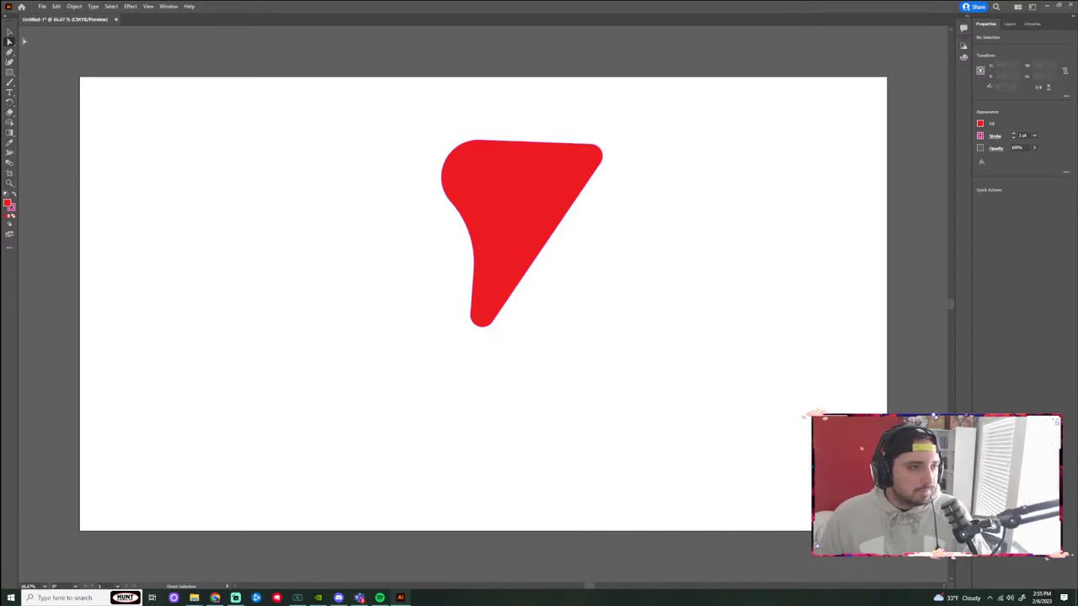
# Move the rounded shape to the artboard's left half with the Selection tool and enlarge it from its upper-right corner.
pyautogui.click(11, 32)
pyautogui.moveTo(564, 222); pyautogui.dragTo(321, 234)
pyautogui.moveTo(360, 150); pyautogui.dragTo(414, 137)
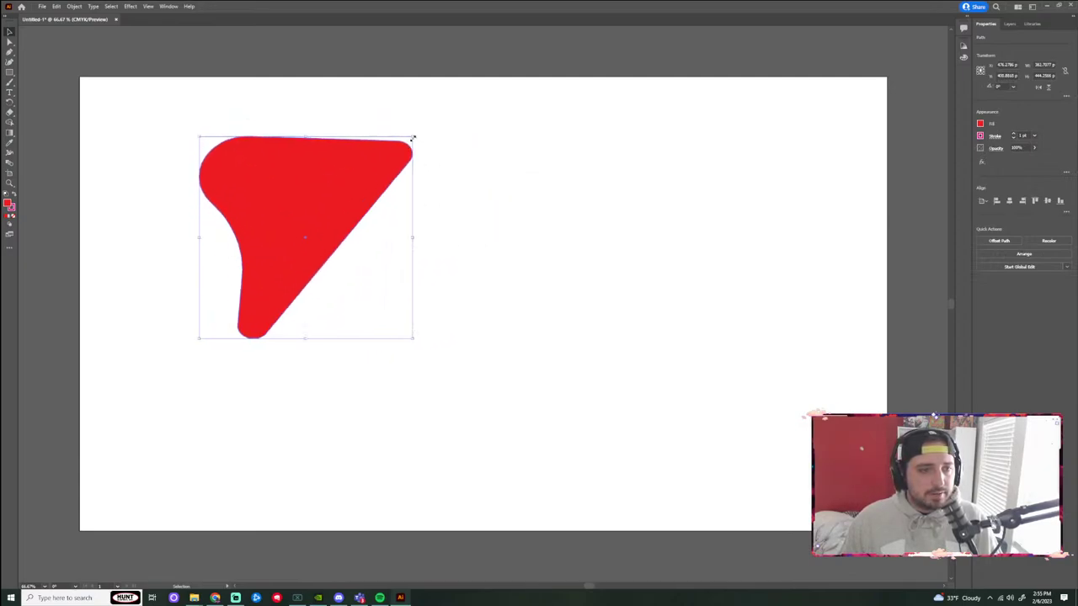
# Delete the rounded red shape from the artboard and activate the Rectangle tool.
pyautogui.press('Delete')
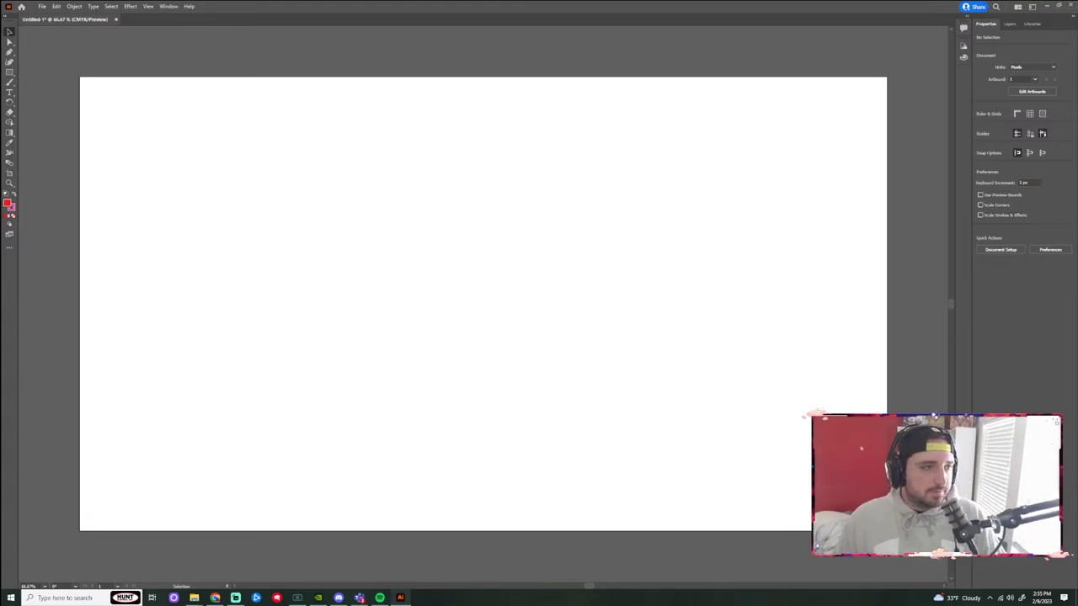
pyautogui.click(10, 71)
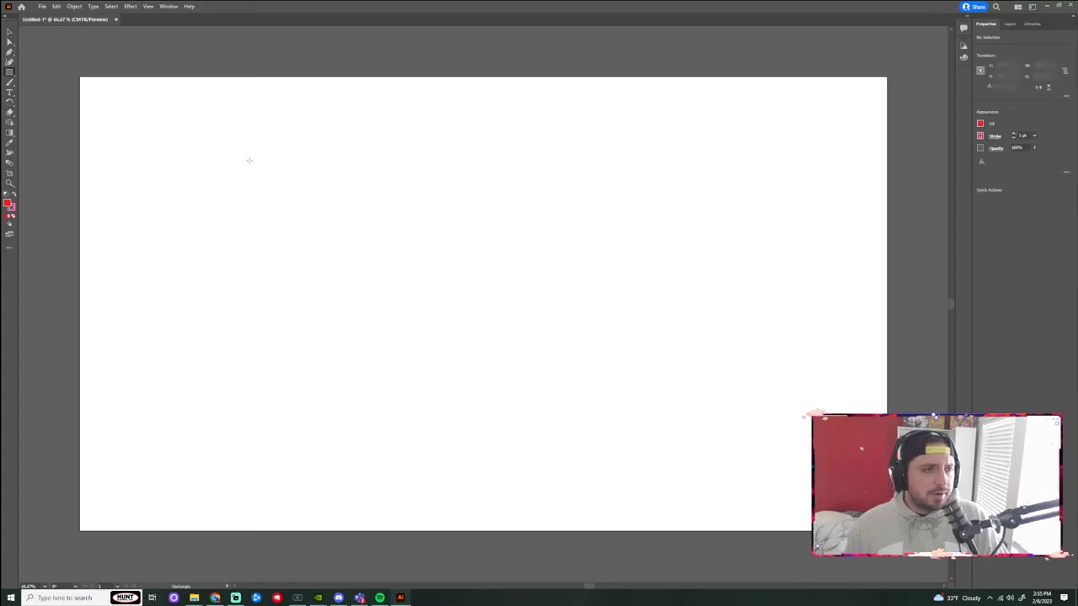
# Draw a red rectangle about 501 x 535 px in the artboard's upper-left area and select it with the Selection tool.
pyautogui.moveTo(127, 110); pyautogui.dragTo(337, 335)
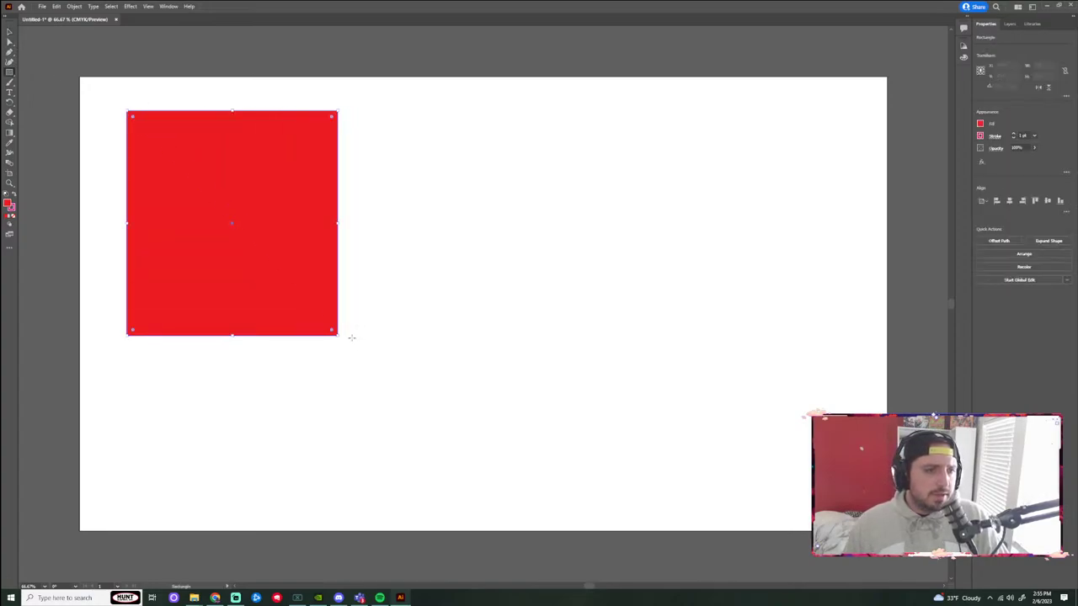
pyautogui.click(10, 32)
pyautogui.click(429, 176)
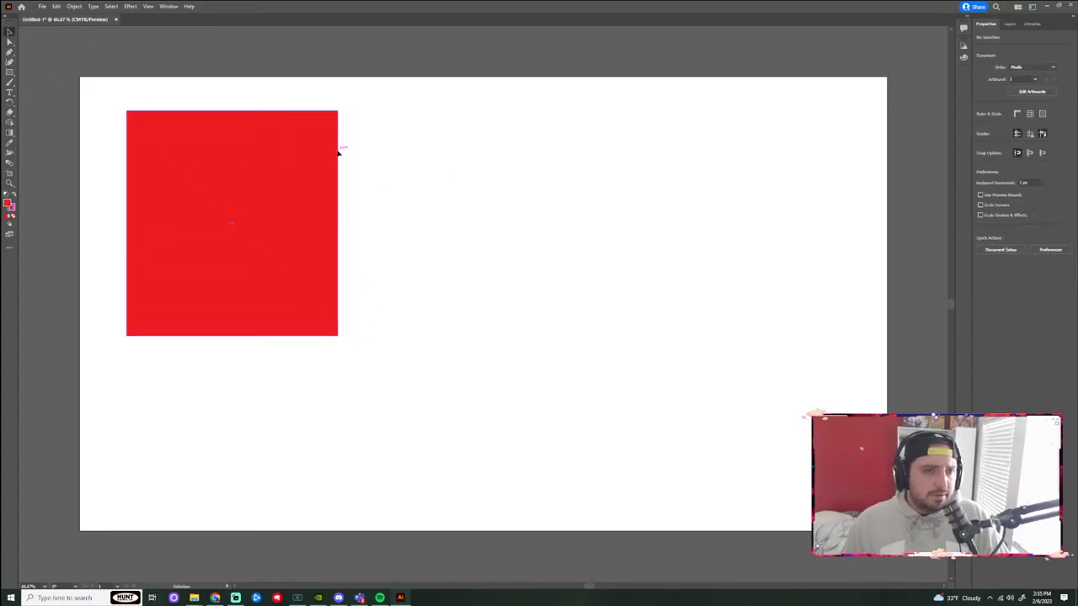
pyautogui.click(337, 149)
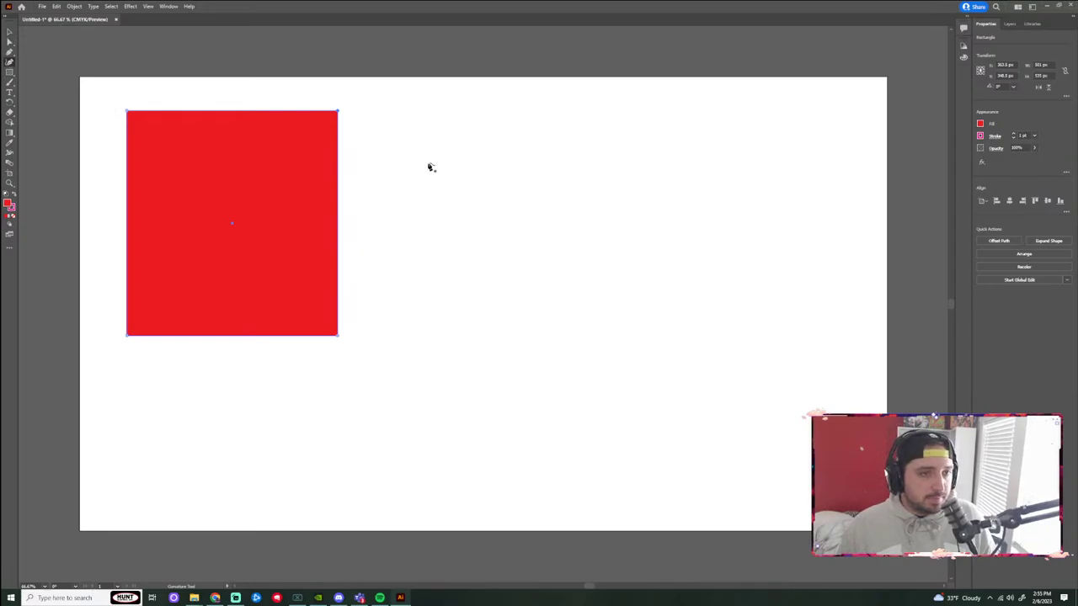
pyautogui.click(367, 131)
pyautogui.click(481, 174)
pyautogui.click(558, 238)
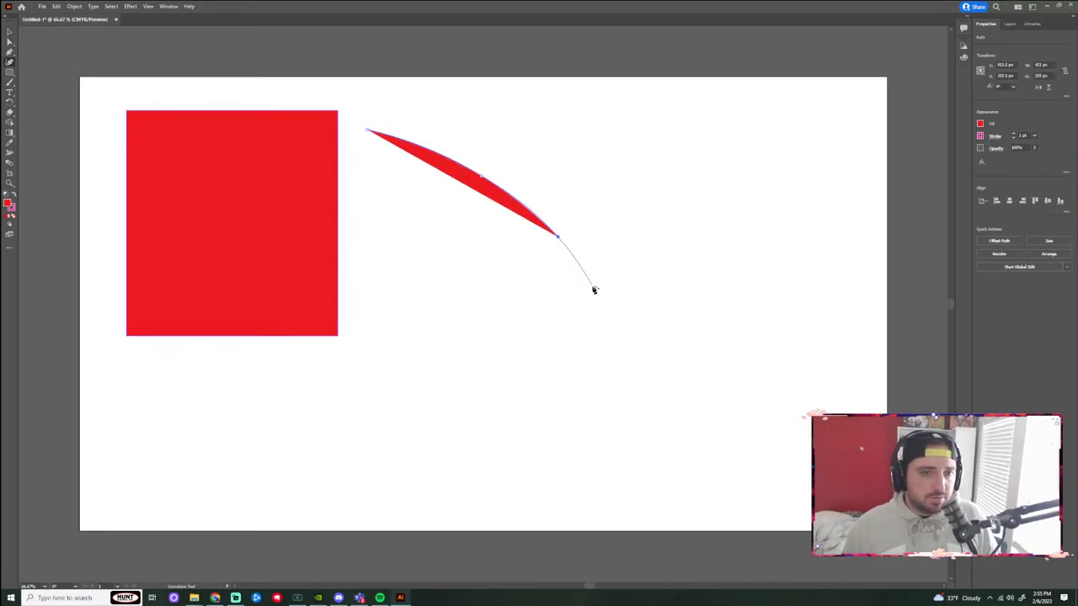
pyautogui.click(592, 287)
pyautogui.click(684, 242)
pyautogui.hotkey('ctrl', 'z')
pyautogui.hotkey('ctrl', 'z')
pyautogui.hotkey('ctrl', 'z')
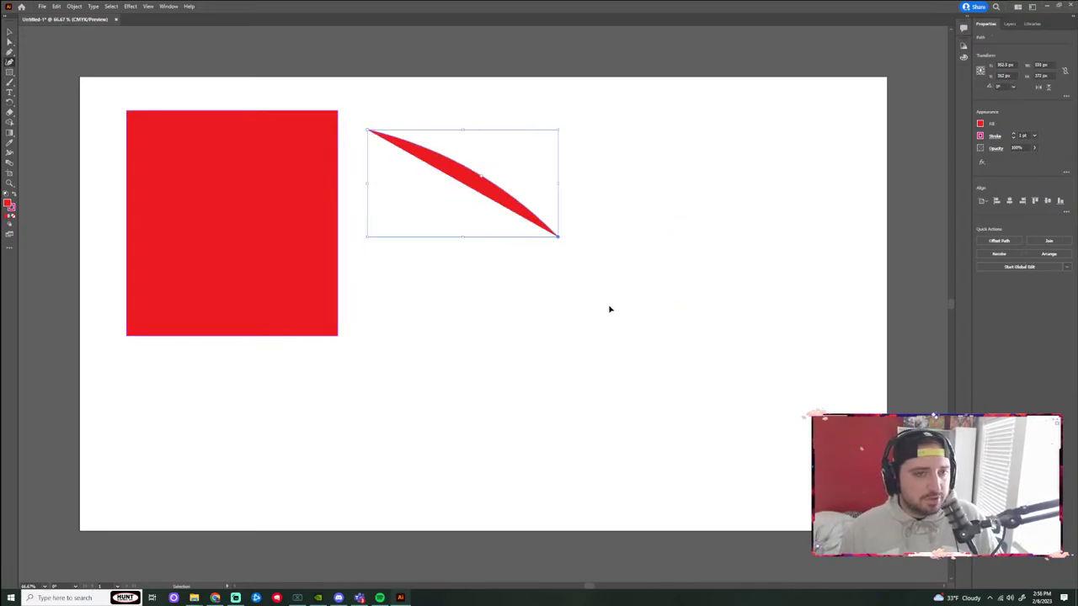
pyautogui.hotkey('ctrl', 'z')
pyautogui.hotkey('ctrl', 'z')
# Draw an open zigzag path with five anchor points beside the red rectangle using the Pen tool.
pyautogui.press('p')
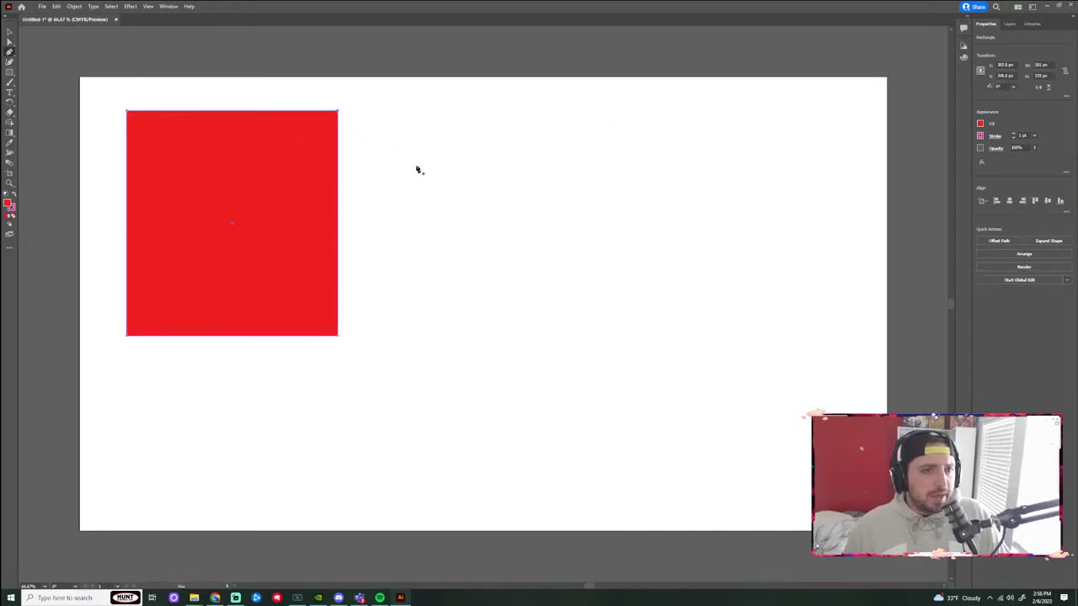
pyautogui.click(380, 130)
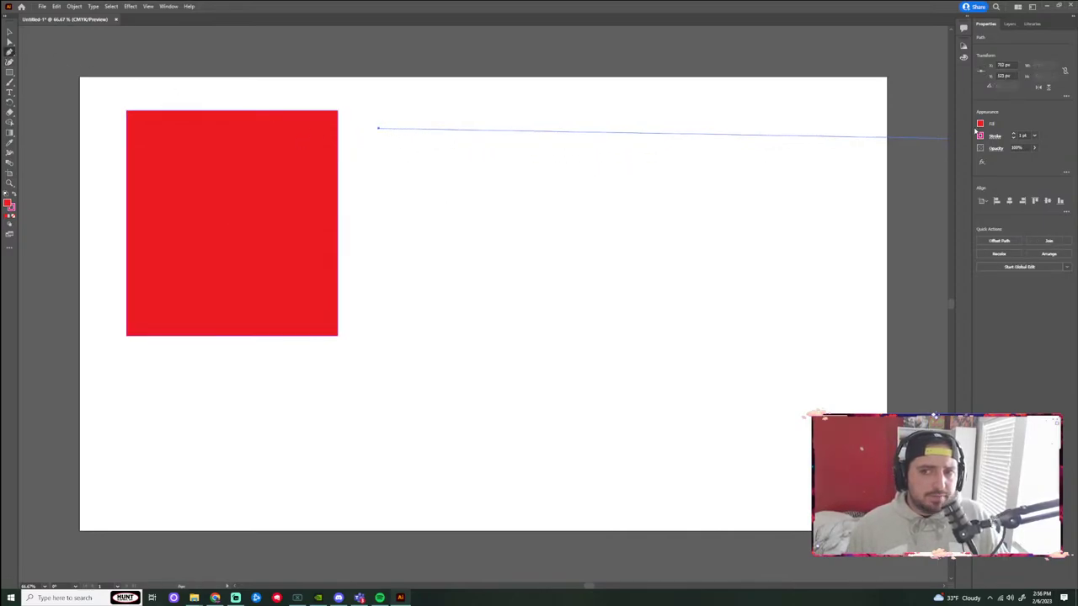
pyautogui.click(436, 148)
pyautogui.click(458, 196)
pyautogui.click(433, 263)
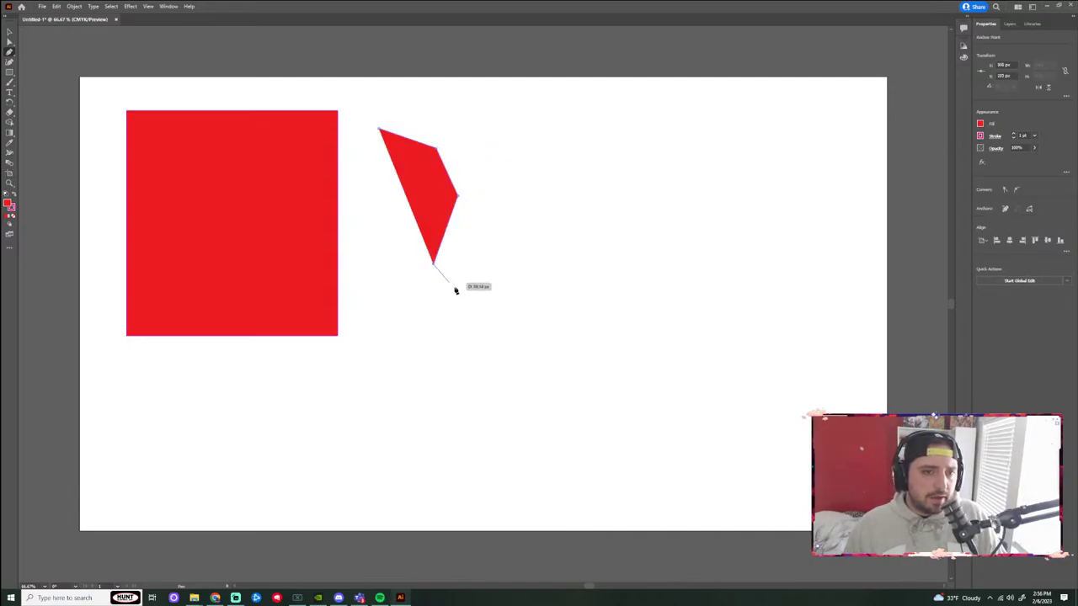
pyautogui.click(481, 318)
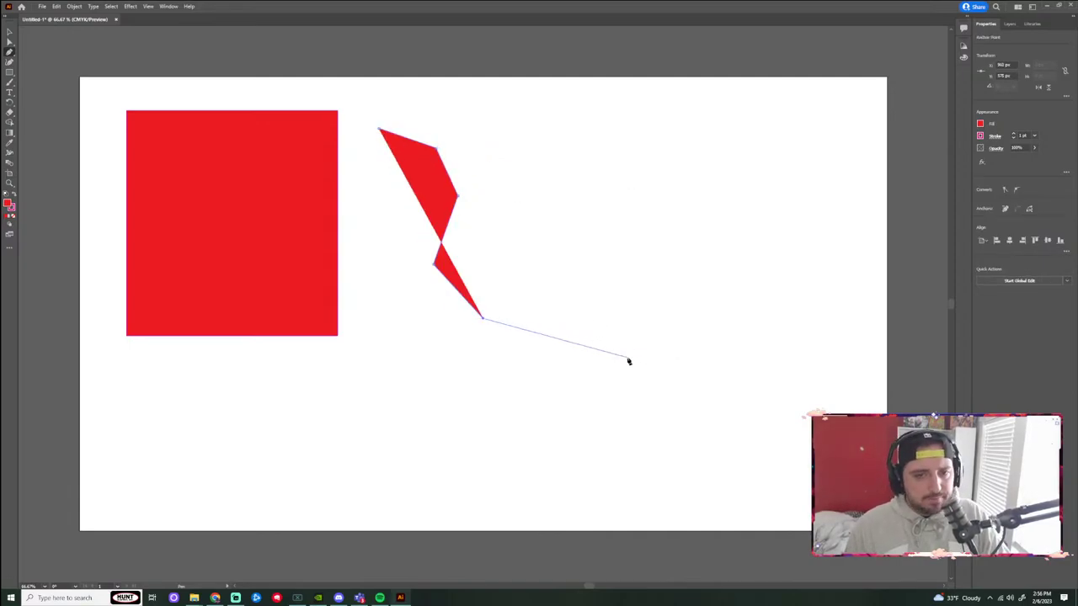
pyautogui.press('Escape')
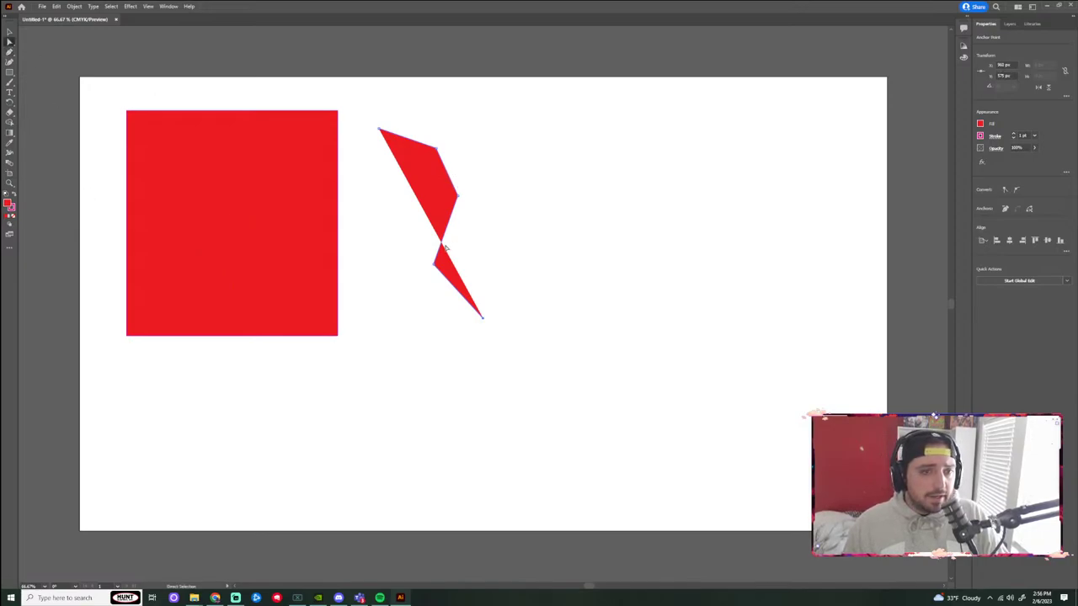
# Reshape the zigzag path by moving its three inner anchor points with the Direct Selection tool.
pyautogui.moveTo(435, 264); pyautogui.dragTo(410, 276)
pyautogui.moveTo(459, 200); pyautogui.dragTo(417, 201)
pyautogui.click(437, 151)
pyautogui.moveTo(437, 150)
pyautogui.mouseDown()
pyautogui.moveTo(385, 185)
pyautogui.moveTo(374, 180)
pyautogui.moveTo(481, 145)
pyautogui.moveTo(455, 157)
pyautogui.mouseUp()
pyautogui.moveTo(416, 217)
pyautogui.mouseDown()
pyautogui.moveTo(472, 222)
pyautogui.moveTo(436, 217)
pyautogui.mouseUp()
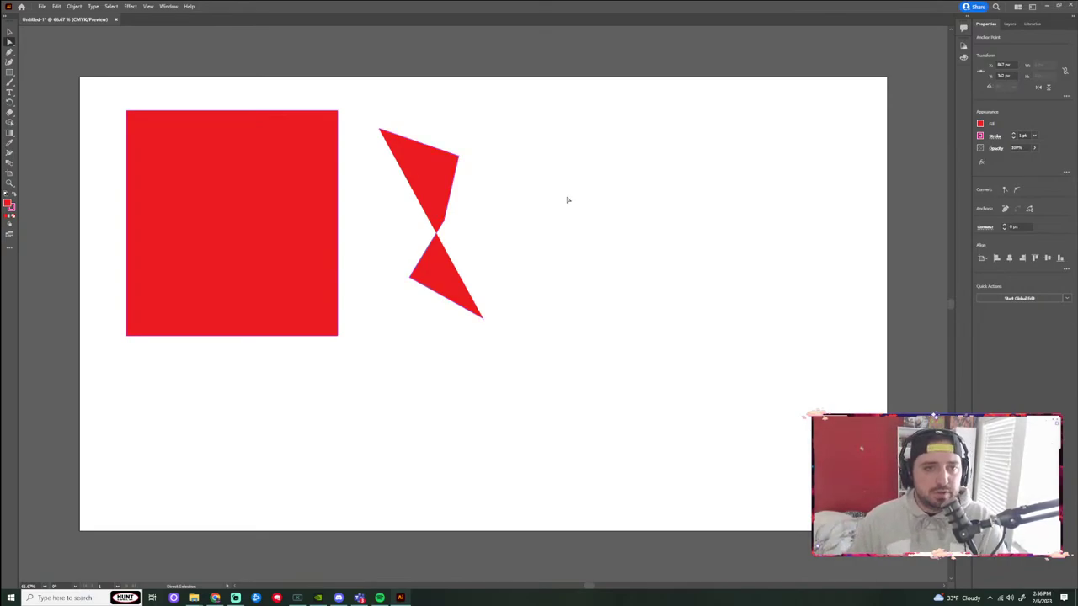
# Undo the anchor point moves and the drawn segments of the zigzag path.
pyautogui.press('v')
pyautogui.hotkey('ctrl', 'z')
pyautogui.hotkey('ctrl', 'z')
pyautogui.hotkey('ctrl', 'z')
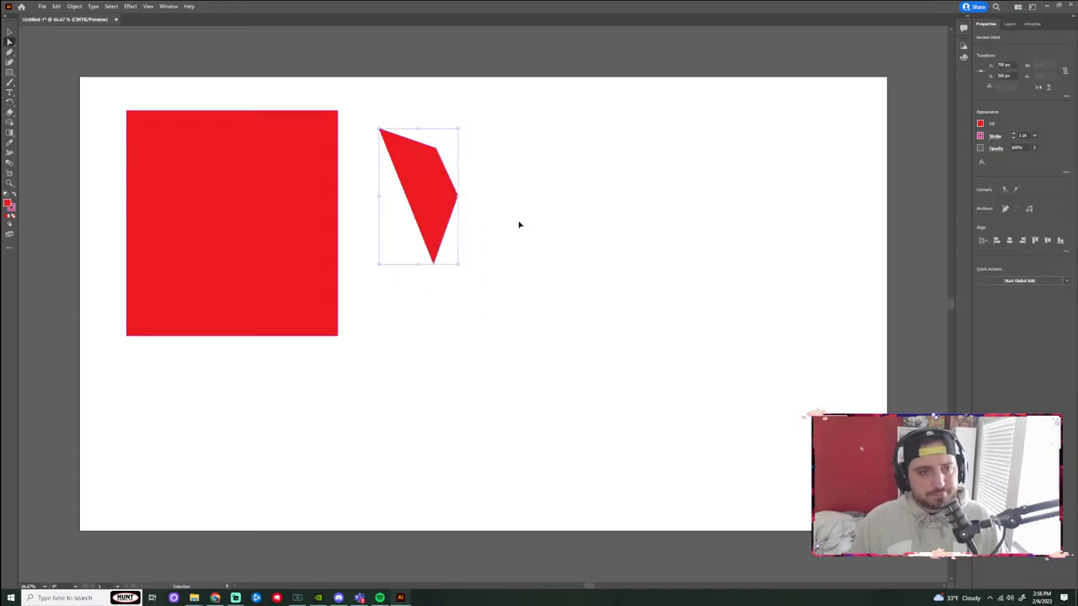
pyautogui.hotkey('ctrl', 'z')
pyautogui.hotkey('ctrl', 'z')
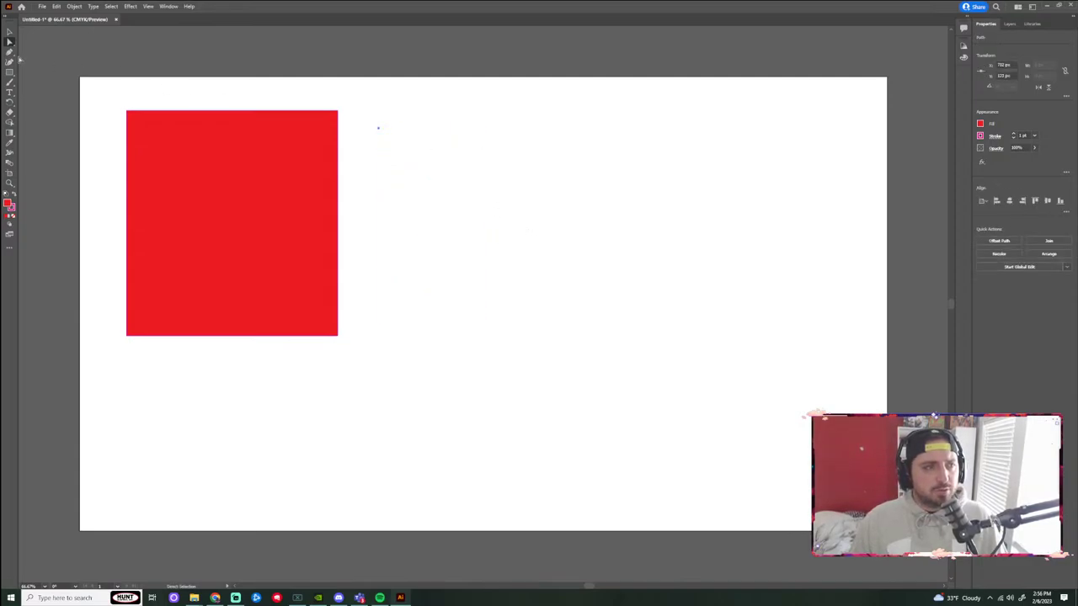
# Draw a closed, irregular eight-point shape about 750 x 357 px beside the red rectangle with the Pen tool.
pyautogui.click(368, 149)
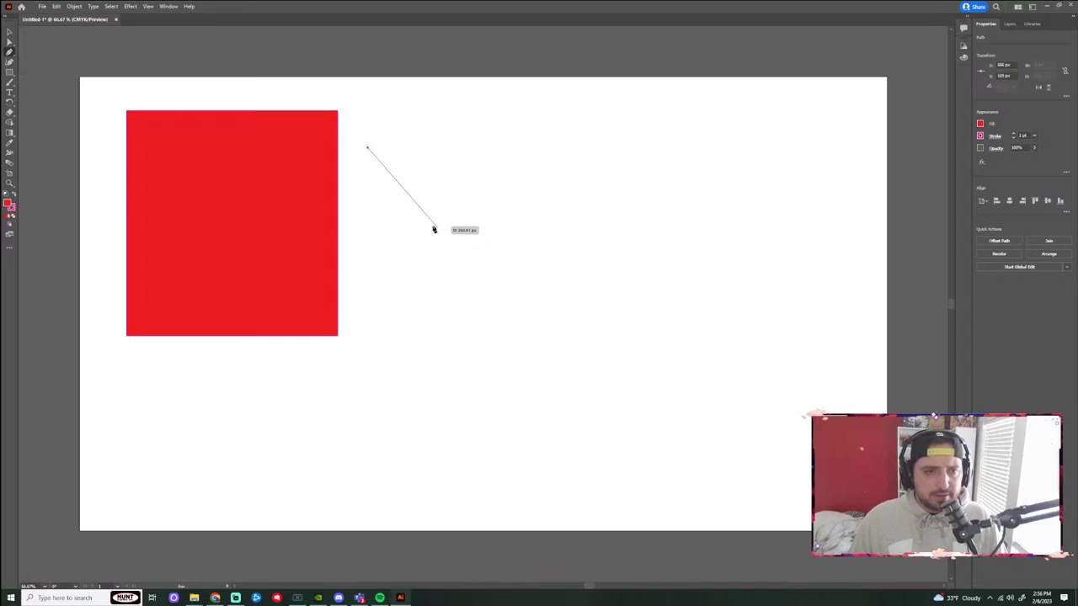
pyautogui.click(414, 214)
pyautogui.click(504, 182)
pyautogui.click(556, 251)
pyautogui.click(641, 246)
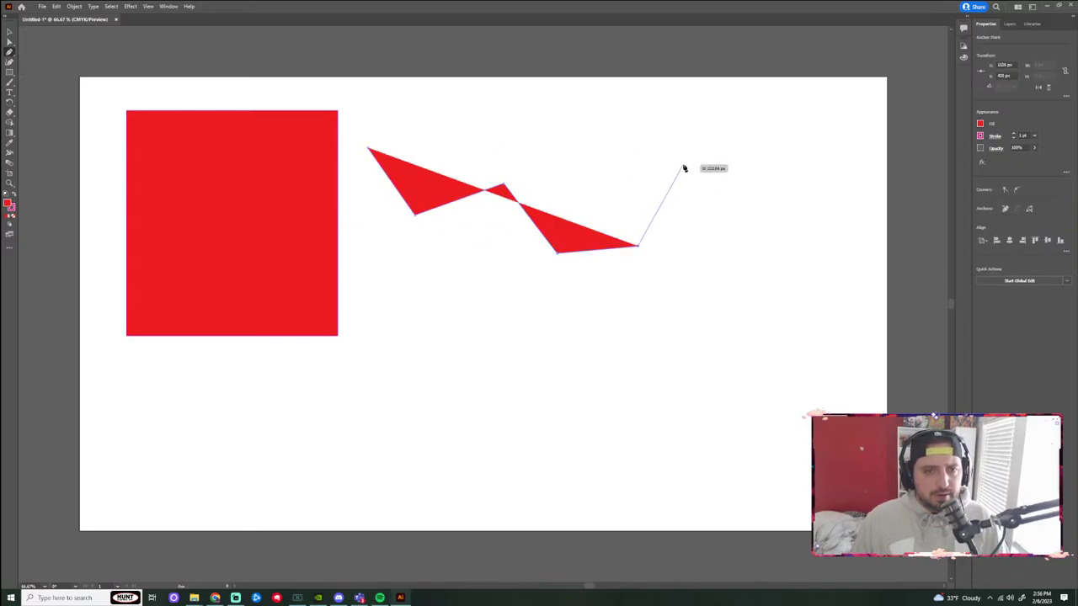
pyautogui.click(682, 164)
pyautogui.click(617, 121)
pyautogui.click(447, 105)
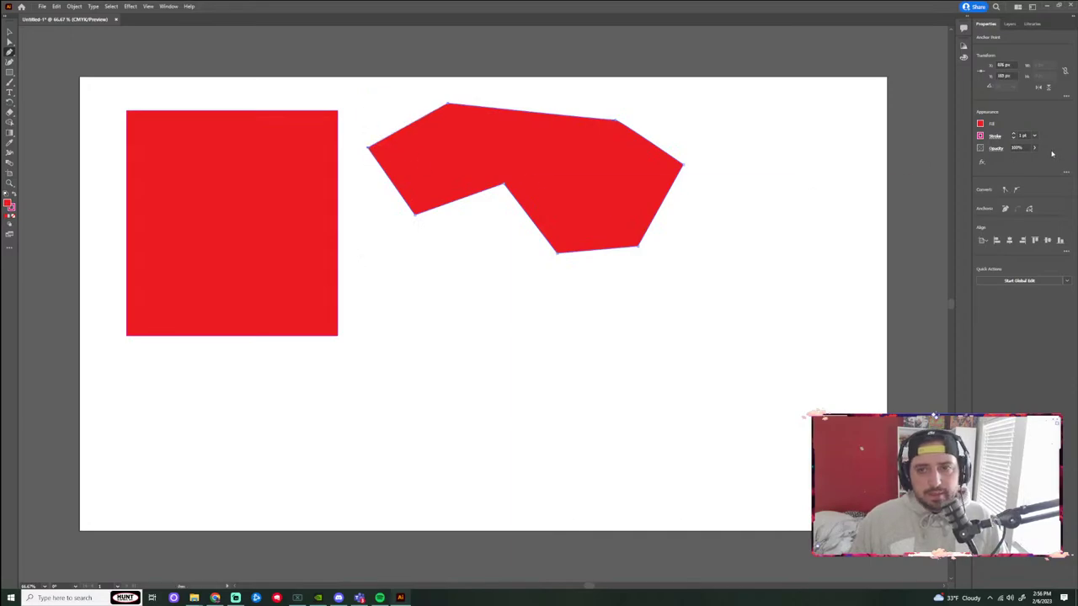
# Fill the eight-point shape with green and give it a 7 pt black stroke.
pyautogui.click(981, 124)
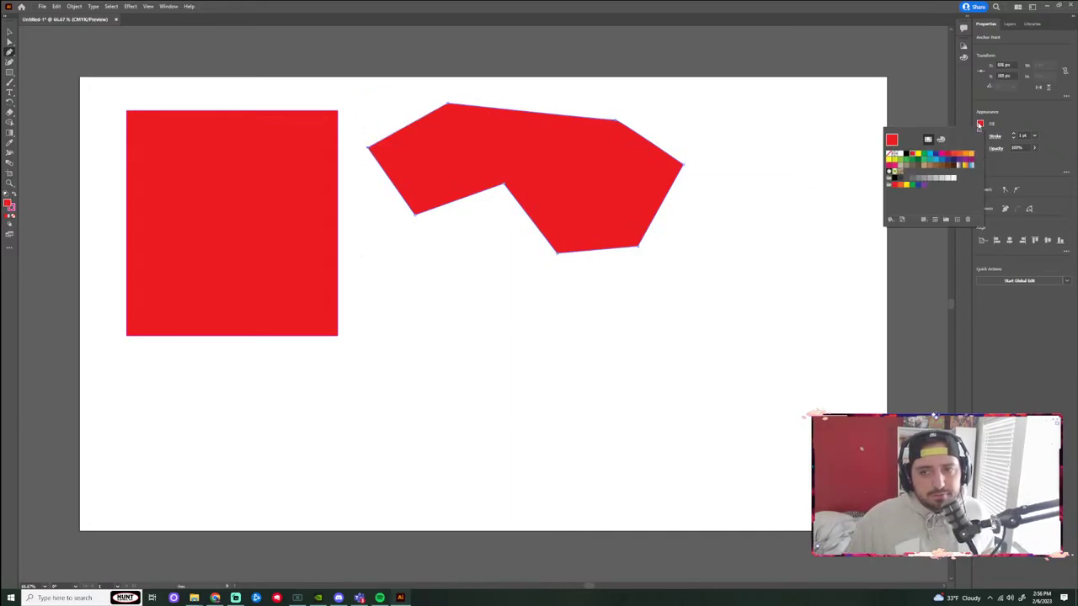
pyautogui.click(919, 160)
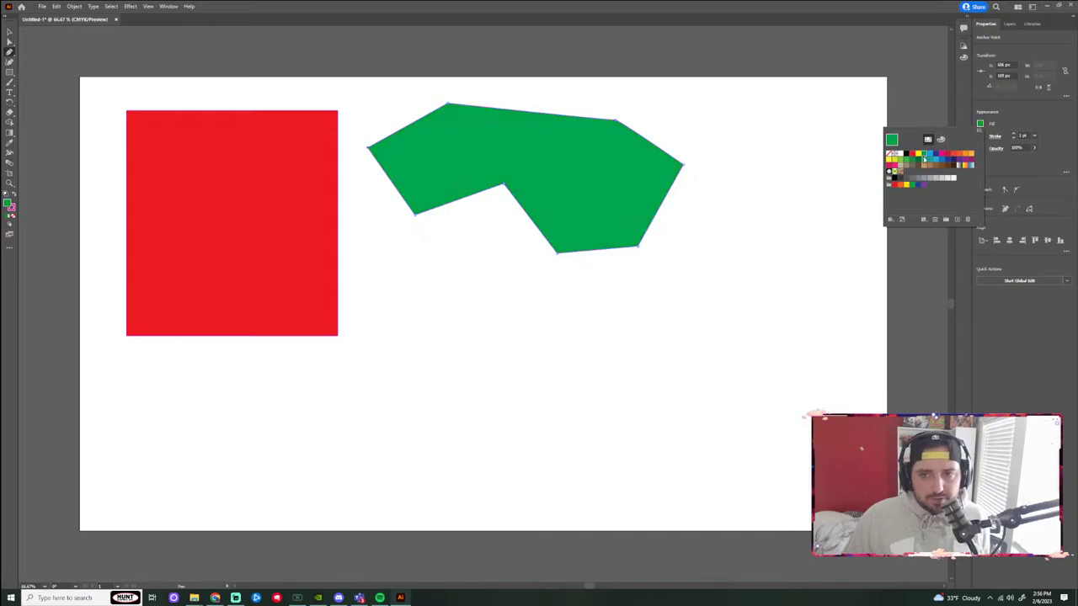
pyautogui.click(980, 137)
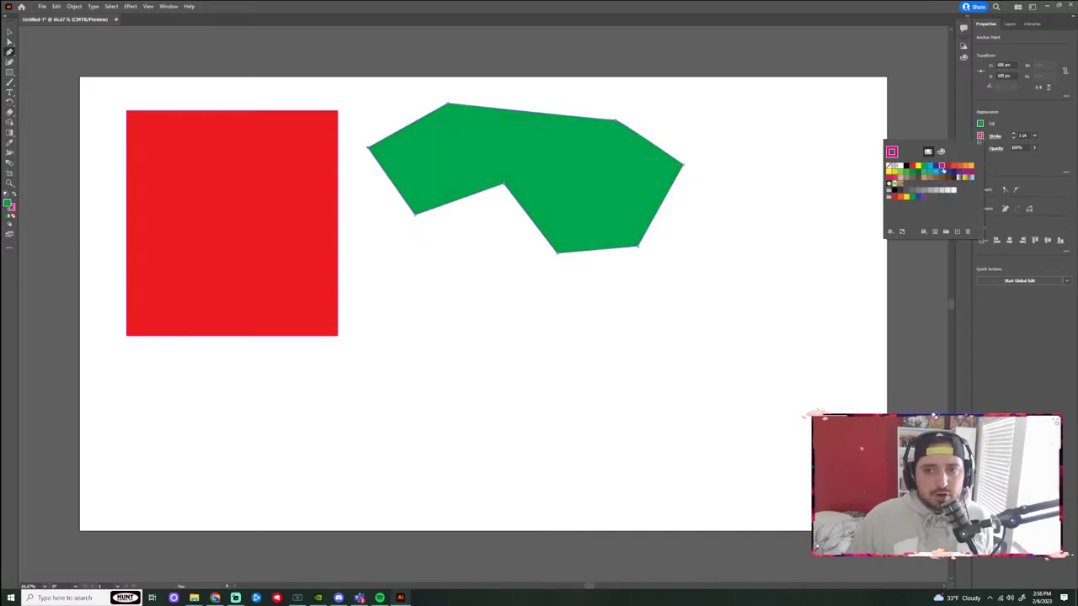
pyautogui.click(1013, 135)
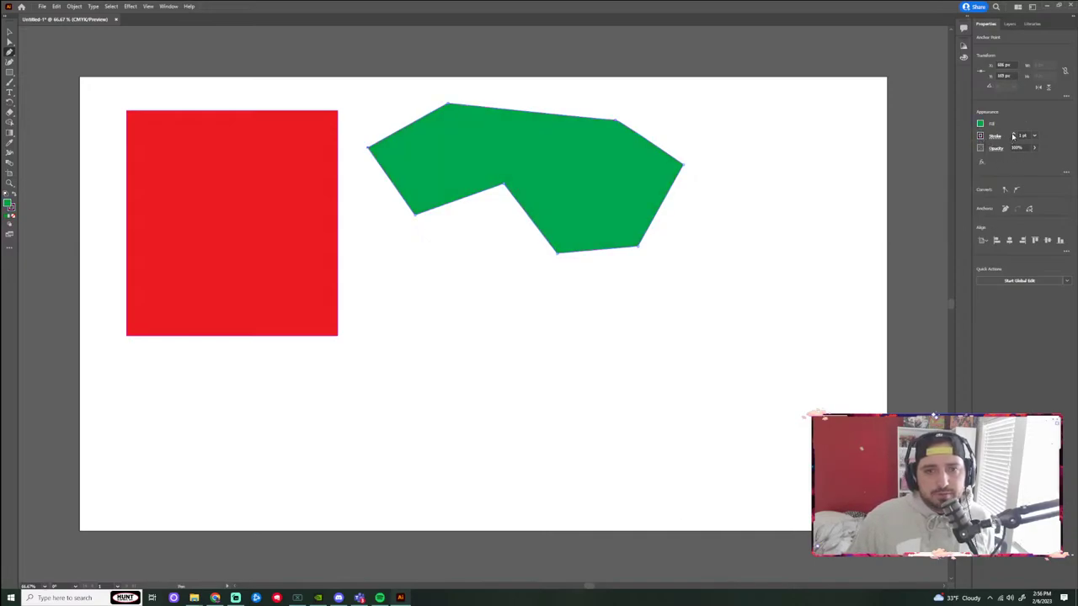
pyautogui.click(1013, 135)
pyautogui.click(1013, 135)
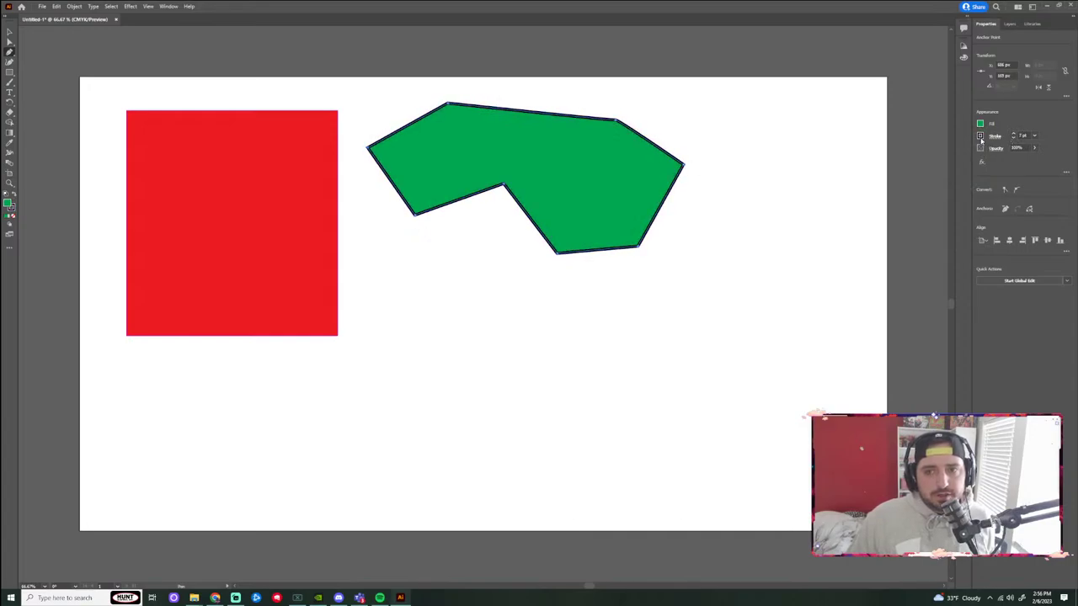
# Change the green shape's stroke color to dark green and finish working with the Pen tool.
pyautogui.click(981, 139)
pyautogui.click(914, 173)
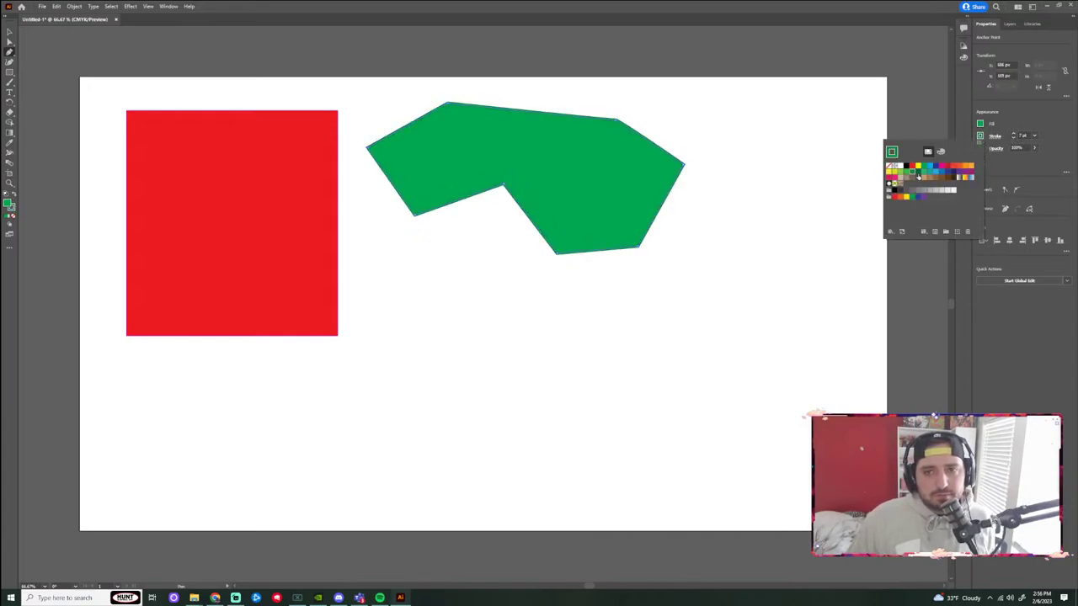
pyautogui.click(919, 176)
pyautogui.click(793, 191)
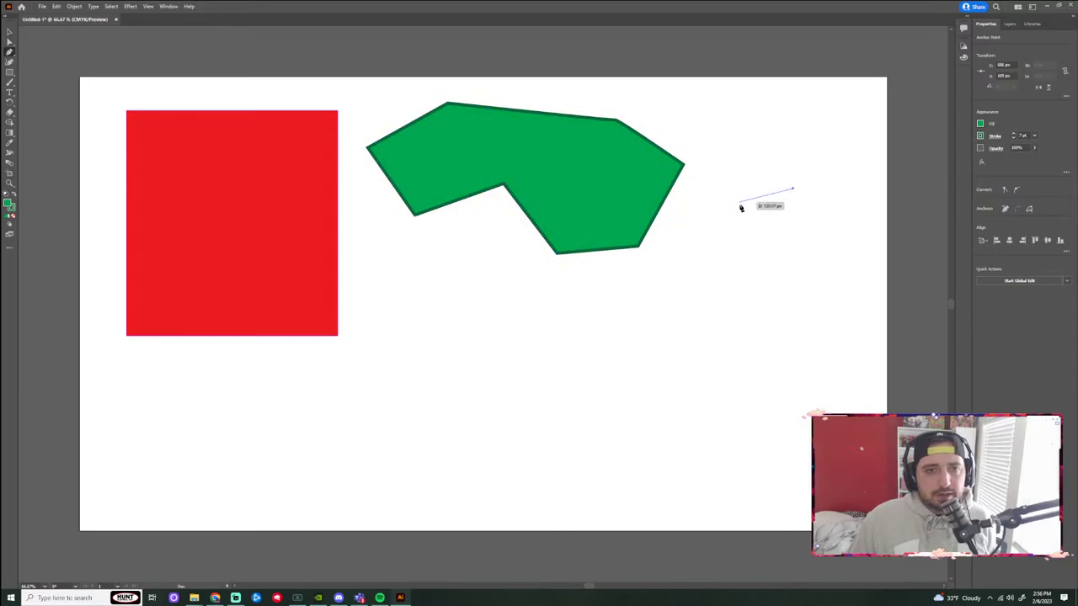
pyautogui.press('Escape')
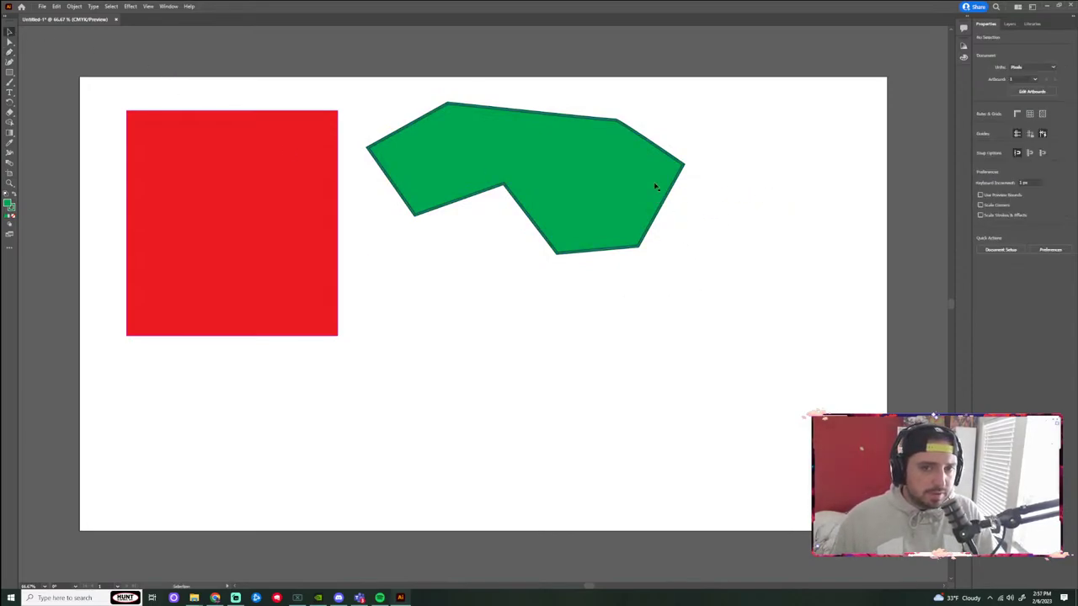
# Move the green shape further from the rectangle and resize it to about 477 x 373 px with its bounding box handles.
pyautogui.moveTo(662, 180); pyautogui.dragTo(620, 208)
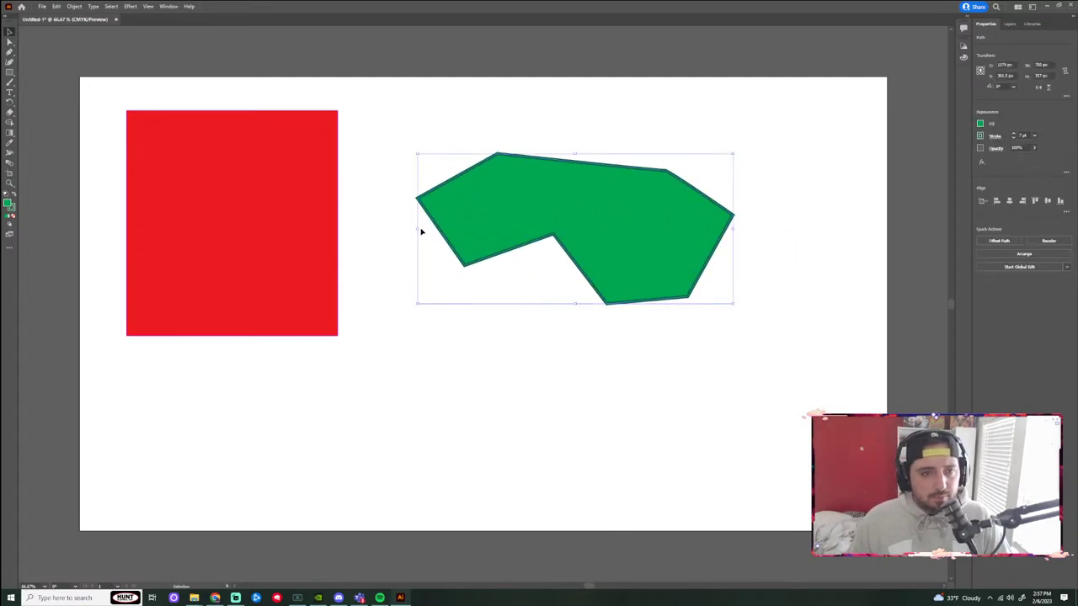
pyautogui.moveTo(415, 229); pyautogui.dragTo(532, 232)
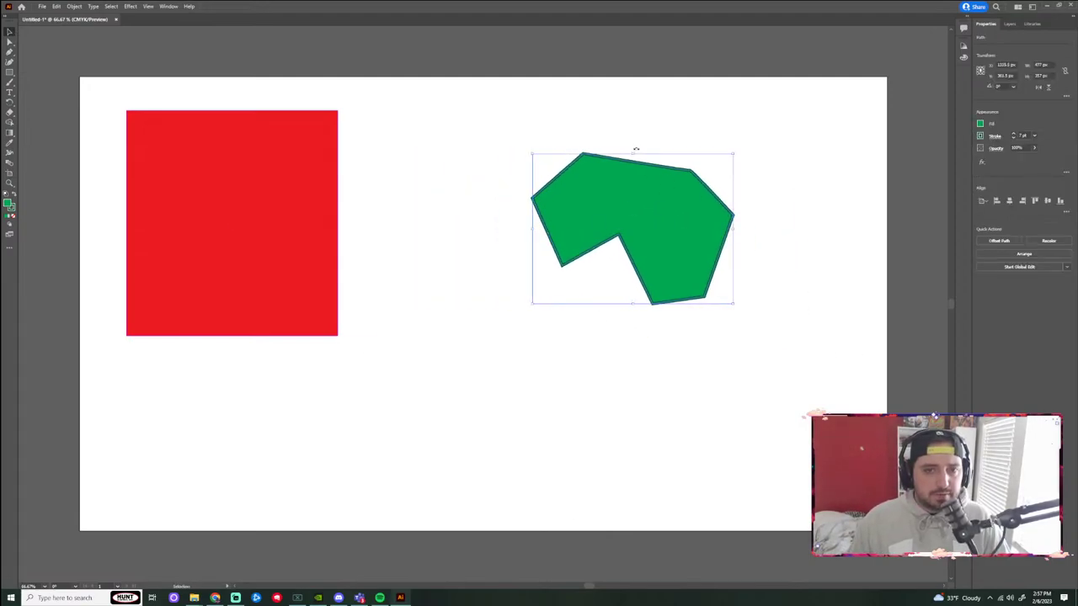
pyautogui.moveTo(636, 149)
pyautogui.mouseDown()
pyautogui.moveTo(640, 124)
pyautogui.moveTo(636, 142)
pyautogui.mouseUp()
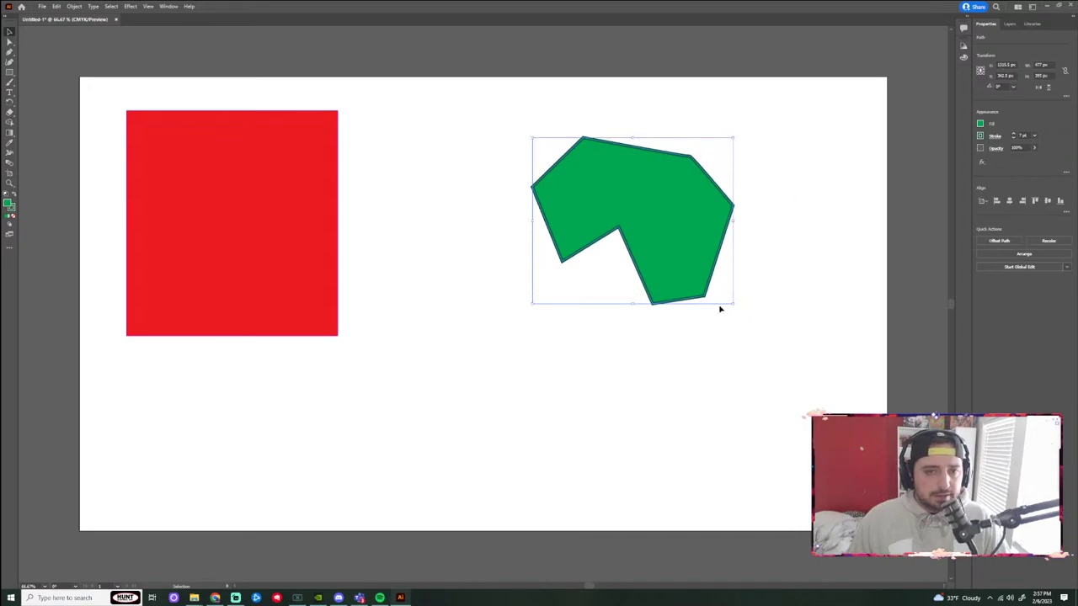
pyautogui.moveTo(632, 304)
pyautogui.mouseDown()
pyautogui.moveTo(640, 329)
pyautogui.moveTo(648, 297)
pyautogui.mouseUp()
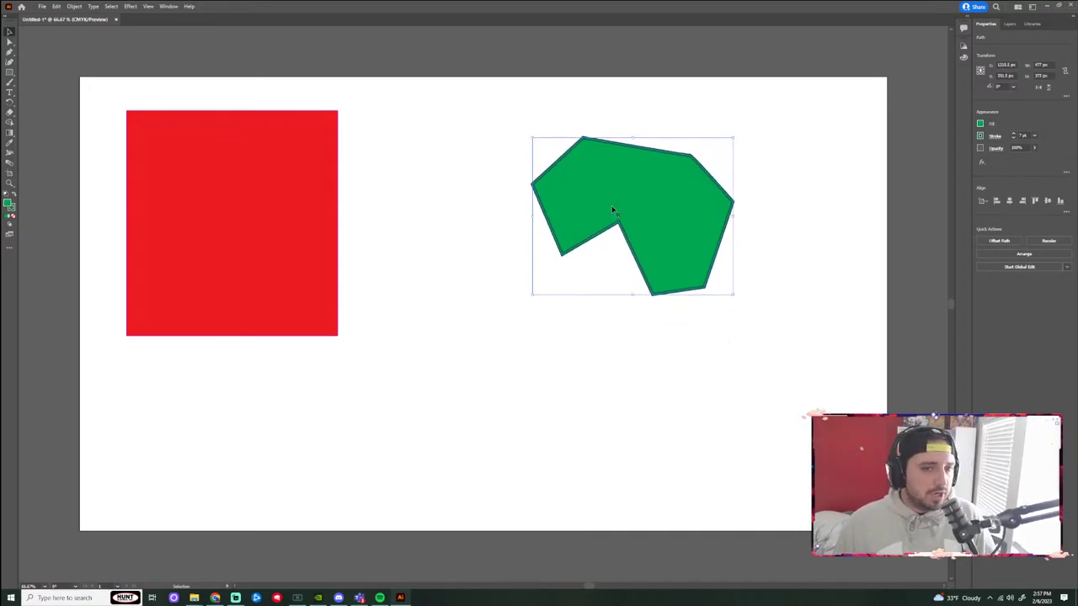
# Move the green shape and the red rectangle side by side into the artboard's upper-left area and deselect them.
pyautogui.moveTo(614, 211); pyautogui.dragTo(469, 215)
pyautogui.click(674, 262)
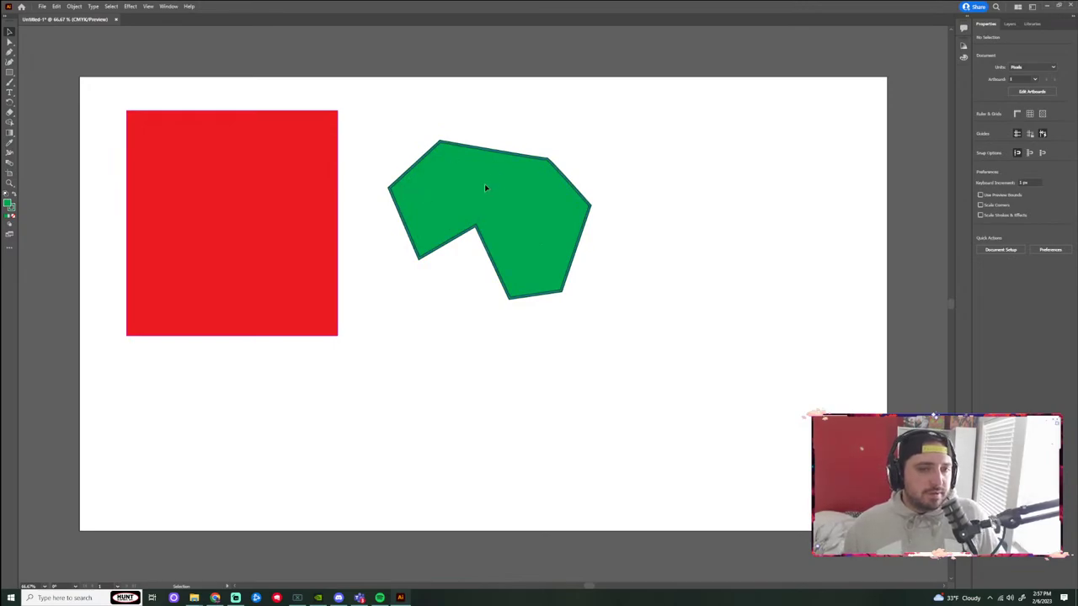
pyautogui.moveTo(485, 187); pyautogui.dragTo(448, 143)
pyautogui.moveTo(298, 161); pyautogui.dragTo(262, 137)
pyautogui.moveTo(456, 144); pyautogui.dragTo(417, 133)
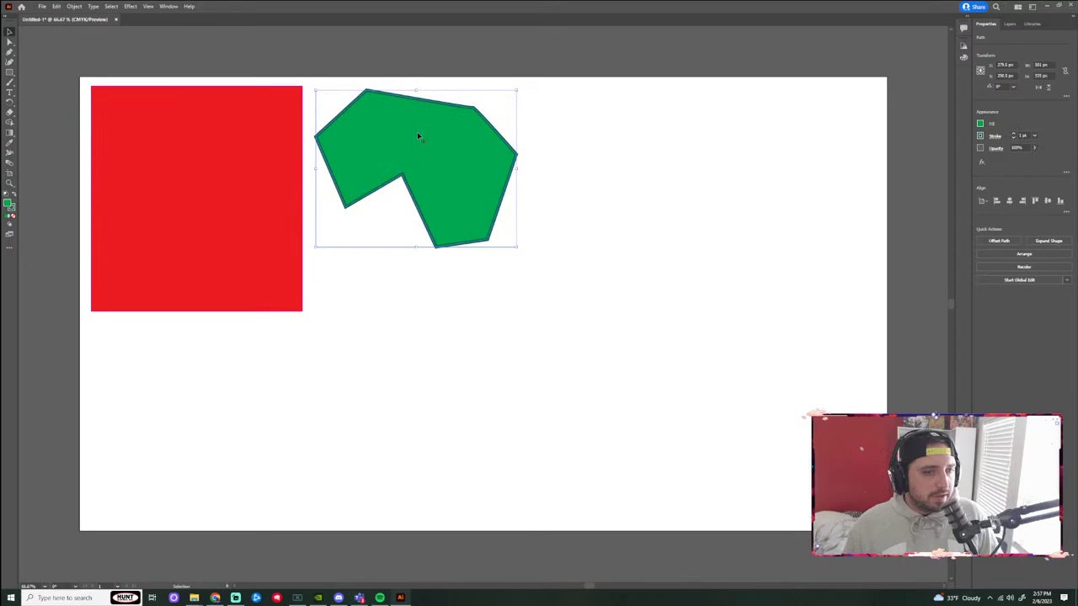
pyautogui.click(619, 149)
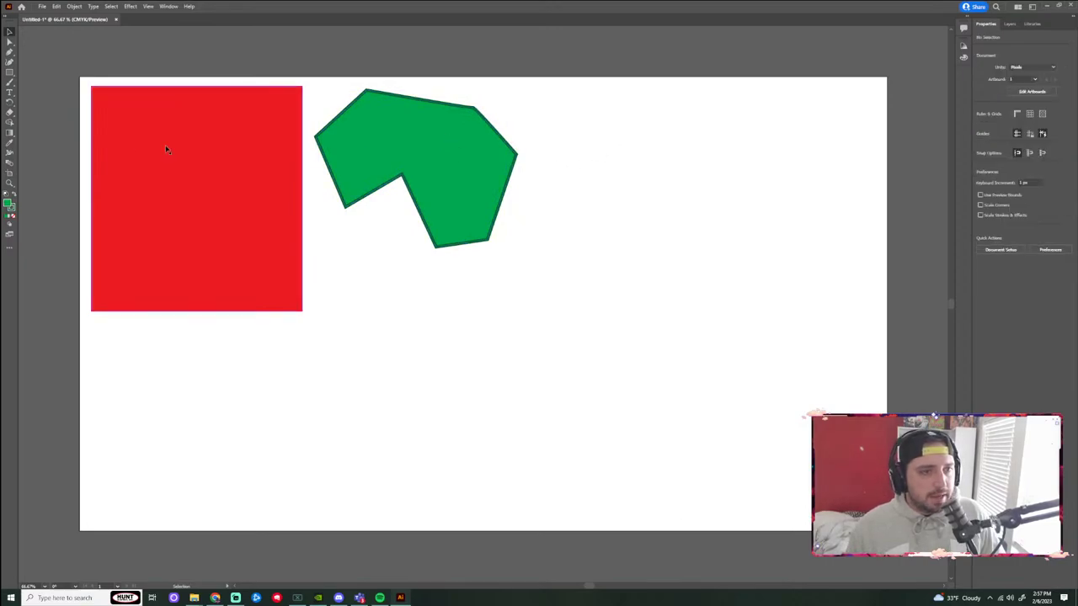
# Draw an open Pen tool path below the red rectangle, with straight zigzag segments followed by a curved segment.
pyautogui.click(10, 52)
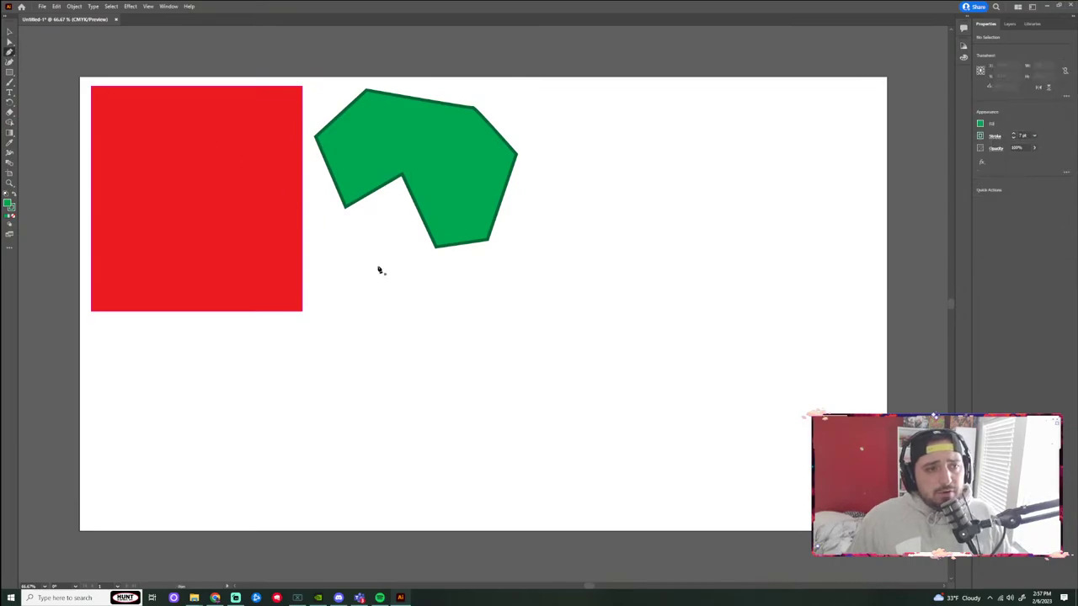
pyautogui.click(199, 394)
pyautogui.click(228, 356)
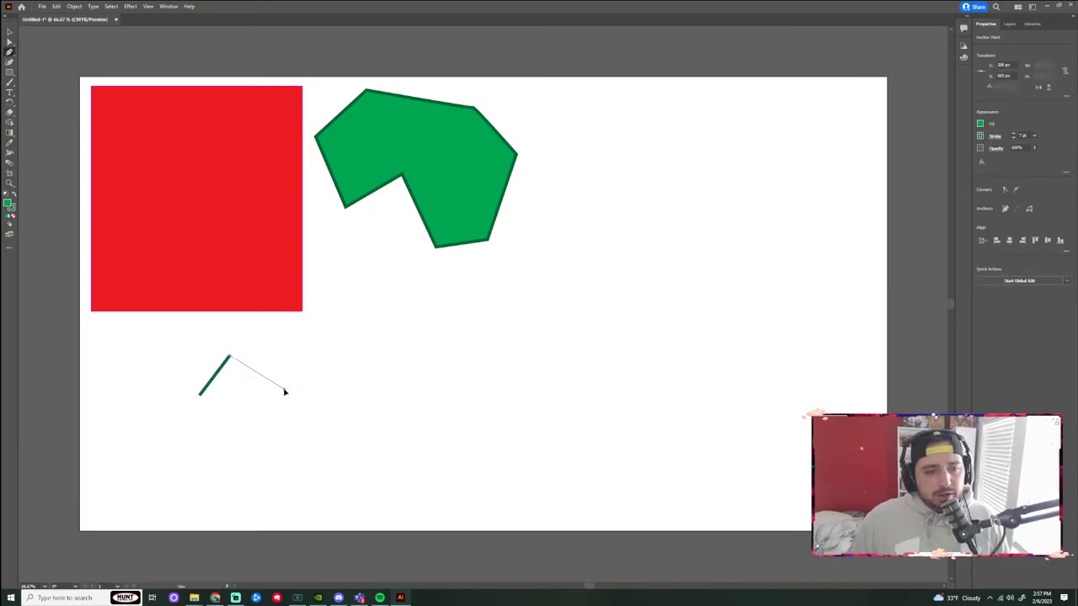
pyautogui.click(284, 388)
pyautogui.moveTo(350, 352); pyautogui.dragTo(445, 421)
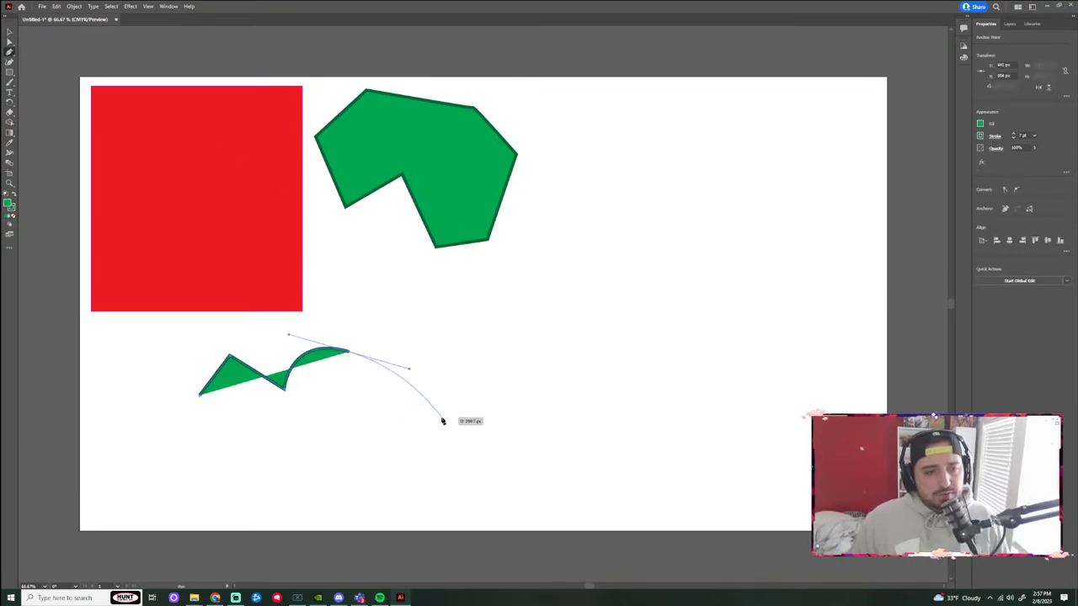
# Undo the entire Pen path drawn below the red rectangle.
pyautogui.hotkey('ctrl', 'z')
pyautogui.hotkey('ctrl', 'z')
pyautogui.hotkey('ctrl', 'z')
pyautogui.hotkey('ctrl', 'z')
pyautogui.hotkey('ctrl', 'z')
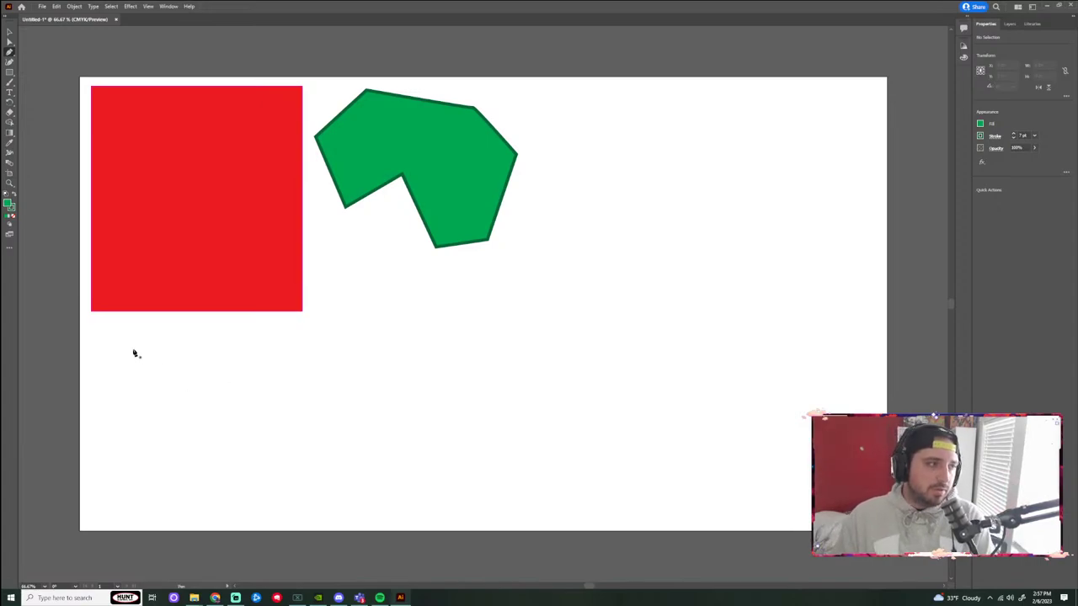
# Draw an open seven-point path with straight Pen tool segments in the empty area below the red rectangle.
pyautogui.click(118, 402)
pyautogui.click(240, 344)
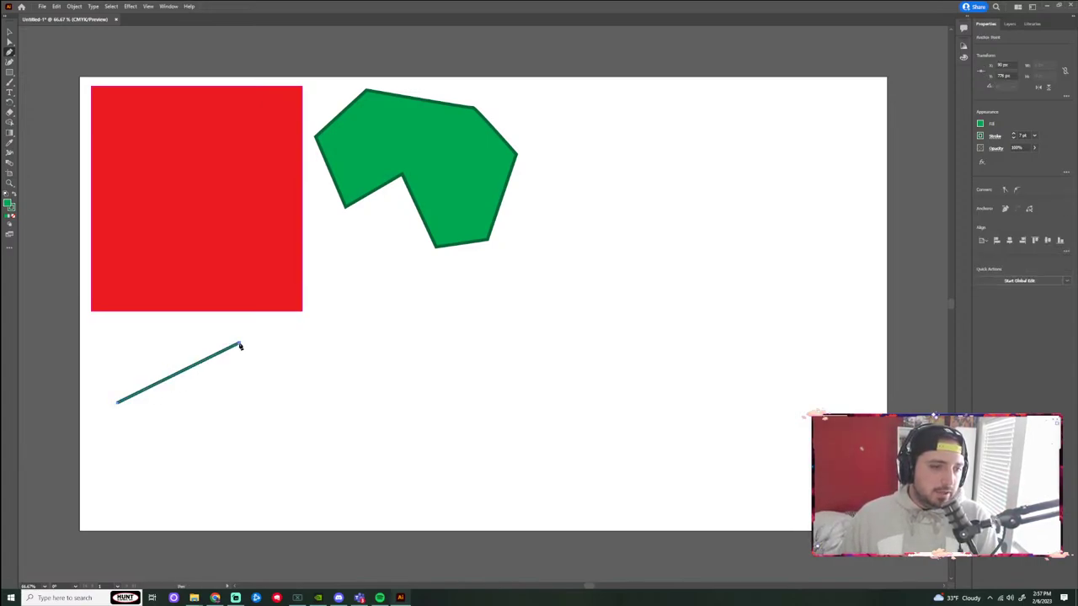
pyautogui.click(321, 391)
pyautogui.click(316, 459)
pyautogui.click(428, 446)
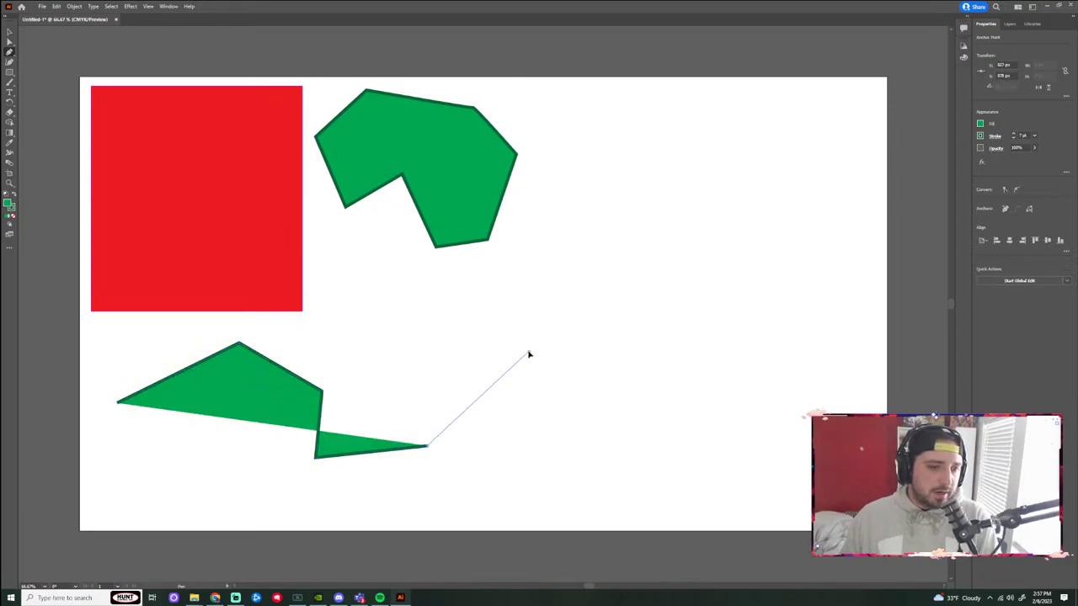
pyautogui.click(529, 352)
pyautogui.click(379, 310)
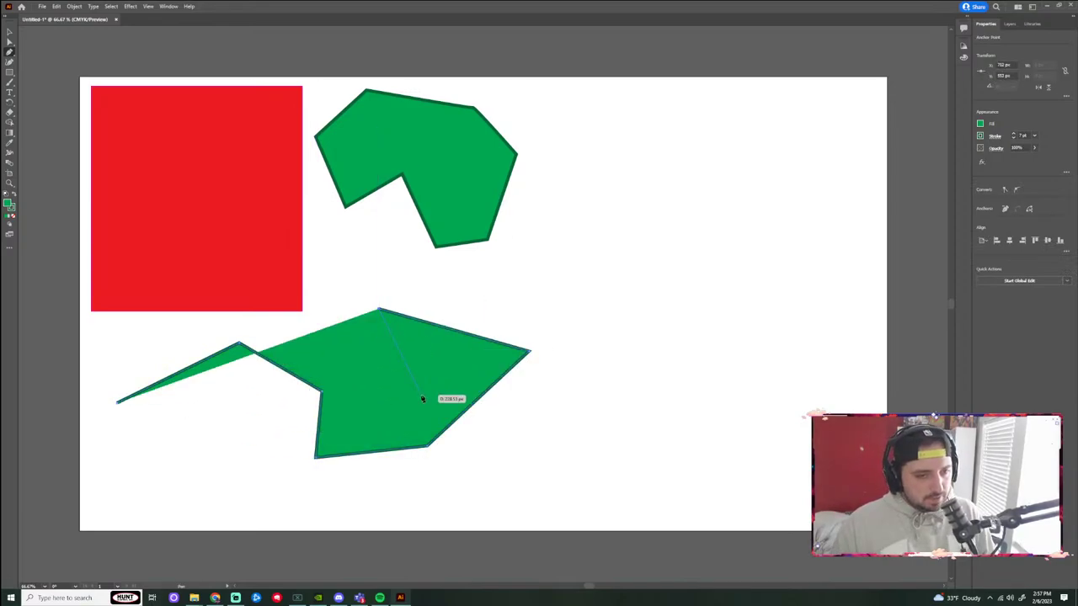
# Undo every anchor point of the straight-segment path below the red rectangle.
pyautogui.hotkey('ctrl', 'z')
pyautogui.hotkey('ctrl', 'z')
pyautogui.hotkey('ctrl', 'z')
pyautogui.hotkey('ctrl', 'z')
pyautogui.hotkey('ctrl', 'z')
pyautogui.hotkey('ctrl', 'z')
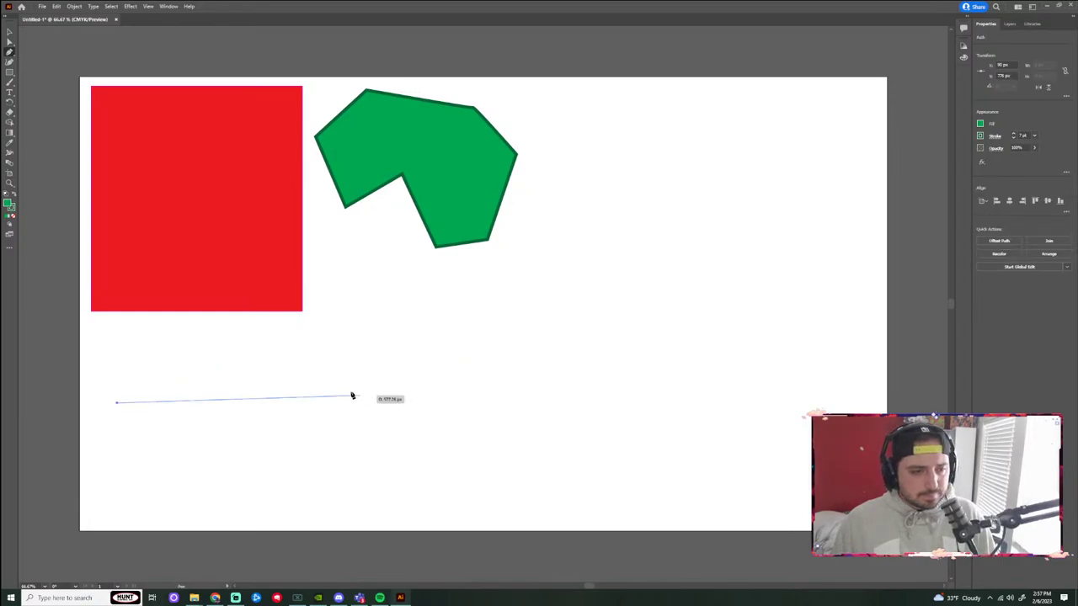
pyautogui.hotkey('ctrl', 'z')
# Draw a closed wavy shape about 1256 x 457 px with six Pen tool anchor points and curved segments below the red rectangle.
pyautogui.click(115, 417)
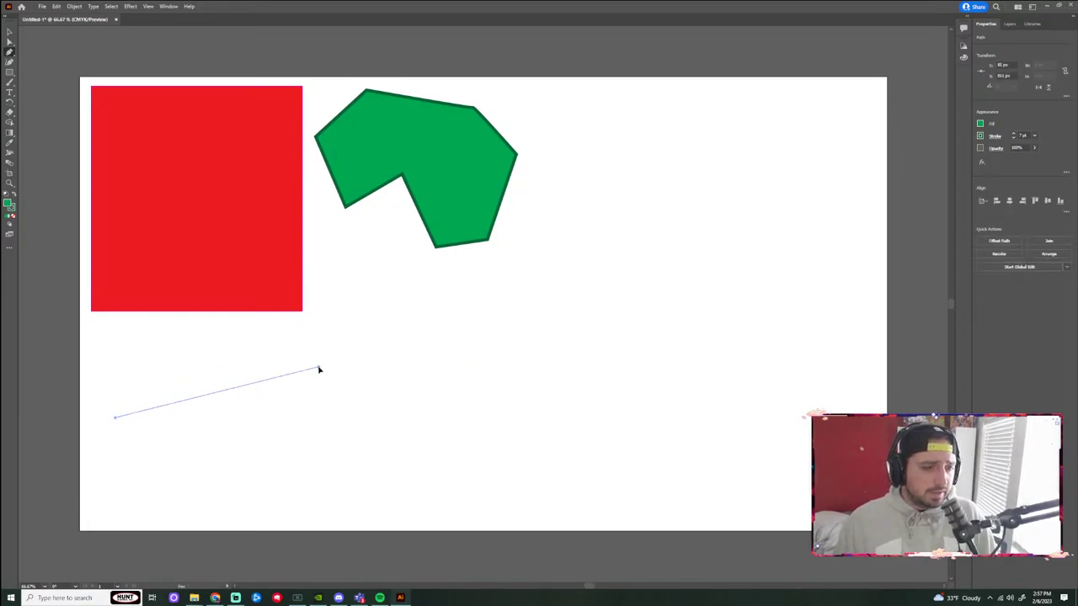
pyautogui.moveTo(319, 368); pyautogui.dragTo(469, 443)
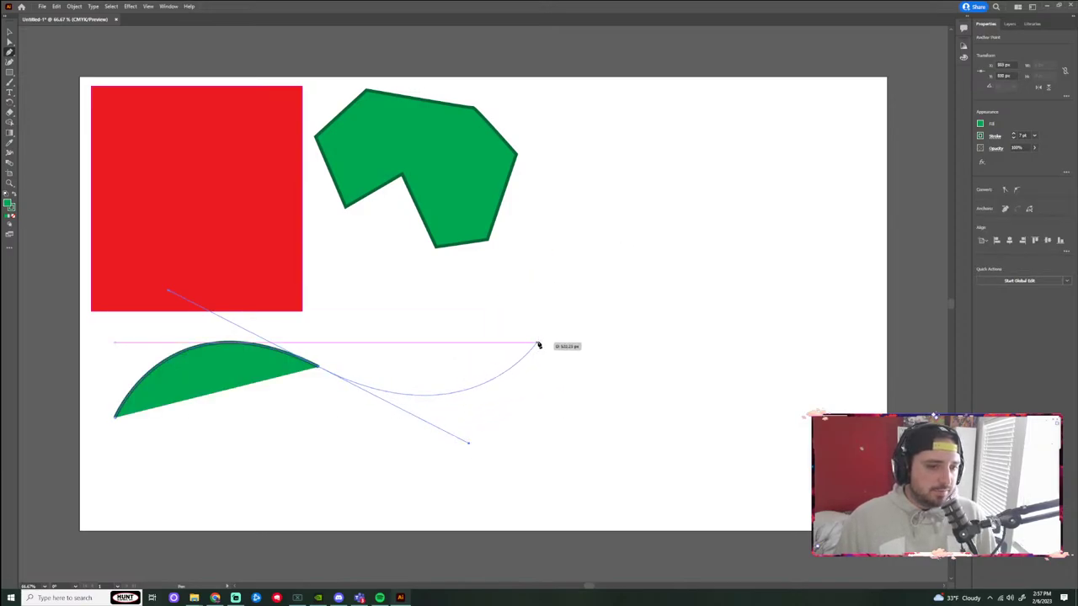
pyautogui.moveTo(531, 330); pyautogui.dragTo(631, 333)
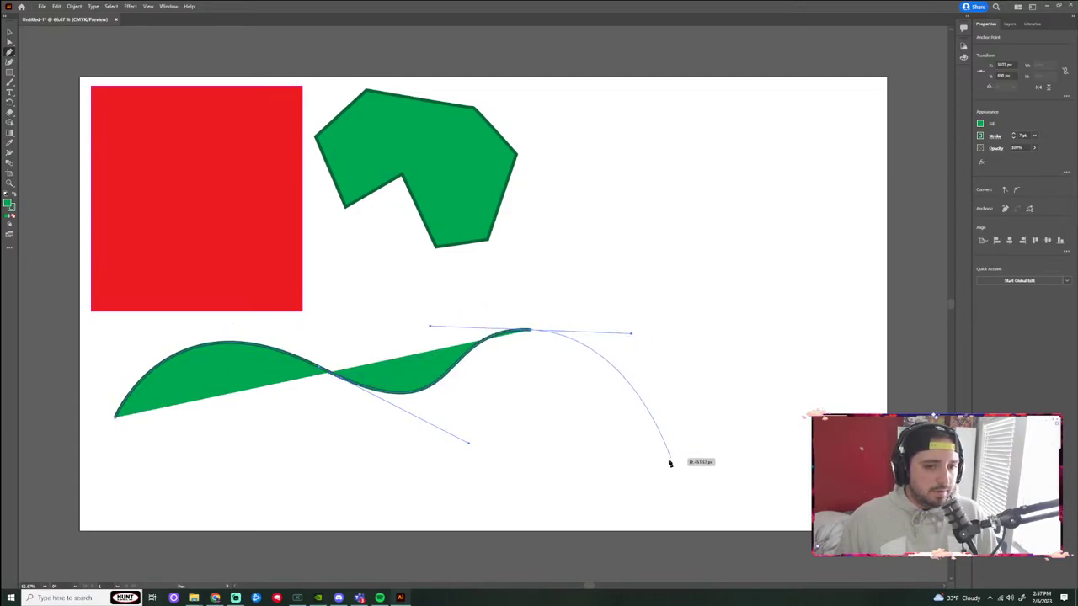
pyautogui.moveTo(616, 410); pyautogui.dragTo(699, 460)
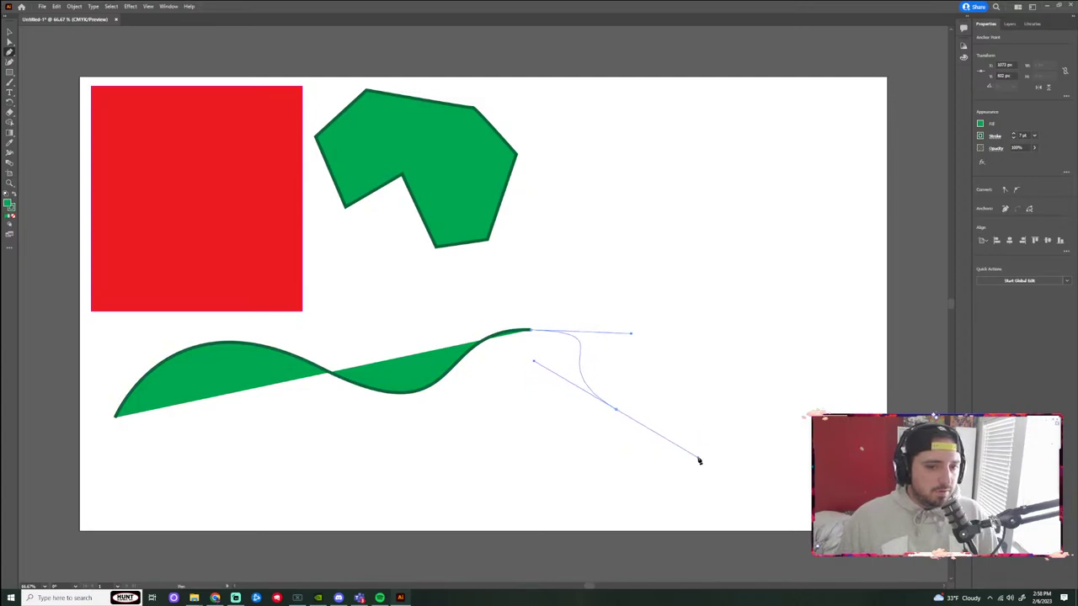
pyautogui.moveTo(490, 482); pyautogui.dragTo(407, 455)
pyautogui.moveTo(259, 486); pyautogui.dragTo(180, 404)
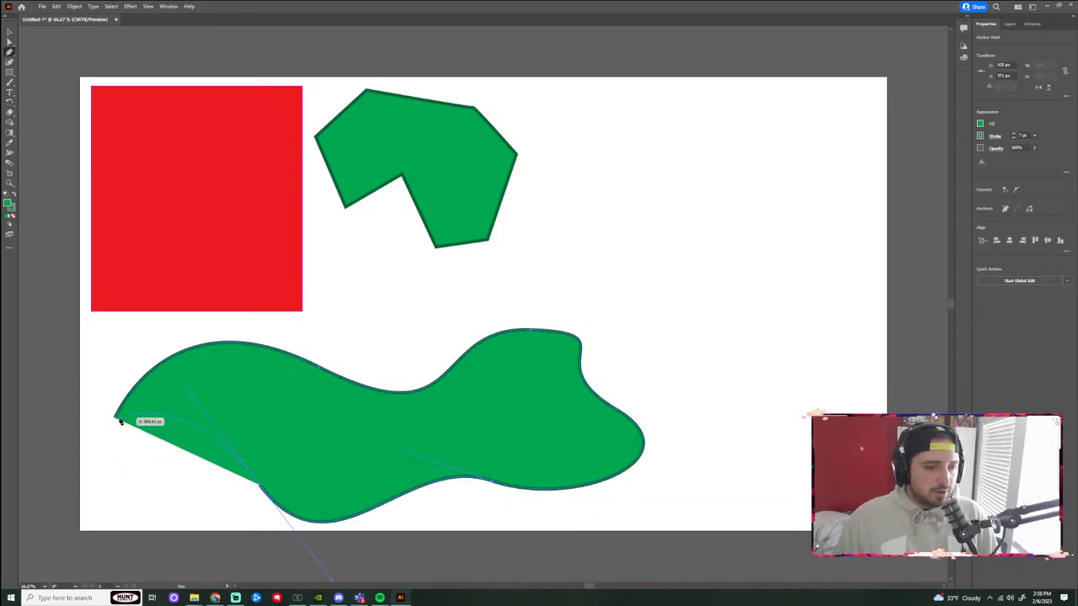
pyautogui.moveTo(120, 421); pyautogui.dragTo(255, 466)
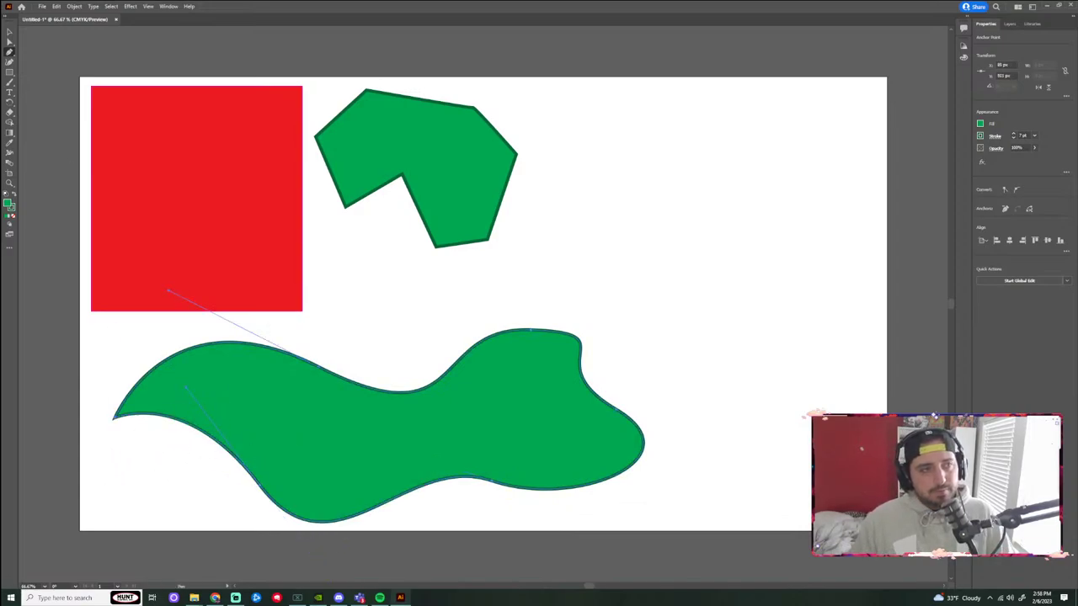
# Move the wavy green shape right and slightly up, beneath the green polygon.
pyautogui.click(10, 32)
pyautogui.click(705, 267)
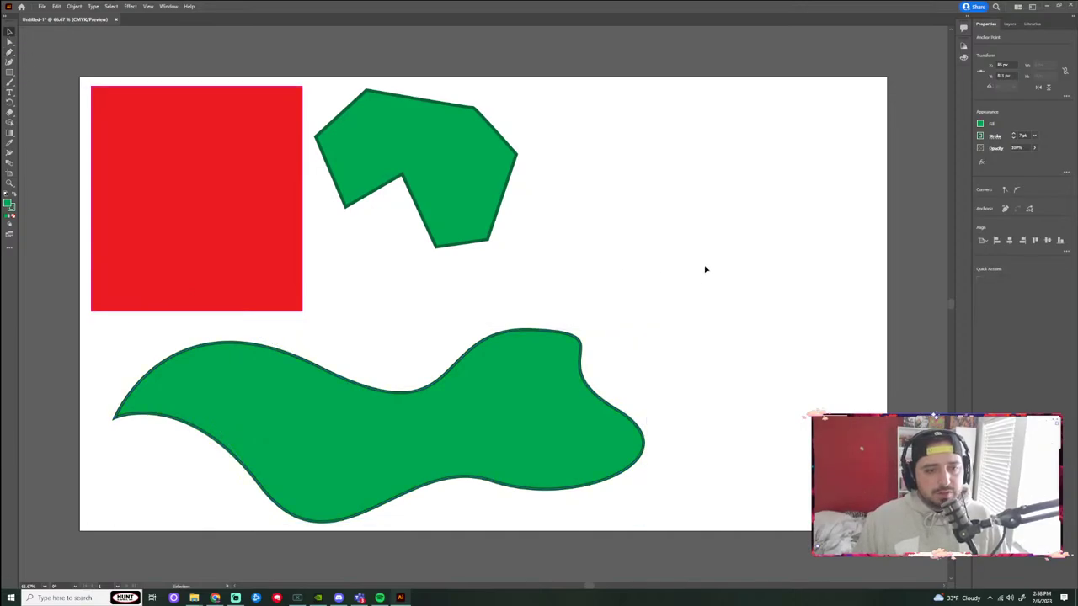
pyautogui.moveTo(380, 413); pyautogui.dragTo(576, 386)
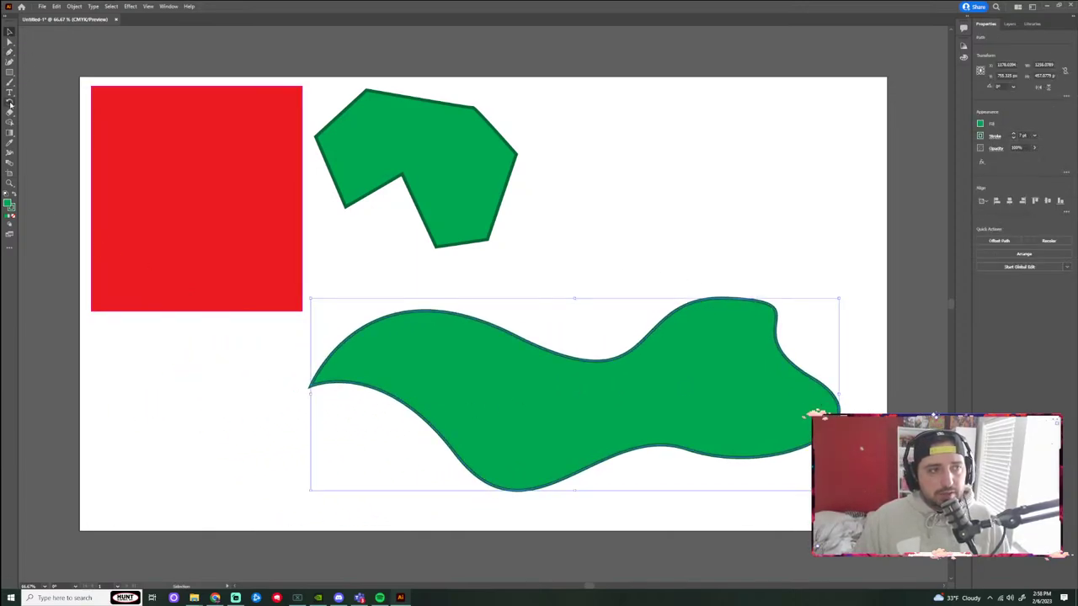
# Draw a closed five-point polygon with straight Pen tool segments in the empty area right of the green polygon.
pyautogui.click(10, 51)
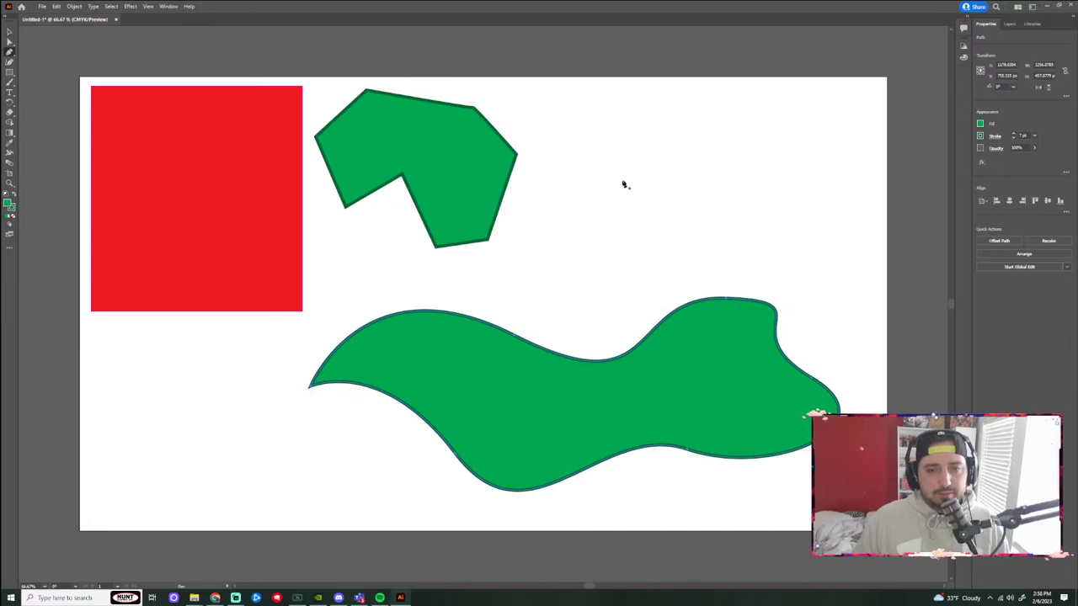
pyautogui.click(555, 217)
pyautogui.click(660, 141)
pyautogui.click(787, 183)
pyautogui.click(738, 243)
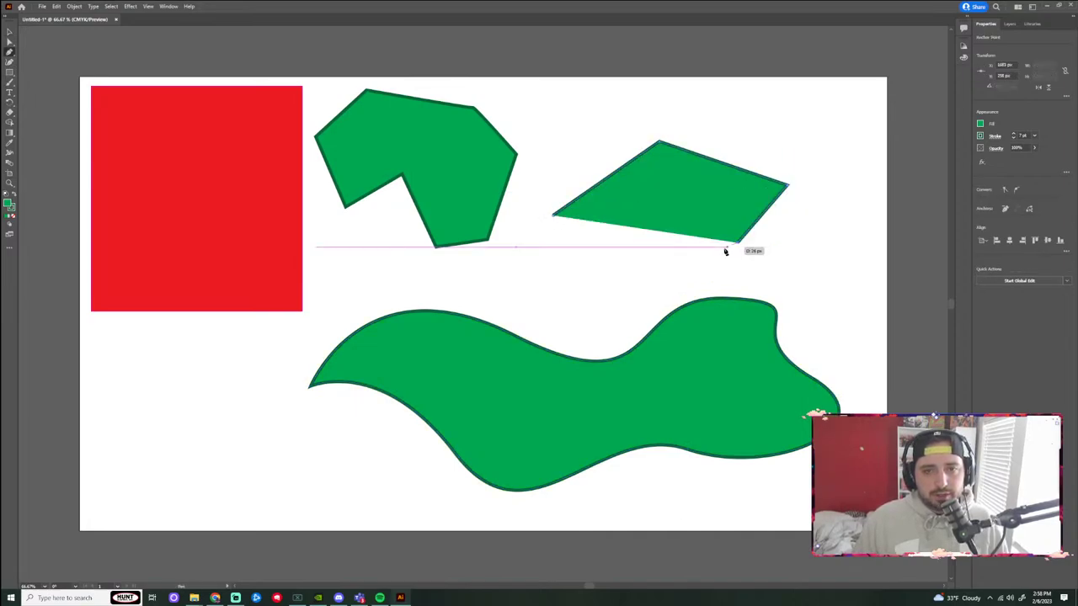
pyautogui.click(645, 258)
pyautogui.click(553, 216)
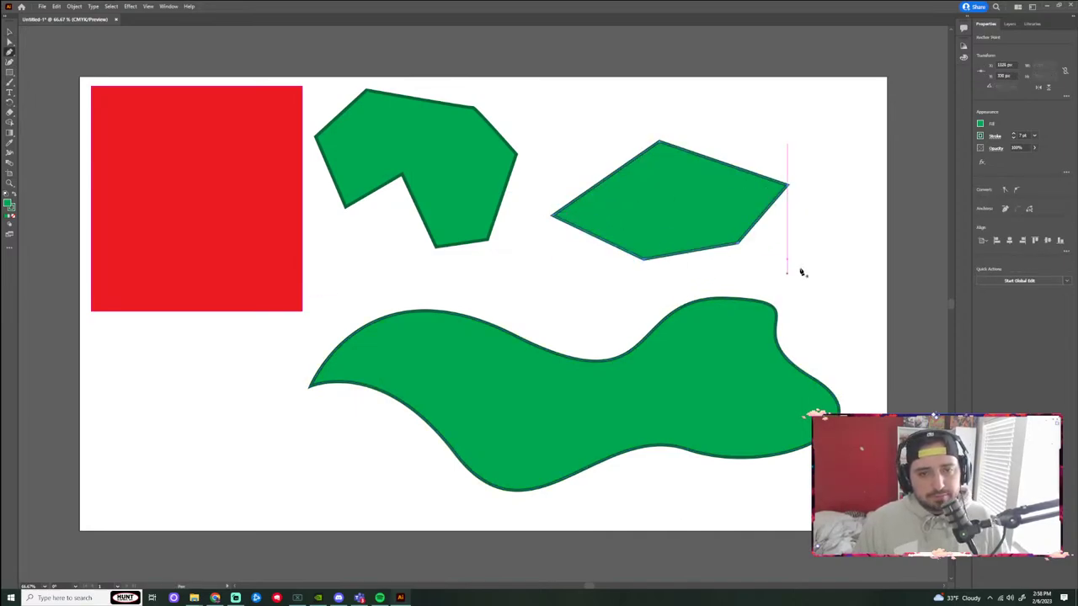
# Undo the five-point polygon drawn above the wavy shape.
pyautogui.hotkey('ctrl', 'z')
pyautogui.hotkey('ctrl', 'z')
pyautogui.hotkey('ctrl', 'z')
pyautogui.hotkey('ctrl', 'z')
pyautogui.hotkey('ctrl', 'z')
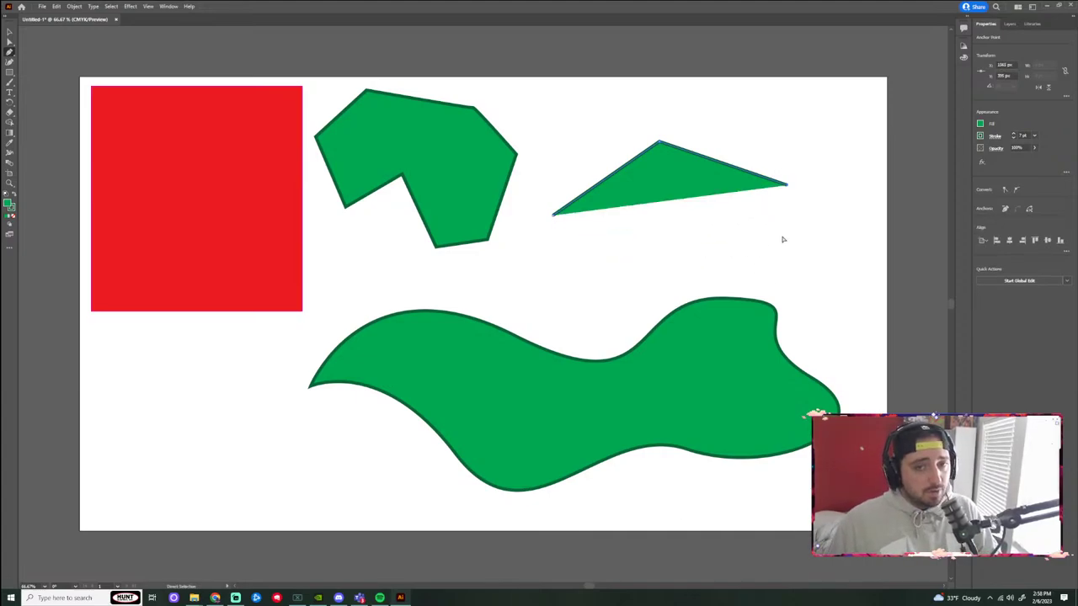
# Draw a closed fin-like shape about 609 x 182 px with curved Pen tool segments and a straight base above the wavy shape, and deselect it.
pyautogui.click(529, 219)
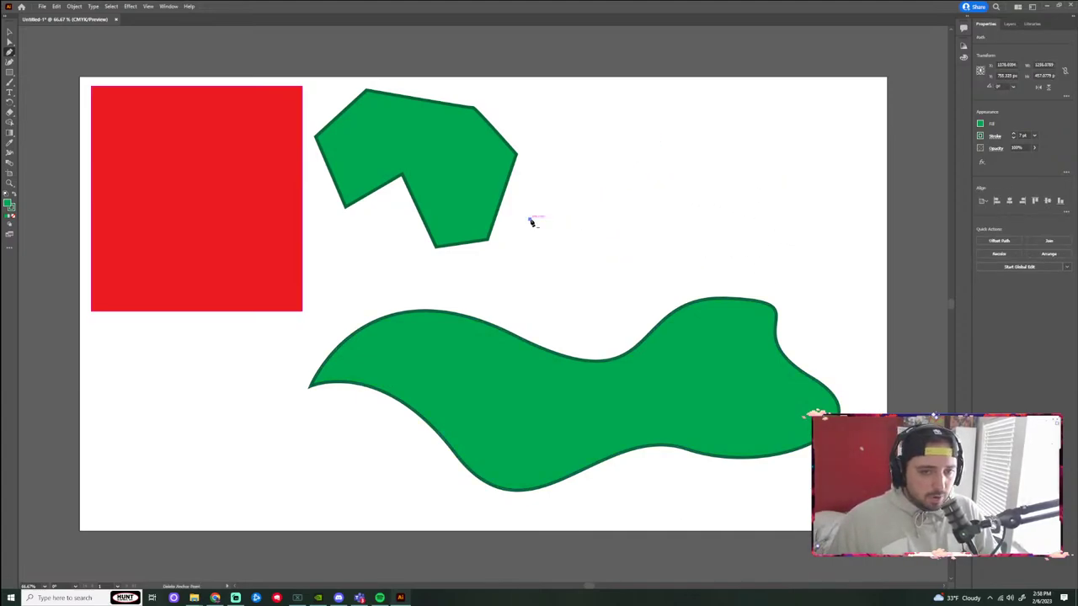
pyautogui.click(732, 151)
pyautogui.moveTo(794, 179); pyautogui.dragTo(886, 178)
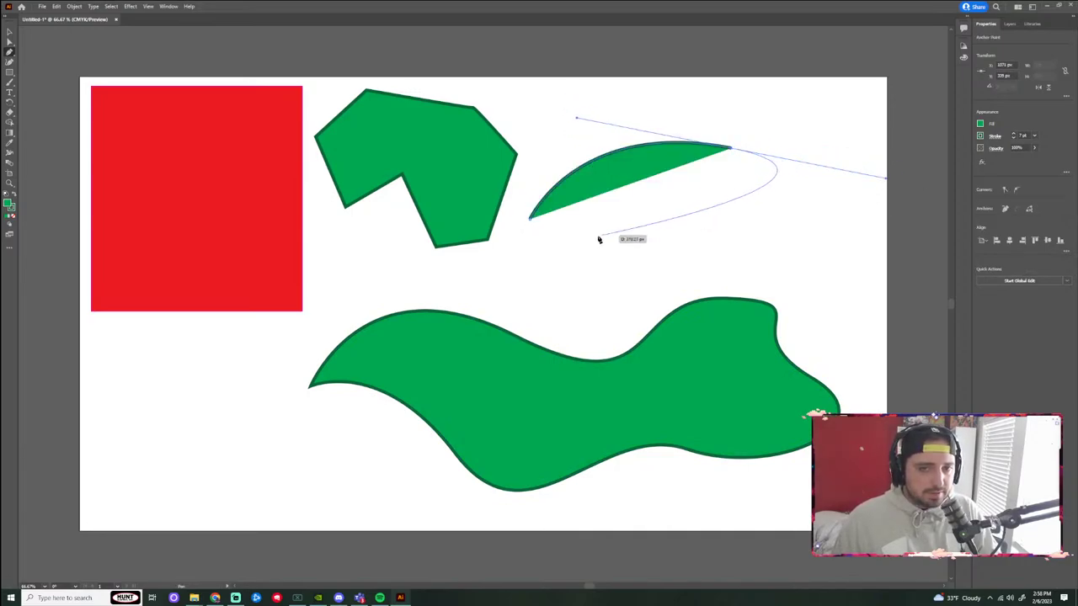
pyautogui.moveTo(775, 223); pyautogui.dragTo(894, 248)
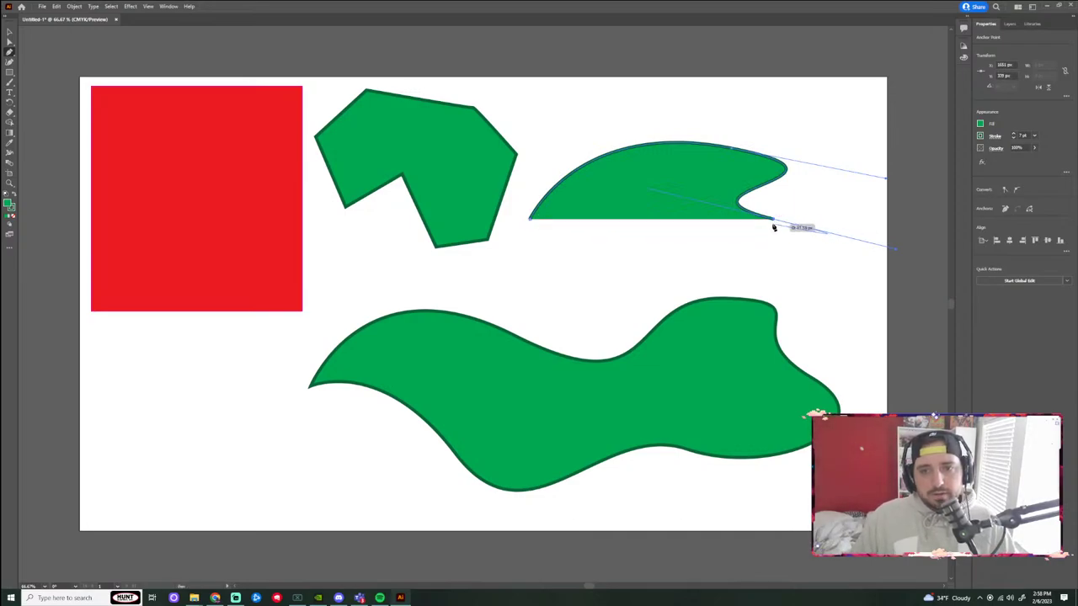
pyautogui.click(531, 219)
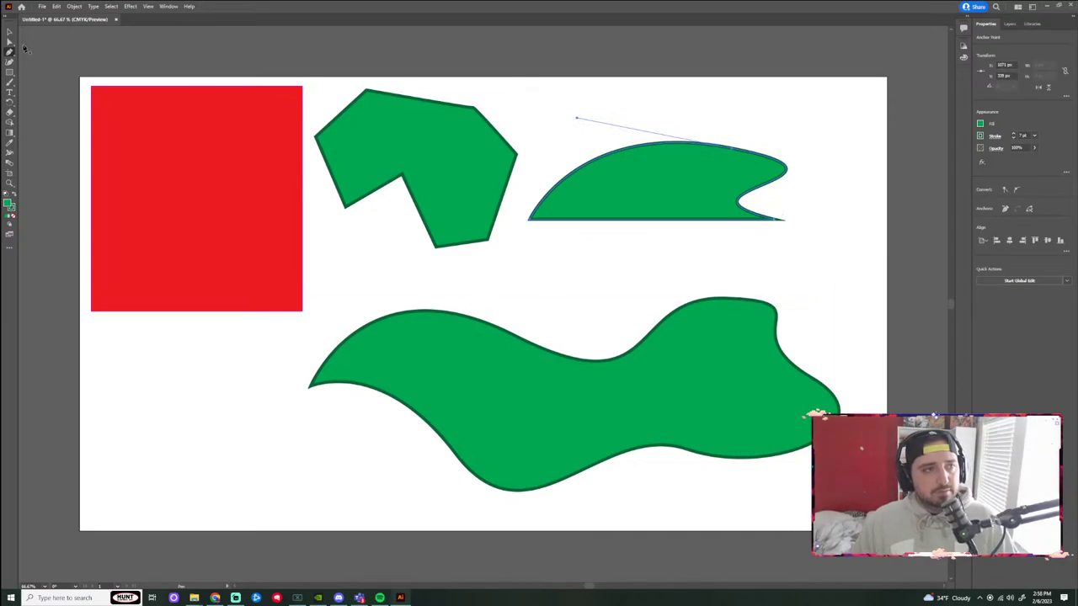
pyautogui.press('v')
pyautogui.click(625, 280)
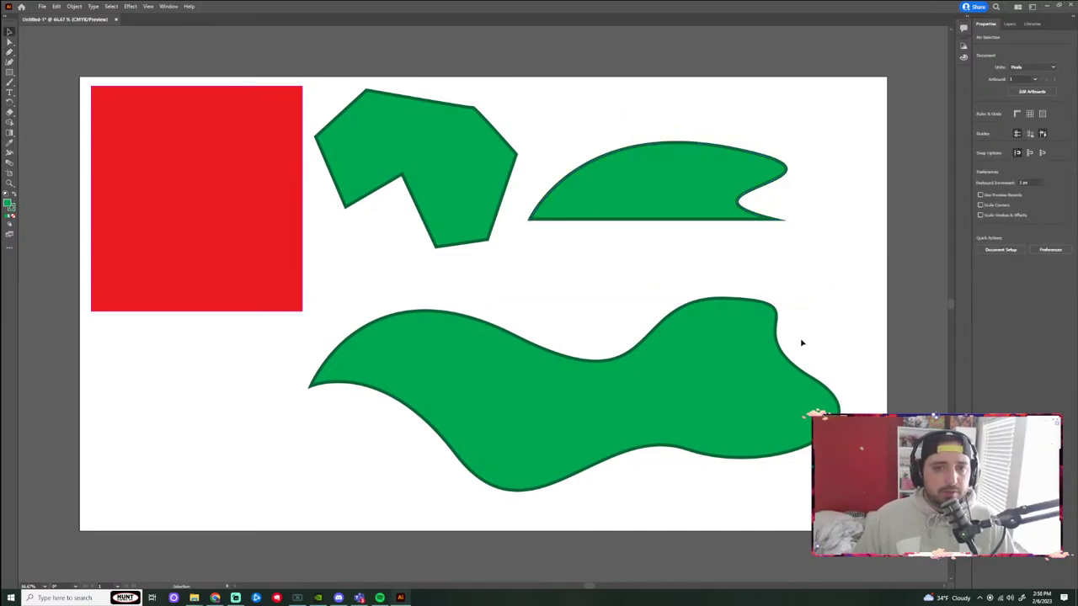
# Reshape the fin-like shape with the Direct Selection tool, moving its lower-right anchor down-left and its upper anchor up-left.
pyautogui.click(766, 219)
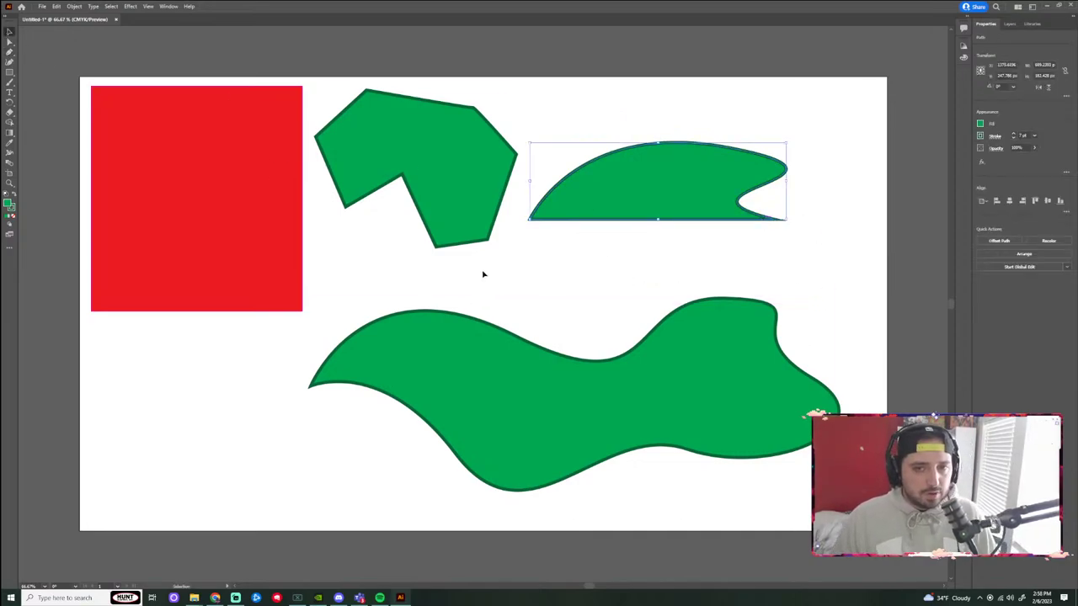
pyautogui.click(10, 41)
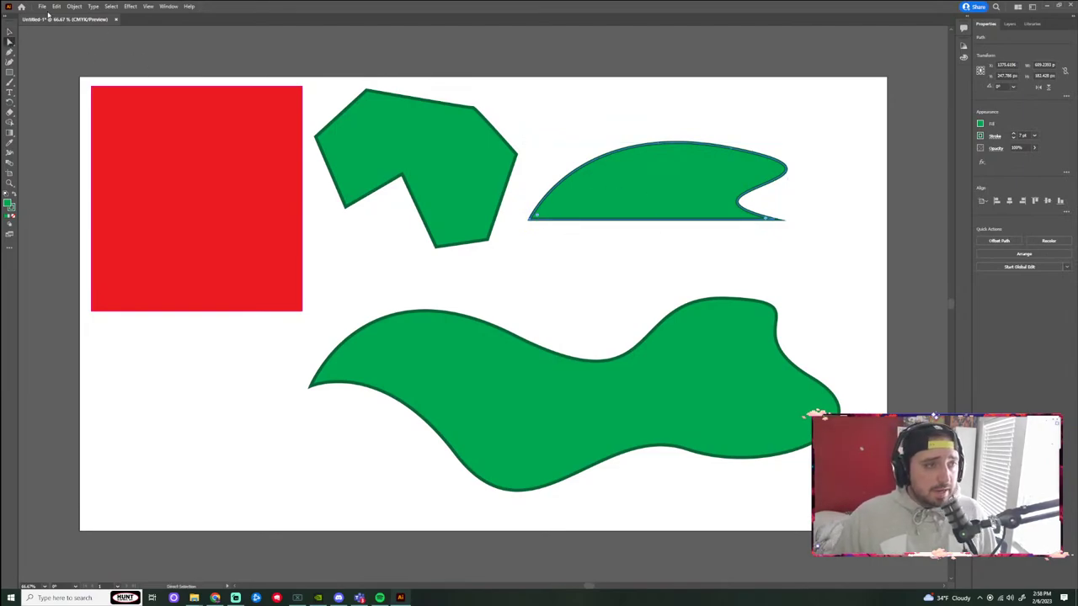
pyautogui.press('v')
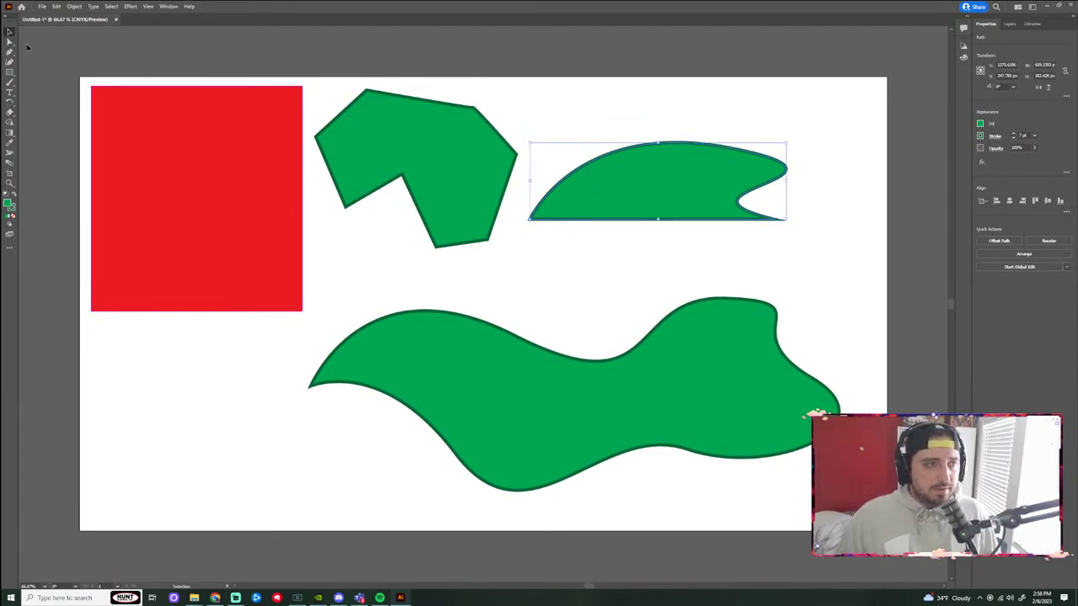
pyautogui.click(10, 41)
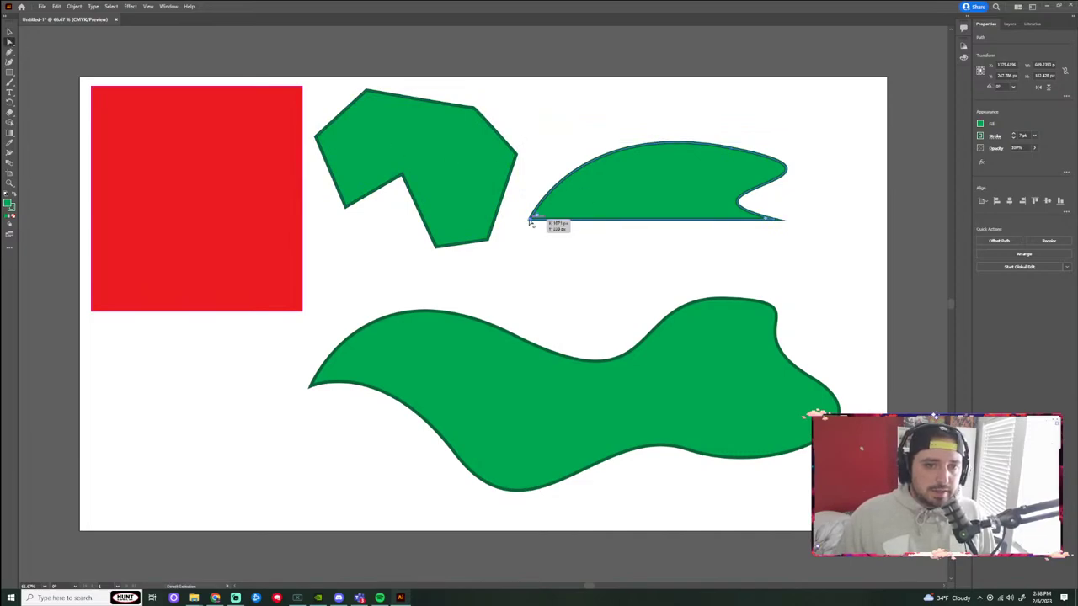
pyautogui.moveTo(777, 221); pyautogui.dragTo(710, 247)
pyautogui.moveTo(733, 150); pyautogui.dragTo(653, 111)
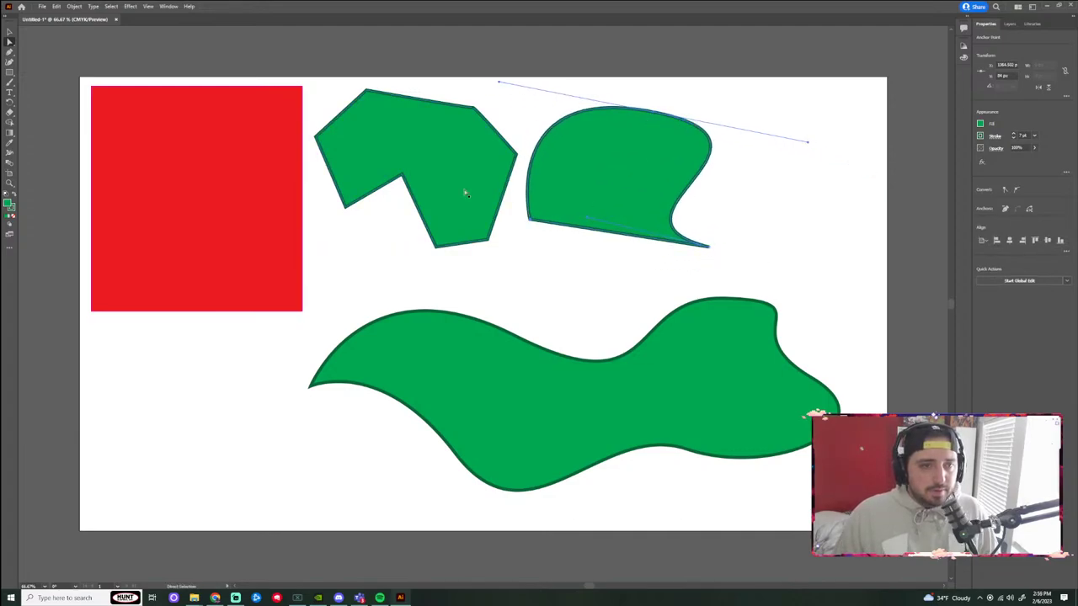
# Round the reshaped figure's lower-left corner and lower-right tip, adjust its left and right curves, and deselect it.
pyautogui.click(529, 221)
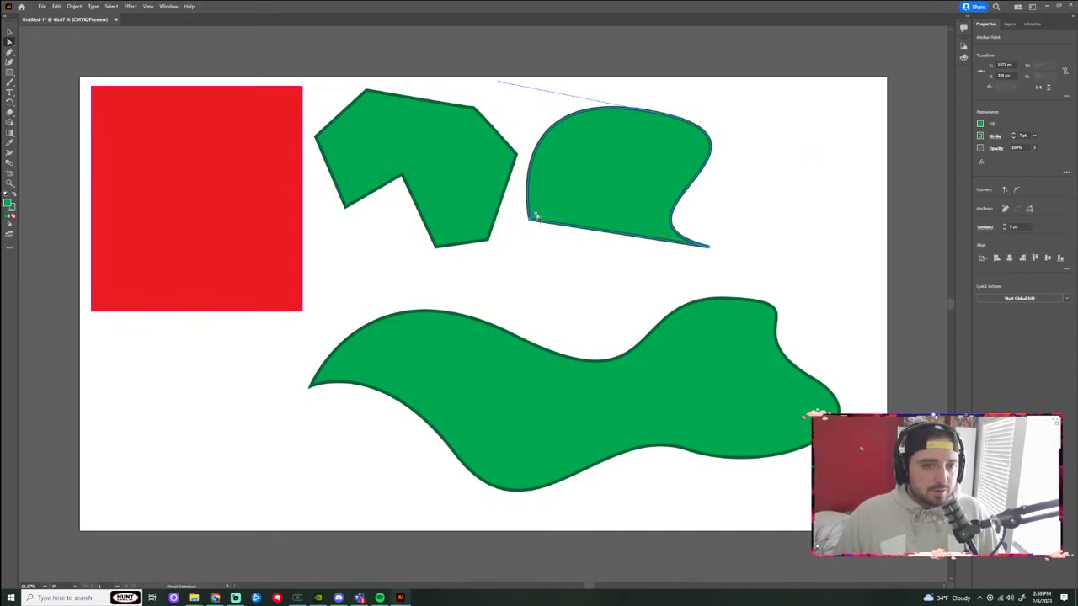
pyautogui.moveTo(536, 216); pyautogui.dragTo(573, 211)
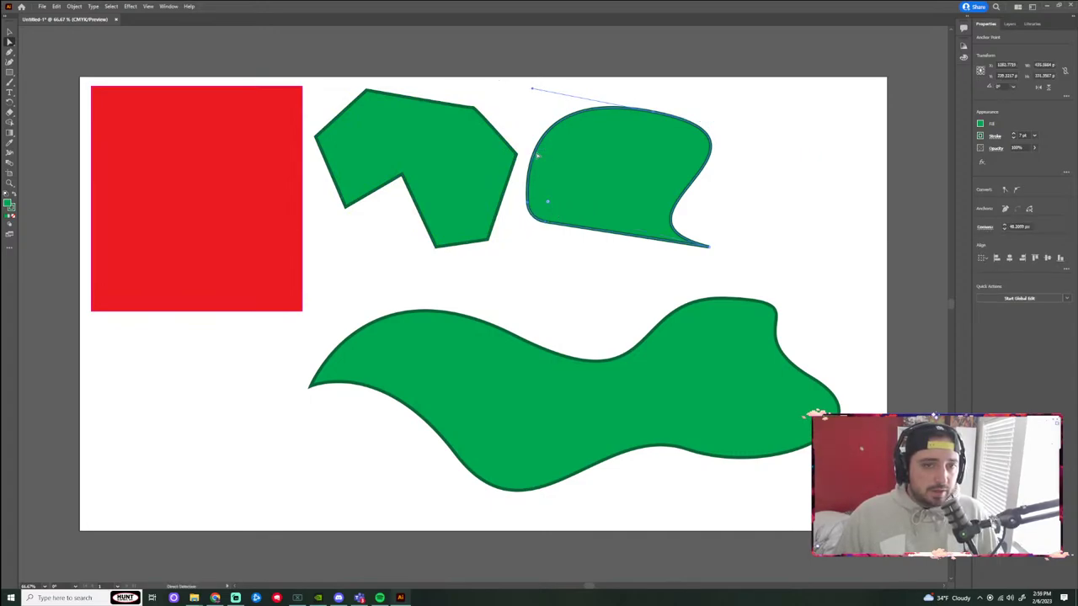
pyautogui.moveTo(538, 156); pyautogui.dragTo(577, 163)
pyautogui.moveTo(689, 197); pyautogui.dragTo(676, 174)
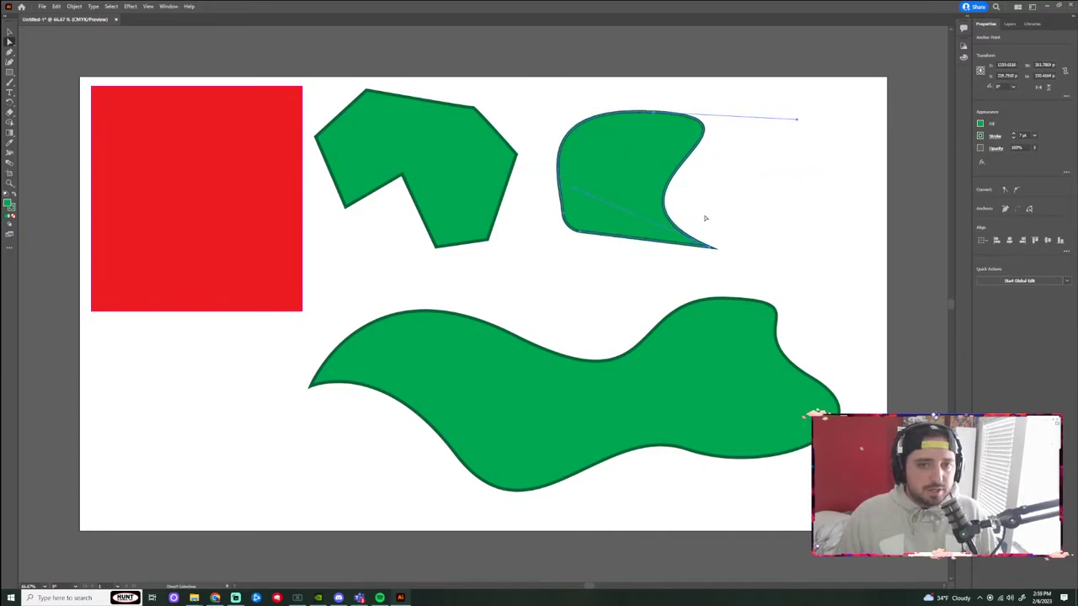
pyautogui.moveTo(712, 249); pyautogui.dragTo(678, 250)
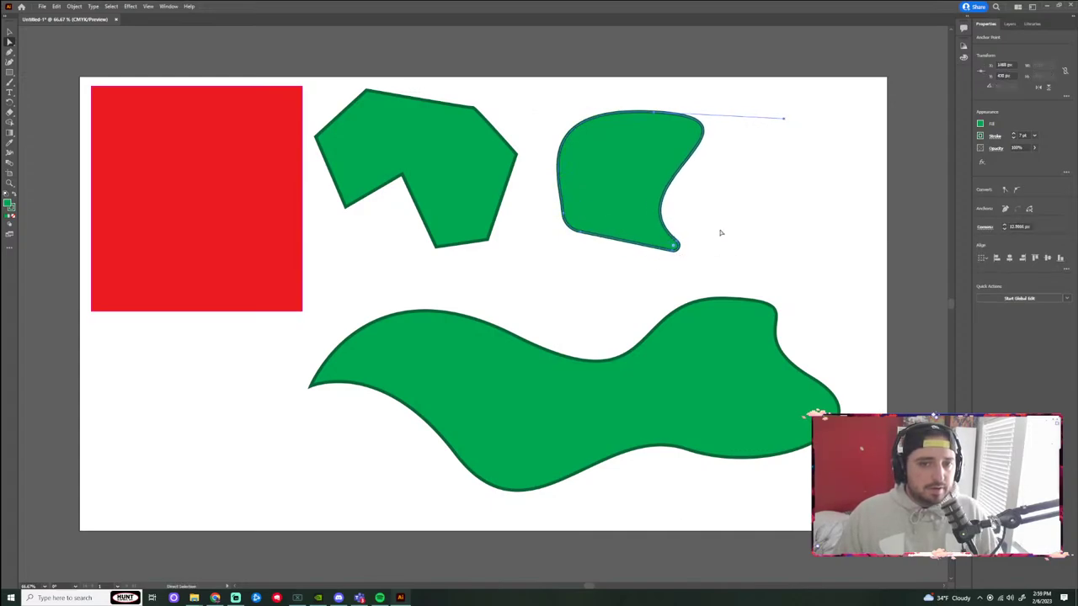
pyautogui.click(721, 249)
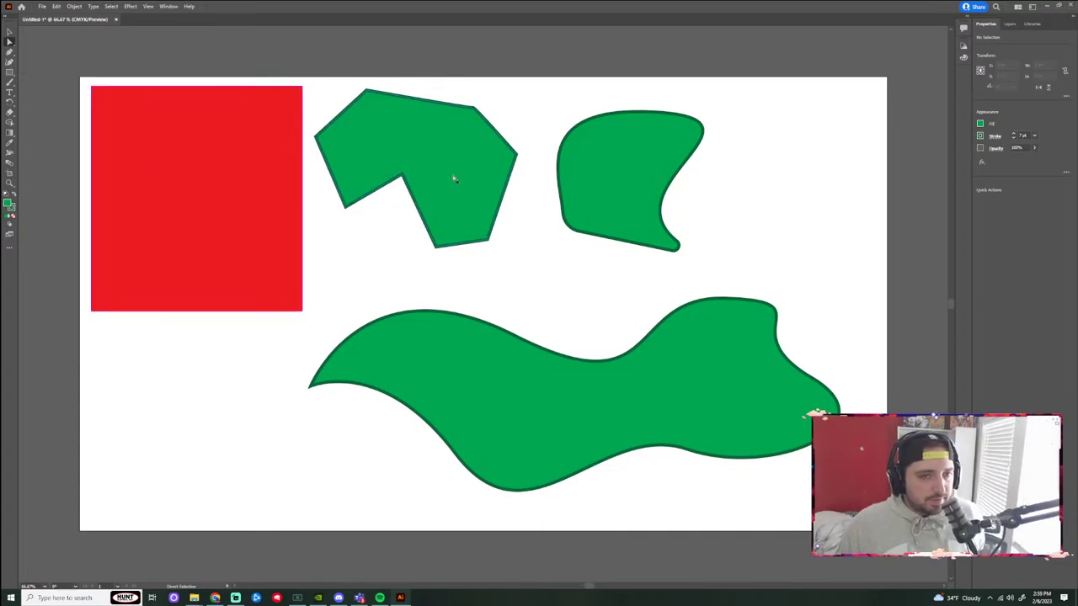
# Delete all the green shapes and the red rectangle with the Selection tool to clear the artboard.
pyautogui.click(11, 32)
pyautogui.click(424, 159)
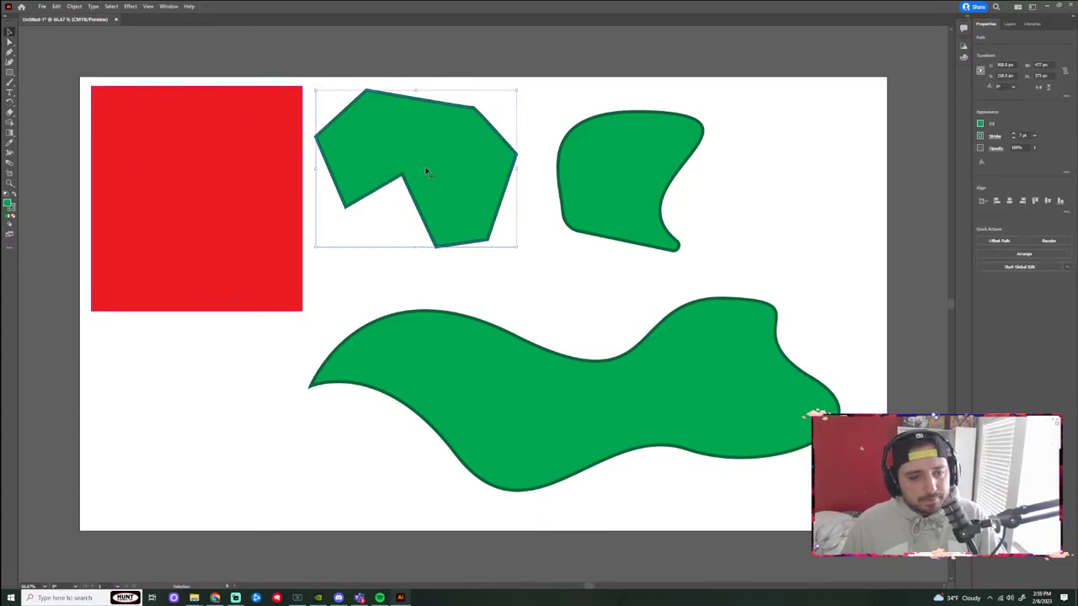
pyautogui.press('Delete')
pyautogui.click(559, 177)
pyautogui.press('Delete')
pyautogui.press('Delete')
pyautogui.click(266, 179)
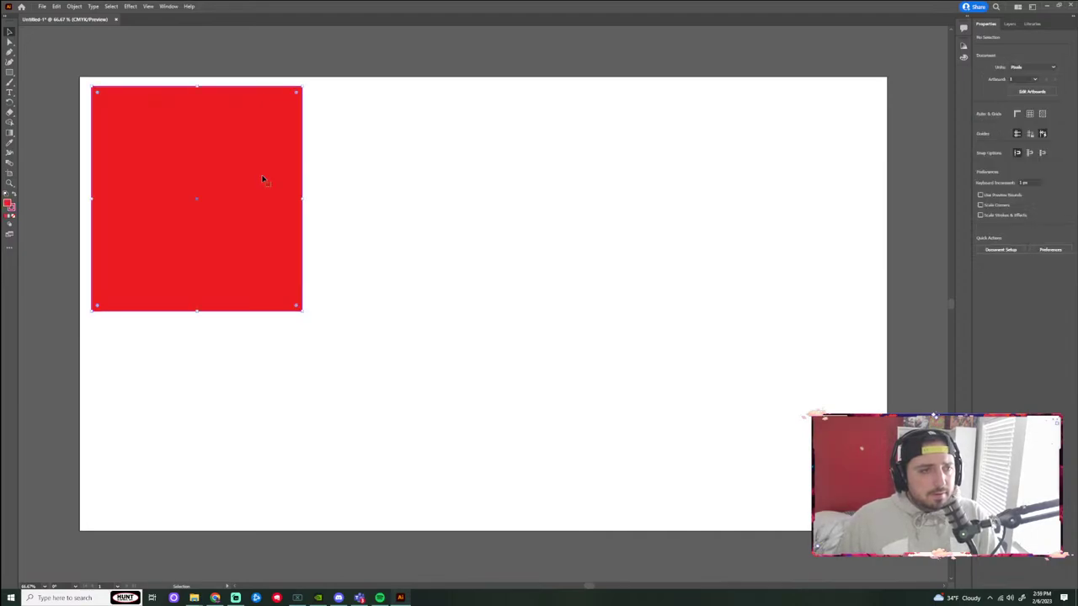
pyautogui.press('Delete')
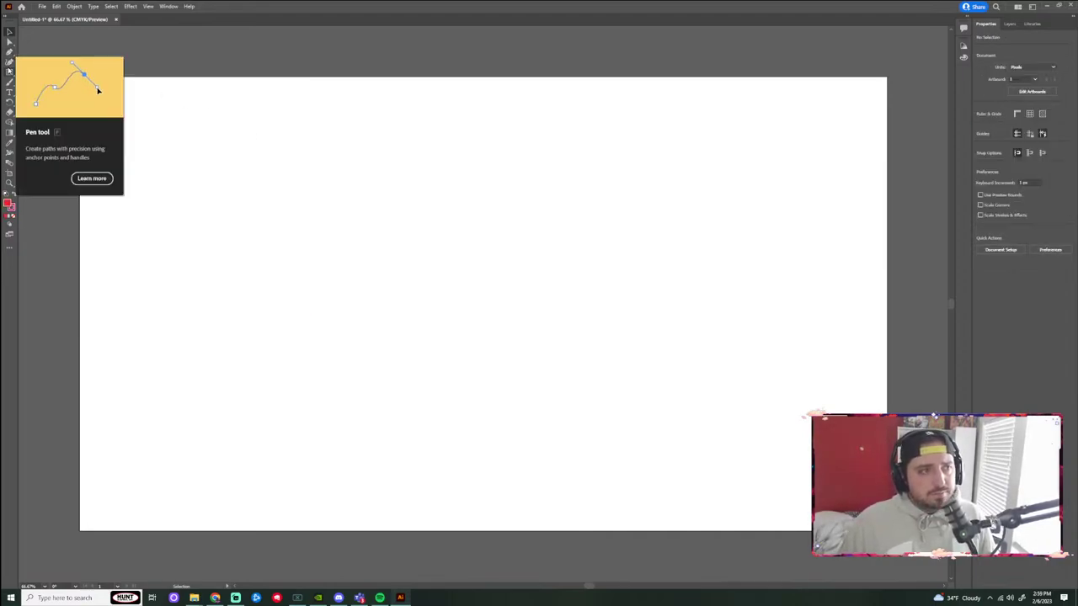
# Draw a wavy closed blob about 889 x 522 px on the artboard's left half with the Curvature tool.
pyautogui.click(10, 62)
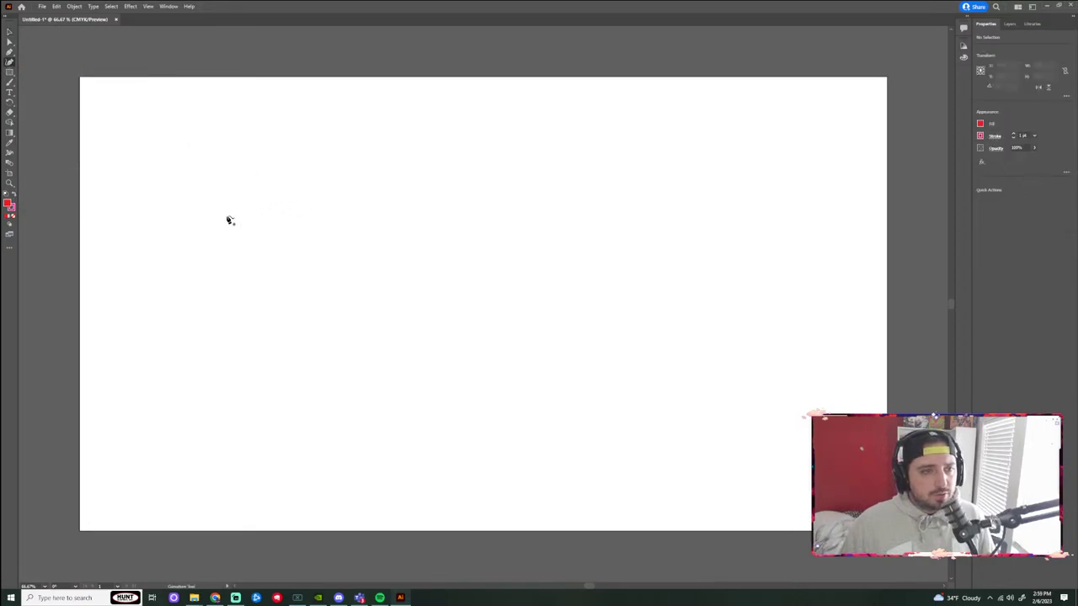
pyautogui.click(149, 279)
pyautogui.click(329, 174)
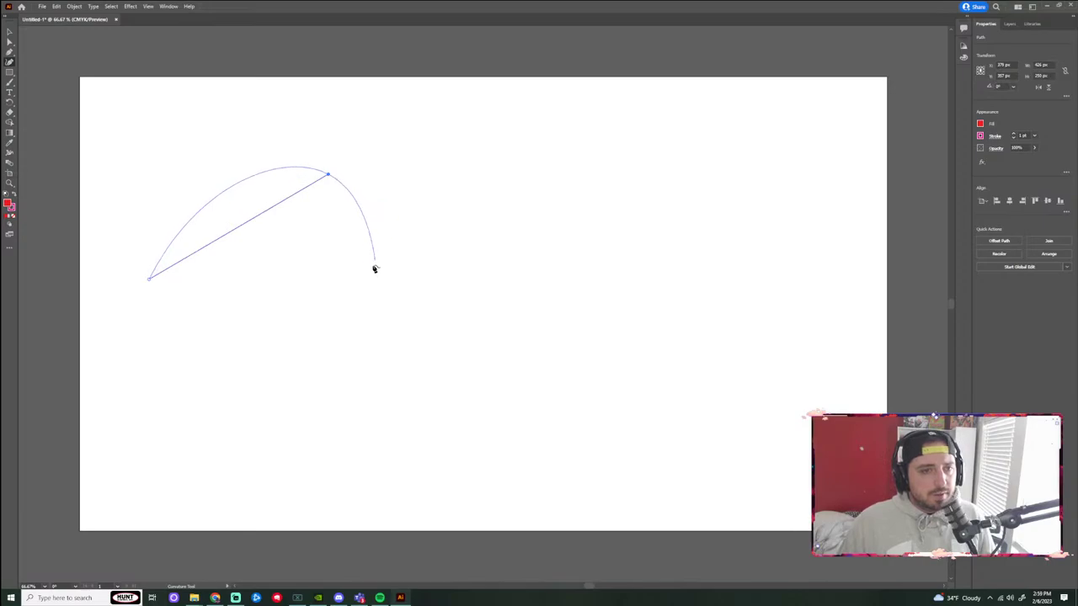
pyautogui.click(357, 220)
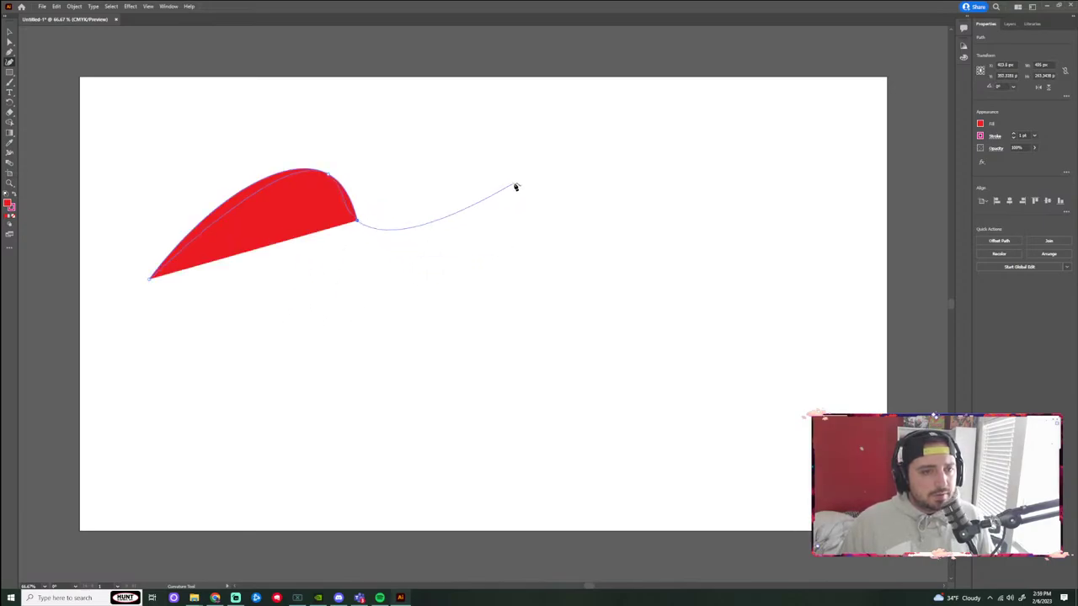
pyautogui.click(397, 210)
pyautogui.click(515, 240)
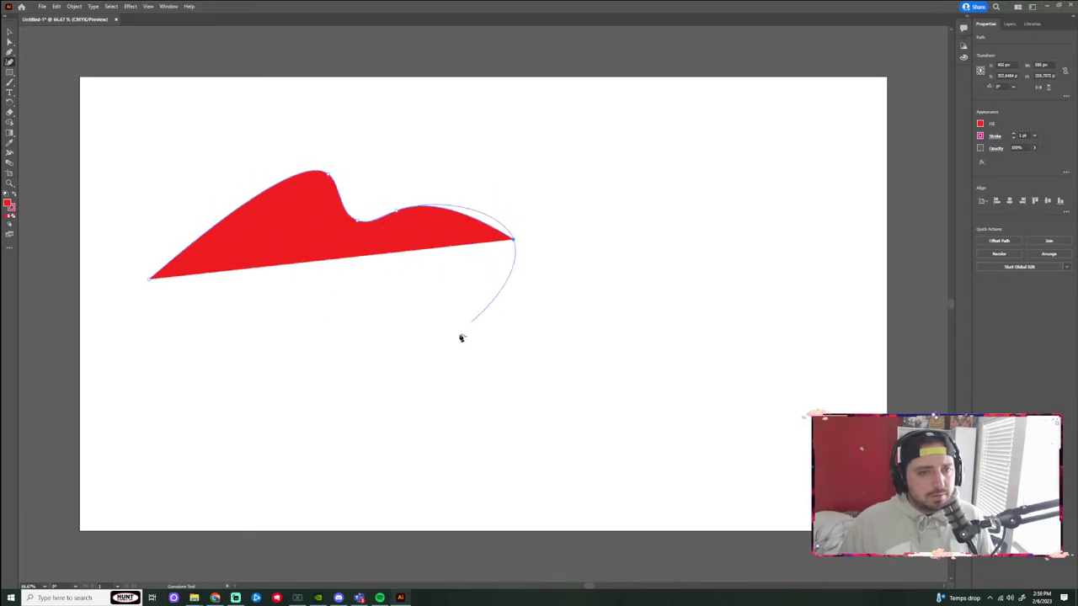
pyautogui.click(443, 356)
pyautogui.click(324, 374)
pyautogui.click(298, 299)
pyautogui.click(218, 300)
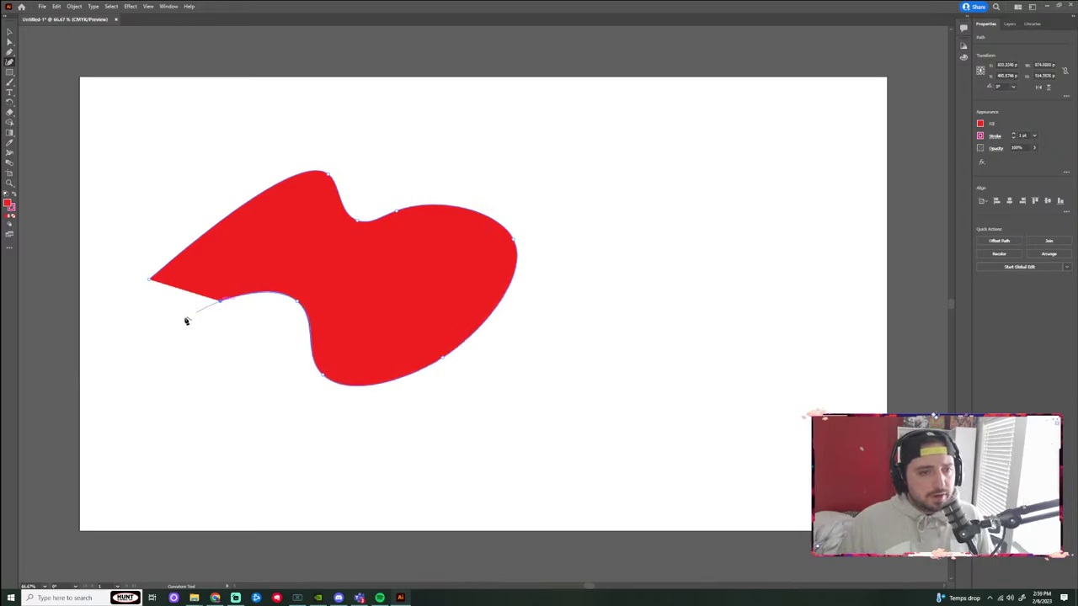
pyautogui.click(147, 315)
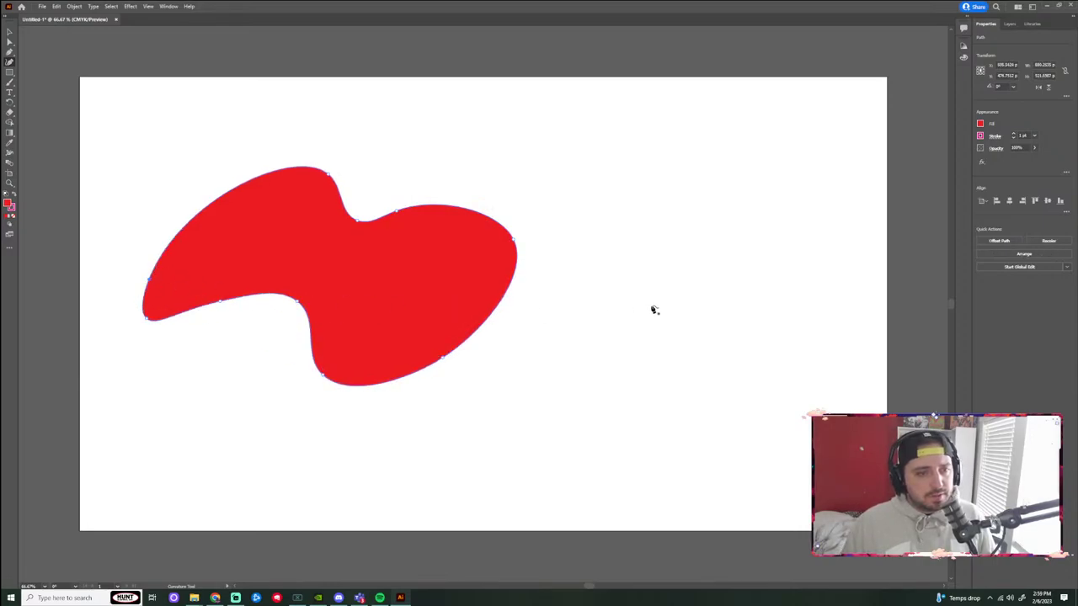
# Undo the points of the wavy blob back to its first anchor.
pyautogui.hotkey('ctrl', 'z')
pyautogui.hotkey('ctrl', 'z')
pyautogui.hotkey('ctrl', 'z')
pyautogui.hotkey('ctrl', 'z')
pyautogui.hotkey('ctrl', 'z')
pyautogui.hotkey('ctrl', 'z')
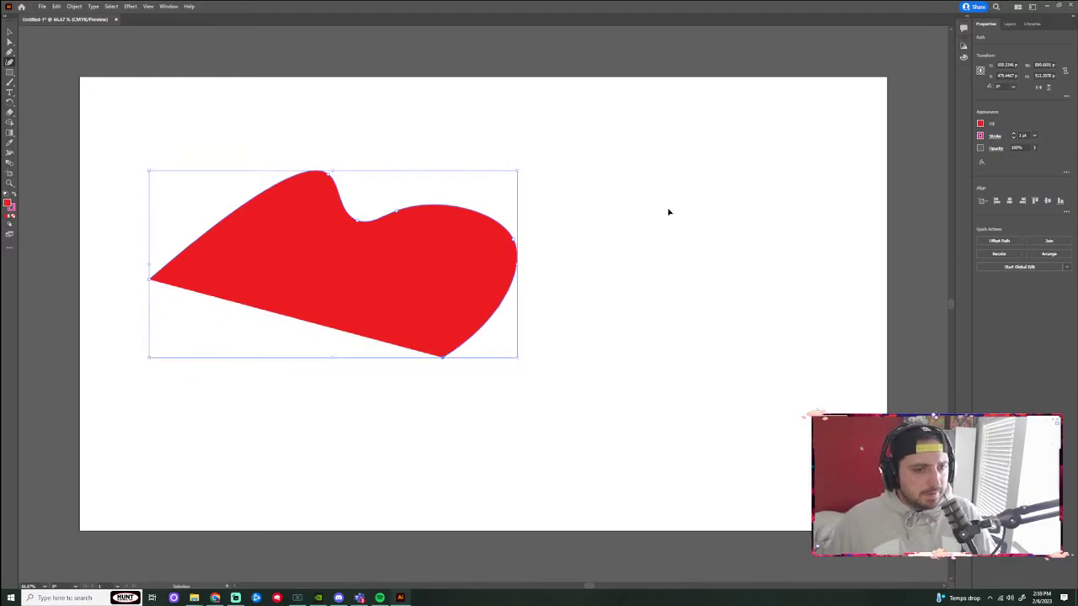
pyautogui.hotkey('ctrl', 'z')
pyautogui.hotkey('ctrl', 'z')
pyautogui.hotkey('ctrl', 'z')
pyautogui.hotkey('ctrl', 'z')
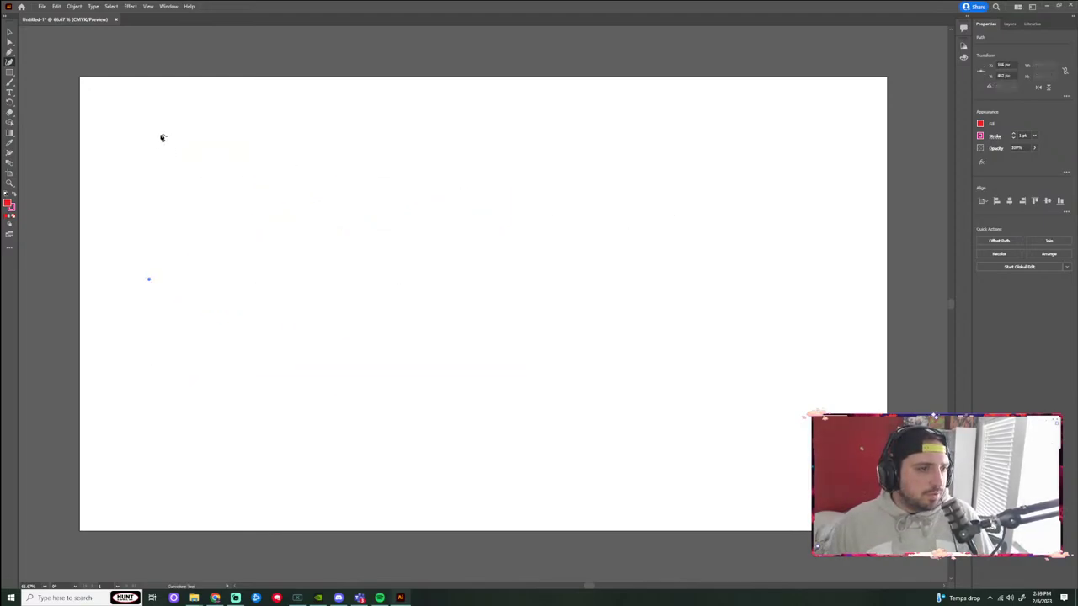
# Draw a rounded shape through five Curvature tool points in the artboard's upper-left area.
pyautogui.click(105, 139)
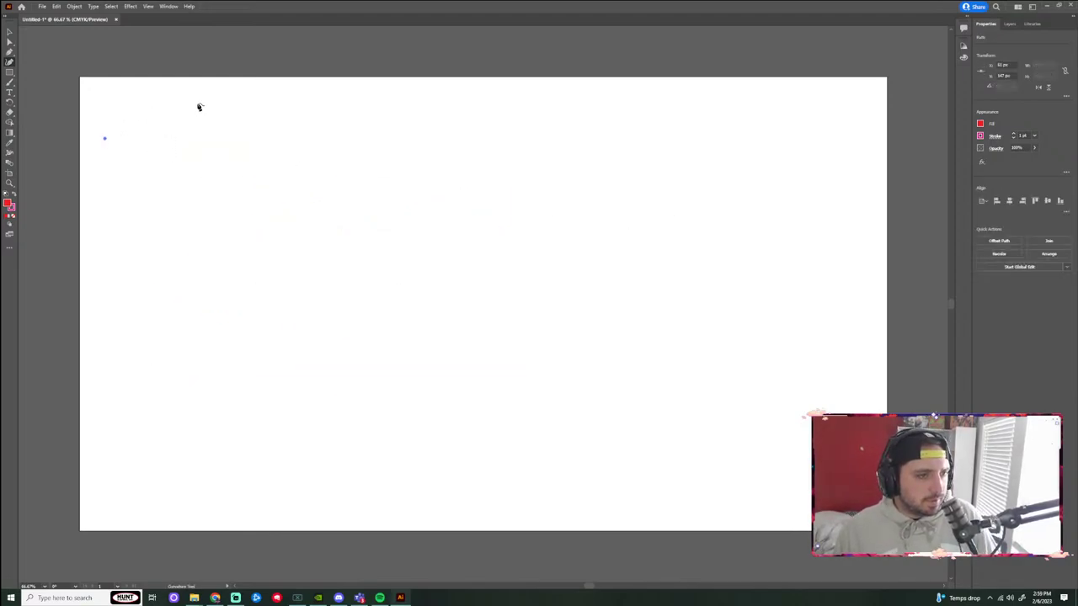
pyautogui.click(203, 105)
pyautogui.click(287, 178)
pyautogui.click(201, 251)
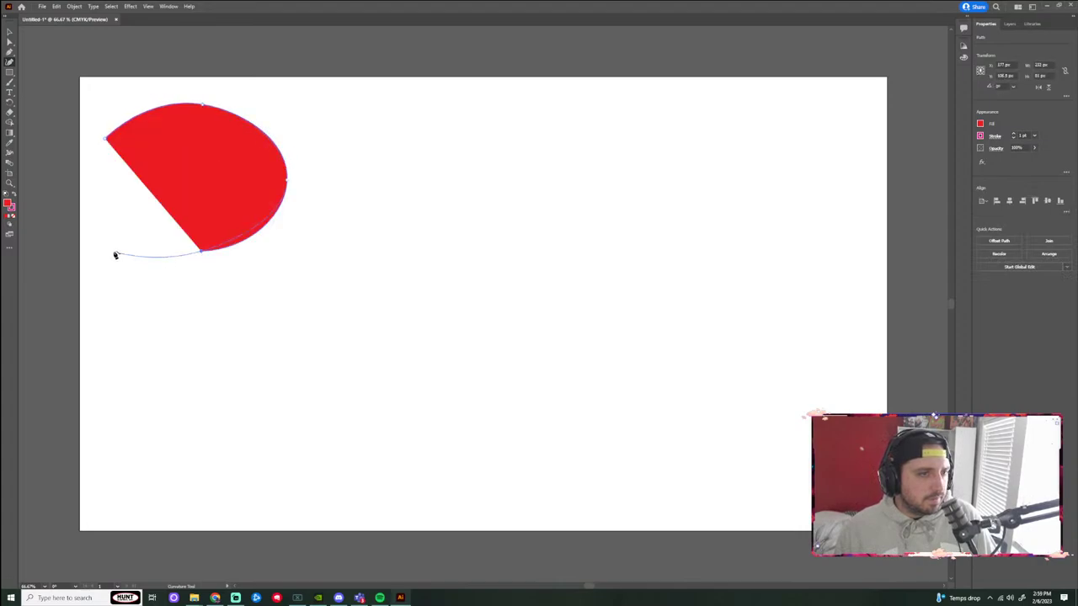
pyautogui.click(114, 251)
pyautogui.click(105, 138)
# Undo every point of the rounded shape to empty the artboard.
pyautogui.hotkey('ctrl', 'z')
pyautogui.hotkey('ctrl', 'z')
pyautogui.hotkey('ctrl', 'z')
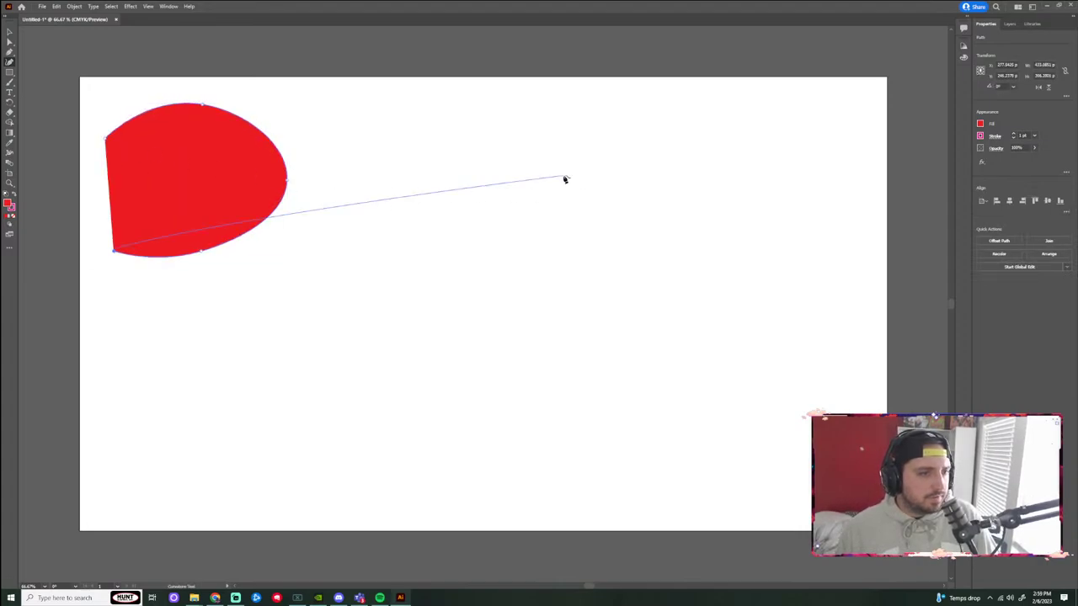
pyautogui.hotkey('ctrl', 'z')
pyautogui.hotkey('ctrl', 'z')
pyautogui.hotkey('ctrl', 'z')
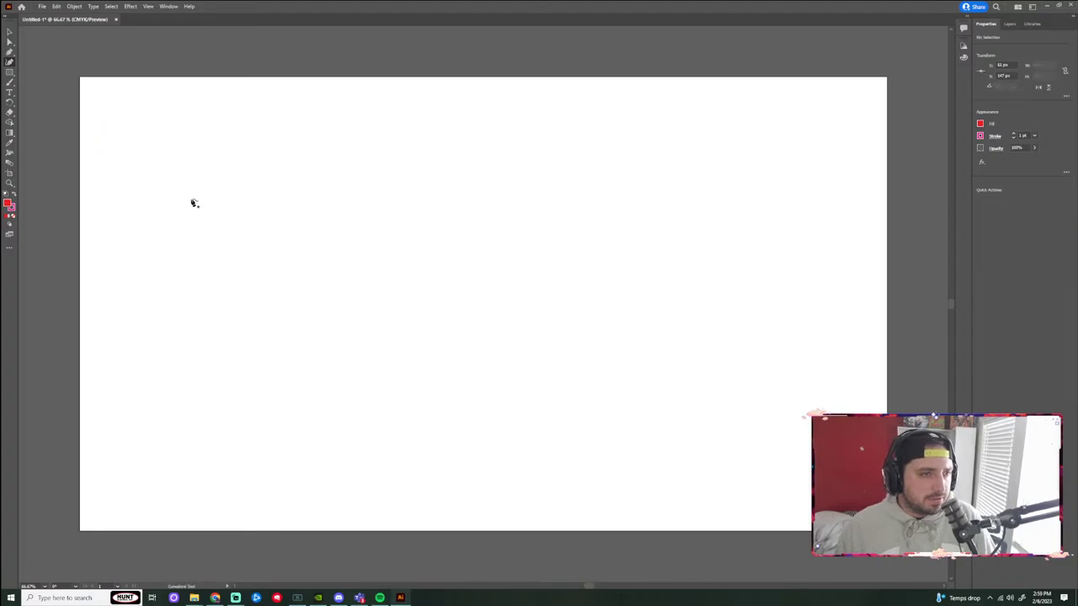
# Draw the upper outline of a freeform shape with the Curvature tool, forming a peak, a dip and a narrow rounded arm.
pyautogui.click(117, 197)
pyautogui.click(244, 127)
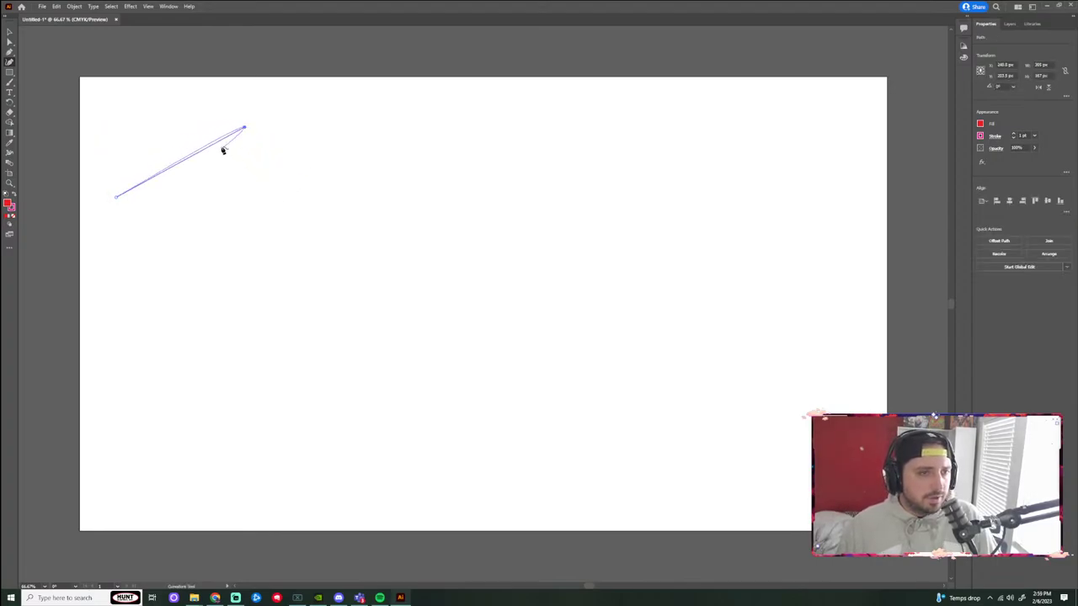
pyautogui.click(247, 226)
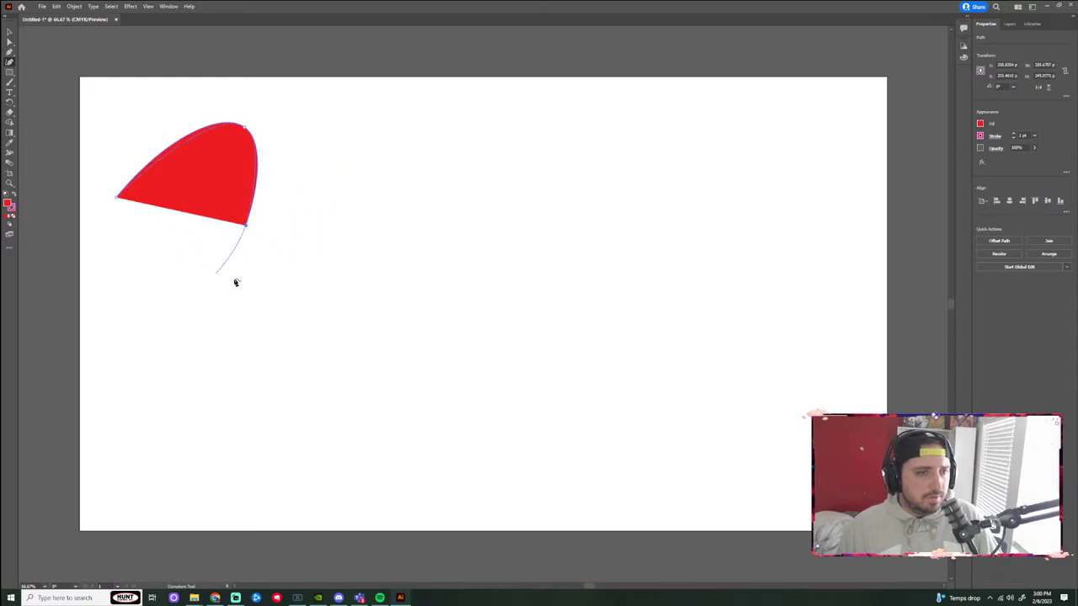
pyautogui.click(294, 267)
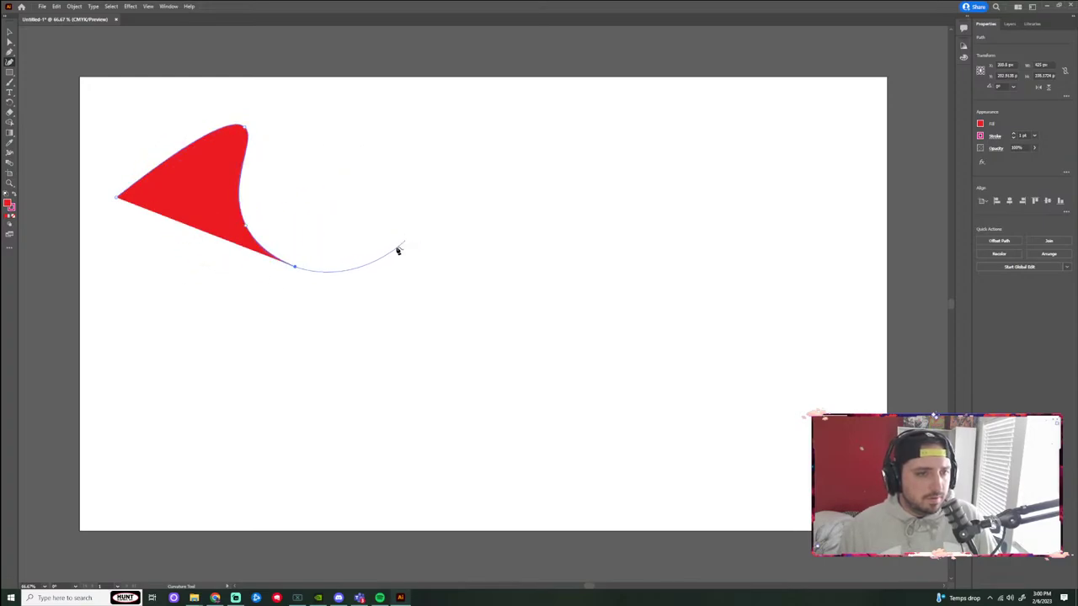
pyautogui.click(348, 276)
pyautogui.click(464, 202)
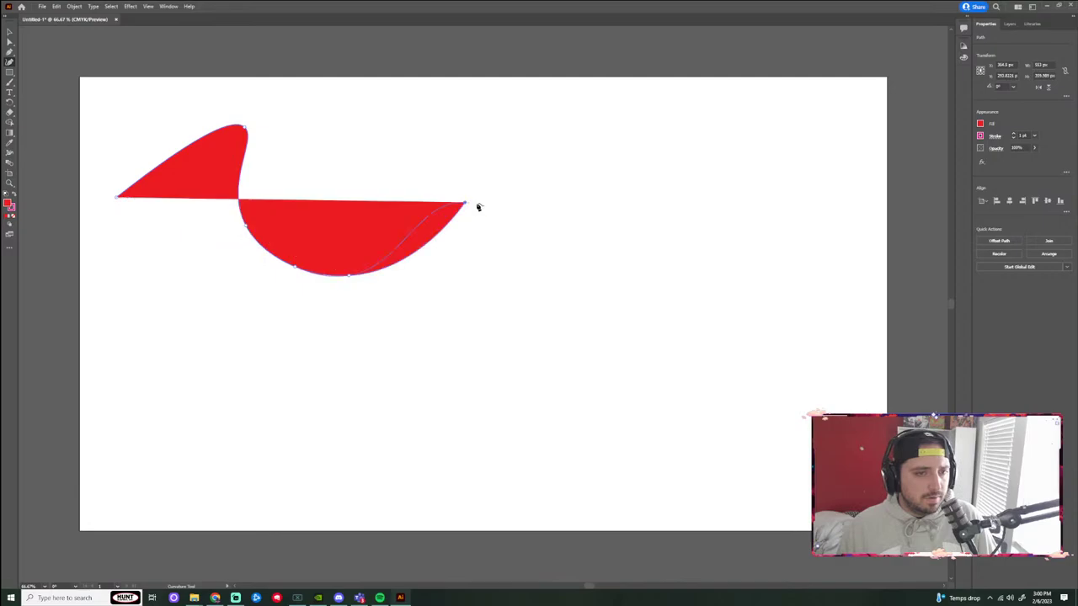
pyautogui.click(477, 201)
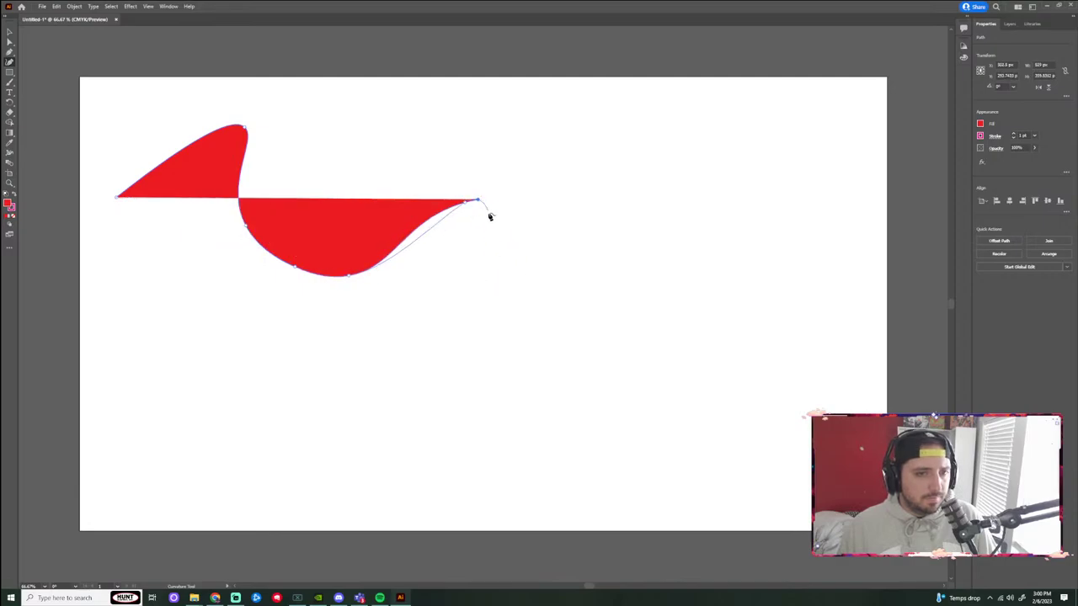
pyautogui.click(487, 214)
pyautogui.click(470, 237)
pyautogui.click(421, 267)
pyautogui.click(365, 309)
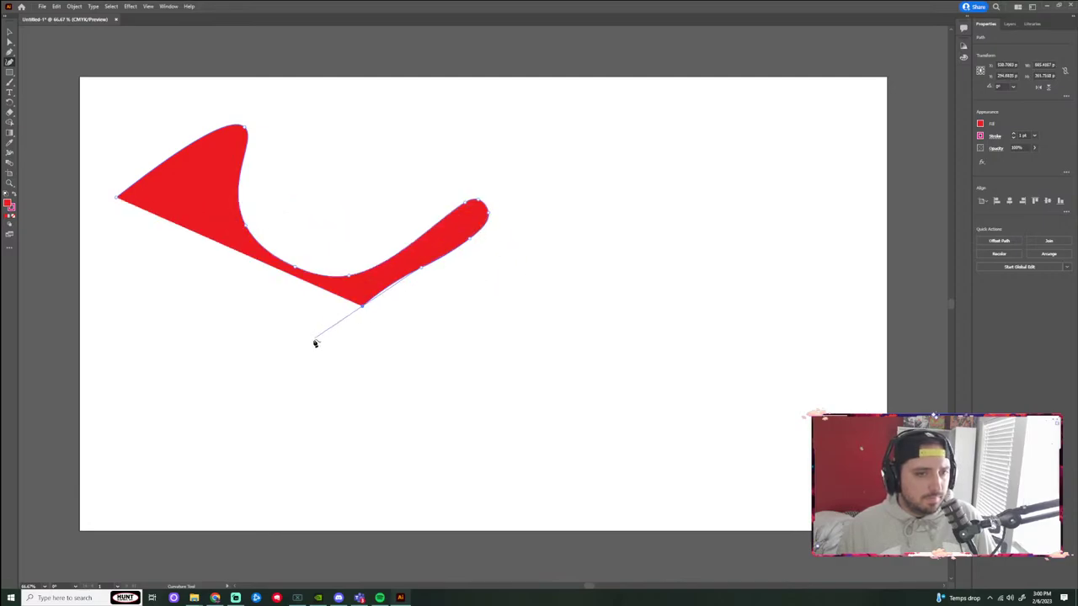
# Continue the outline around a large lower lobe and up the left side, closing the freeform shape at about 1250 x 850 px.
pyautogui.click(314, 338)
pyautogui.click(355, 400)
pyautogui.click(448, 346)
pyautogui.click(593, 313)
pyautogui.click(622, 389)
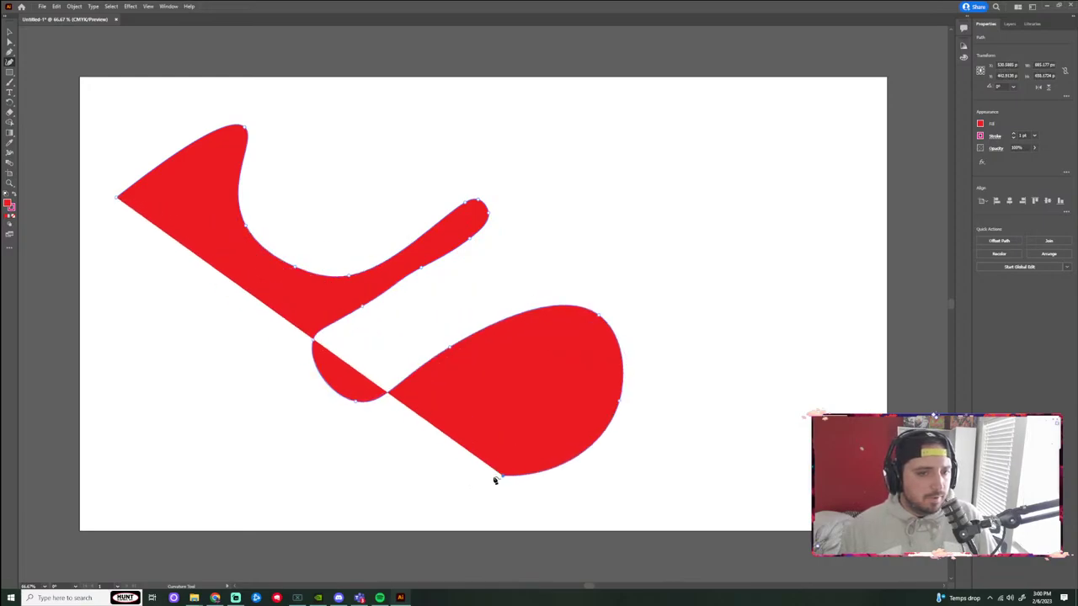
pyautogui.click(494, 474)
pyautogui.click(368, 482)
pyautogui.click(229, 461)
pyautogui.click(192, 396)
pyautogui.click(230, 289)
pyautogui.click(189, 274)
pyautogui.click(142, 271)
pyautogui.click(98, 244)
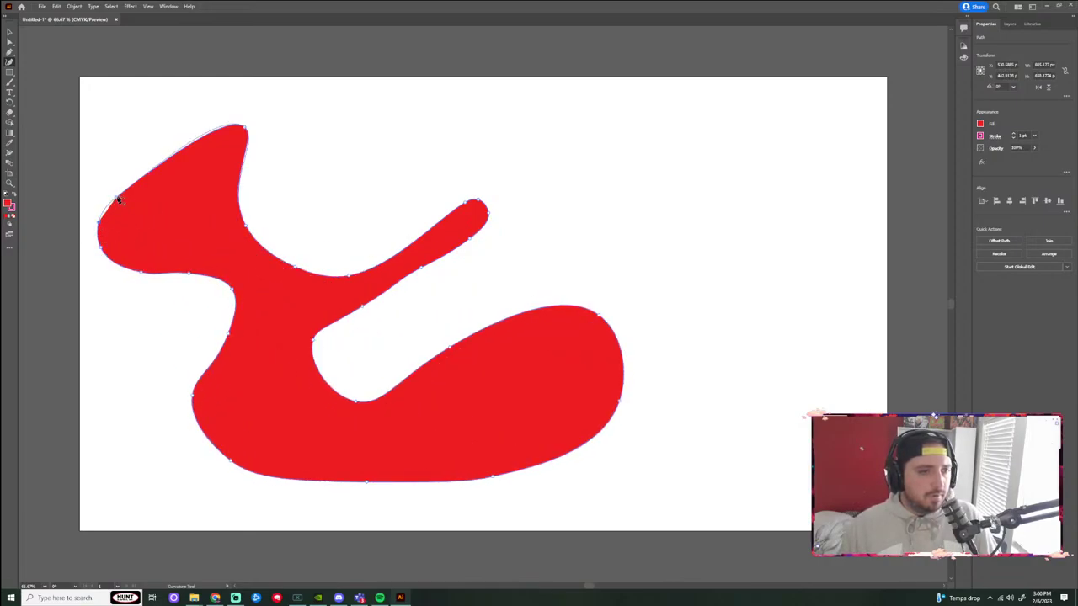
pyautogui.click(117, 199)
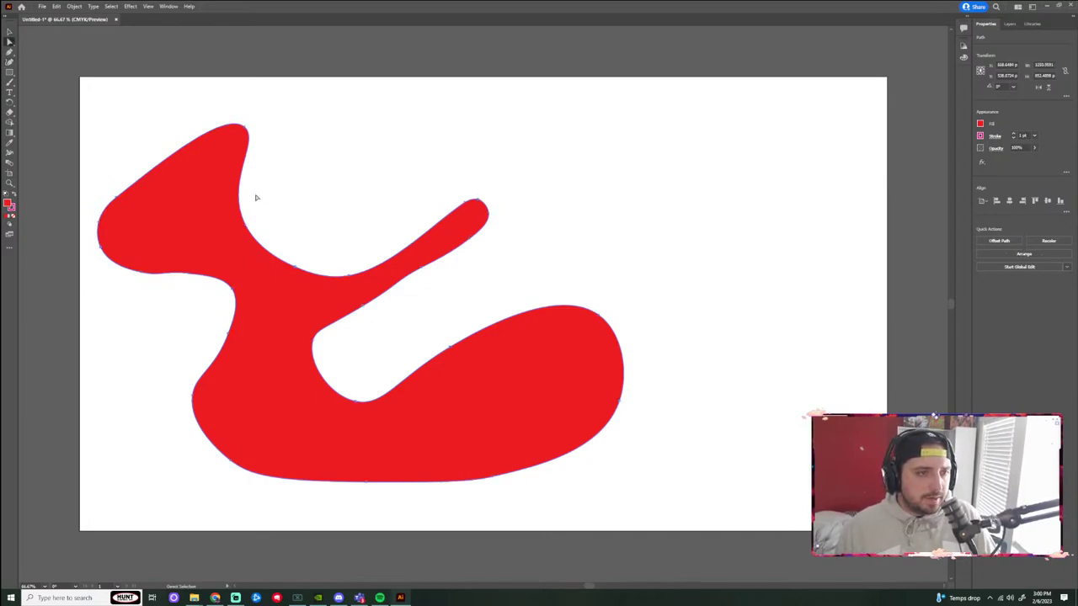
# Reshape the freeform figure's upper-left peak and widen its narrow arm by moving anchors and handles with the Direct Selection tool, and deselect it.
pyautogui.moveTo(246, 131); pyautogui.dragTo(216, 126)
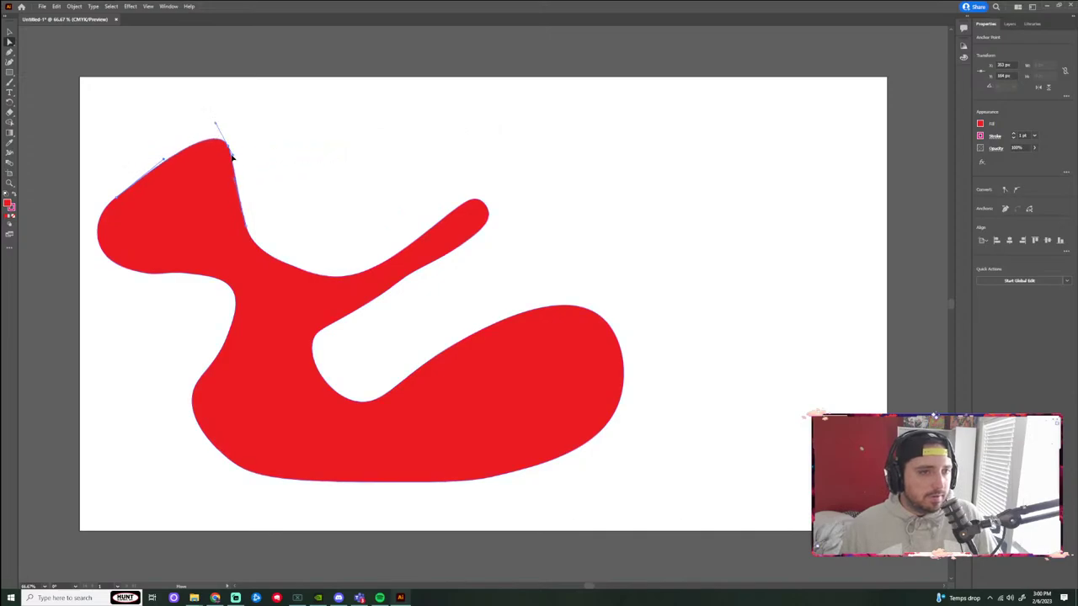
pyautogui.moveTo(246, 175); pyautogui.dragTo(267, 166)
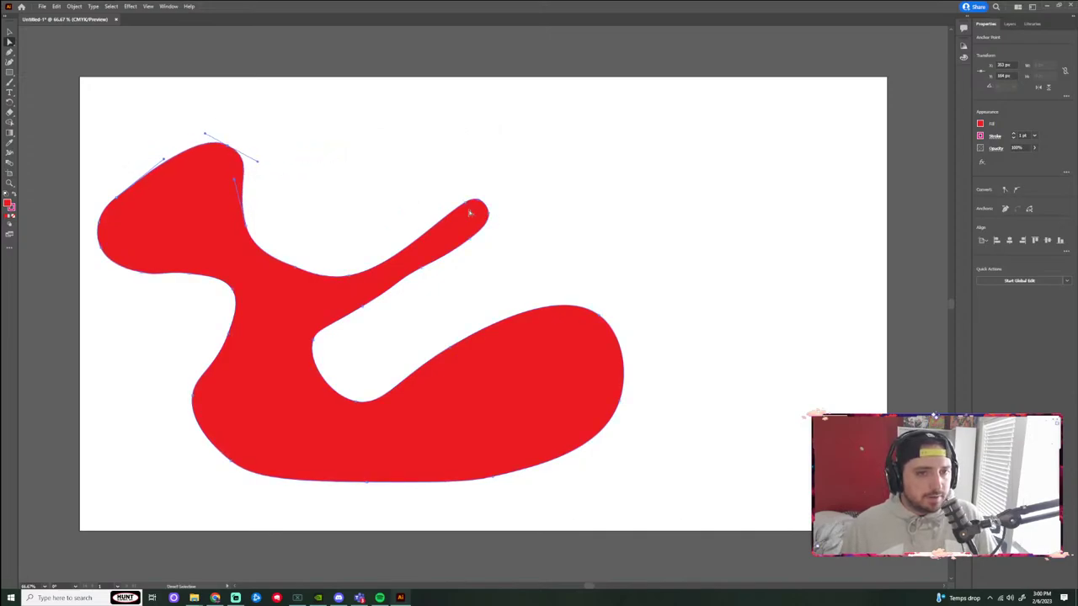
pyautogui.moveTo(470, 213); pyautogui.dragTo(340, 176)
pyautogui.moveTo(409, 189); pyautogui.dragTo(421, 164)
pyautogui.moveTo(478, 208); pyautogui.dragTo(490, 191)
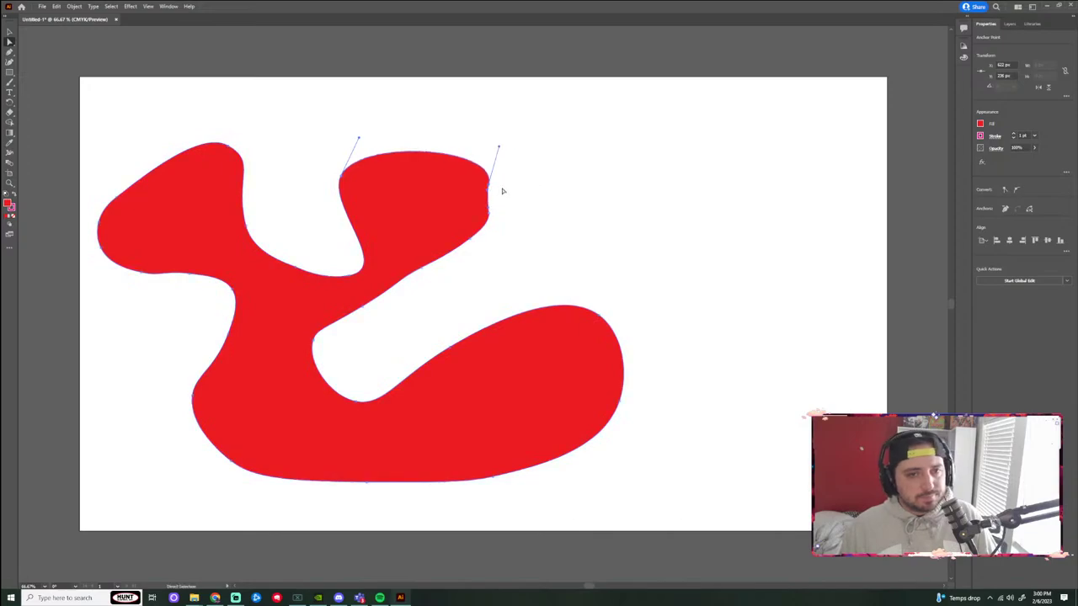
pyautogui.click(764, 302)
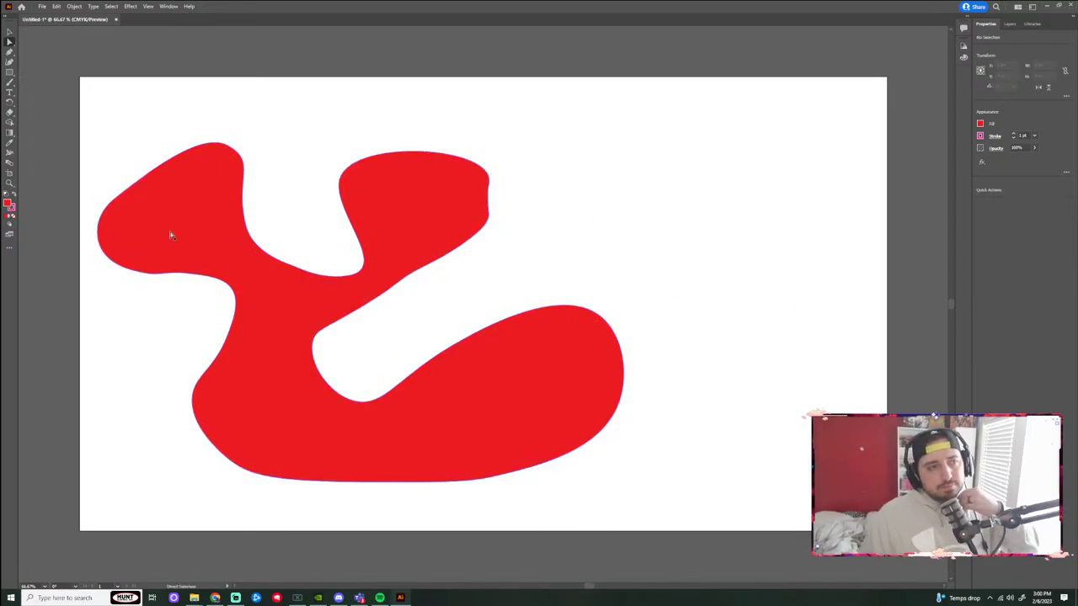
# Delete the red freeform shape from the artboard.
pyautogui.click(328, 299)
pyautogui.press('Delete')
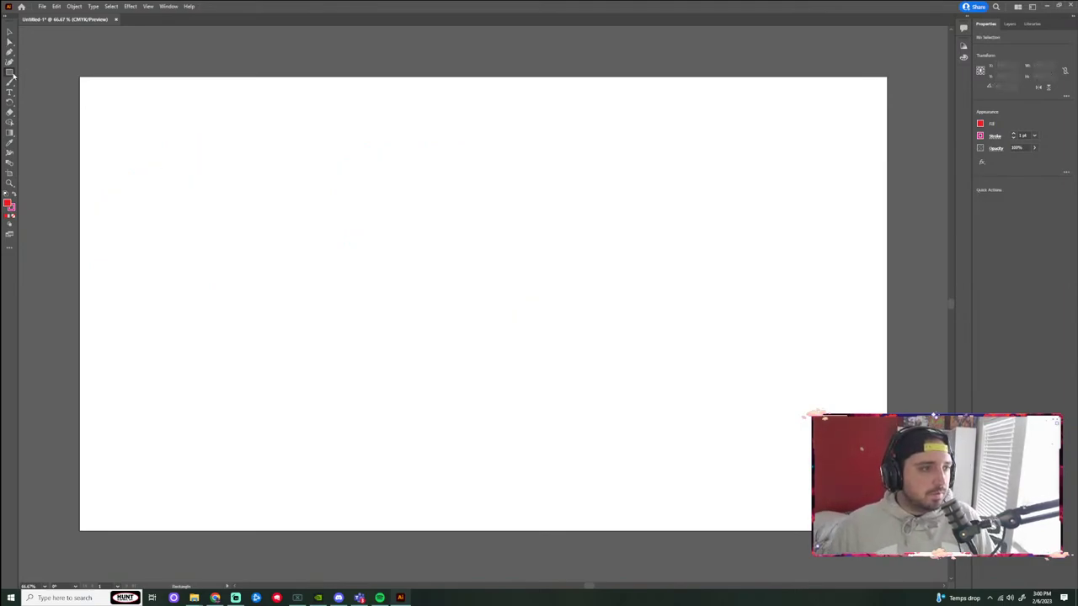
# Draw a red rectangle in the artboard's upper-left area and an ellipse about 410 x 295 px beside it.
pyautogui.moveTo(98, 101); pyautogui.dragTo(292, 301)
pyautogui.moveTo(9, 75); pyautogui.dragTo(59, 82)
pyautogui.moveTo(358, 106); pyautogui.dragTo(531, 231)
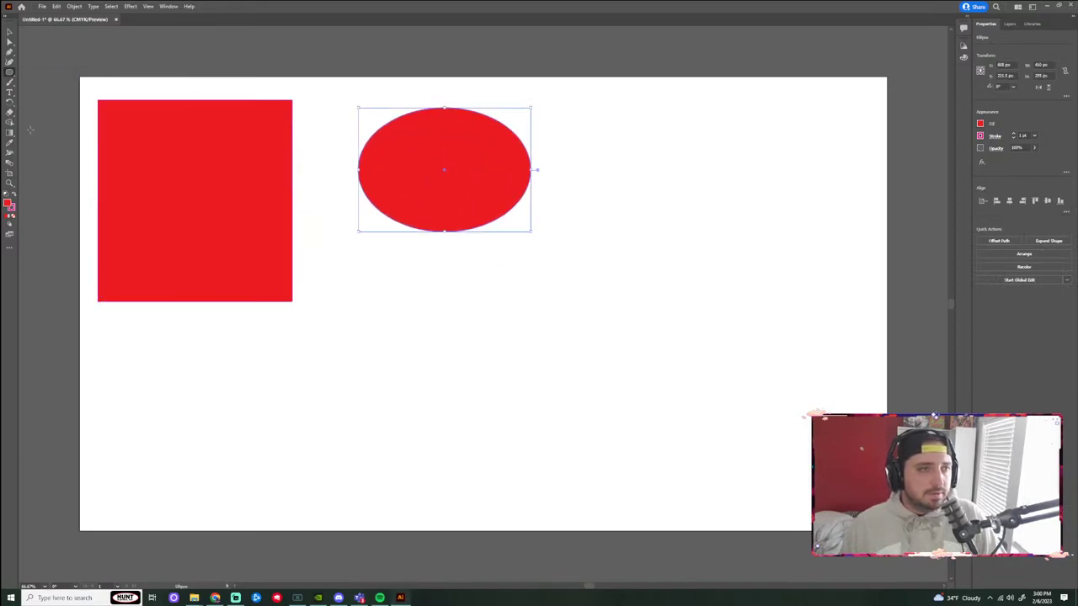
# Create a hexagon with a 50 px radius between the rectangle and the ellipse using the Polygon tool.
pyautogui.moveTo(9, 72); pyautogui.dragTo(48, 92)
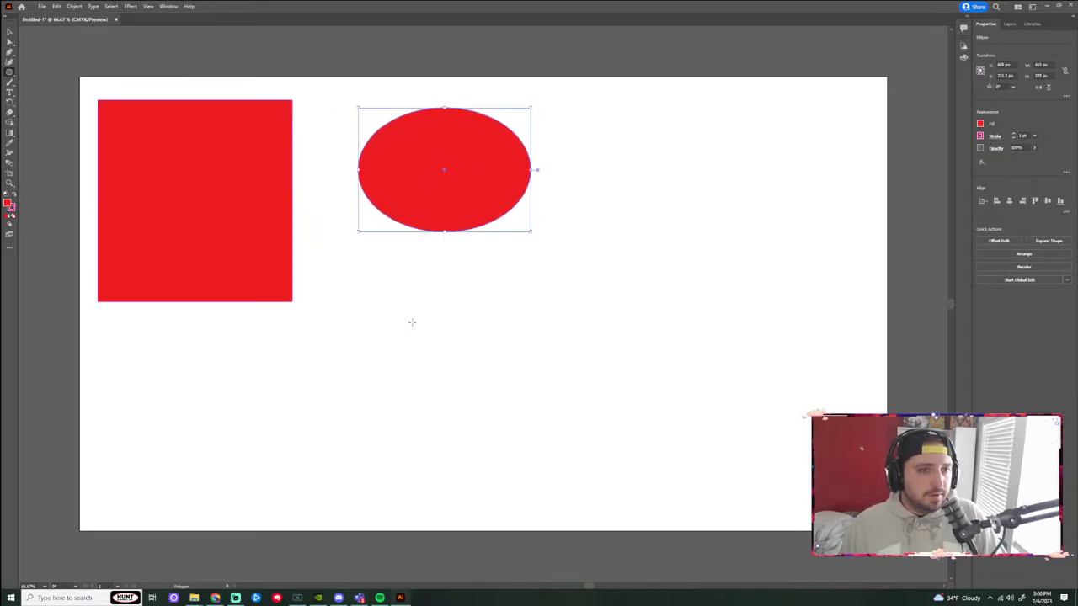
pyautogui.click(321, 287)
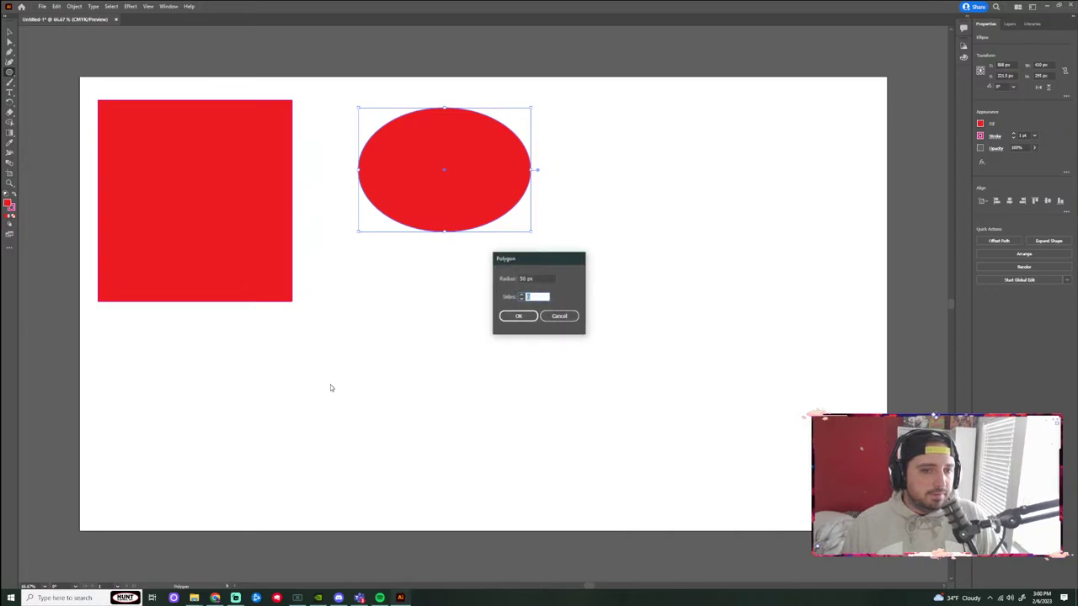
pyautogui.click(514, 319)
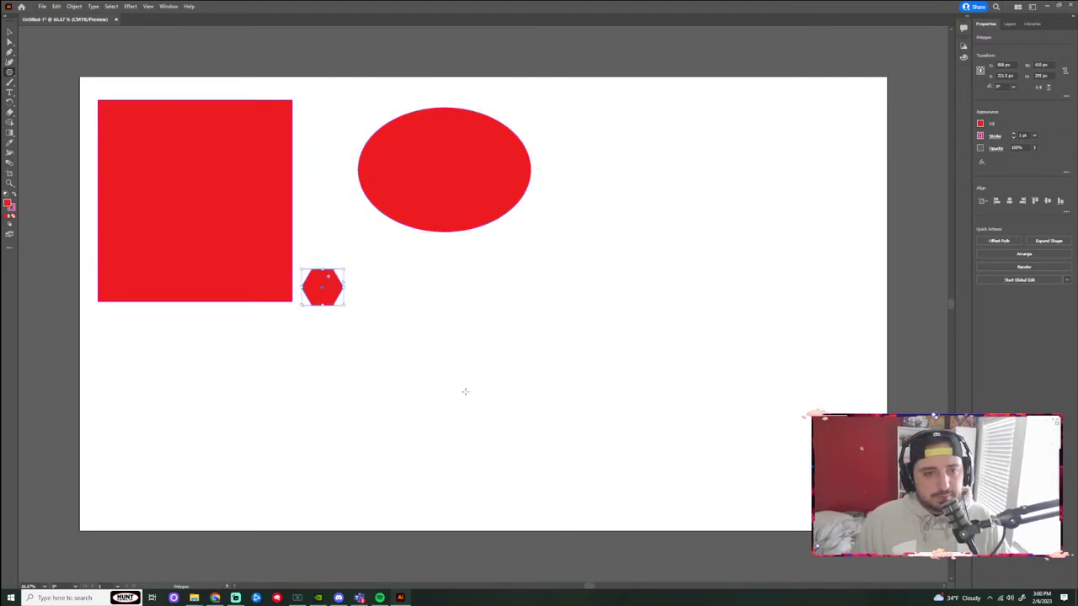
# Move the hexagon to the artboard's right half, enlarge it proportionally with the Selection tool, and deselect it.
pyautogui.click(9, 32)
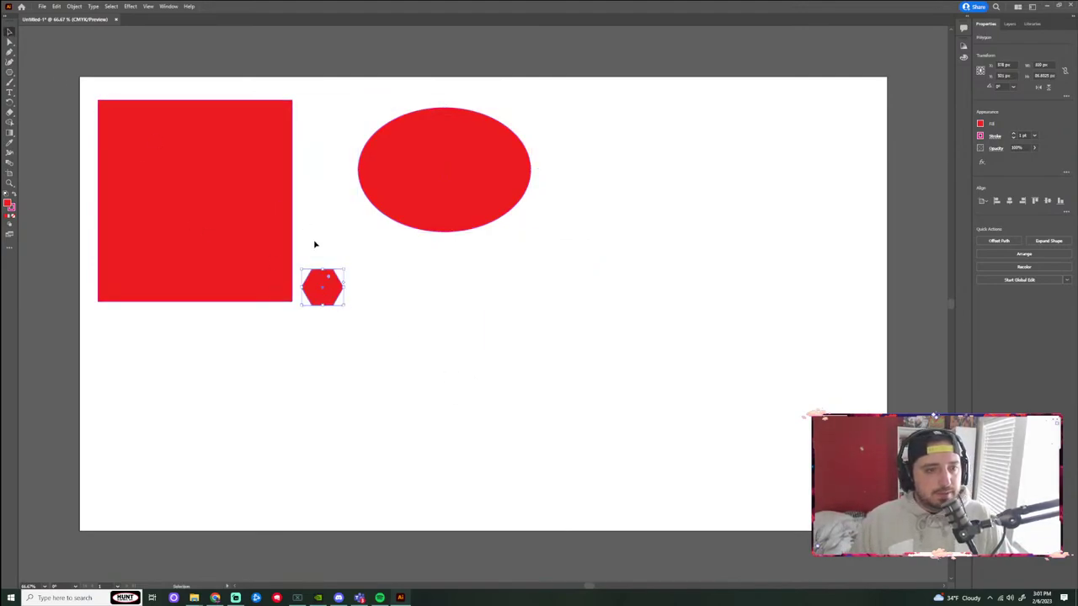
pyautogui.moveTo(324, 289); pyautogui.dragTo(734, 345)
pyautogui.click(683, 310)
pyautogui.click(652, 280)
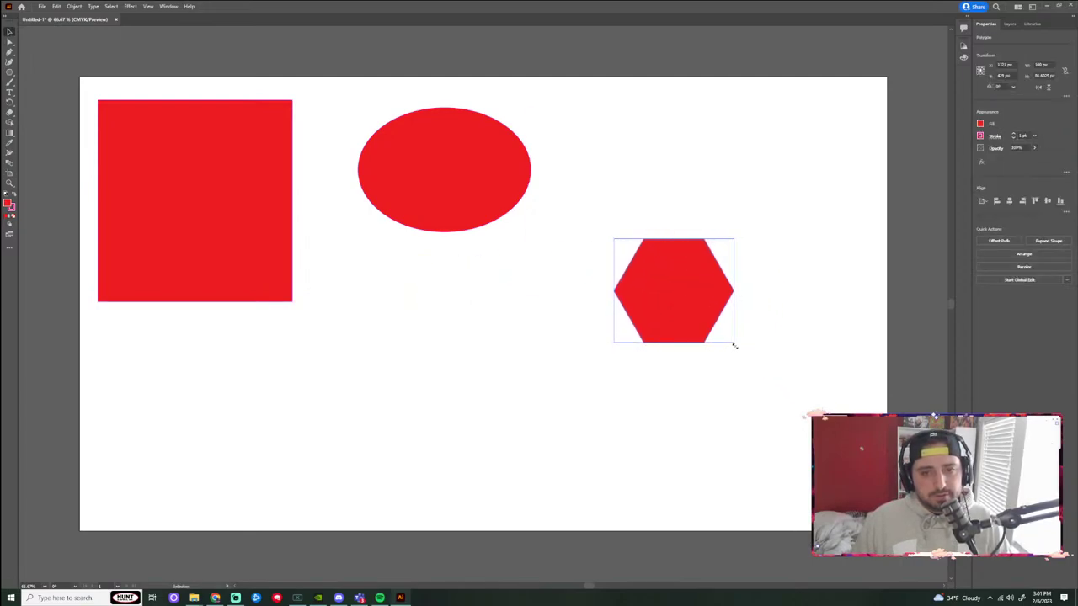
pyautogui.click(665, 236)
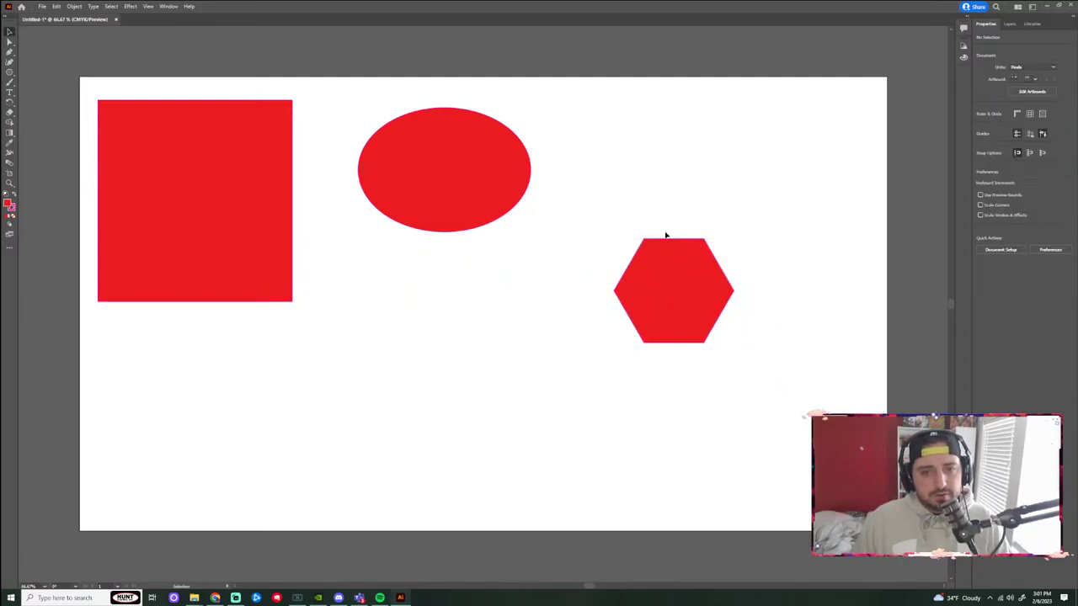
# Create a five-pointed star below the ellipse with Radius 1 of 25 px and Radius 2 of 50 px.
pyautogui.click(12, 72)
pyautogui.moveTo(12, 74); pyautogui.dragTo(51, 105)
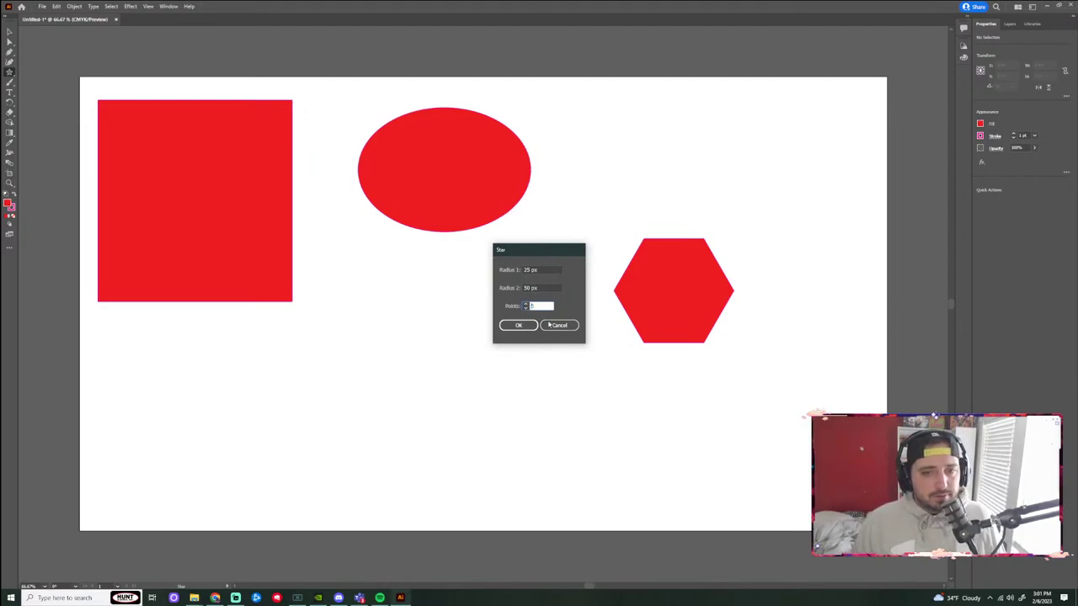
pyautogui.click(504, 327)
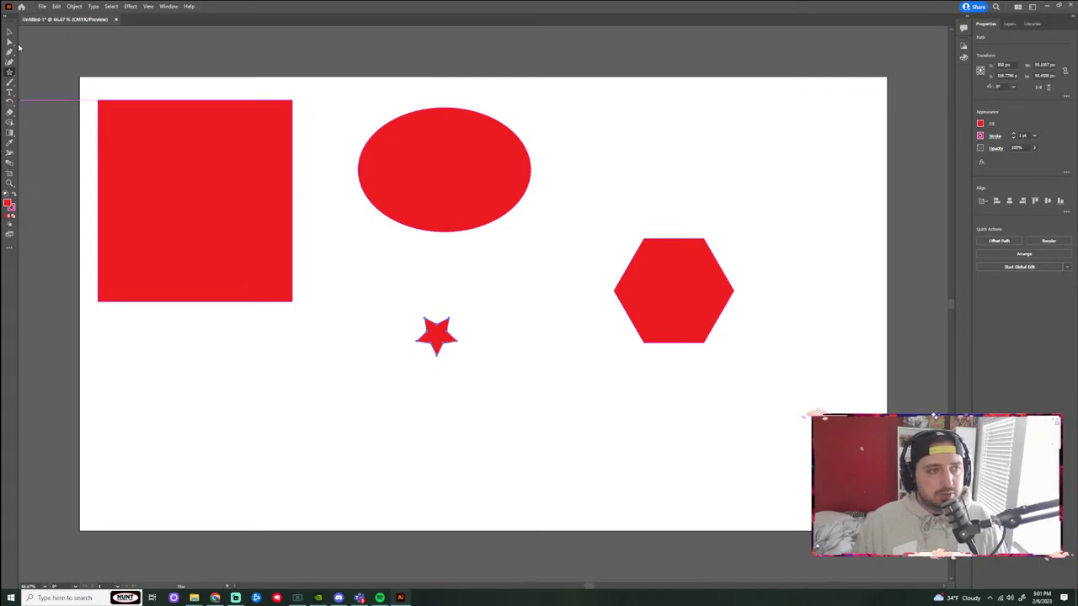
# Enlarge the star proportionally with the Selection tool, place it below the ellipse, and deselect it.
pyautogui.press('v')
pyautogui.moveTo(457, 357); pyautogui.dragTo(577, 469)
pyautogui.moveTo(480, 371); pyautogui.dragTo(408, 324)
pyautogui.click(577, 413)
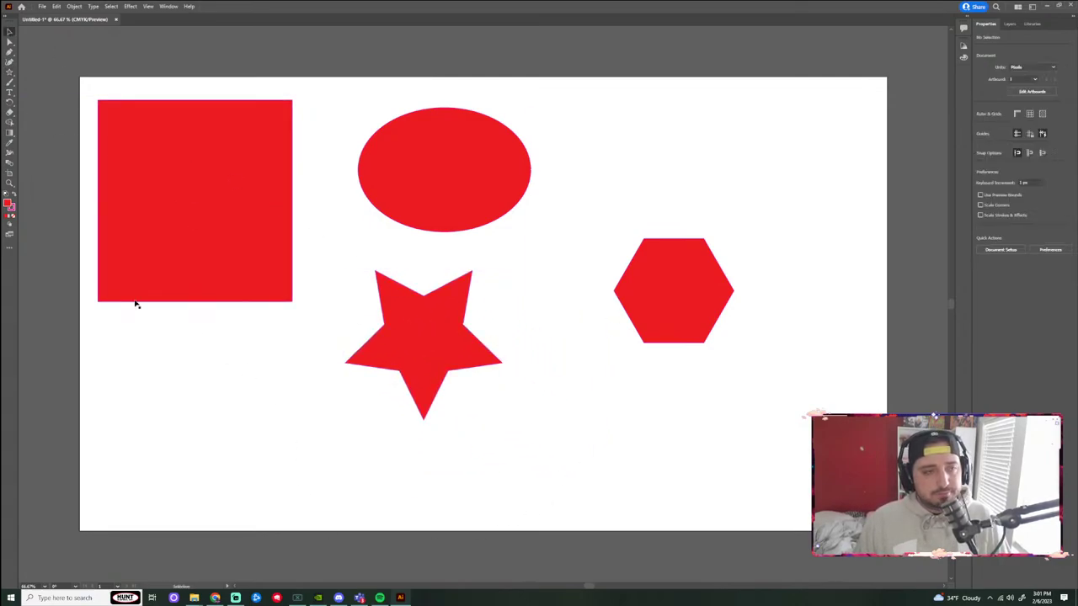
# Draw separate lines with the Line Segment tool below the star, above the hexagon, and near-vertically beside the hexagon.
pyautogui.moveTo(14, 83); pyautogui.dragTo(38, 102)
pyautogui.moveTo(485, 442); pyautogui.dragTo(477, 442)
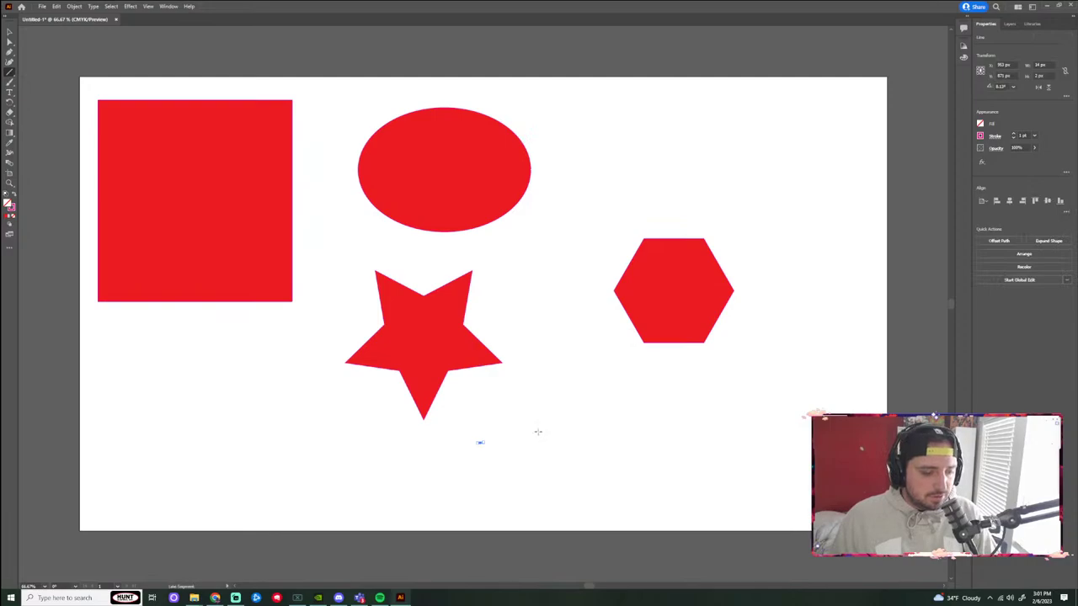
pyautogui.moveTo(424, 460); pyautogui.dragTo(749, 410)
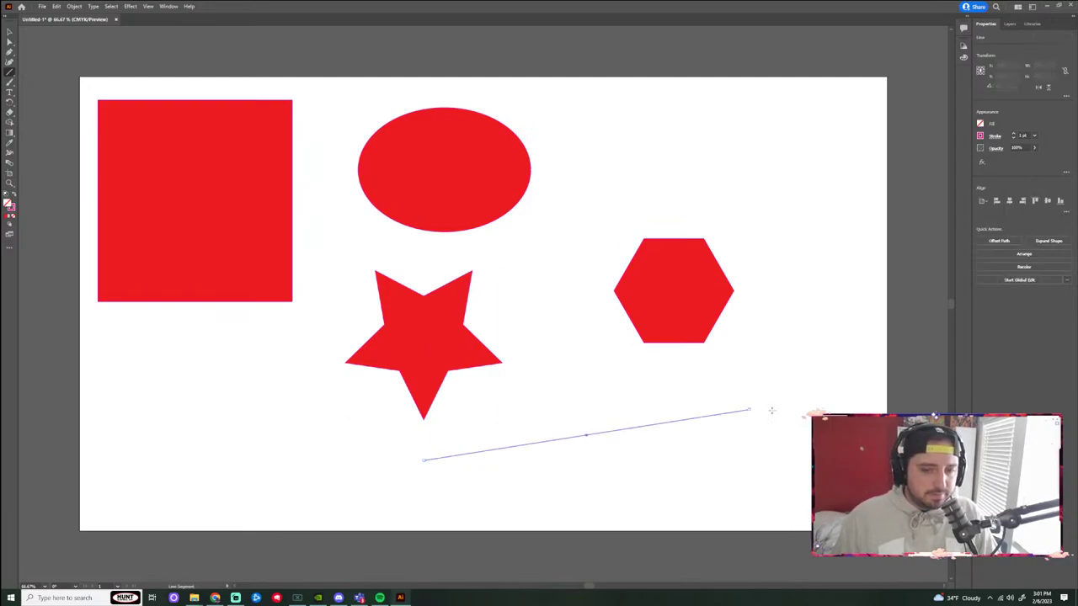
pyautogui.moveTo(803, 183); pyautogui.dragTo(626, 200)
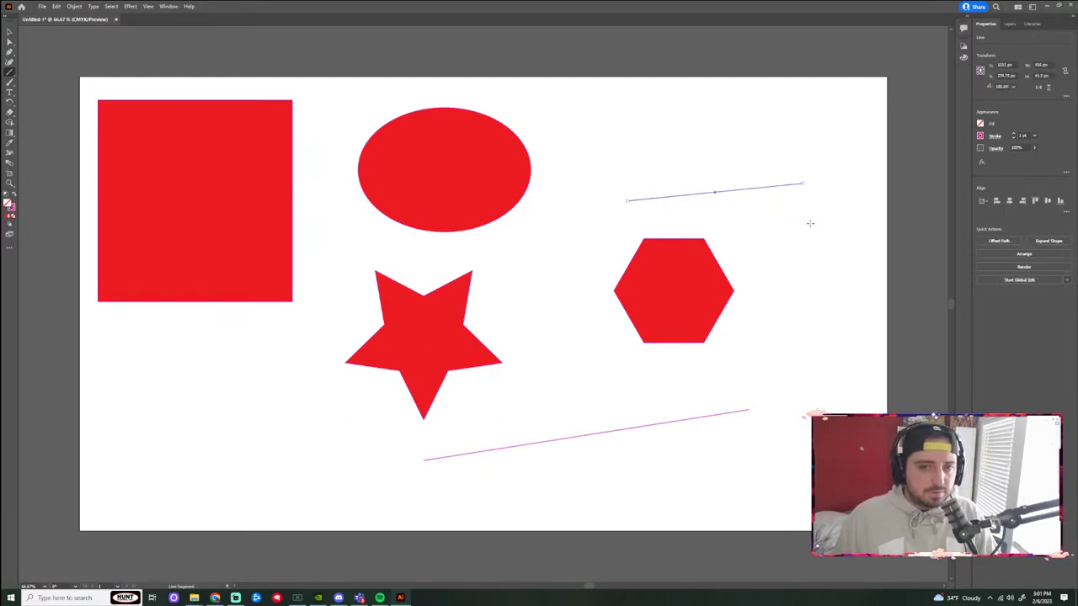
pyautogui.moveTo(784, 214); pyautogui.dragTo(801, 407)
pyautogui.click(830, 382)
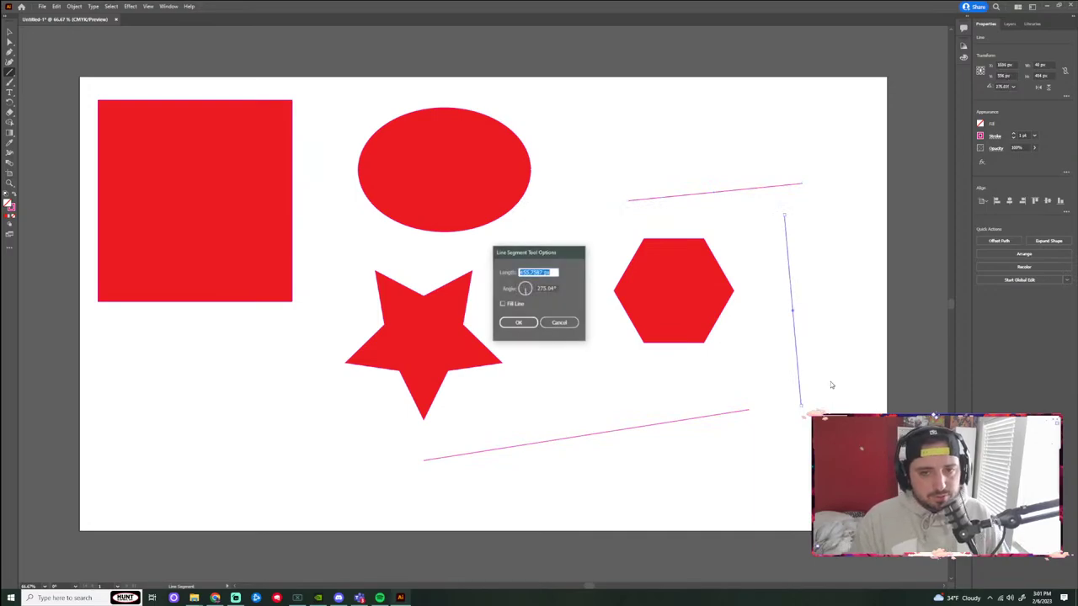
pyautogui.press('Escape')
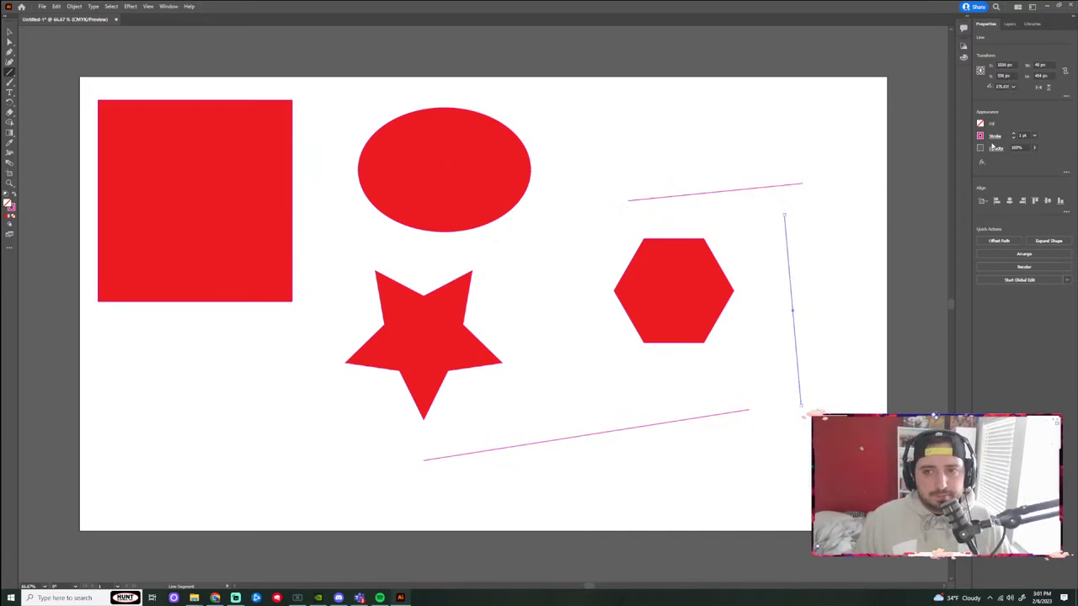
# Increase the stroke weight of the near-vertical line beside the hexagon.
pyautogui.click(980, 135)
pyautogui.click(1014, 133)
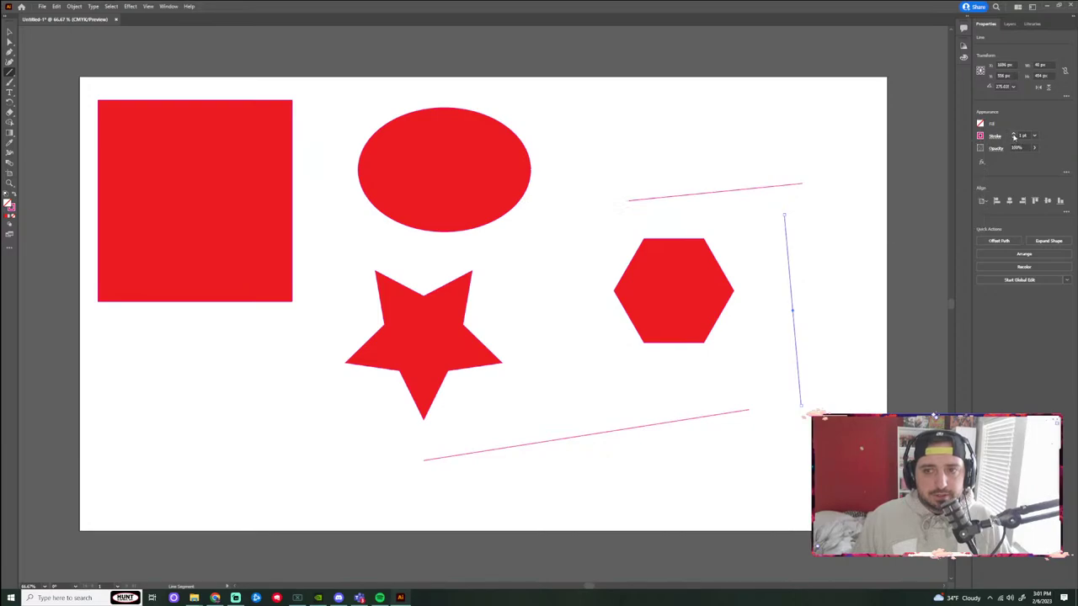
pyautogui.click(1014, 133)
pyautogui.click(1014, 133)
pyautogui.click(1014, 133)
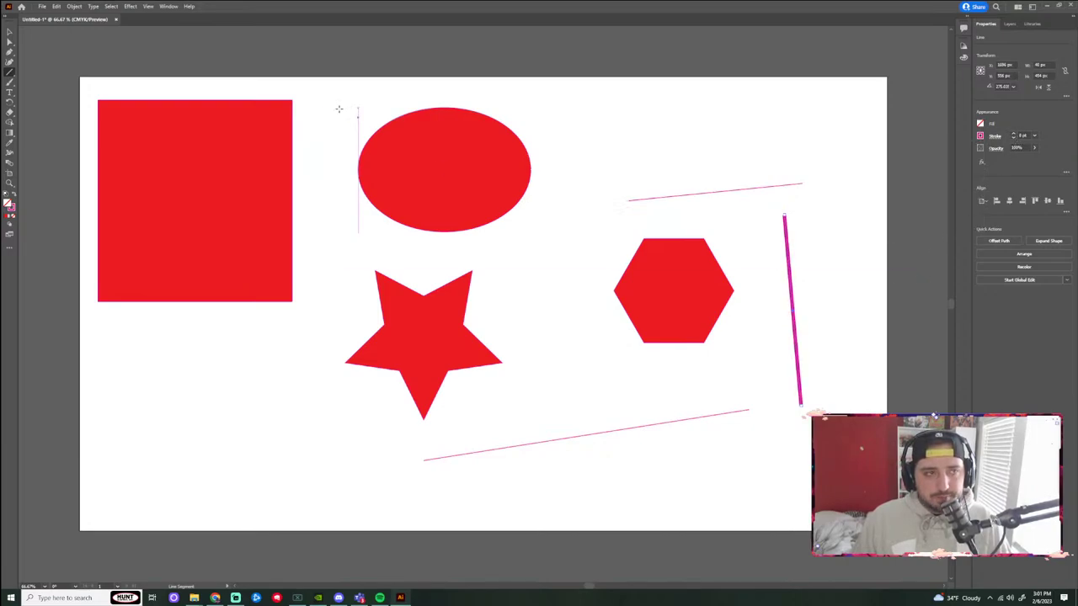
# Delete the drawn lines around the hexagon and below the star.
pyautogui.doubleClick(9, 32)
pyautogui.press('Escape')
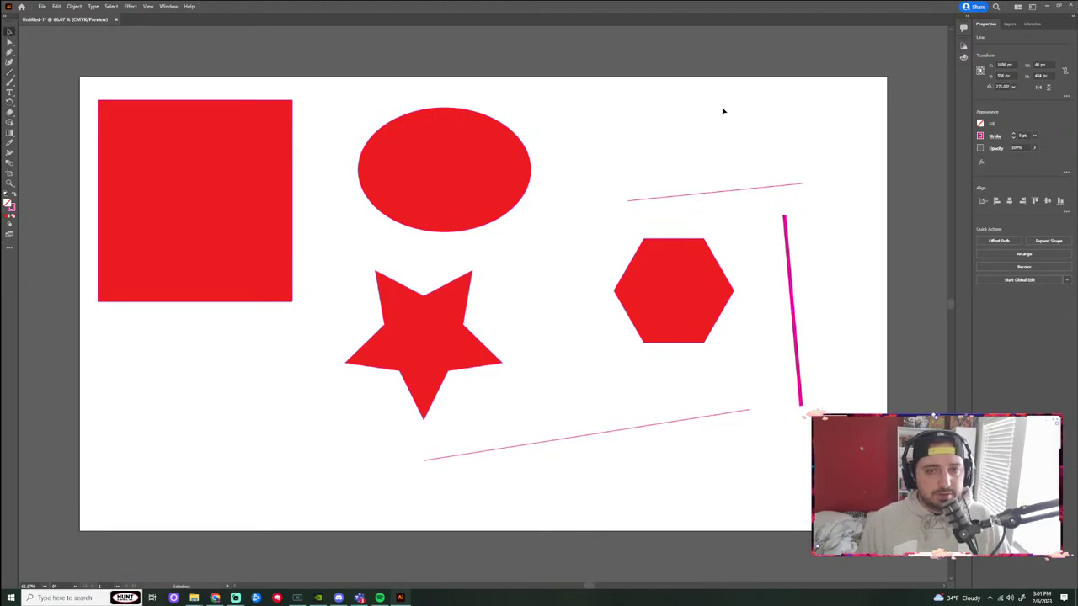
pyautogui.click(837, 238)
pyautogui.click(790, 270)
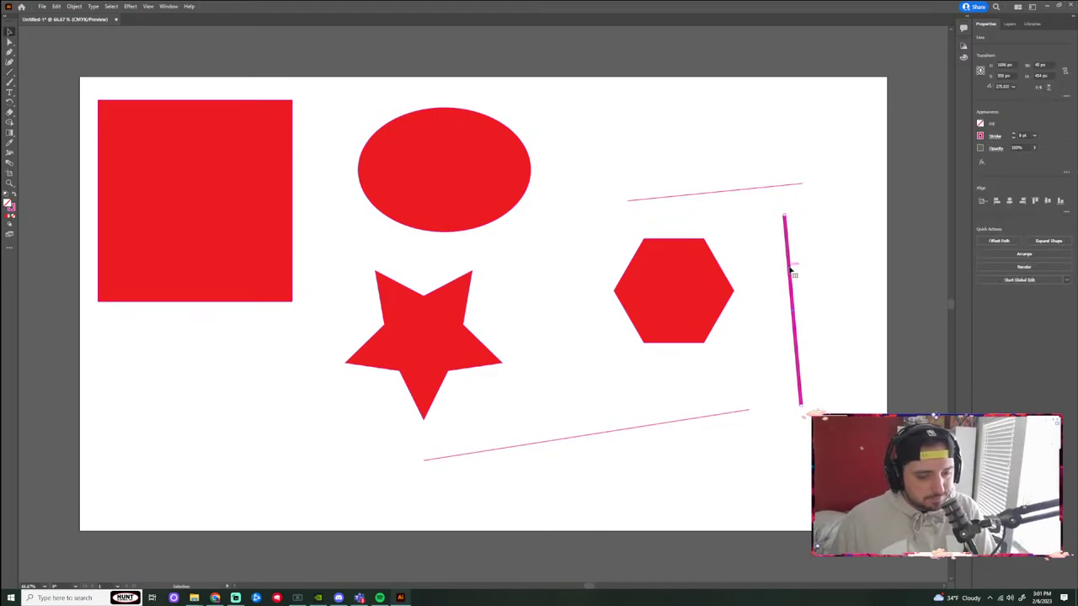
pyautogui.press('Delete')
pyautogui.click(716, 415)
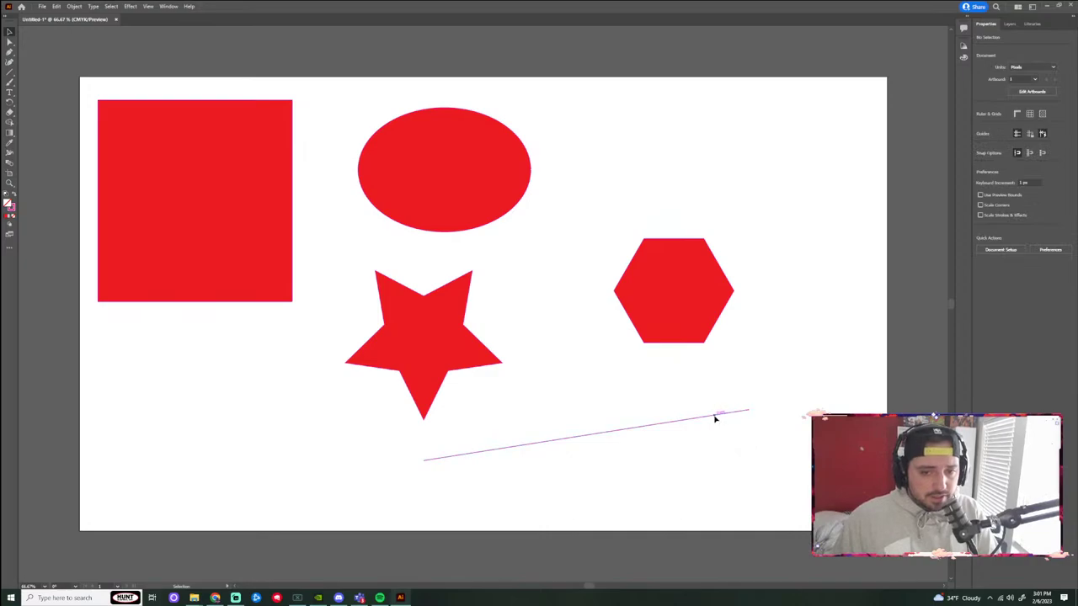
pyautogui.press('Delete')
# Delete the red rectangle, ellipse, hexagon and star to clear the artboard.
pyautogui.click(204, 255)
pyautogui.press('Delete')
pyautogui.click(387, 207)
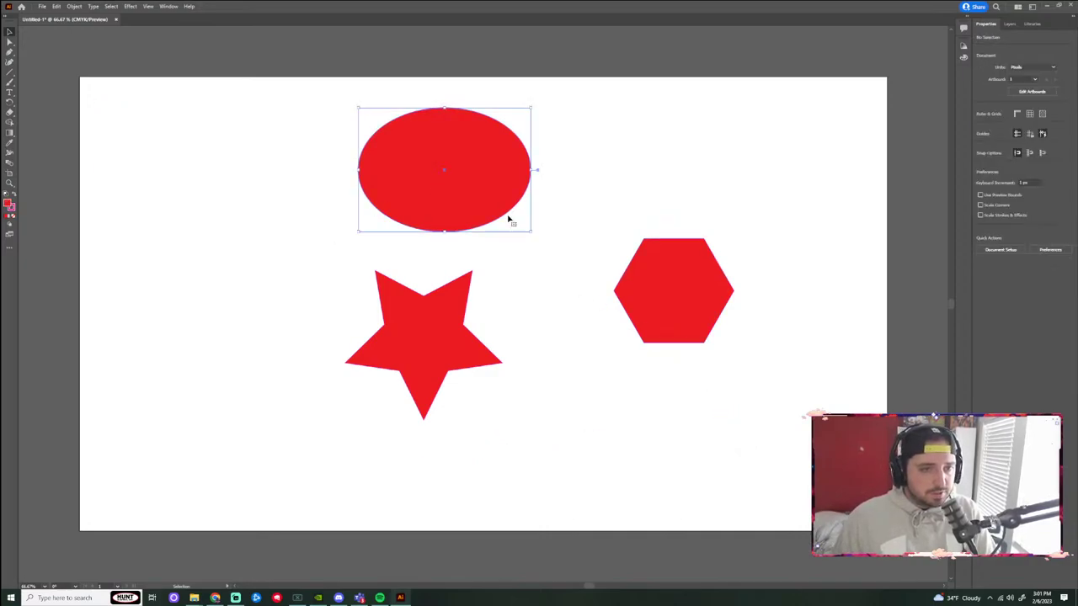
pyautogui.press('Delete')
pyautogui.click(702, 244)
pyautogui.press('Delete')
pyautogui.click(484, 358)
pyautogui.press('Delete')
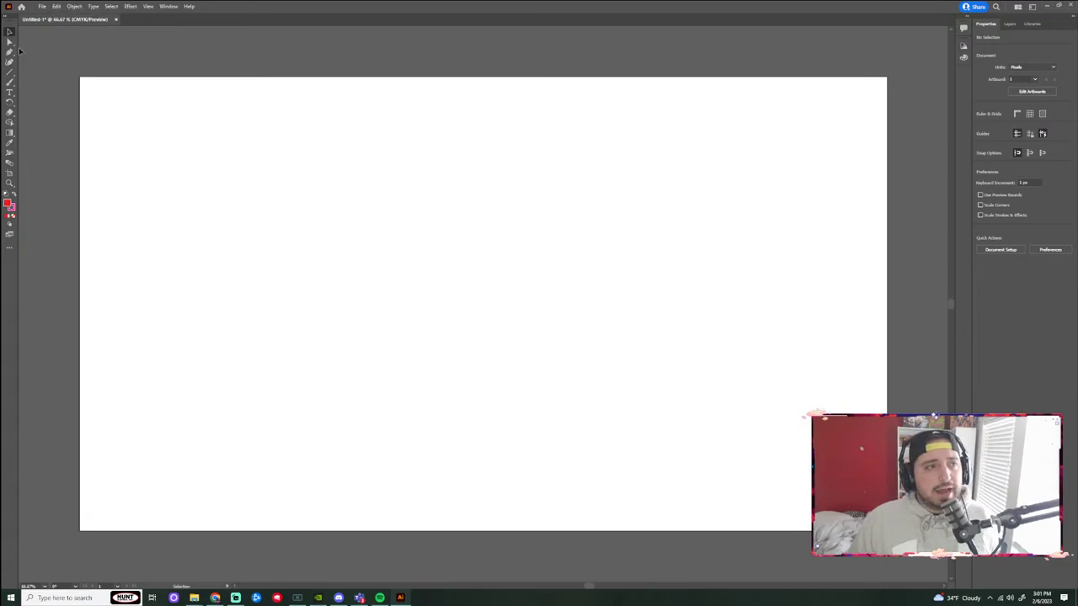
# Paint a curved trial stroke in the artboard's upper-left area with the Paintbrush tool and undo it.
pyautogui.click(10, 82)
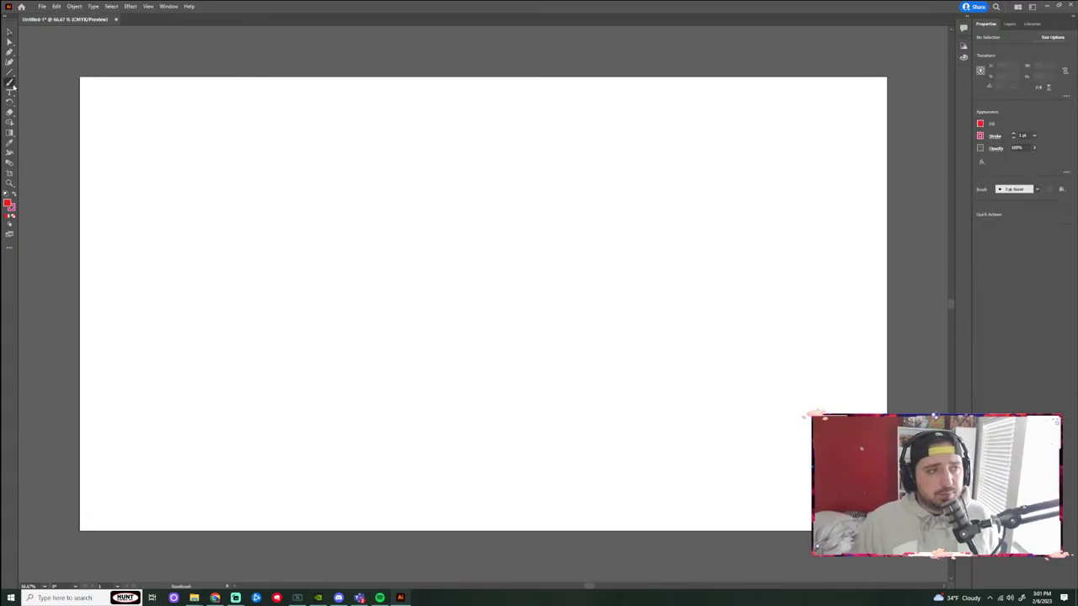
pyautogui.click(13, 87)
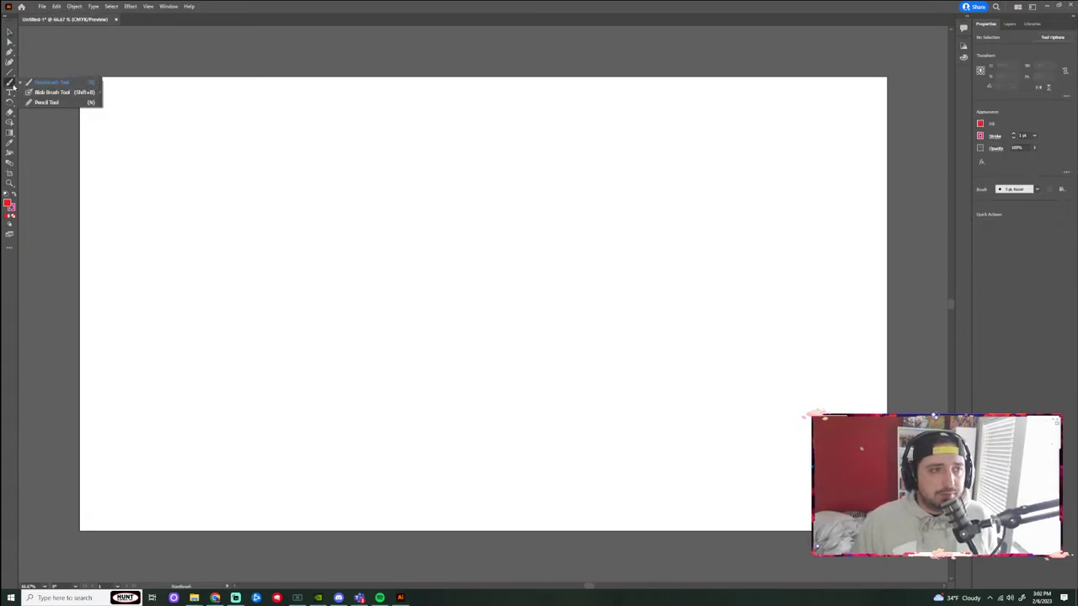
pyautogui.click(51, 81)
pyautogui.moveTo(177, 153); pyautogui.dragTo(148, 251)
pyautogui.moveTo(203, 143)
pyautogui.mouseDown()
pyautogui.moveTo(312, 226)
pyautogui.moveTo(459, 285)
pyautogui.mouseUp()
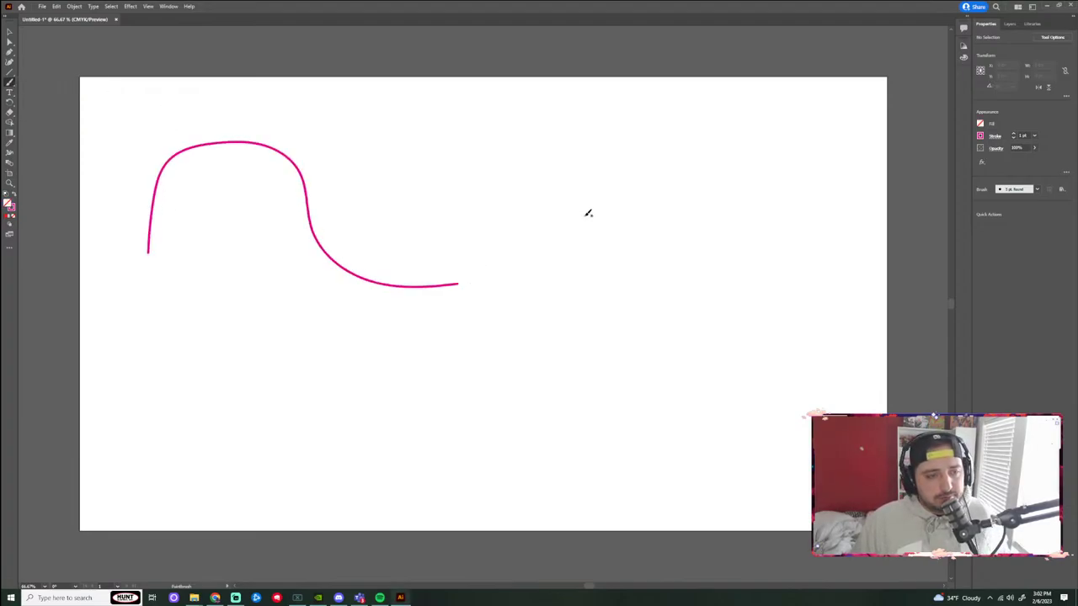
pyautogui.hotkey('ctrl', 'z')
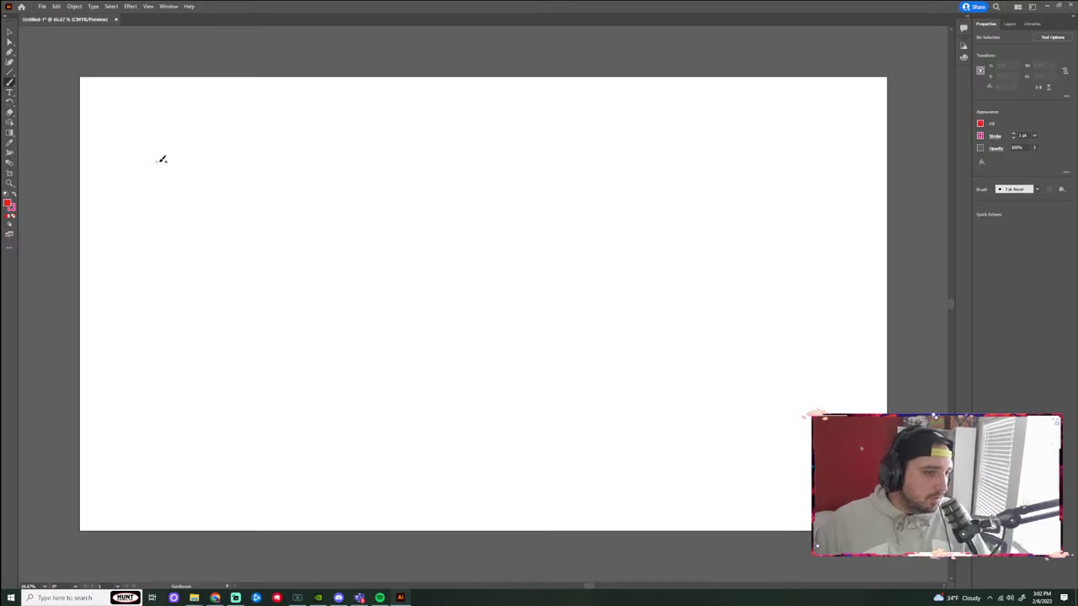
# Set the fill to none and paint a thick wavy stroke across the artboard's left half, undoing the extra second stroke.
pyautogui.press('/')
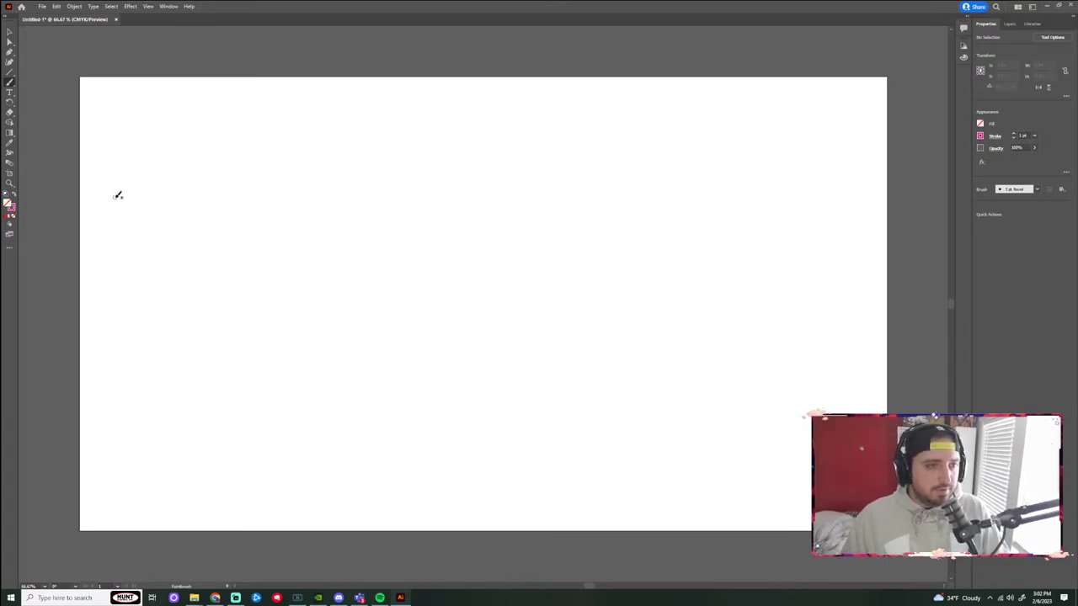
pyautogui.moveTo(101, 190)
pyautogui.mouseDown()
pyautogui.moveTo(144, 135)
pyautogui.moveTo(190, 211)
pyautogui.moveTo(291, 203)
pyautogui.moveTo(522, 317)
pyautogui.moveTo(564, 319)
pyautogui.mouseUp()
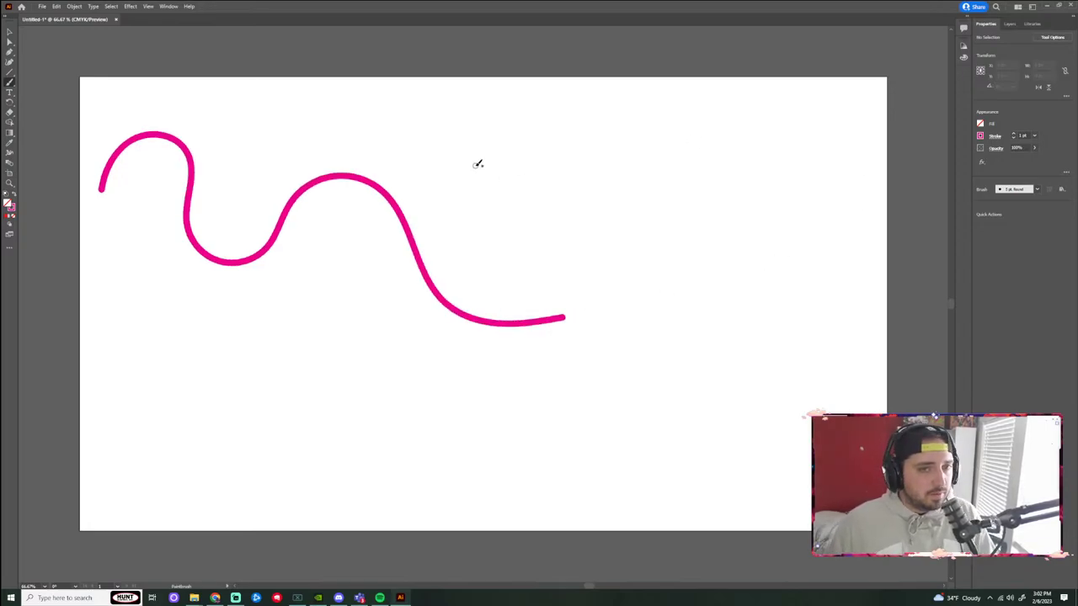
pyautogui.moveTo(771, 242)
pyautogui.mouseDown()
pyautogui.moveTo(674, 165)
pyautogui.moveTo(558, 211)
pyautogui.moveTo(570, 356)
pyautogui.mouseUp()
pyautogui.hotkey('ctrl', 'z')
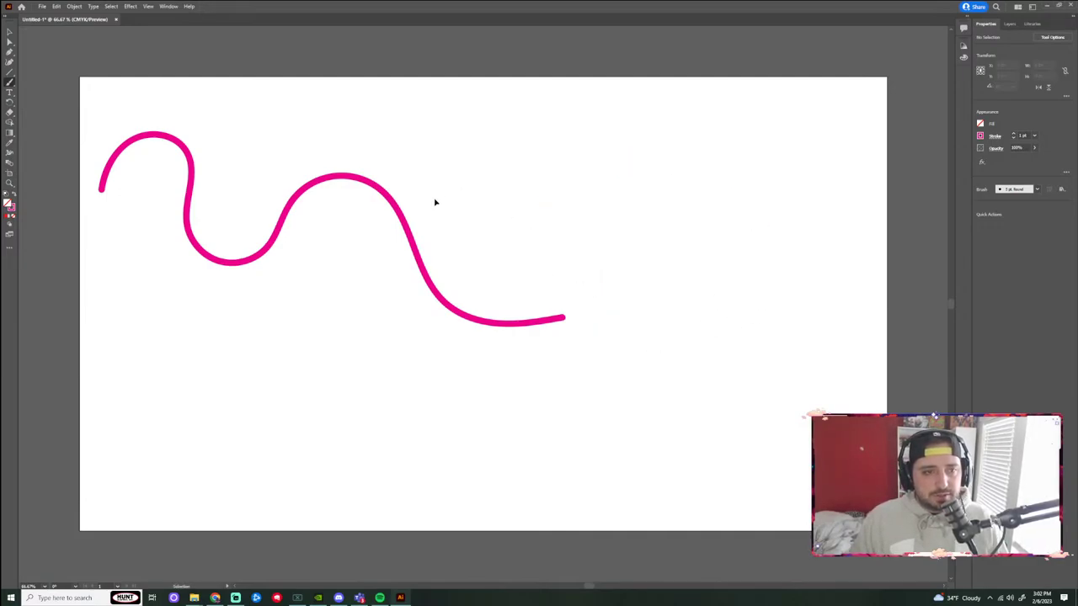
# Select the thick wavy brush stroke with the Selection tool and delete it.
pyautogui.press('v')
pyautogui.click(305, 201)
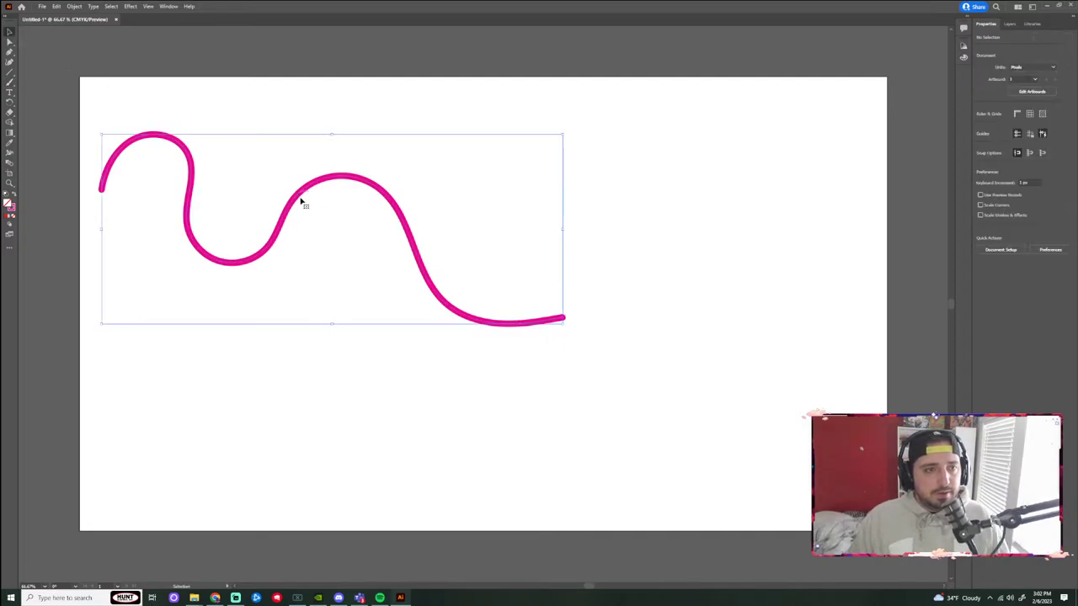
pyautogui.press('Delete')
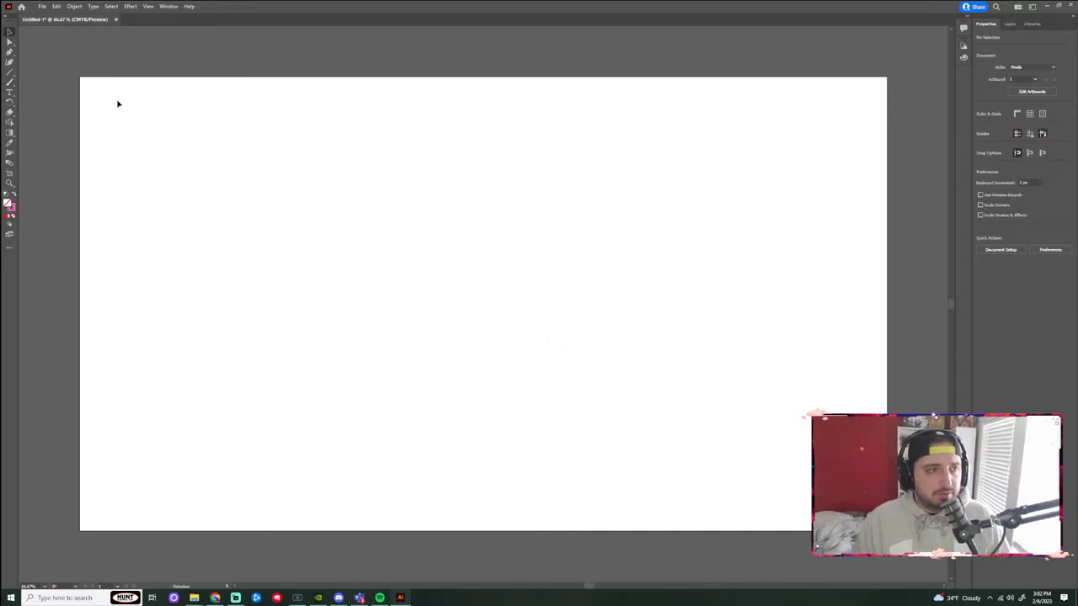
# Paint several freehand Paintbrush test strokes across the empty artboard and undo each one.
pyautogui.click(10, 82)
pyautogui.moveTo(164, 247)
pyautogui.mouseDown()
pyautogui.moveTo(215, 124)
pyautogui.moveTo(262, 248)
pyautogui.moveTo(491, 274)
pyautogui.mouseUp()
pyautogui.hotkey('ctrl', 'z')
pyautogui.moveTo(163, 254)
pyautogui.mouseDown()
pyautogui.moveTo(117, 144)
pyautogui.moveTo(276, 205)
pyautogui.moveTo(572, 377)
pyautogui.mouseUp()
pyautogui.press('v')
pyautogui.hotkey('ctrl', 'z')
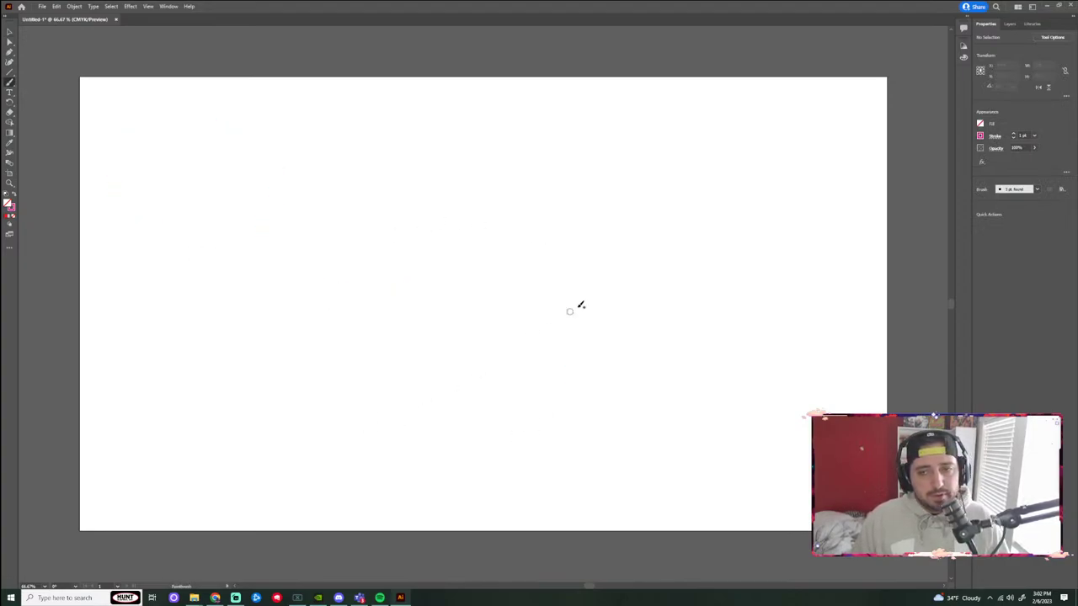
pyautogui.press('b')
pyautogui.moveTo(378, 123)
pyautogui.mouseDown()
pyautogui.moveTo(239, 115)
pyautogui.moveTo(203, 235)
pyautogui.moveTo(357, 448)
pyautogui.moveTo(414, 309)
pyautogui.moveTo(557, 334)
pyautogui.moveTo(713, 192)
pyautogui.moveTo(354, 120)
pyautogui.mouseUp()
pyautogui.hotkey('ctrl', 'z')
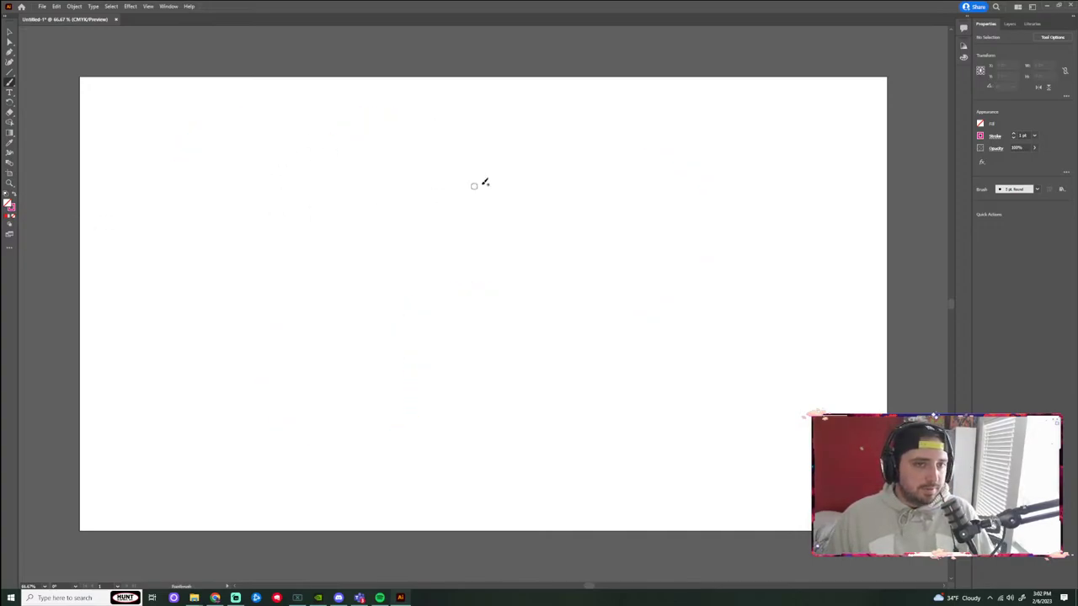
pyautogui.moveTo(157, 246)
pyautogui.mouseDown()
pyautogui.moveTo(312, 159)
pyautogui.moveTo(481, 246)
pyautogui.moveTo(426, 400)
pyautogui.moveTo(221, 374)
pyautogui.moveTo(154, 345)
pyautogui.mouseUp()
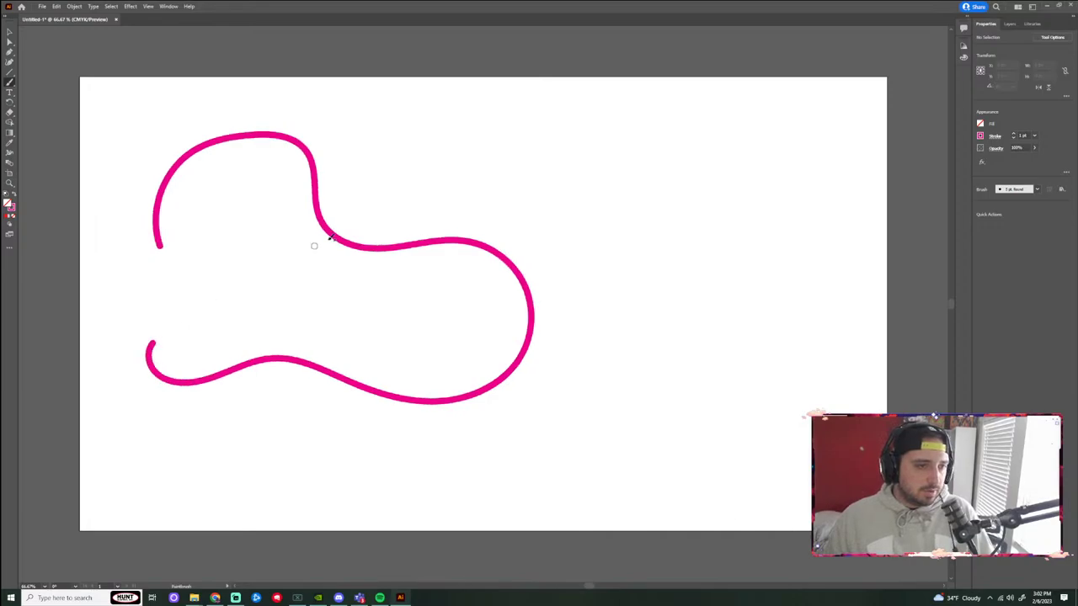
pyautogui.hotkey('ctrl', 'z')
pyautogui.moveTo(267, 342)
pyautogui.mouseDown()
pyautogui.moveTo(273, 191)
pyautogui.moveTo(421, 198)
pyautogui.moveTo(711, 333)
pyautogui.moveTo(741, 334)
pyautogui.mouseUp()
pyautogui.hotkey('ctrl', 'z')
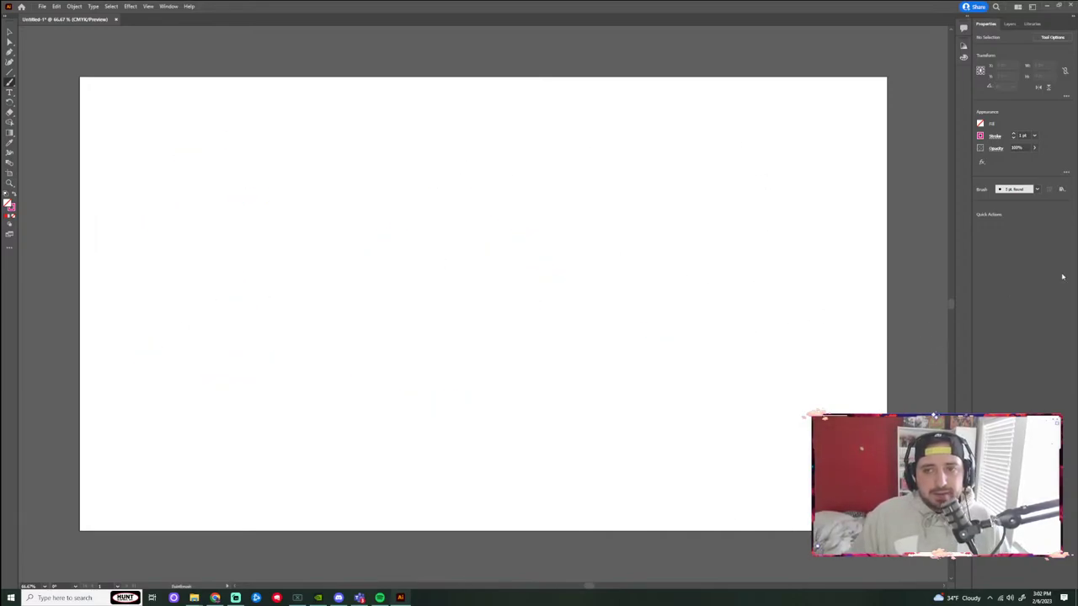
# Choose the 15 pt. Round brush for the Paintbrush tool, paint a test stroke, and undo it.
pyautogui.click(1038, 192)
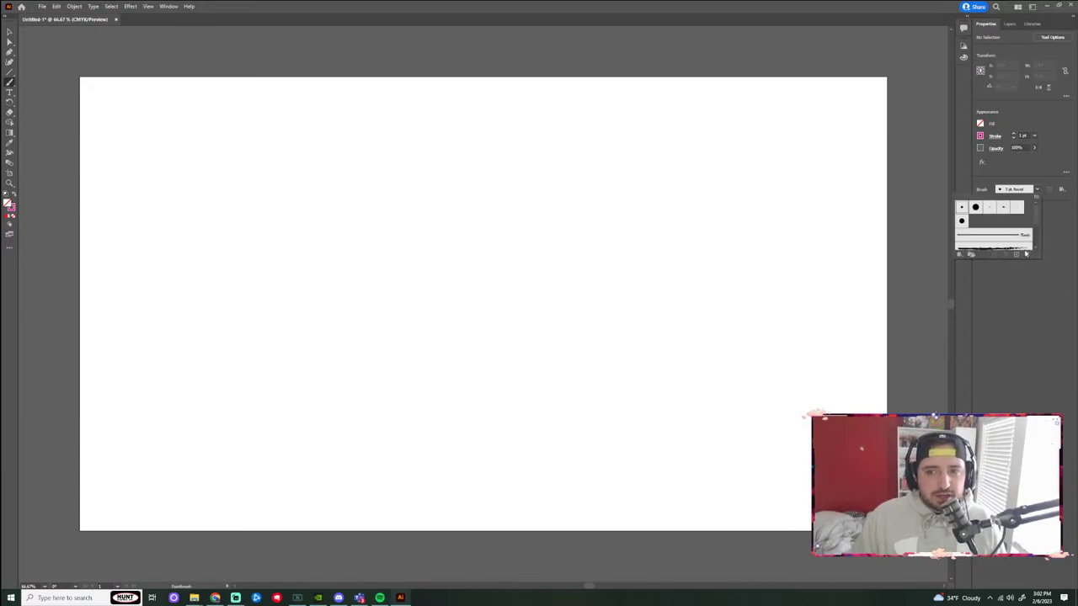
pyautogui.scroll(-4, 1011, 240)
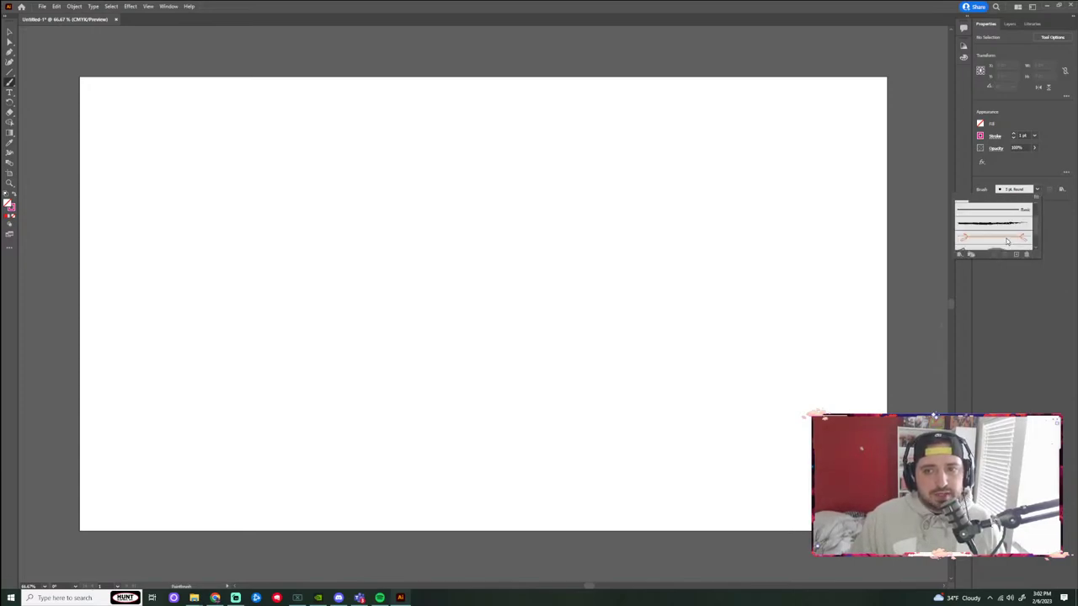
pyautogui.scroll(5, 1002, 238)
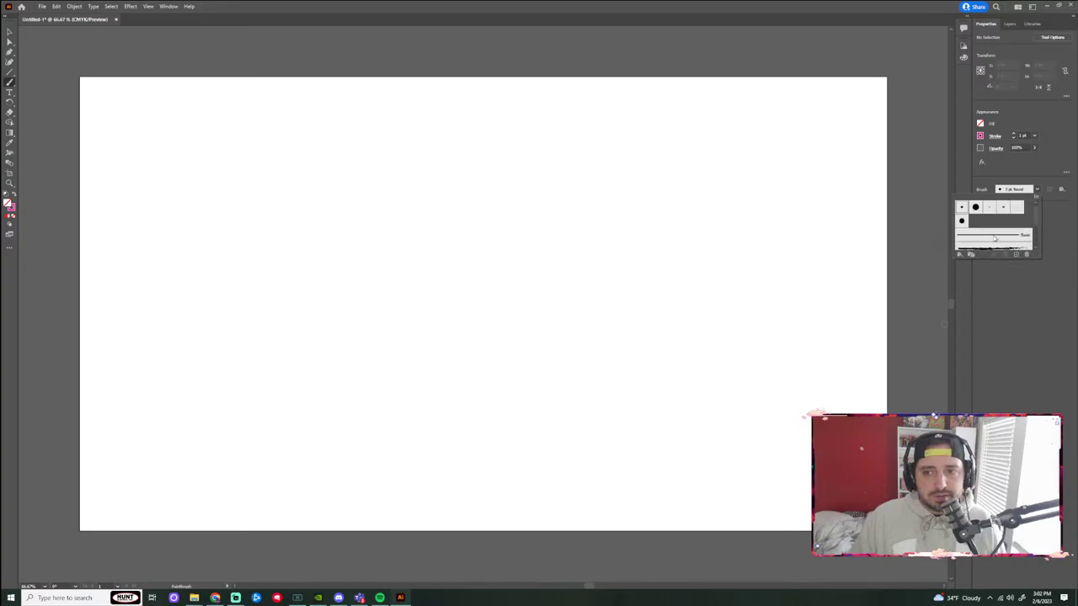
pyautogui.click(977, 211)
pyautogui.moveTo(237, 275)
pyautogui.mouseDown()
pyautogui.moveTo(252, 221)
pyautogui.moveTo(557, 346)
pyautogui.mouseUp()
pyautogui.hotkey('ctrl', 'z')
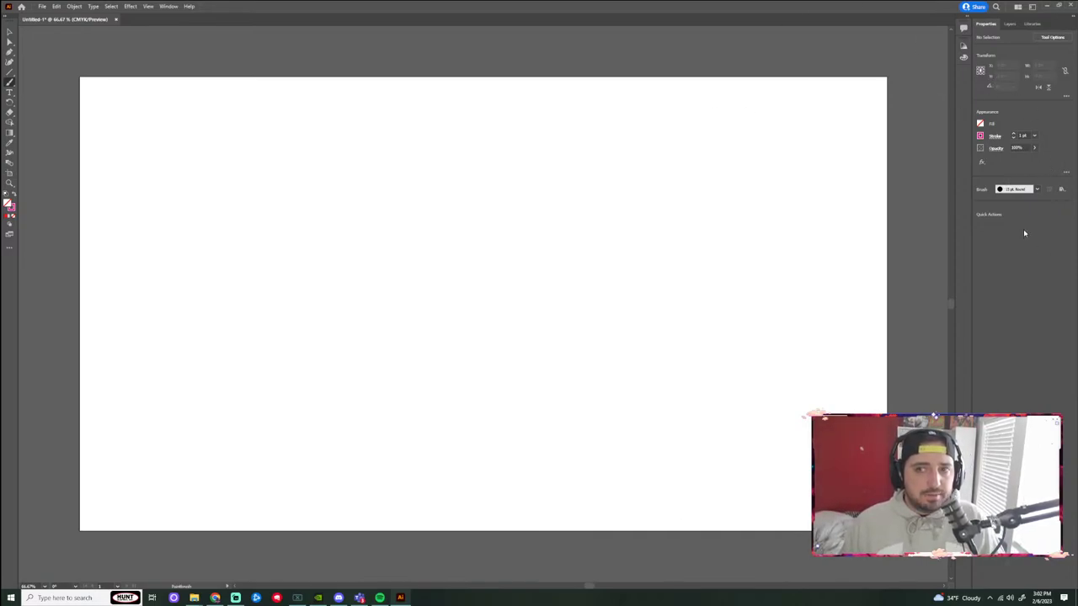
# Set the Paintbrush fidelity to Accurate, return it to Smooth, and apply the tool options.
pyautogui.click(1052, 37)
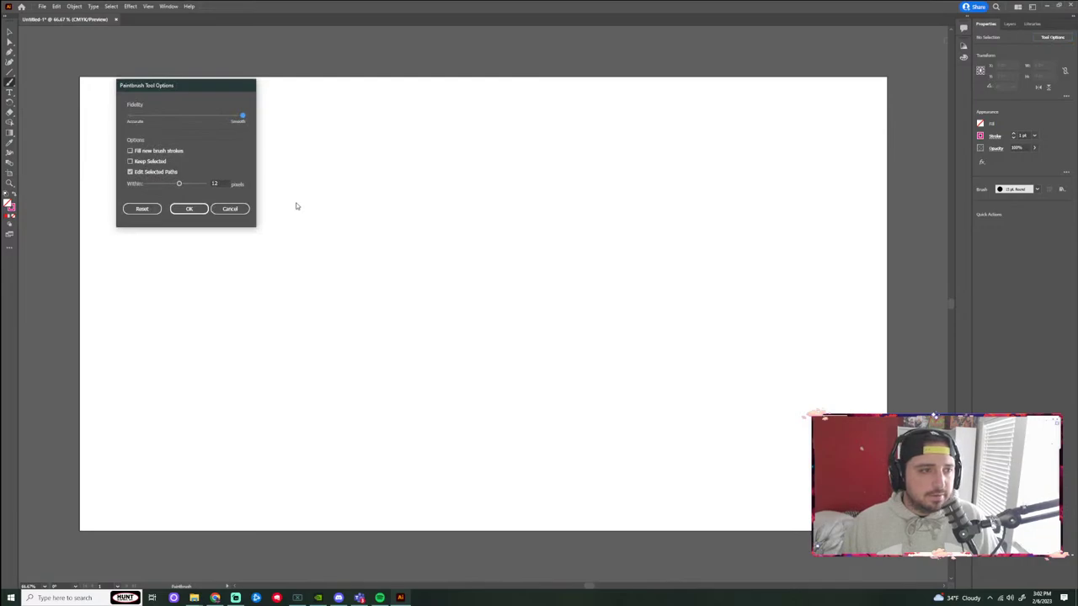
pyautogui.click(229, 209)
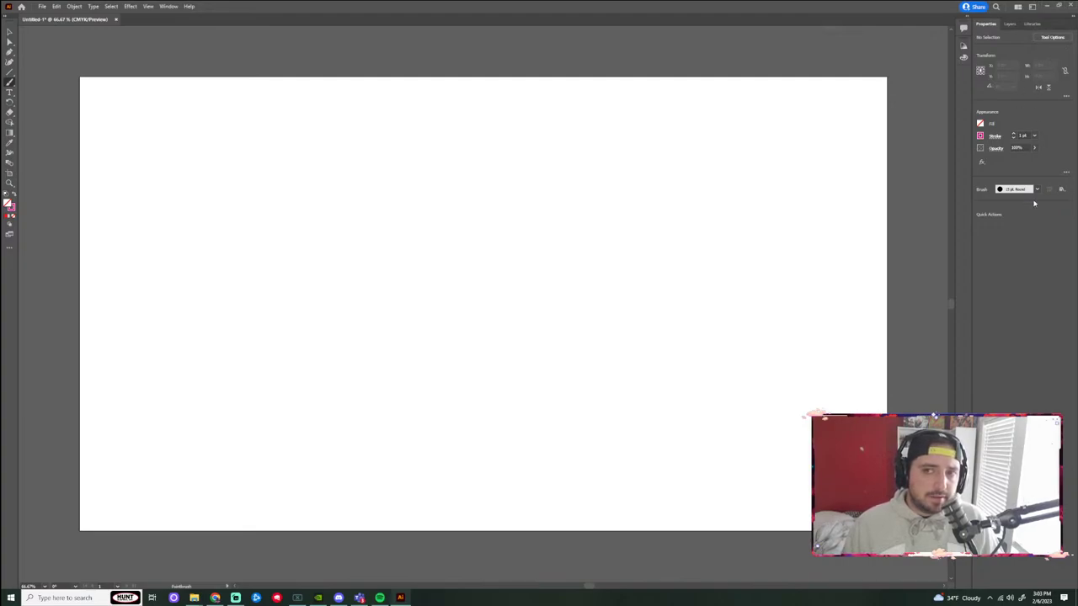
pyautogui.click(1059, 38)
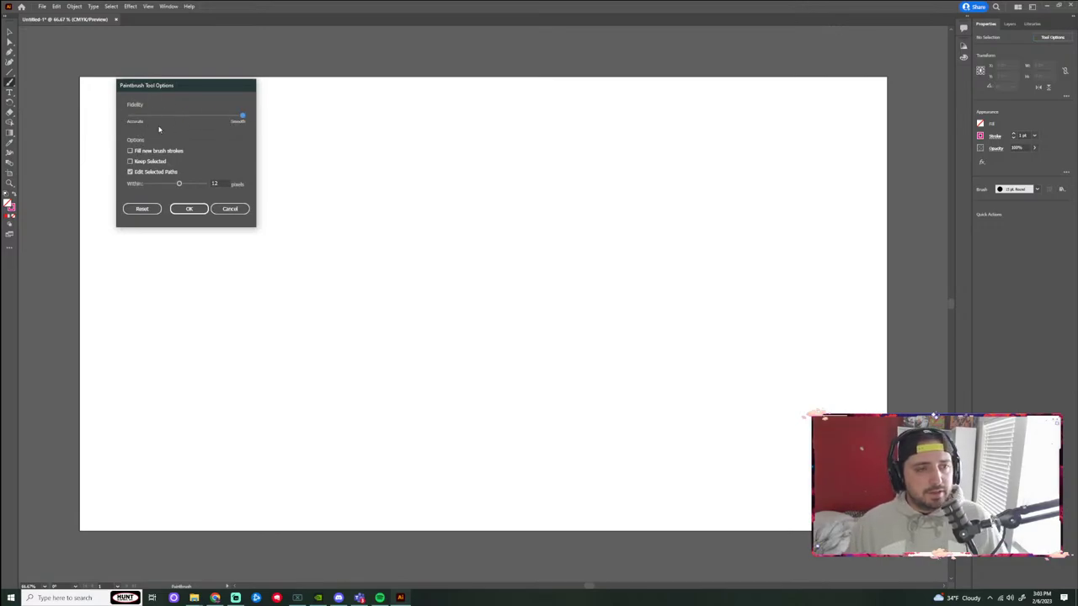
pyautogui.click(132, 121)
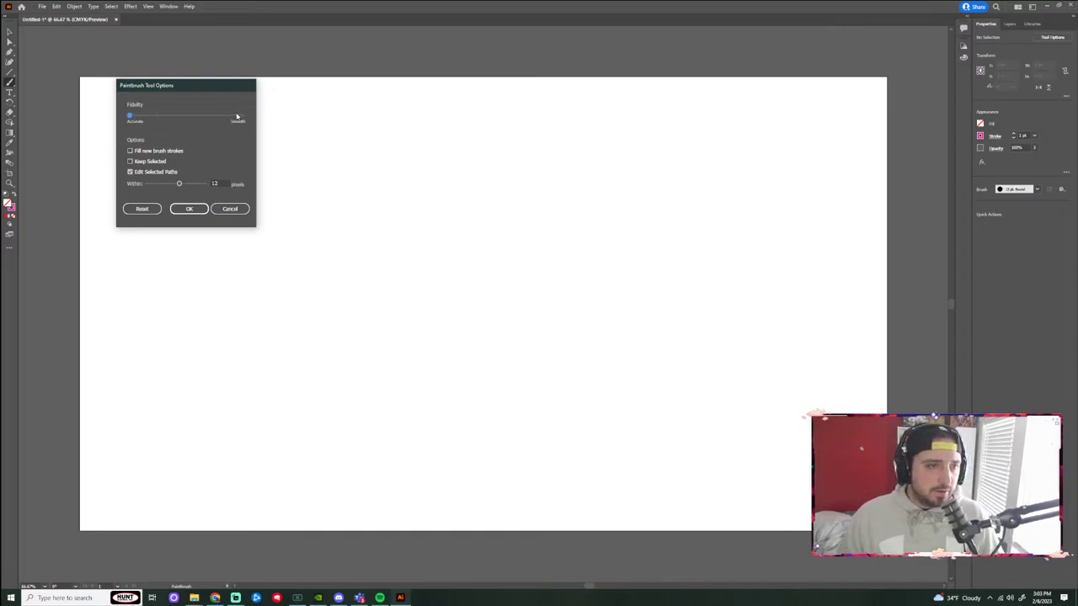
pyautogui.click(214, 117)
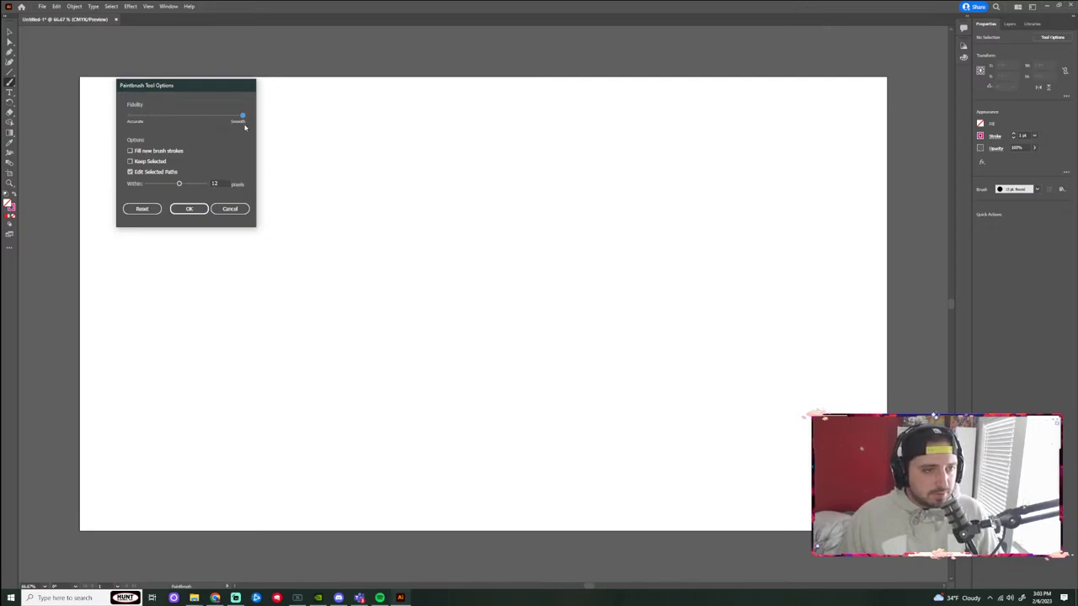
pyautogui.click(189, 209)
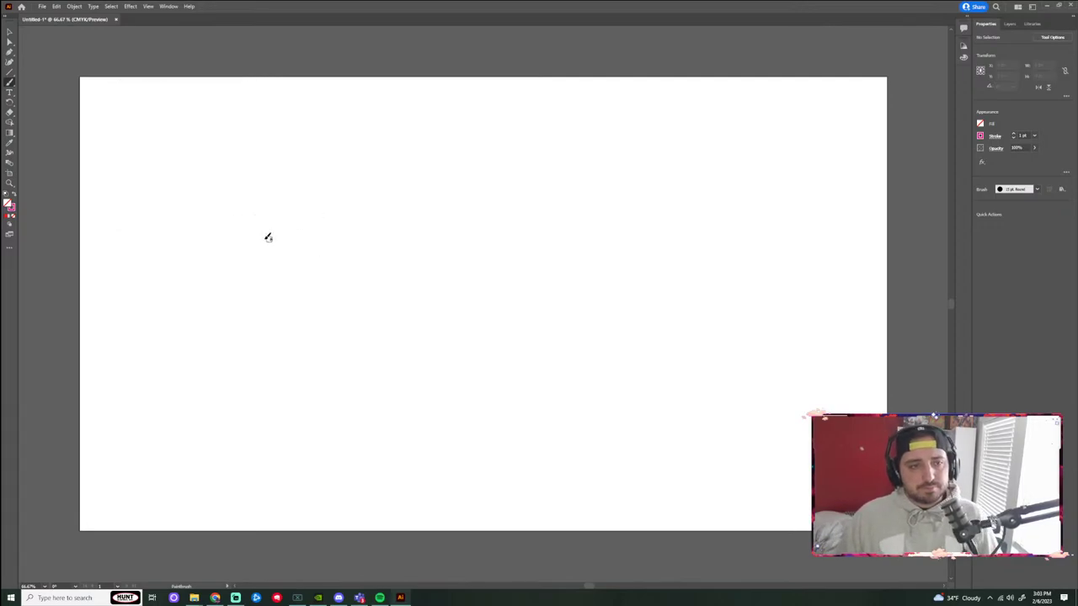
# Paint a series of curvy Paintbrush strokes across the artboard to test the Smooth fidelity, and undo them all.
pyautogui.moveTo(116, 271)
pyautogui.mouseDown()
pyautogui.moveTo(193, 160)
pyautogui.moveTo(590, 397)
pyautogui.mouseUp()
pyautogui.hotkey('ctrl', 'z')
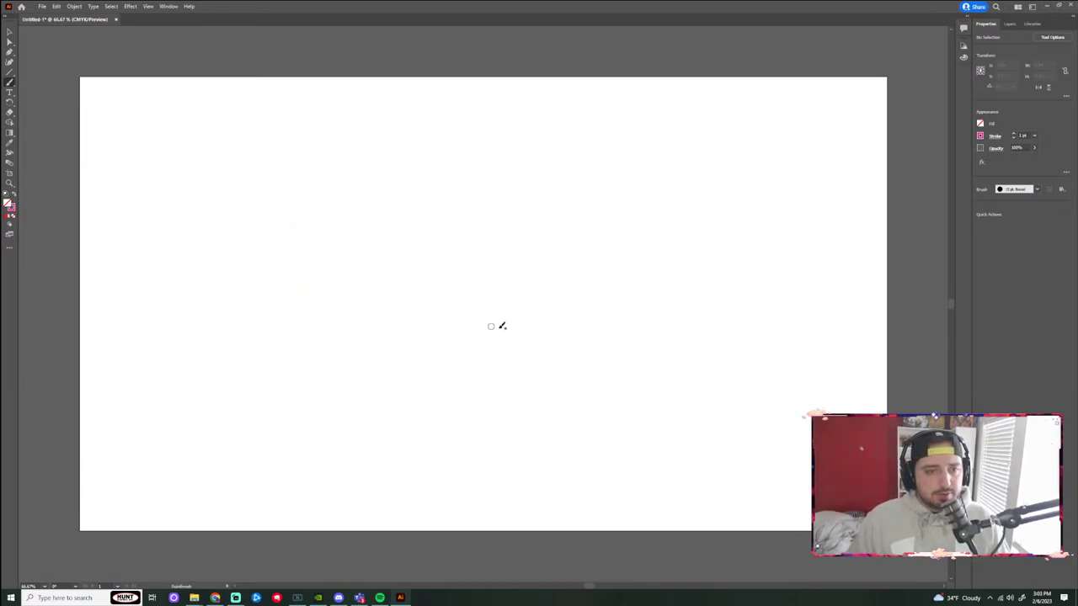
pyautogui.moveTo(470, 359)
pyautogui.mouseDown()
pyautogui.moveTo(337, 151)
pyautogui.moveTo(388, 240)
pyautogui.mouseUp()
pyautogui.hotkey('ctrl', 'z')
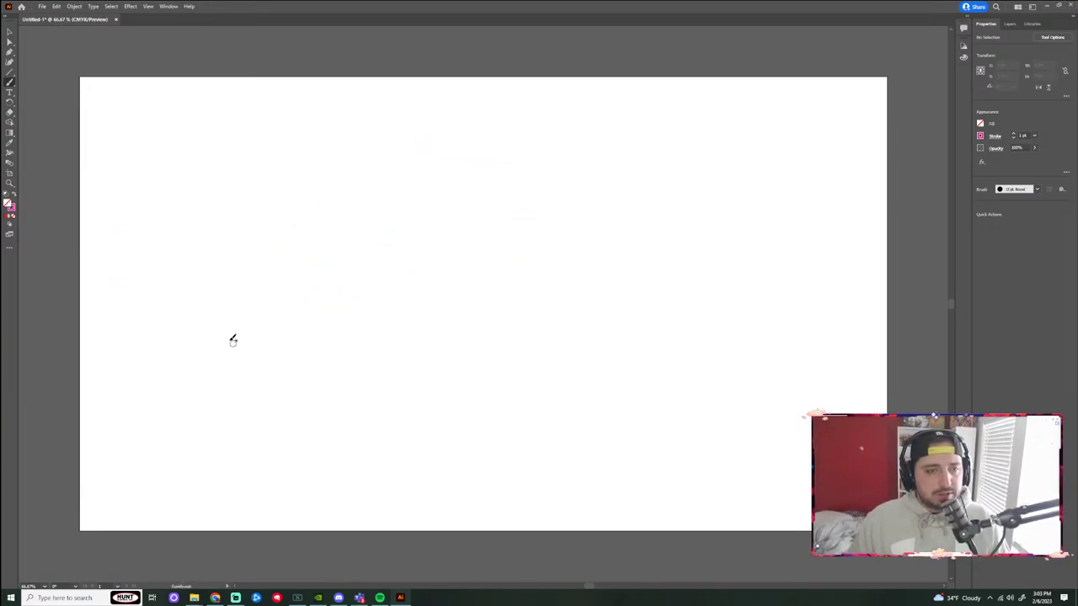
pyautogui.moveTo(202, 319); pyautogui.dragTo(431, 314)
pyautogui.moveTo(434, 275); pyautogui.dragTo(308, 269)
pyautogui.hotkey('ctrl', 'z')
pyautogui.moveTo(394, 366)
pyautogui.mouseDown()
pyautogui.moveTo(349, 331)
pyautogui.moveTo(418, 230)
pyautogui.moveTo(699, 327)
pyautogui.mouseUp()
pyautogui.hotkey('ctrl', 'z')
pyautogui.moveTo(327, 417)
pyautogui.mouseDown()
pyautogui.moveTo(214, 219)
pyautogui.moveTo(771, 464)
pyautogui.mouseUp()
pyautogui.hotkey('ctrl', 'z')
pyautogui.moveTo(782, 277)
pyautogui.mouseDown()
pyautogui.moveTo(449, 277)
pyautogui.moveTo(163, 313)
pyautogui.moveTo(360, 475)
pyautogui.moveTo(644, 500)
pyautogui.moveTo(759, 370)
pyautogui.moveTo(734, 361)
pyautogui.mouseUp()
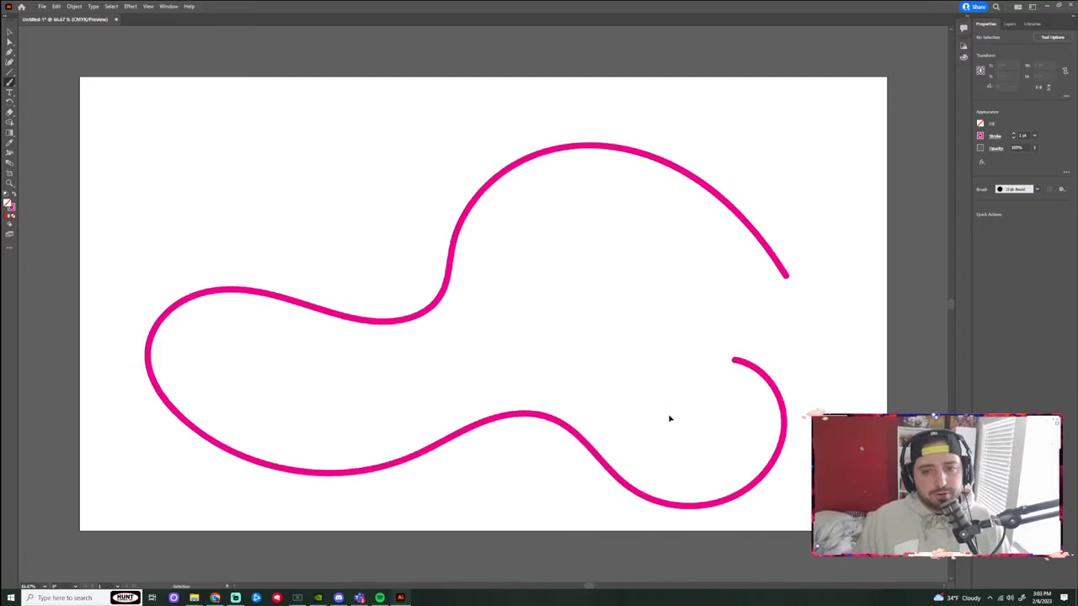
pyautogui.press('z')
pyautogui.hotkey('ctrl', 'z')
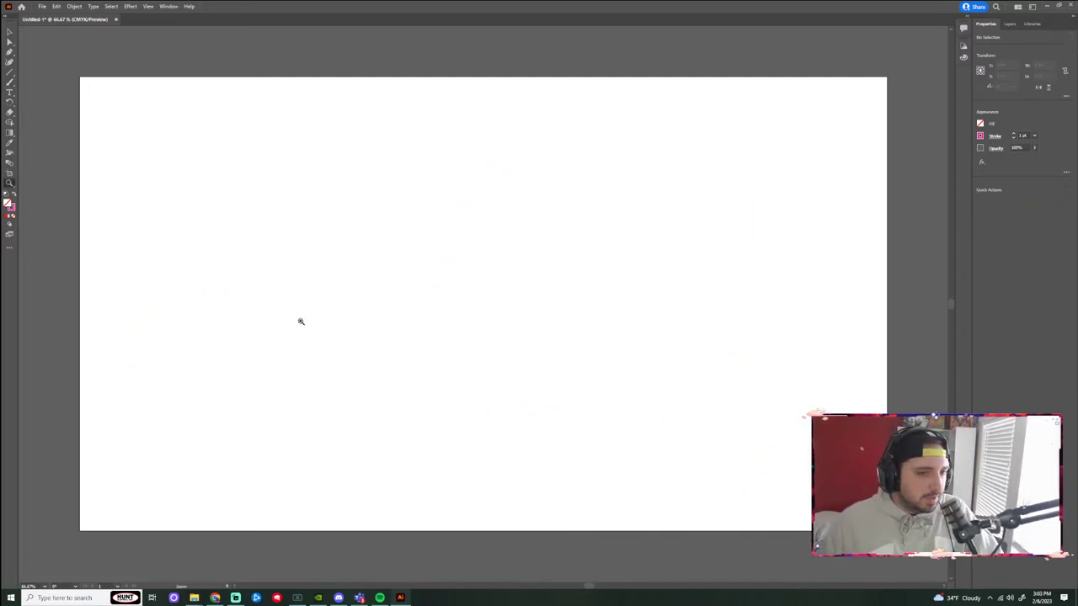
# Paint an M-shaped wavy Paintbrush stroke and trace a second one from its starting end, undoing both.
pyautogui.press('b')
pyautogui.moveTo(309, 319)
pyautogui.mouseDown()
pyautogui.moveTo(388, 216)
pyautogui.moveTo(547, 343)
pyautogui.mouseUp()
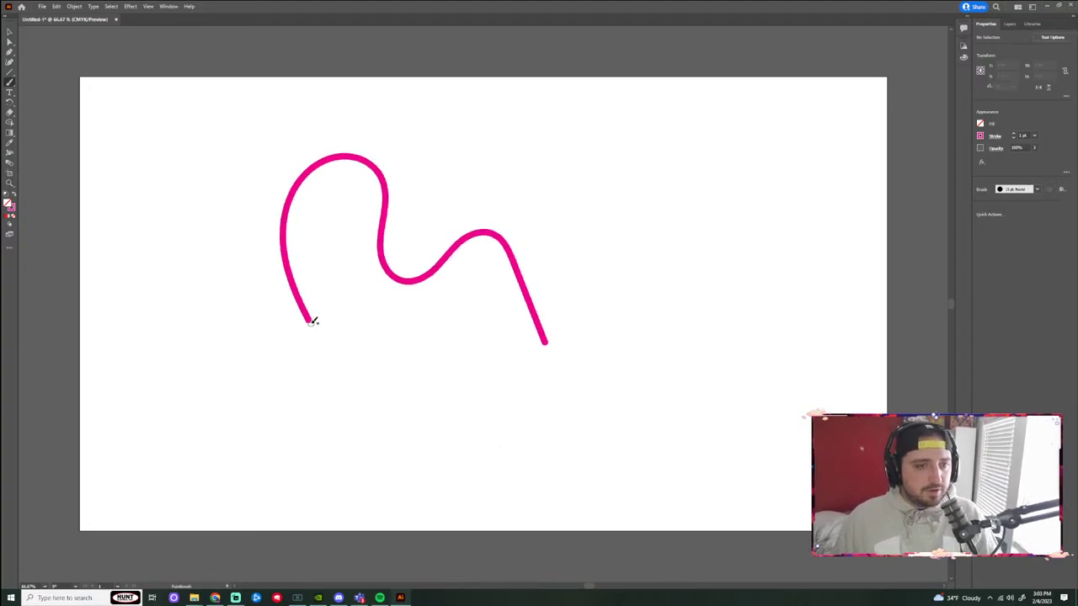
pyautogui.moveTo(311, 318)
pyautogui.mouseDown()
pyautogui.moveTo(512, 377)
pyautogui.moveTo(594, 354)
pyautogui.mouseUp()
pyautogui.hotkey('ctrl', 'z')
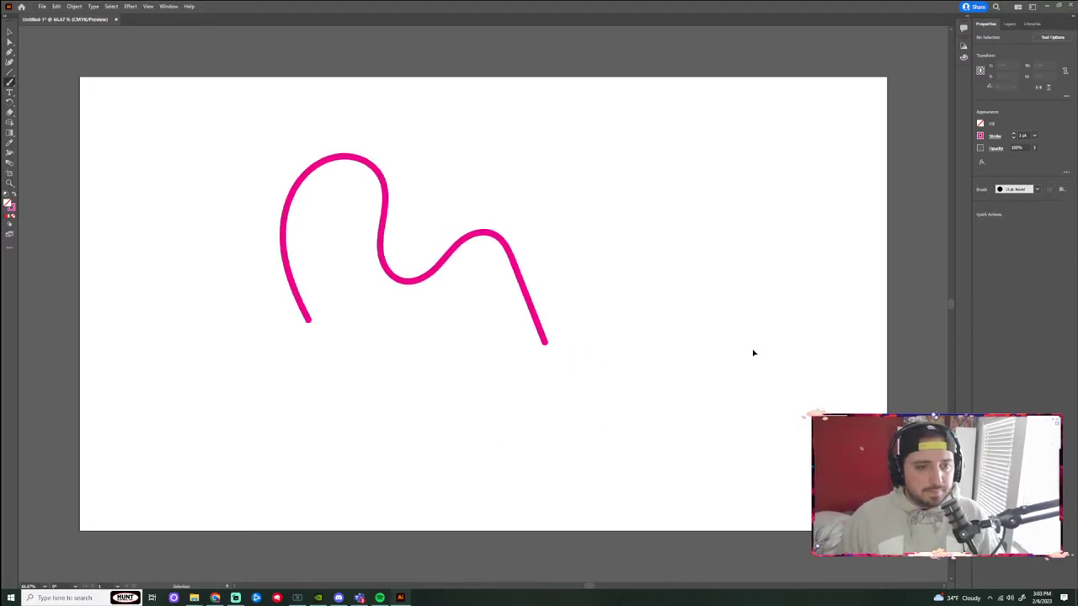
pyautogui.hotkey('ctrl', 'z')
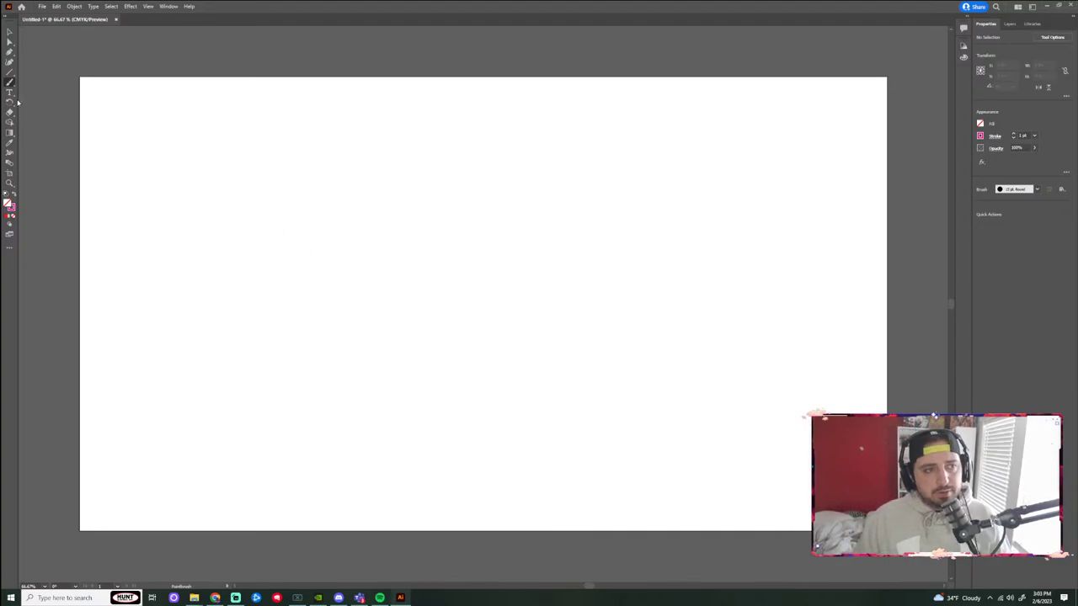
# Draw a text area about 896 x 586 px with the Type tool, delete its placeholder text, and leave text editing.
pyautogui.press('t')
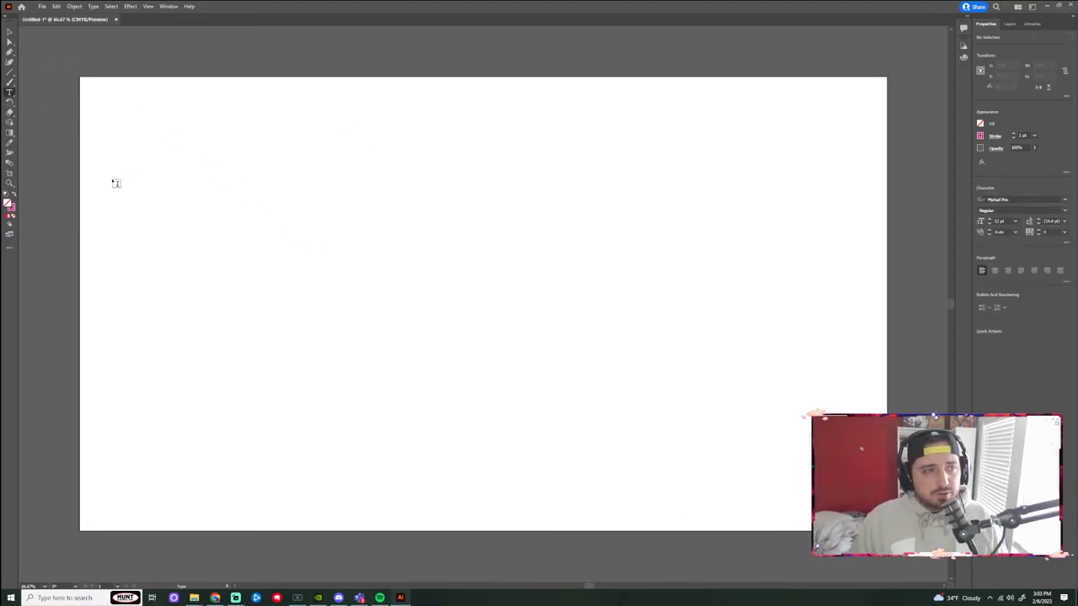
pyautogui.moveTo(210, 126); pyautogui.dragTo(588, 373)
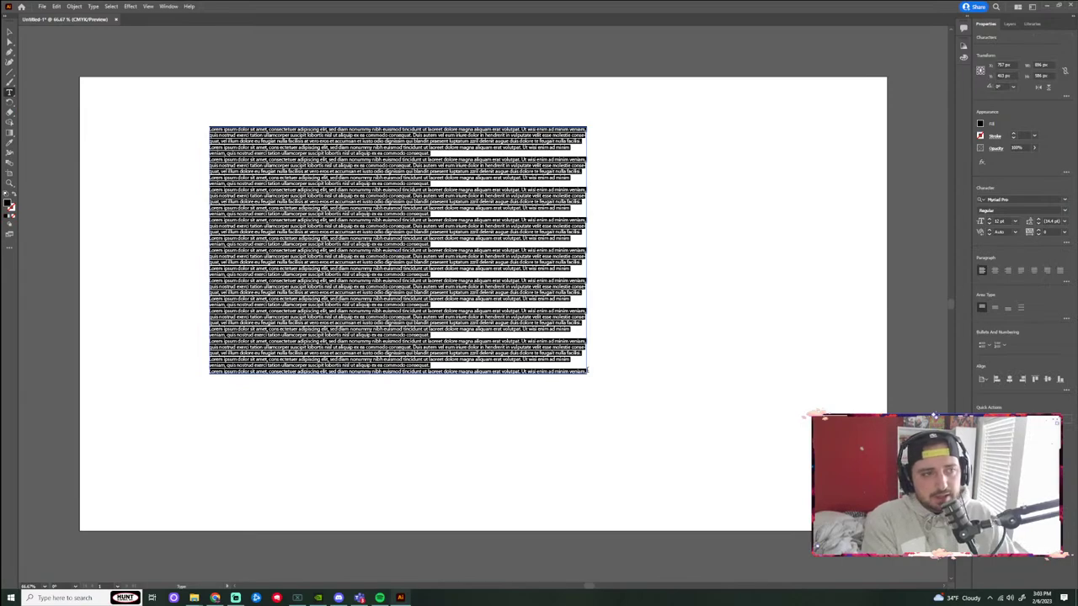
pyautogui.press('Delete')
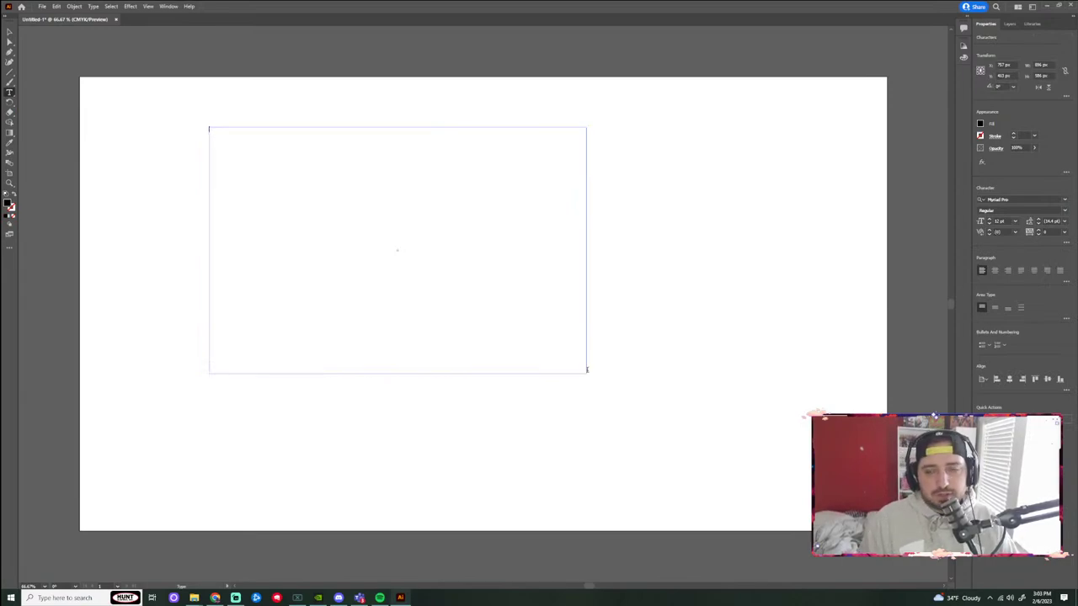
pyautogui.press('Escape')
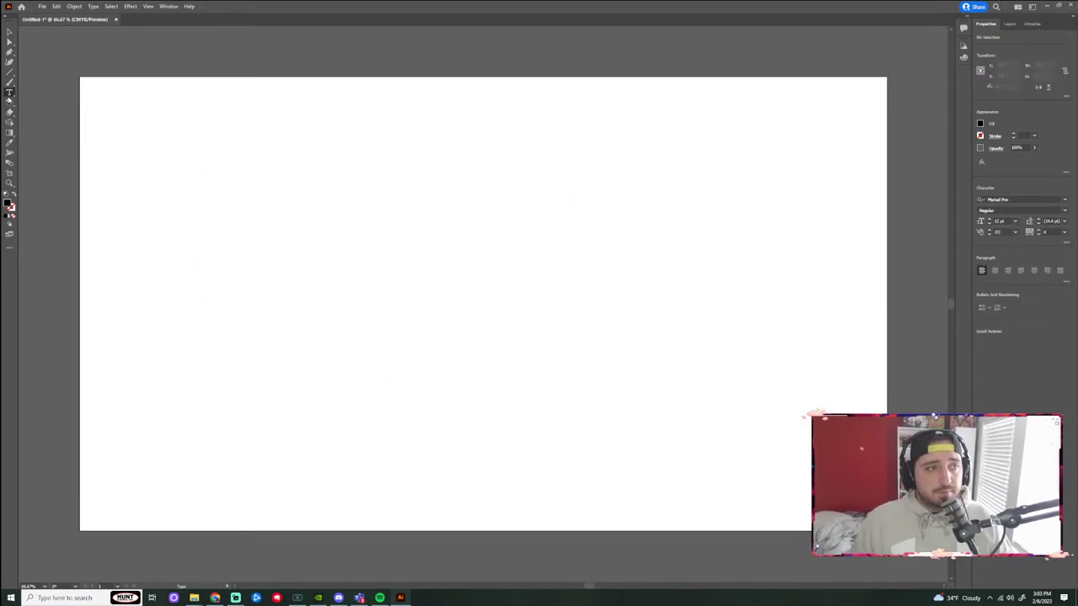
pyautogui.click(9, 93)
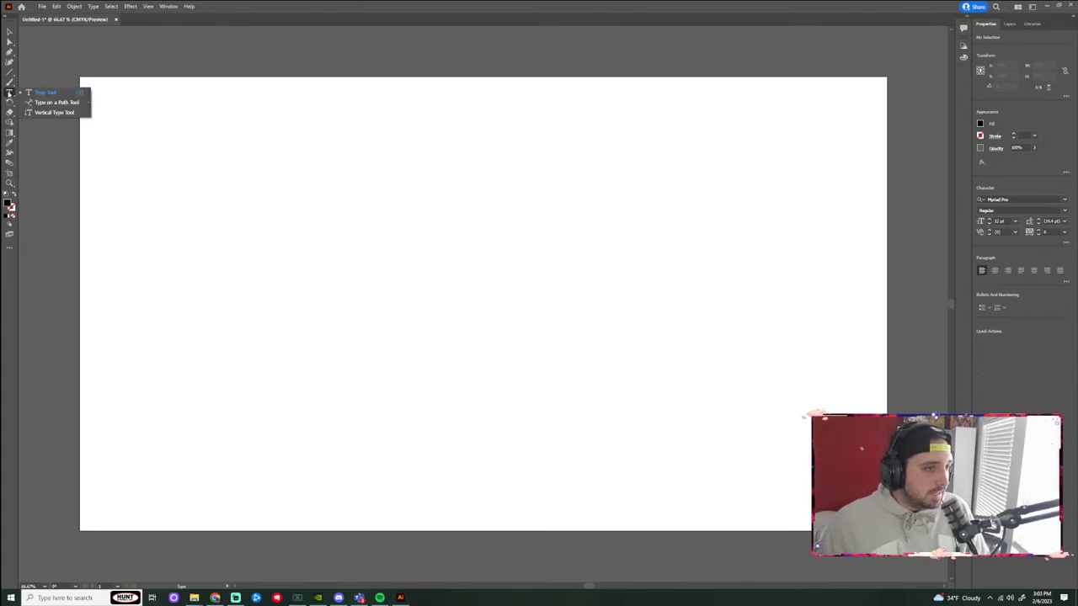
pyautogui.click(54, 102)
pyautogui.click(9, 52)
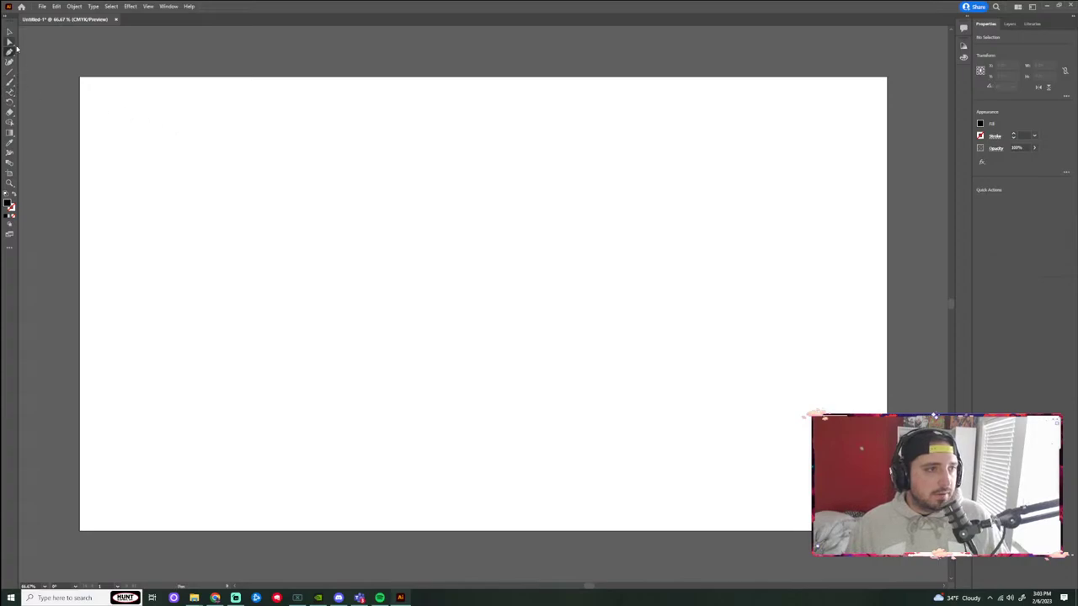
pyautogui.click(9, 82)
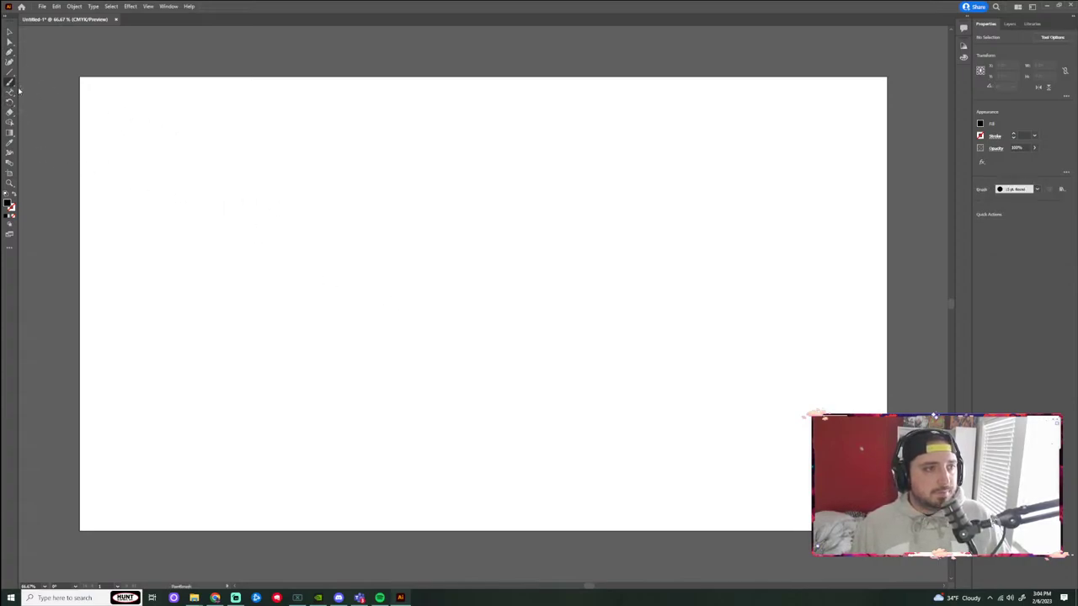
pyautogui.click(10, 92)
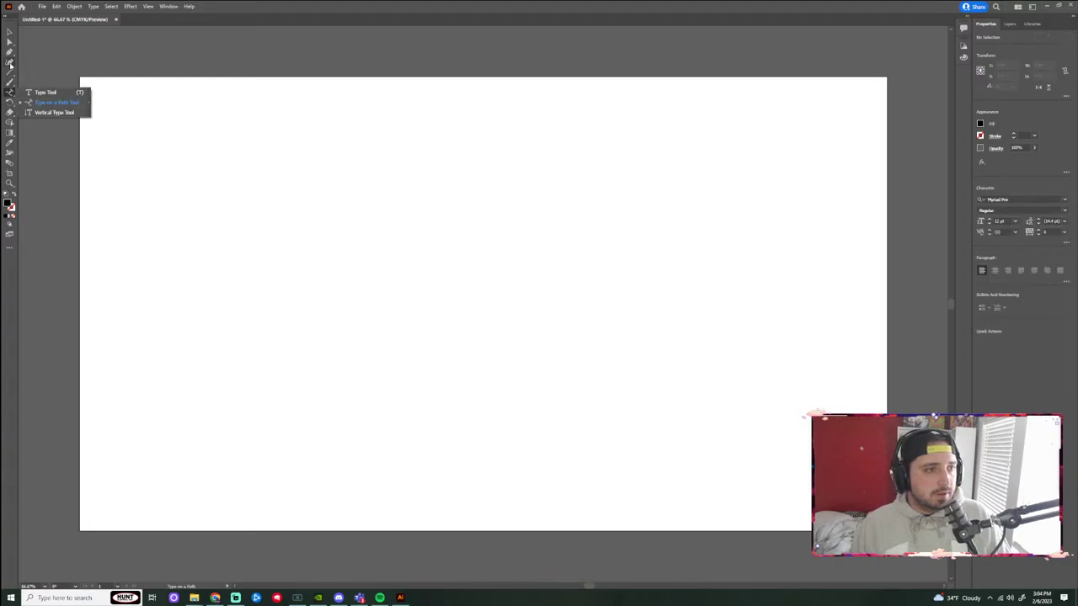
# Draw a circle about 572 px in diameter near the artboard's centre and give it a black stroke and no fill.
pyautogui.moveTo(9, 72); pyautogui.dragTo(50, 93)
pyautogui.moveTo(366, 203); pyautogui.dragTo(607, 443)
pyautogui.click(979, 136)
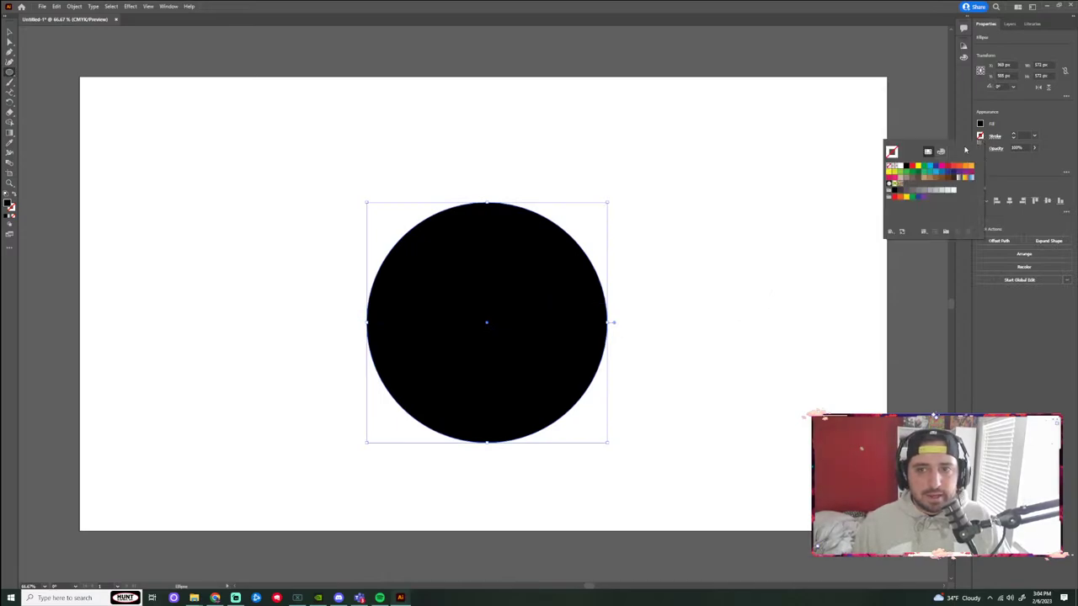
pyautogui.click(980, 124)
pyautogui.click(980, 125)
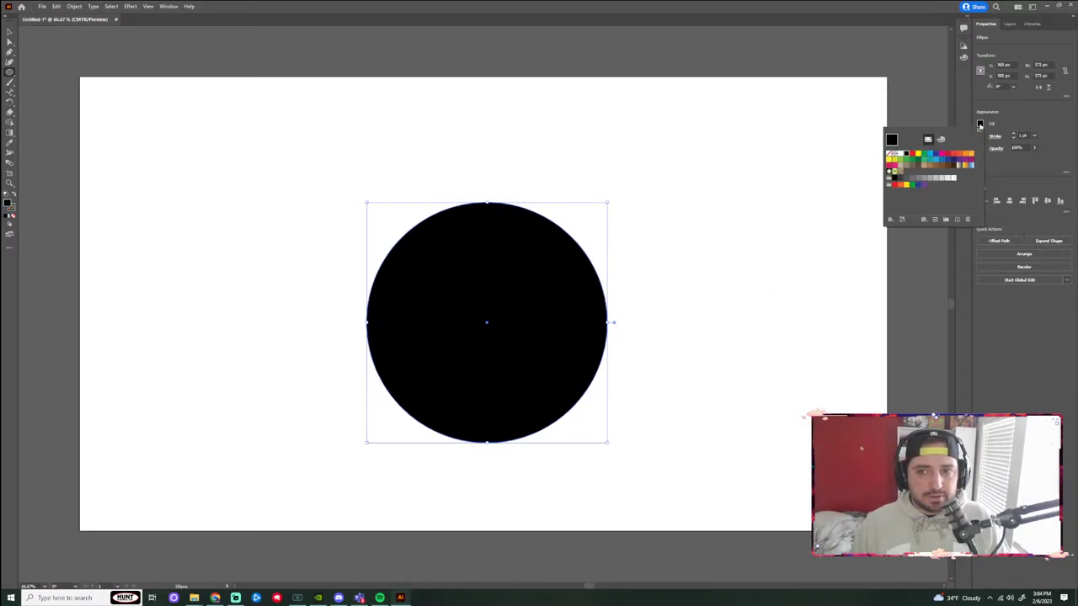
pyautogui.click(889, 154)
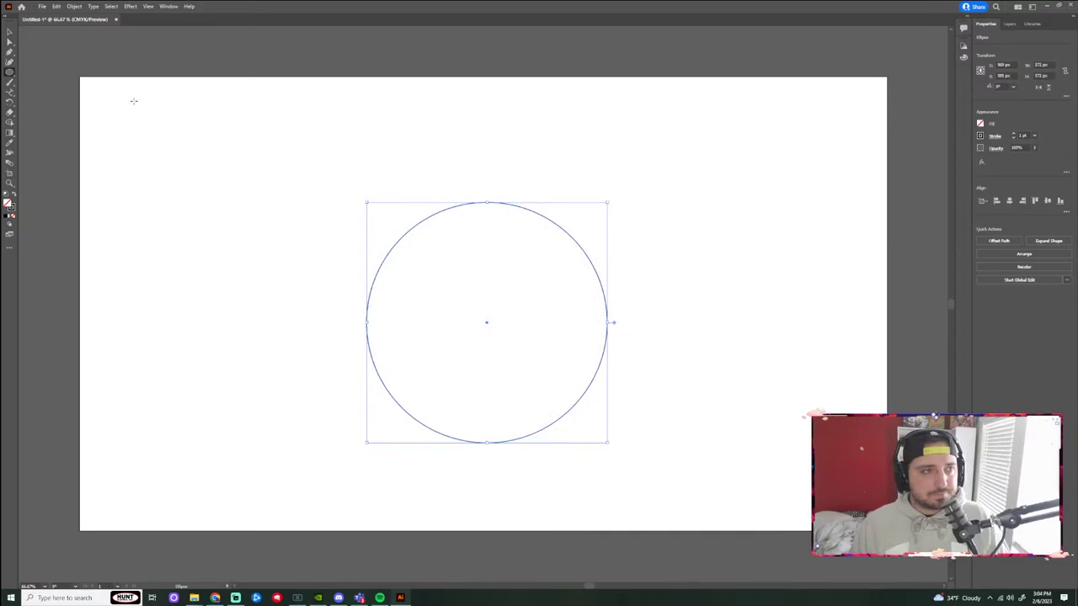
# Move the circle up about 100 px with the Selection tool and deselect it.
pyautogui.click(10, 34)
pyautogui.moveTo(496, 204); pyautogui.dragTo(497, 168)
pyautogui.click(685, 252)
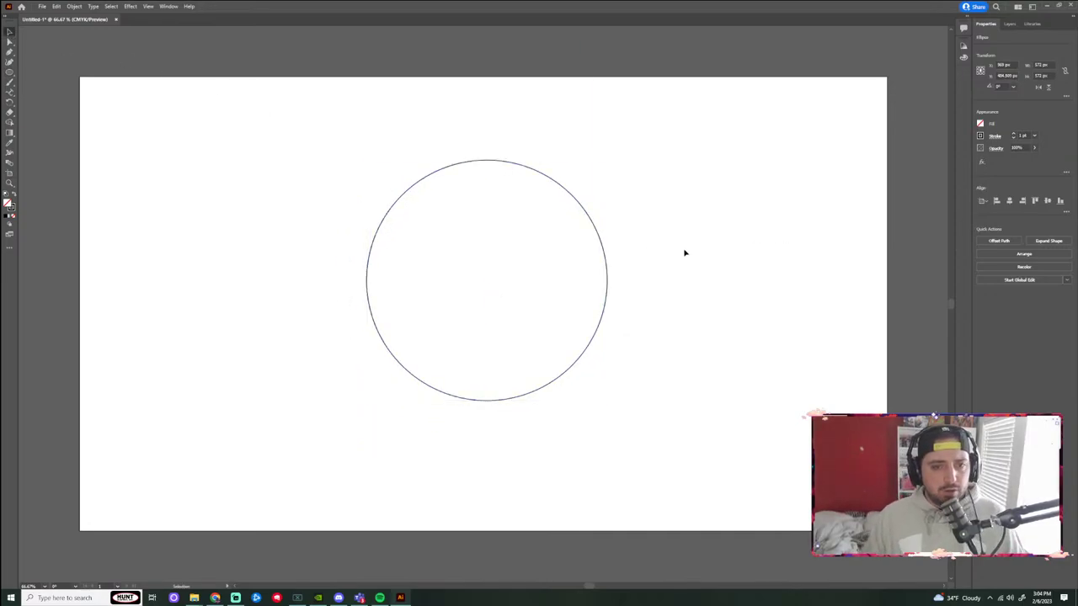
# Add random filler letters at 48 pt along the circle's outline with the Type on a Path tool, starting near its top.
pyautogui.click(11, 92)
pyautogui.click(55, 102)
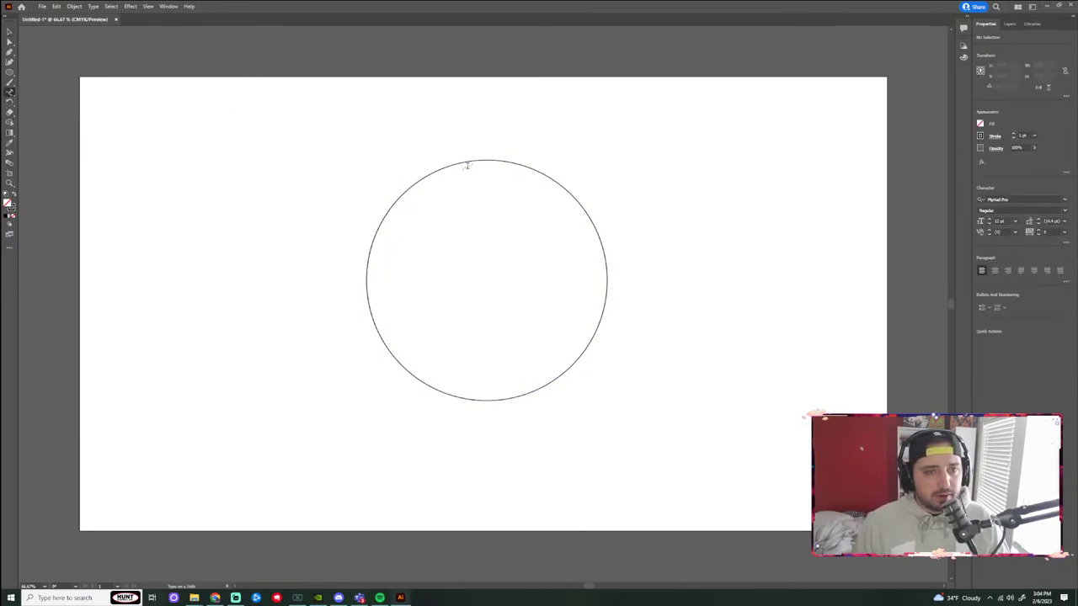
pyautogui.click(467, 161)
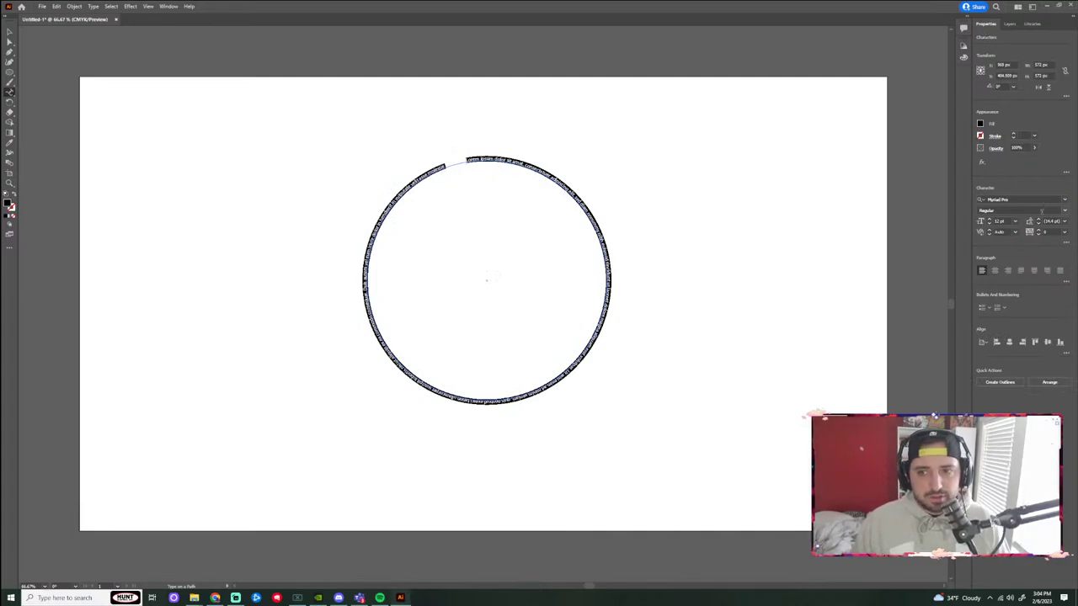
pyautogui.click(1015, 220)
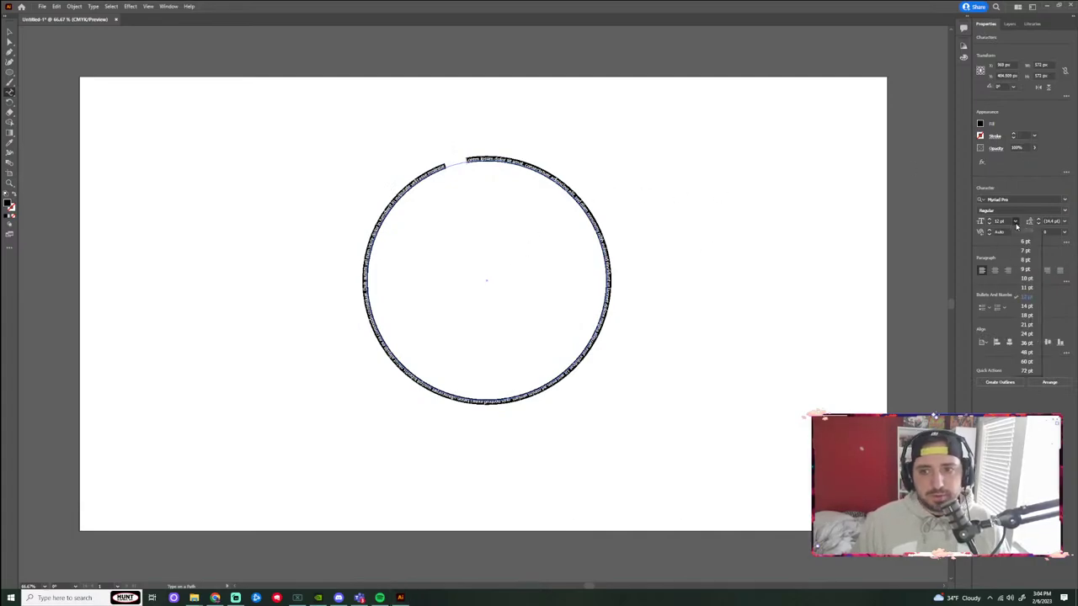
pyautogui.click(1034, 352)
pyautogui.write('gfjlakdj')
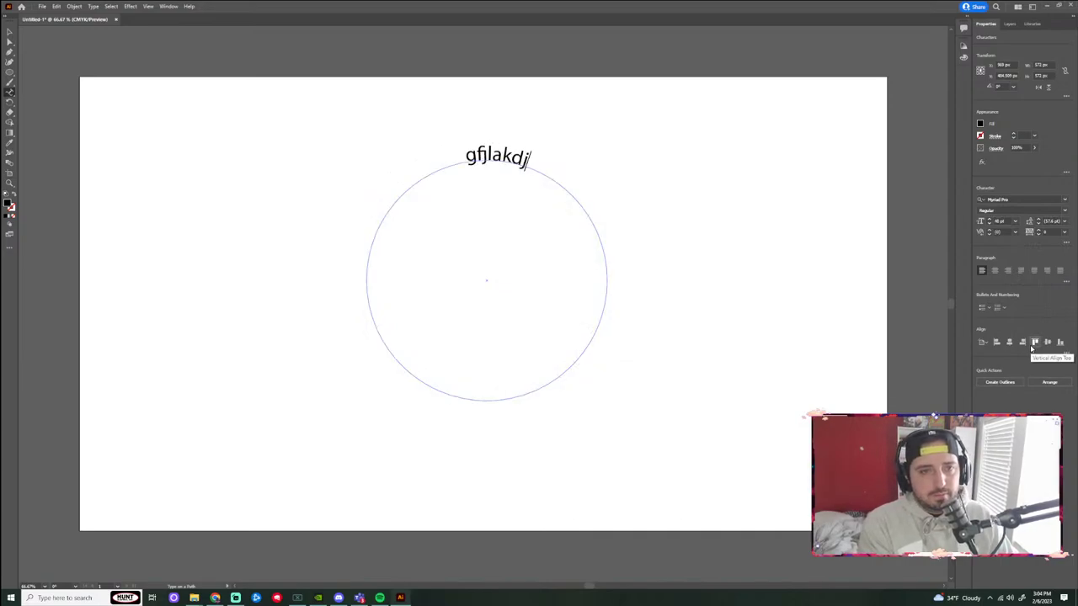
pyautogui.write('f;lakdf;laksdjf;laksdjflasjdfl;aksdjflsdlfksjdlfksjdf')
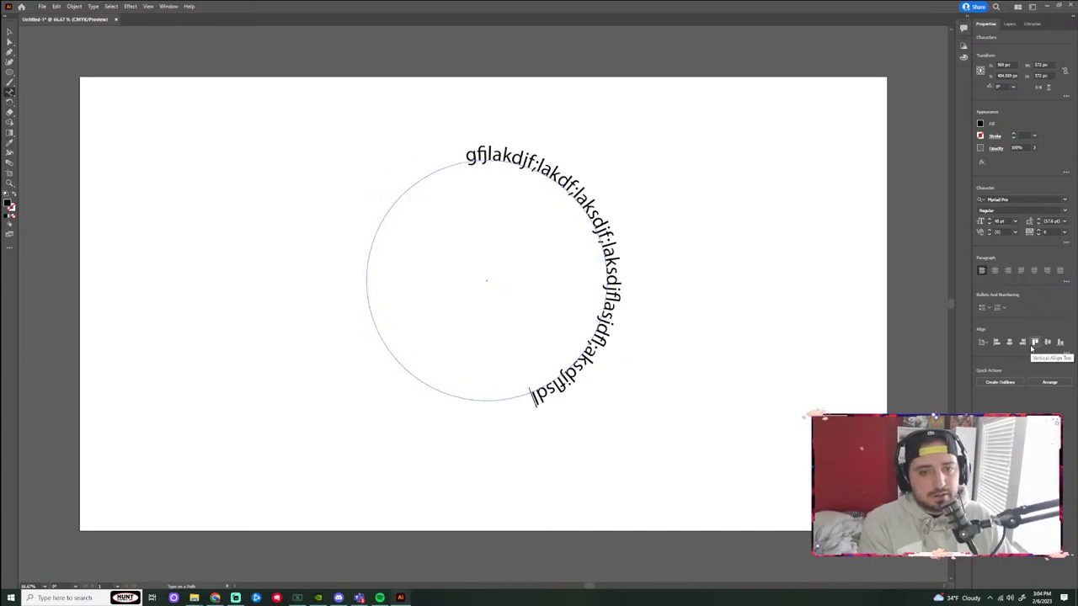
# Delete all the filler letters from the circle's path and leave text editing with nothing selected.
pyautogui.press('BackSpace')
pyautogui.press('BackSpace')
pyautogui.press('BackSpace')
pyautogui.press('BackSpace')
pyautogui.press('BackSpace')
pyautogui.press('BackSpace')
pyautogui.press('BackSpace')
pyautogui.press('BackSpace')
pyautogui.press('BackSpace')
pyautogui.press('BackSpace')
pyautogui.press('BackSpace')
pyautogui.press('BackSpace')
pyautogui.press('BackSpace')
pyautogui.press('BackSpace')
pyautogui.press('BackSpace')
pyautogui.press('BackSpace')
pyautogui.press('BackSpace')
pyautogui.press('BackSpace')
pyautogui.press('BackSpace')
pyautogui.press('BackSpace')
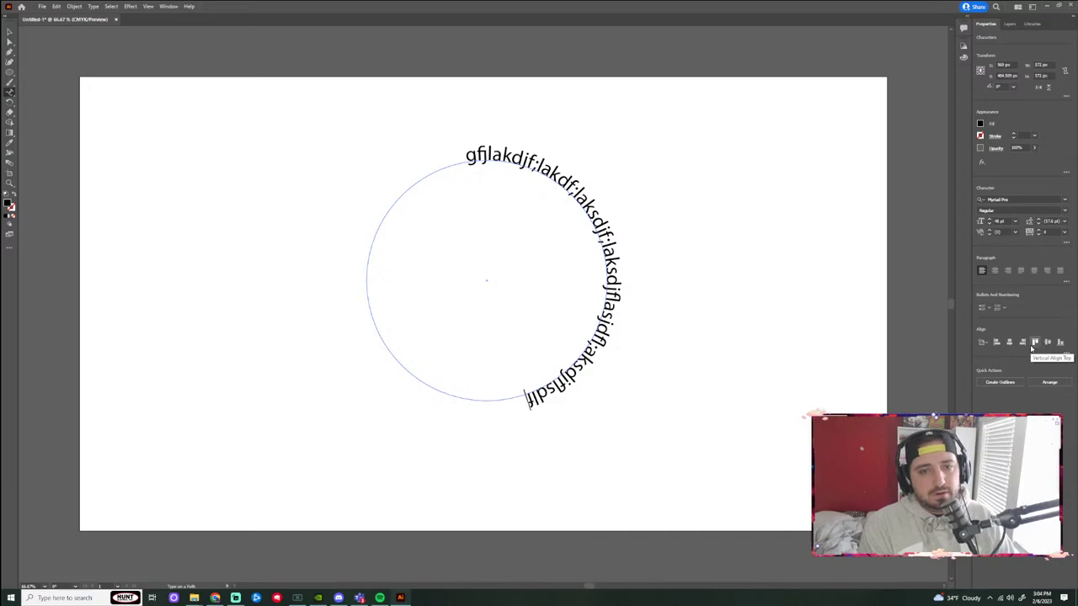
pyautogui.press('BackSpace')
pyautogui.press('BackSpace')
pyautogui.press('BackSpace')
pyautogui.press('BackSpace')
pyautogui.press('BackSpace')
pyautogui.press('BackSpace')
pyautogui.press('BackSpace')
pyautogui.press('BackSpace')
pyautogui.press('BackSpace')
pyautogui.press('BackSpace')
pyautogui.press('BackSpace')
pyautogui.press('BackSpace')
pyautogui.press('BackSpace')
pyautogui.press('BackSpace')
pyautogui.press('BackSpace')
pyautogui.press('BackSpace')
pyautogui.press('BackSpace')
pyautogui.press('BackSpace')
pyautogui.press('BackSpace')
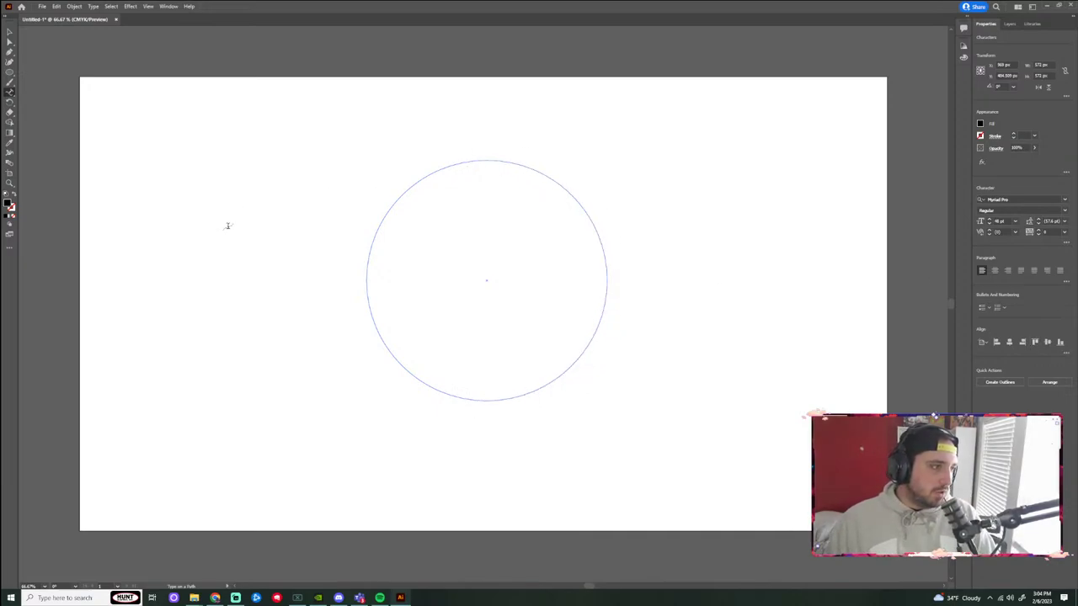
pyautogui.press('Escape')
pyautogui.click(527, 199)
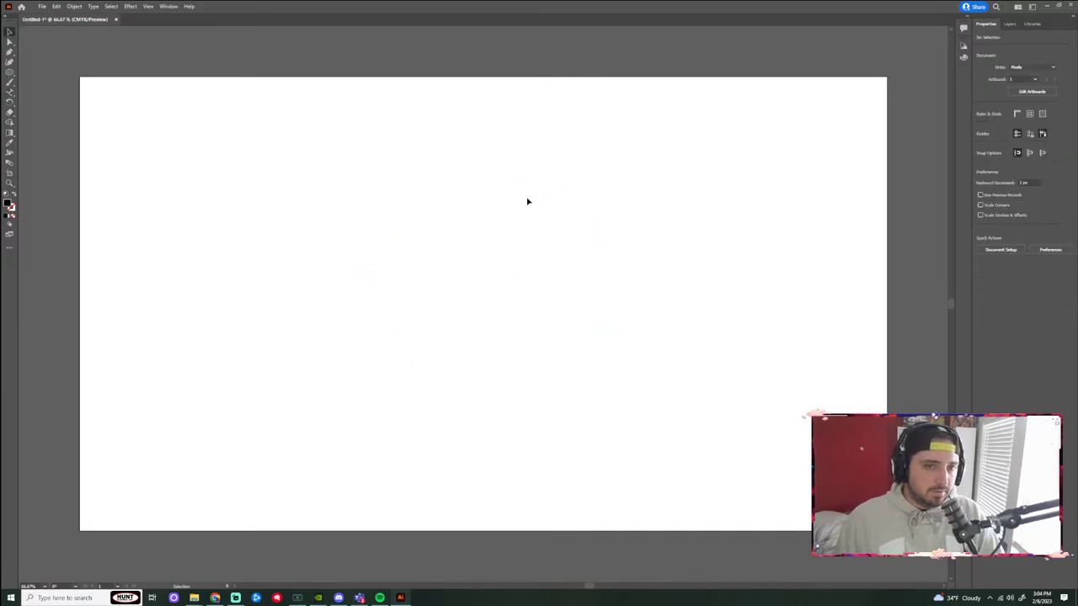
pyautogui.click(564, 185)
pyautogui.click(562, 188)
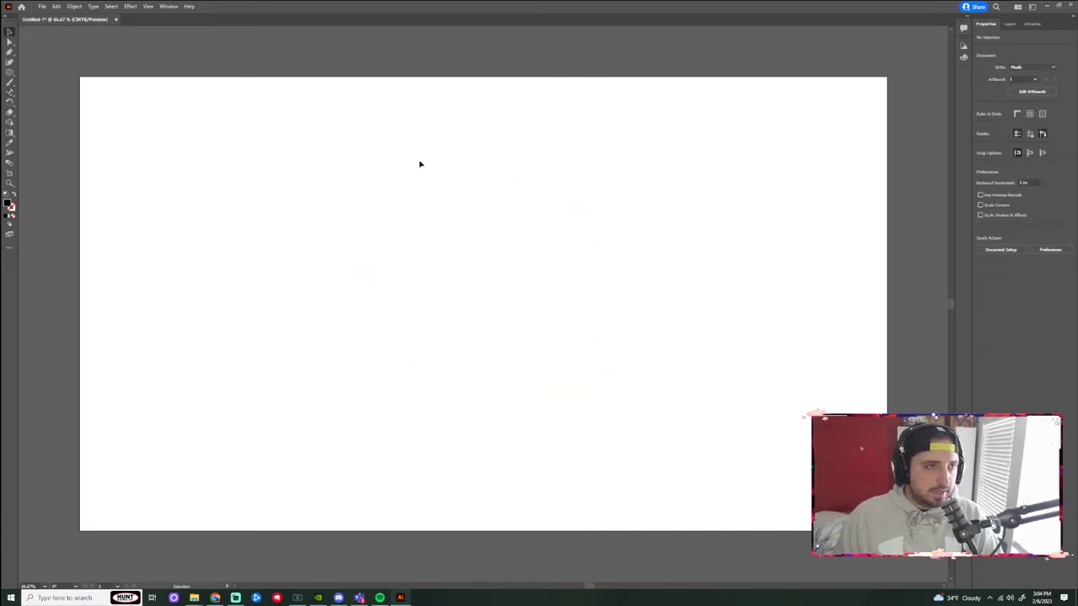
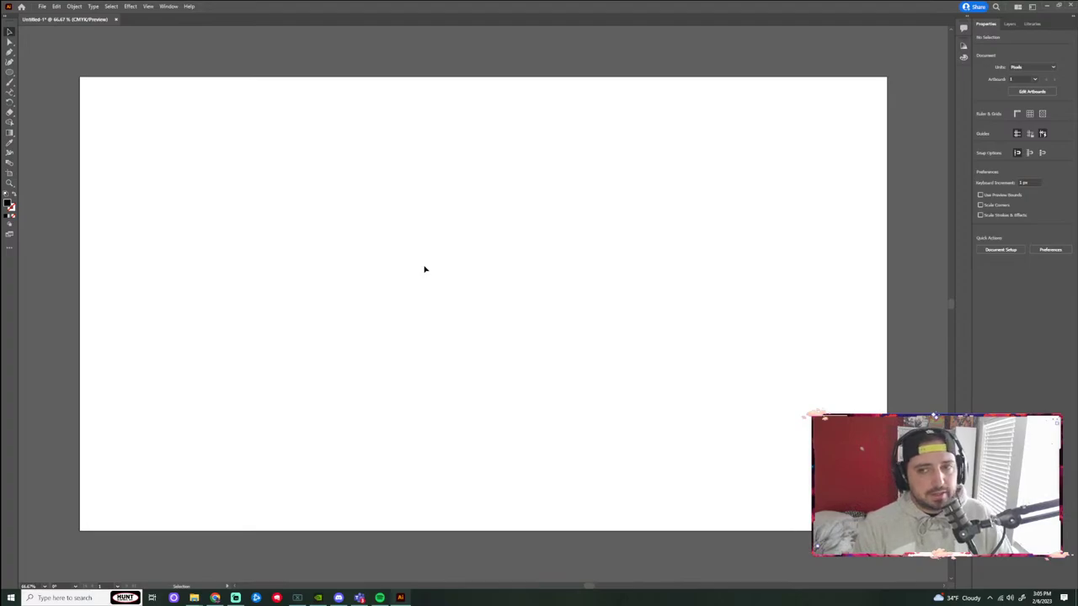
pyautogui.click(9, 94)
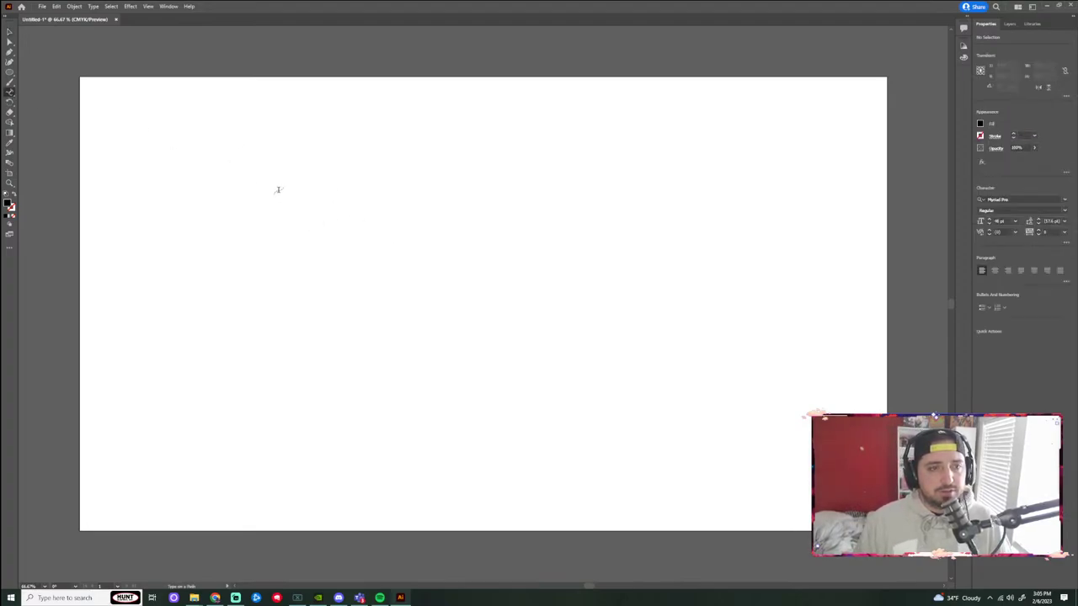
pyautogui.click(185, 149)
pyautogui.click(601, 312)
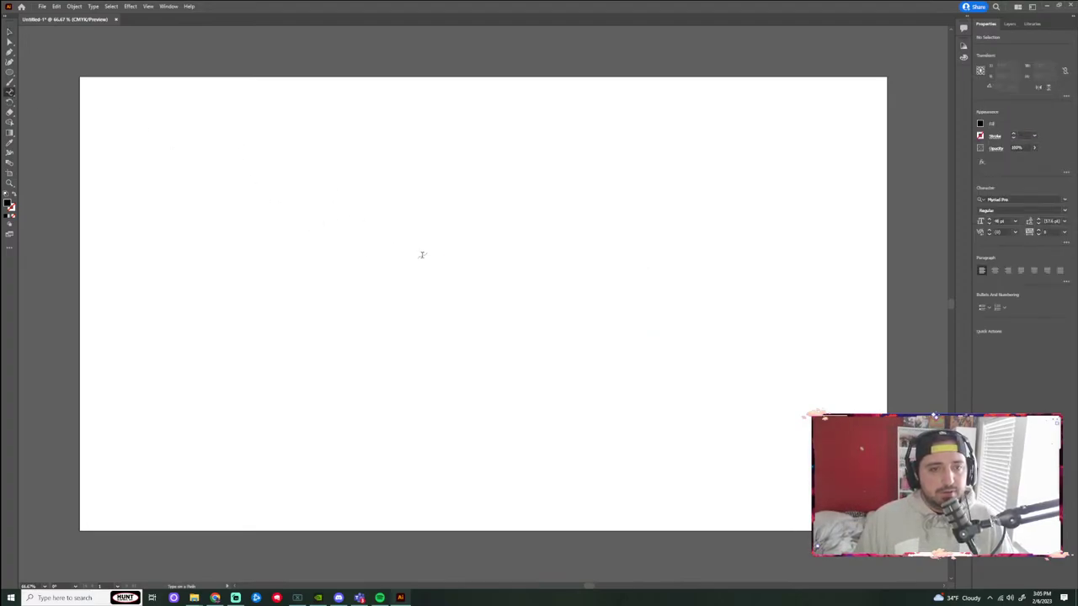
pyautogui.click(366, 230)
pyautogui.click(621, 311)
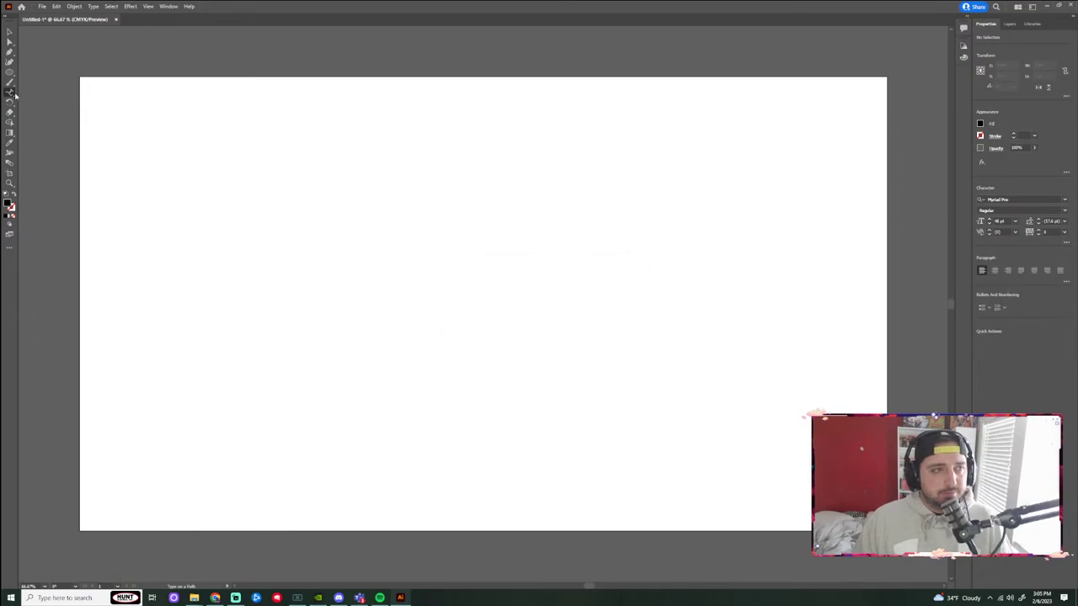
# Draw an area type frame about 1310 x 736 px across the artboard with the Type tool and set its leading to 200 pt.
pyautogui.moveTo(13, 96); pyautogui.dragTo(41, 92)
pyautogui.moveTo(197, 160); pyautogui.dragTo(747, 469)
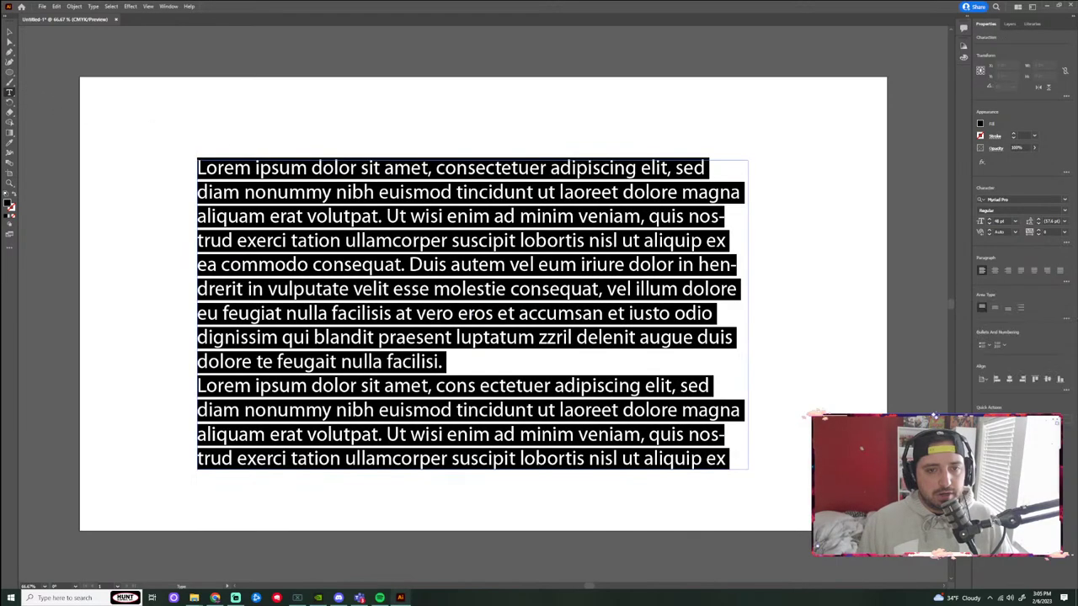
pyautogui.click(1064, 222)
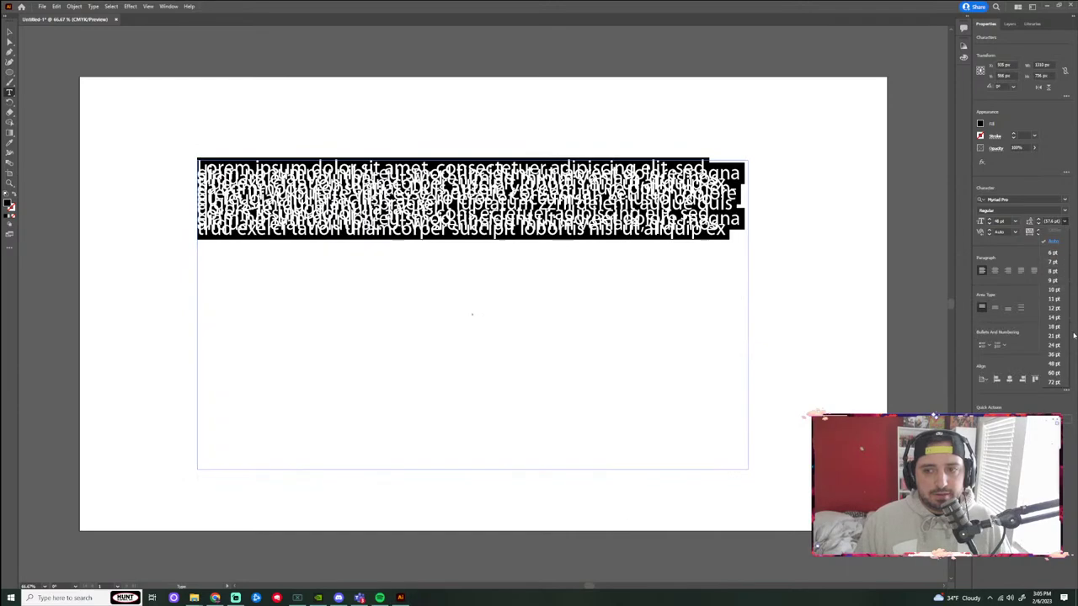
pyautogui.click(1057, 222)
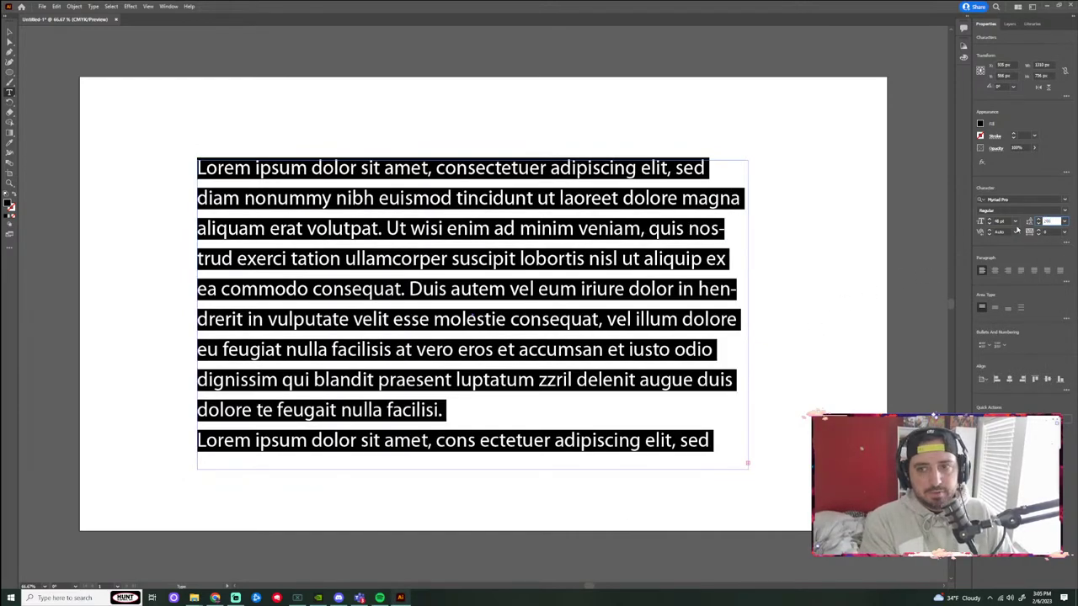
pyautogui.write('200')
pyautogui.press('Return')
# Replace the frame's placeholder text with GAME LOGO in capitals and leave text editing.
pyautogui.write('game')
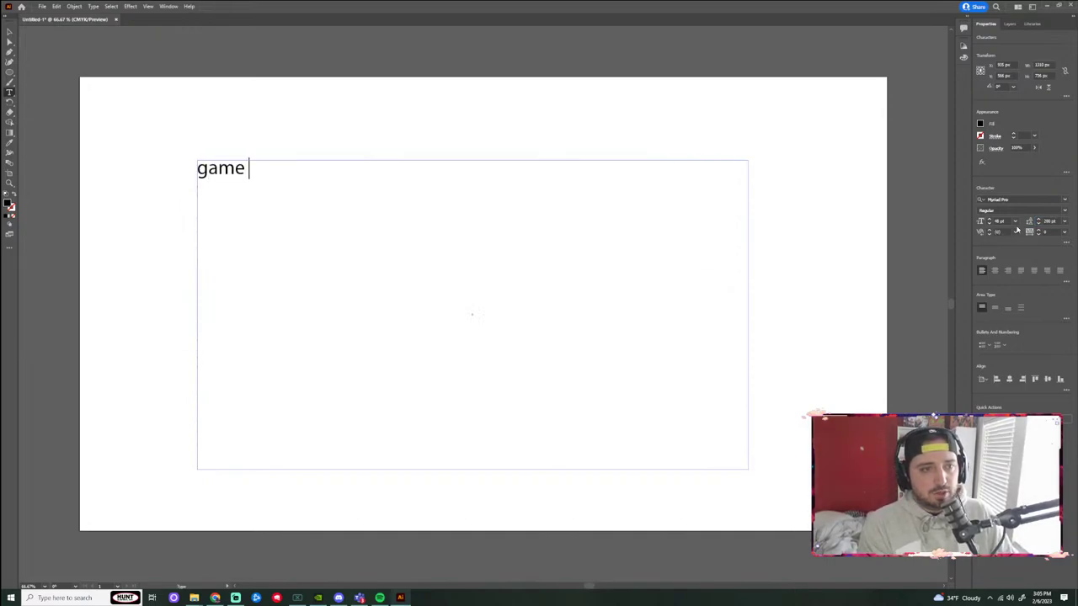
pyautogui.write(' logo')
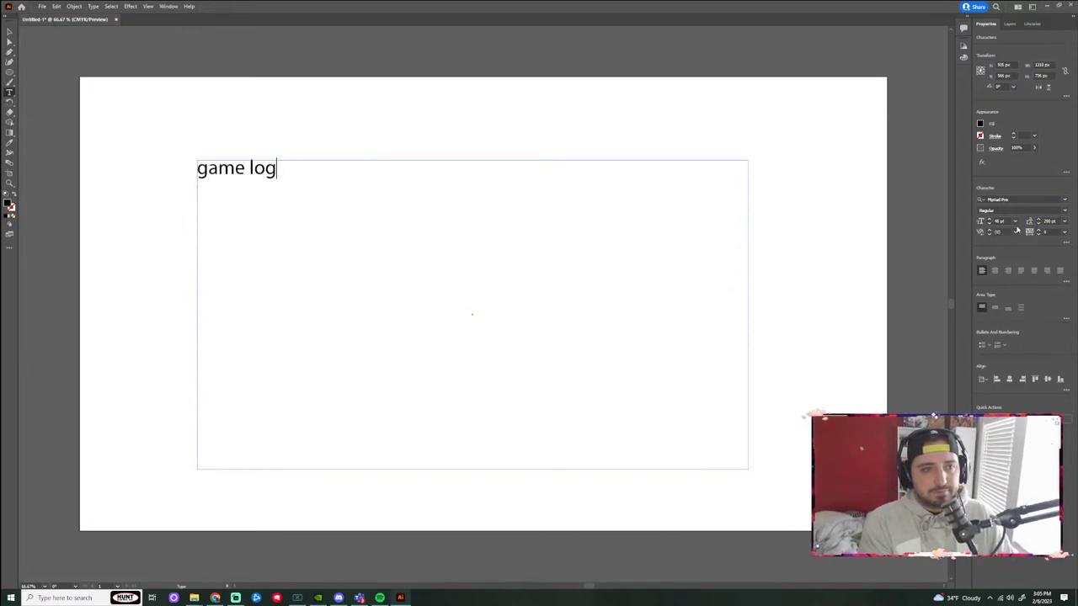
pyautogui.press('BackSpace')
pyautogui.press('BackSpace')
pyautogui.press('BackSpace')
pyautogui.press('BackSpace')
pyautogui.press('BackSpace')
pyautogui.press('BackSpace')
pyautogui.press('BackSpace')
pyautogui.press('BackSpace')
pyautogui.write('GAME LO')
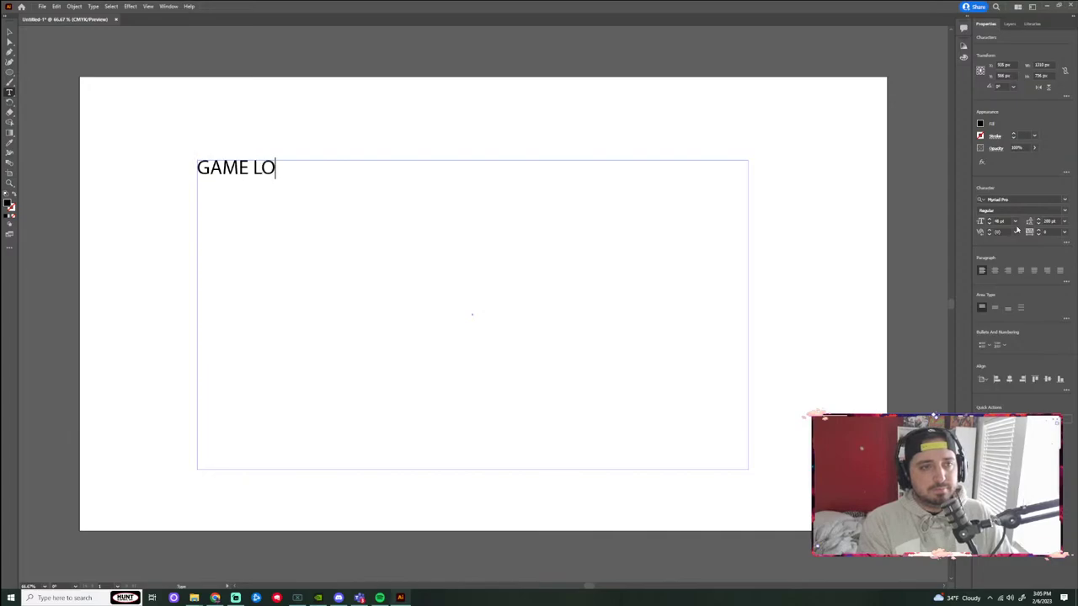
pyautogui.write('GO')
pyautogui.press('Escape')
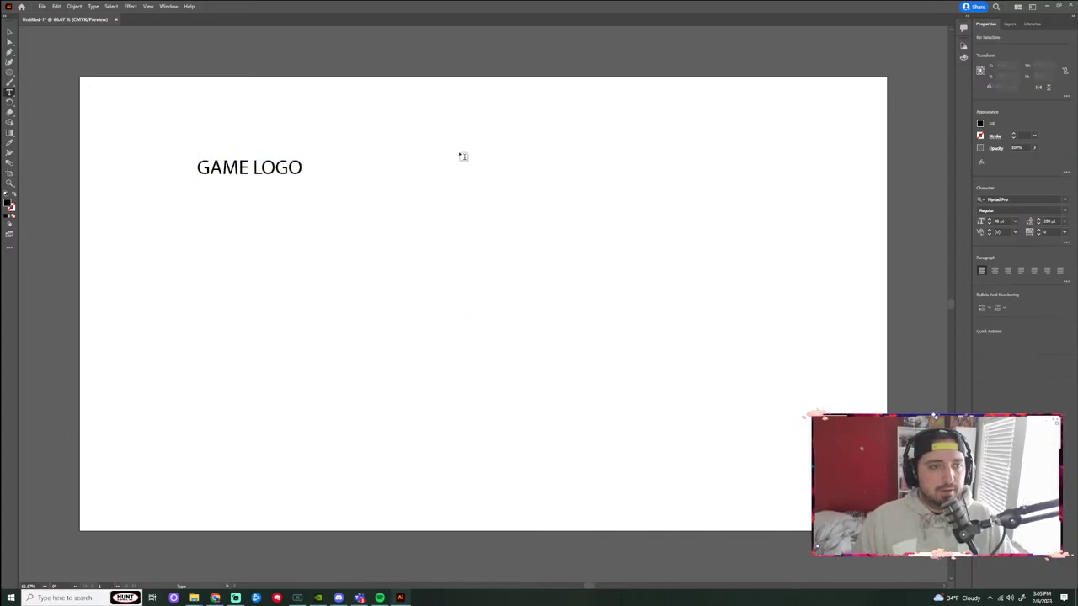
# Select all of the GAME LOGO text and set its leading to 1000 pt.
pyautogui.press('v')
pyautogui.click(270, 184)
pyautogui.doubleClick(290, 174)
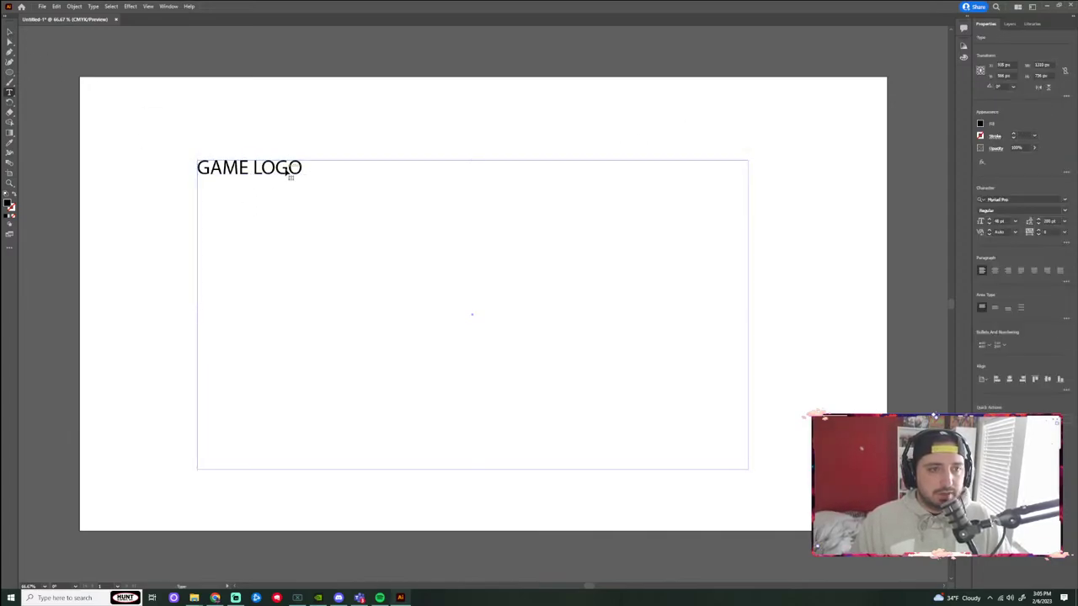
pyautogui.hotkey('ctrl', 'a')
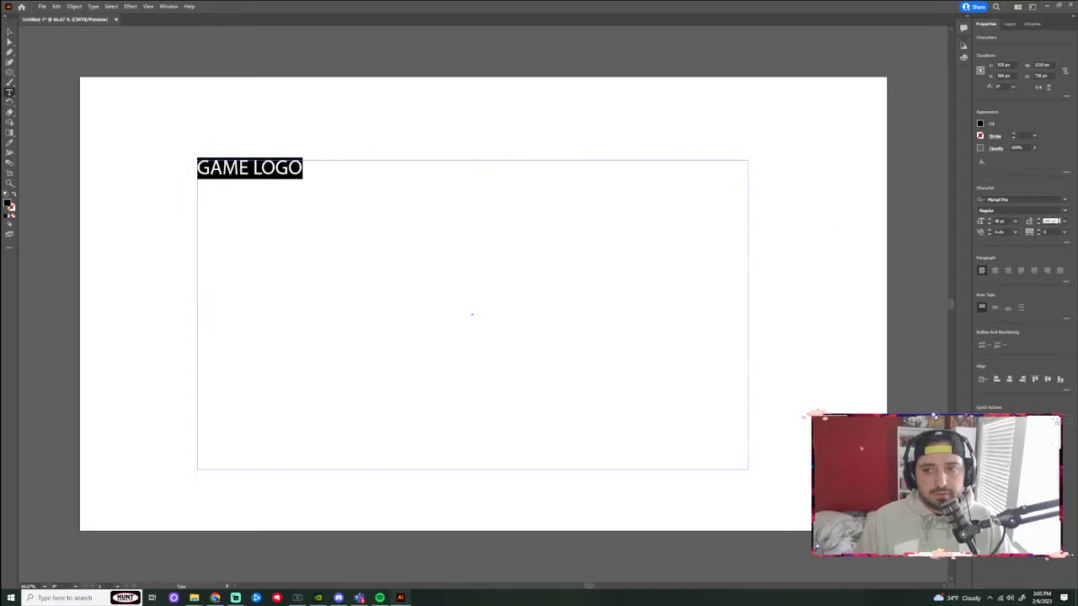
pyautogui.click(1049, 221)
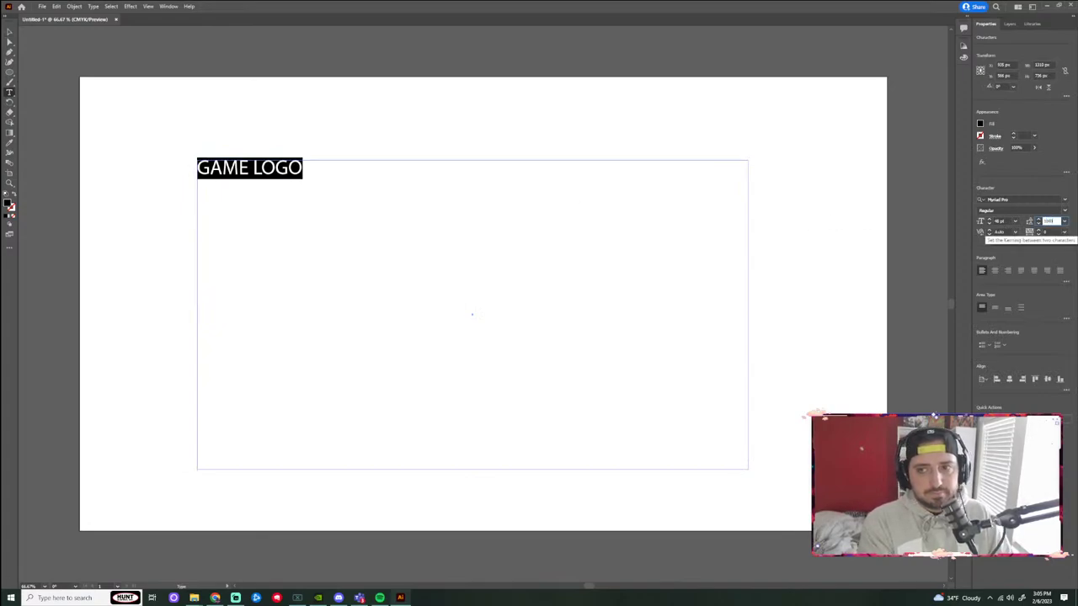
pyautogui.press('Return')
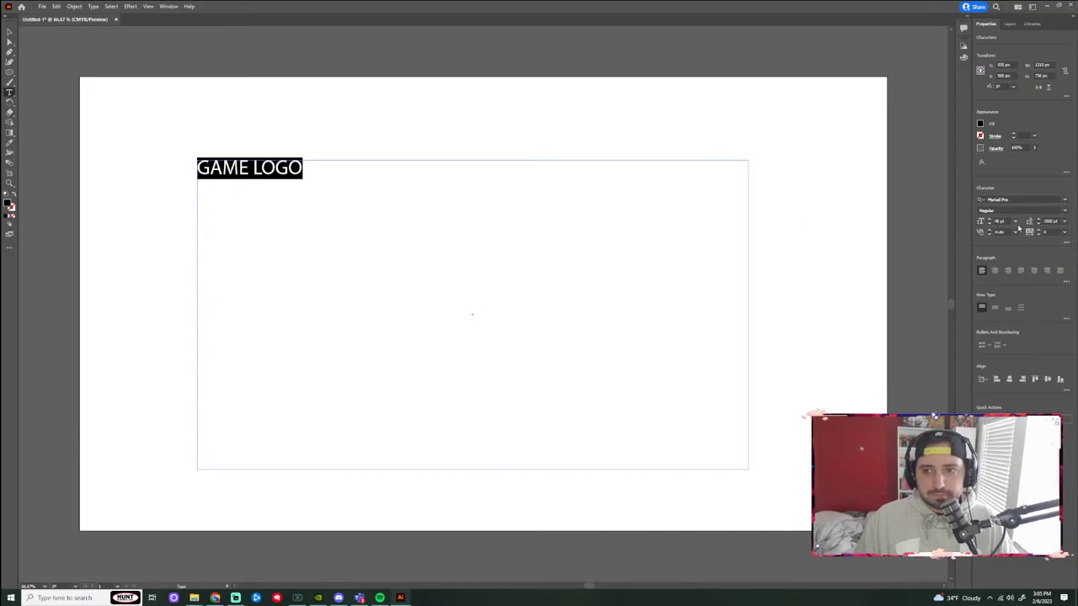
# Enlarge the GAME LOGO text by trying a font size of 100 pt and settling on 200 pt.
pyautogui.click(1000, 220)
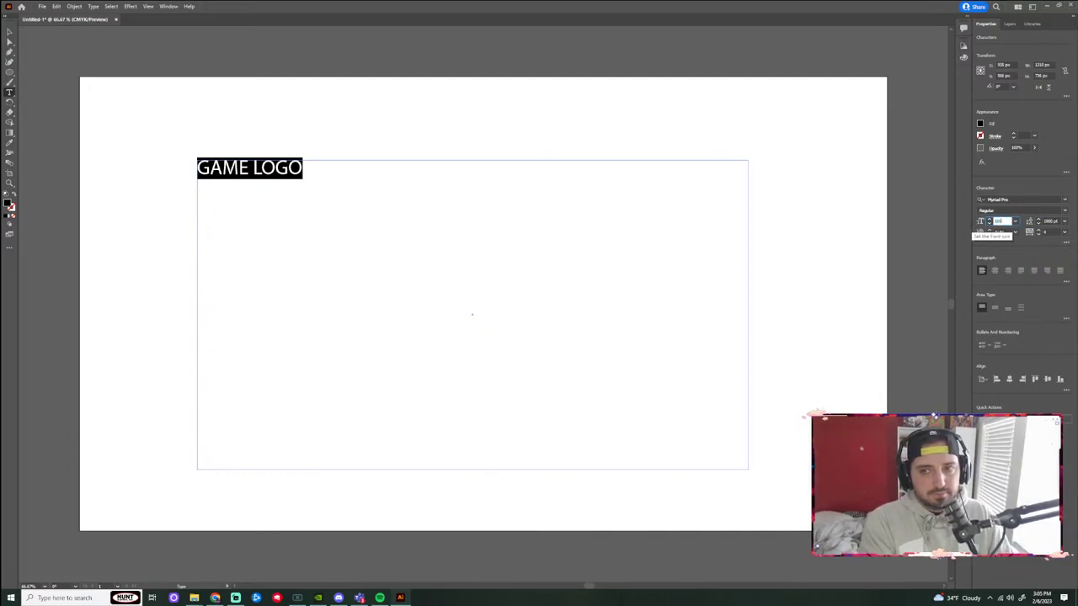
pyautogui.write('100')
pyautogui.press('Return')
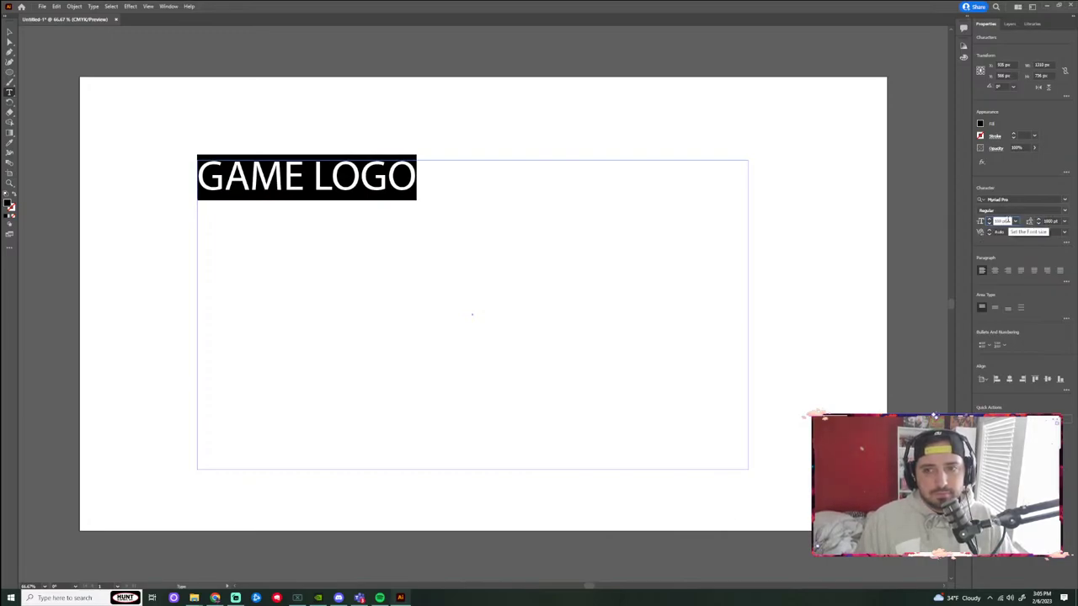
pyautogui.click(1005, 220)
pyautogui.write('200')
pyautogui.press('Return')
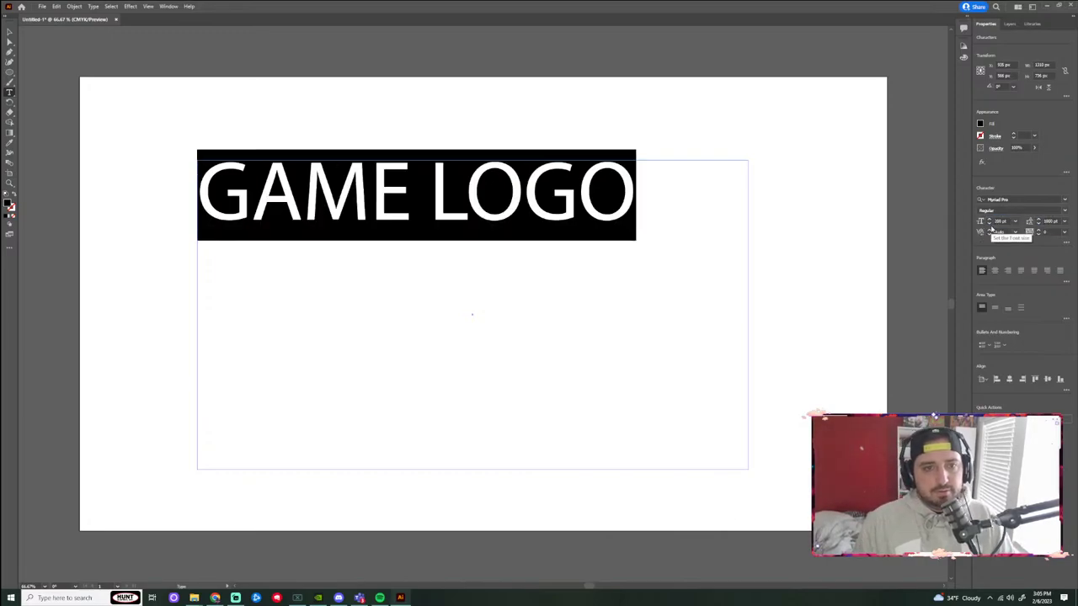
# Move the GAME LOGO text to the centre of the artboard with the Selection tool and deselect it.
pyautogui.click(803, 272)
pyautogui.click(8, 37)
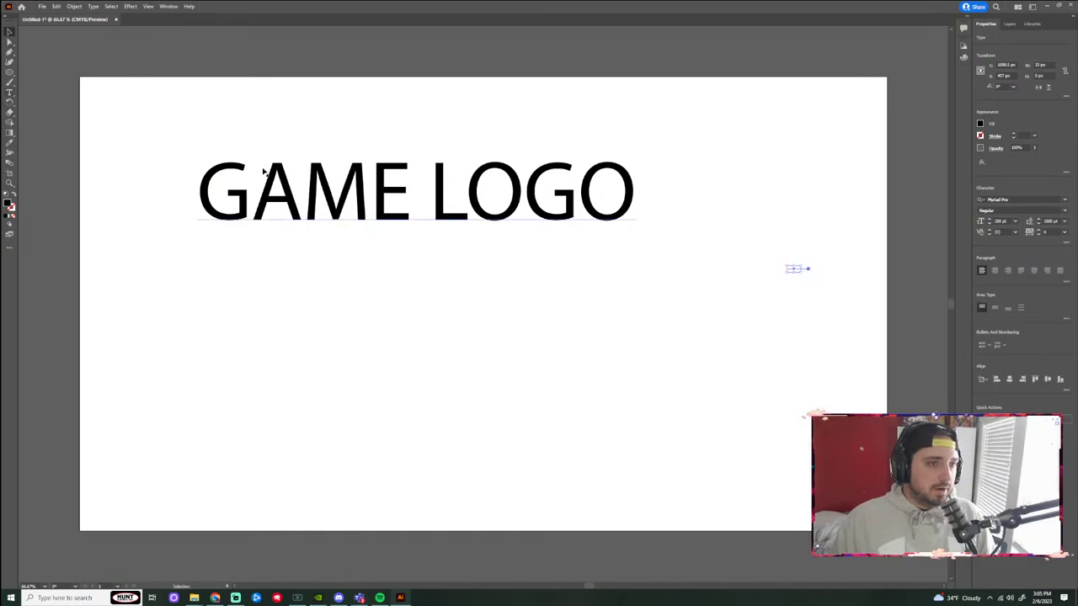
pyautogui.moveTo(288, 183); pyautogui.dragTo(356, 285)
pyautogui.click(459, 159)
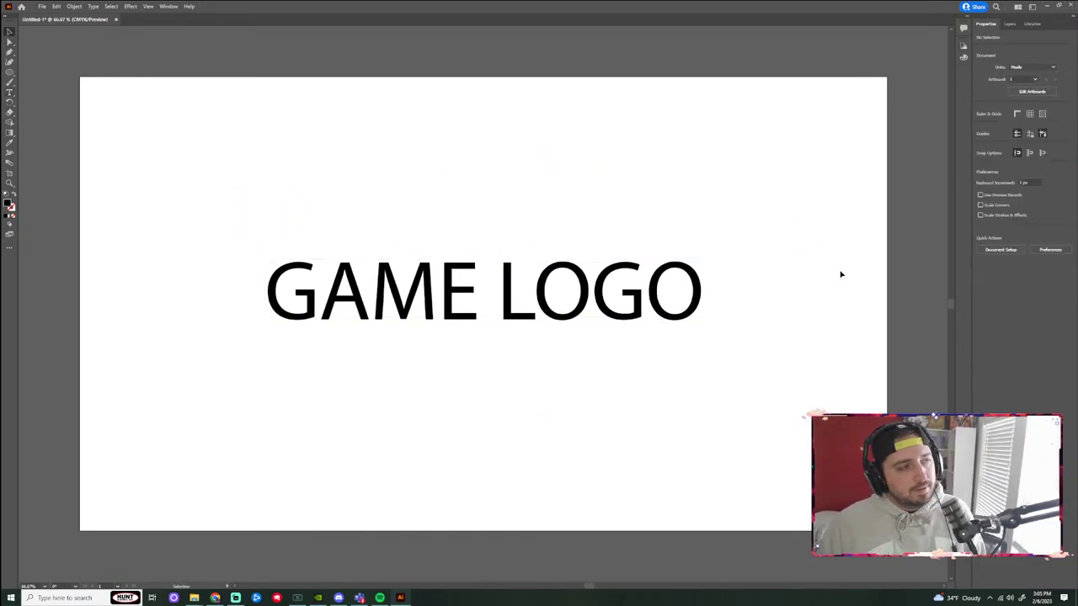
pyautogui.moveTo(210, 127); pyautogui.dragTo(581, 371)
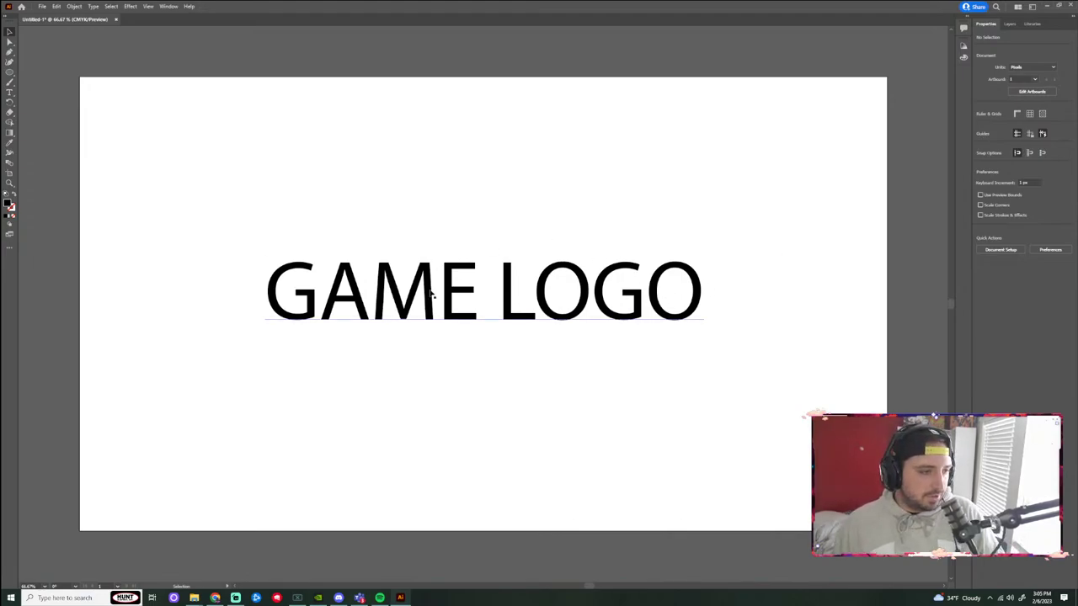
# Draw a closed vertical letter stem about 25 px wide with a slanted bottom end above GAME LOGO using the Pen tool.
pyautogui.click(10, 50)
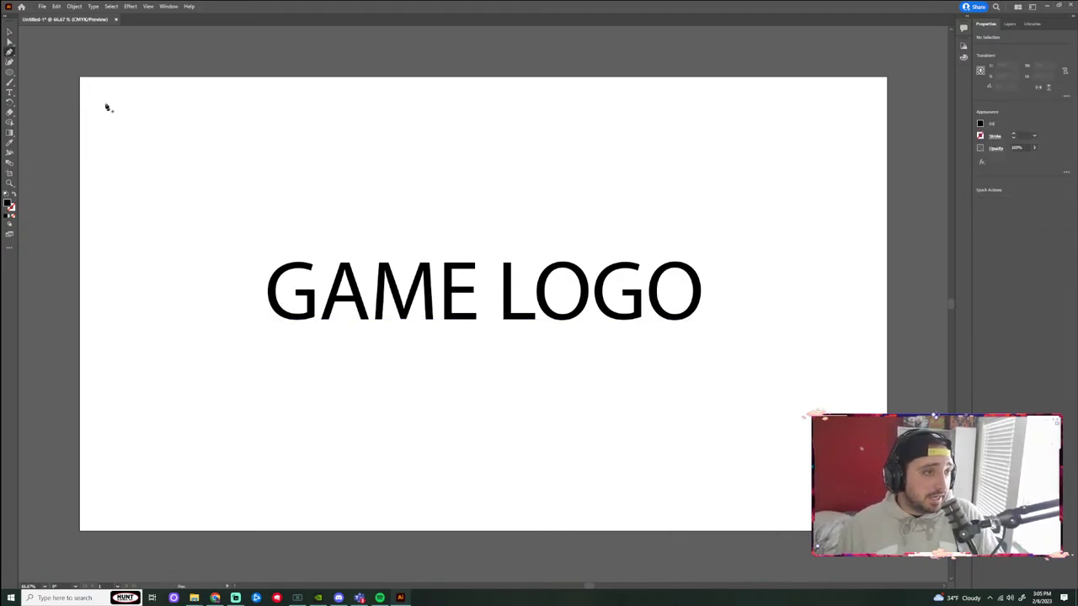
pyautogui.click(290, 132)
pyautogui.click(294, 190)
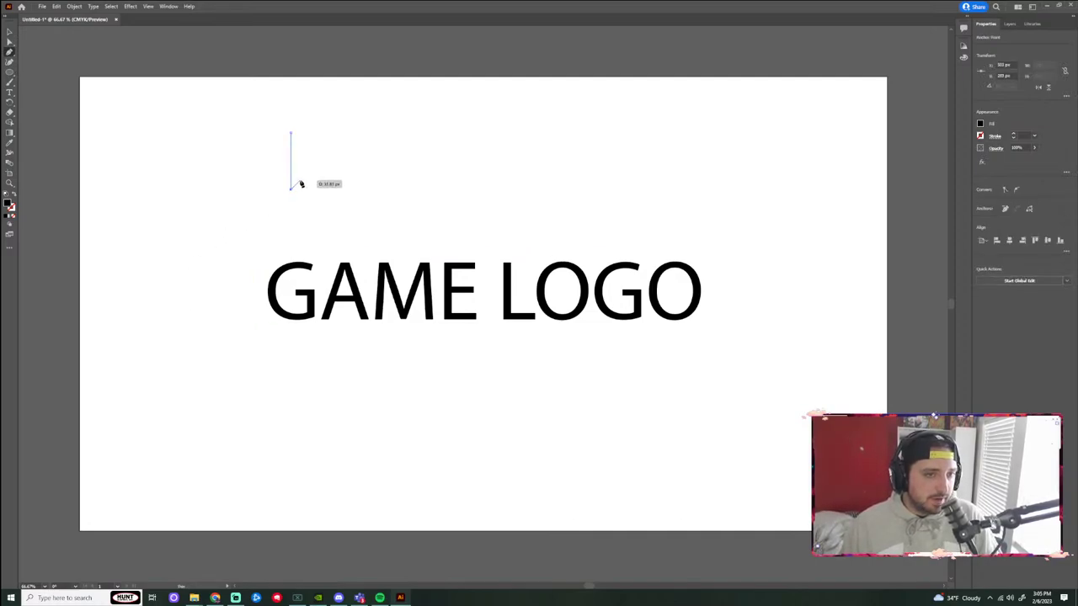
pyautogui.click(302, 132)
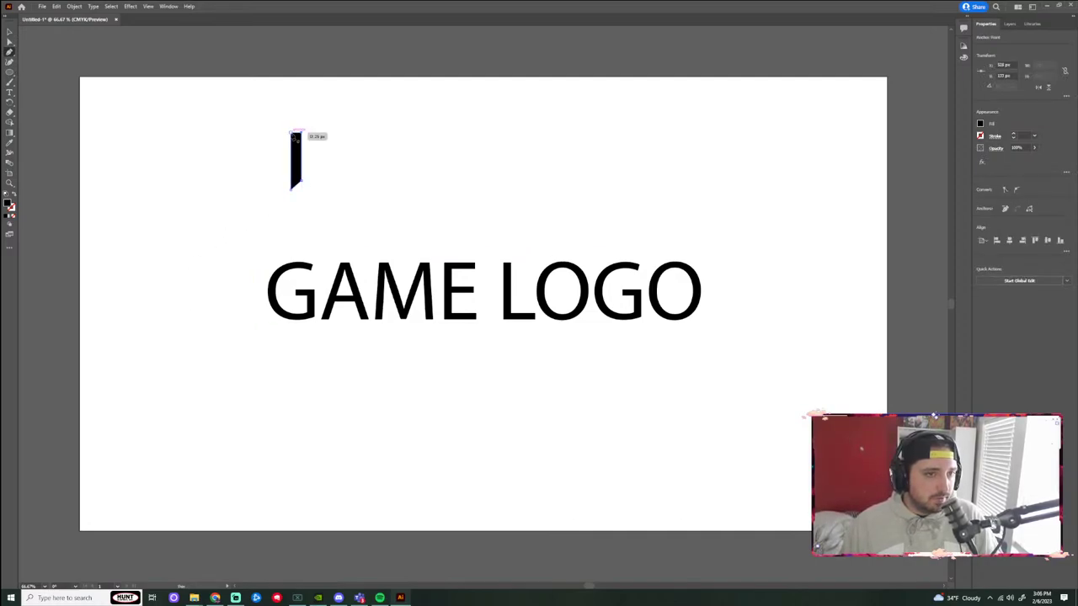
pyautogui.click(291, 132)
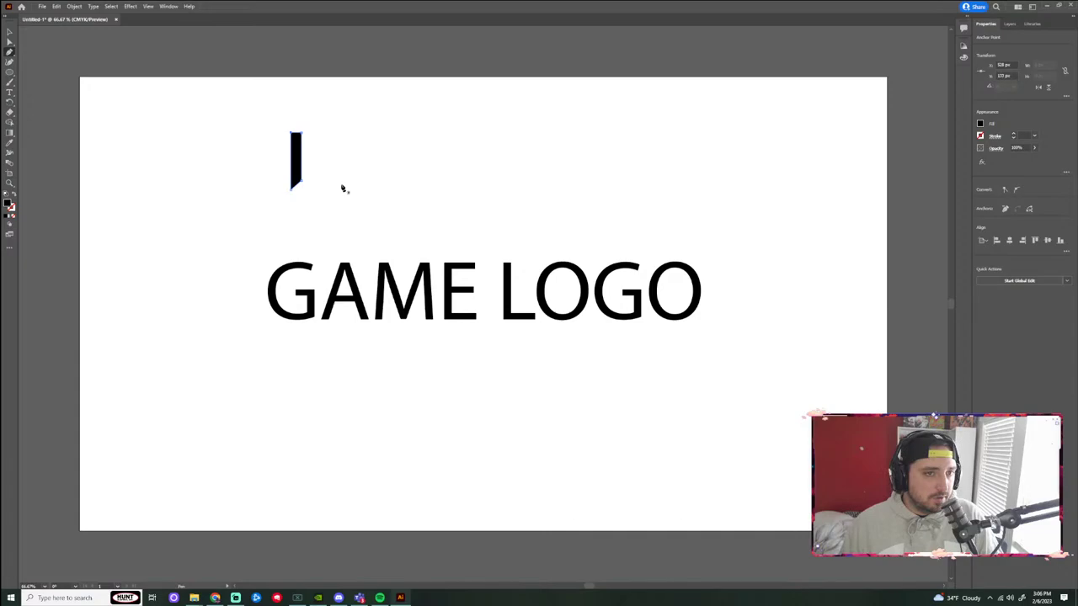
# Draw a closed crossbar with a slanted right end on top of the stem with the Pen tool to form a T, then deselect it.
pyautogui.click(270, 117)
pyautogui.click(270, 132)
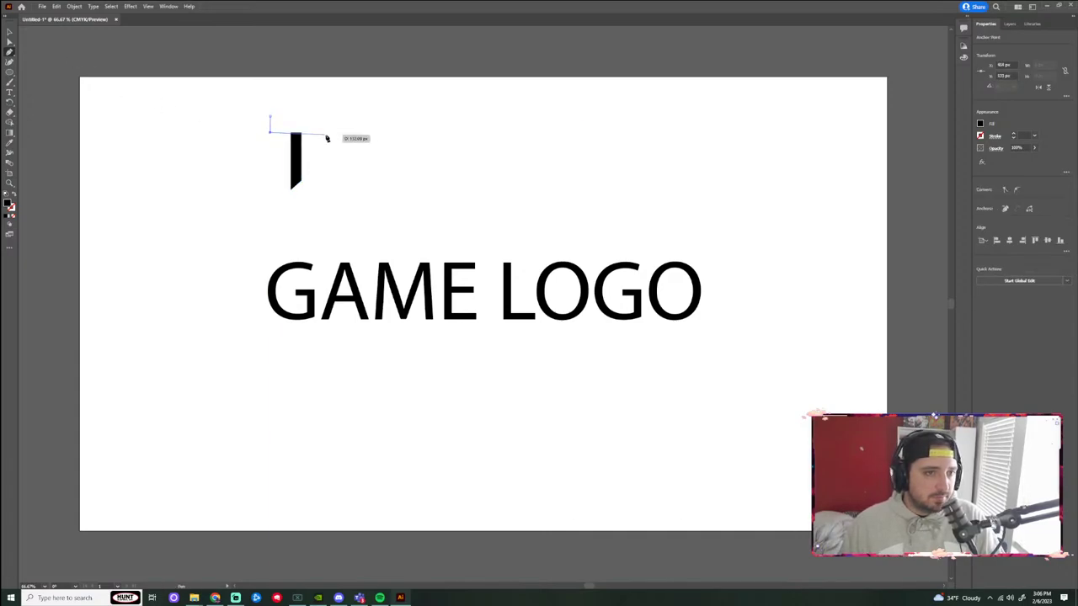
pyautogui.click(323, 132)
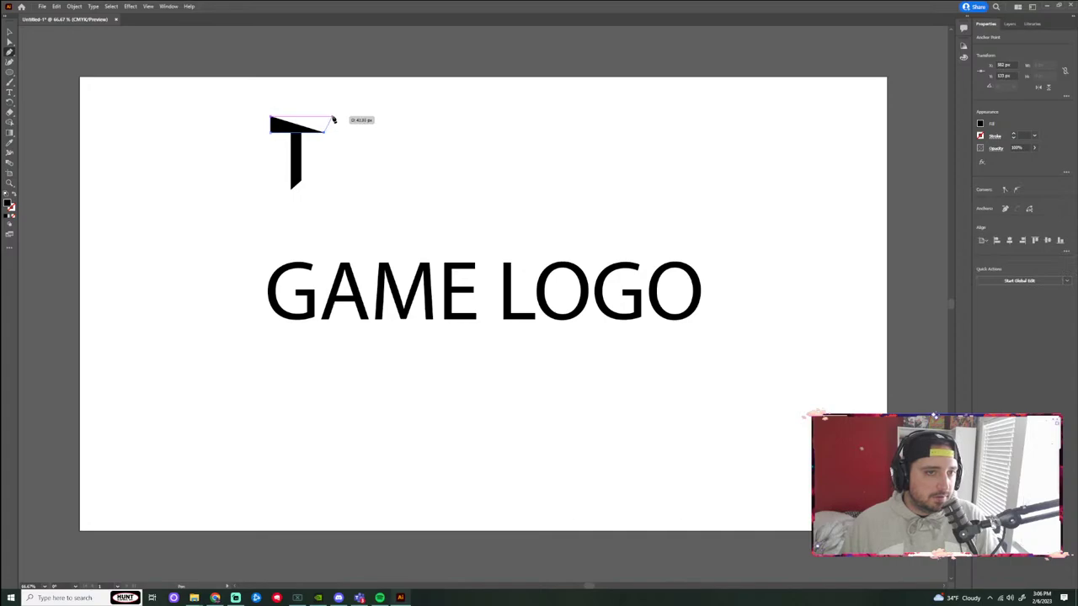
pyautogui.click(333, 117)
pyautogui.click(271, 119)
pyautogui.press('v')
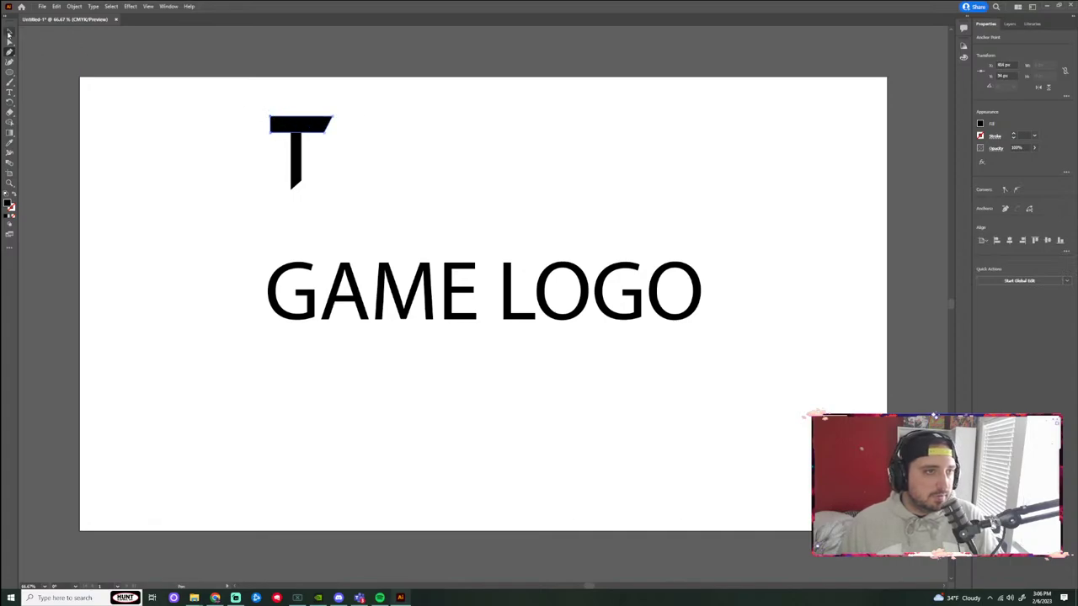
pyautogui.click(390, 167)
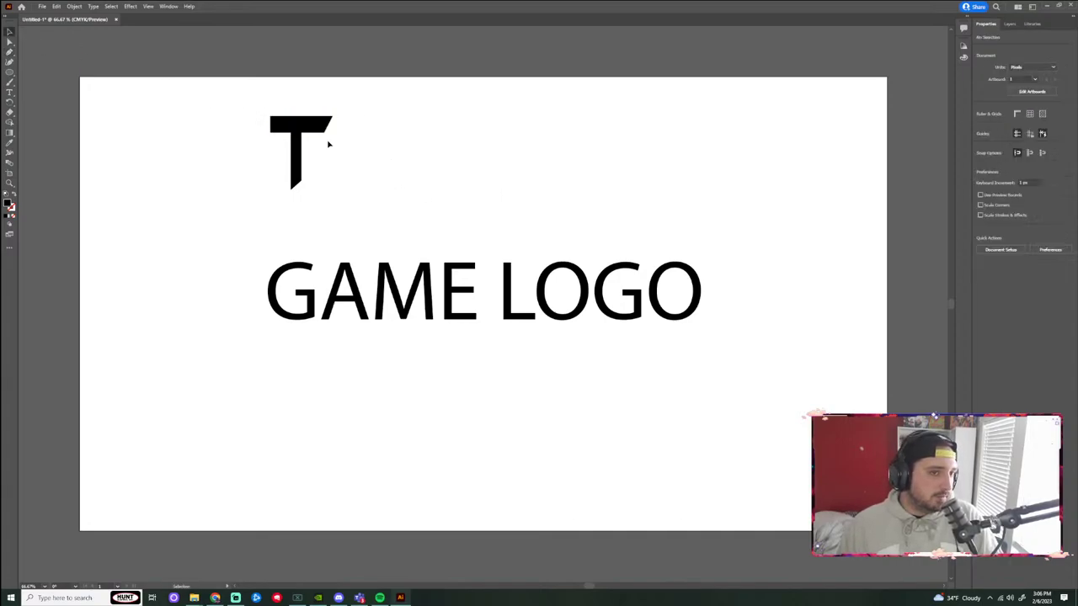
# Shift the T's crossbar slightly left so it sits more centrally over the stem and leave nothing selected.
pyautogui.moveTo(308, 126); pyautogui.dragTo(303, 127)
pyautogui.click(413, 105)
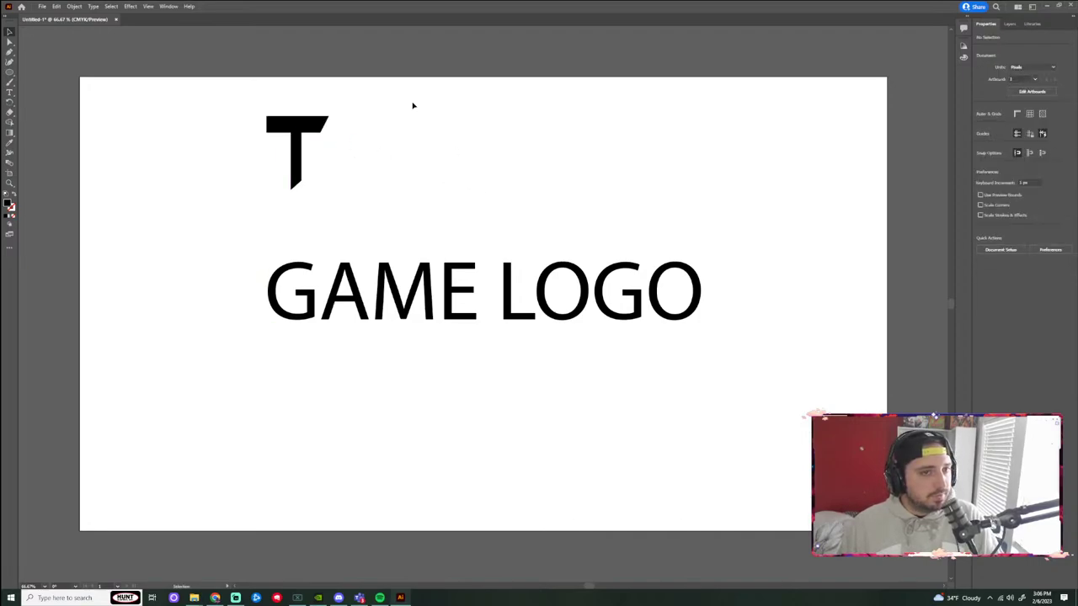
pyautogui.moveTo(396, 91); pyautogui.dragTo(219, 219)
pyautogui.click(378, 152)
# Delete the GAME LOGO text and both T shapes to empty the artboard.
pyautogui.scroll(2, 375, 147)
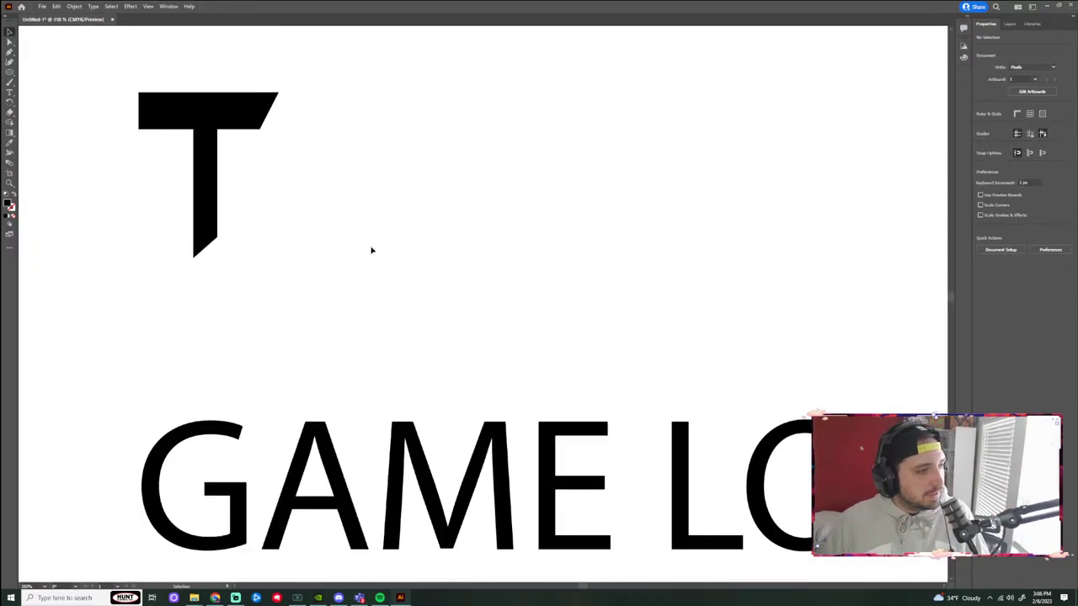
pyautogui.scroll(-6, 372, 243)
pyautogui.scroll(3, 469, 259)
pyautogui.scroll(-3, 378, 301)
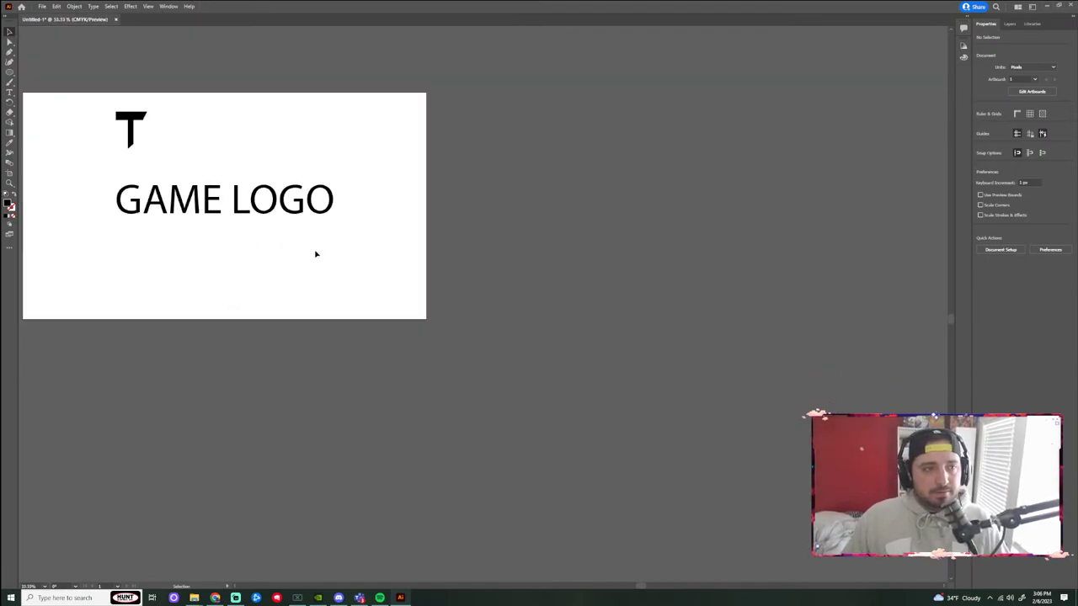
pyautogui.moveTo(315, 252); pyautogui.dragTo(543, 293)
pyautogui.click(415, 251)
pyautogui.press('Delete')
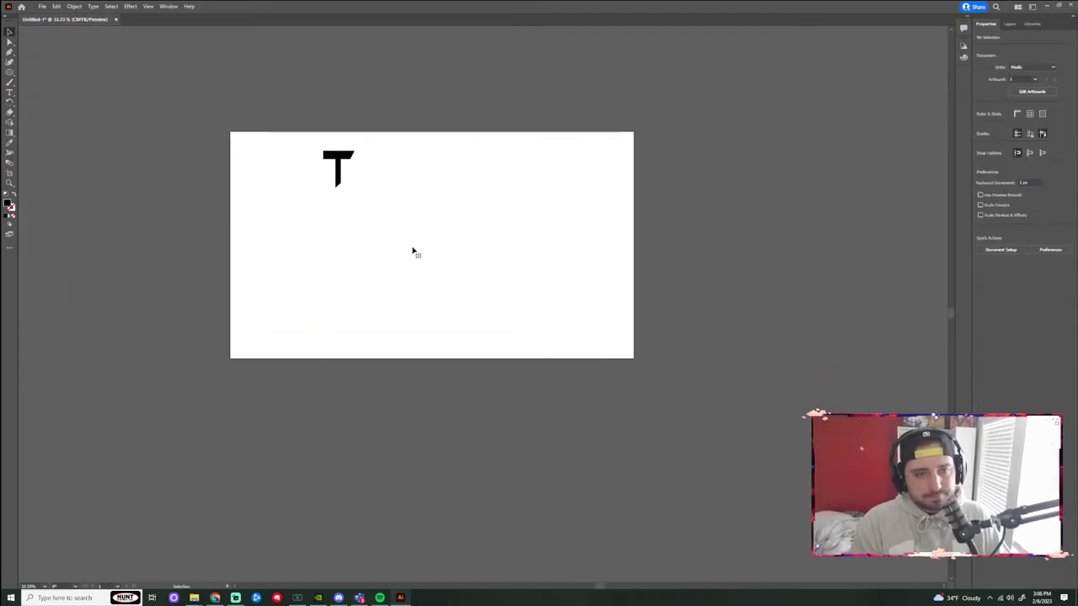
pyautogui.click(308, 193)
pyautogui.press('Delete')
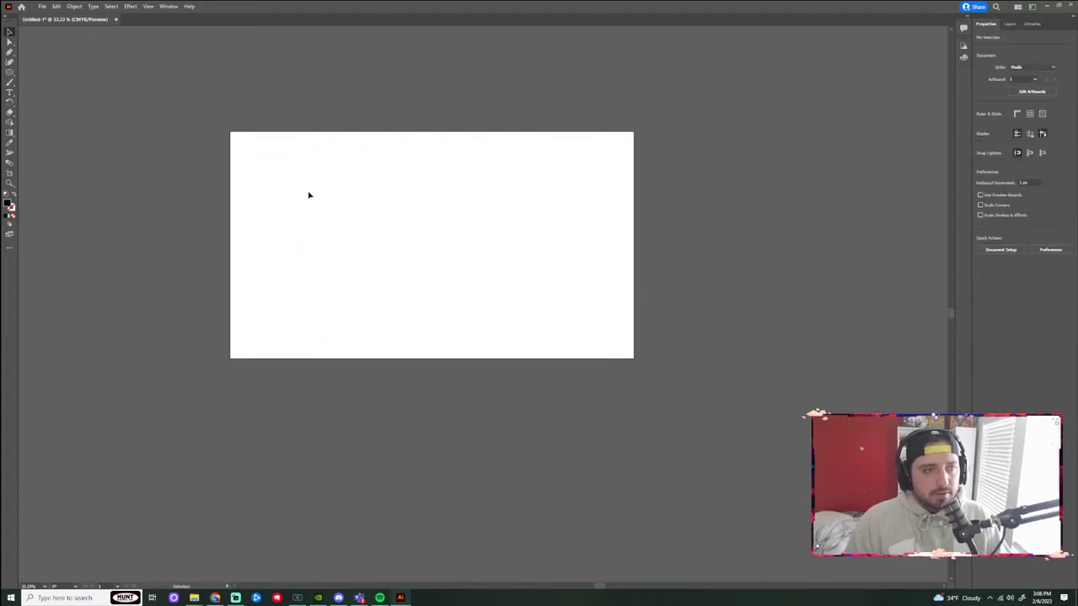
# Draw a narrow upright ellipse about 88 × 454 px on the artboard's left half and tilt it counterclockwise with the Rotate tool.
pyautogui.click(10, 103)
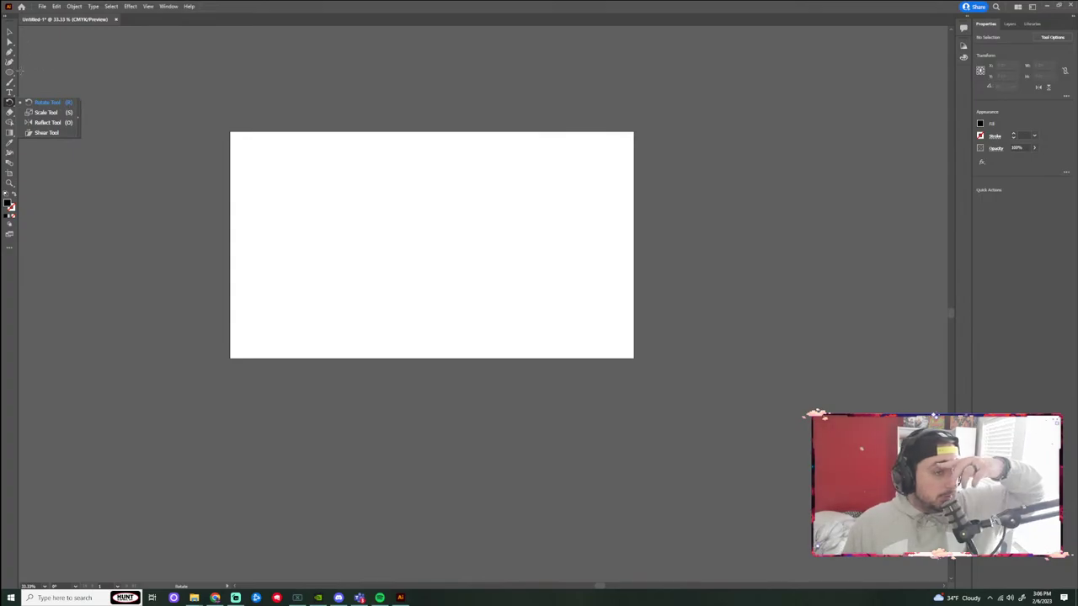
pyautogui.click(10, 72)
pyautogui.moveTo(335, 192); pyautogui.dragTo(354, 288)
pyautogui.press('r')
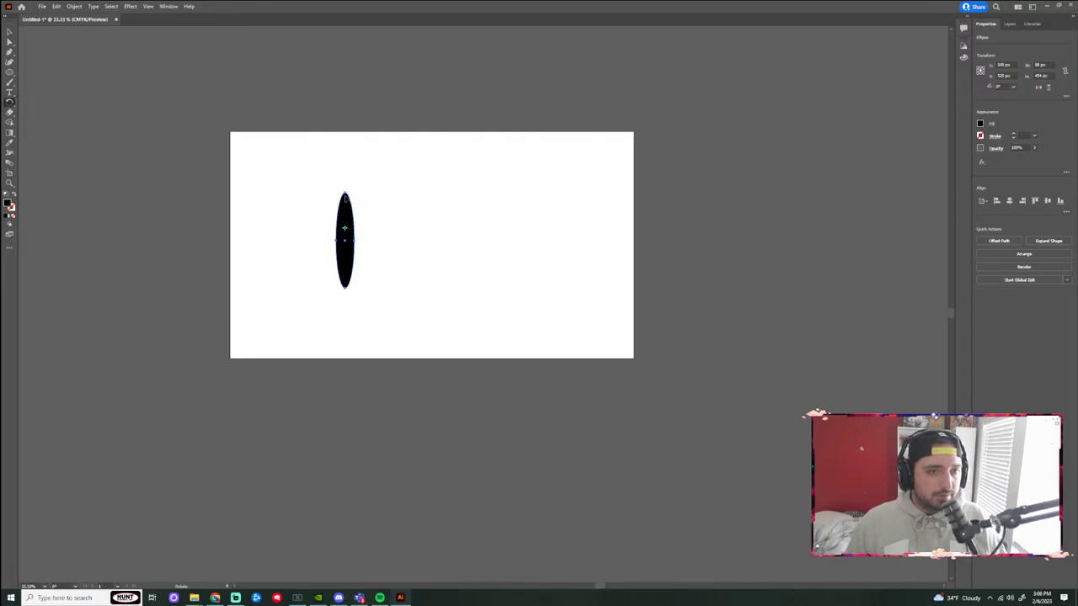
pyautogui.moveTo(343, 180); pyautogui.dragTo(291, 195)
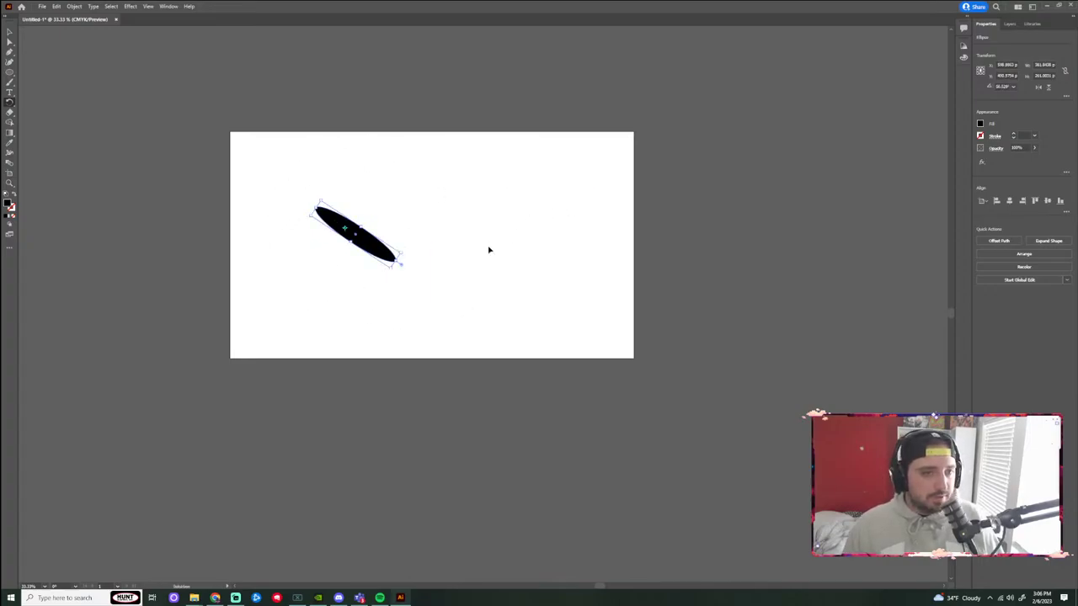
# Undo the rotation and the drawing of the narrow ellipse.
pyautogui.hotkey('ctrl', 'z')
pyautogui.hotkey('ctrl', 'z')
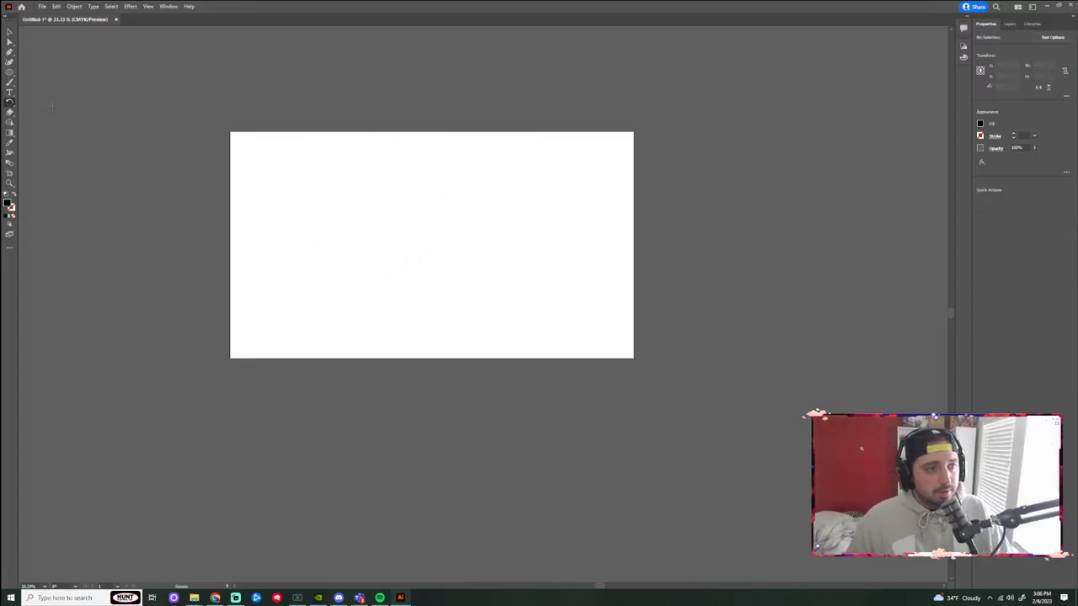
# Paste the copied artwork containing the T with the Shear tool active, and delete it again to clear the artboard.
pyautogui.click(11, 108)
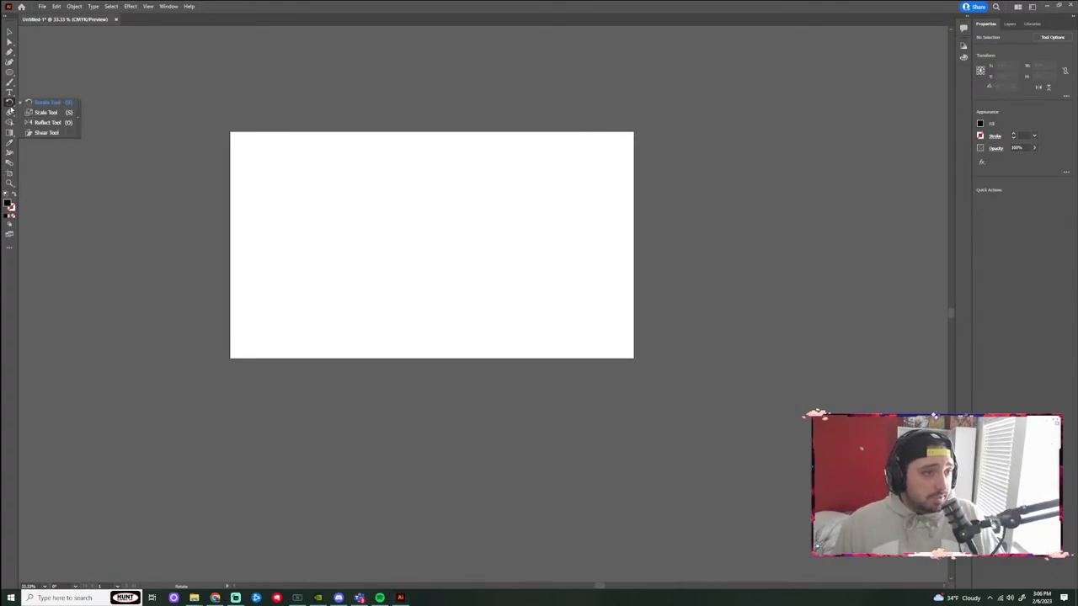
pyautogui.click(47, 133)
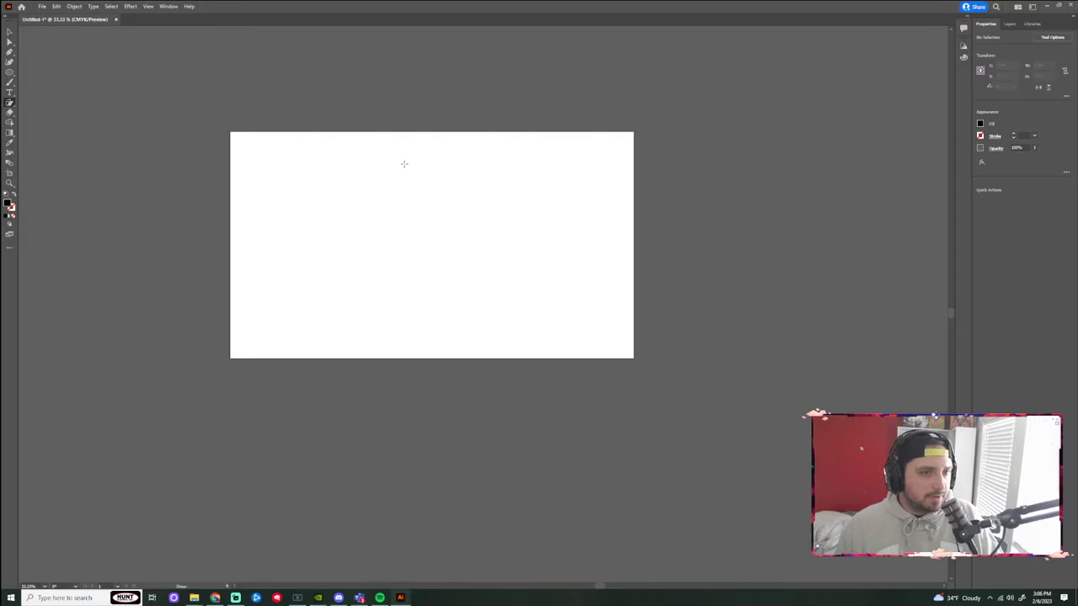
pyautogui.hotkey('ctrl', 'v')
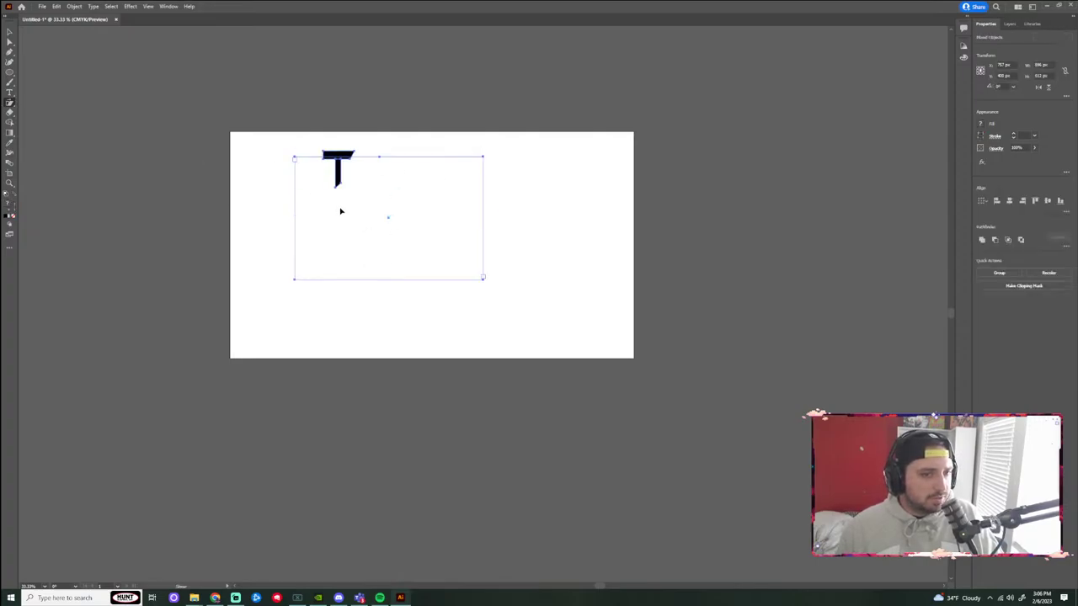
pyautogui.press('v')
pyautogui.click(375, 148)
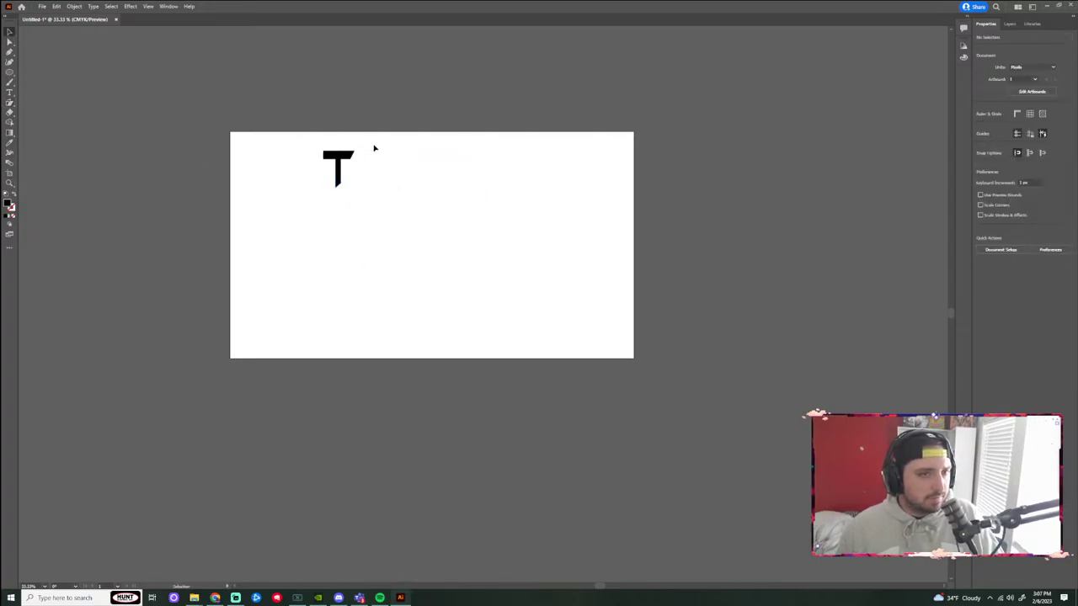
pyautogui.click(305, 203)
pyautogui.press('Delete')
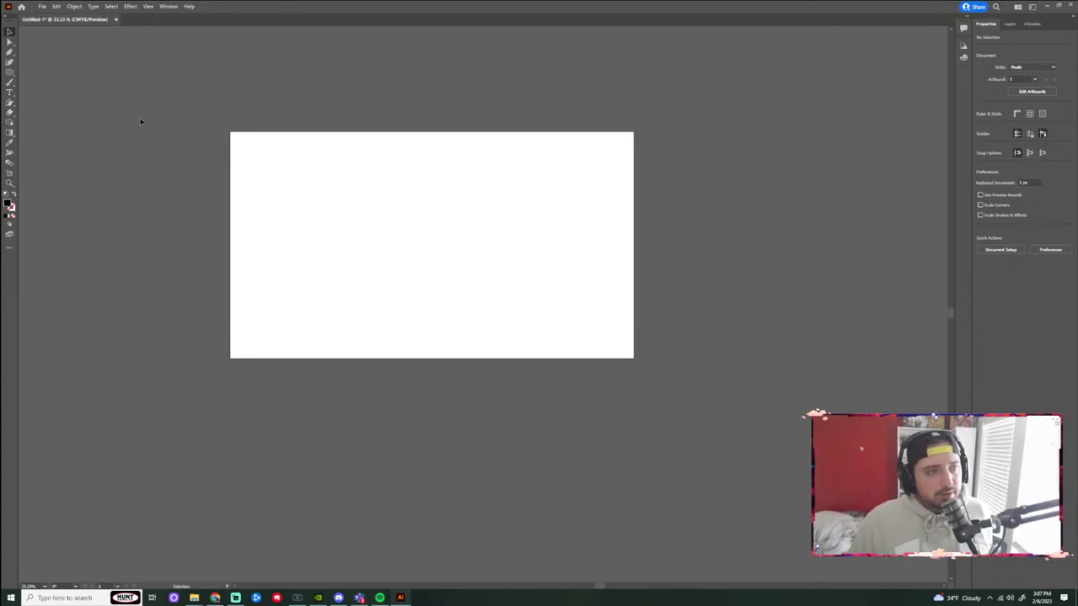
# Draw a large black ellipse about 674 × 712 px slightly left of the artboard's center.
pyautogui.click(10, 75)
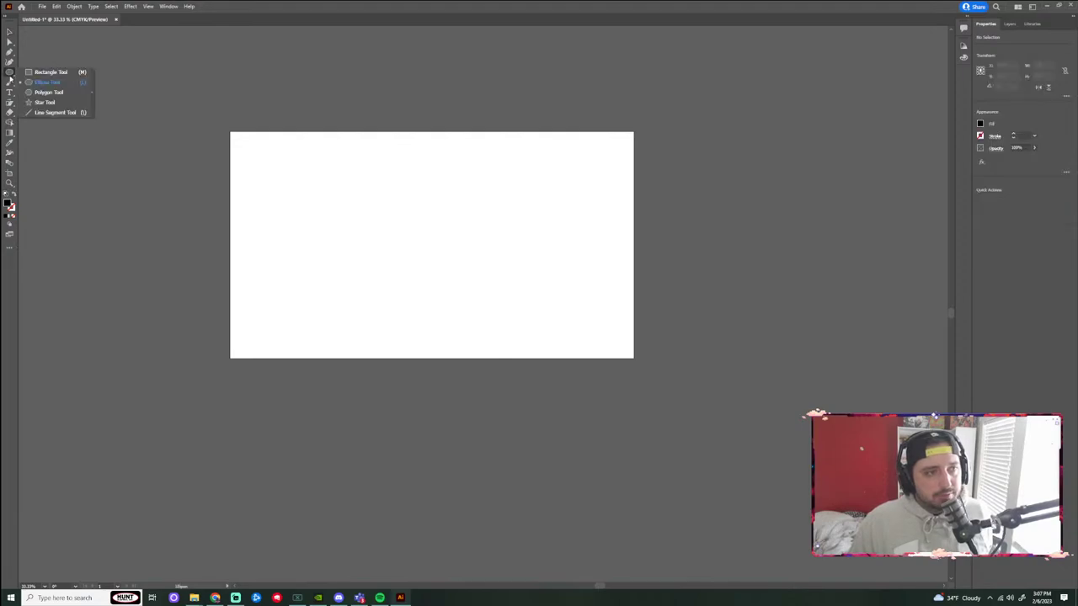
pyautogui.click(49, 93)
pyautogui.moveTo(317, 165)
pyautogui.mouseDown()
pyautogui.moveTo(480, 289)
pyautogui.moveTo(460, 317)
pyautogui.mouseUp()
# Cut a wavy line through the ellipse's right side with the Eraser tool and select the separated right-hand piece.
pyautogui.click(10, 113)
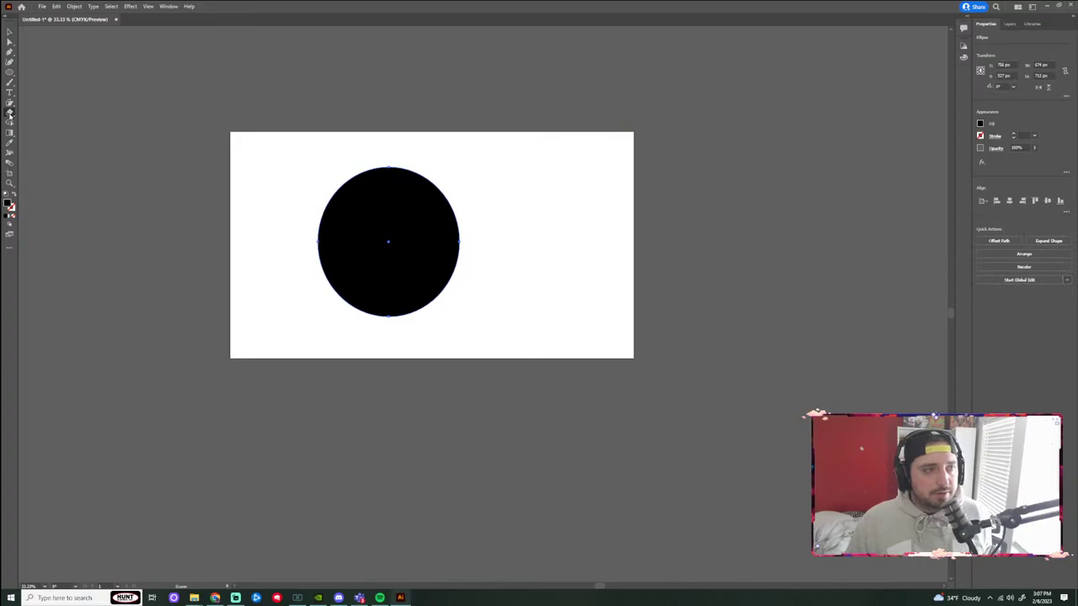
pyautogui.moveTo(441, 187)
pyautogui.mouseDown()
pyautogui.moveTo(425, 212)
pyautogui.moveTo(461, 291)
pyautogui.mouseUp()
pyautogui.press('v')
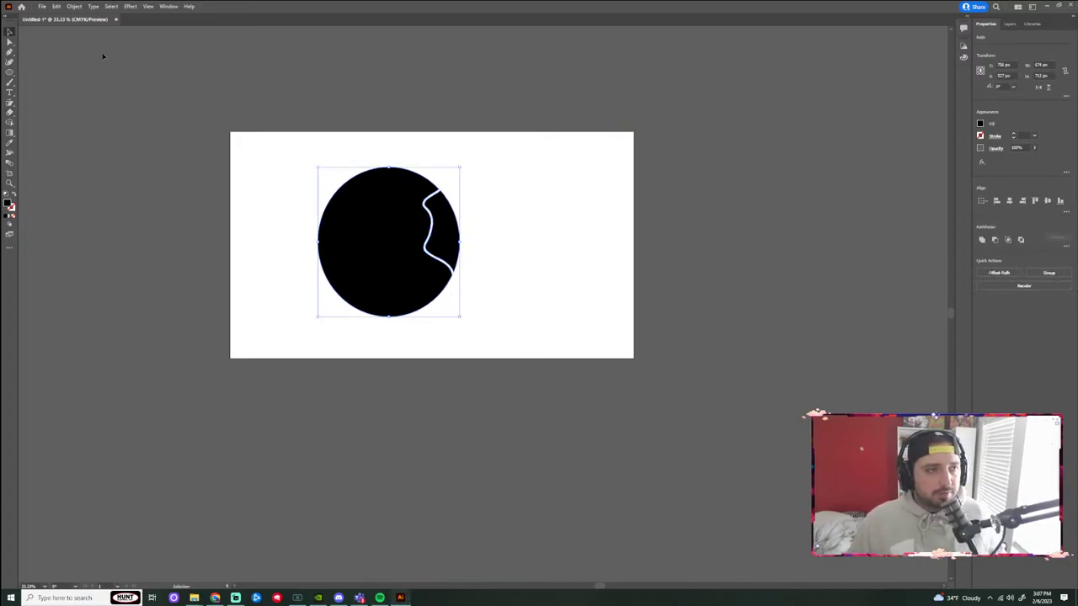
pyautogui.scroll(4, 501, 192)
pyautogui.scroll(-3, 443, 238)
pyautogui.click(398, 226)
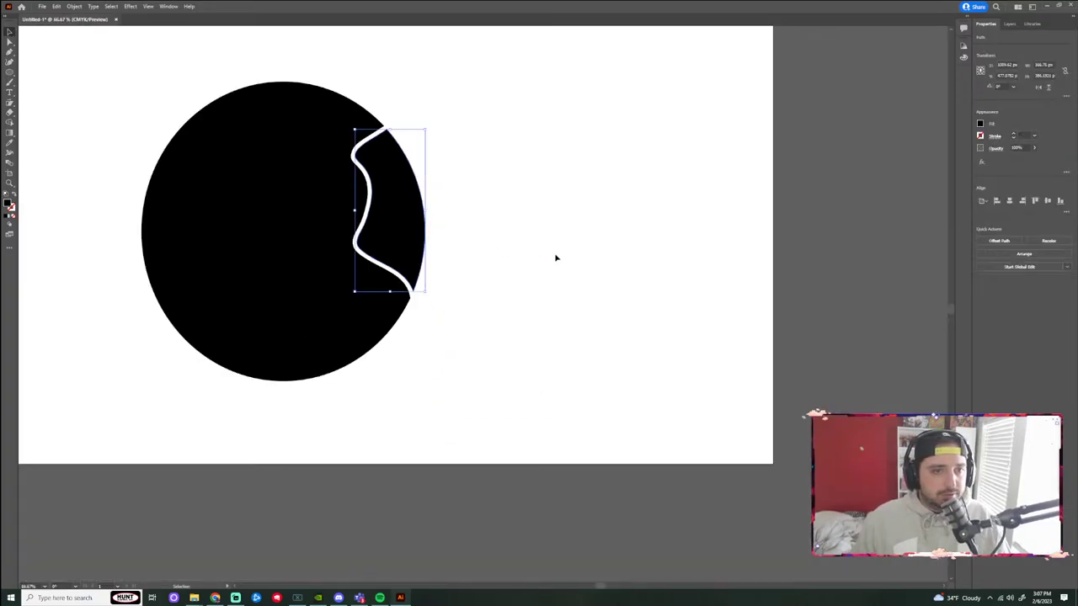
# Delete the cut-off right piece of the black circle and undo the recent edits back to an empty artboard.
pyautogui.press('Delete')
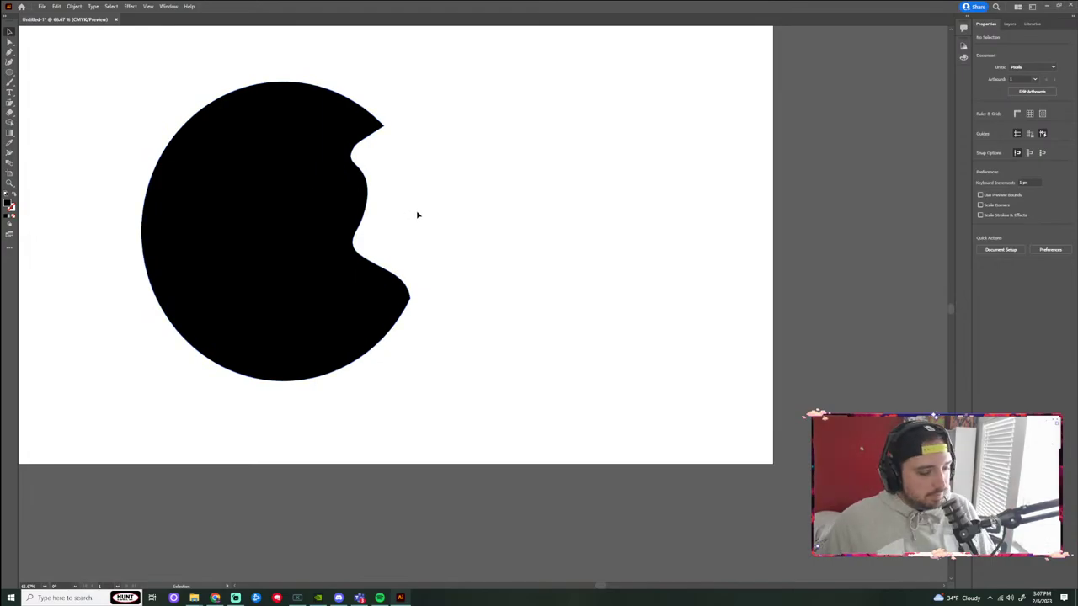
pyautogui.hotkey('ctrl', 'z')
pyautogui.hotkey('ctrl', 'z')
pyautogui.hotkey('ctrl', 'z')
pyautogui.scroll(-5, 492, 212)
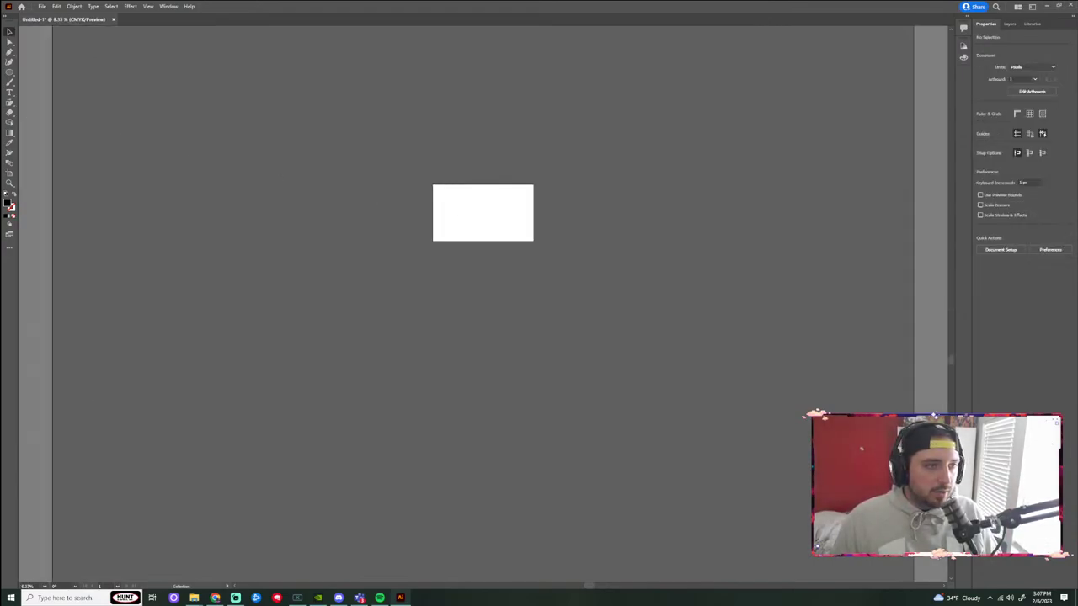
# Draw a black circle about 662 px in diameter near the middle of the artboard.
pyautogui.click(10, 72)
pyautogui.scroll(3, 514, 215)
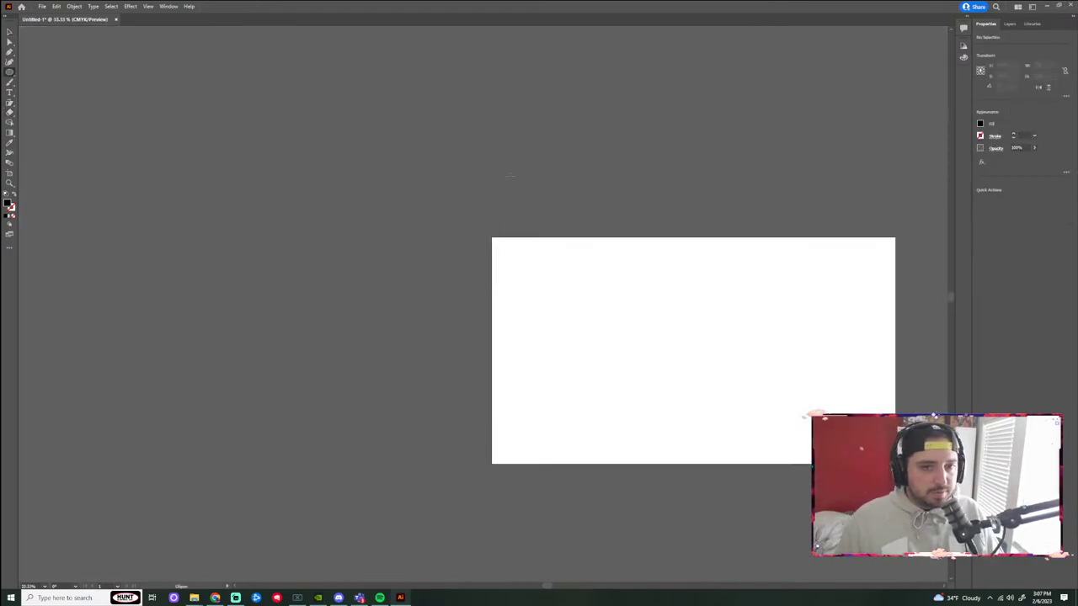
pyautogui.moveTo(510, 176); pyautogui.dragTo(351, 116)
pyautogui.moveTo(448, 225); pyautogui.dragTo(588, 362)
# Erase wavy strips around the circle's edge with the Eraser and delete the separated lower-left sliver.
pyautogui.click(15, 119)
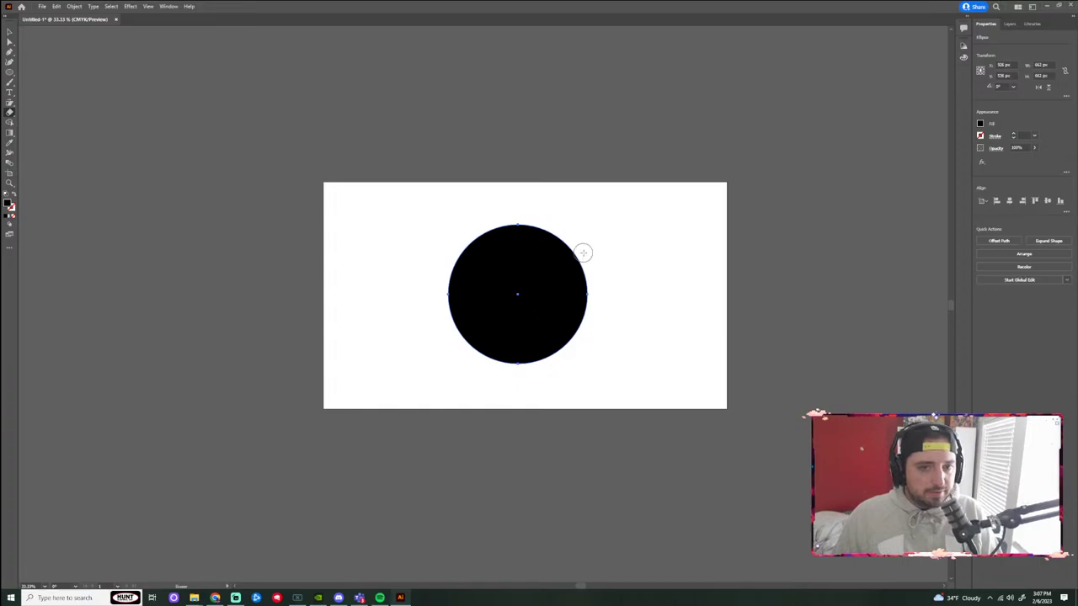
pyautogui.moveTo(589, 236)
pyautogui.mouseDown()
pyautogui.moveTo(572, 244)
pyautogui.moveTo(590, 286)
pyautogui.moveTo(565, 346)
pyautogui.moveTo(505, 345)
pyautogui.moveTo(458, 261)
pyautogui.moveTo(524, 220)
pyautogui.moveTo(564, 245)
pyautogui.moveTo(588, 305)
pyautogui.mouseUp()
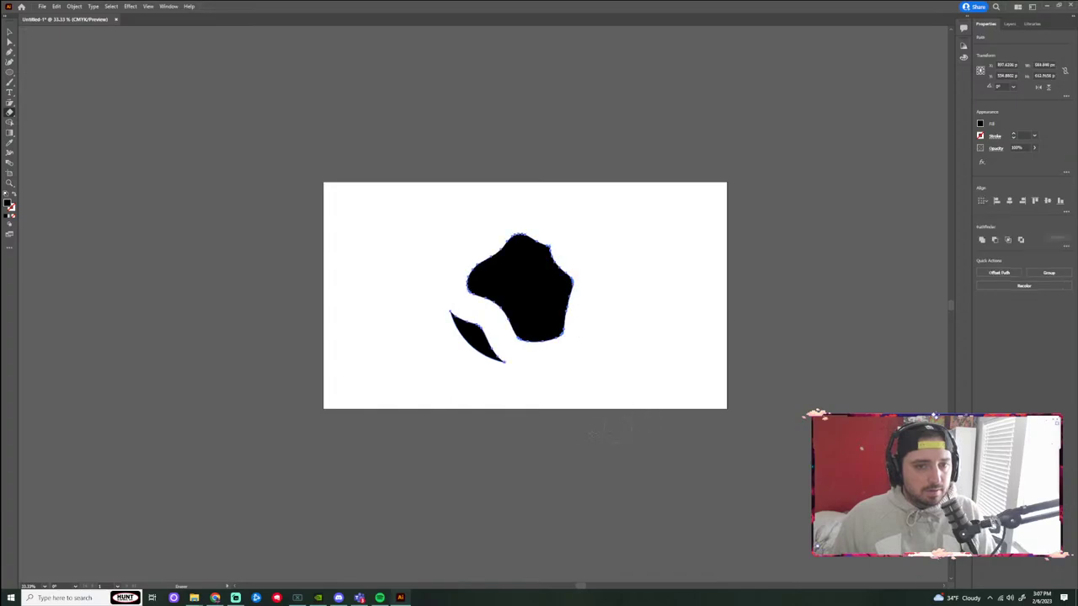
pyautogui.click(10, 33)
pyautogui.click(459, 354)
pyautogui.click(459, 336)
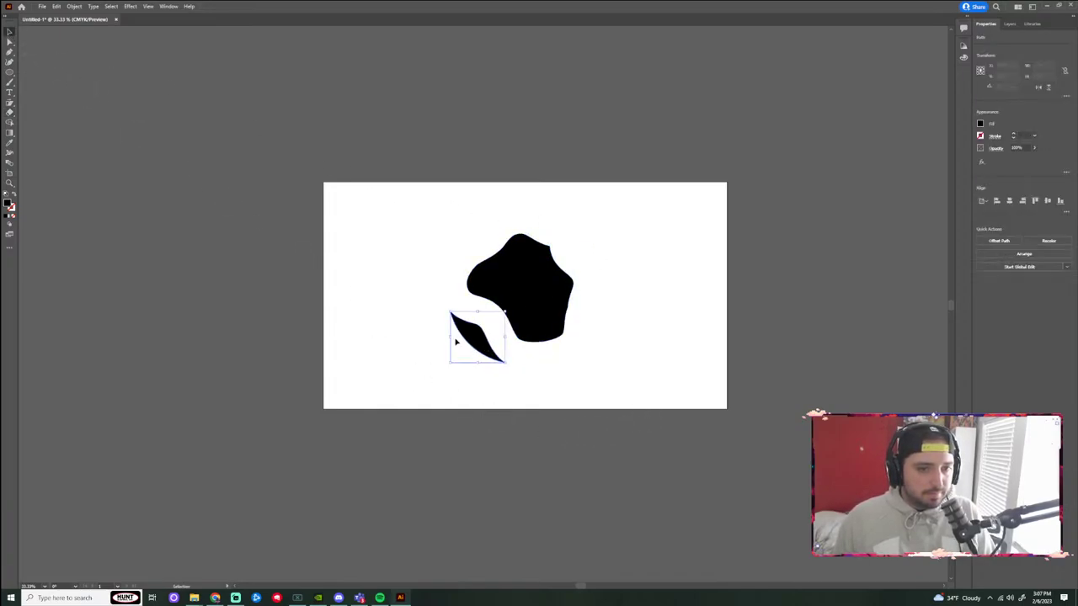
pyautogui.press('Delete')
# Delete the remaining erased blob to clear the artboard.
pyautogui.scroll(5, 563, 303)
pyautogui.scroll(-3, 563, 302)
pyautogui.click(423, 241)
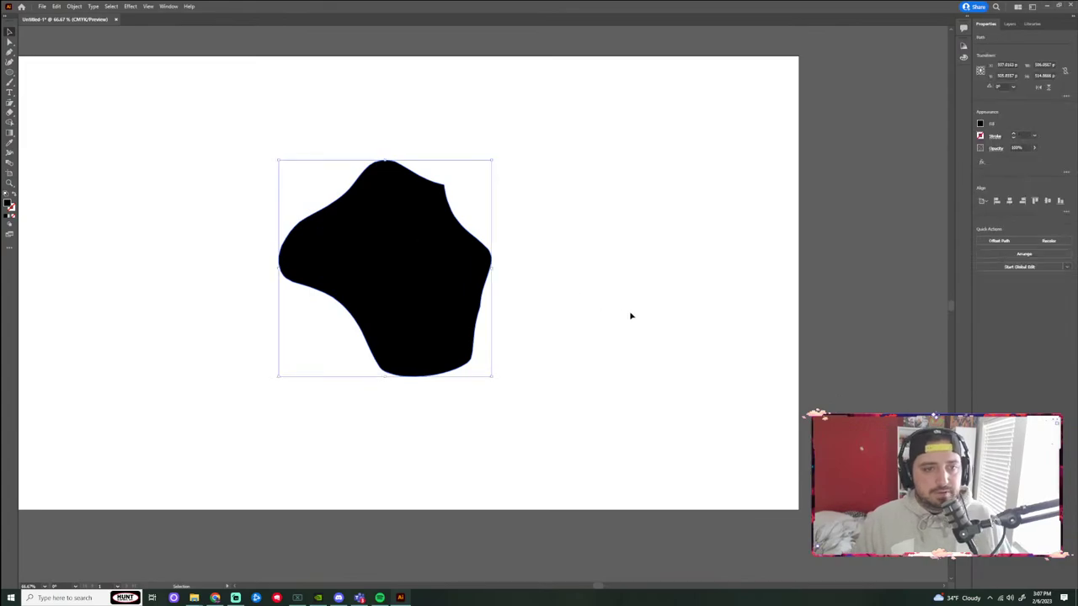
pyautogui.press('Delete')
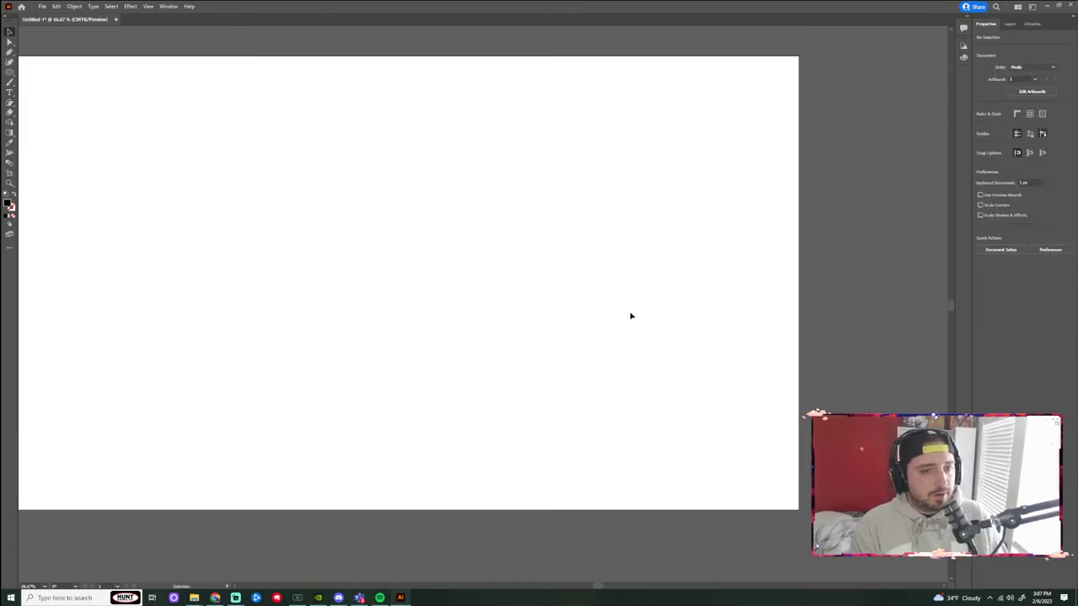
# Draw a vertical rectangle about 82 by 393 px and a horizontal bar about 821 by 151 px on its upper edge, forming a T.
pyautogui.click(10, 122)
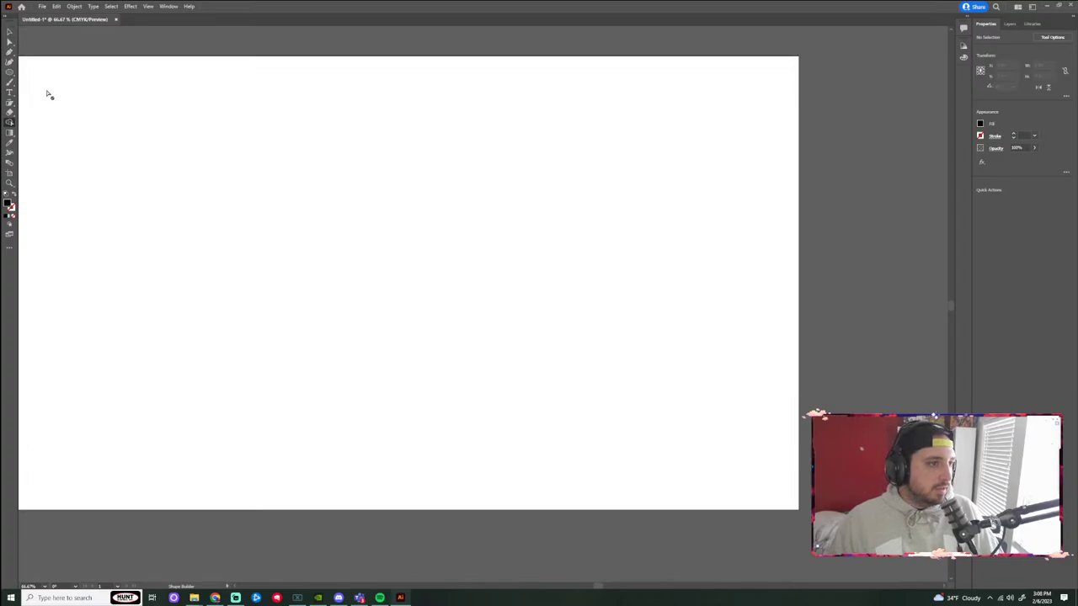
pyautogui.moveTo(10, 71); pyautogui.dragTo(51, 74)
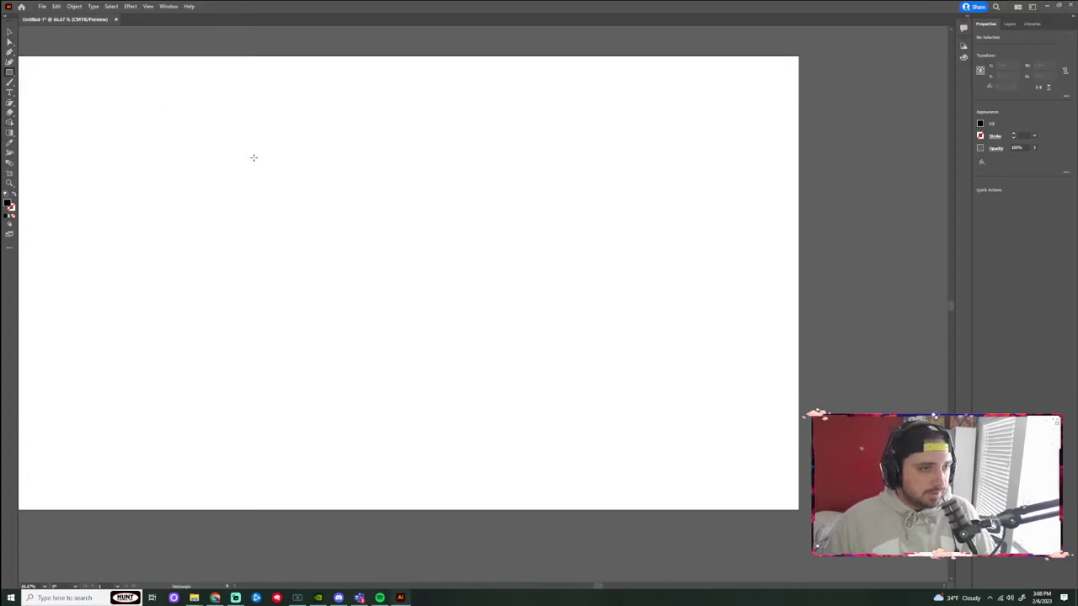
pyautogui.moveTo(328, 224); pyautogui.dragTo(363, 389)
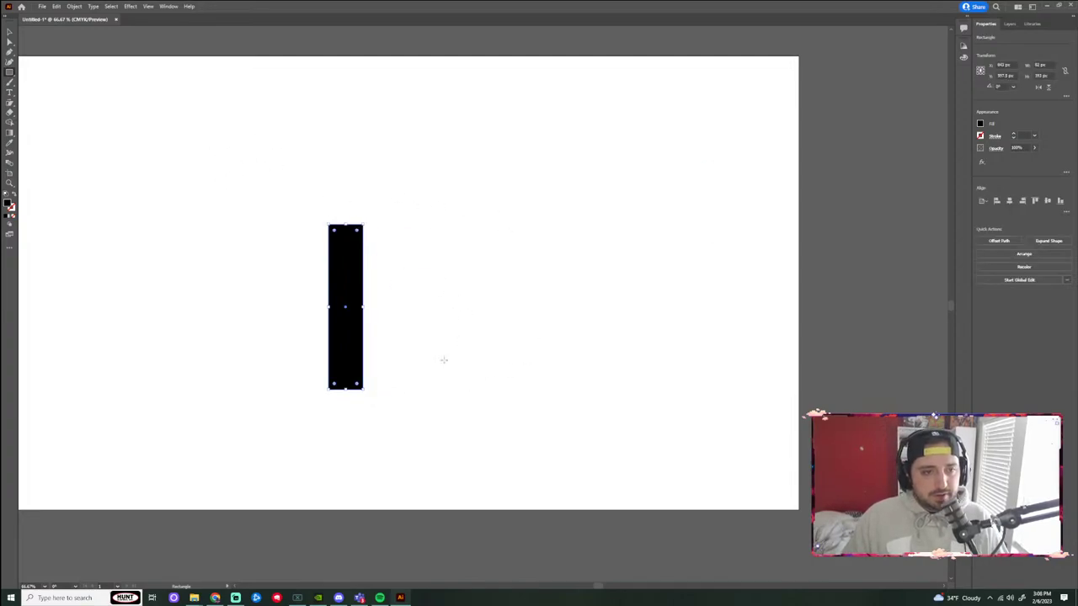
pyautogui.moveTo(205, 161); pyautogui.dragTo(551, 224)
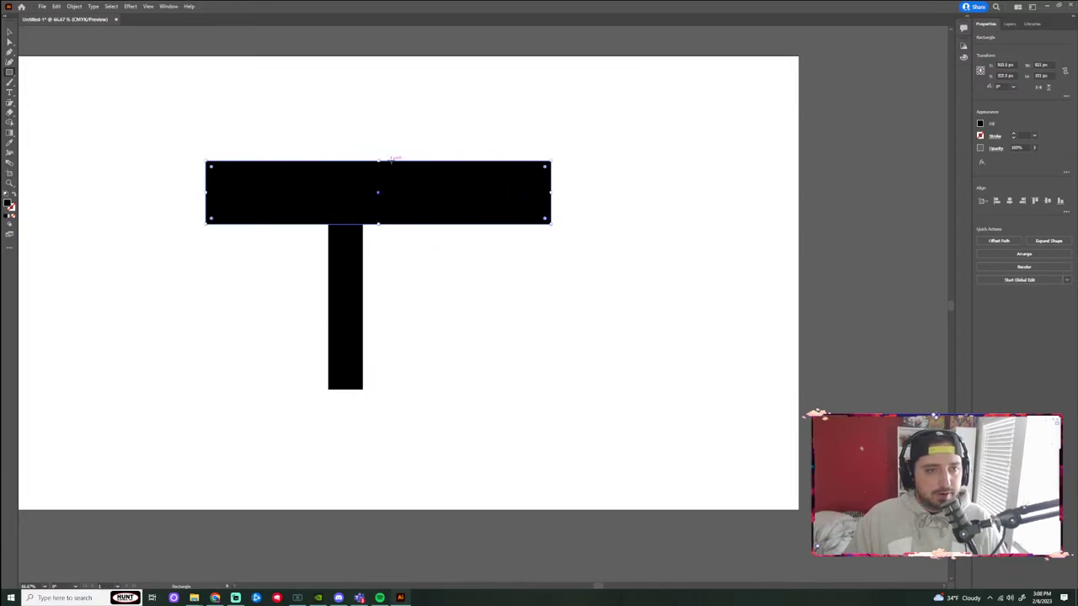
# Resize the T's horizontal bar to about 563 by 129 px, roughly centred over the stem and slightly overlapping it.
pyautogui.moveTo(378, 161); pyautogui.dragTo(378, 174)
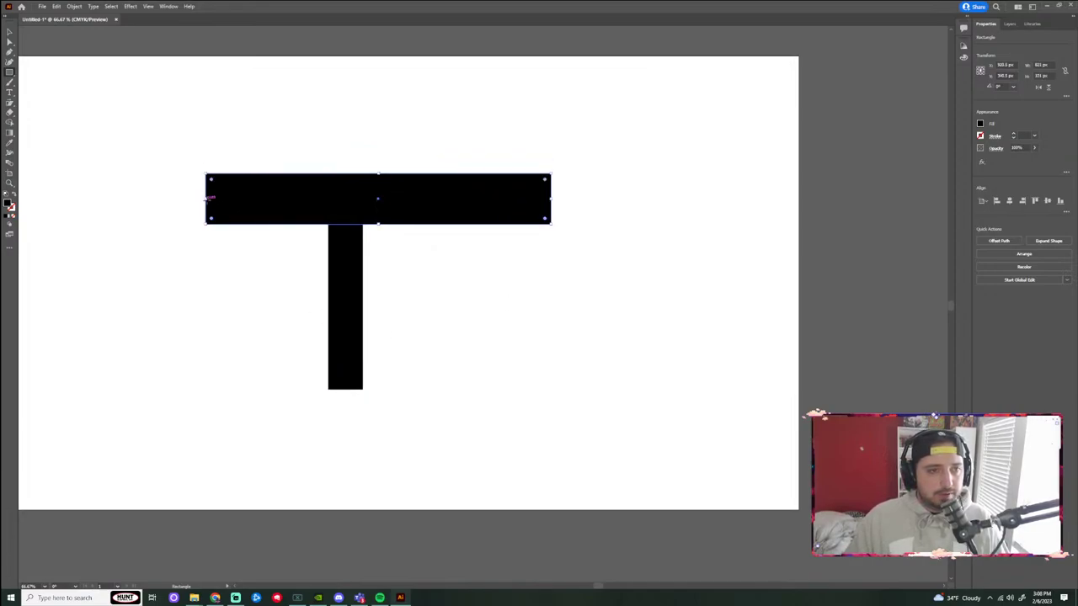
pyautogui.moveTo(207, 199); pyautogui.dragTo(228, 200)
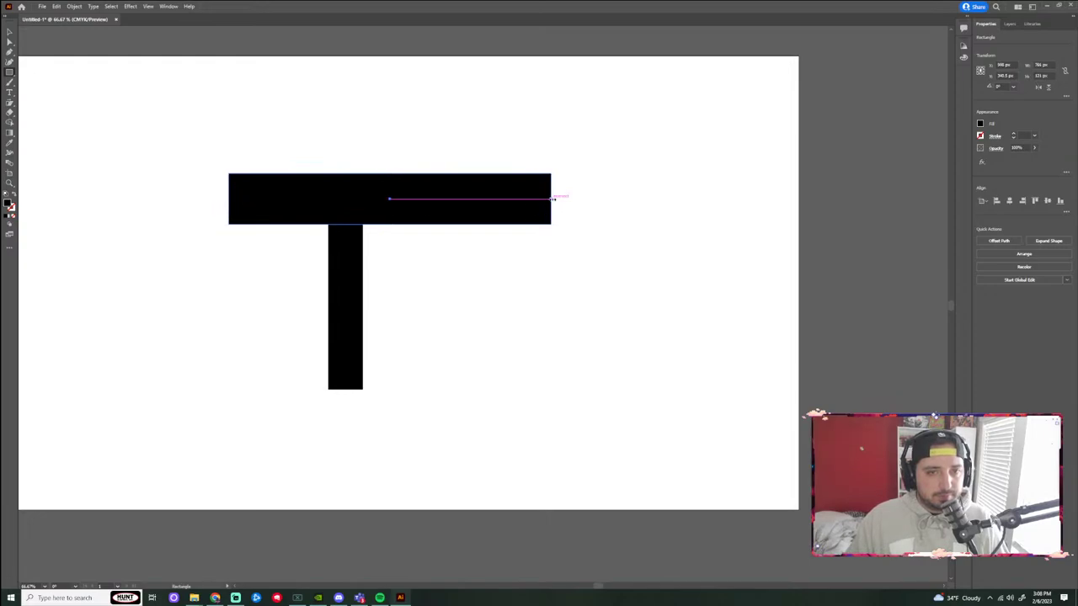
pyautogui.moveTo(552, 198); pyautogui.dragTo(468, 232)
pyautogui.moveTo(467, 229); pyautogui.dragTo(466, 227)
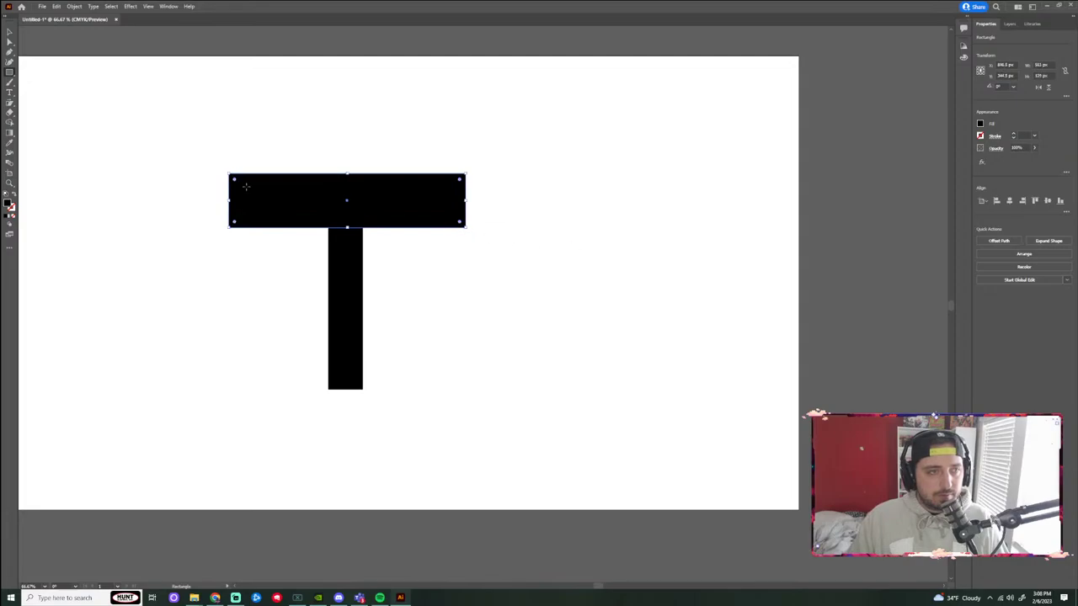
pyautogui.click(639, 277)
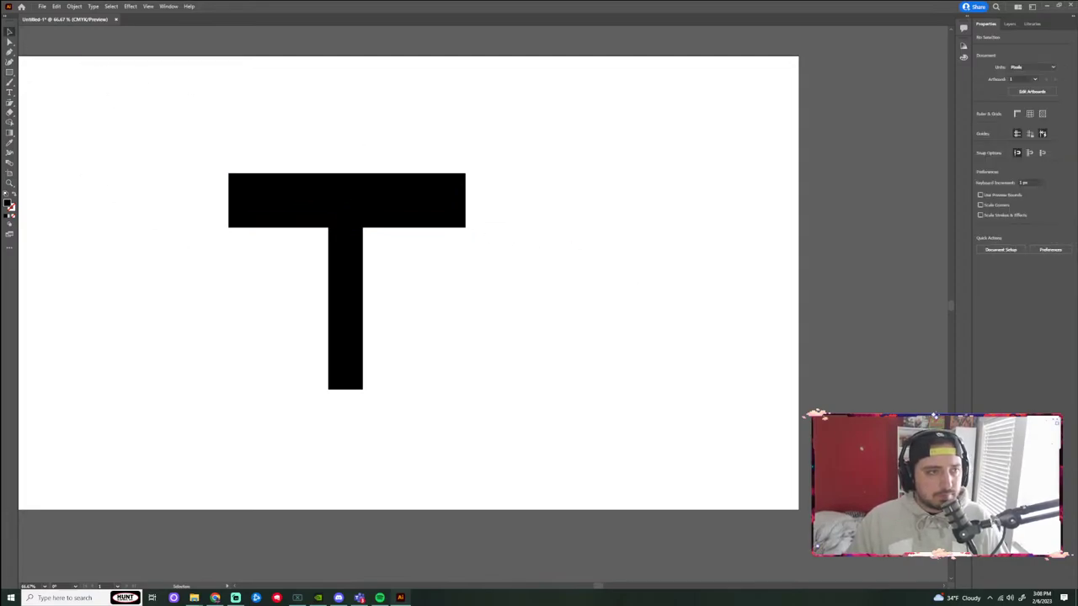
# Draw a black rectangle about 220 by 312 px beside the T and rotate it about 37° clockwise.
pyautogui.click(10, 72)
pyautogui.moveTo(572, 168); pyautogui.dragTo(481, 298)
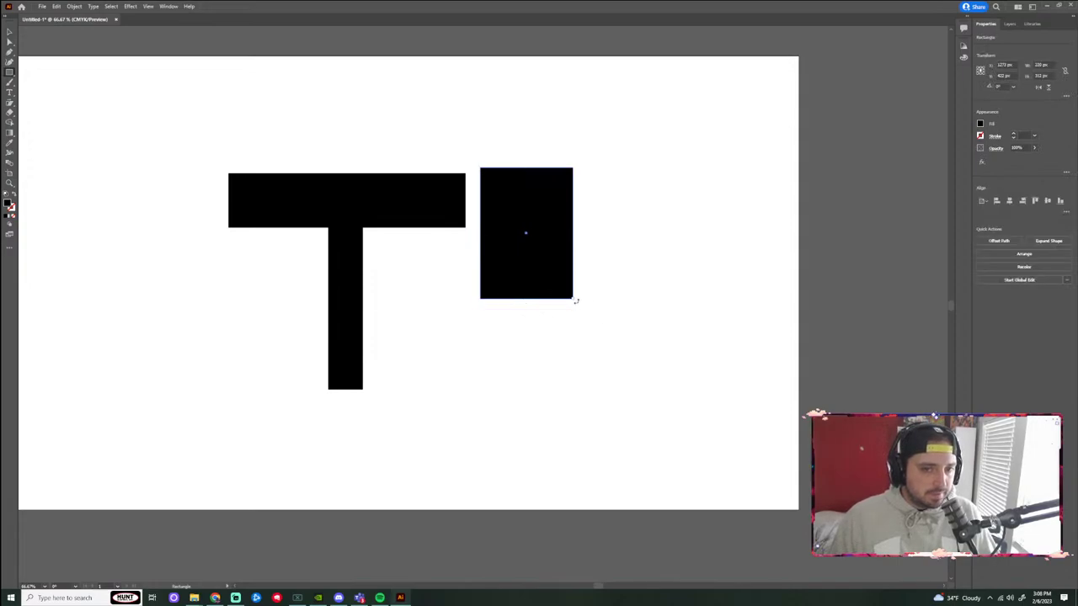
pyautogui.moveTo(576, 300); pyautogui.dragTo(522, 337)
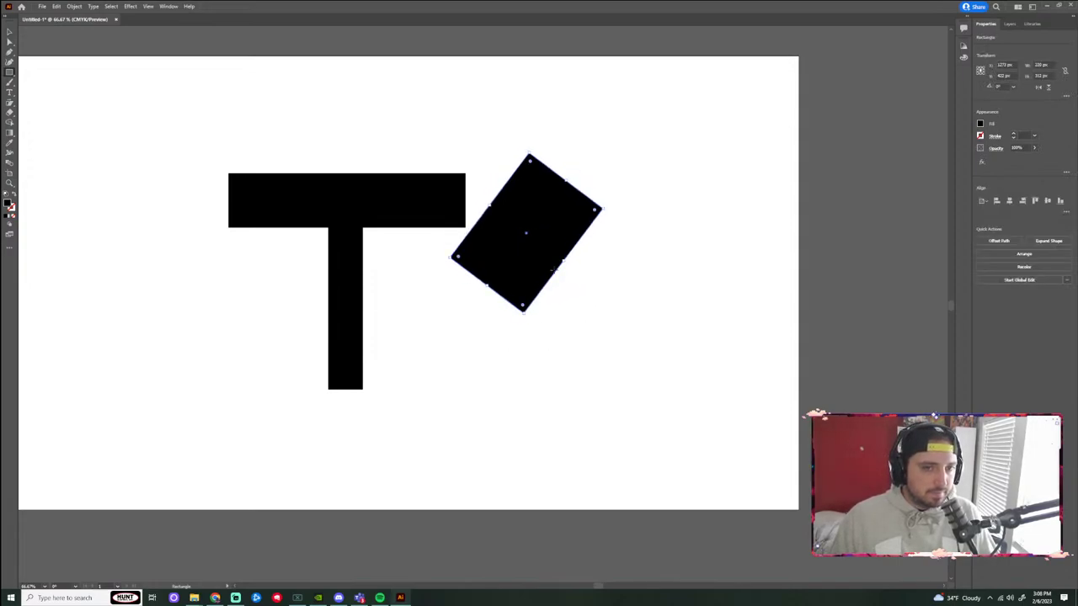
# Move the rotated rectangle over the bar's right end and place a copy of it over the stem's lower end.
pyautogui.click(11, 32)
pyautogui.moveTo(549, 208); pyautogui.dragTo(489, 201)
pyautogui.hotkey('ctrl', 'c')
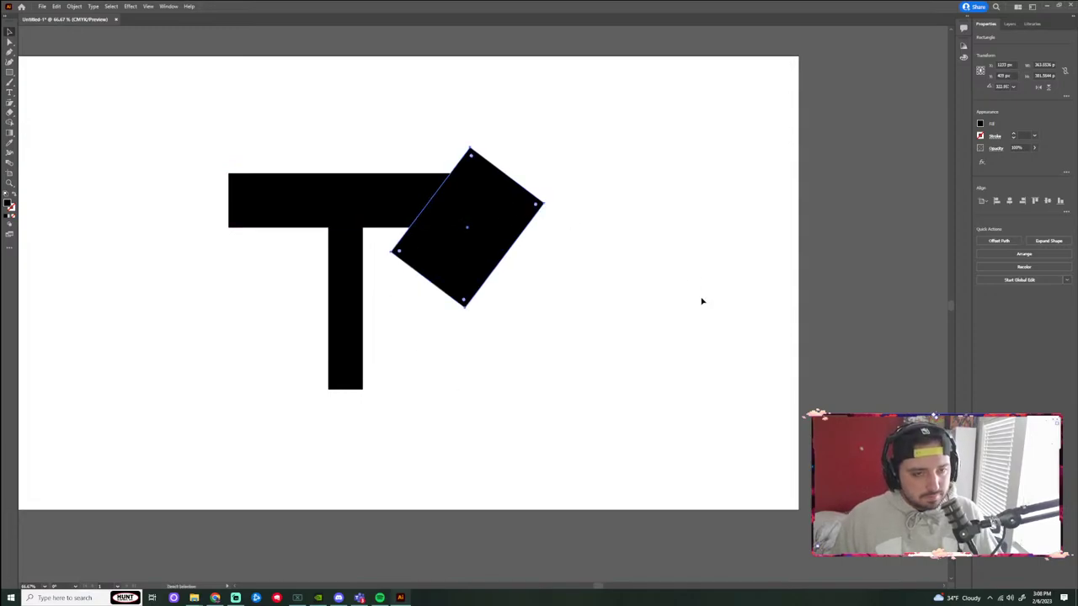
pyautogui.hotkey('ctrl', 'v')
pyautogui.moveTo(506, 297); pyautogui.dragTo(401, 376)
pyautogui.click(670, 279)
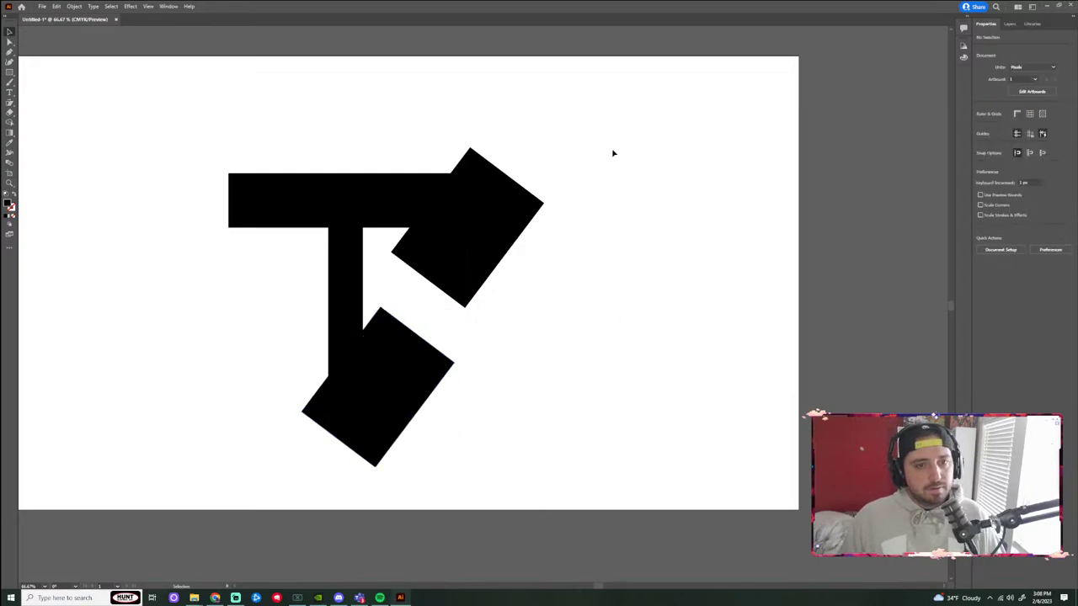
# Select all four shapes and merge the T's stem with its bar using the Shape Builder tool.
pyautogui.moveTo(593, 105); pyautogui.dragTo(165, 424)
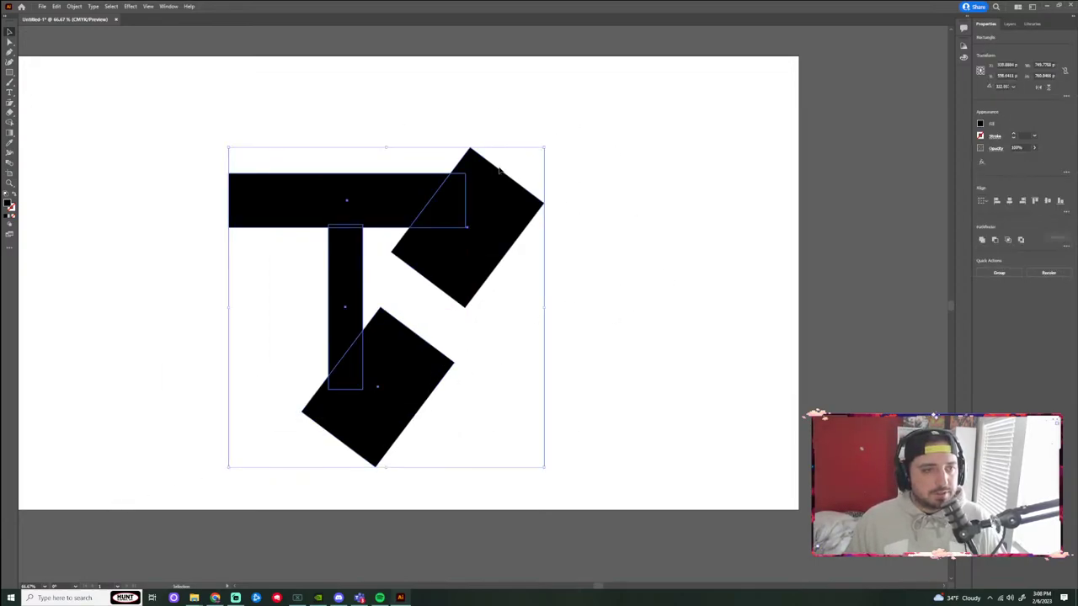
pyautogui.click(11, 122)
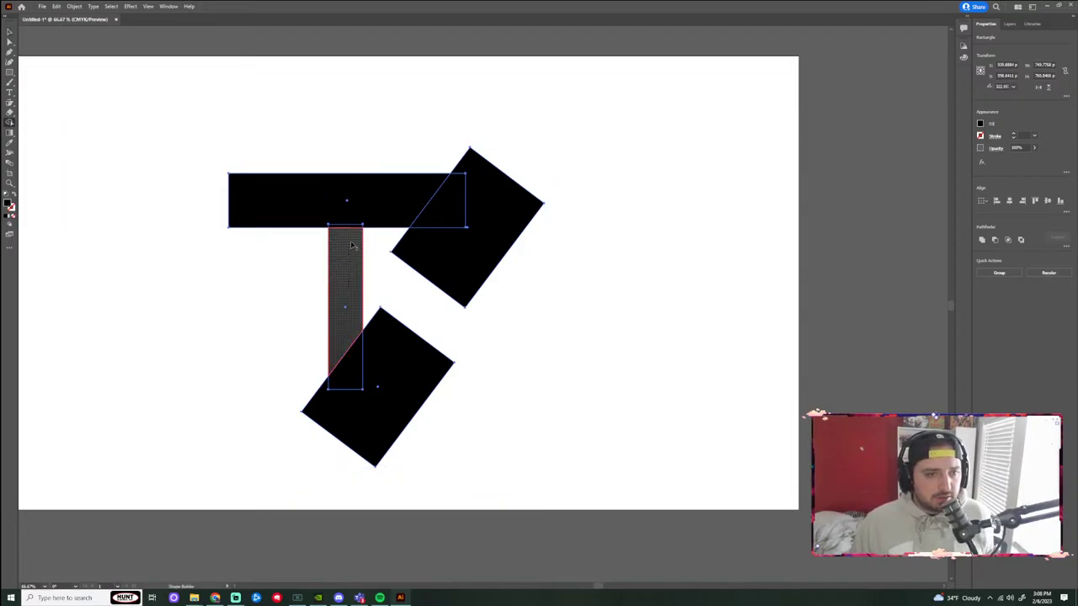
pyautogui.moveTo(348, 232); pyautogui.dragTo(345, 222)
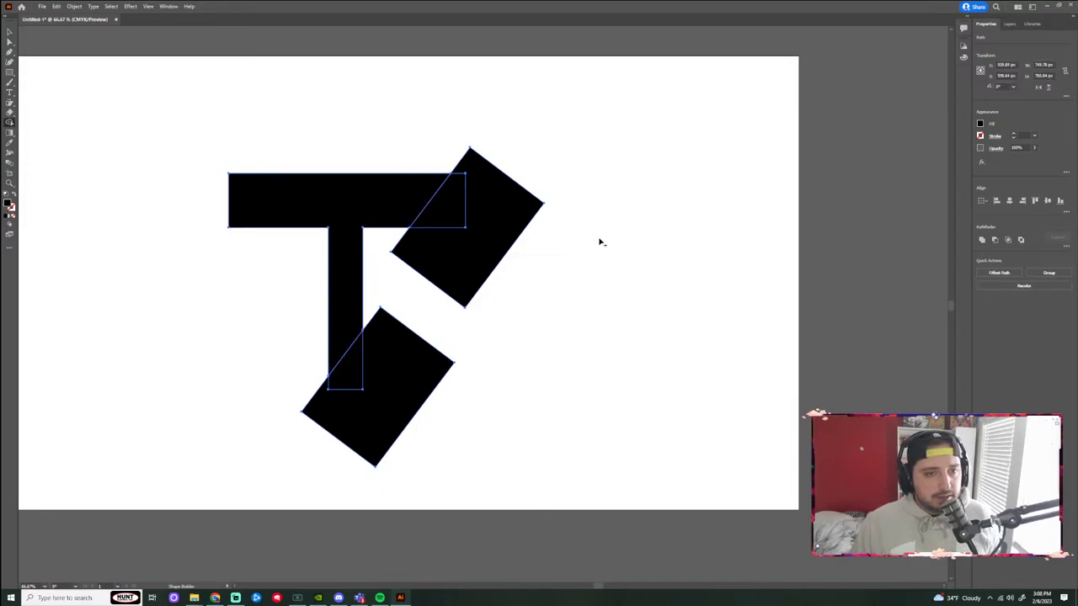
pyautogui.click(11, 32)
pyautogui.click(611, 240)
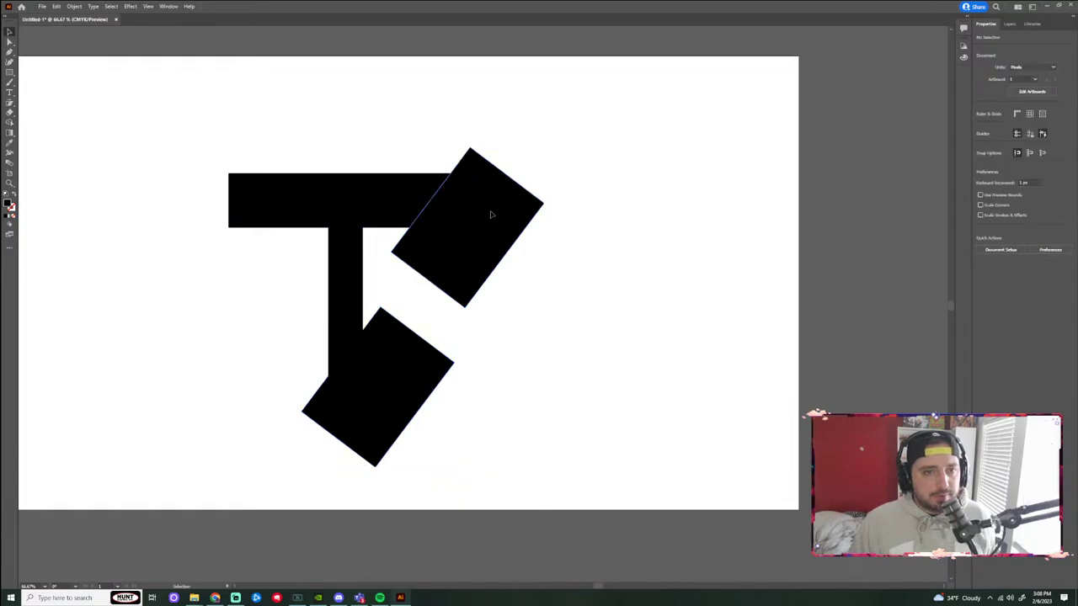
# Delete both rotated rectangles and the leftover overlap pieces so the T has slanted ends on its bar and stem.
pyautogui.click(493, 212)
pyautogui.press('Delete')
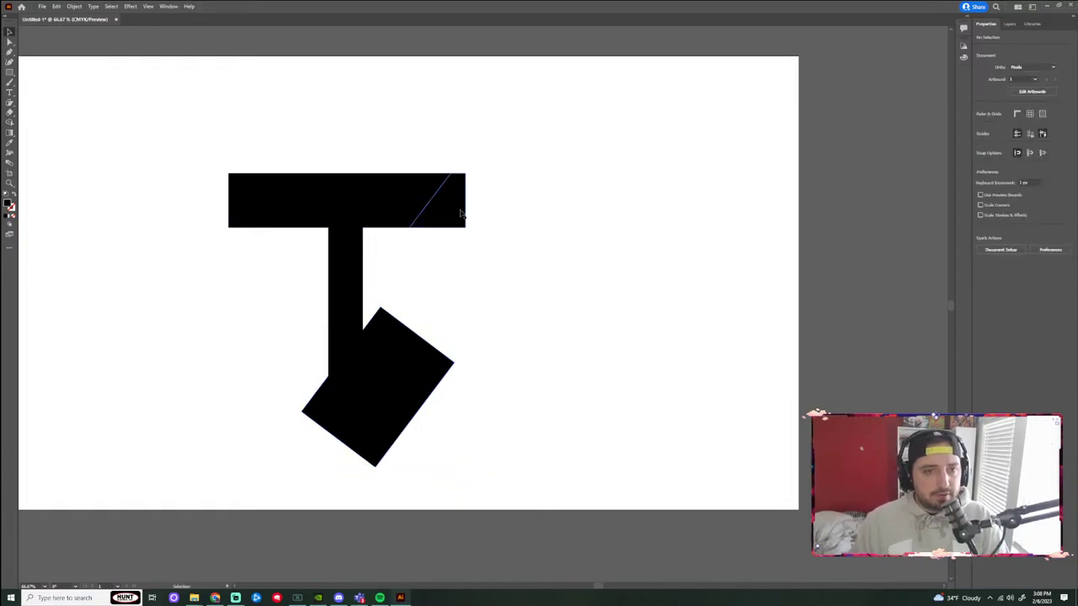
pyautogui.click(453, 353)
pyautogui.press('Delete')
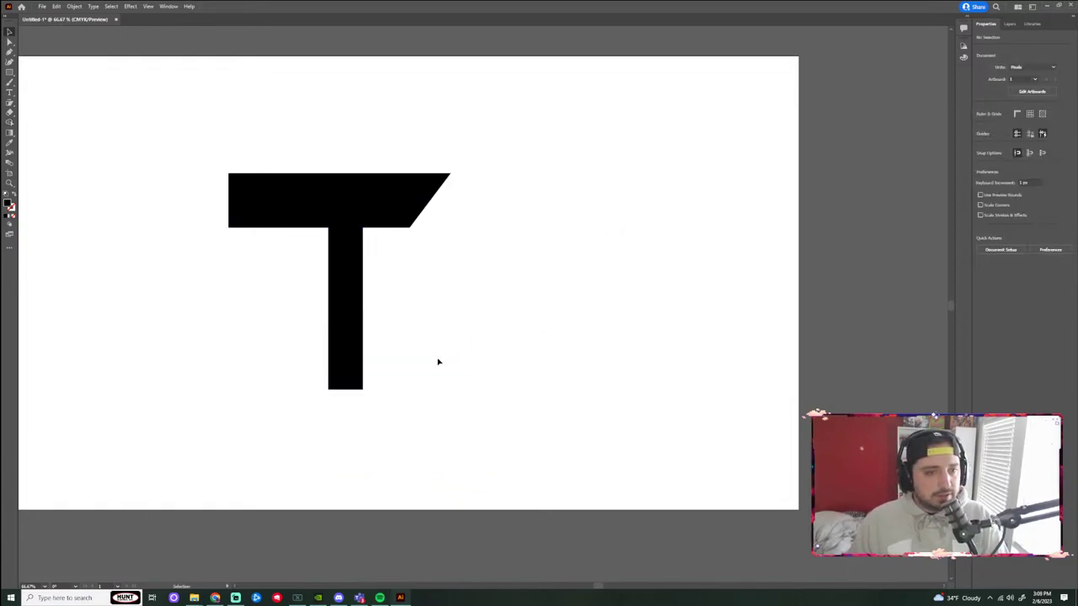
pyautogui.click(354, 380)
pyautogui.press('Delete')
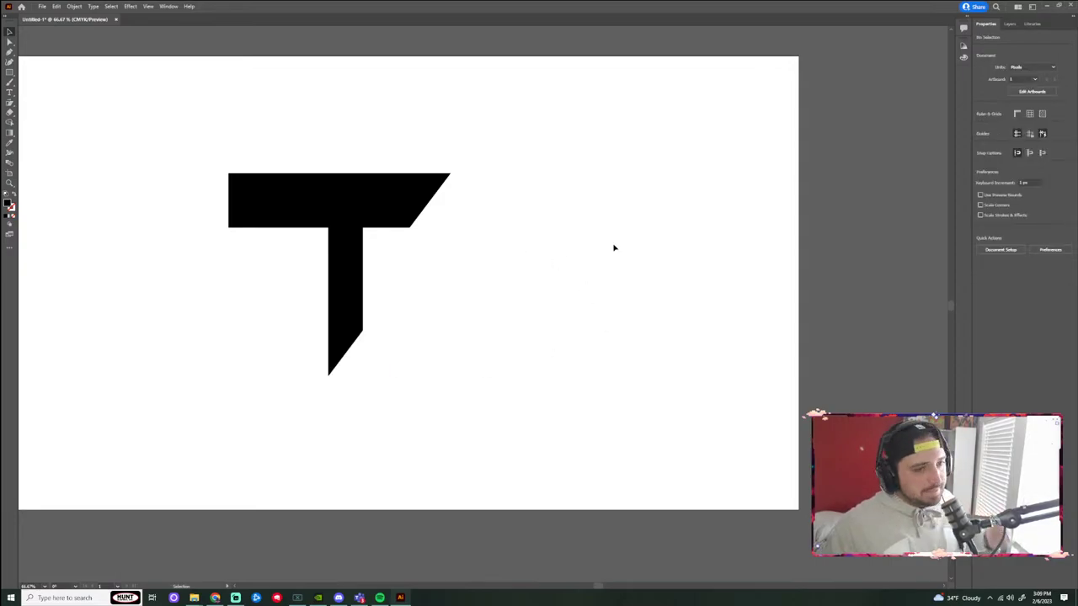
# Move the finished T toward the artboard's upper left to check it is one shape, and delete it.
pyautogui.click(411, 215)
pyautogui.moveTo(330, 207); pyautogui.dragTo(279, 164)
pyautogui.click(505, 299)
pyautogui.click(317, 166)
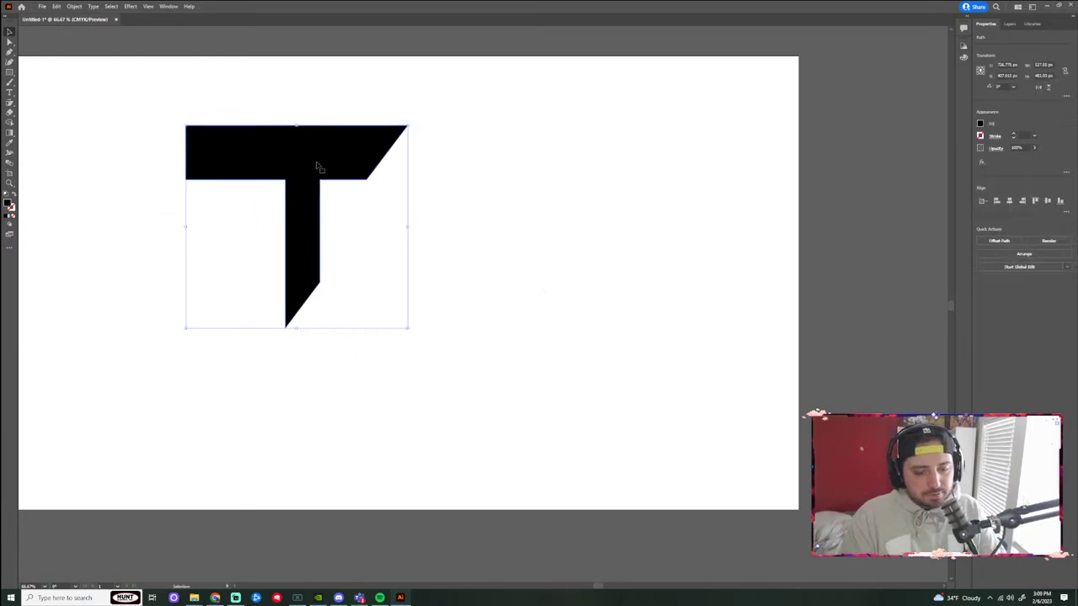
pyautogui.press('Delete')
# Activate the Ellipse tool and set its fill to a light blue swatch.
pyautogui.click(10, 73)
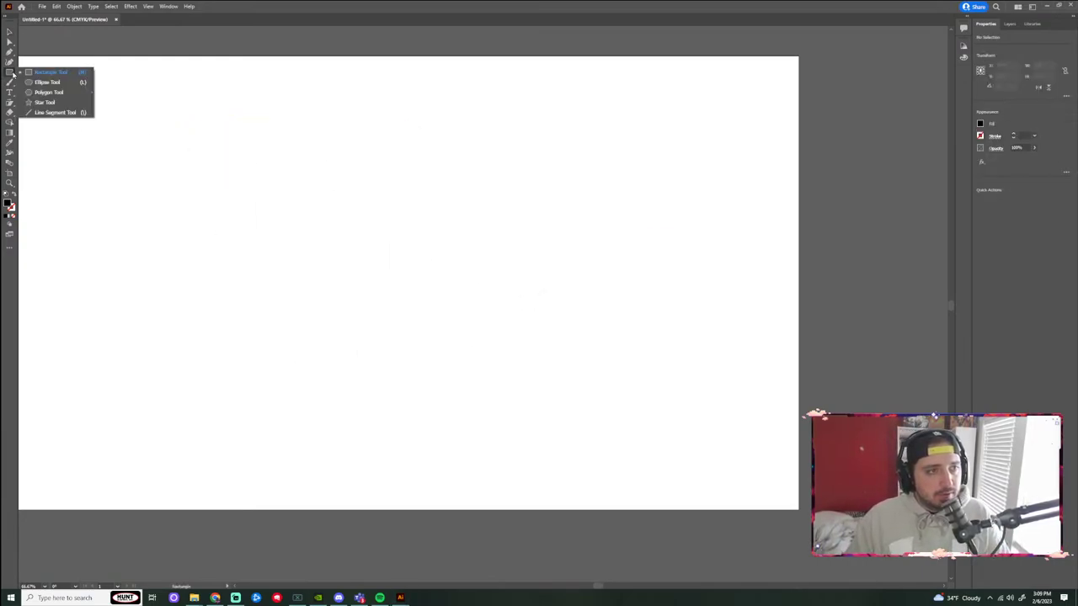
pyautogui.click(51, 82)
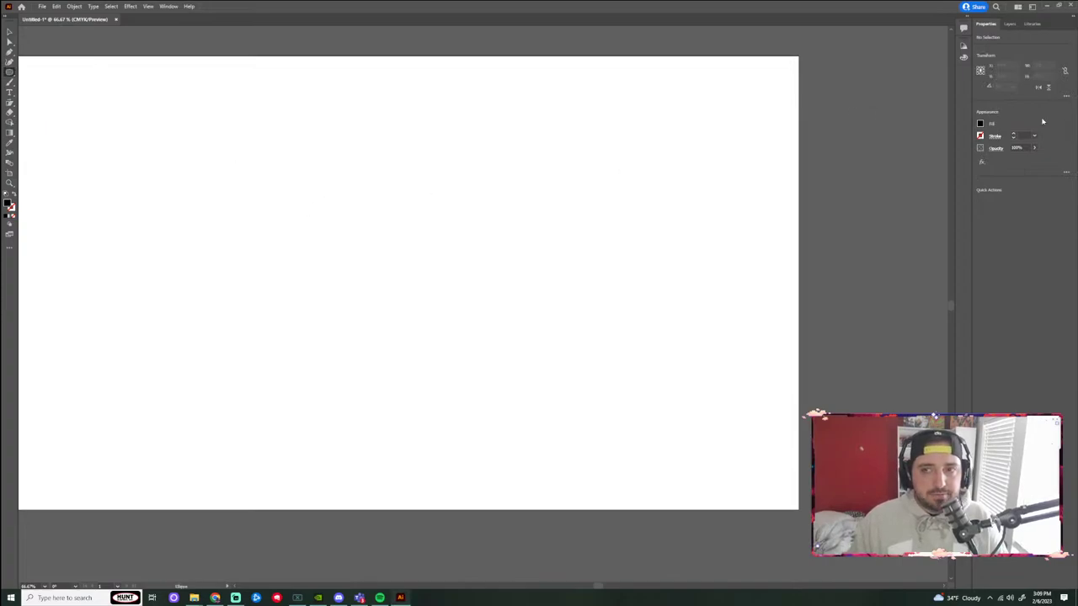
pyautogui.click(980, 124)
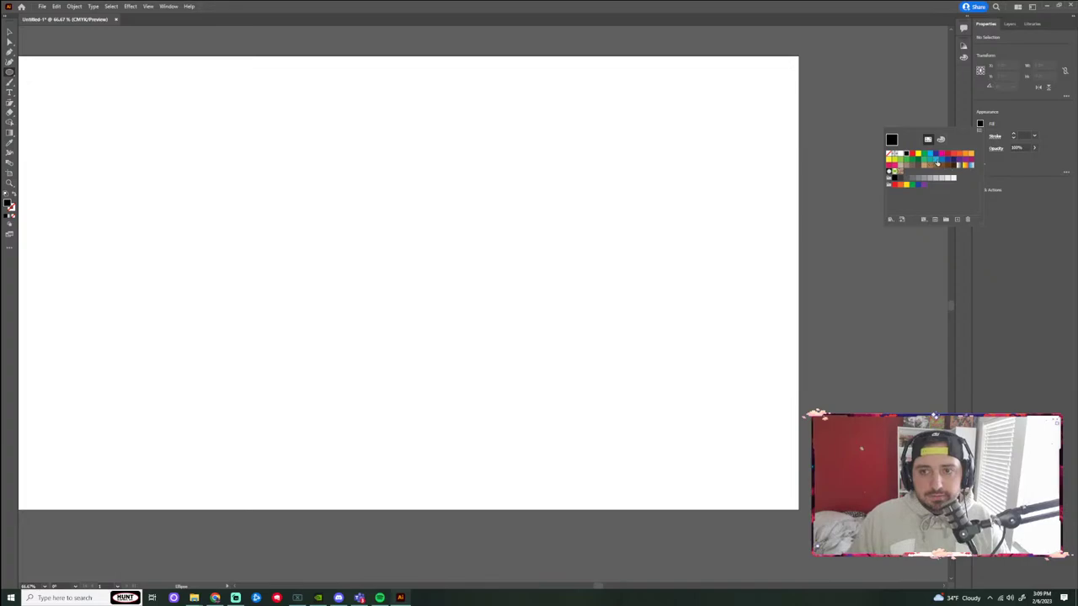
pyautogui.click(934, 159)
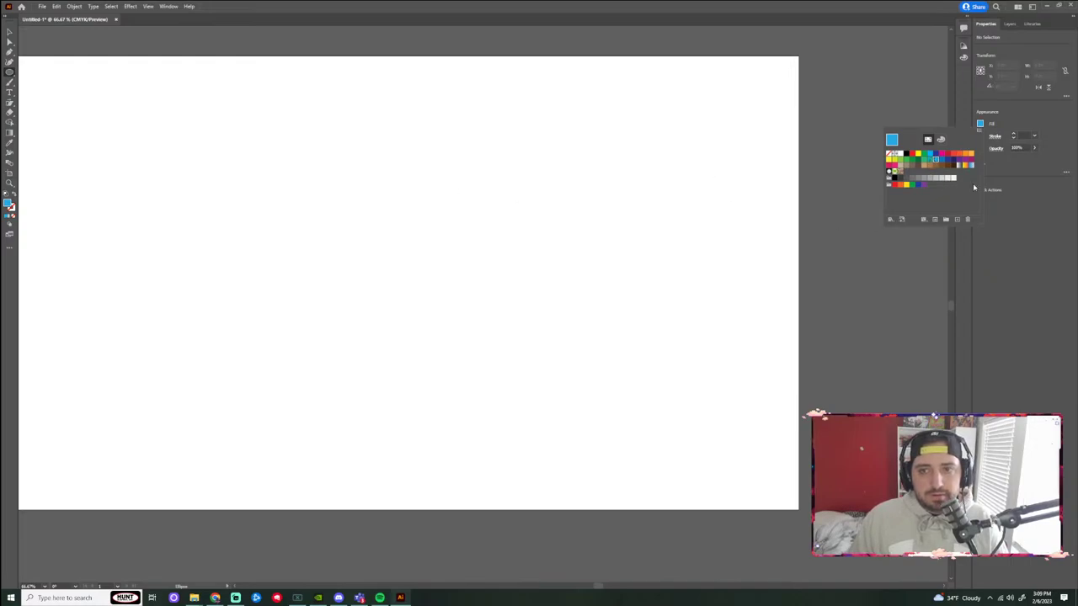
pyautogui.click(1014, 177)
# Set the stroke to a light cyan picked from the colour spectrum.
pyautogui.click(980, 136)
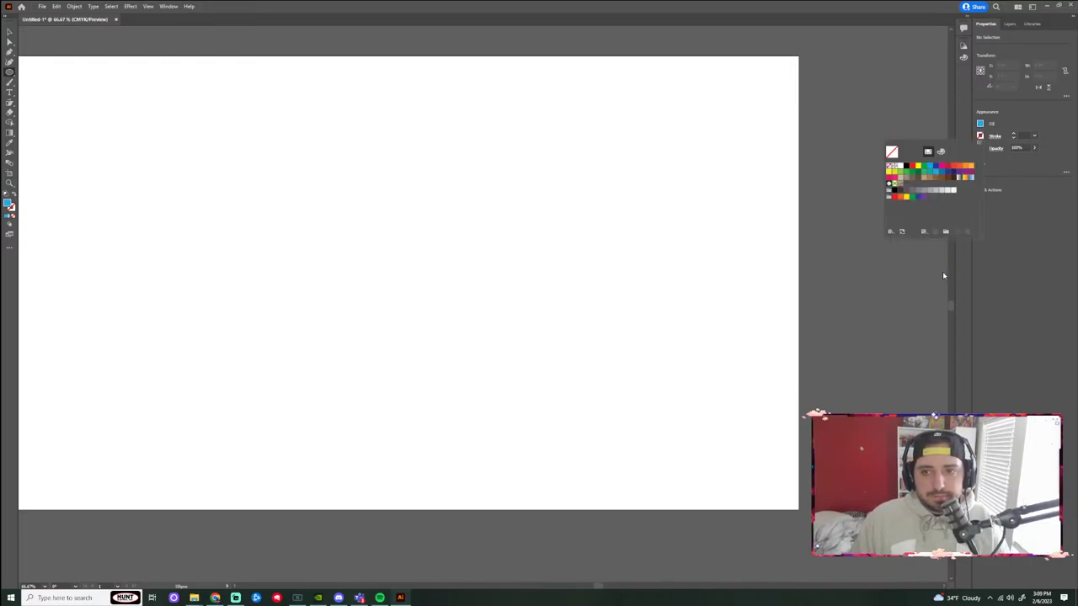
pyautogui.click(923, 232)
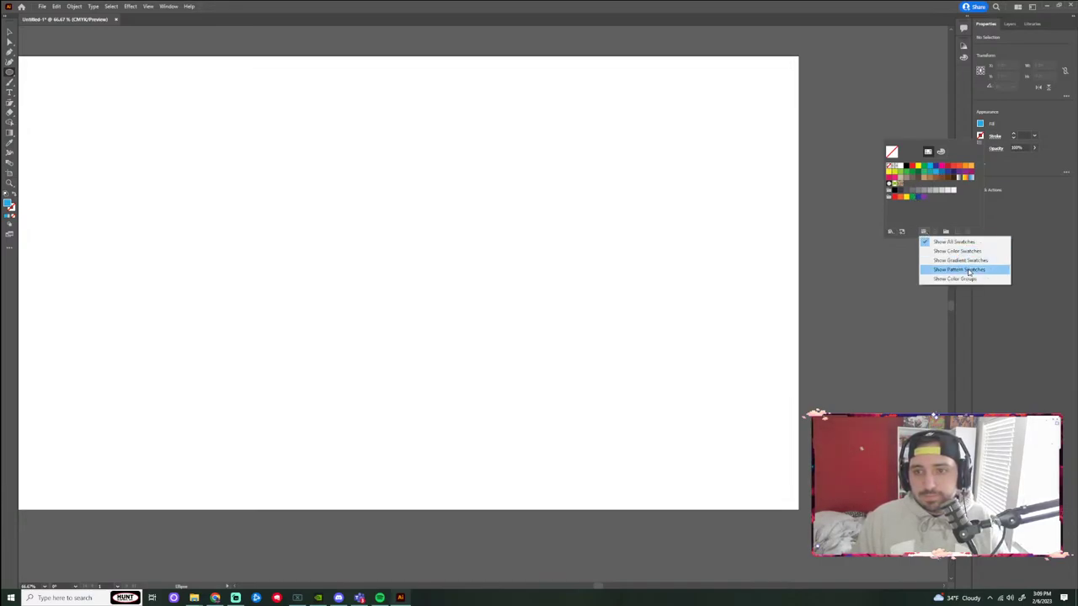
pyautogui.click(945, 157)
pyautogui.click(942, 151)
pyautogui.click(935, 222)
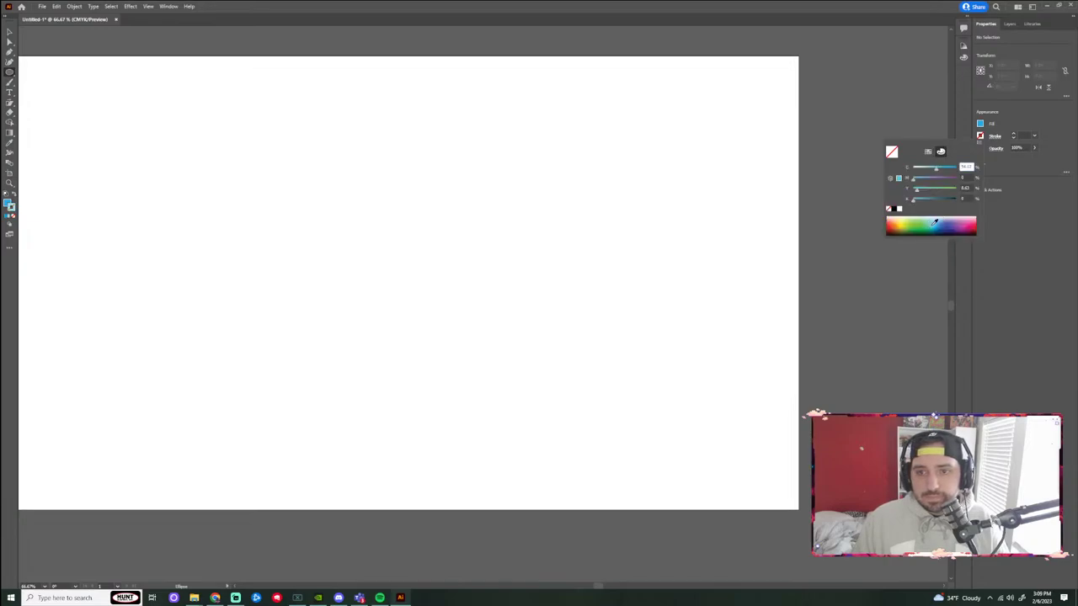
# Pick a different cyan for the stroke from the spectrum and lighten it by lowering its cyan amount.
pyautogui.click(934, 221)
pyautogui.moveTo(931, 171); pyautogui.dragTo(924, 172)
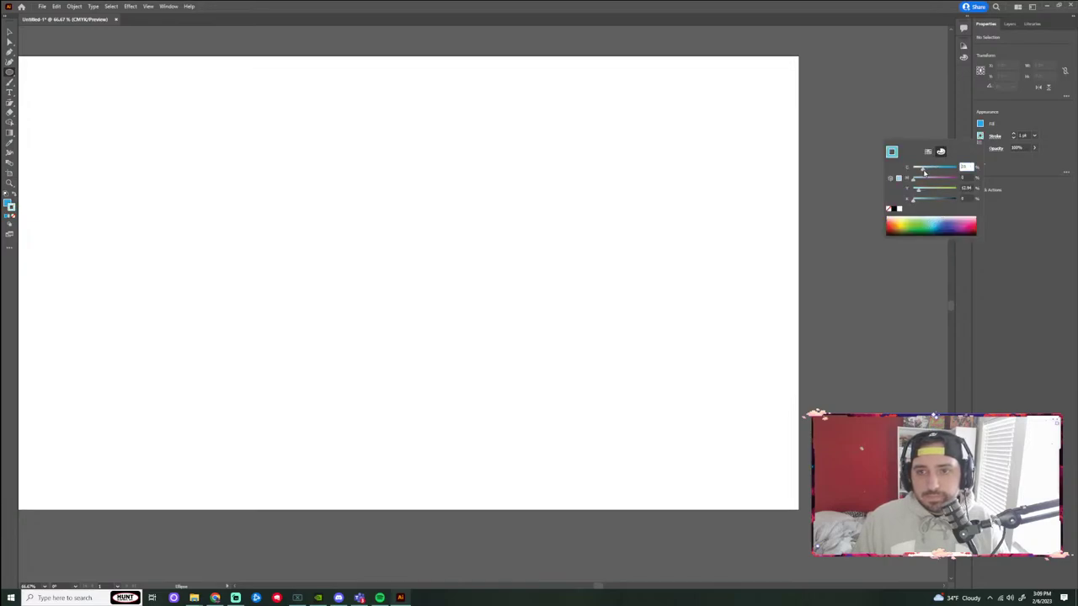
pyautogui.click(416, 222)
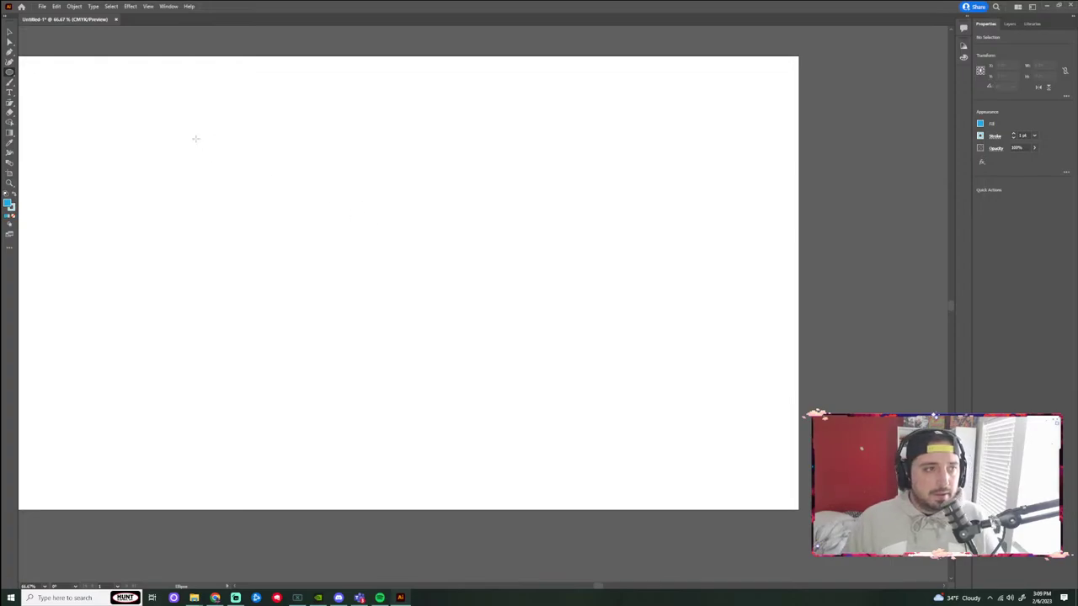
# Draw a circle about 563 px in diameter in the artboard's left half and thicken its stroke to 13 pt.
pyautogui.moveTo(172, 122); pyautogui.dragTo(411, 359)
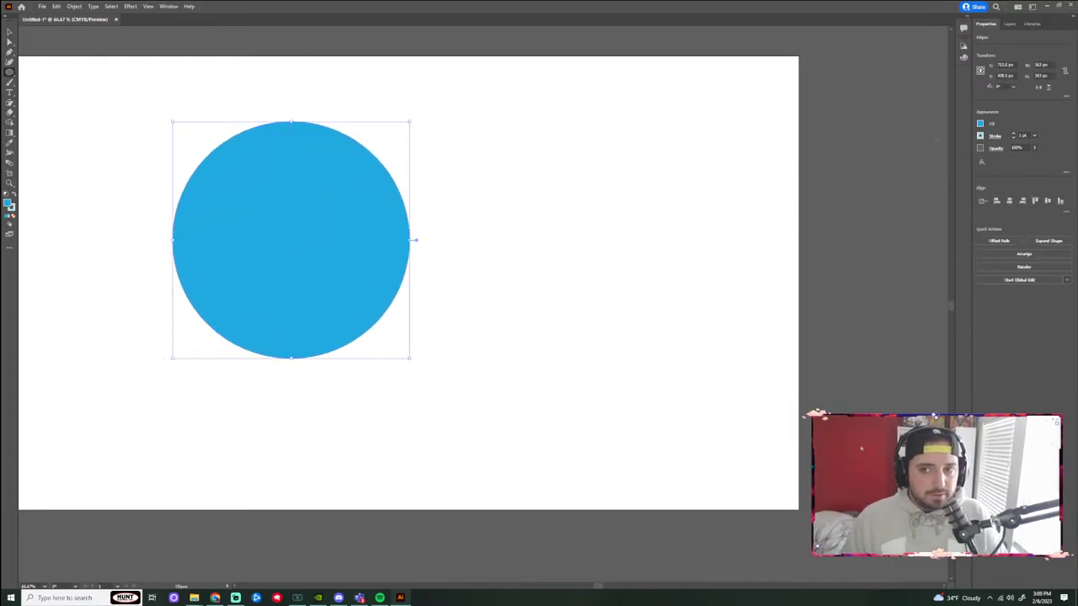
pyautogui.click(1013, 136)
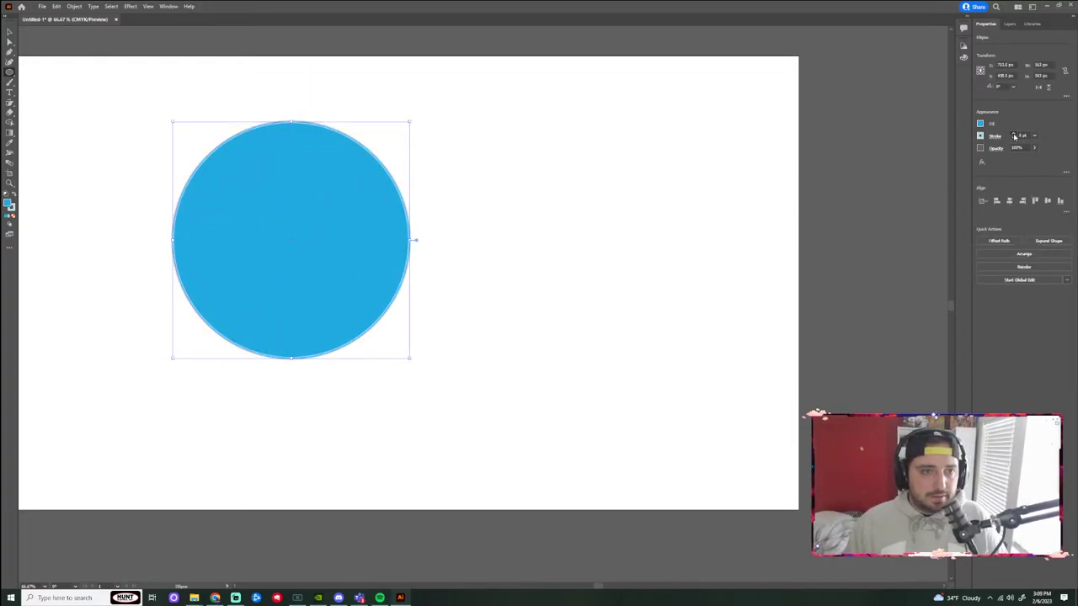
pyautogui.click(1013, 136)
pyautogui.click(1014, 137)
pyautogui.moveTo(599, 163); pyautogui.dragTo(594, 163)
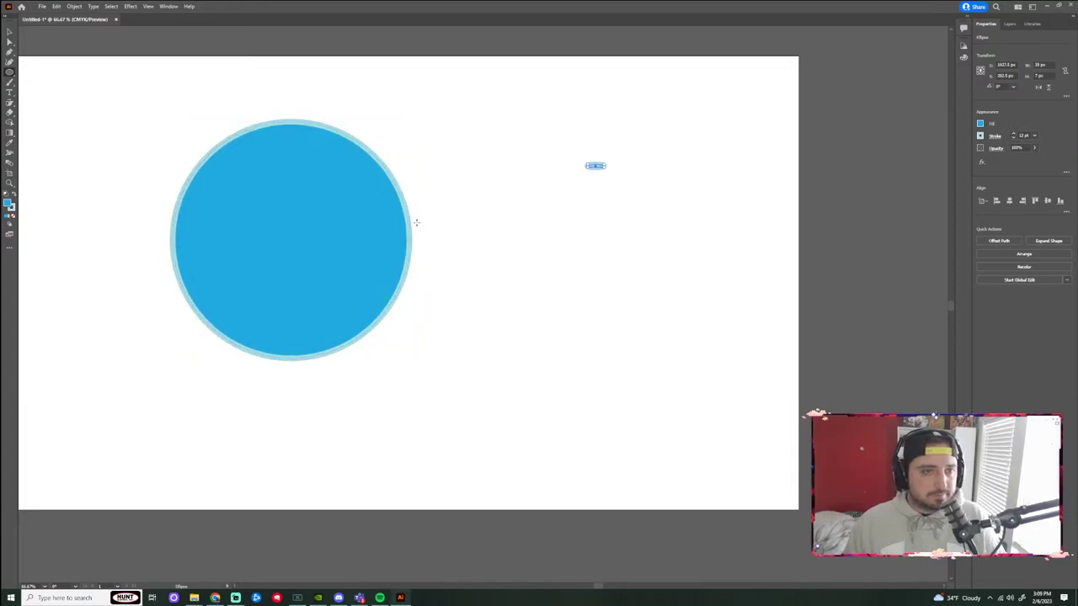
pyautogui.hotkey('ctrl', 'z')
# Draw a second circle about 458 px wide overlapping the first one's lower right side, and move both up and to the right.
pyautogui.moveTo(517, 176); pyautogui.dragTo(325, 368)
pyautogui.click(8, 34)
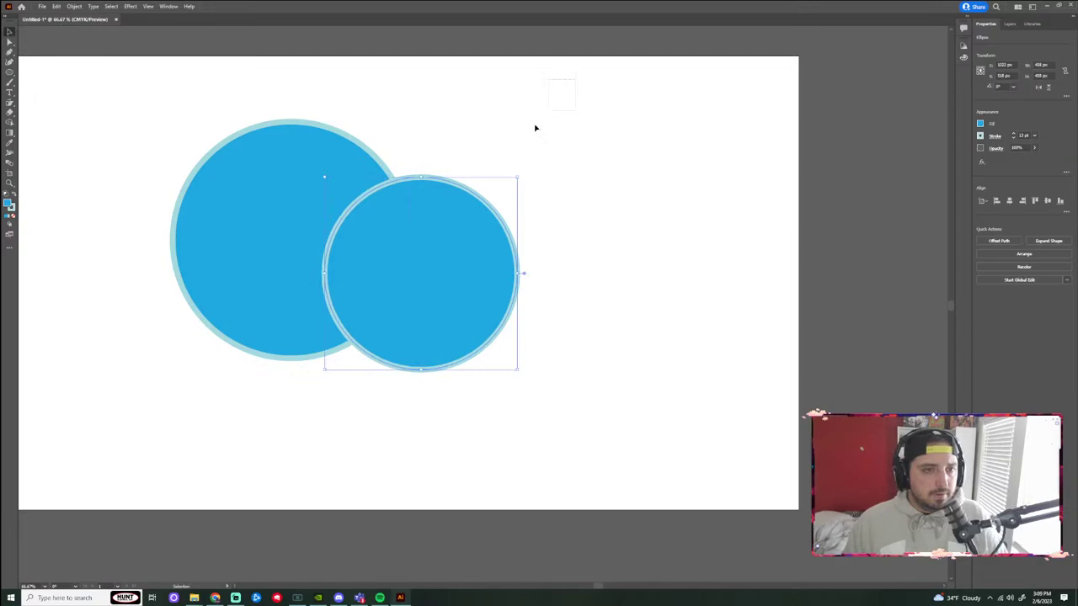
pyautogui.moveTo(572, 80); pyautogui.dragTo(133, 390)
pyautogui.moveTo(280, 209); pyautogui.dragTo(362, 178)
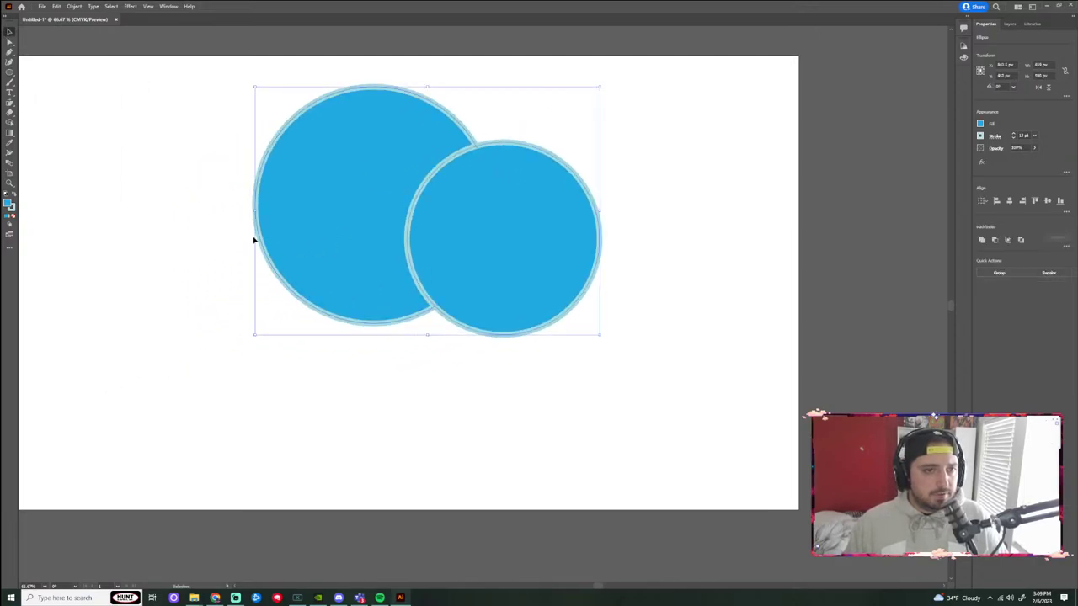
# Add a circle about 378 px wide overlapping the large circle's lower left side and a flattened ellipse across the bottom middle.
pyautogui.click(29, 113)
pyautogui.press('l')
pyautogui.moveTo(197, 183); pyautogui.dragTo(357, 342)
pyautogui.press('v')
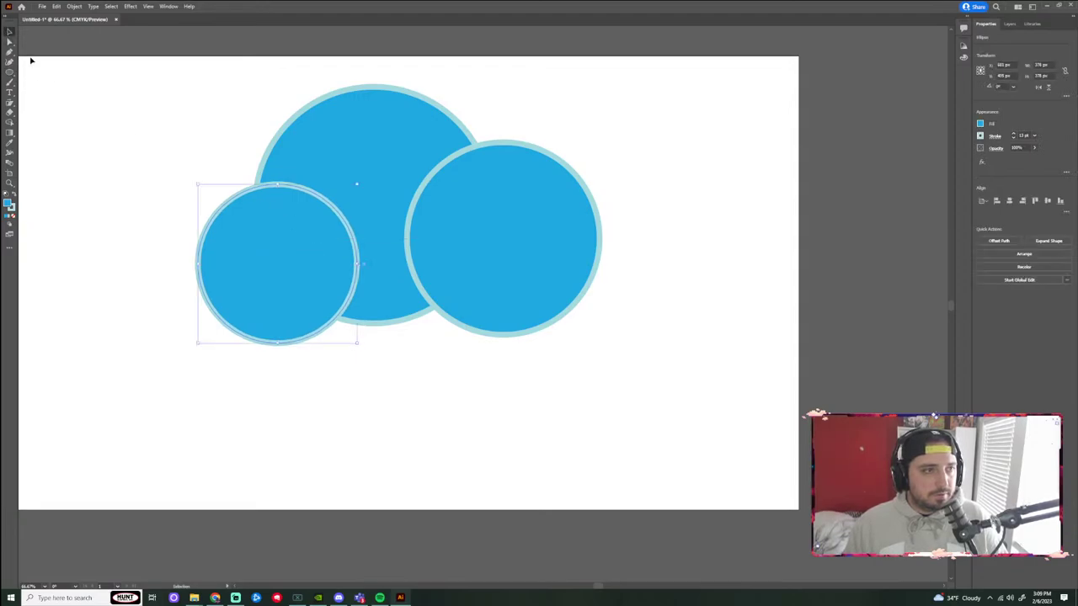
pyautogui.moveTo(257, 235); pyautogui.dragTo(458, 355)
pyautogui.click(10, 73)
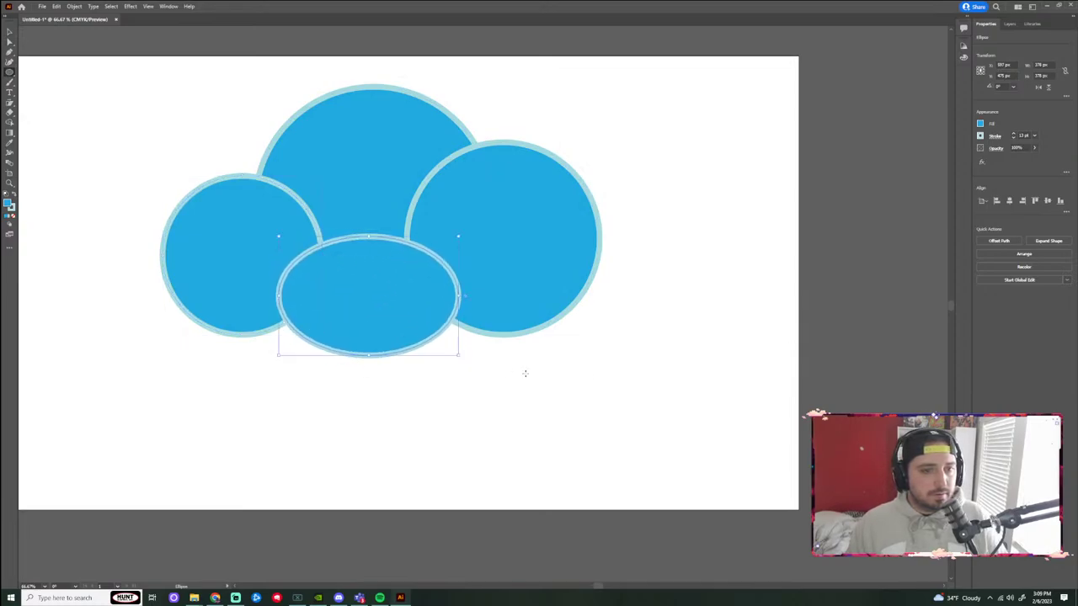
pyautogui.click(10, 33)
pyautogui.click(702, 217)
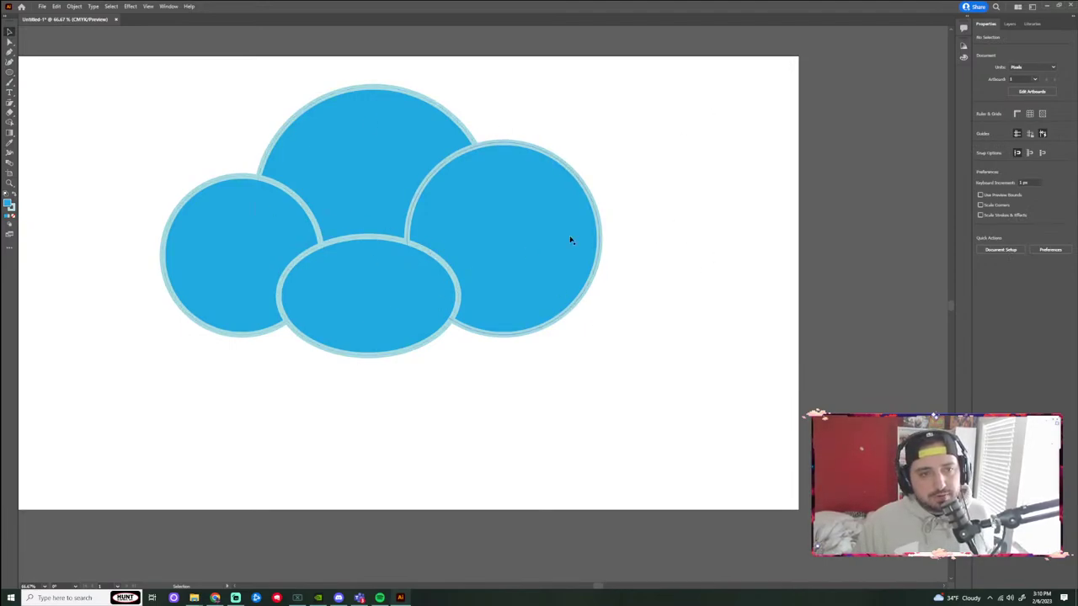
# Merge the four overlapping circles and ellipse into a single cloud outline with the Shape Builder tool.
pyautogui.moveTo(646, 127); pyautogui.dragTo(156, 425)
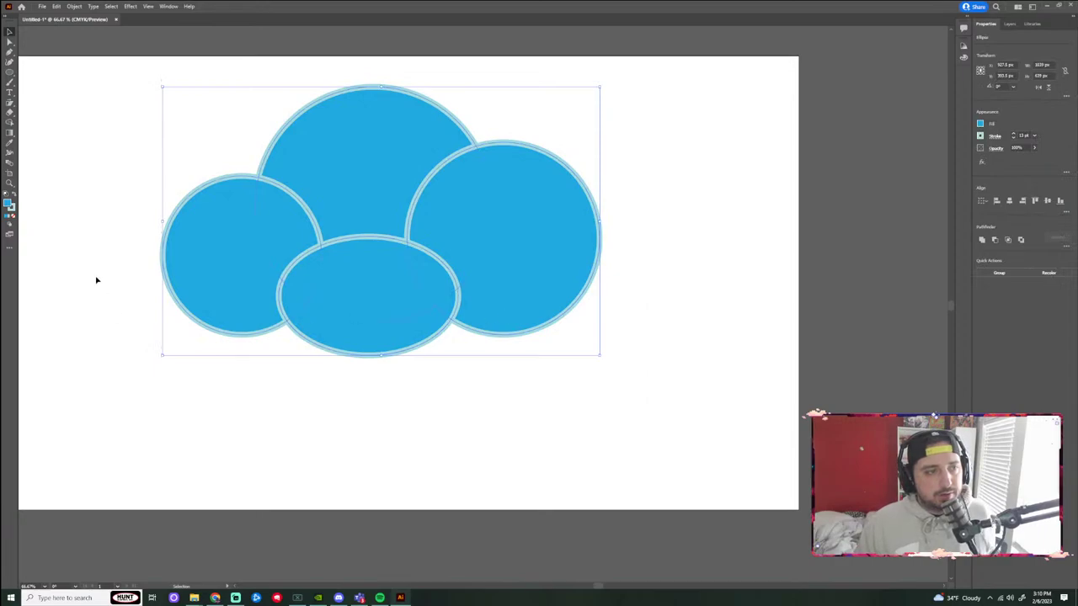
pyautogui.click(10, 123)
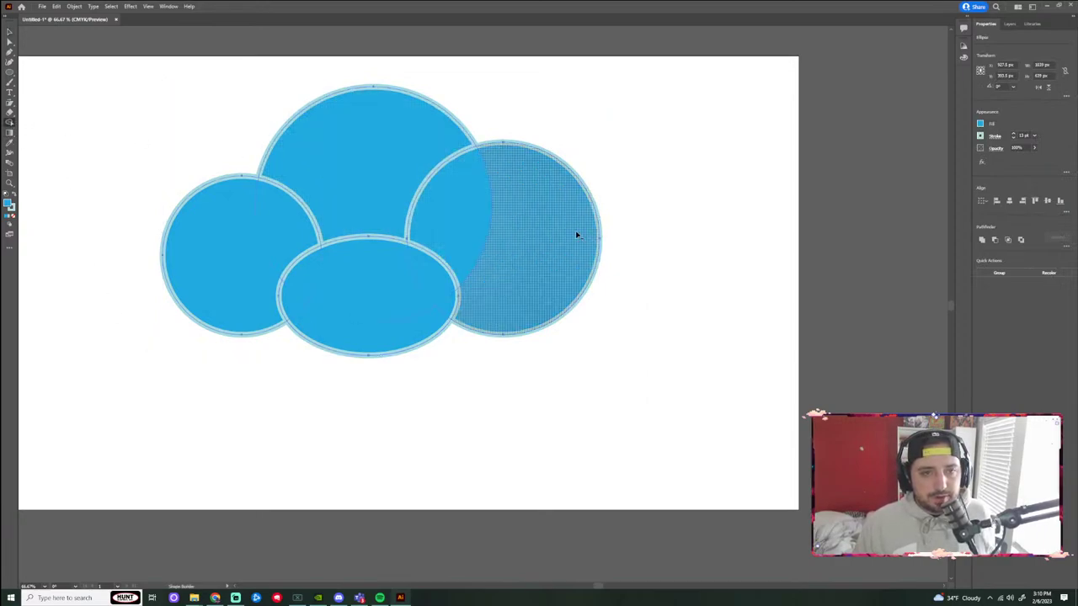
pyautogui.moveTo(496, 228)
pyautogui.mouseDown()
pyautogui.moveTo(432, 188)
pyautogui.moveTo(373, 196)
pyautogui.moveTo(366, 250)
pyautogui.moveTo(398, 278)
pyautogui.moveTo(445, 290)
pyautogui.moveTo(444, 313)
pyautogui.moveTo(399, 339)
pyautogui.moveTo(322, 316)
pyautogui.moveTo(302, 285)
pyautogui.moveTo(287, 300)
pyautogui.moveTo(272, 248)
pyautogui.moveTo(223, 268)
pyautogui.mouseUp()
pyautogui.click(10, 32)
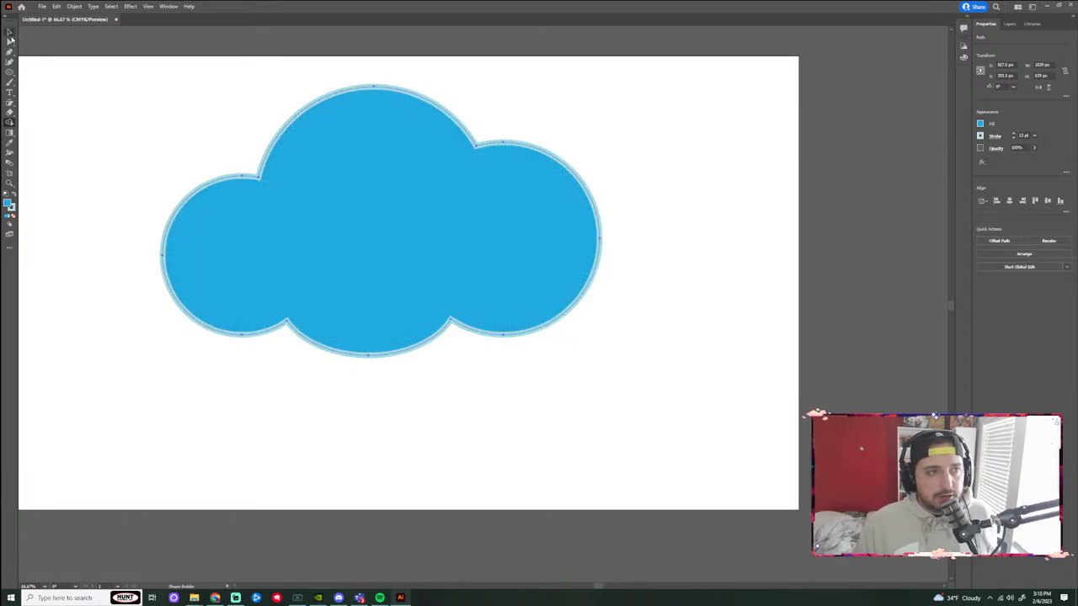
pyautogui.click(671, 193)
# Scale the cloud down proportionally to about 615 px wide by 378 px high.
pyautogui.hotkey('ctrl', 'a')
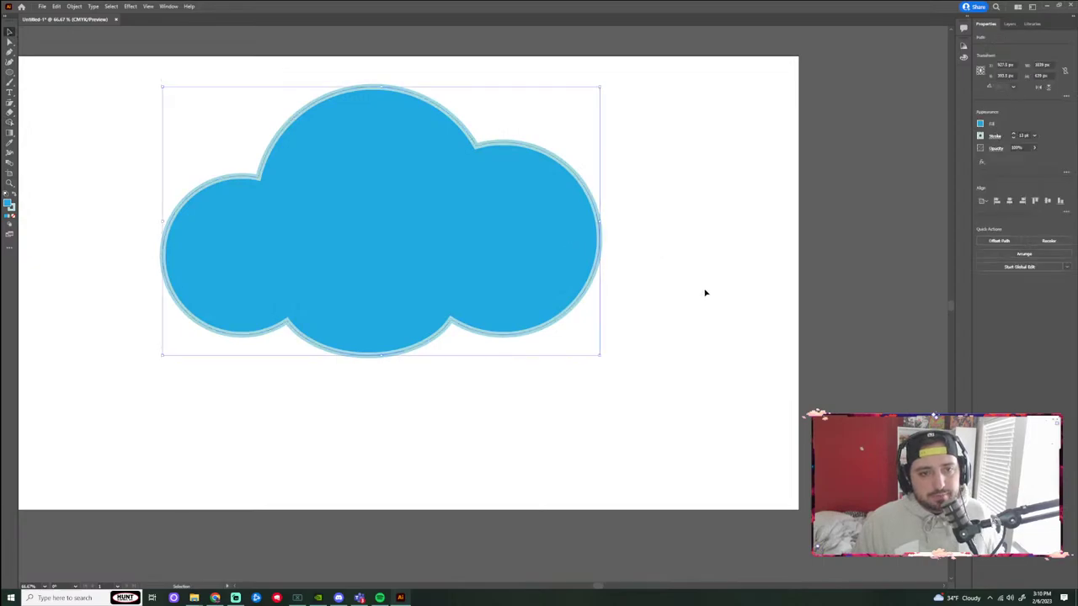
pyautogui.moveTo(602, 82); pyautogui.dragTo(481, 198)
pyautogui.click(556, 237)
pyautogui.click(329, 289)
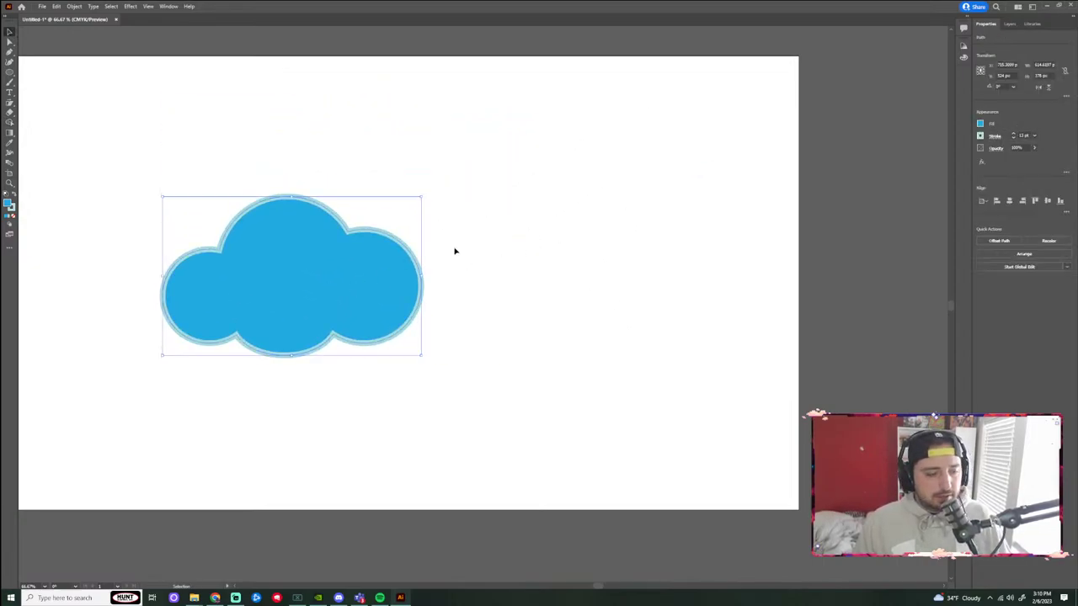
# Duplicate the cloud twice, placing one copy to its upper right and the other to its lower right.
pyautogui.click(553, 277)
pyautogui.hotkey('ctrl', 'a')
pyautogui.moveTo(336, 290); pyautogui.dragTo(583, 193)
pyautogui.click(378, 251)
pyautogui.click(568, 320)
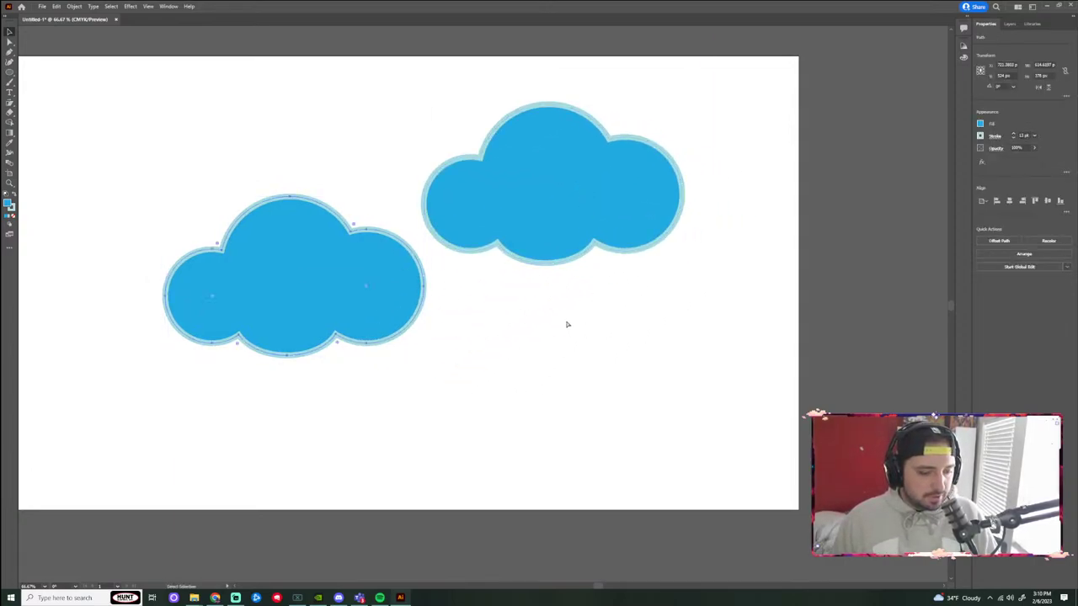
pyautogui.hotkey('ctrl', 'v')
pyautogui.moveTo(527, 347); pyautogui.dragTo(525, 371)
pyautogui.click(761, 419)
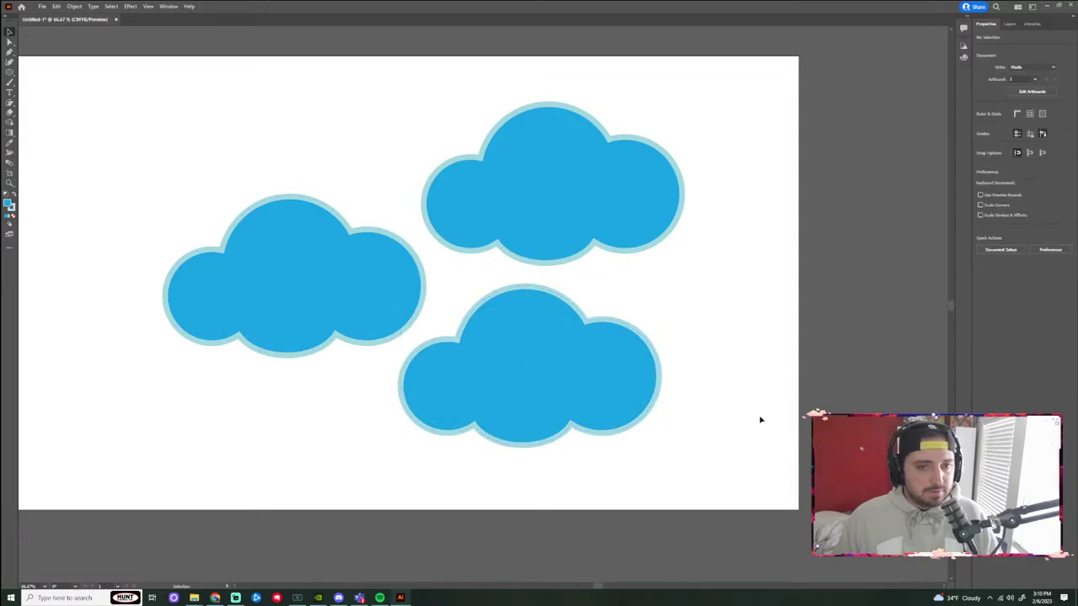
# Shrink the upper-right cloud copy to about half its size and place it near the artboard's centre.
pyautogui.click(673, 190)
pyautogui.moveTo(681, 106); pyautogui.dragTo(623, 183)
pyautogui.moveTo(498, 234); pyautogui.dragTo(513, 239)
# Move the lower cloud copy to the upper right and enlarge it, and spread the other two clouds toward the left.
pyautogui.moveTo(505, 332); pyautogui.dragTo(625, 115)
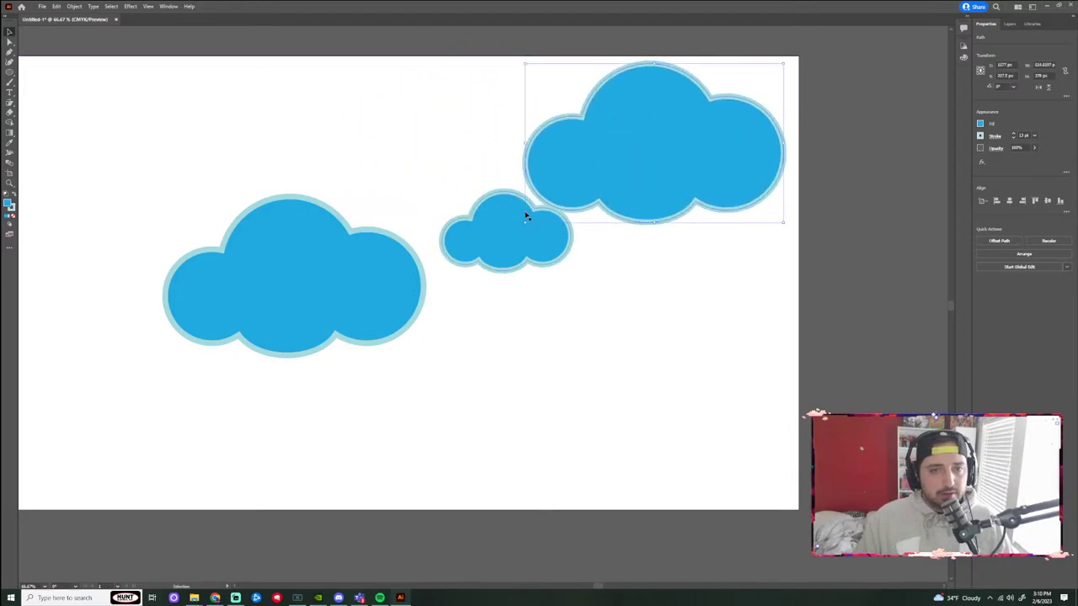
pyautogui.moveTo(524, 221); pyautogui.dragTo(457, 356)
pyautogui.moveTo(336, 258); pyautogui.dragTo(229, 212)
pyautogui.moveTo(494, 322); pyautogui.dragTo(409, 302)
pyautogui.moveTo(525, 205); pyautogui.dragTo(475, 209)
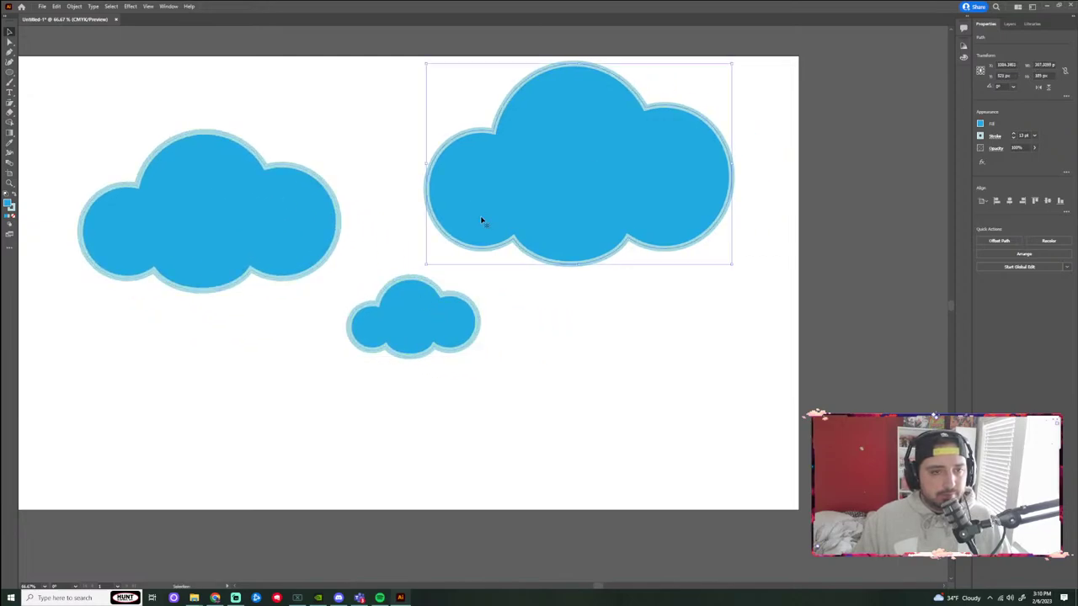
pyautogui.click(627, 424)
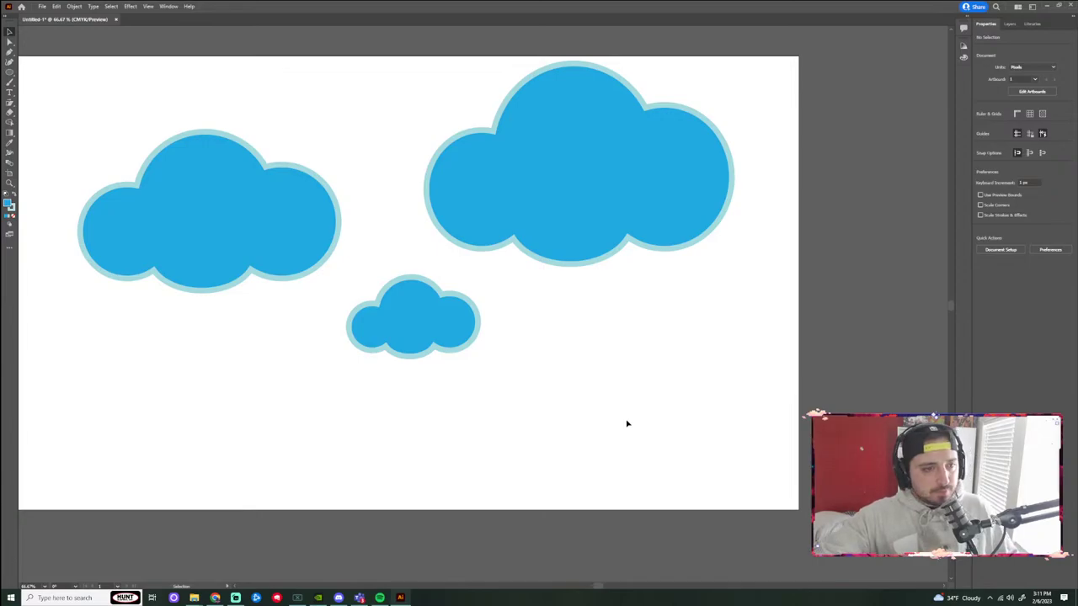
# Delete all three clouds to clear the artboard.
pyautogui.click(593, 168)
pyautogui.press('Delete')
pyautogui.click(445, 301)
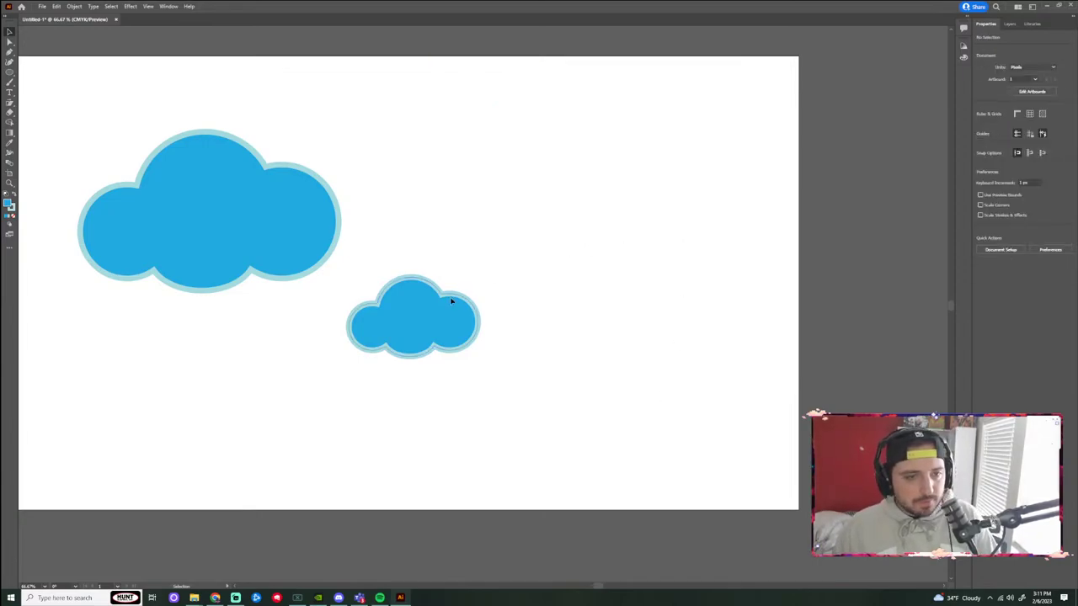
pyautogui.press('Delete')
pyautogui.click(335, 222)
pyautogui.press('Delete')
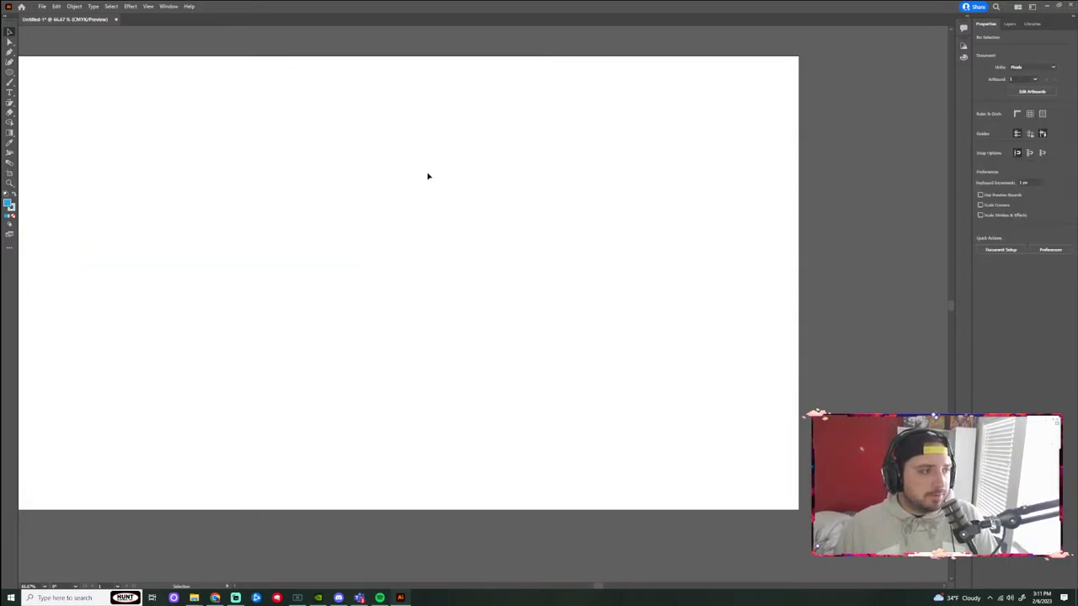
# Draw an ellipse about 650 px wide by 560 px high and a narrow one about 50 by 108 px inside its lower right.
pyautogui.click(10, 73)
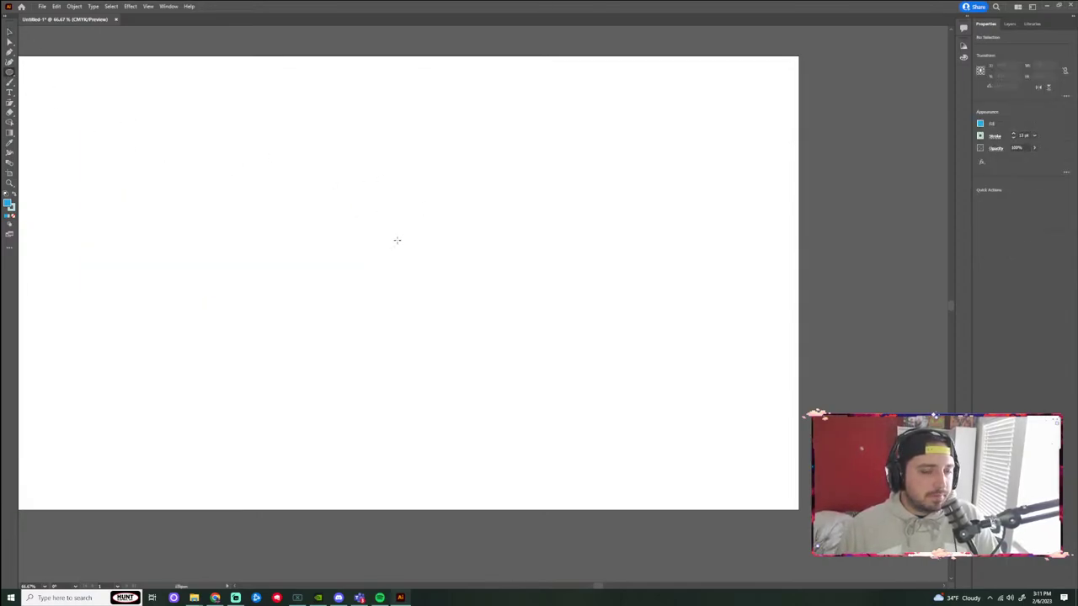
pyautogui.moveTo(217, 149); pyautogui.dragTo(493, 384)
pyautogui.moveTo(331, 205); pyautogui.dragTo(366, 241)
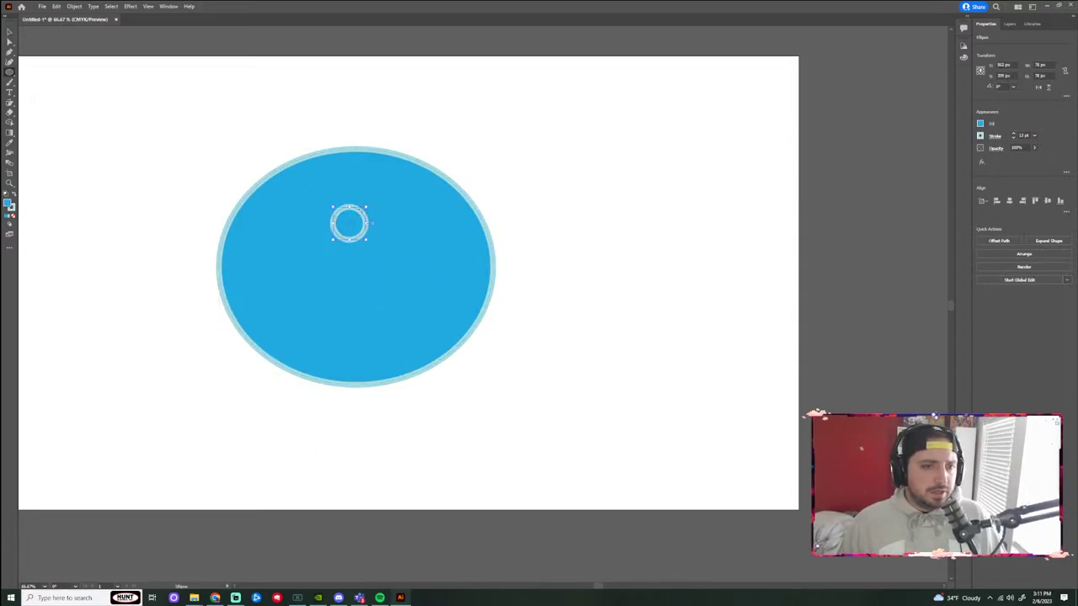
pyautogui.moveTo(371, 223); pyautogui.dragTo(382, 318)
# Duplicate the narrow ellipse, shrink the copy to about 35 by 76 px, and place it just right of the original.
pyautogui.click(10, 32)
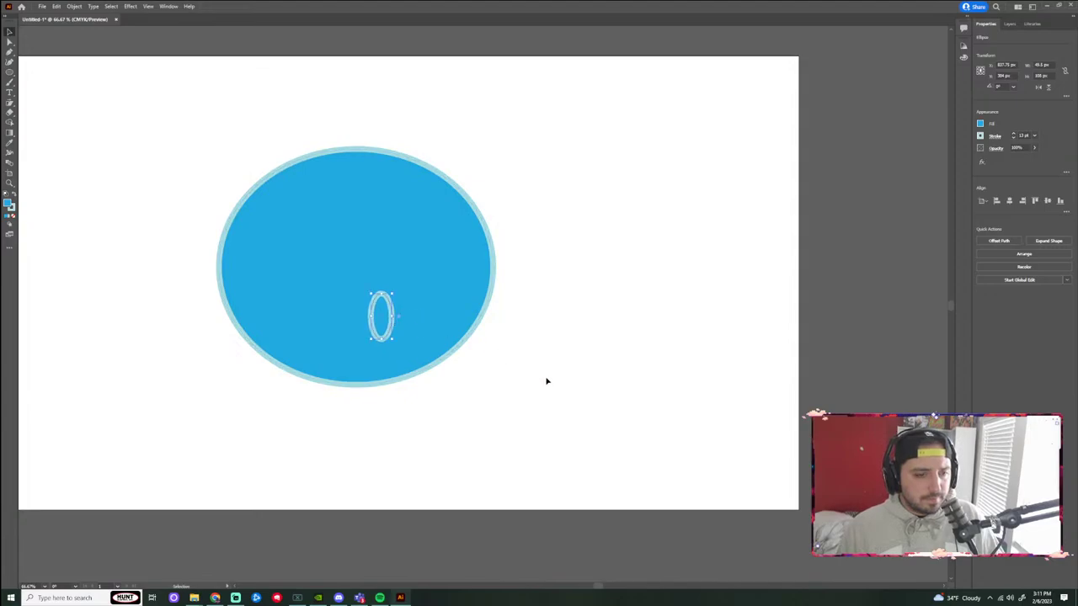
pyautogui.hotkey('ctrl', 'c')
pyautogui.hotkey('ctrl', 'v')
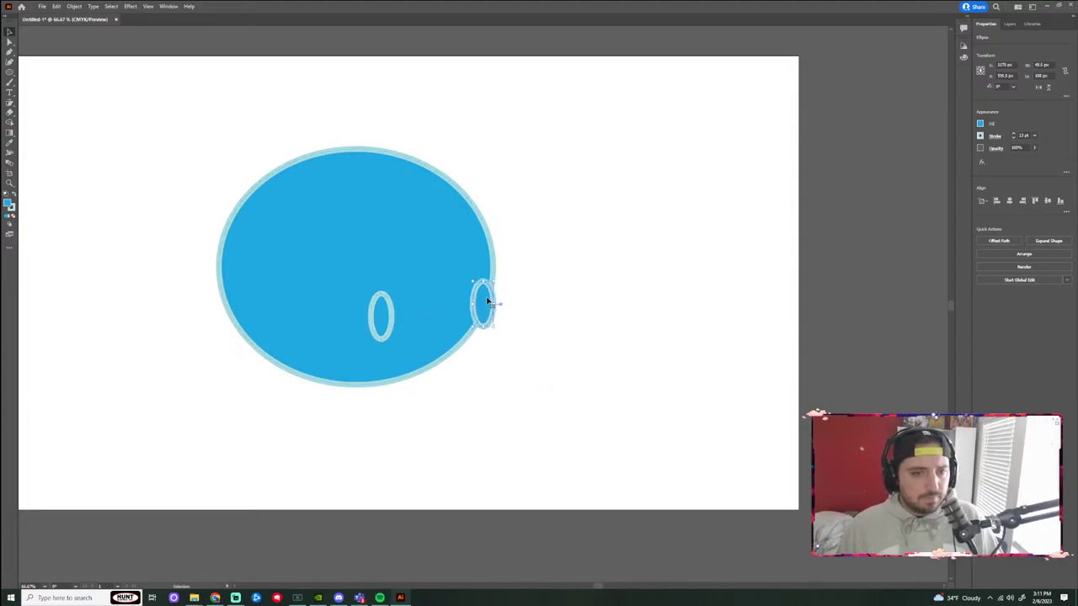
pyautogui.moveTo(494, 296); pyautogui.dragTo(413, 313)
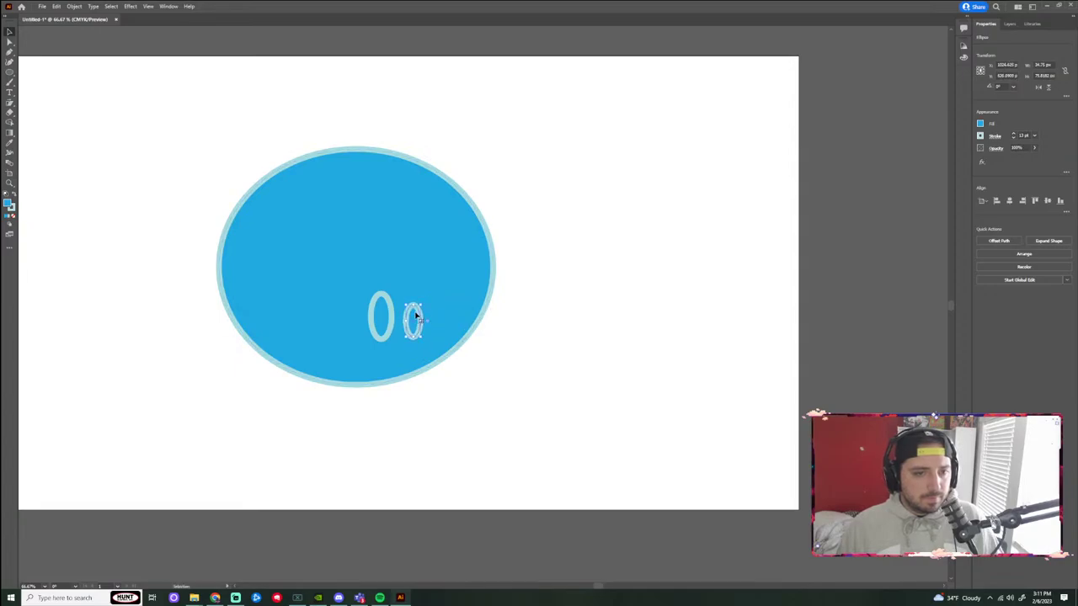
pyautogui.click(550, 308)
# Select all three ellipses and separate the two small ovals from the large ellipse with the Shape Builder tool.
pyautogui.moveTo(577, 168); pyautogui.dragTo(328, 318)
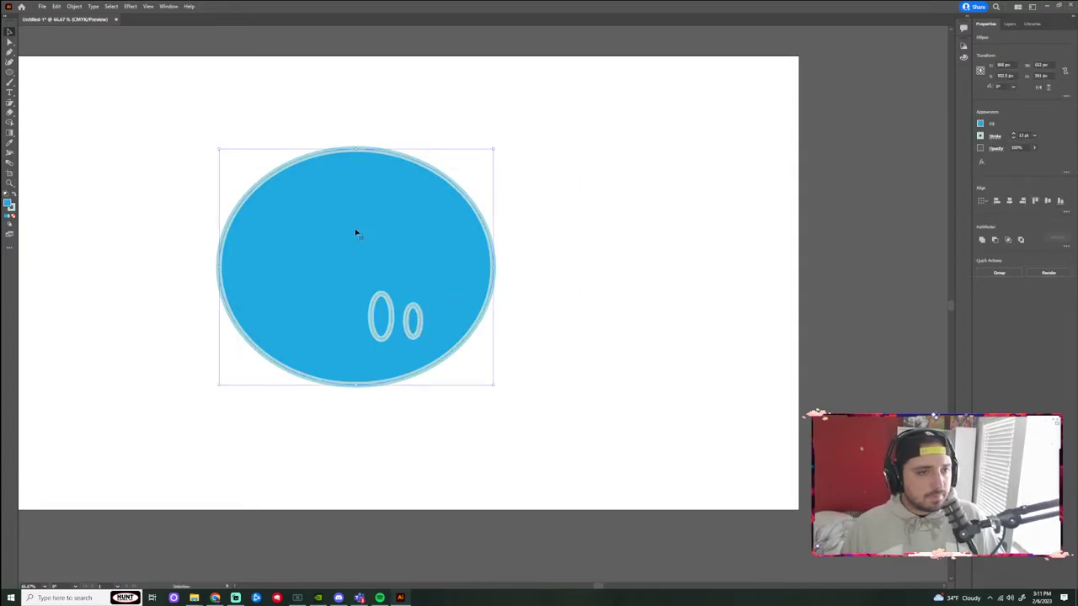
pyautogui.click(584, 121)
pyautogui.moveTo(585, 120); pyautogui.dragTo(72, 474)
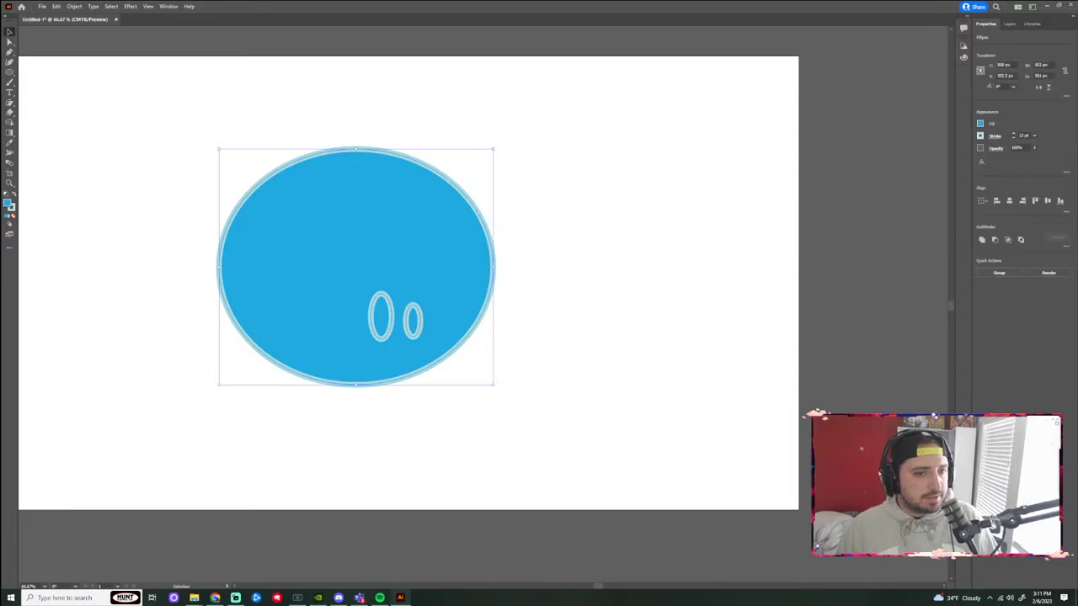
pyautogui.click(10, 123)
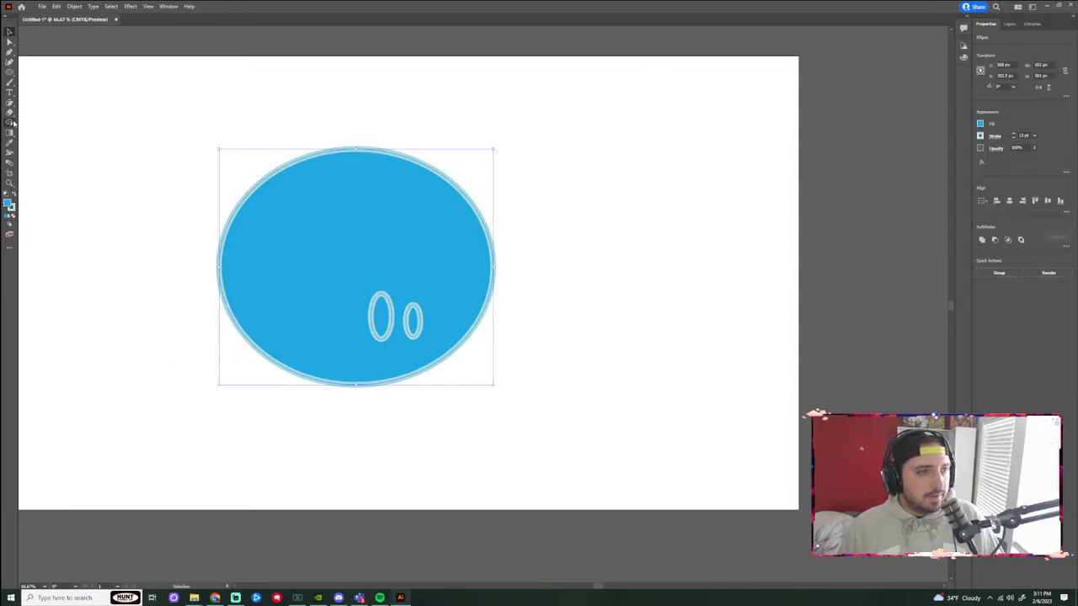
pyautogui.click(382, 318)
pyautogui.click(426, 325)
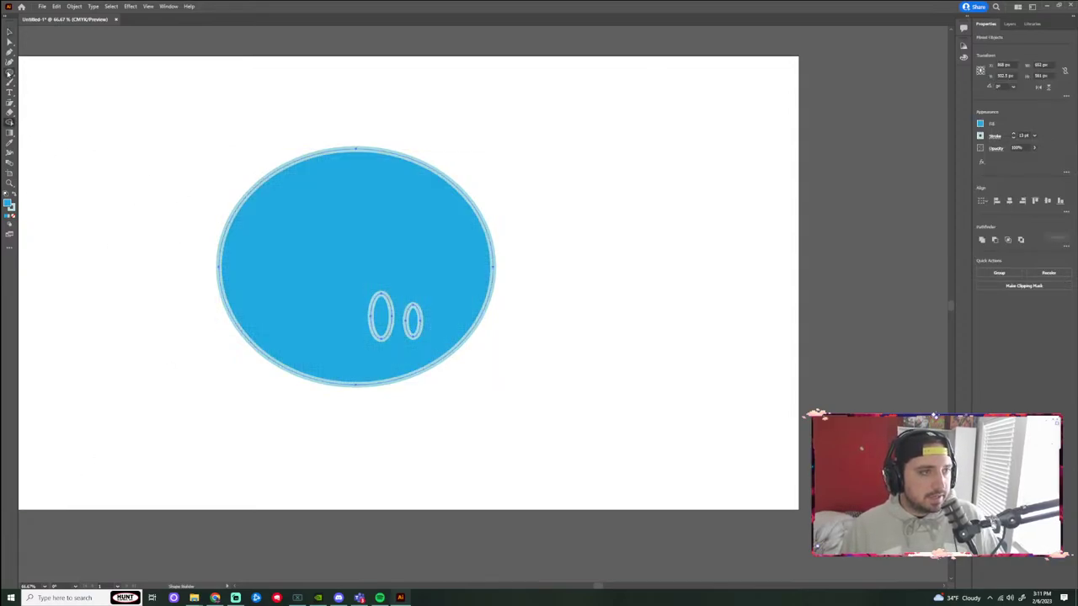
pyautogui.click(10, 33)
pyautogui.click(578, 235)
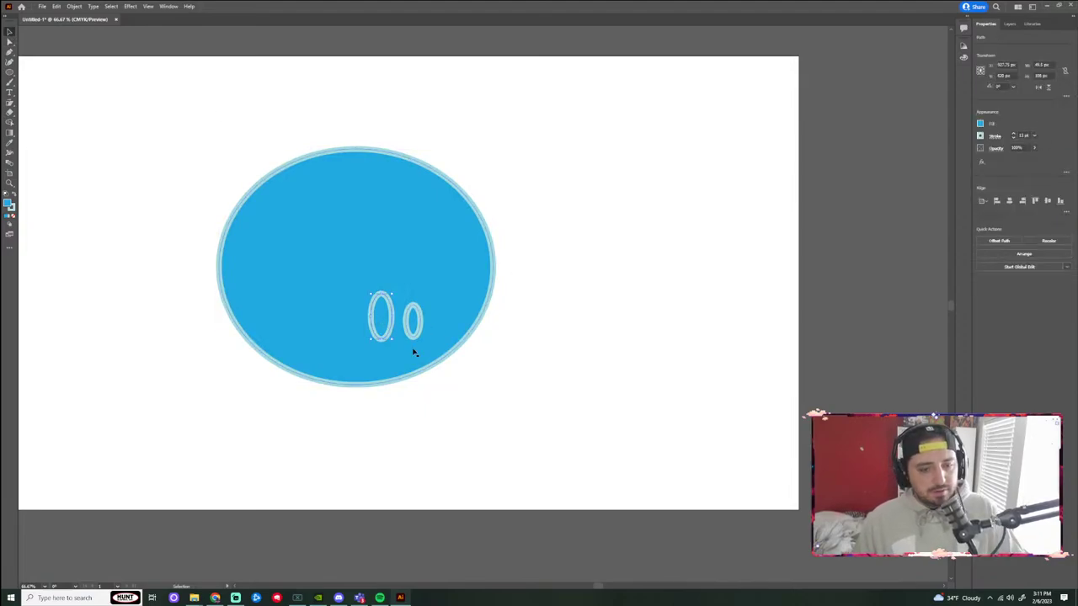
# Delete the two small oval pieces to leave holes in the large ellipse, and remove the stray line segment.
pyautogui.click(380, 317)
pyautogui.click(419, 318)
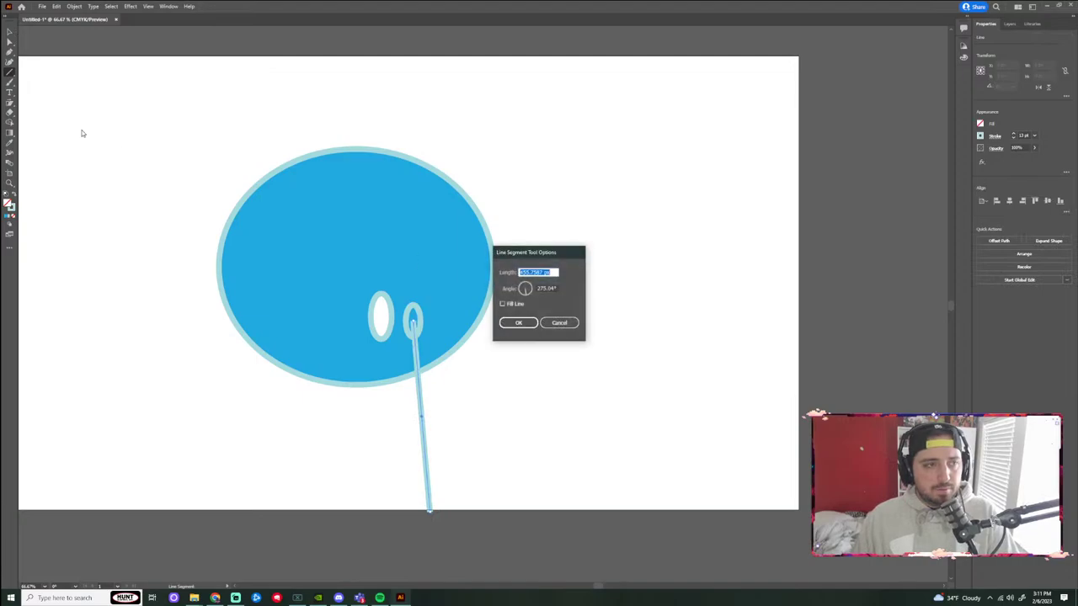
pyautogui.click(559, 323)
pyautogui.press('v')
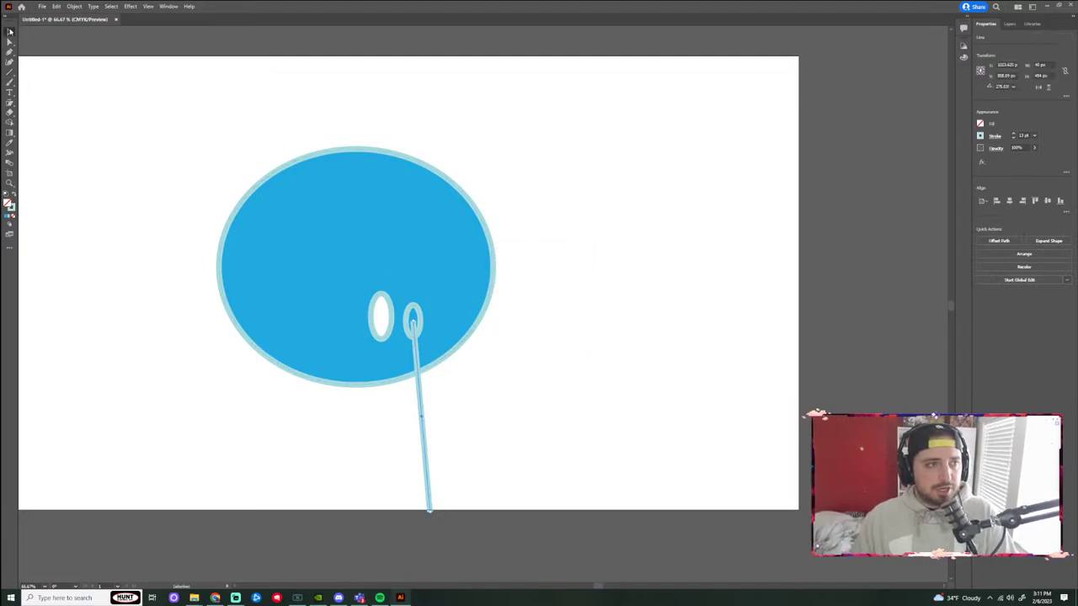
pyautogui.press('Delete')
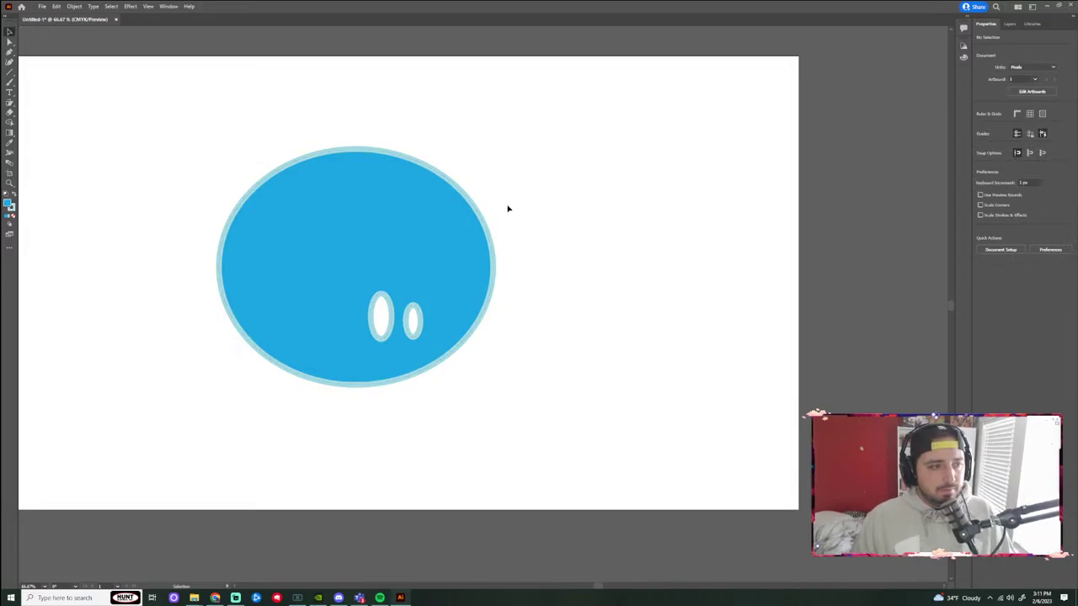
# Move the ellipse with the oval holes up and to the right, scale it down slightly, and delete it from the artboard.
pyautogui.moveTo(315, 268); pyautogui.dragTo(354, 236)
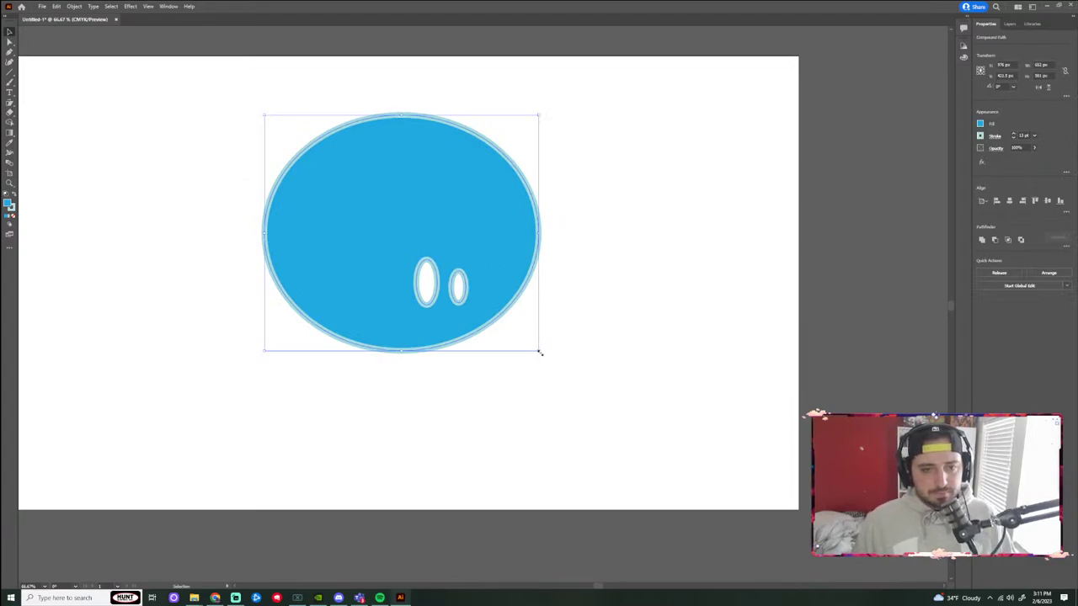
pyautogui.moveTo(540, 352); pyautogui.dragTo(505, 321)
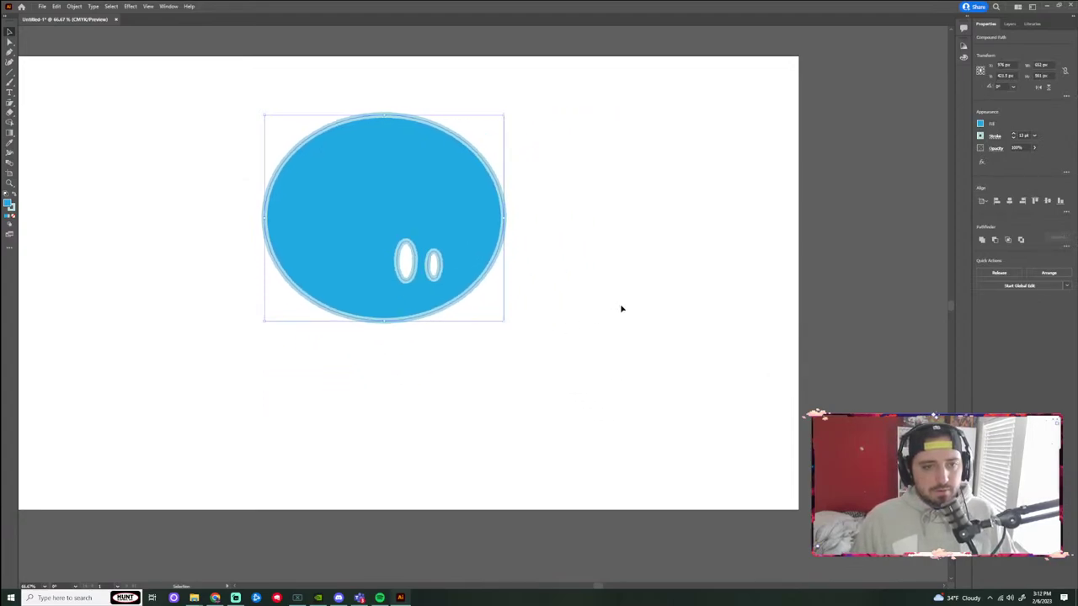
pyautogui.click(622, 310)
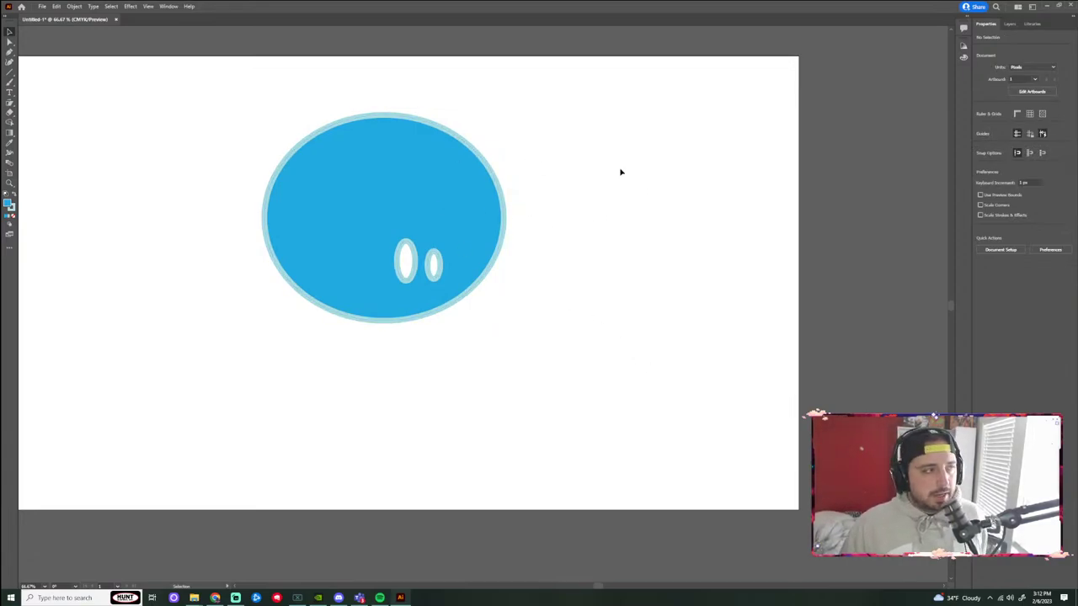
pyautogui.click(391, 174)
pyautogui.press('Delete')
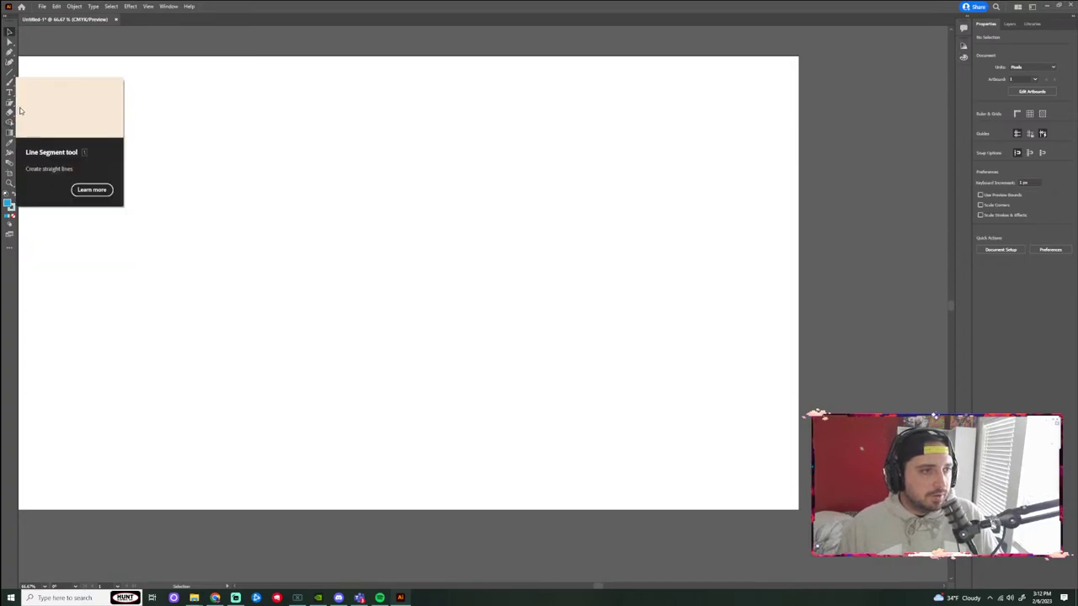
# Draw a rectangle about 466 by 564 px on the artboard's right side and one about 282 by 382 px on its left.
pyautogui.click(9, 72)
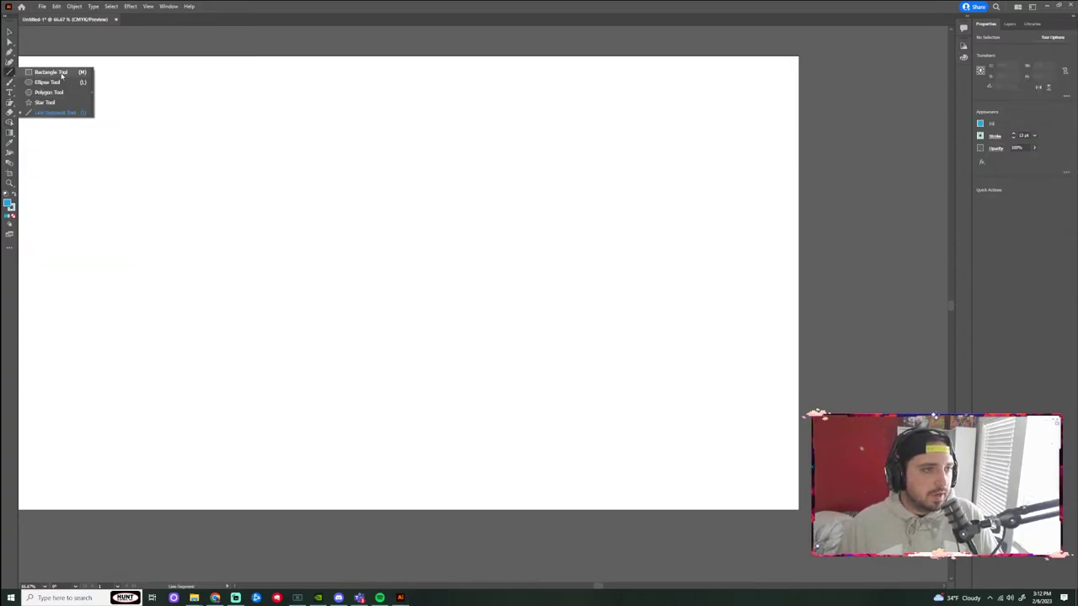
pyautogui.click(51, 74)
pyautogui.moveTo(490, 130)
pyautogui.mouseDown()
pyautogui.moveTo(515, 178)
pyautogui.moveTo(689, 369)
pyautogui.mouseUp()
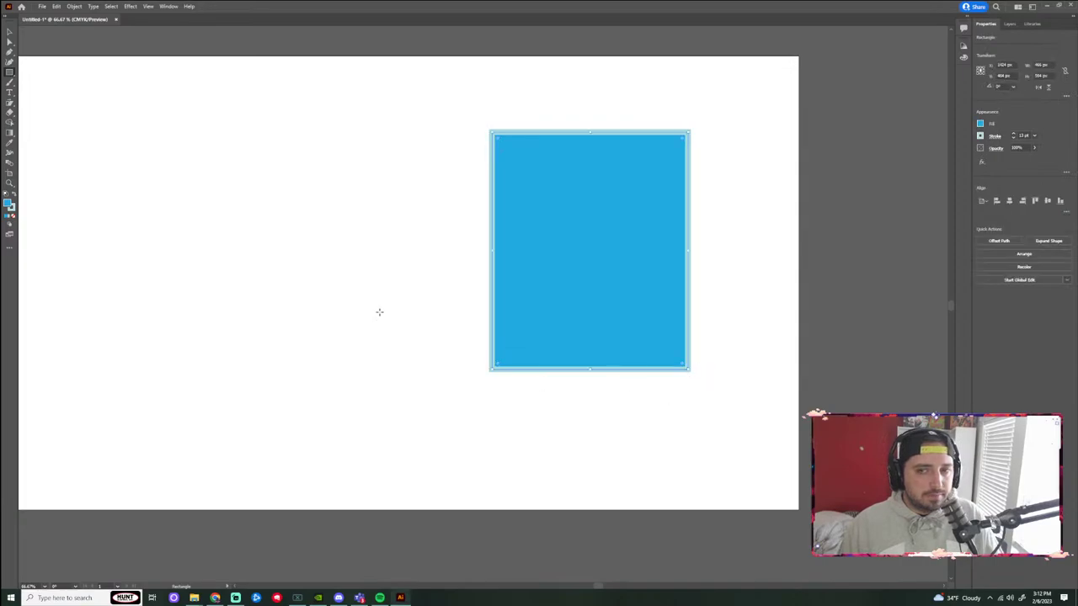
pyautogui.moveTo(172, 196)
pyautogui.mouseDown()
pyautogui.moveTo(260, 337)
pyautogui.moveTo(295, 359)
pyautogui.mouseUp()
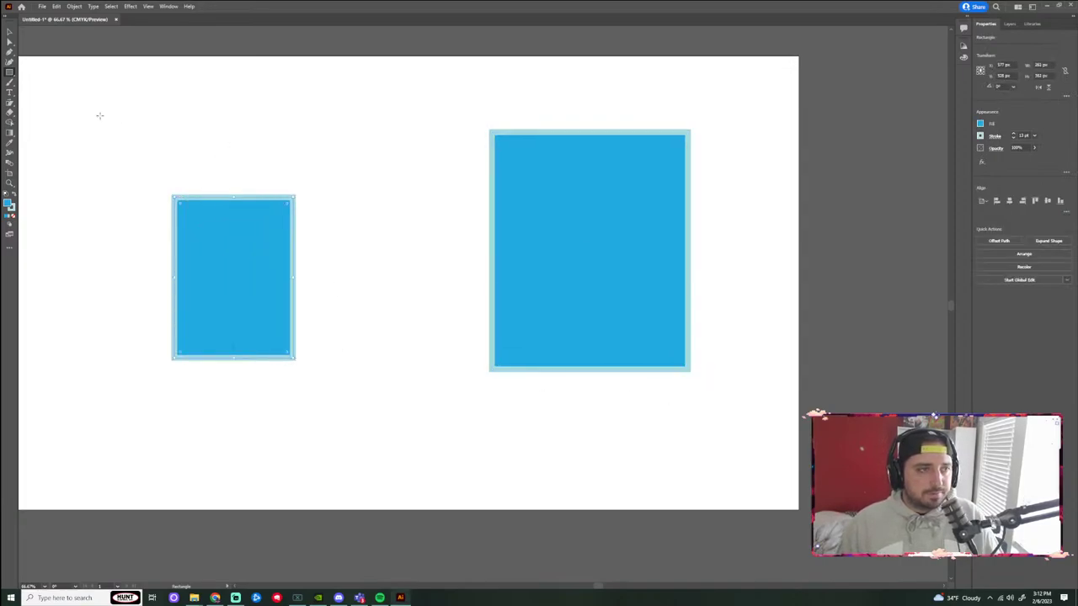
# Fill the small rectangle with green and give it a lighter yellow-green stroke by lowering the stroke's cyan value.
pyautogui.click(10, 32)
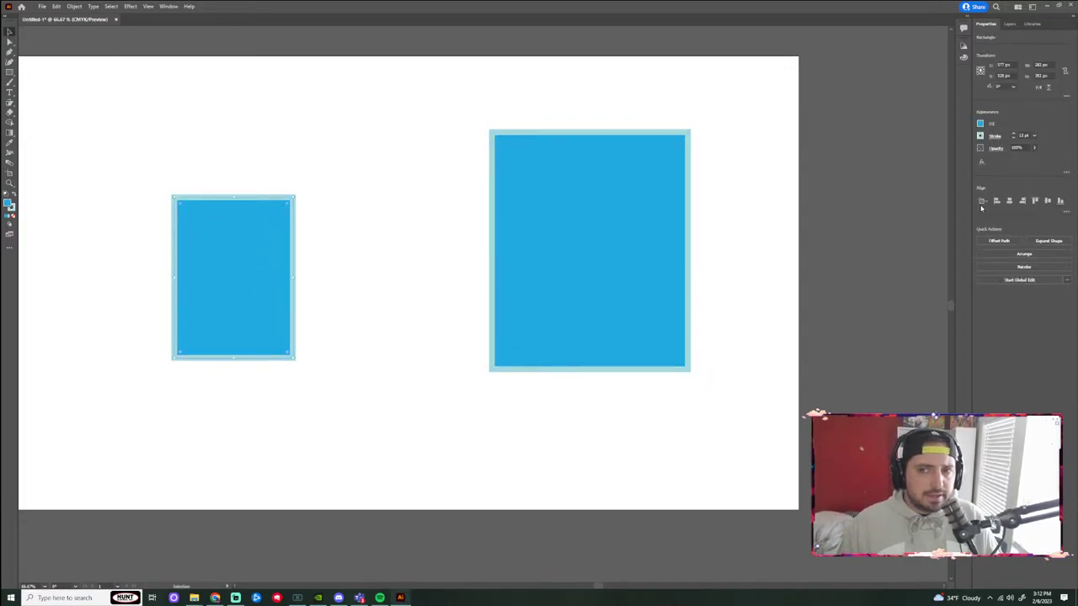
pyautogui.click(981, 125)
pyautogui.click(924, 157)
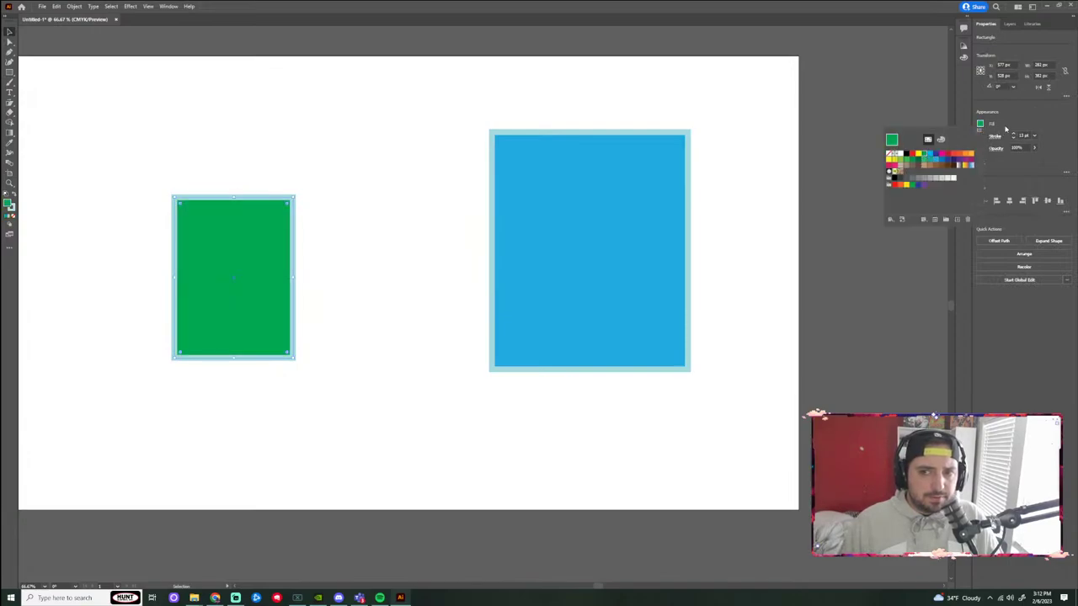
pyautogui.keyDown('shift'); pyautogui.click(981, 136); pyautogui.keyUp('shift')
pyautogui.moveTo(922, 226); pyautogui.dragTo(918, 225)
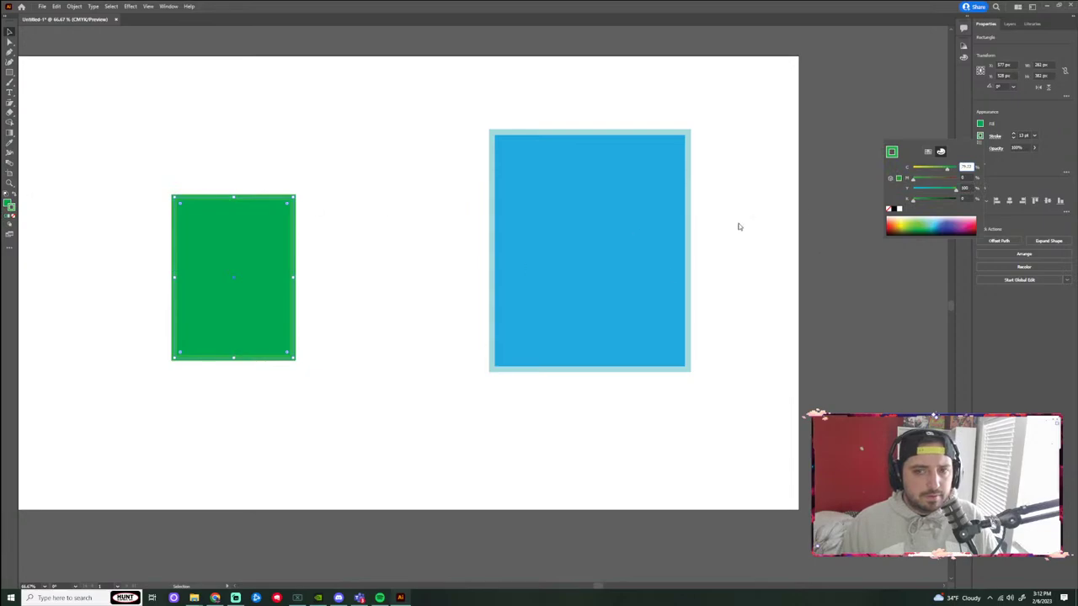
pyautogui.moveTo(947, 171); pyautogui.dragTo(935, 171)
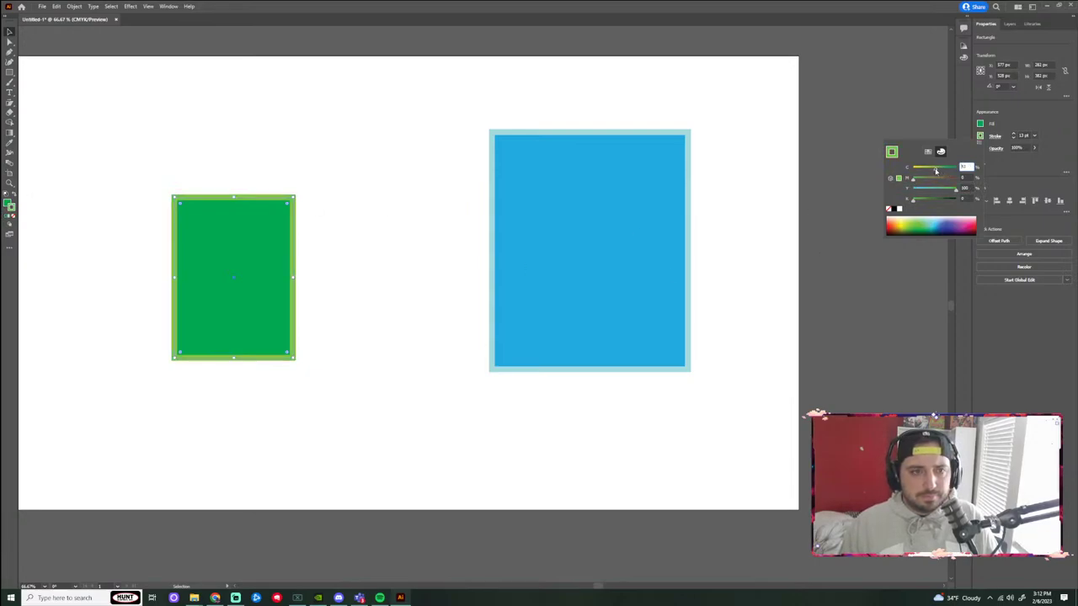
pyautogui.click(11, 31)
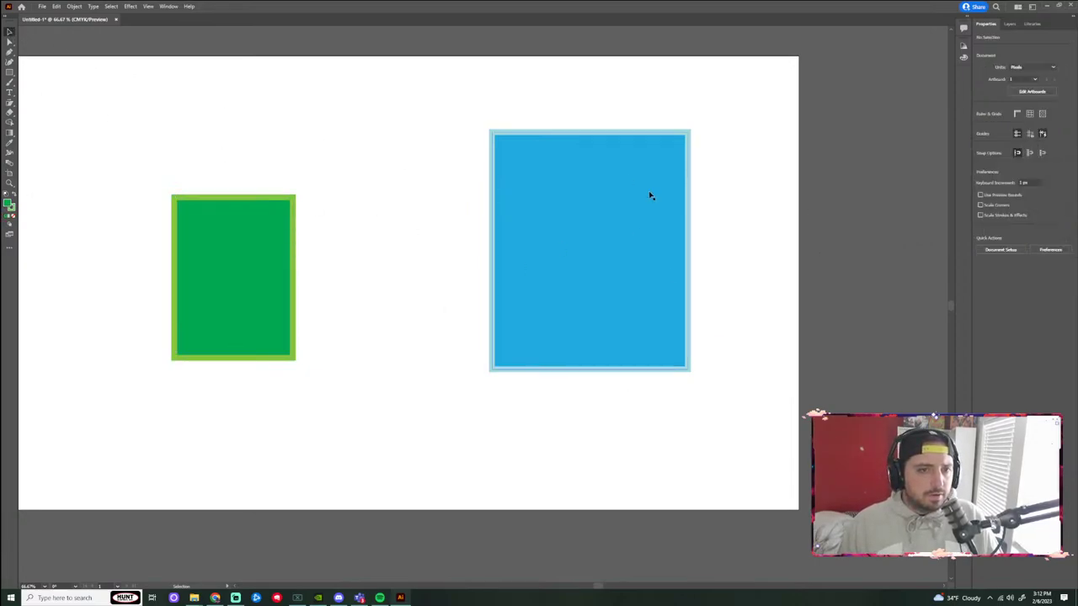
# Try sampling the large blue rectangle's fill and stroke onto the small green rectangle with the Eyedropper, and undo it.
pyautogui.click(281, 243)
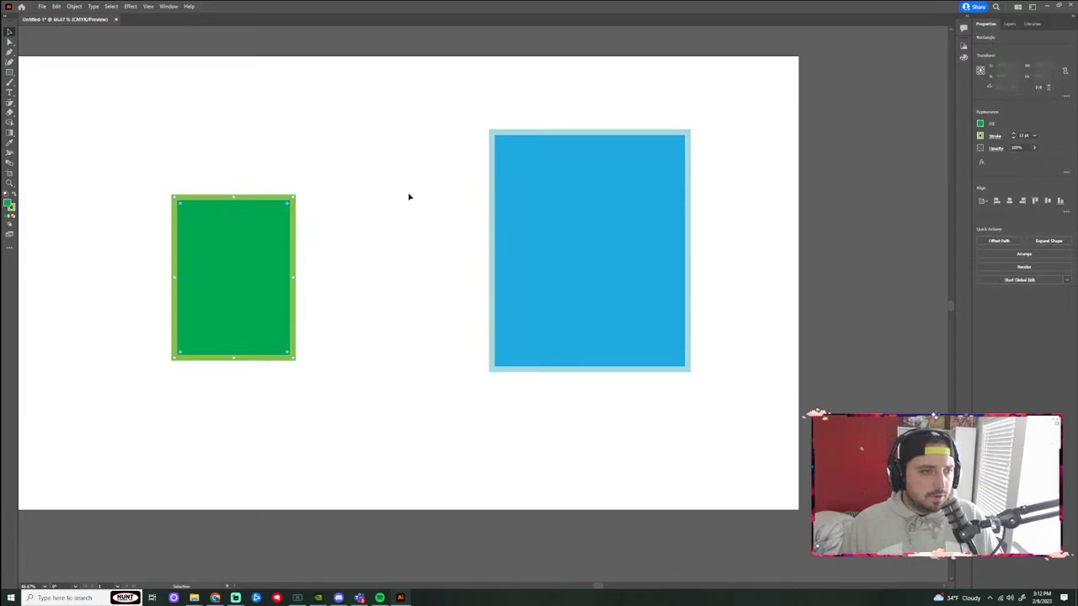
pyautogui.click(15, 145)
pyautogui.click(563, 231)
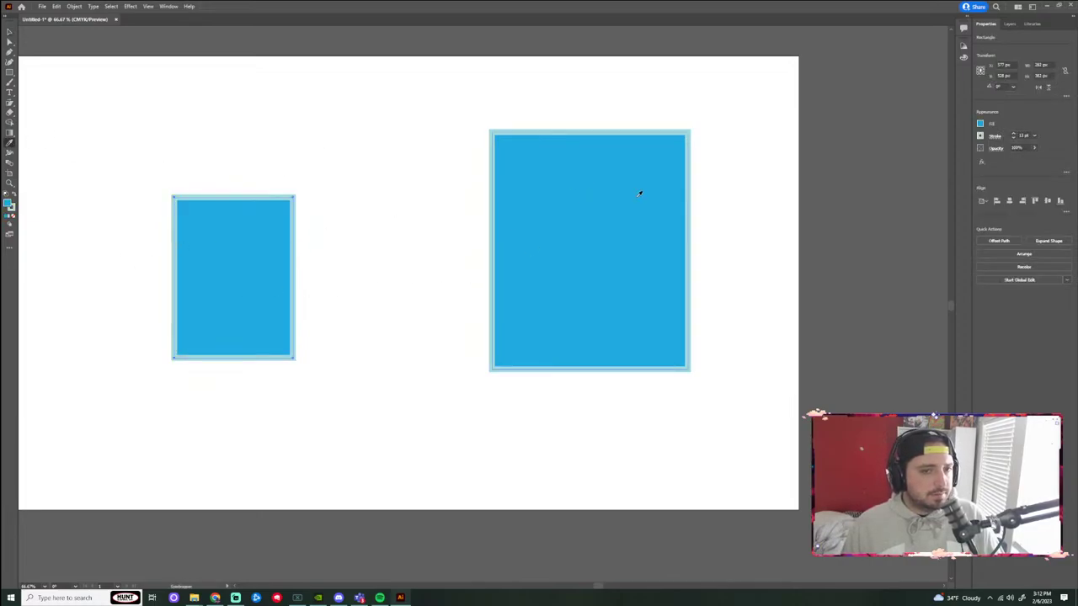
pyautogui.hotkey('ctrl', 'z')
# Apply the small rectangle's green fill and stroke to the large blue rectangle with the Eyedropper tool.
pyautogui.click(11, 39)
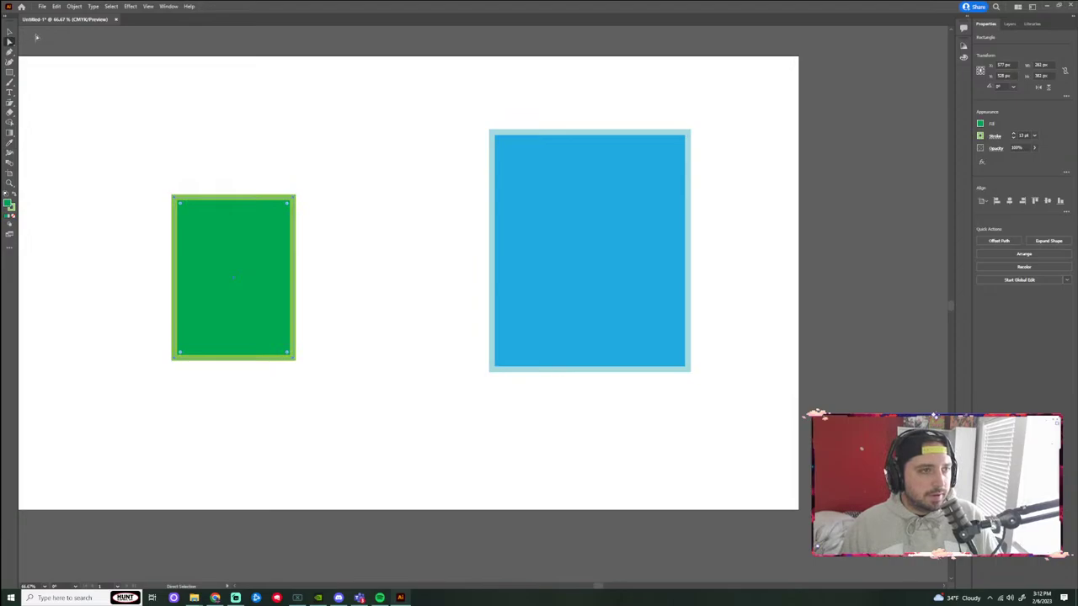
pyautogui.press('v')
pyautogui.click(598, 210)
pyautogui.press('i')
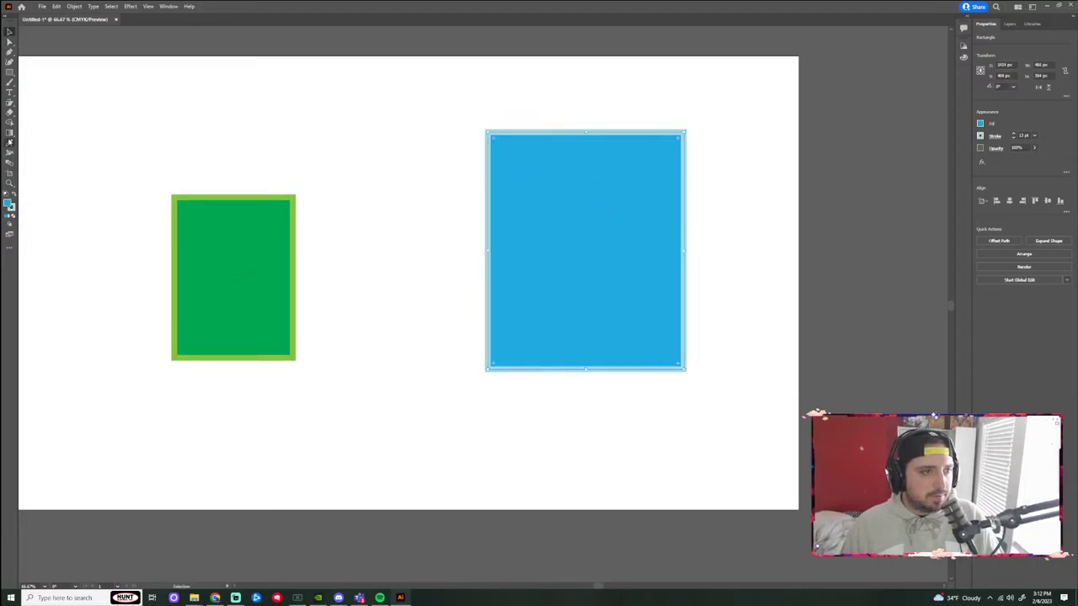
pyautogui.click(233, 256)
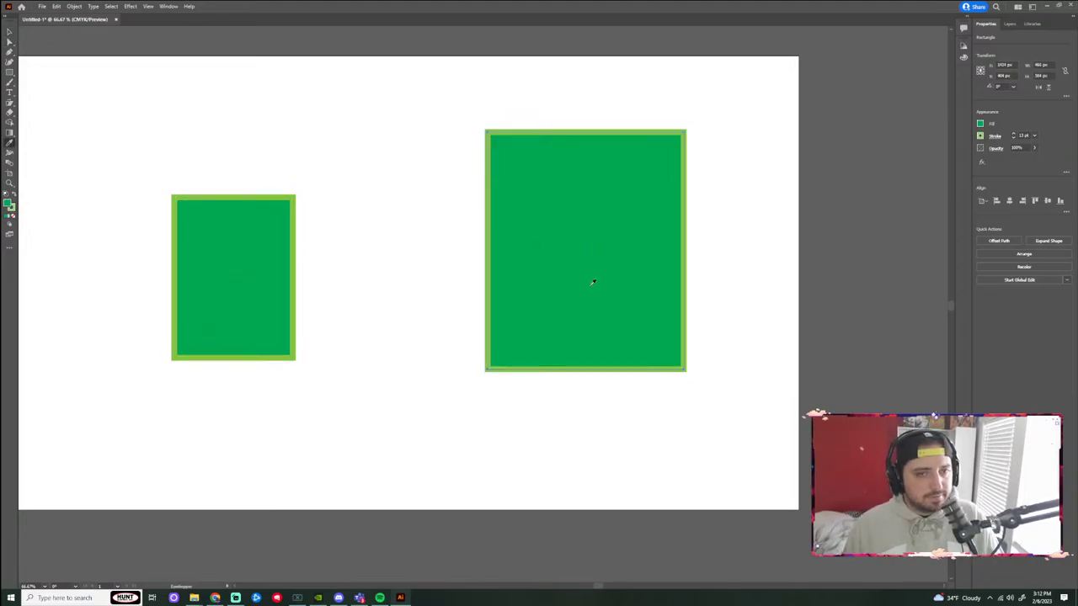
pyautogui.press('v')
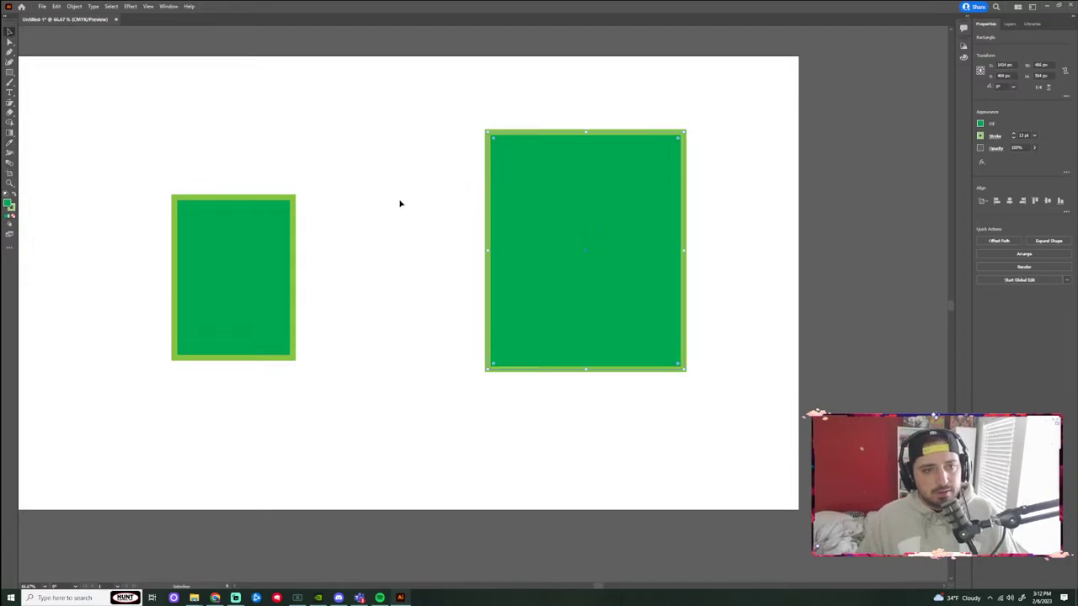
pyautogui.click(395, 204)
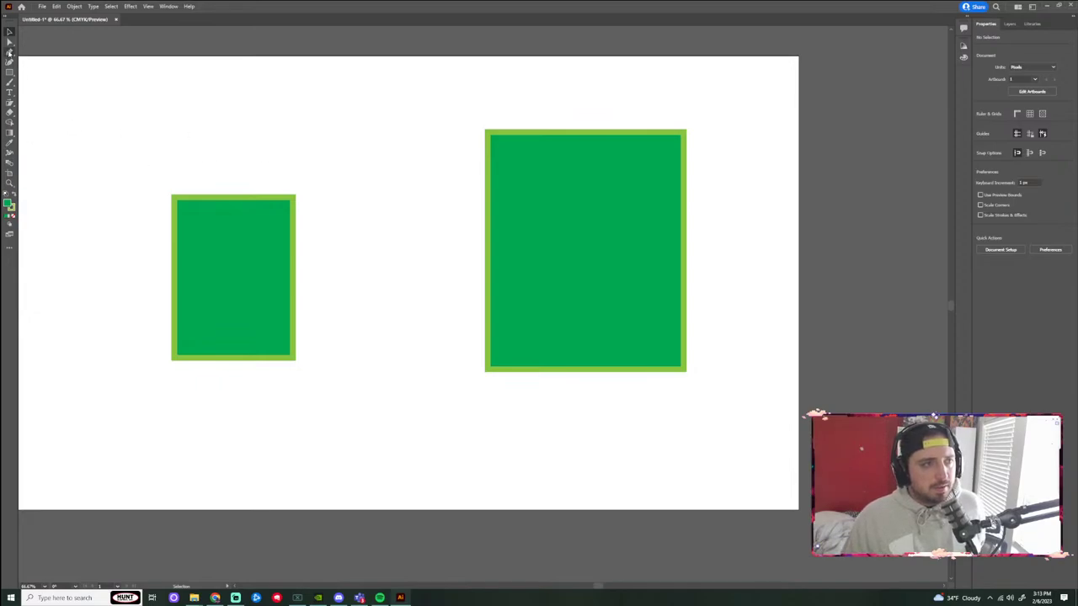
# Draw an open two-segment angled path about 141 px wide by 580 px high between the rectangles with the Pen tool.
pyautogui.click(9, 54)
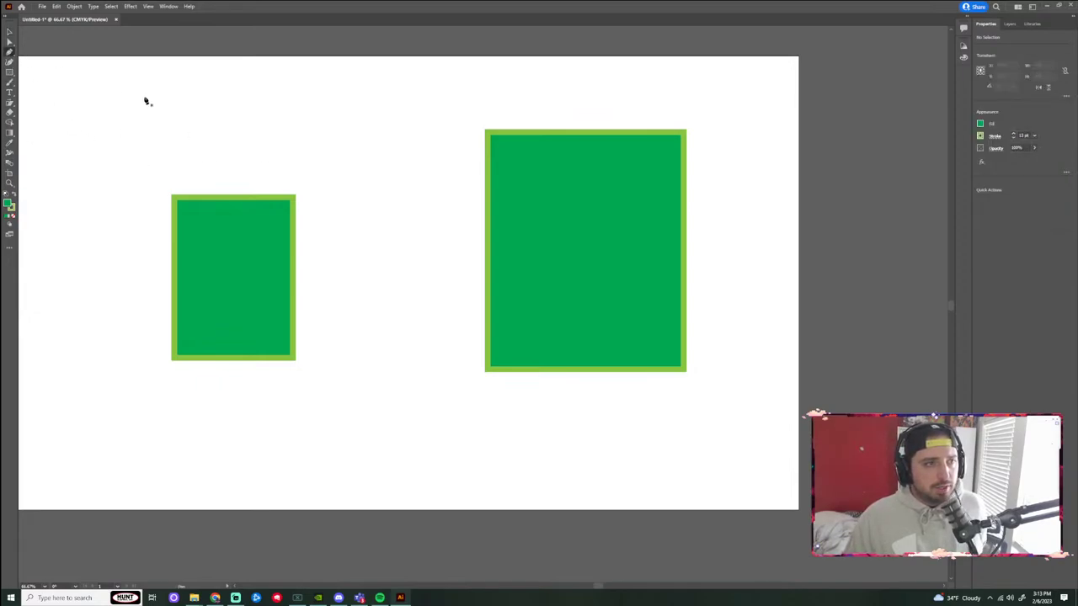
pyautogui.moveTo(422, 125); pyautogui.dragTo(380, 226)
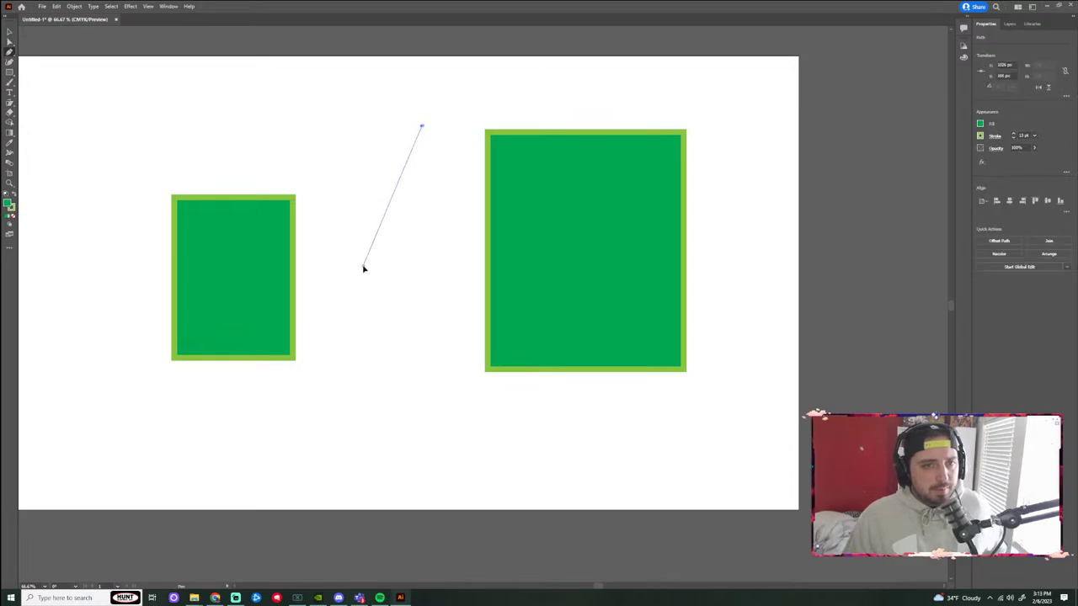
pyautogui.click(362, 267)
pyautogui.click(400, 366)
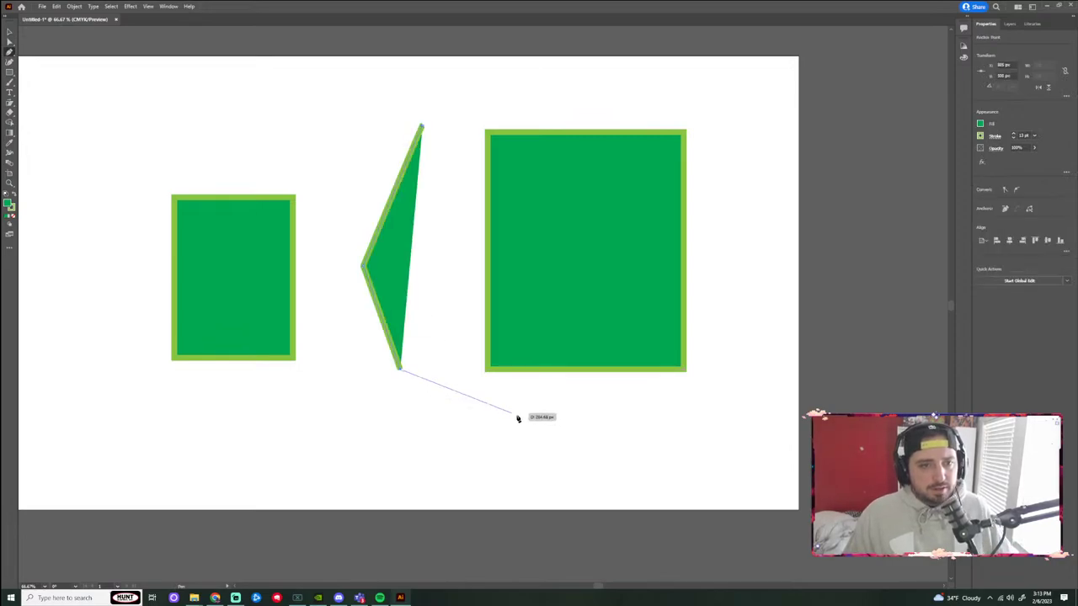
# Set the angled path's fill to none and flare its lower end into a wide wedge with the Width tool.
pyautogui.click(9, 31)
pyautogui.click(980, 124)
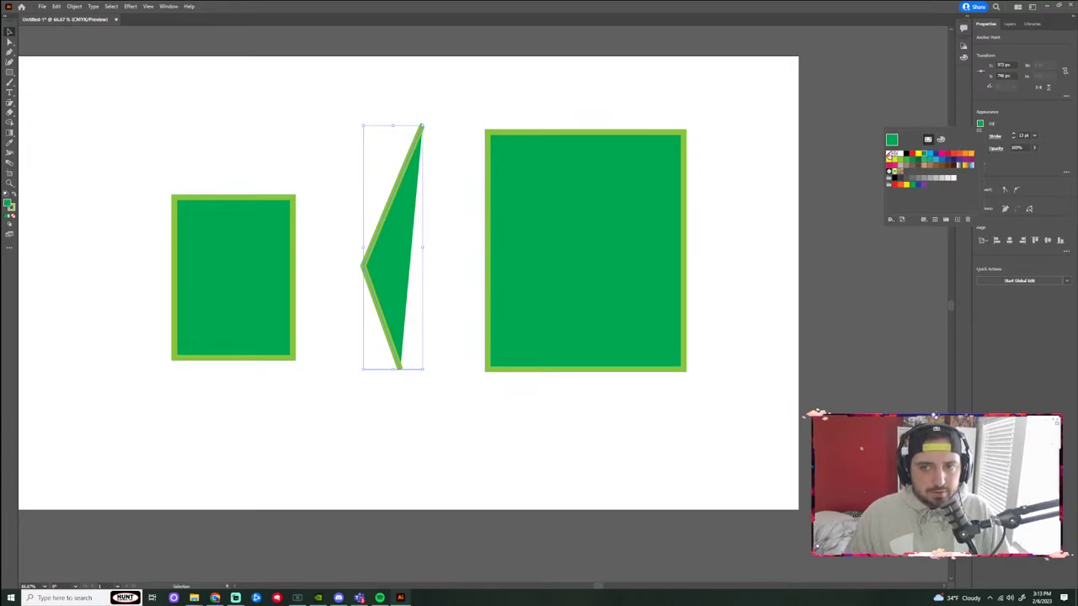
pyautogui.click(1018, 113)
pyautogui.click(980, 125)
pyautogui.click(892, 139)
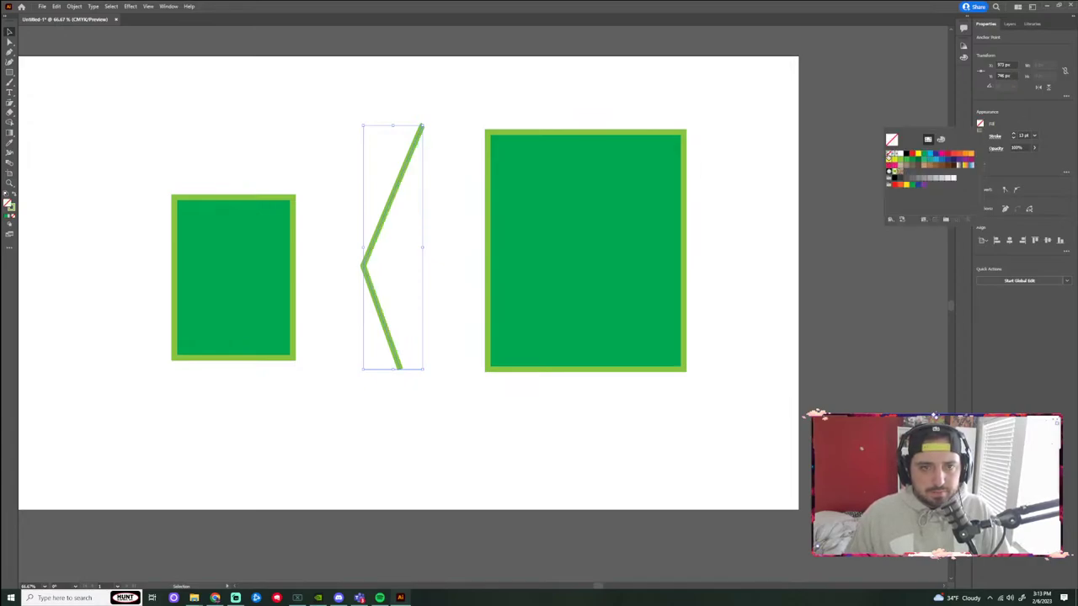
pyautogui.press('Escape')
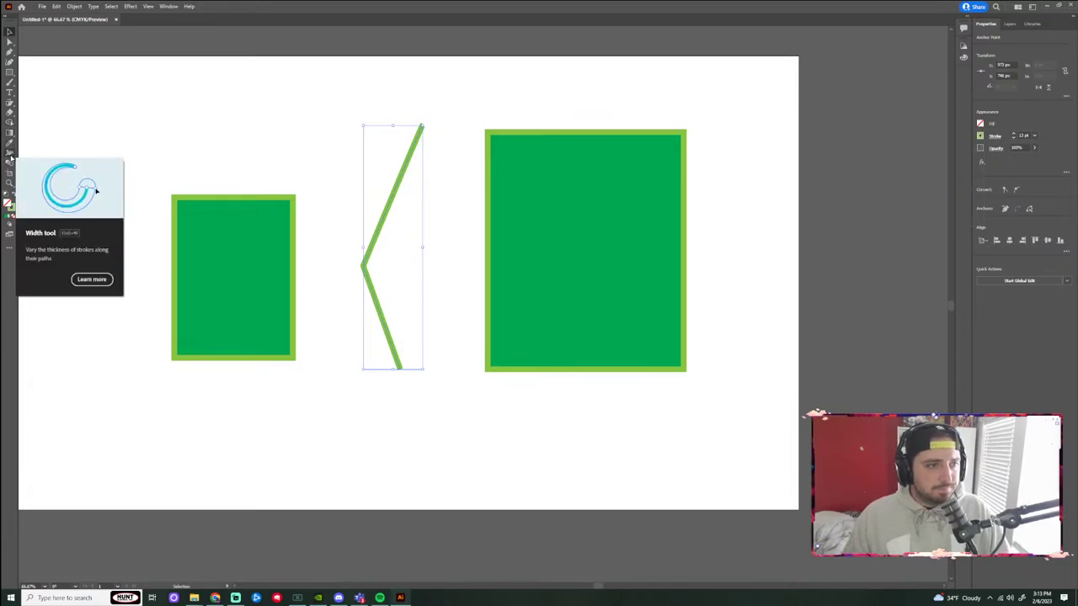
pyautogui.click(10, 156)
pyautogui.moveTo(402, 373)
pyautogui.mouseDown()
pyautogui.moveTo(433, 368)
pyautogui.moveTo(435, 348)
pyautogui.mouseUp()
# Try widening the angled path's stroke at its bend and upper end with the Width tool, and undo both changes.
pyautogui.moveTo(378, 272); pyautogui.dragTo(386, 272)
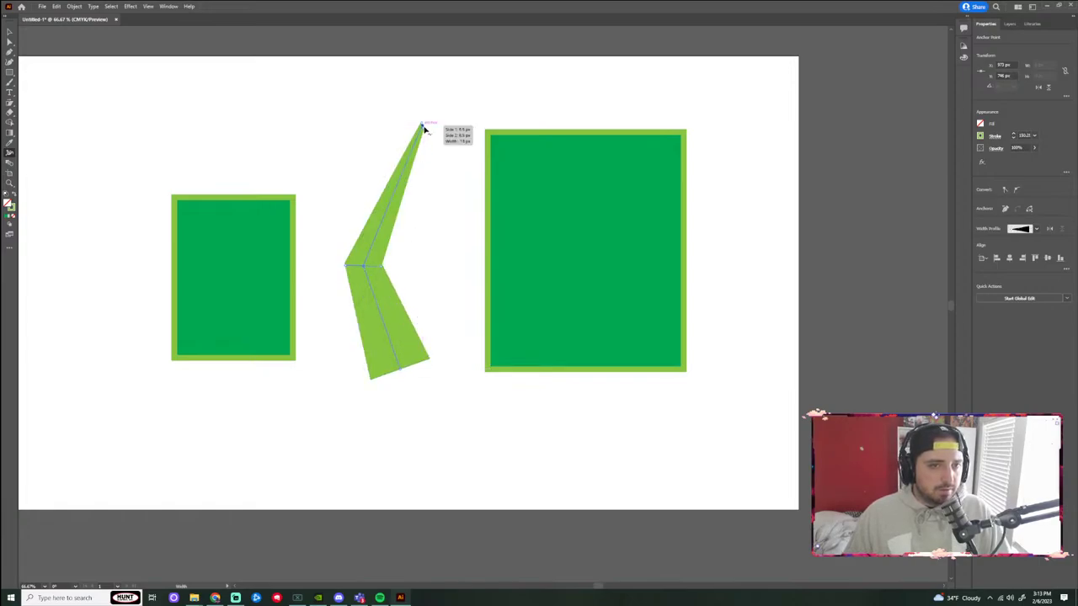
pyautogui.moveTo(423, 126)
pyautogui.mouseDown()
pyautogui.moveTo(453, 137)
pyautogui.moveTo(431, 126)
pyautogui.moveTo(442, 156)
pyautogui.mouseUp()
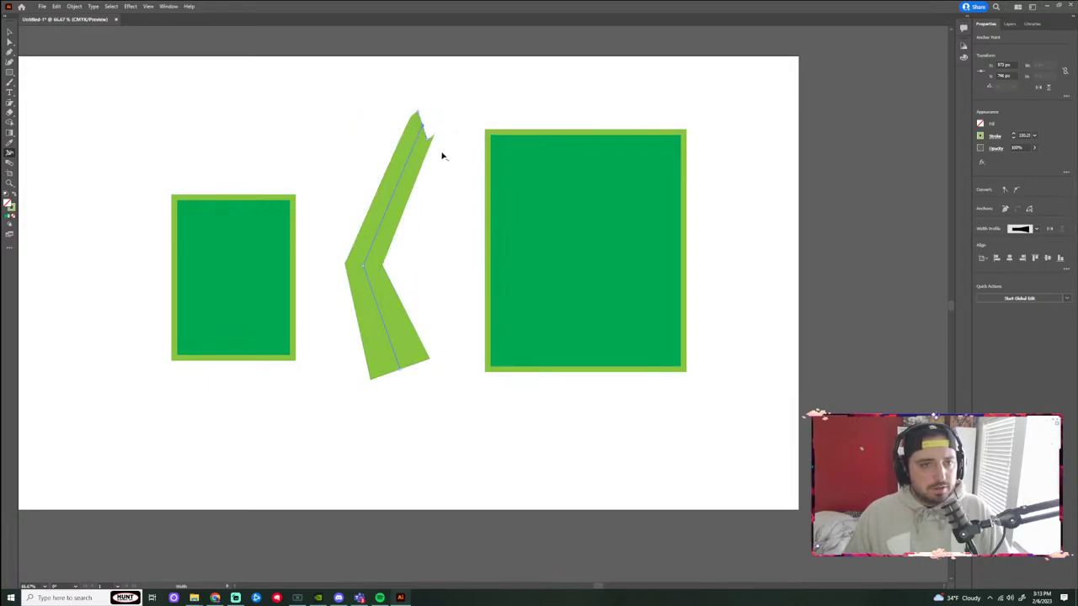
pyautogui.press('v')
pyautogui.hotkey('ctrl', 'z')
pyautogui.hotkey('ctrl', 'z')
pyautogui.hotkey('ctrl', 'z')
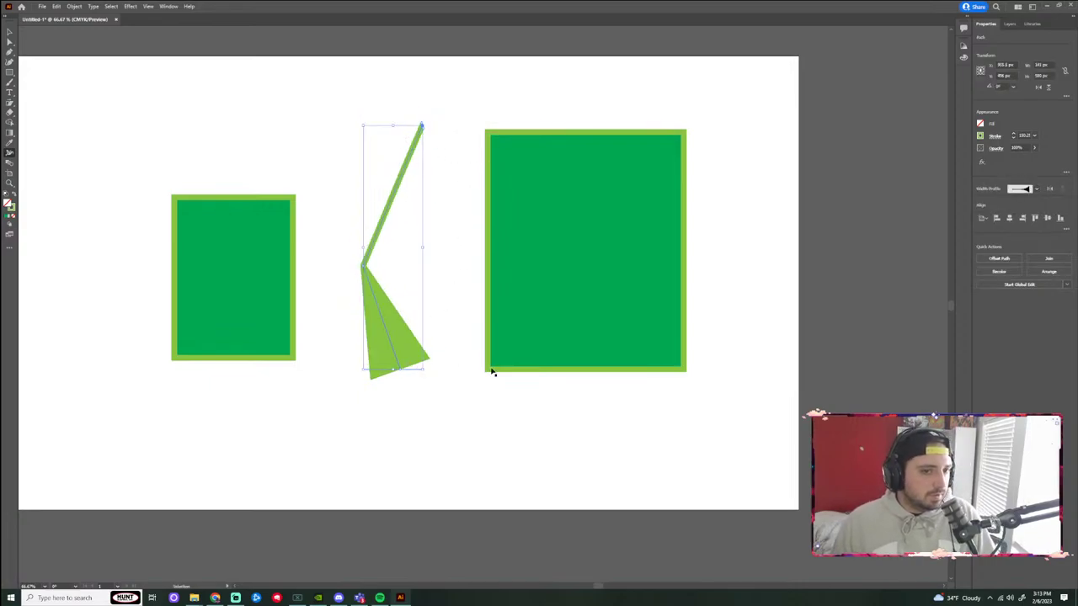
# Try the Width tool on the large rectangle's lower-left corner and the small rectangle's right, top and left sides, and undo these changes.
pyautogui.hotkey('shift', 'w')
pyautogui.moveTo(494, 373)
pyautogui.mouseDown()
pyautogui.moveTo(534, 400)
pyautogui.moveTo(479, 370)
pyautogui.moveTo(464, 374)
pyautogui.moveTo(477, 375)
pyautogui.mouseUp()
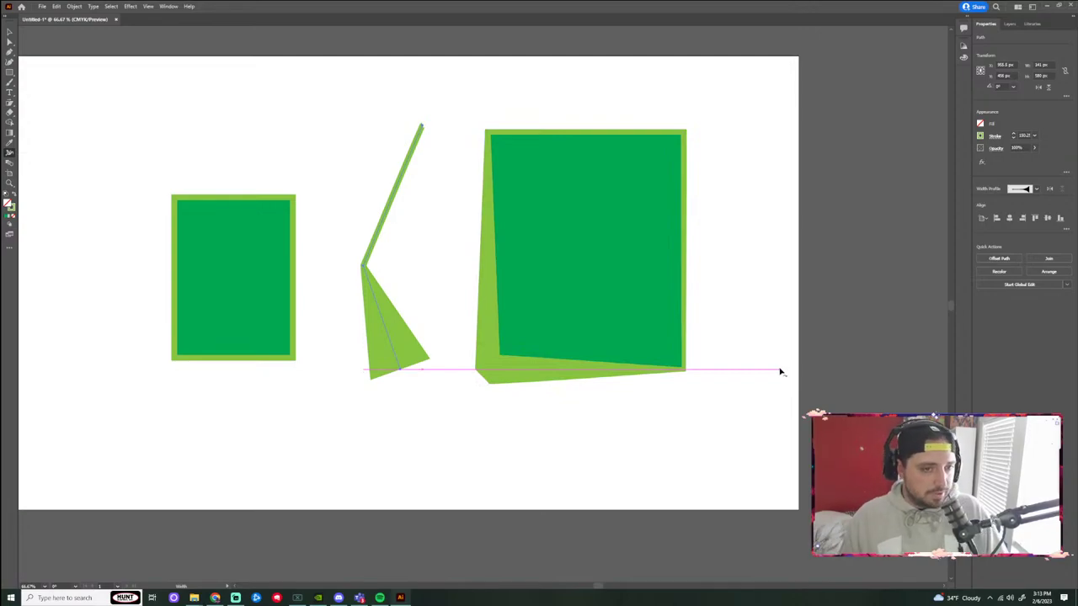
pyautogui.moveTo(294, 286); pyautogui.dragTo(264, 288)
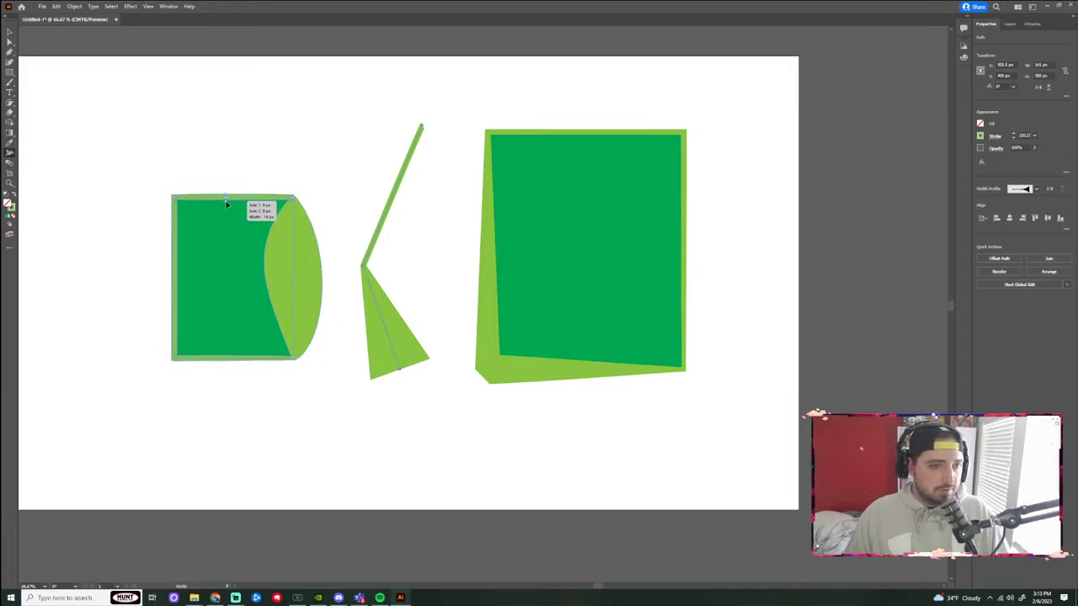
pyautogui.moveTo(226, 204); pyautogui.dragTo(228, 205)
pyautogui.moveTo(176, 244); pyautogui.dragTo(170, 245)
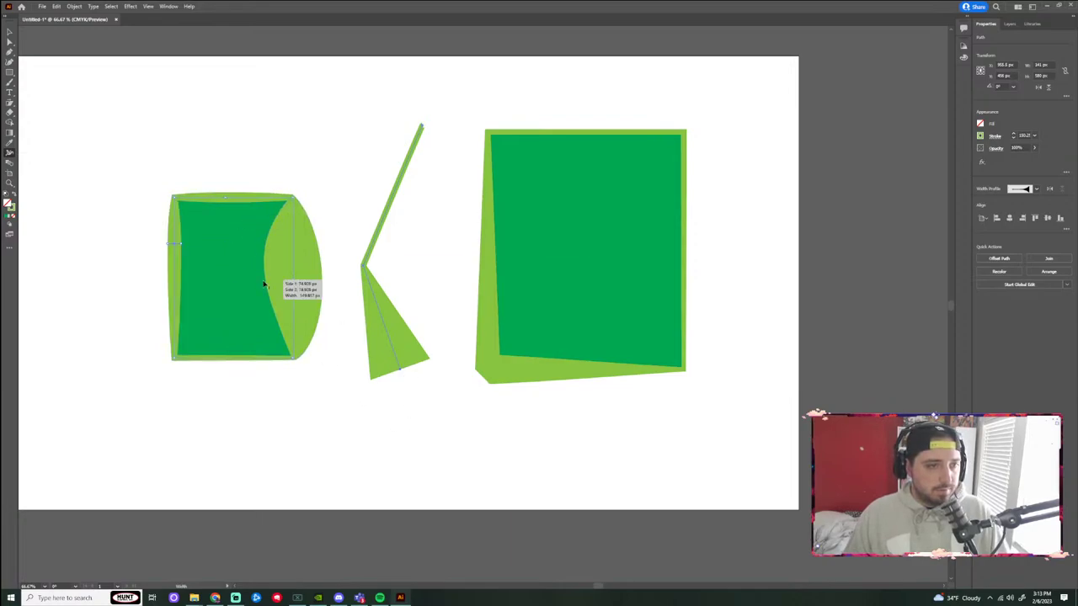
pyautogui.hotkey('ctrl', 'z')
pyautogui.hotkey('ctrl', 'z')
pyautogui.hotkey('ctrl', 'z')
pyautogui.hotkey('ctrl', 'z')
pyautogui.hotkey('ctrl', 'z')
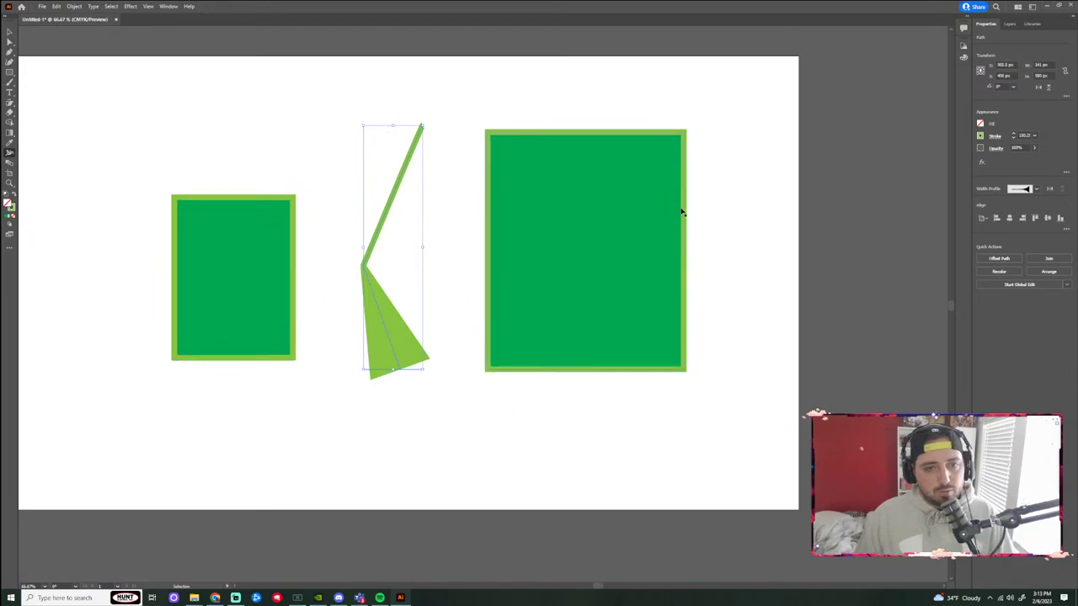
pyautogui.hotkey('shift', 'w')
# Select both green rectangles and the angled path, and delete them to clear the artboard.
pyautogui.click(10, 32)
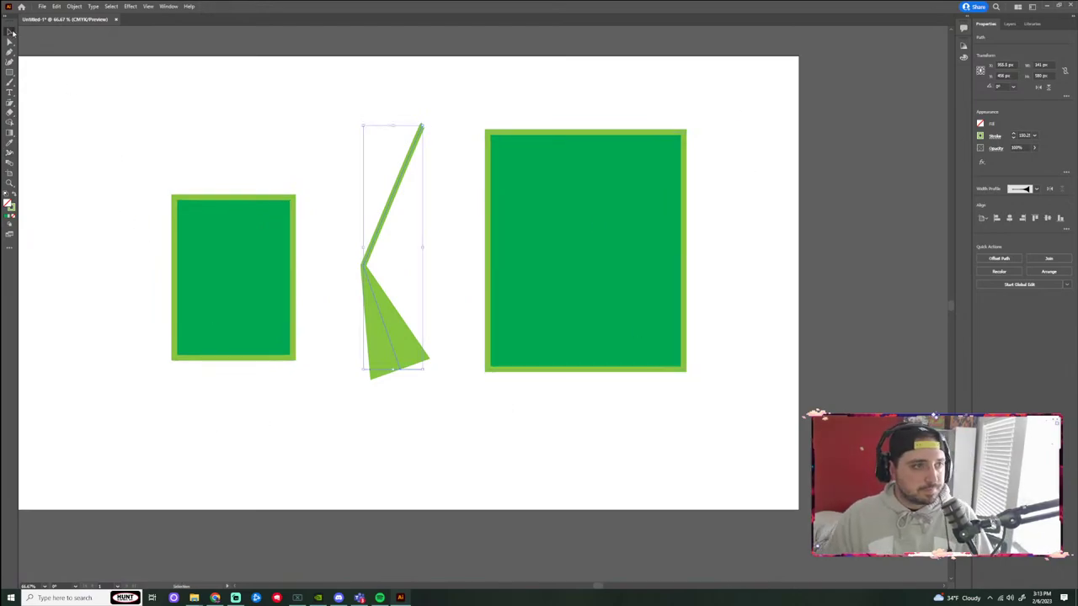
pyautogui.moveTo(718, 101); pyautogui.dragTo(109, 502)
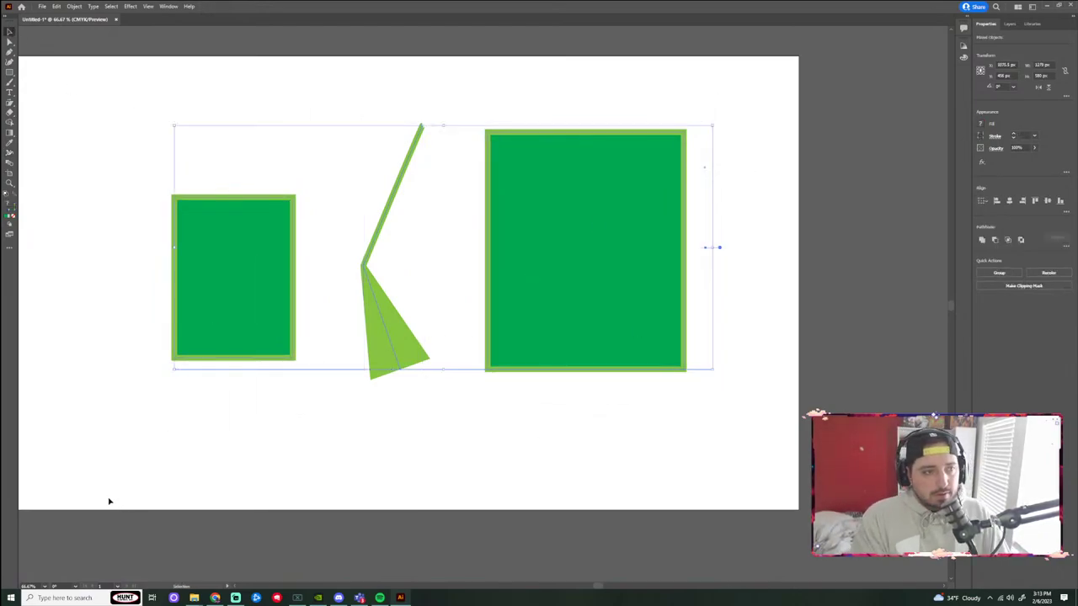
pyautogui.press('Delete')
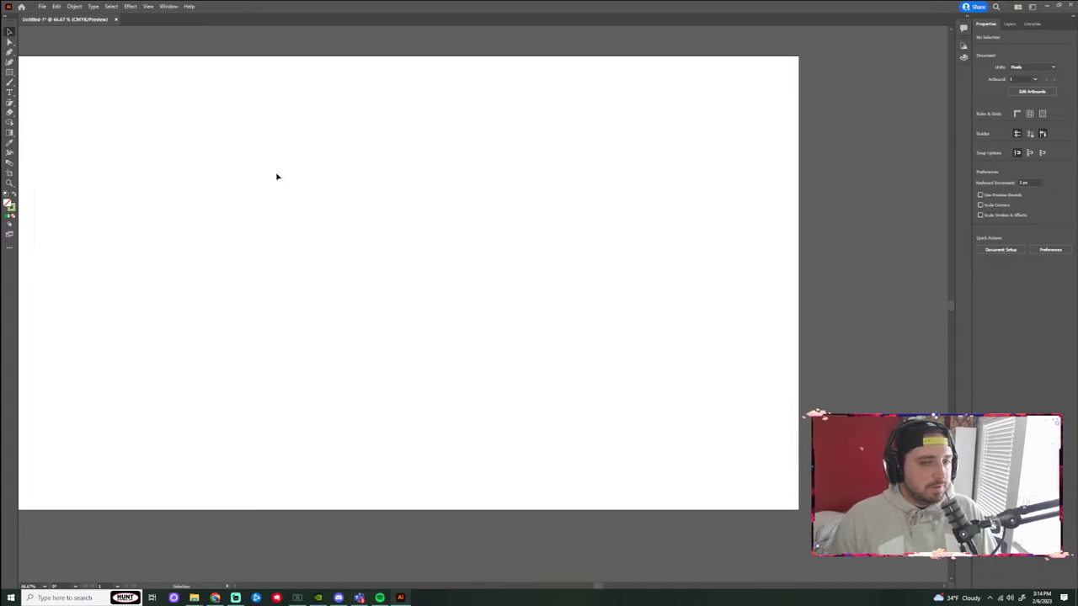
# Draw a rectangle about 415 by 365 px in the artboard's upper right, with a 20 pt light green stroke and a darker green fill.
pyautogui.click(10, 72)
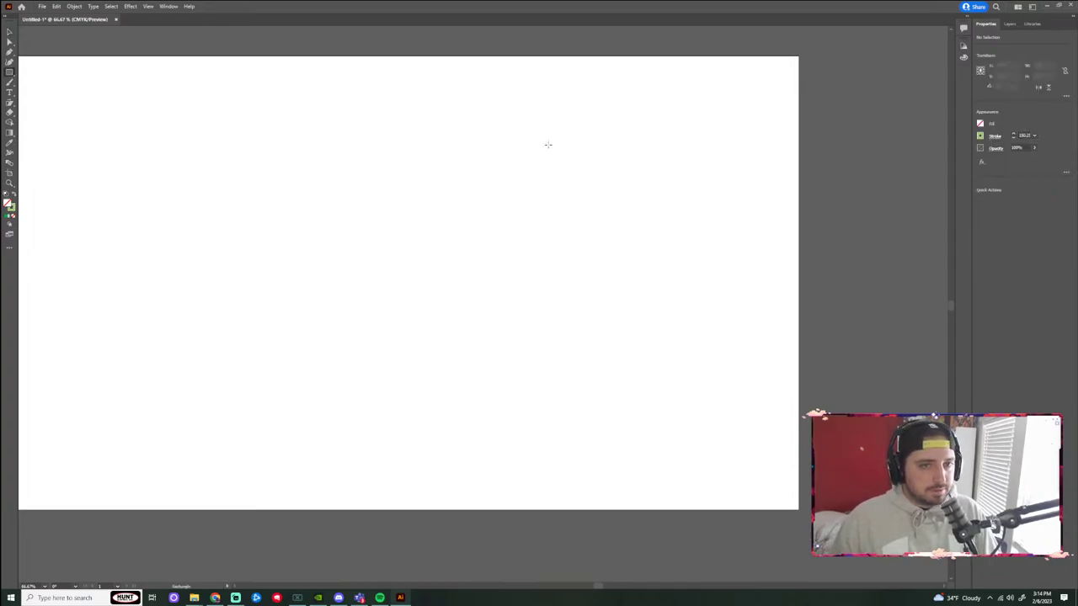
pyautogui.moveTo(469, 137); pyautogui.dragTo(644, 291)
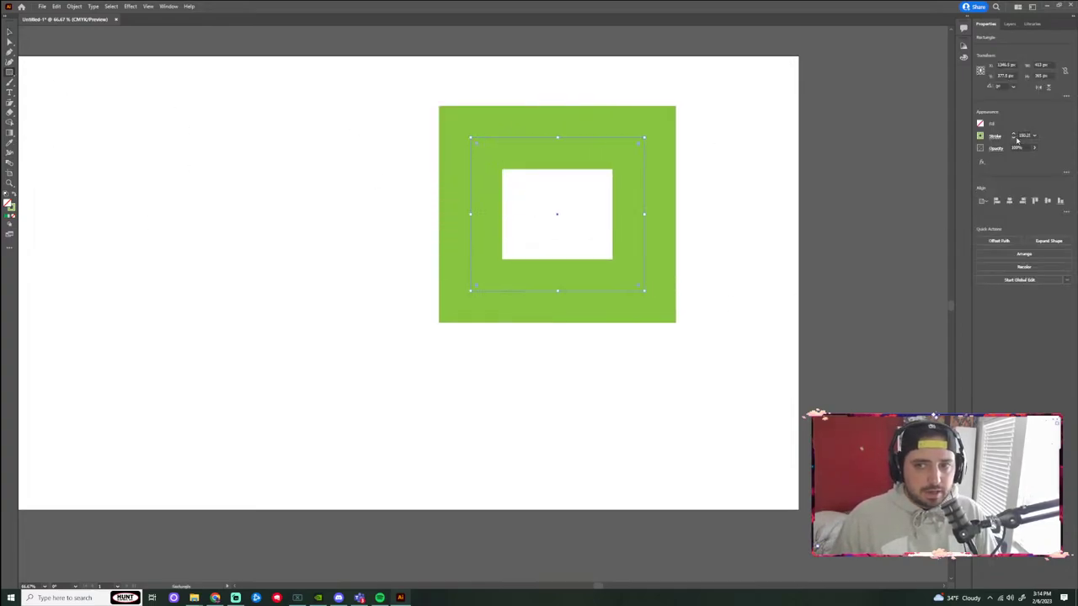
pyautogui.scroll(-13, 1014, 141)
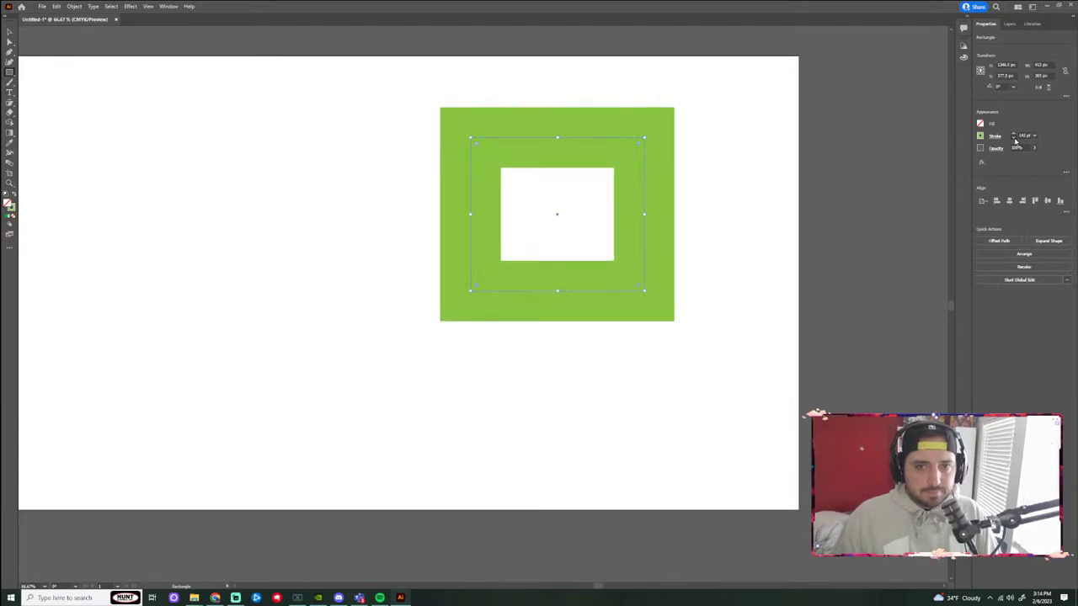
pyautogui.scroll(-12, 1015, 141)
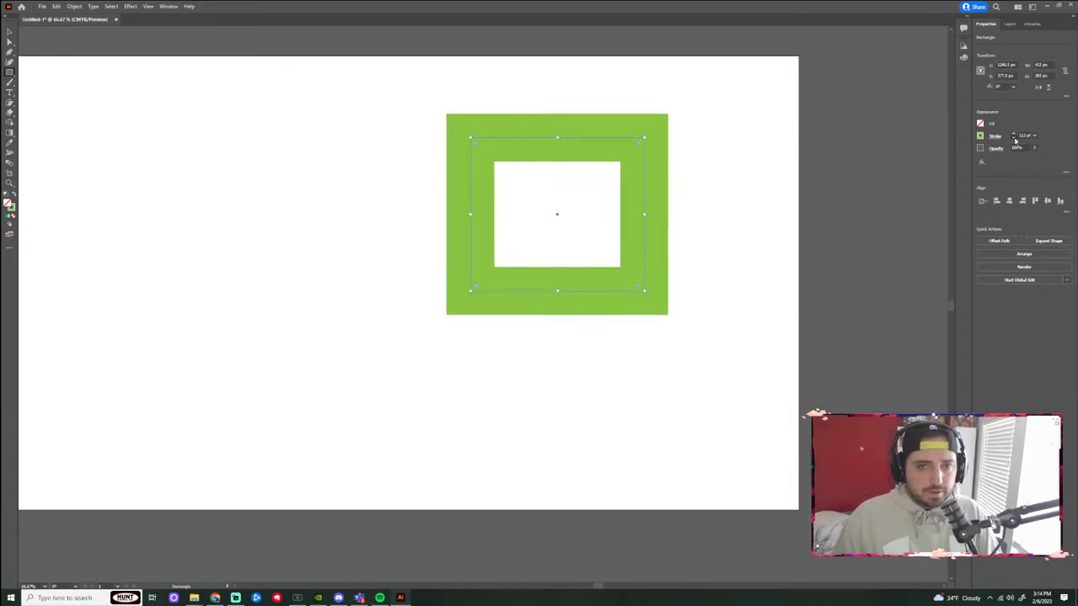
pyautogui.scroll(-12, 1015, 142)
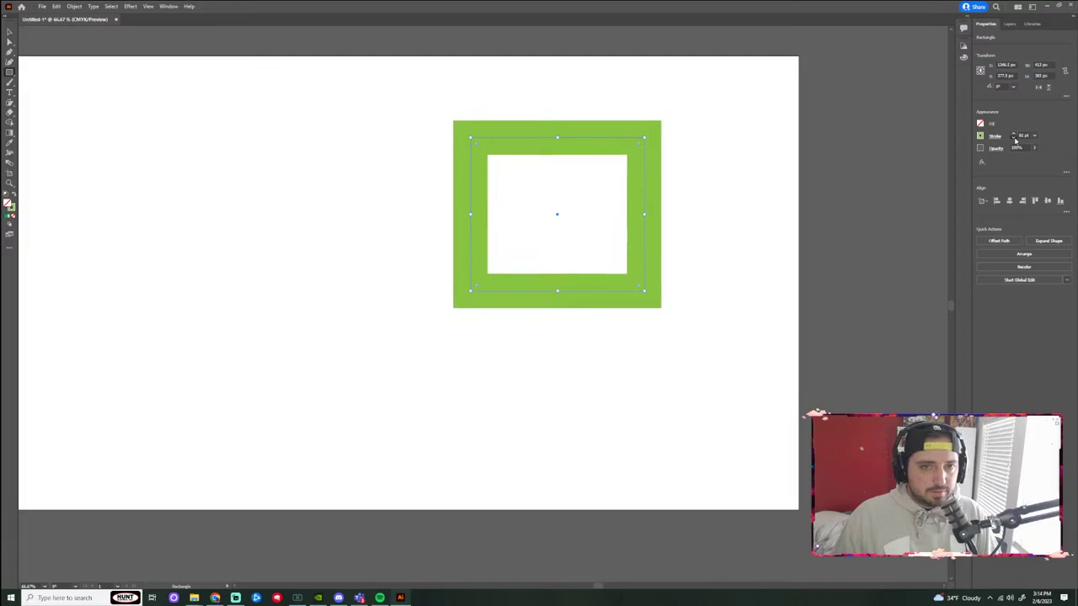
pyautogui.scroll(-12, 1015, 142)
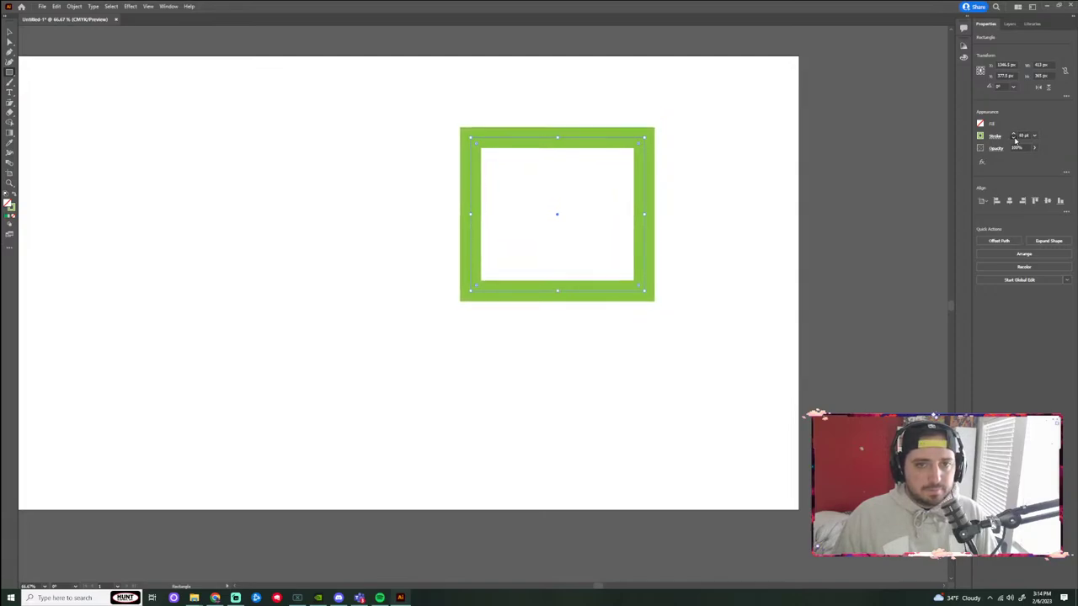
pyautogui.scroll(-10, 1015, 142)
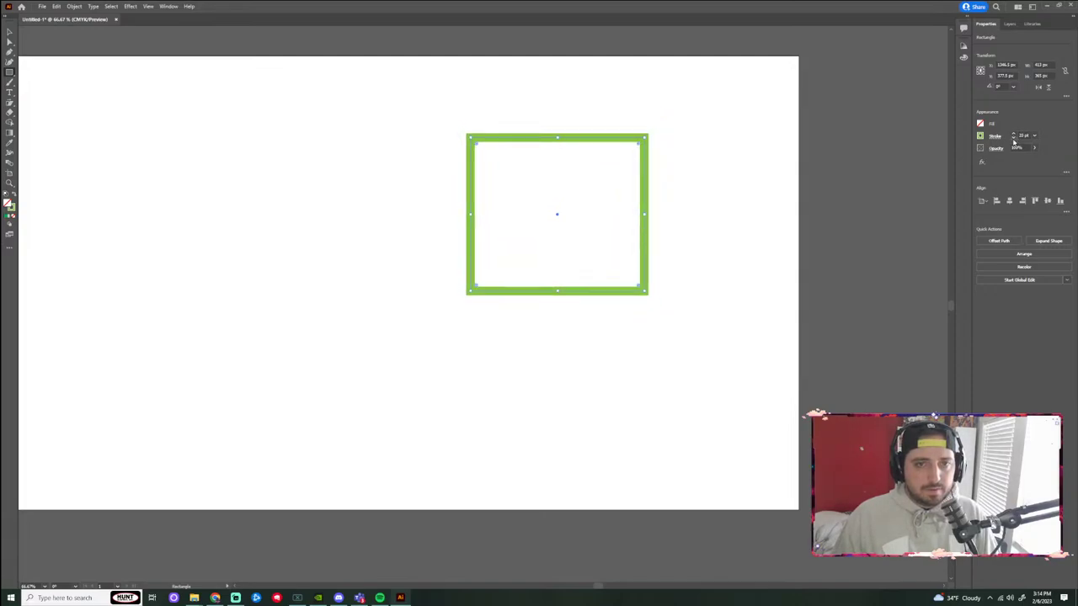
pyautogui.click(980, 136)
pyautogui.click(903, 165)
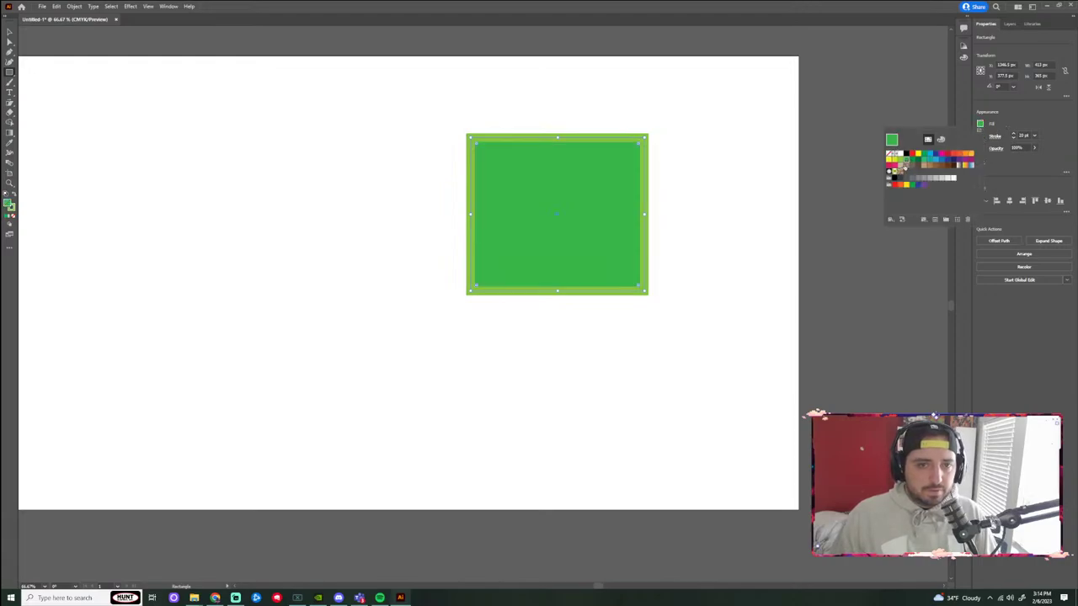
# Duplicate the green rectangle to the artboard's upper left, shrink that copy to about 275 by 262 px, and move the larger rectangle lower.
pyautogui.press('v')
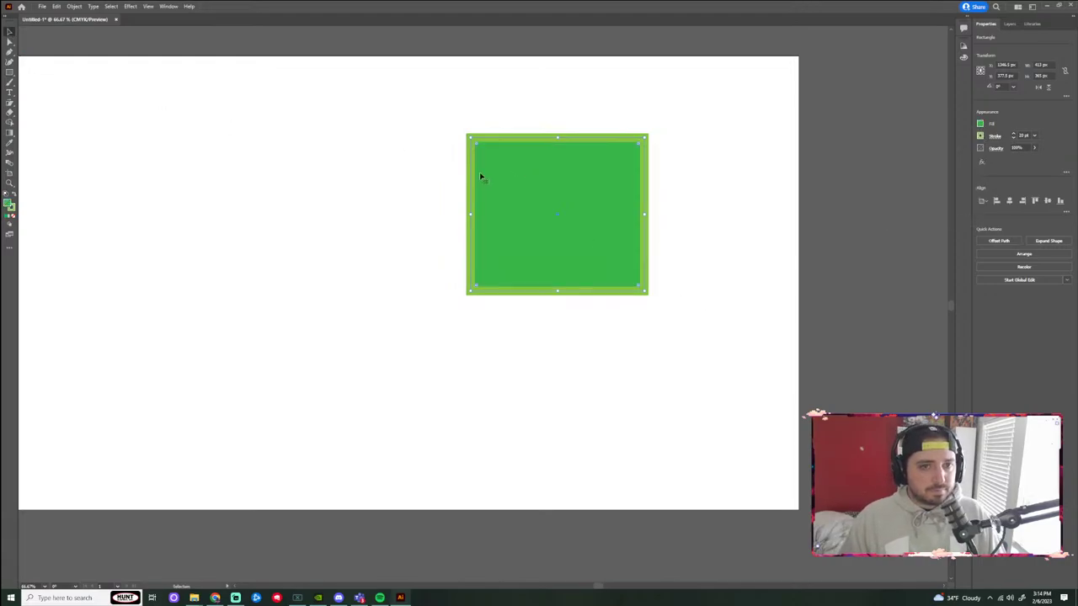
pyautogui.moveTo(508, 187); pyautogui.dragTo(230, 170)
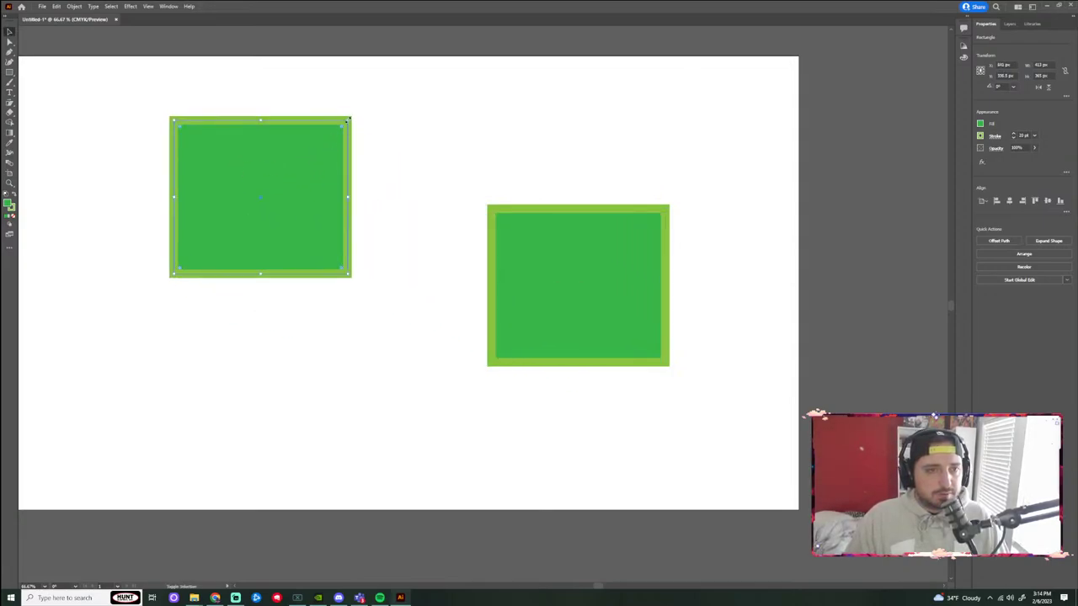
pyautogui.moveTo(348, 121); pyautogui.dragTo(294, 159)
pyautogui.moveTo(561, 253); pyautogui.dragTo(516, 297)
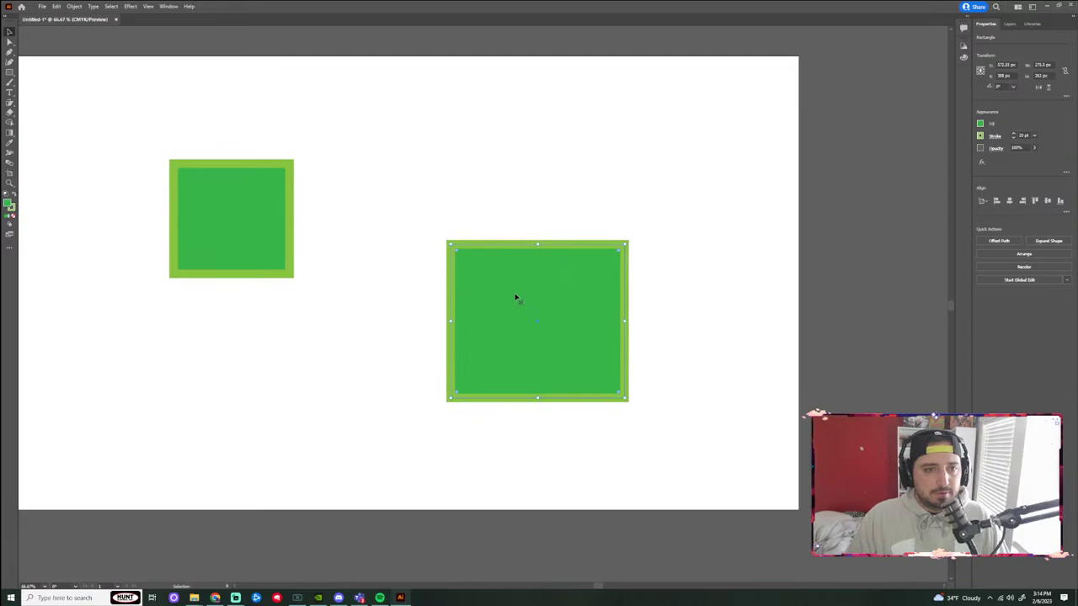
# Recolour the smaller rectangle with a blue fill and a light blue stroke.
pyautogui.click(283, 212)
pyautogui.click(979, 124)
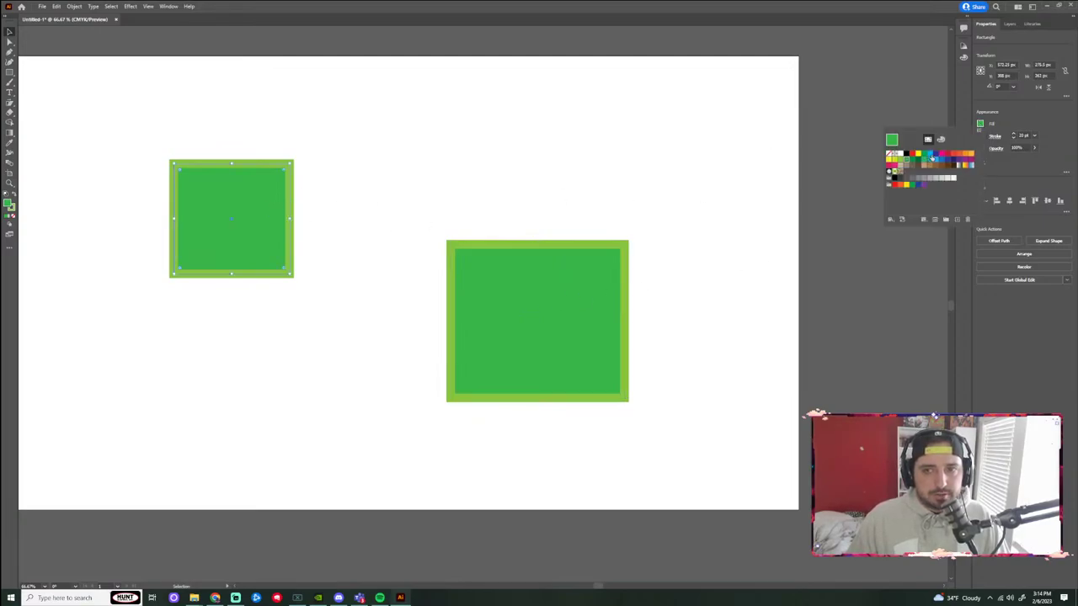
pyautogui.click(941, 160)
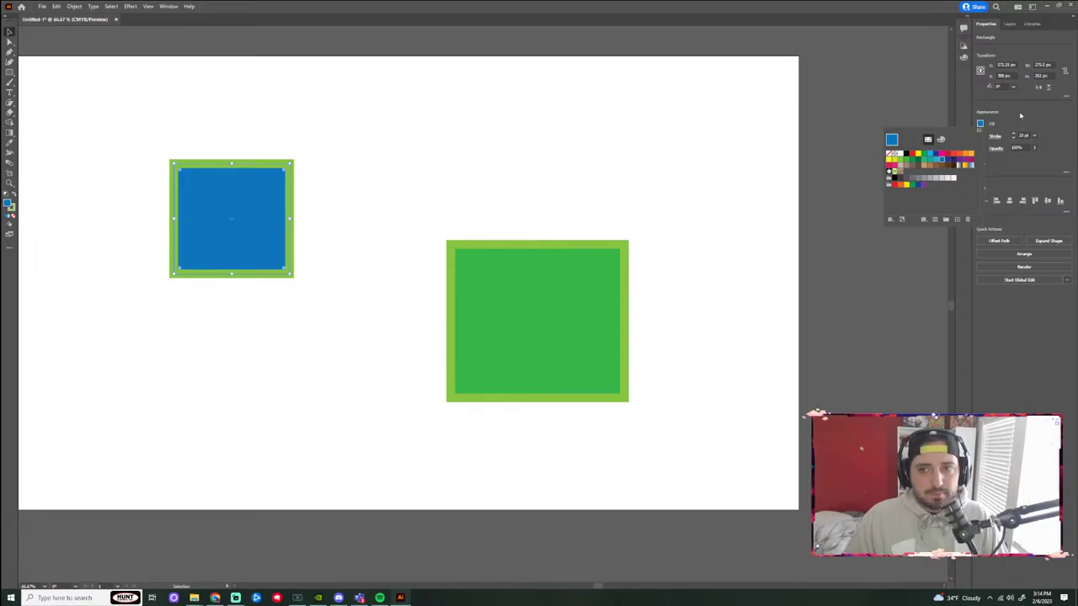
pyautogui.click(980, 136)
pyautogui.click(937, 221)
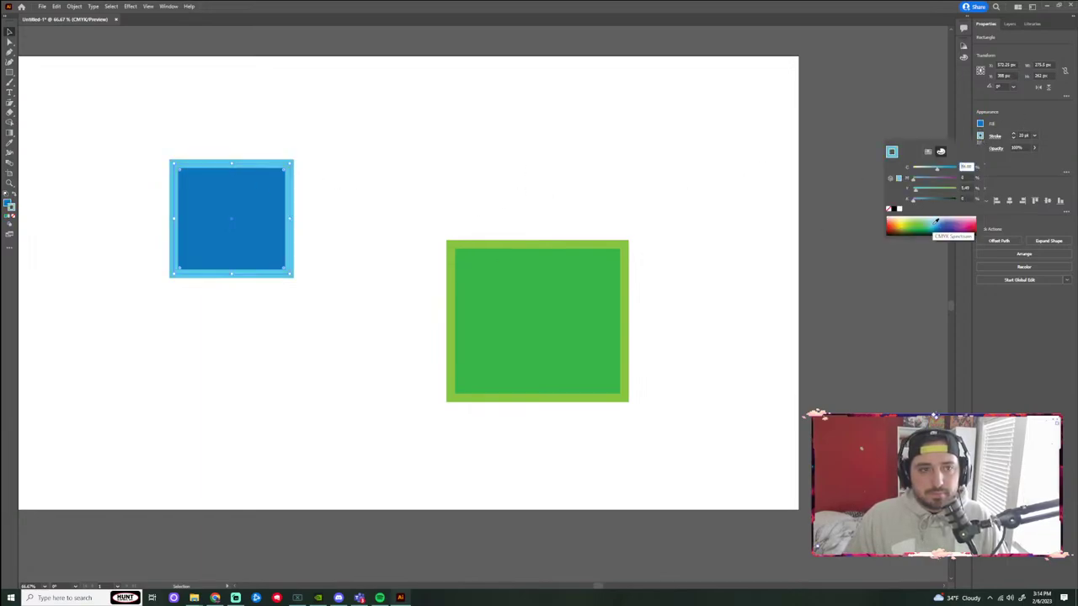
pyautogui.press('Escape')
pyautogui.click(571, 300)
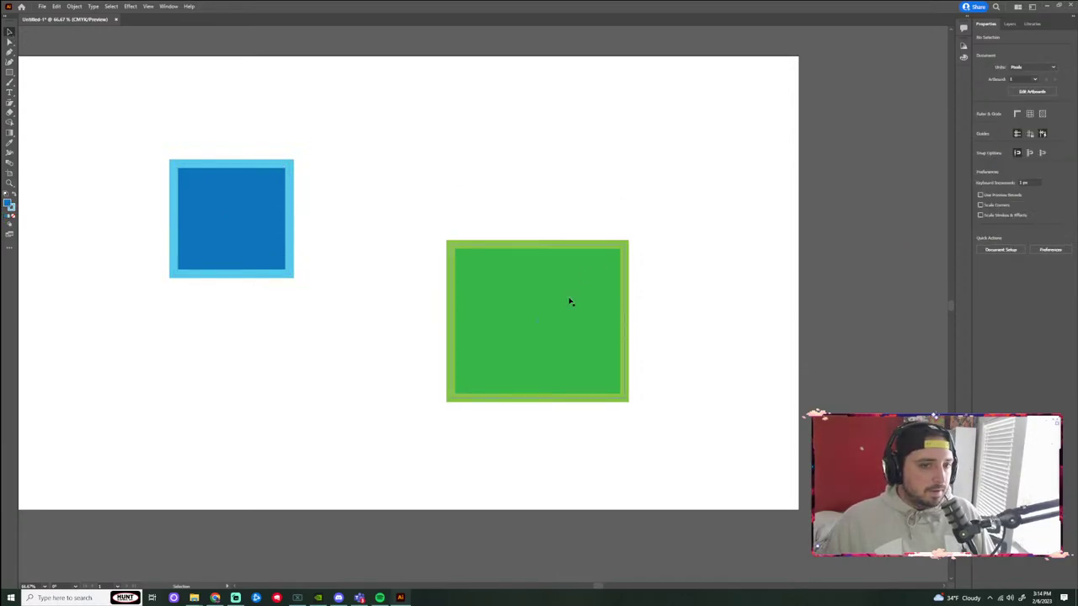
pyautogui.keyDown('shift'); pyautogui.click(265, 203); pyautogui.keyUp('shift')
pyautogui.click(10, 164)
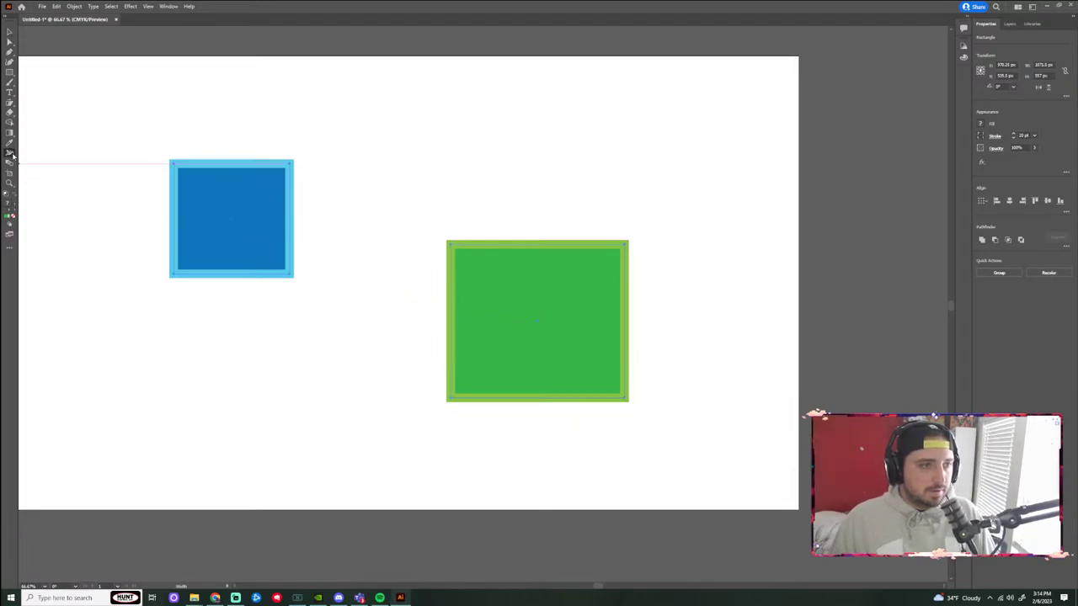
pyautogui.click(10, 32)
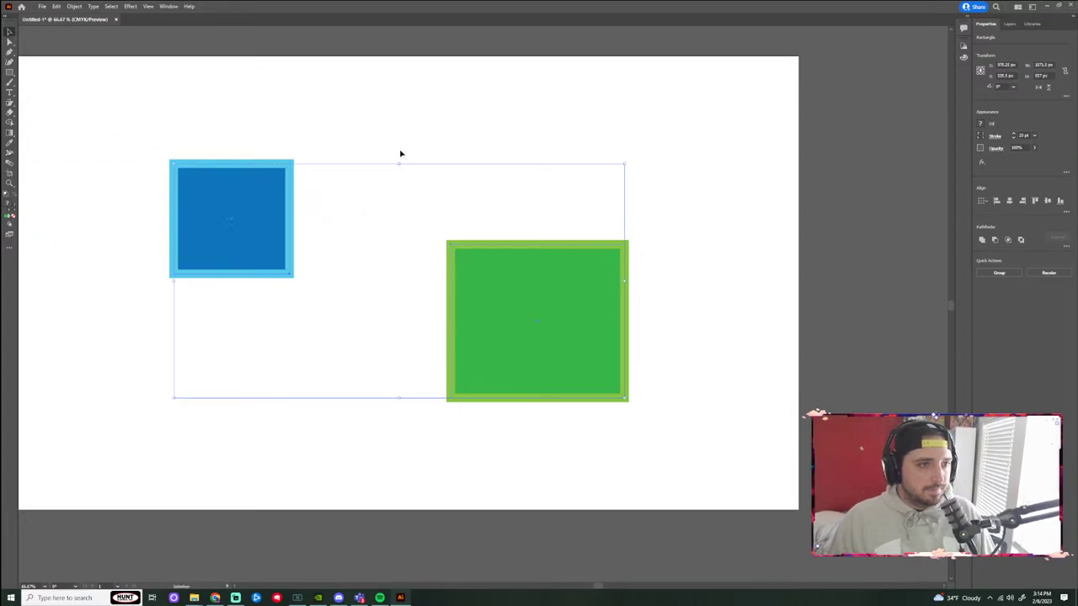
pyautogui.click(399, 153)
pyautogui.click(10, 153)
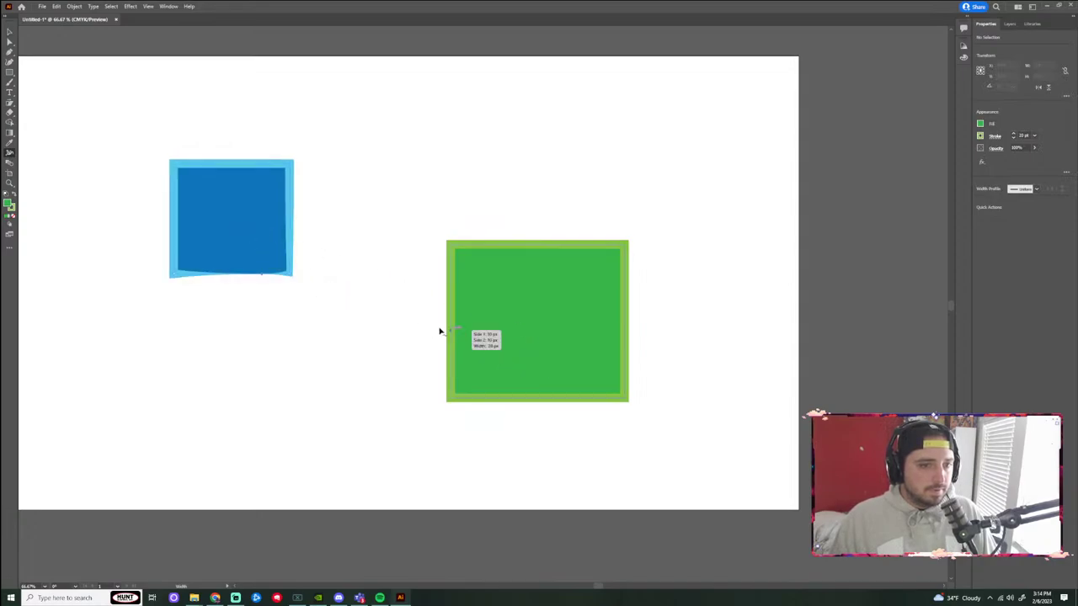
# Try blending the blue rectangle with the green rectangle using the Blend tool, and undo the blend.
pyautogui.click(12, 167)
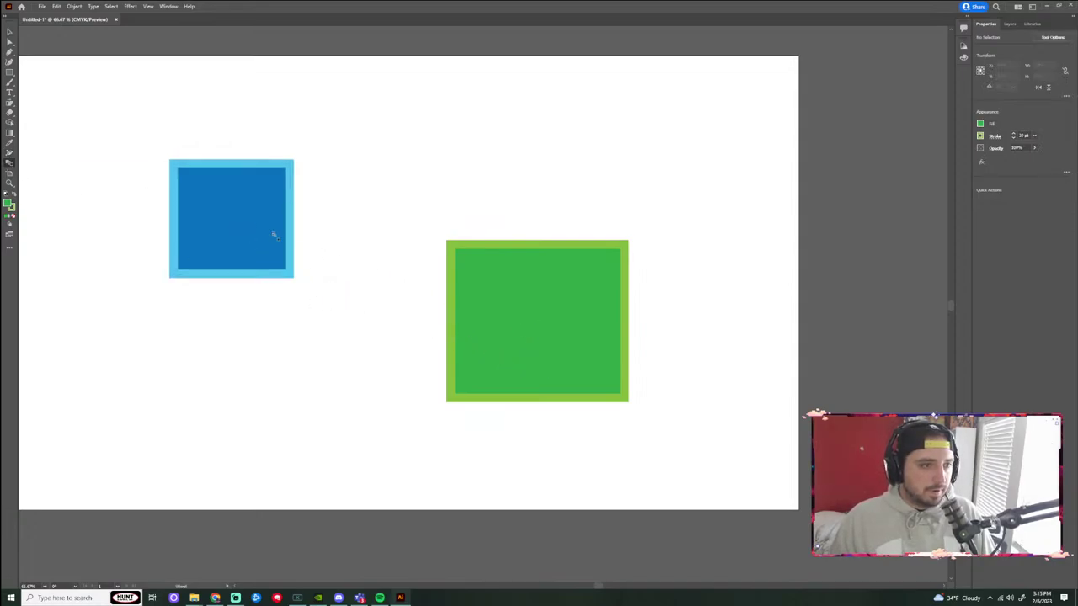
pyautogui.click(520, 402)
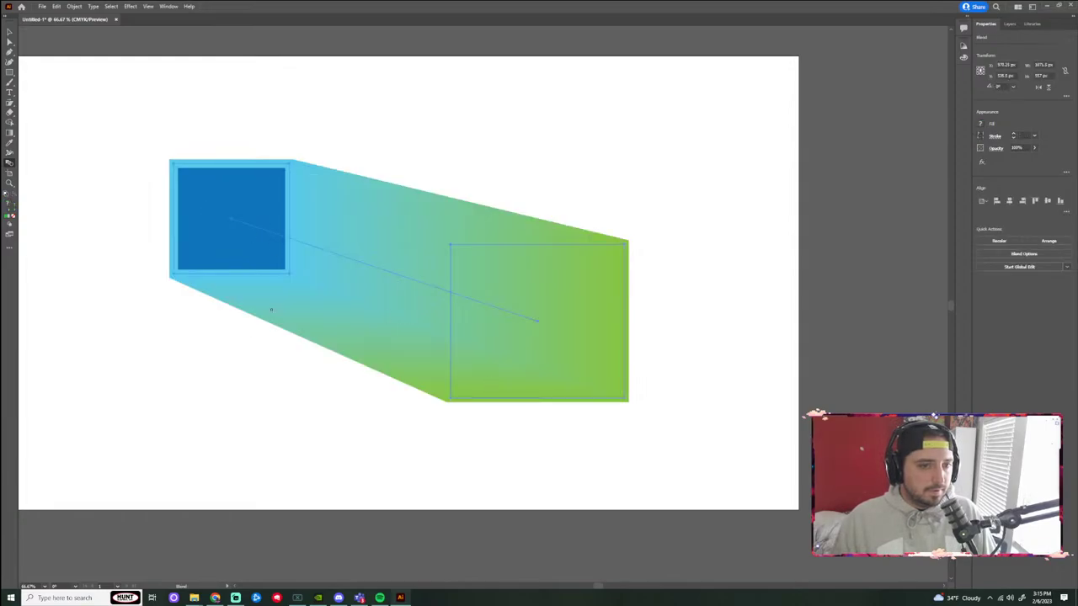
pyautogui.click(9, 32)
pyautogui.click(638, 161)
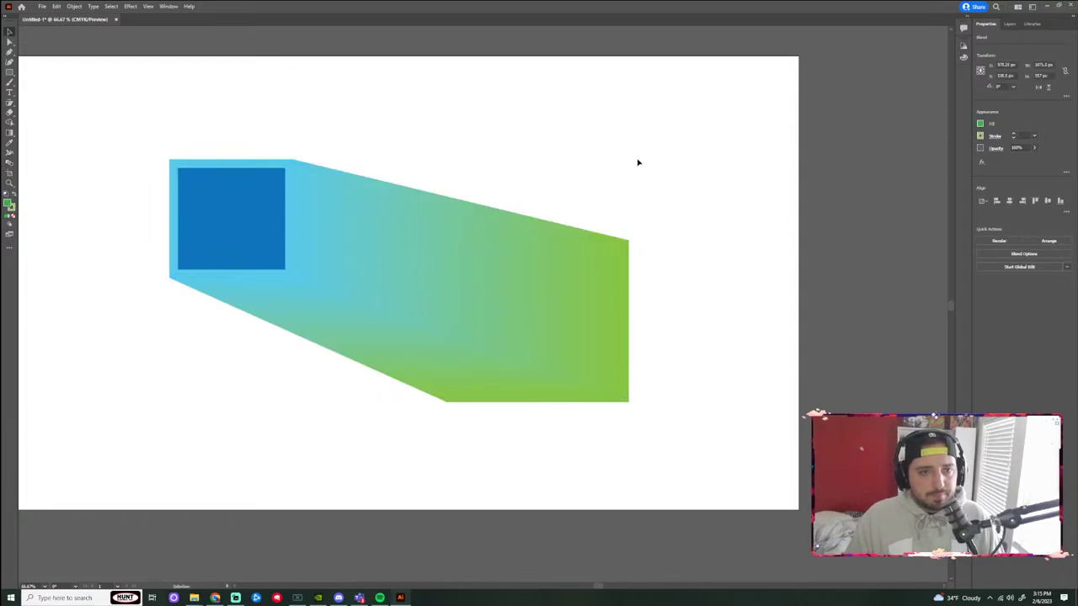
pyautogui.click(714, 443)
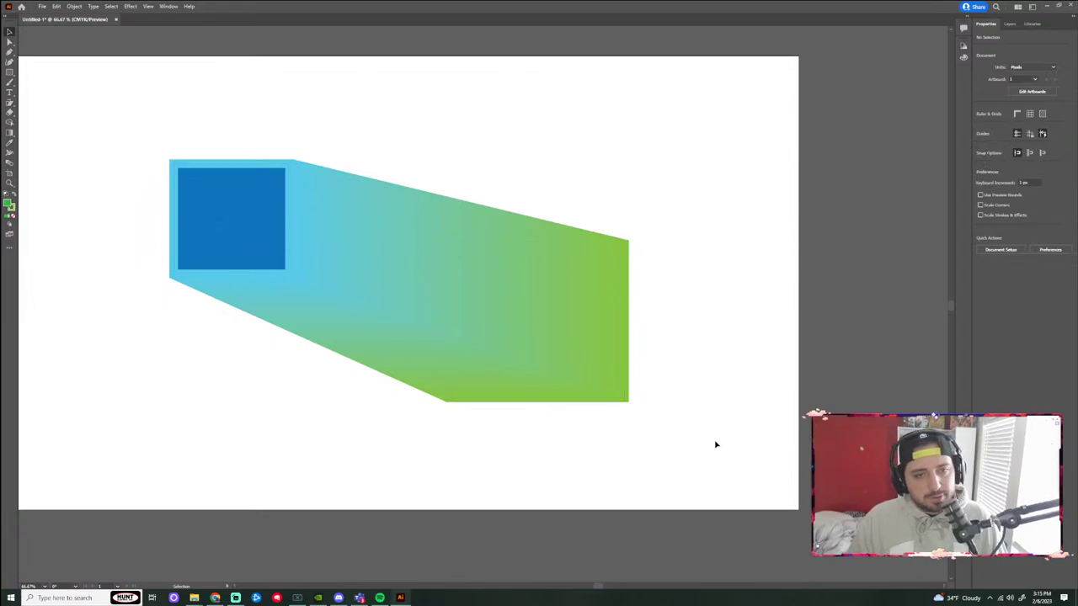
pyautogui.hotkey('ctrl', 'z')
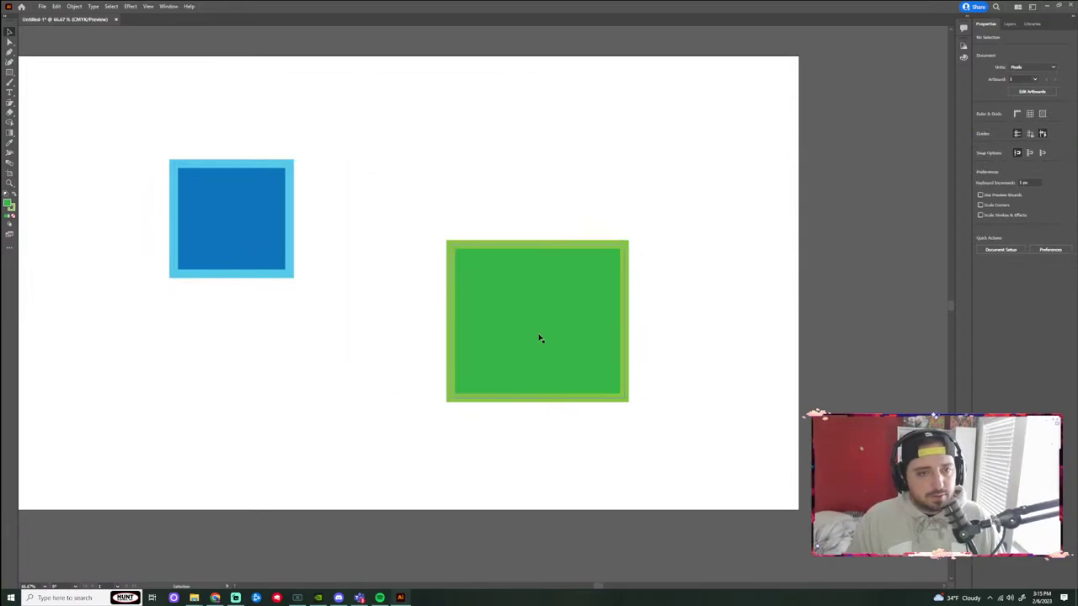
# Shift the green rectangle slightly down and to the left, and bring it to the front.
pyautogui.moveTo(539, 337)
pyautogui.mouseDown()
pyautogui.moveTo(479, 337)
pyautogui.moveTo(530, 346)
pyautogui.mouseUp()
pyautogui.rightClick(485, 325)
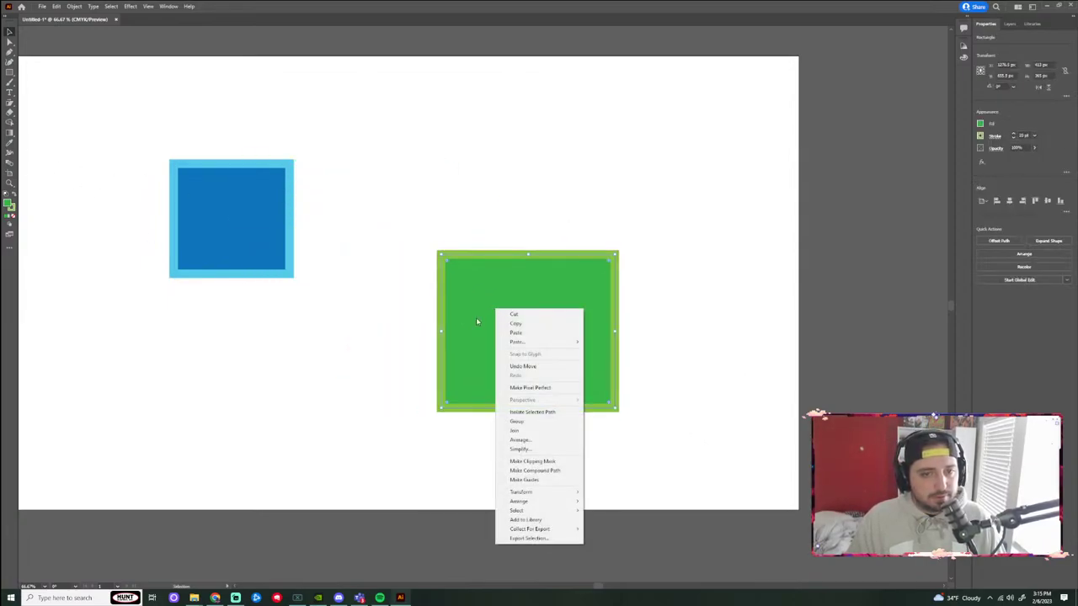
pyautogui.moveTo(539, 501)
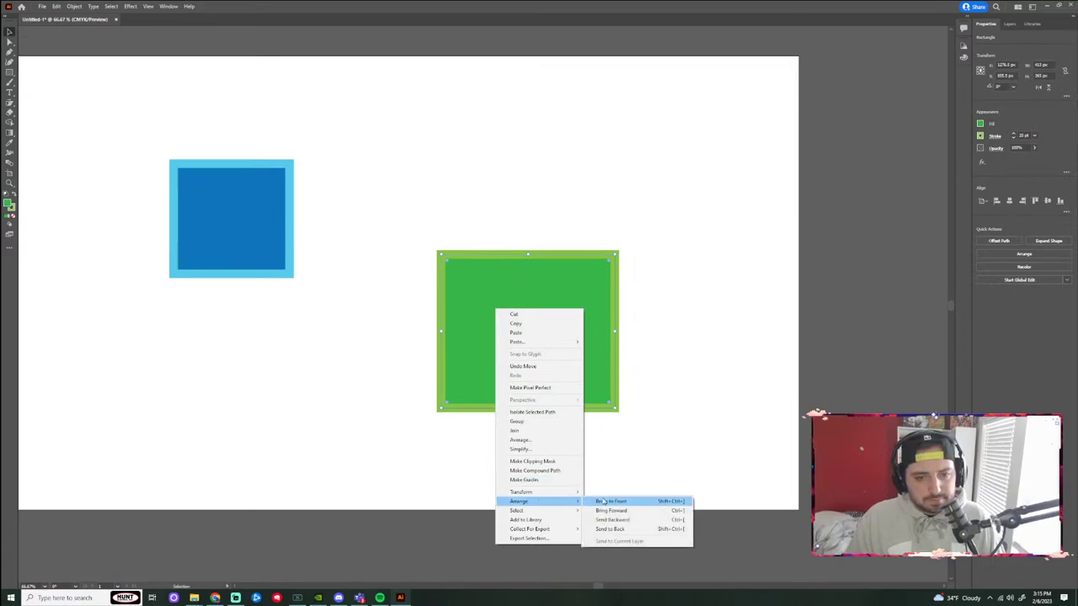
pyautogui.click(618, 500)
pyautogui.click(618, 500)
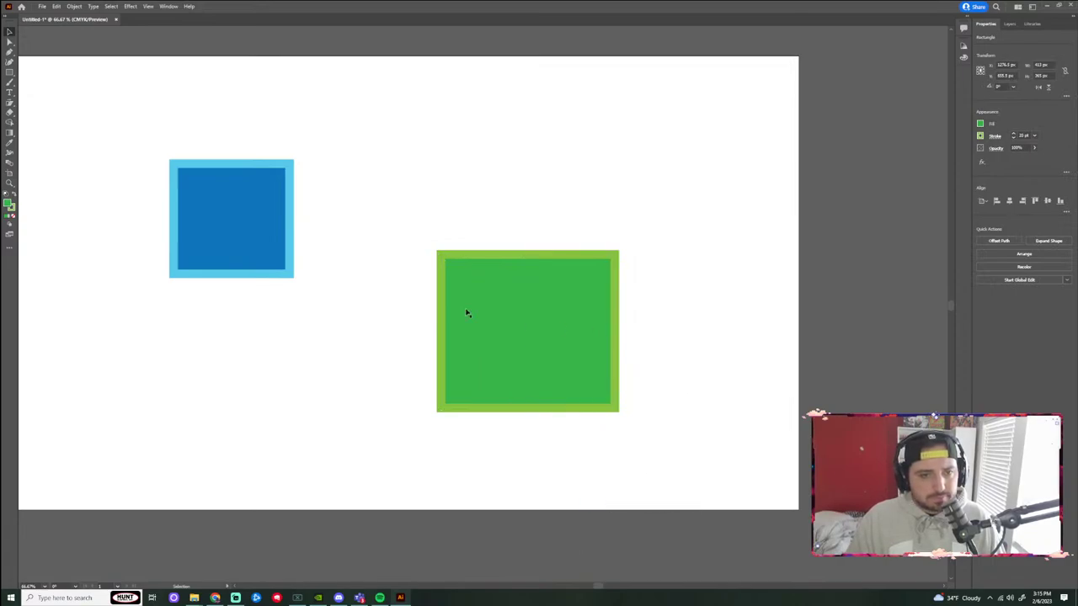
# Blend the blue rectangle into the green rectangle in front with the Blend tool, and deselect the result.
pyautogui.click(9, 164)
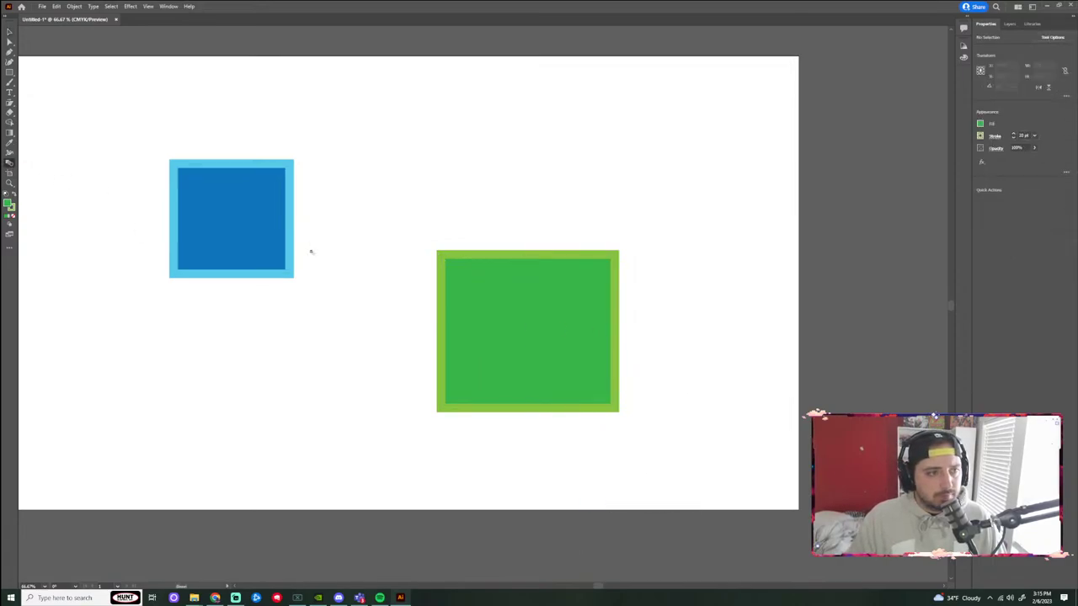
pyautogui.click(223, 212)
pyautogui.click(525, 354)
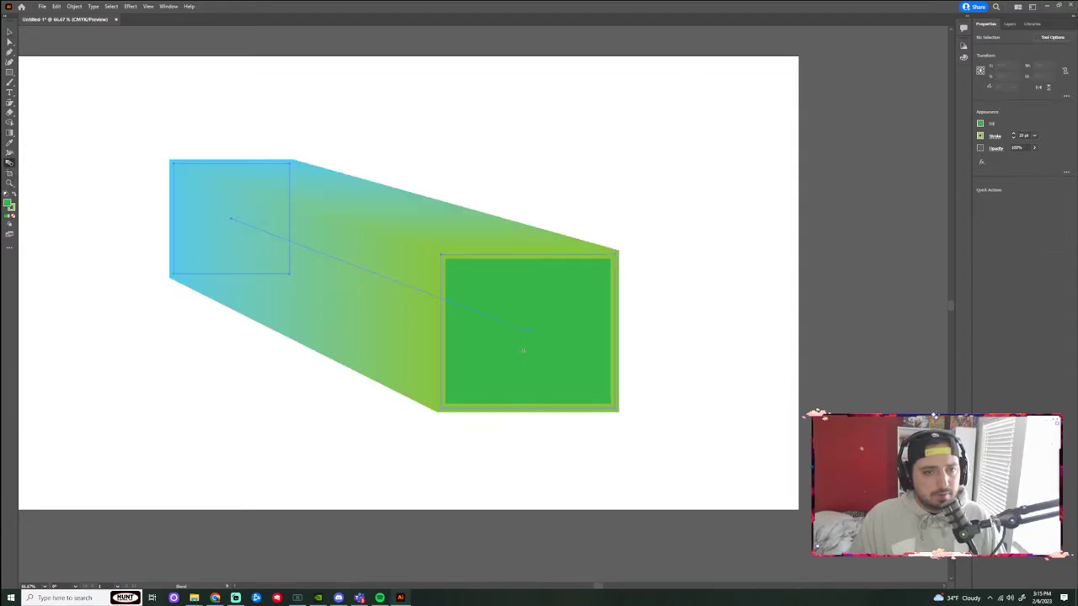
pyautogui.press('v')
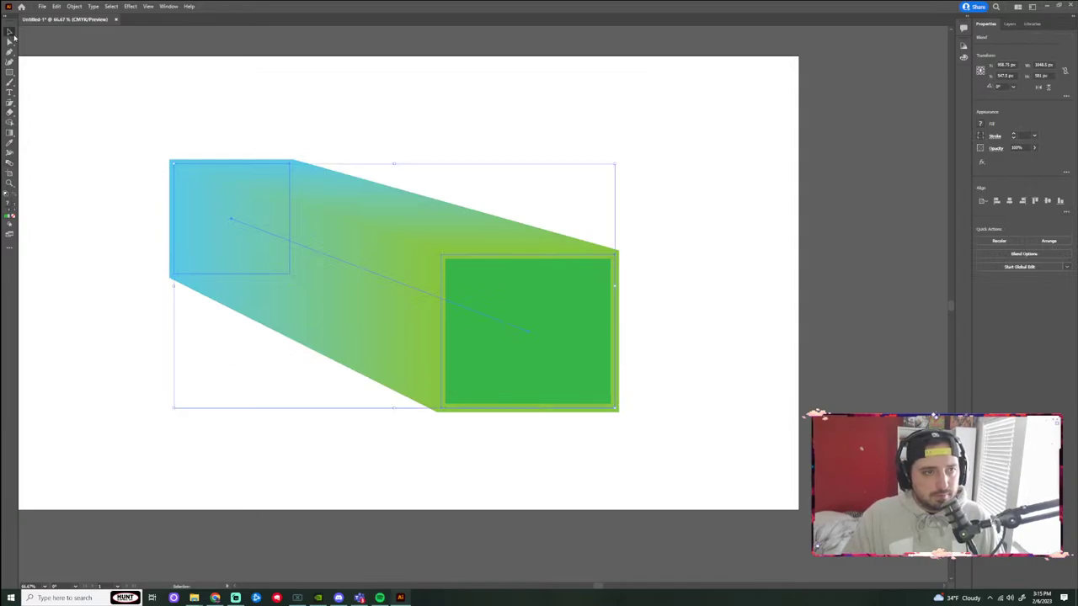
pyautogui.click(694, 235)
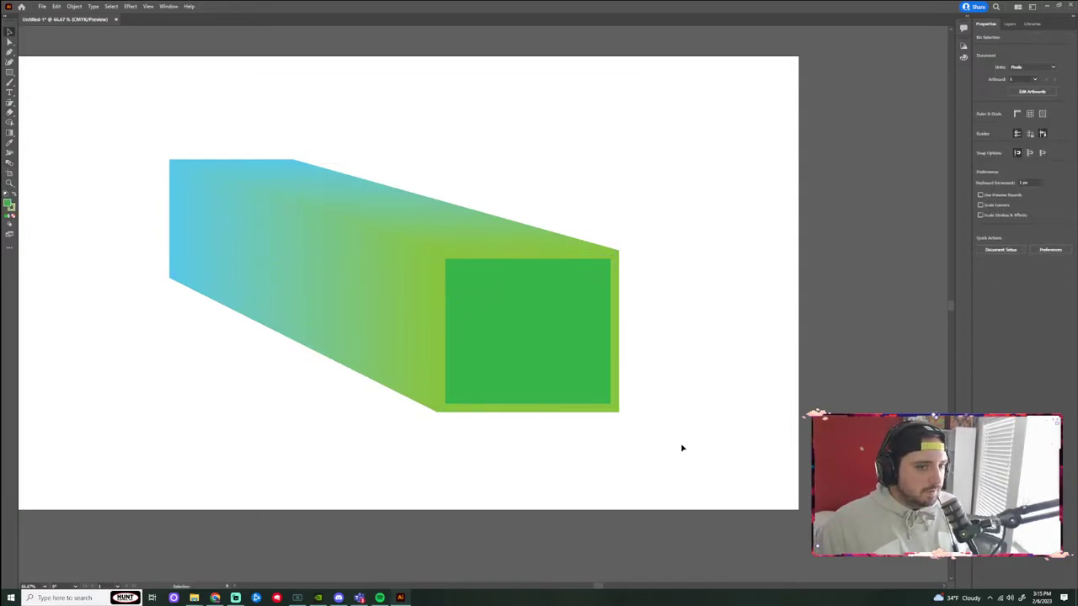
# Move the blended shape toward the artboard's left edge and delete it to clear the artboard.
pyautogui.click(610, 285)
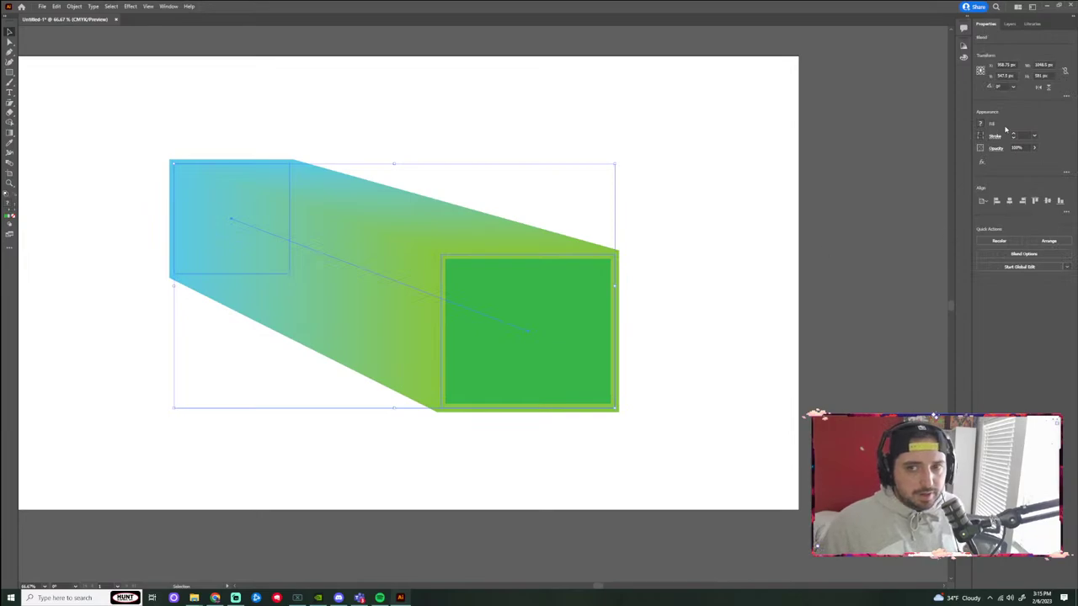
pyautogui.click(754, 217)
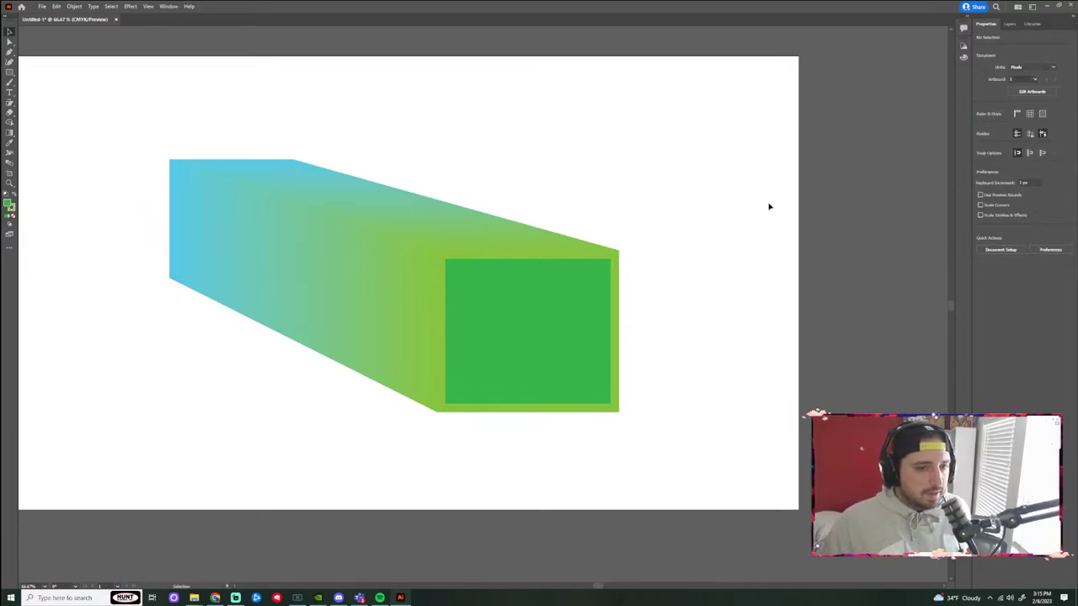
pyautogui.moveTo(396, 263); pyautogui.dragTo(444, 231)
pyautogui.moveTo(565, 290); pyautogui.dragTo(409, 328)
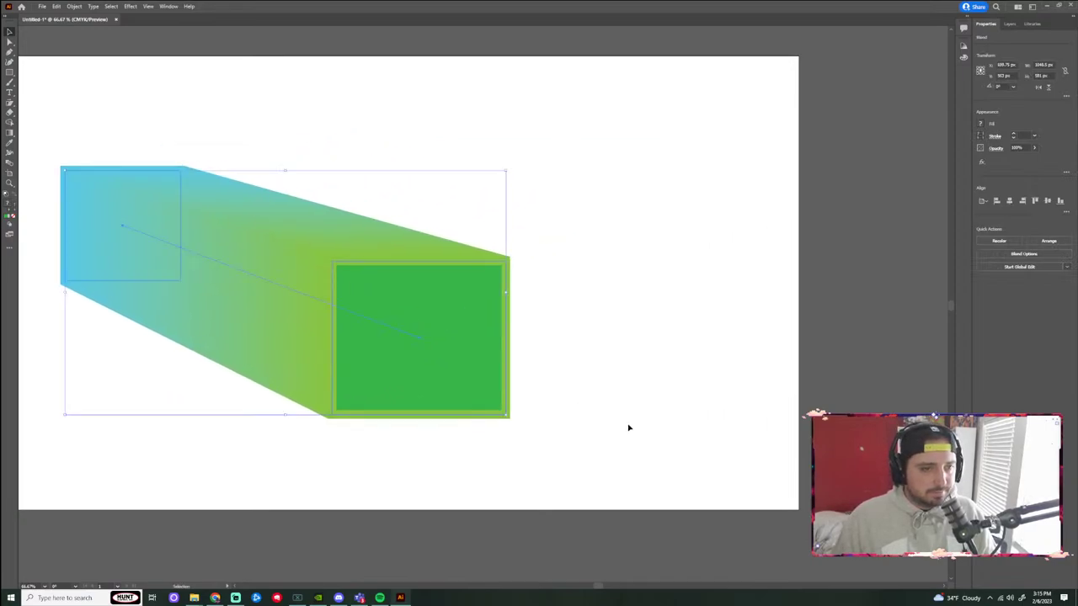
pyautogui.press('Delete')
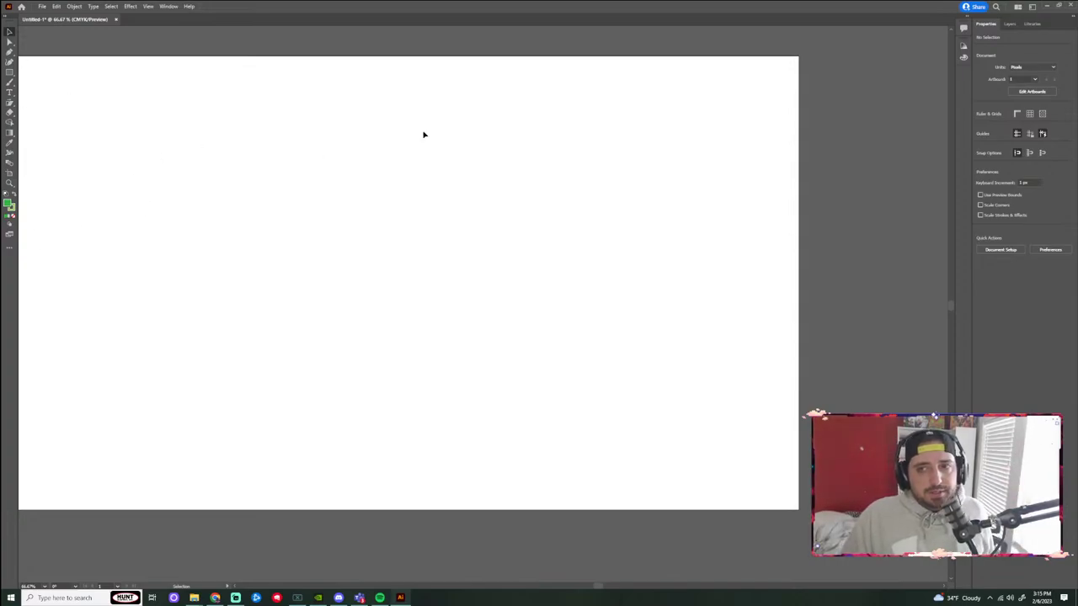
# Look through the layers, libraries, document properties, color guide and comments, ending on the layer list.
pyautogui.click(1010, 24)
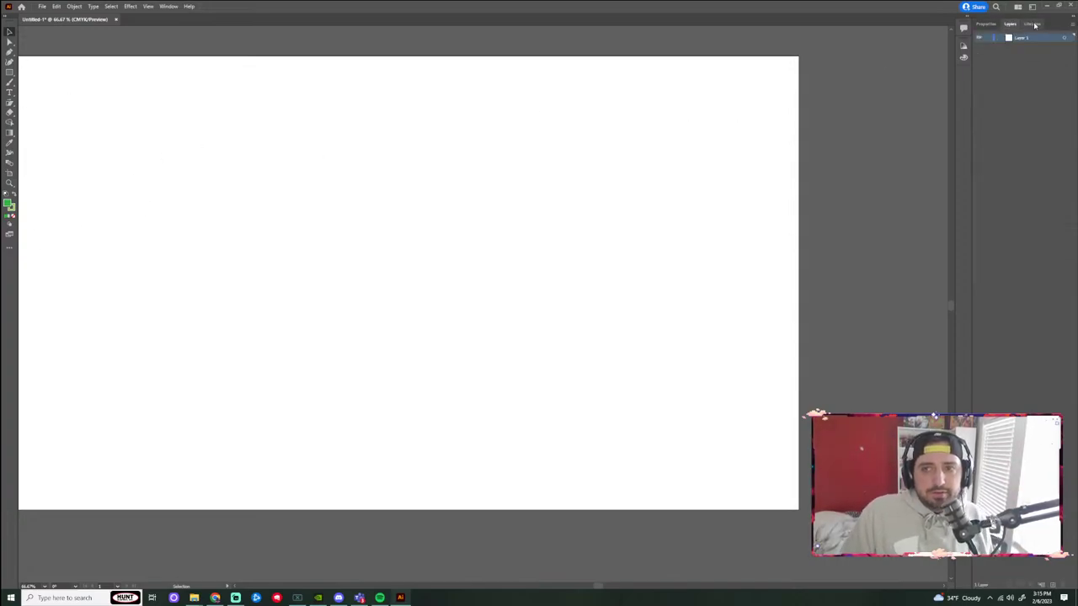
pyautogui.click(1035, 25)
pyautogui.click(986, 24)
pyautogui.click(964, 46)
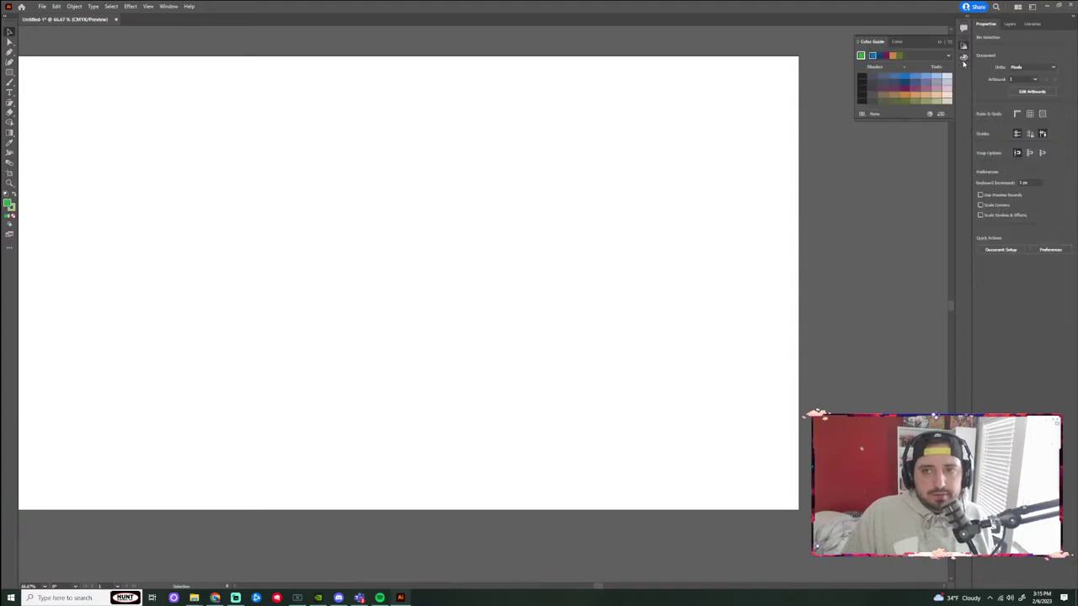
pyautogui.click(964, 58)
pyautogui.click(966, 29)
pyautogui.click(1013, 24)
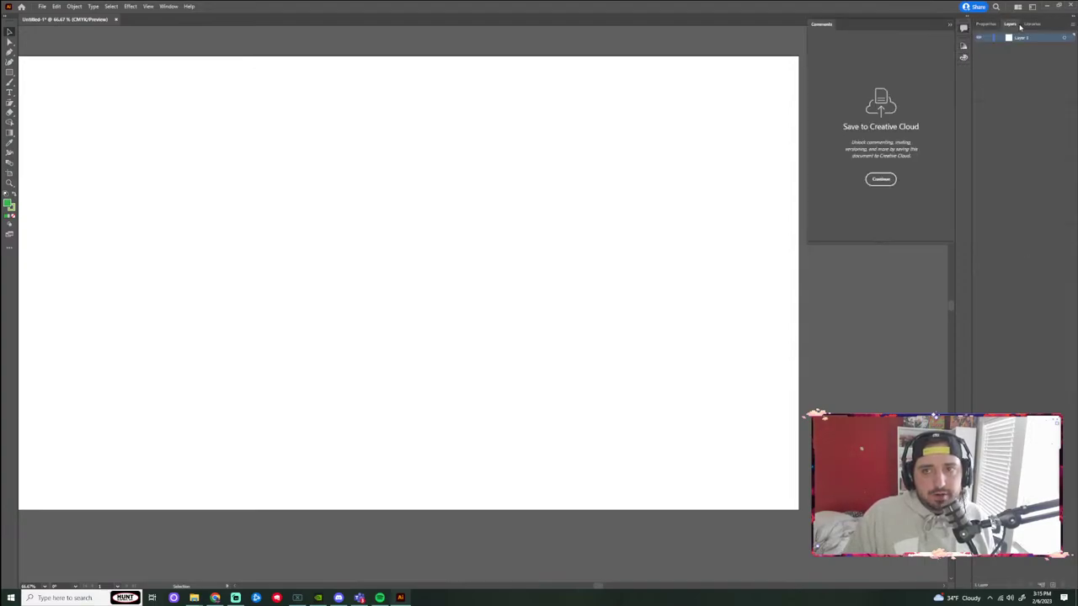
pyautogui.click(953, 28)
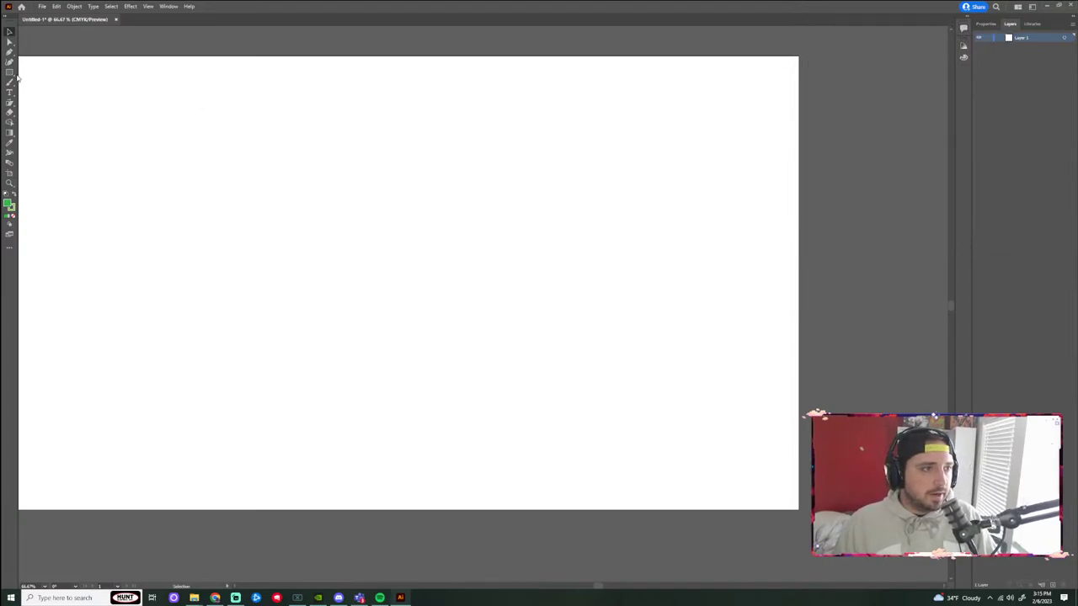
# Draw a green rectangle about 361 by 395 px on Layer 1, and add a new layer above it.
pyautogui.press('m')
pyautogui.moveTo(278, 112); pyautogui.dragTo(437, 286)
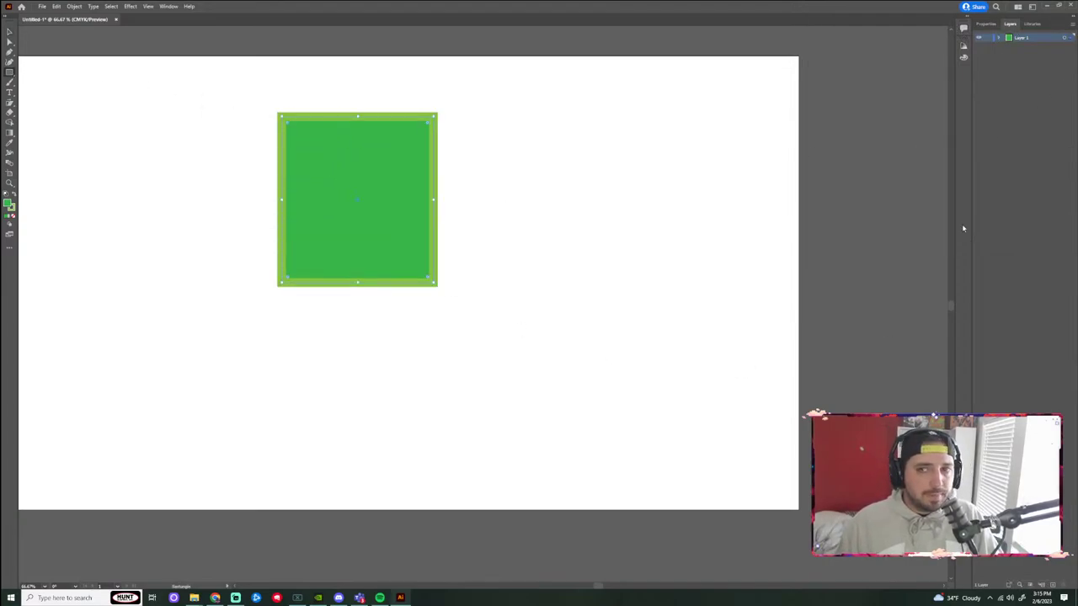
pyautogui.click(1051, 584)
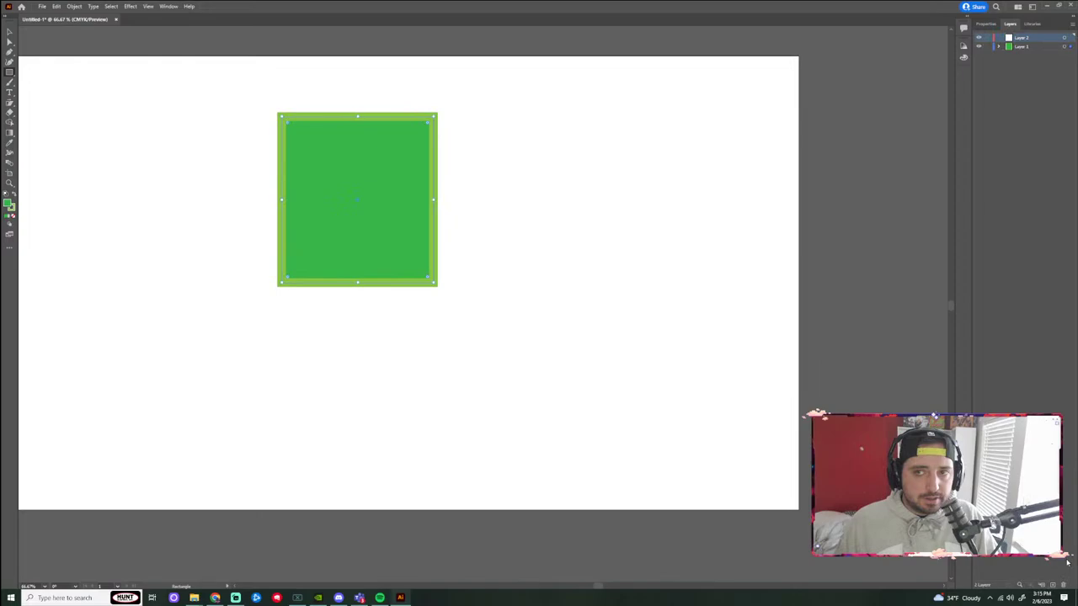
pyautogui.doubleClick(1051, 40)
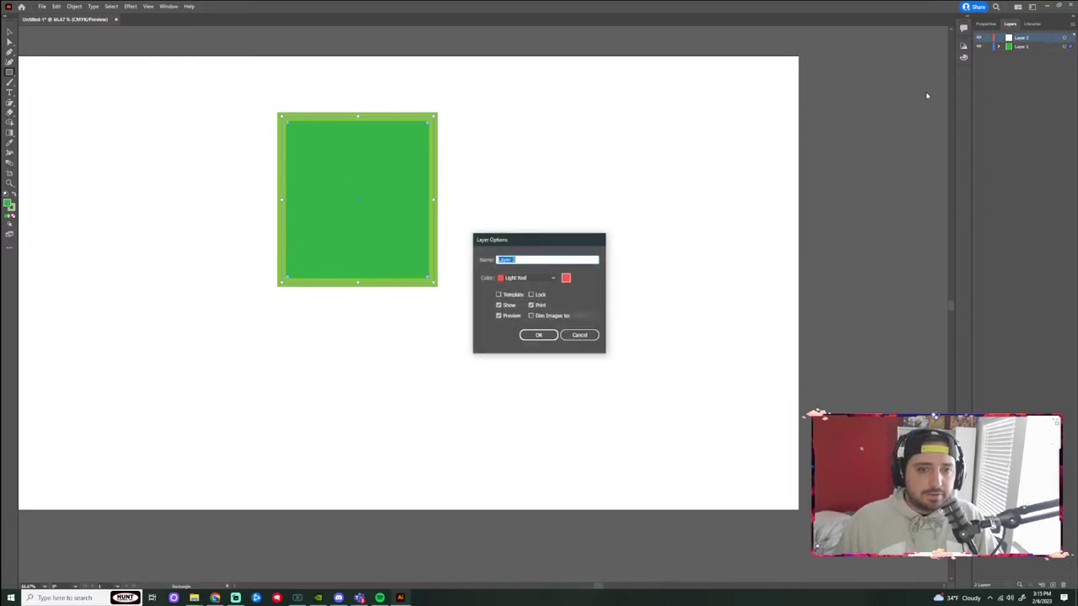
pyautogui.click(579, 335)
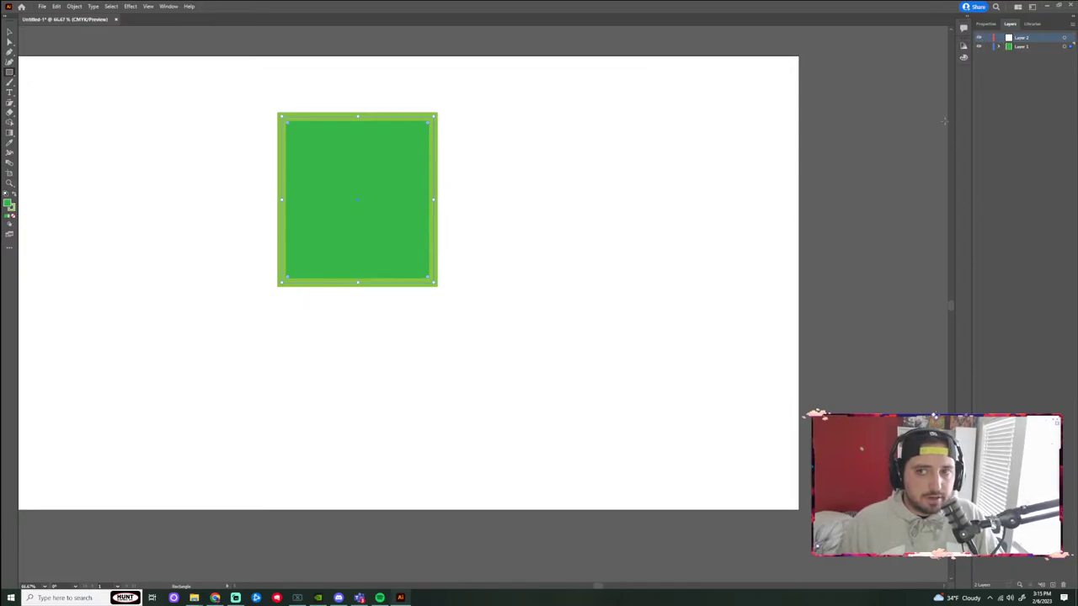
# Paste a copy of the green rectangle onto Layer 2.
pyautogui.click(1028, 46)
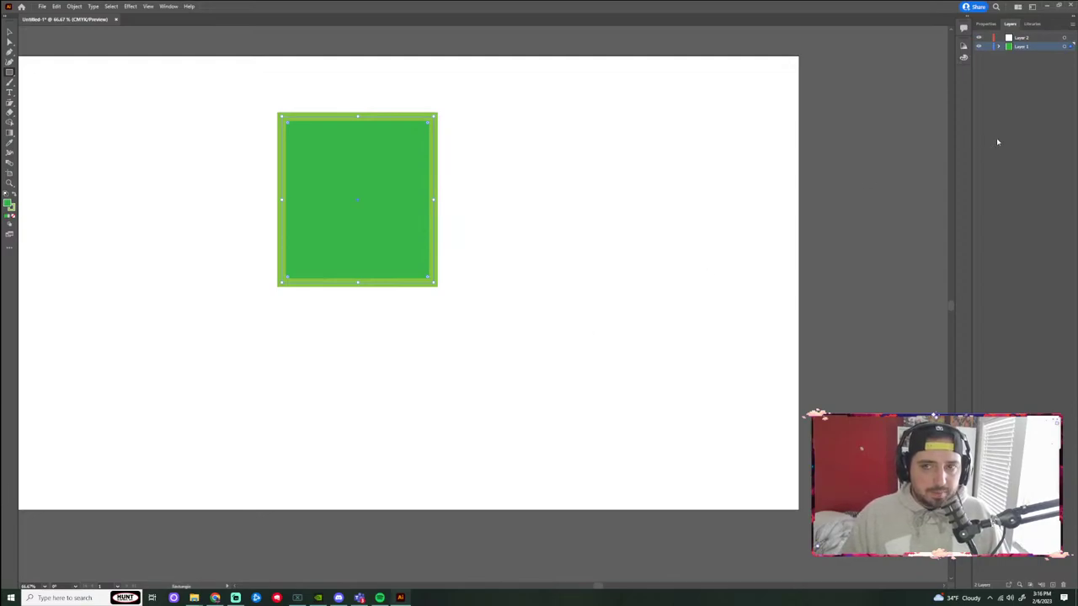
pyautogui.click(1027, 37)
pyautogui.hotkey('ctrl', 'v')
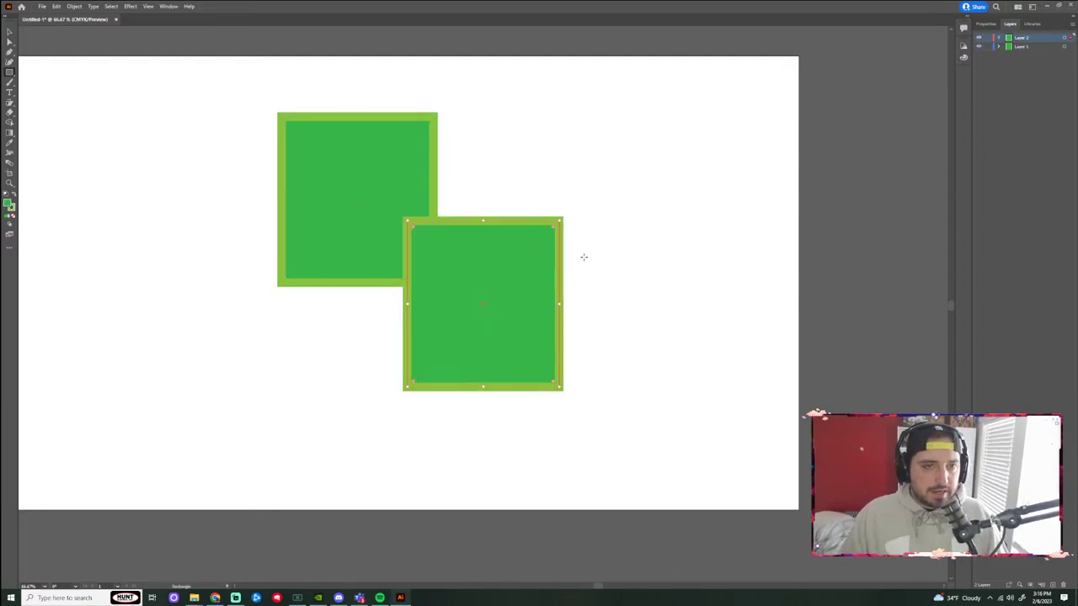
# Move the Layer 2 rectangle up and to the left so it overlaps the original more, and deselect it.
pyautogui.click(9, 32)
pyautogui.click(313, 156)
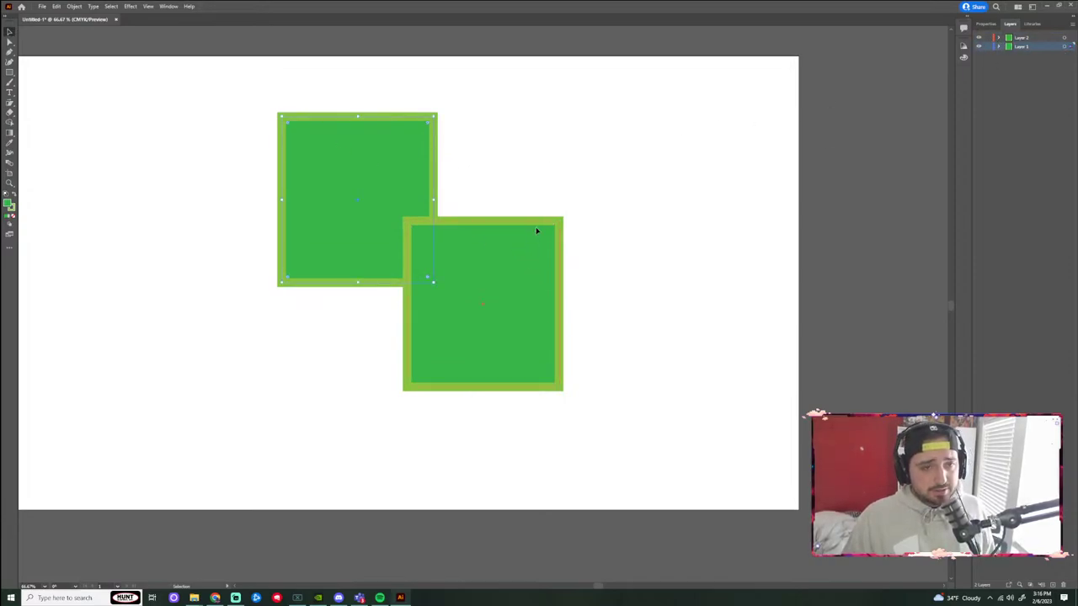
pyautogui.moveTo(488, 241); pyautogui.dragTo(400, 183)
pyautogui.click(619, 177)
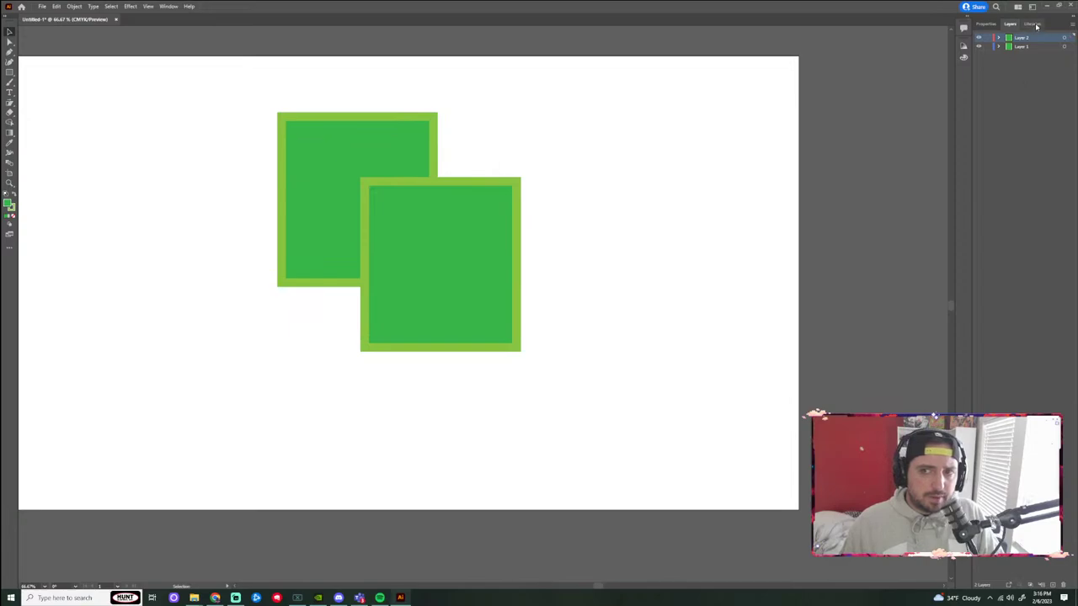
# Review the document properties and the list of panels that can be shown.
pyautogui.click(986, 23)
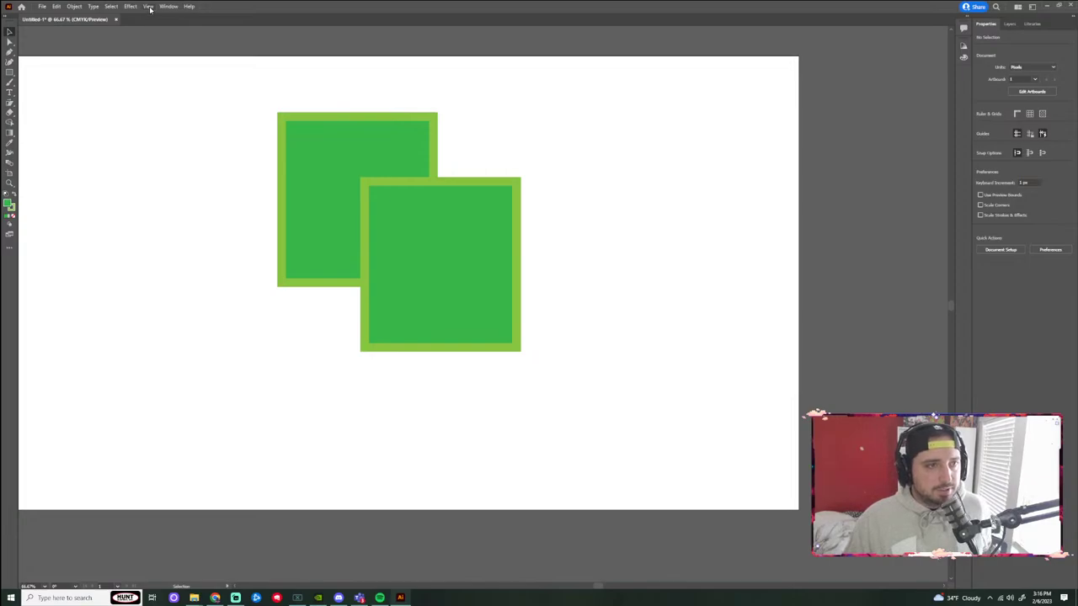
pyautogui.click(168, 7)
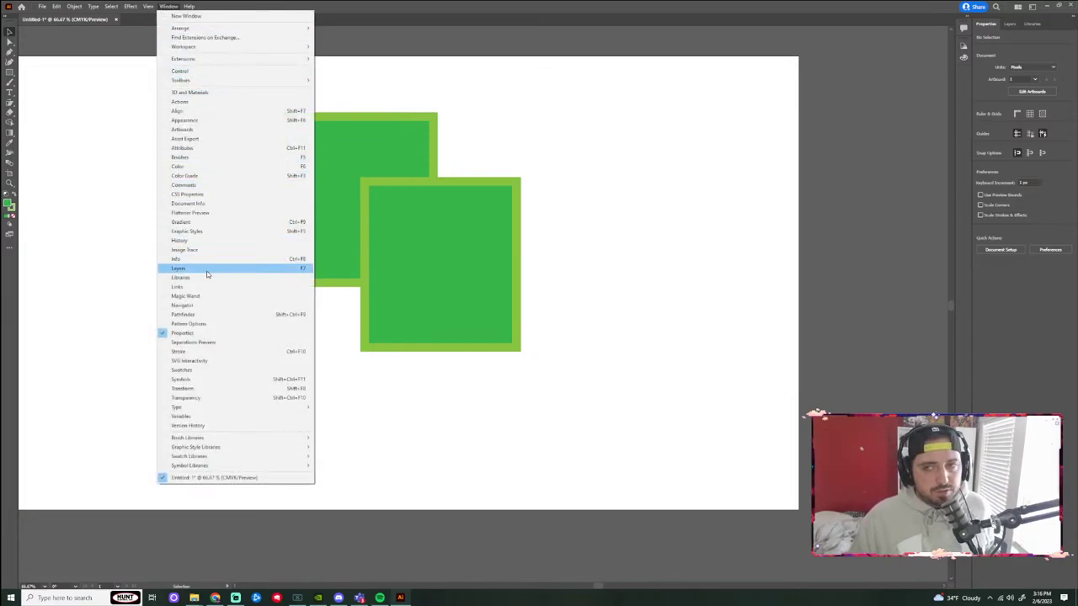
pyautogui.click(893, 110)
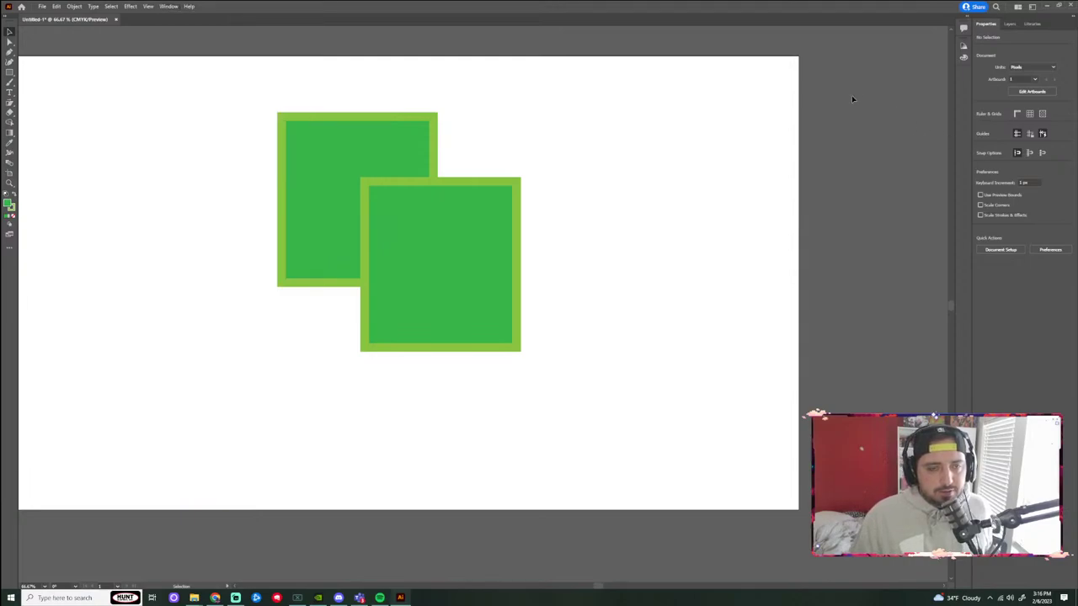
# Try out the Essentials Classic, Painting and Tracing workspaces one after another.
pyautogui.click(1032, 6)
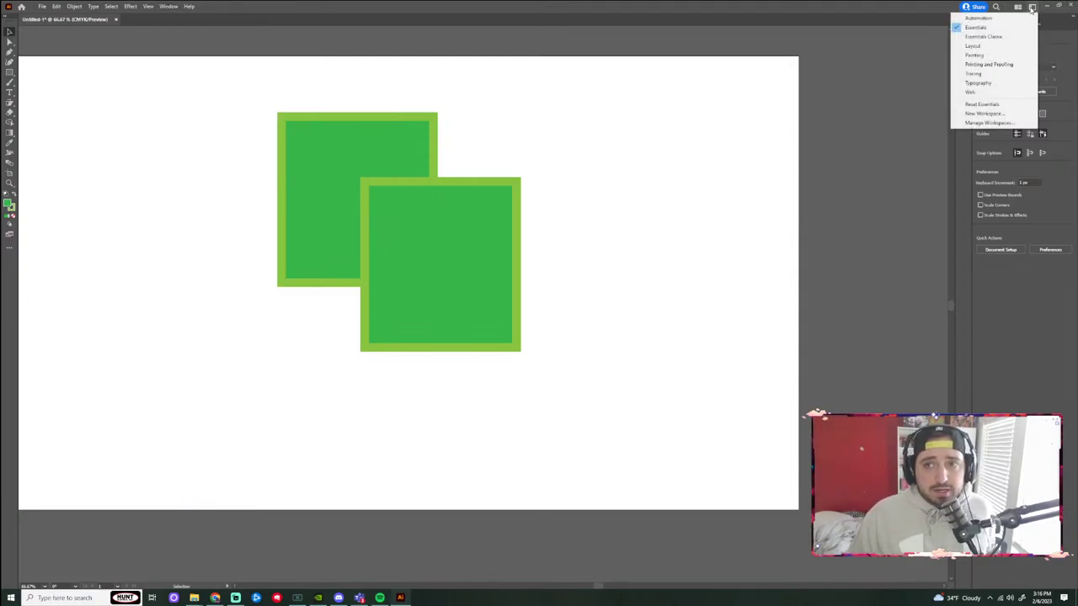
pyautogui.click(984, 36)
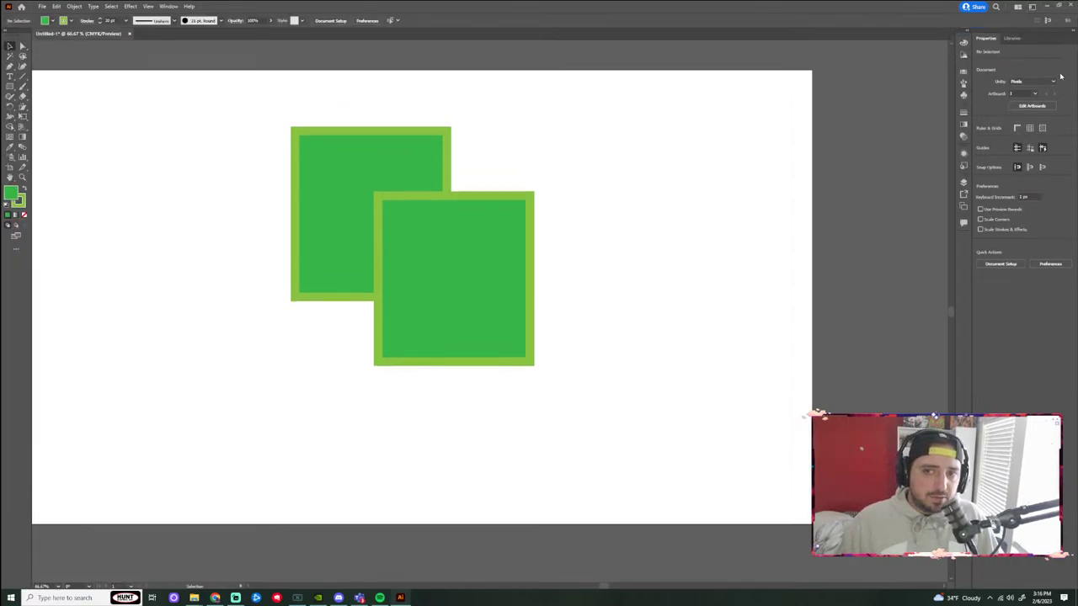
pyautogui.click(1033, 7)
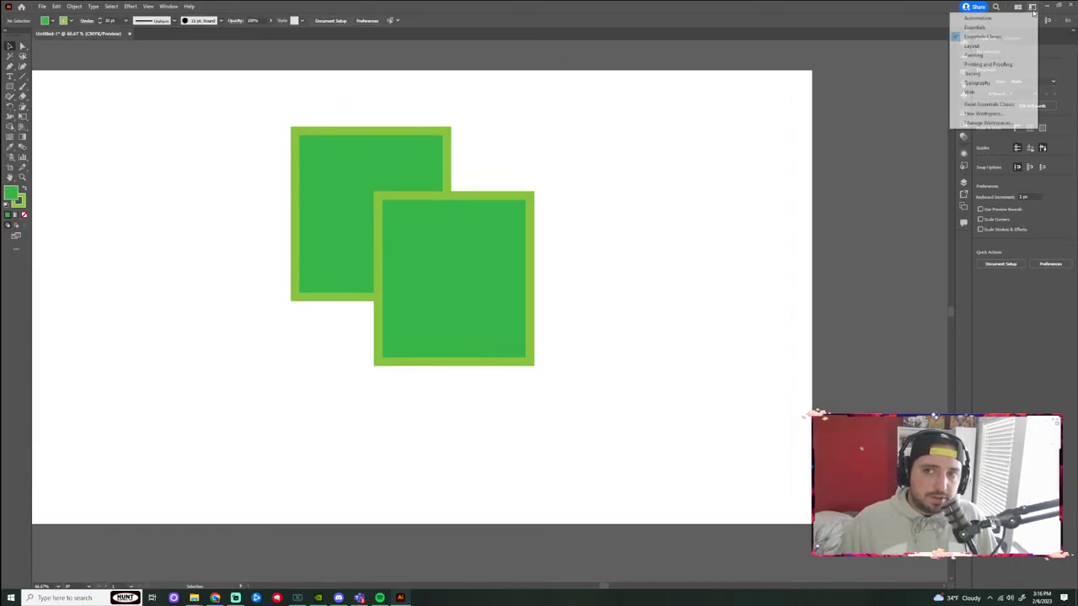
pyautogui.click(996, 55)
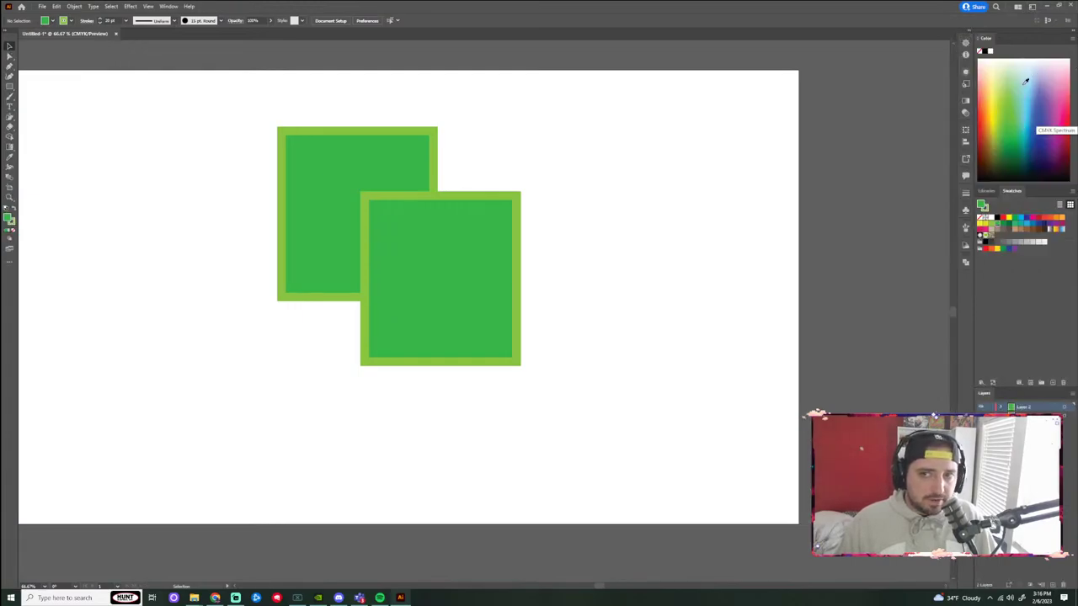
pyautogui.click(1032, 7)
pyautogui.click(996, 74)
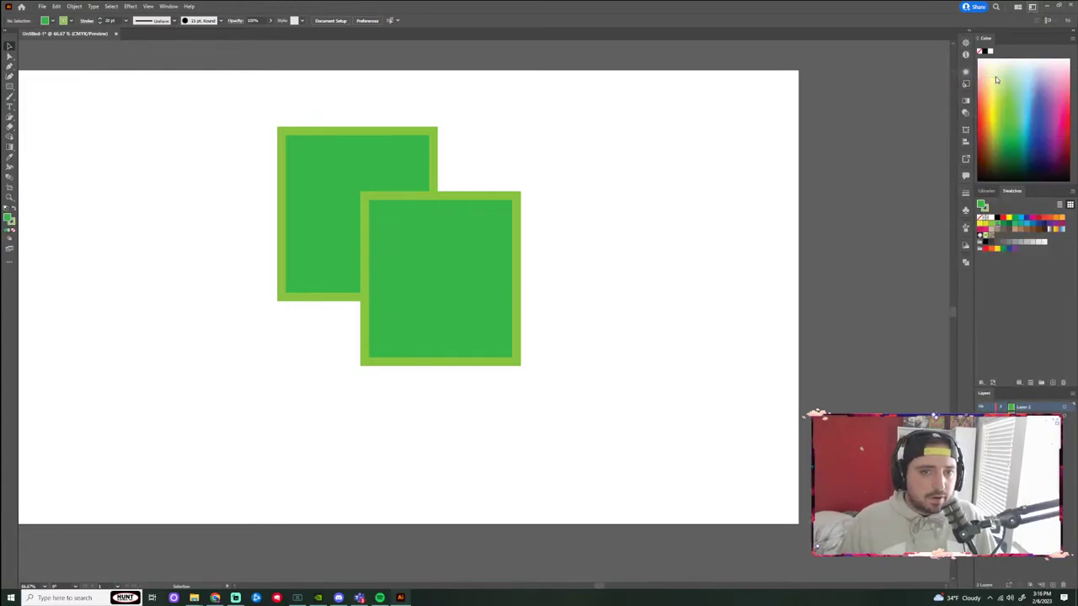
# Switch to the Essentials Classic workspace, and return to the Essentials workspace.
pyautogui.click(1033, 7)
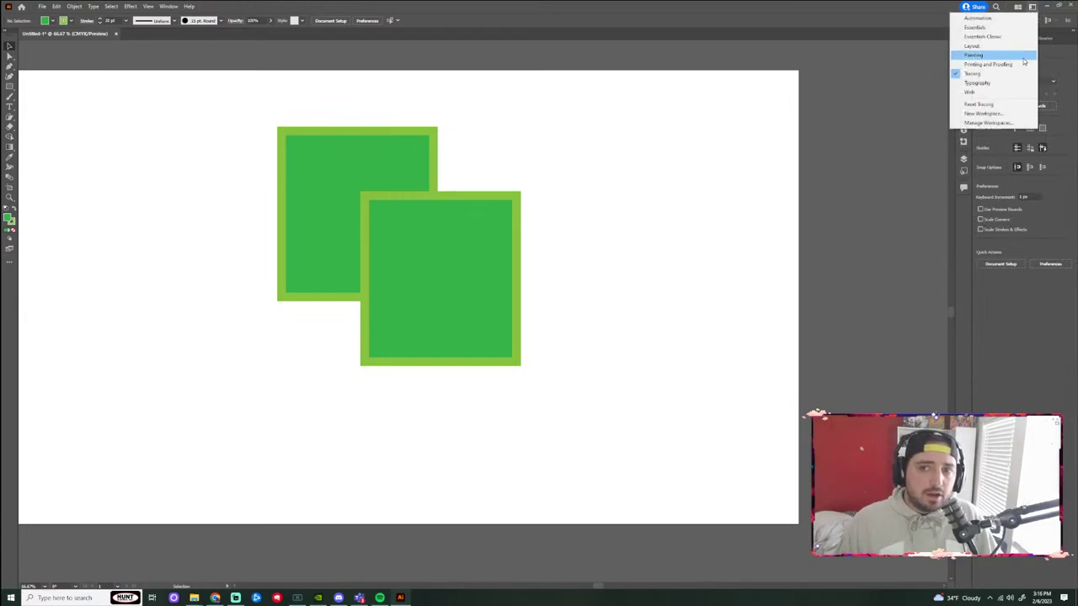
pyautogui.click(985, 37)
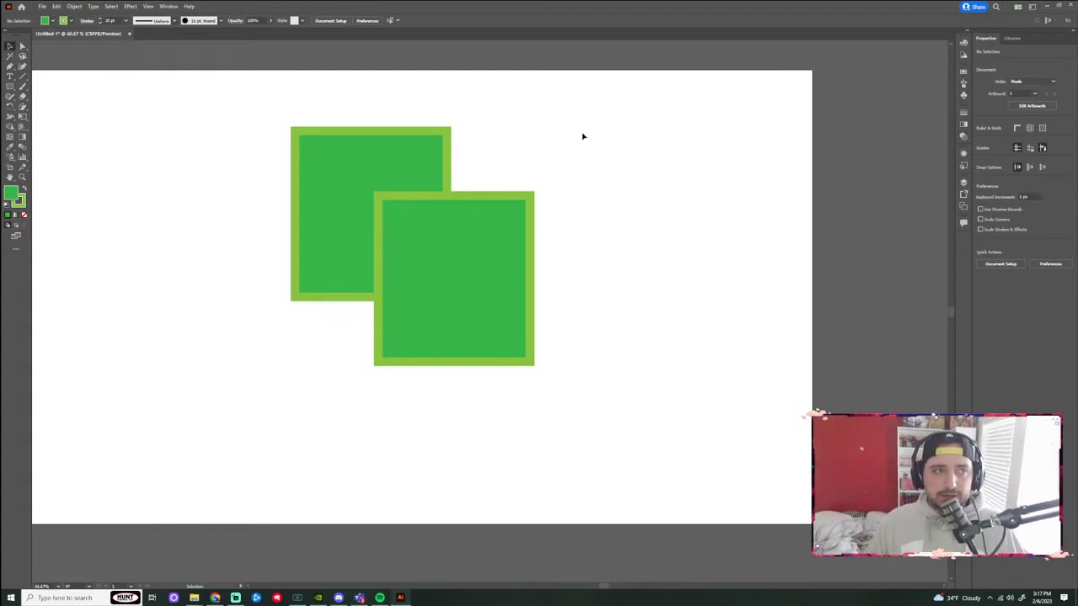
pyautogui.click(1033, 6)
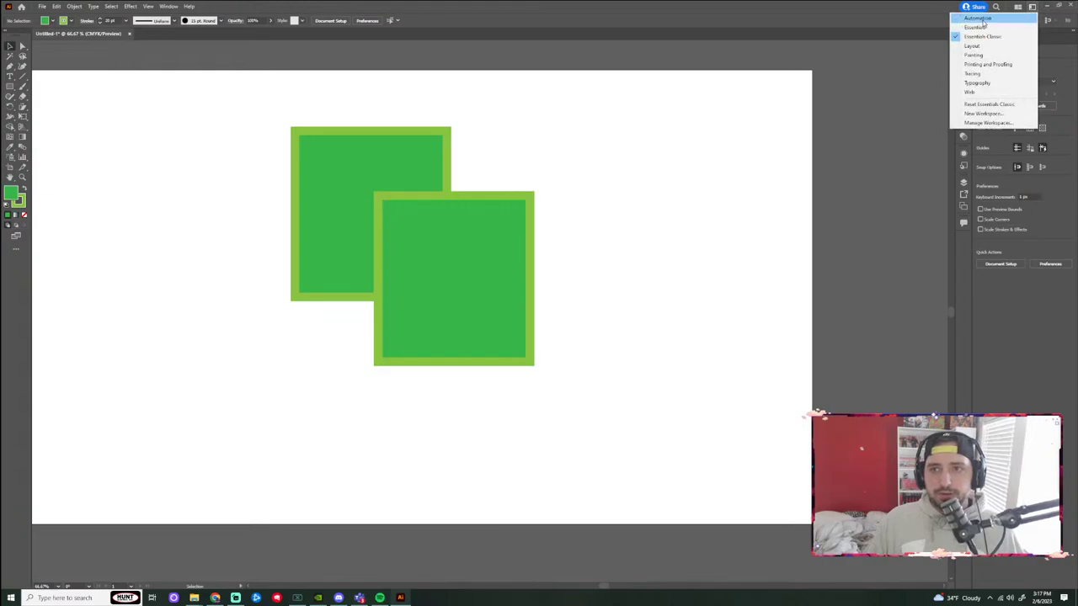
pyautogui.click(883, 132)
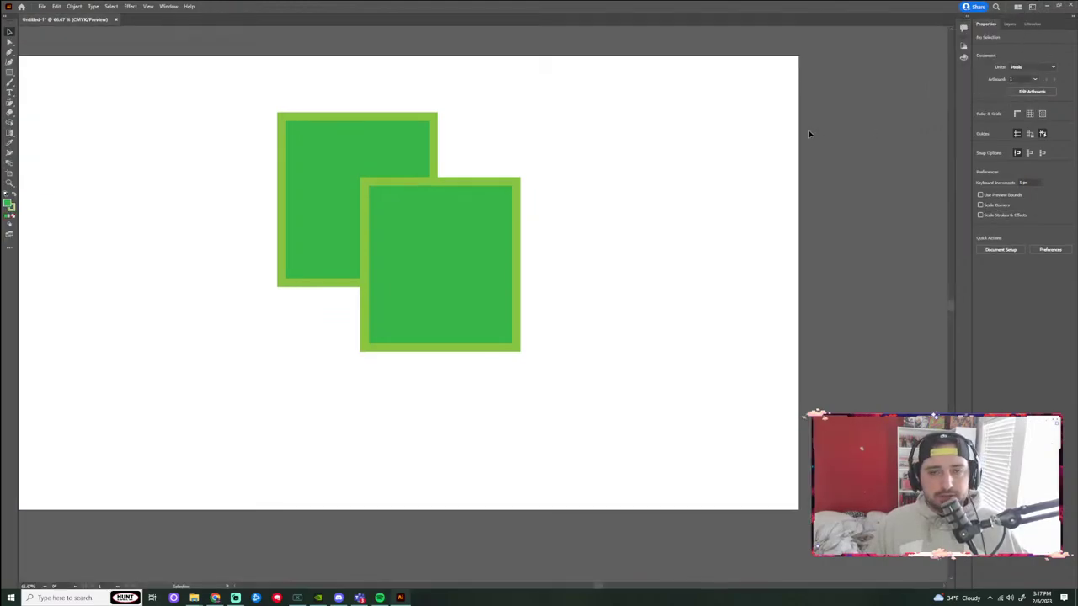
# Show the Align panel, dock its group with the collapsed panels beside Properties, and expand the Align controls.
pyautogui.click(167, 6)
pyautogui.moveTo(180, 29)
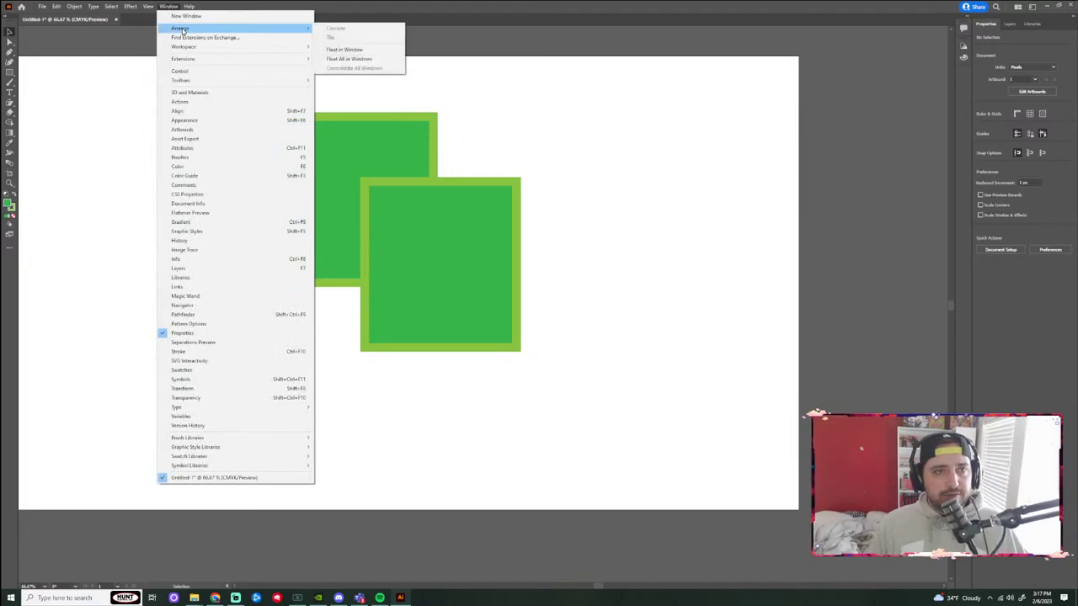
pyautogui.click(224, 112)
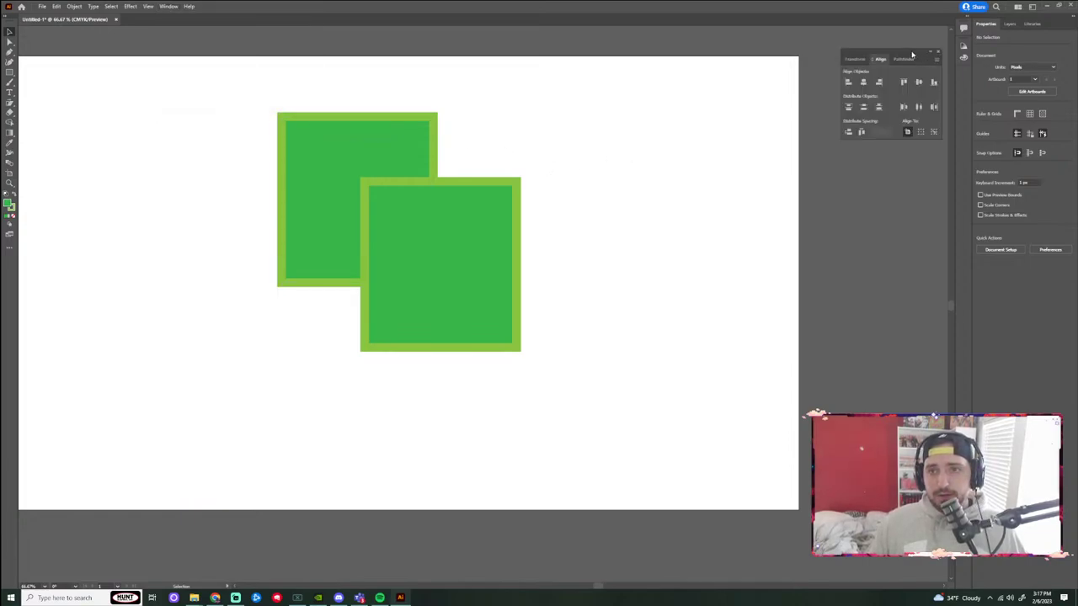
pyautogui.moveTo(907, 53); pyautogui.dragTo(973, 131)
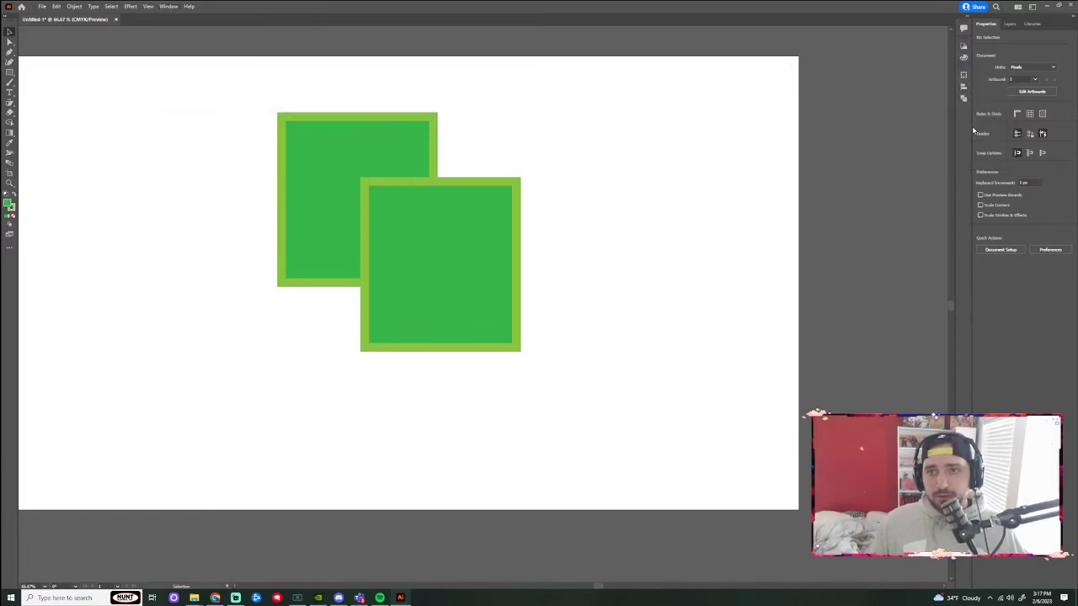
pyautogui.click(964, 86)
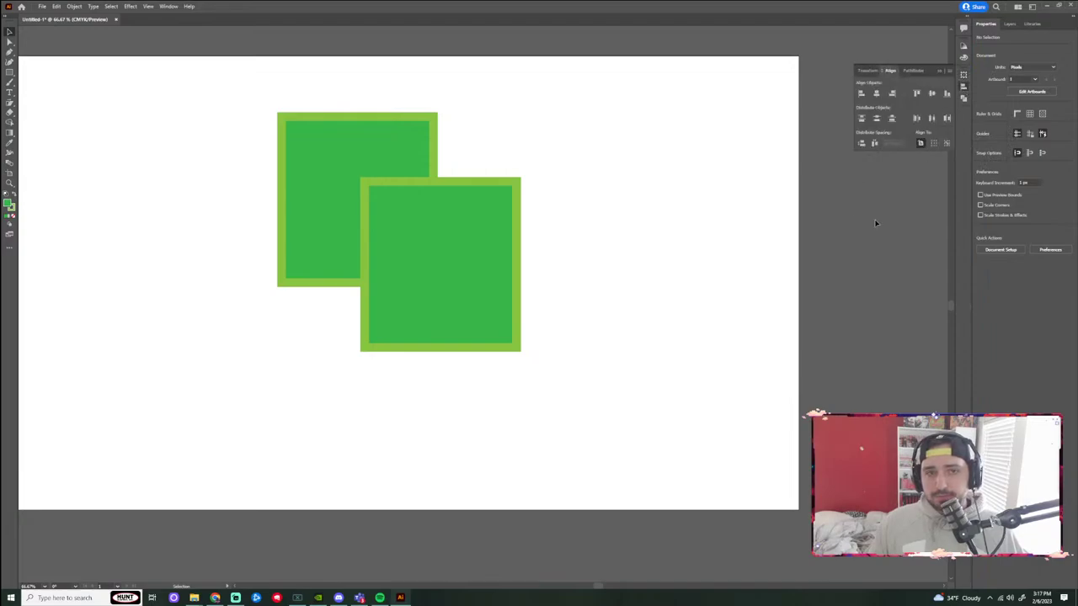
# Remove the Layer 2 rectangle, and move the Layer 1 rectangle toward the artboard's lower-right corner.
pyautogui.moveTo(446, 228); pyautogui.dragTo(704, 270)
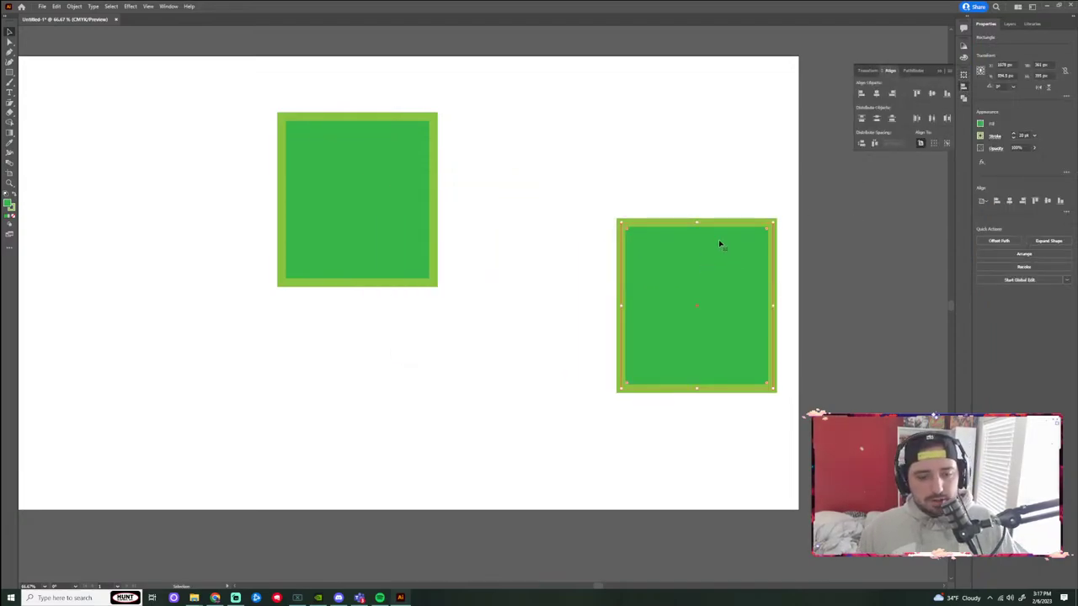
pyautogui.hotkey('ctrl', 'z')
pyautogui.moveTo(401, 168); pyautogui.dragTo(717, 323)
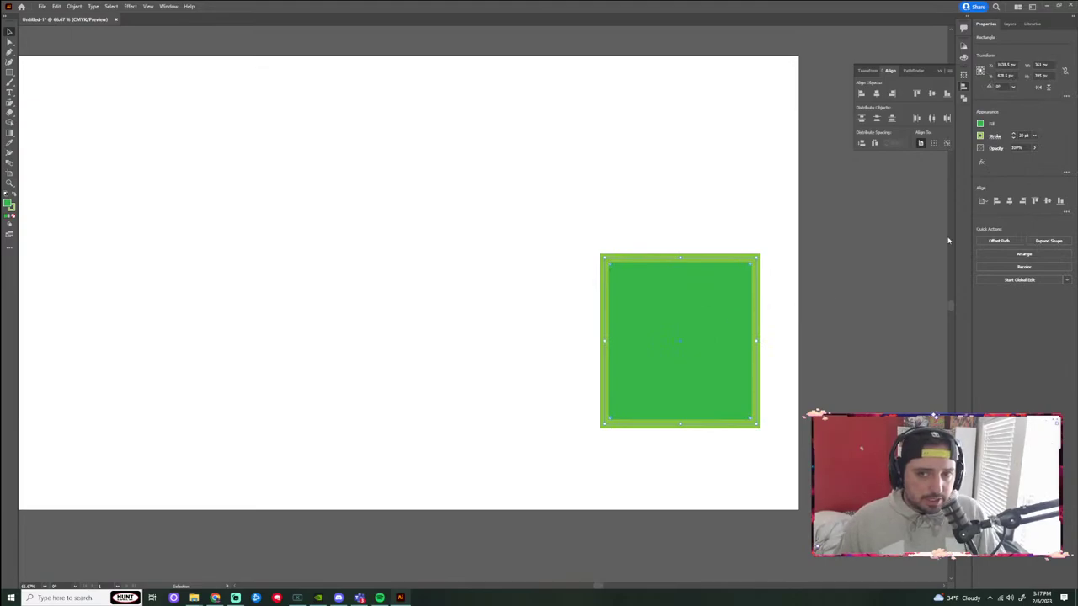
# Center the green rectangle horizontally and vertically on the artboard.
pyautogui.click(876, 94)
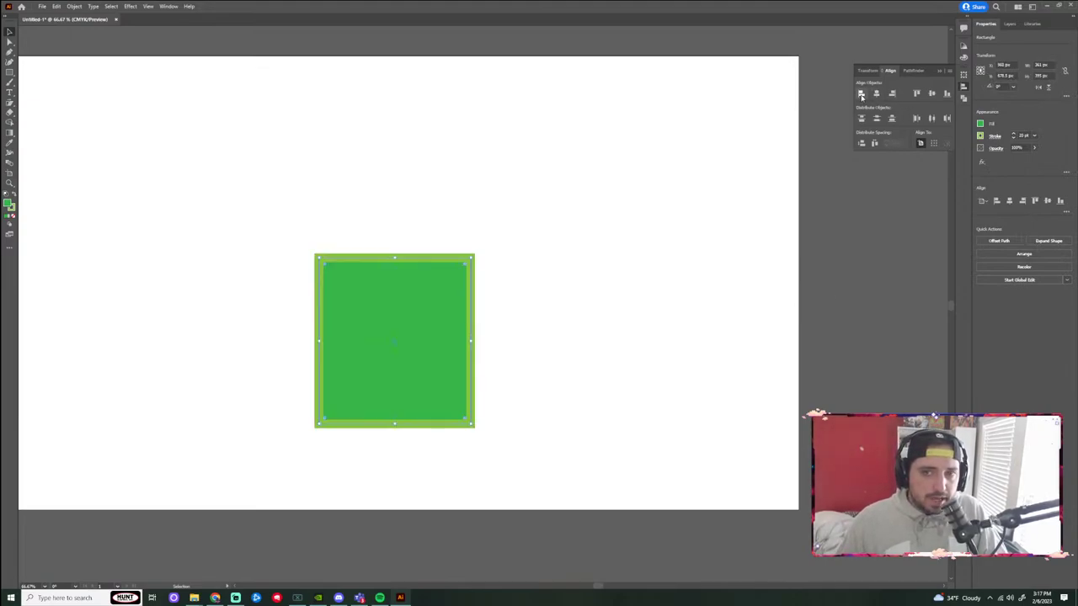
pyautogui.click(932, 93)
pyautogui.scroll(-5, 666, 269)
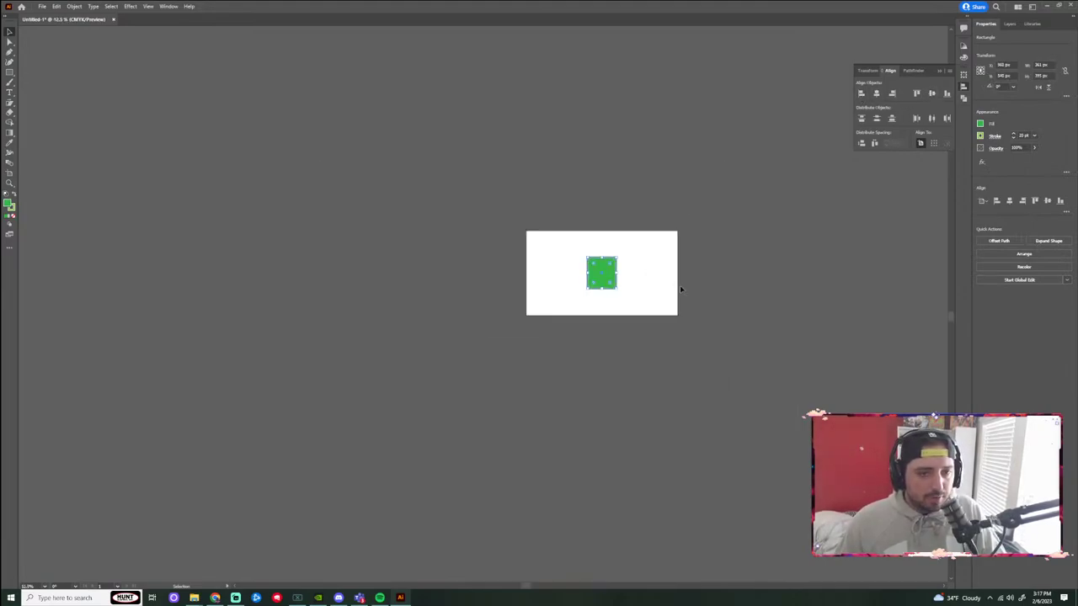
pyautogui.scroll(5, 680, 286)
pyautogui.scroll(-3, 714, 245)
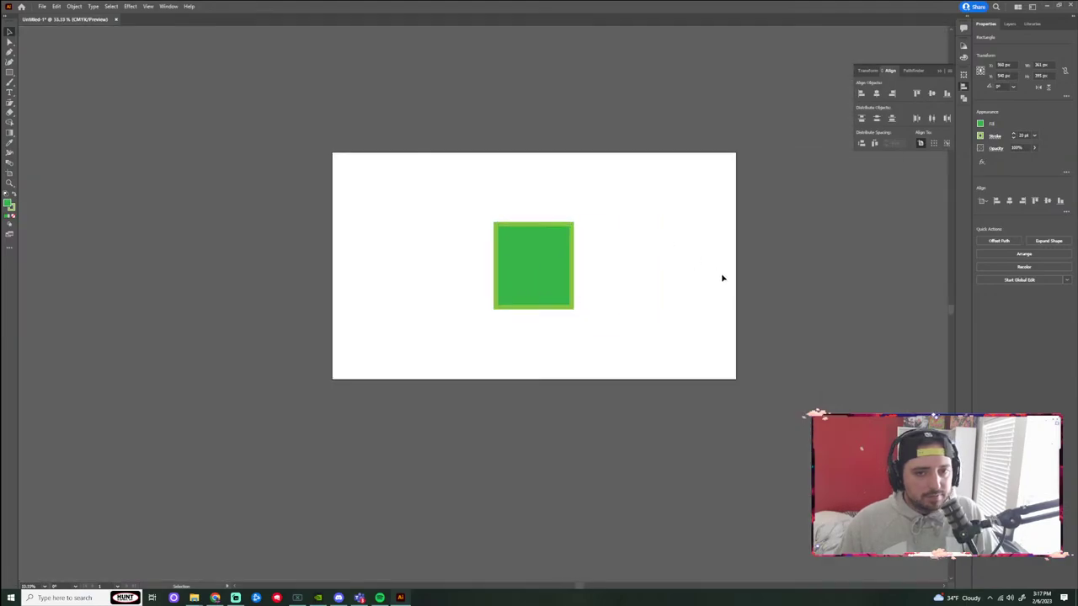
# Move the green rectangle toward the artboard's lower-right corner, and center it horizontally and vertically on the artboard again.
pyautogui.click(565, 260)
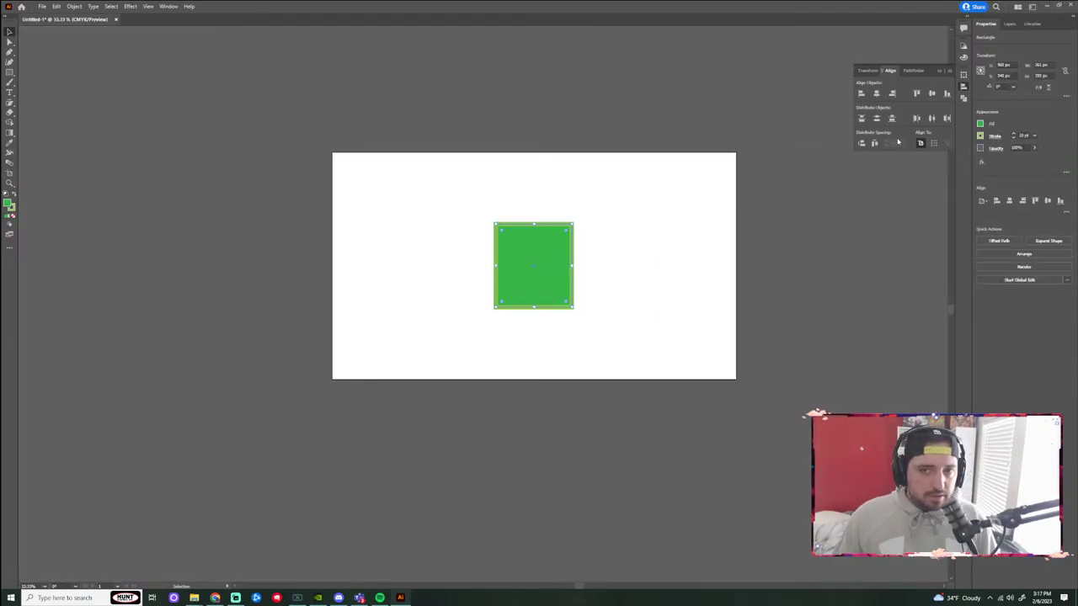
pyautogui.moveTo(543, 250); pyautogui.dragTo(665, 293)
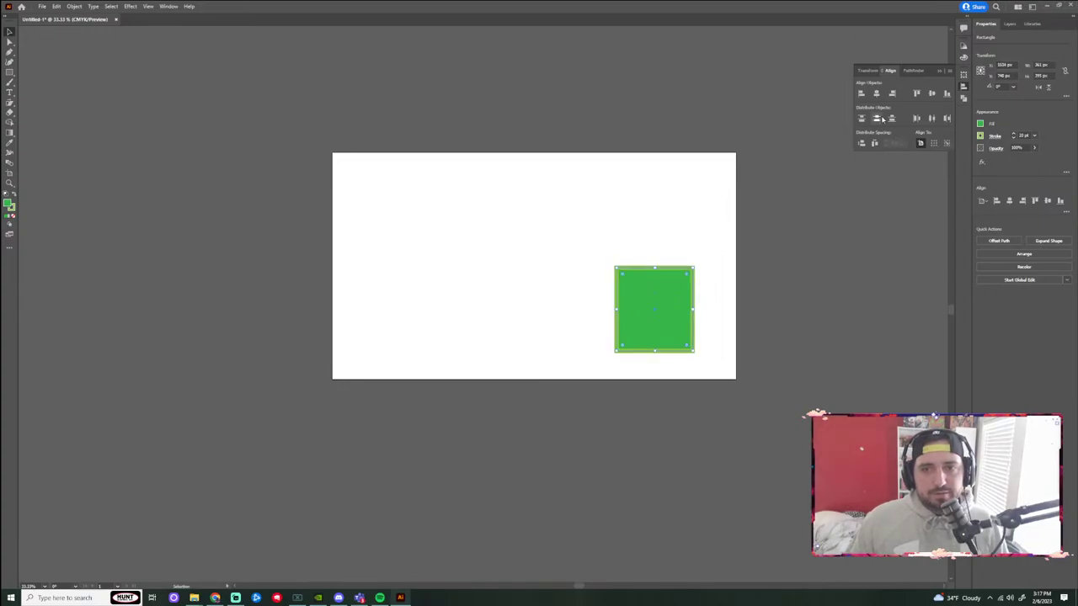
pyautogui.click(876, 94)
pyautogui.click(932, 94)
pyautogui.click(676, 262)
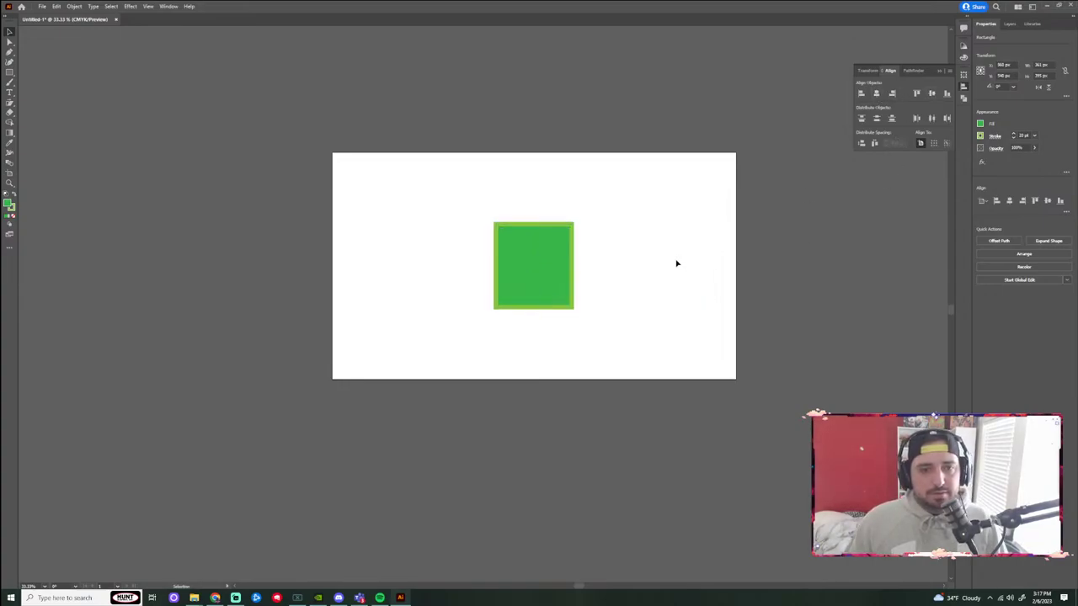
# Draw a square about 284 px wide over the rectangle's upper-right corner and one about 360 px wide over its upper-left corner.
pyautogui.press('m')
pyautogui.scroll(4, 560, 233)
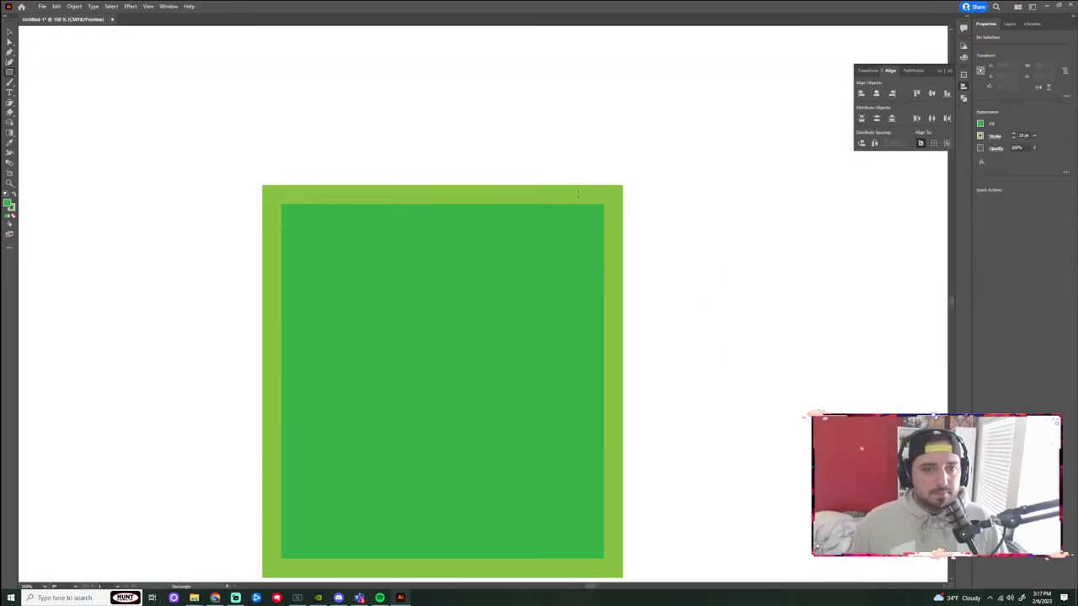
pyautogui.scroll(-3, 663, 180)
pyautogui.moveTo(710, 136); pyautogui.dragTo(614, 230)
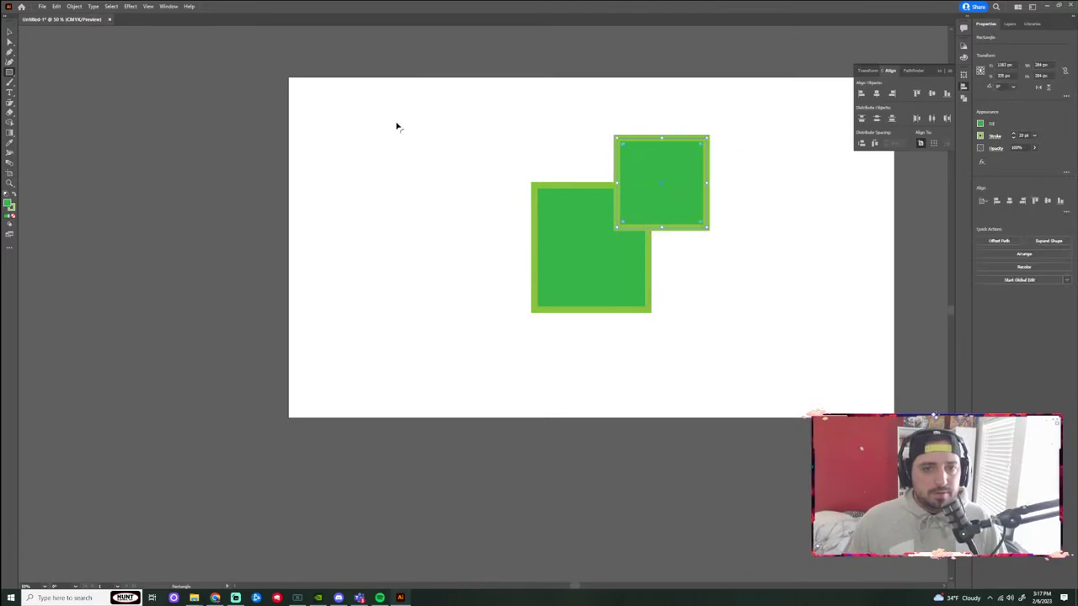
pyautogui.moveTo(462, 117); pyautogui.dragTo(581, 235)
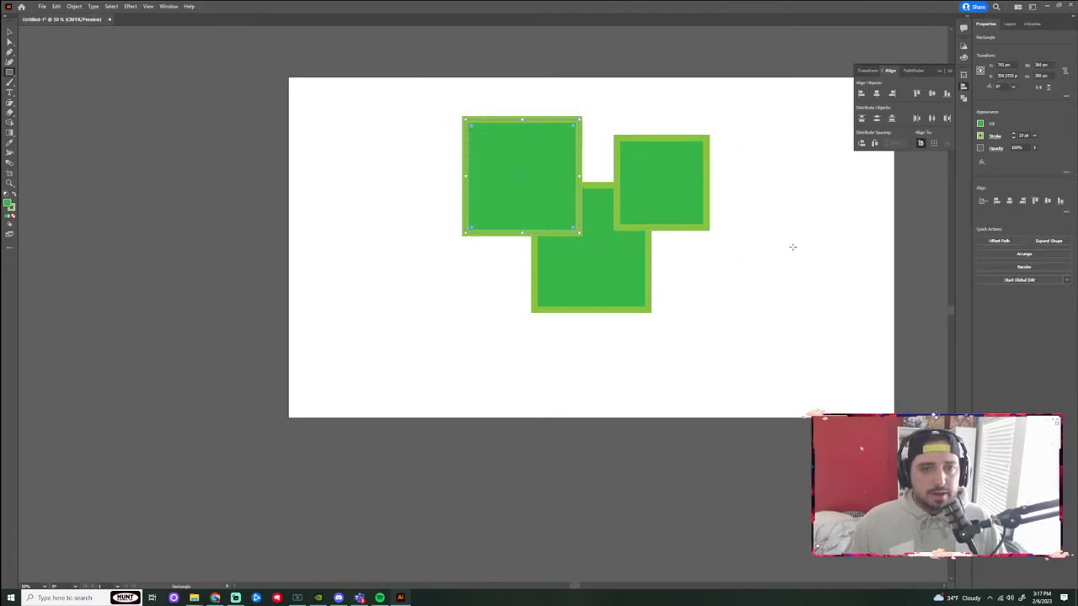
# Center the smaller square horizontally on the artboard, and move the larger square over the artboard's left edge.
pyautogui.click(10, 32)
pyautogui.moveTo(525, 155); pyautogui.dragTo(499, 152)
pyautogui.moveTo(671, 174); pyautogui.dragTo(702, 177)
pyautogui.click(877, 94)
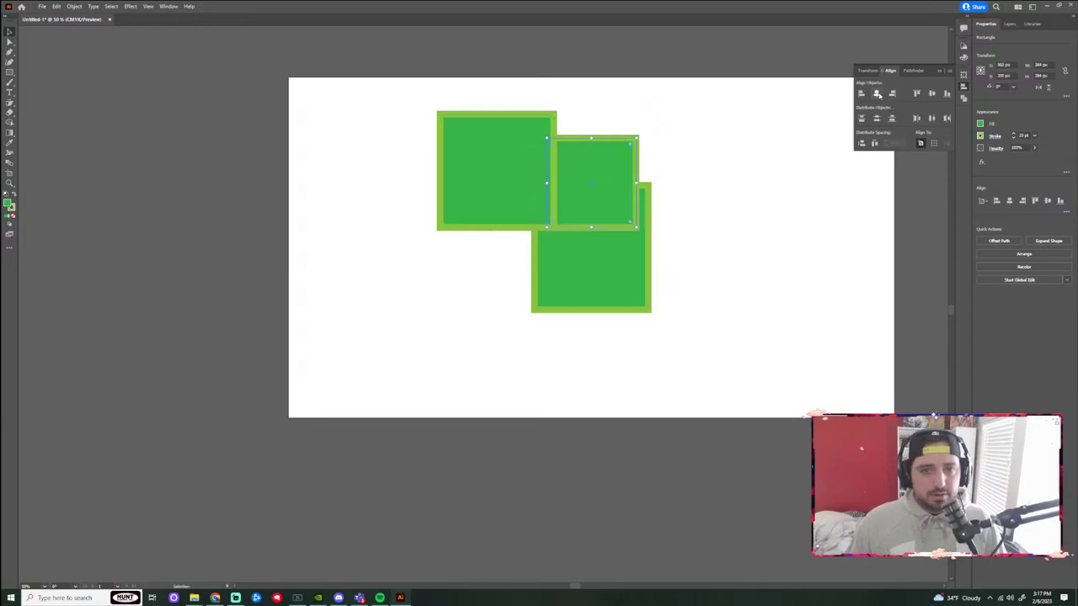
pyautogui.moveTo(503, 152); pyautogui.dragTo(343, 159)
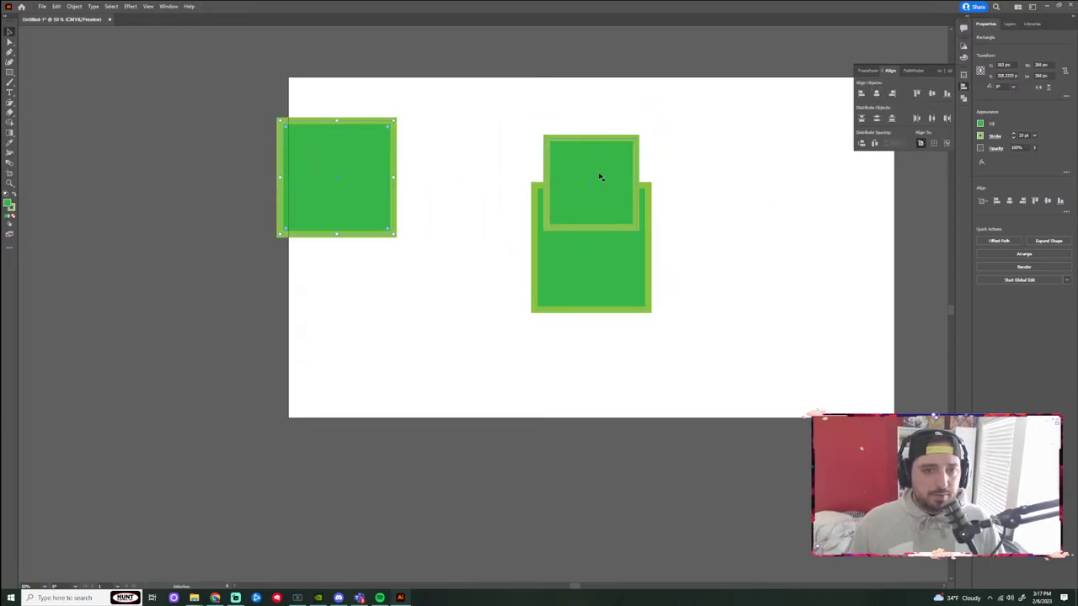
# Delete the larger square at the artboard's left edge, keeping the smaller square over the rectangle.
pyautogui.click(548, 143)
pyautogui.keyDown('shift'); pyautogui.click(402, 144); pyautogui.keyUp('shift')
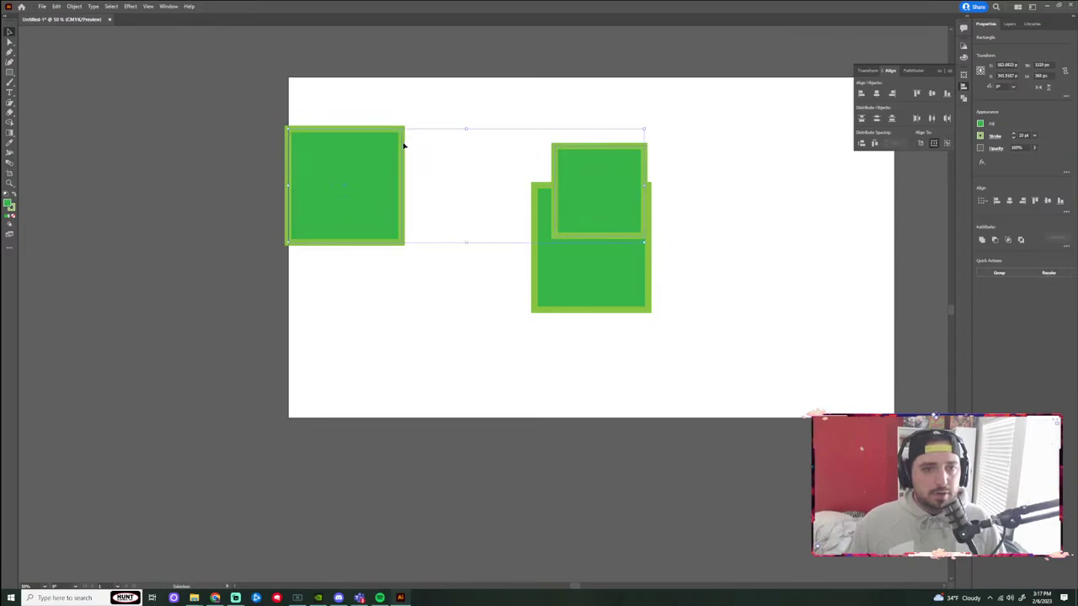
pyautogui.press('Delete')
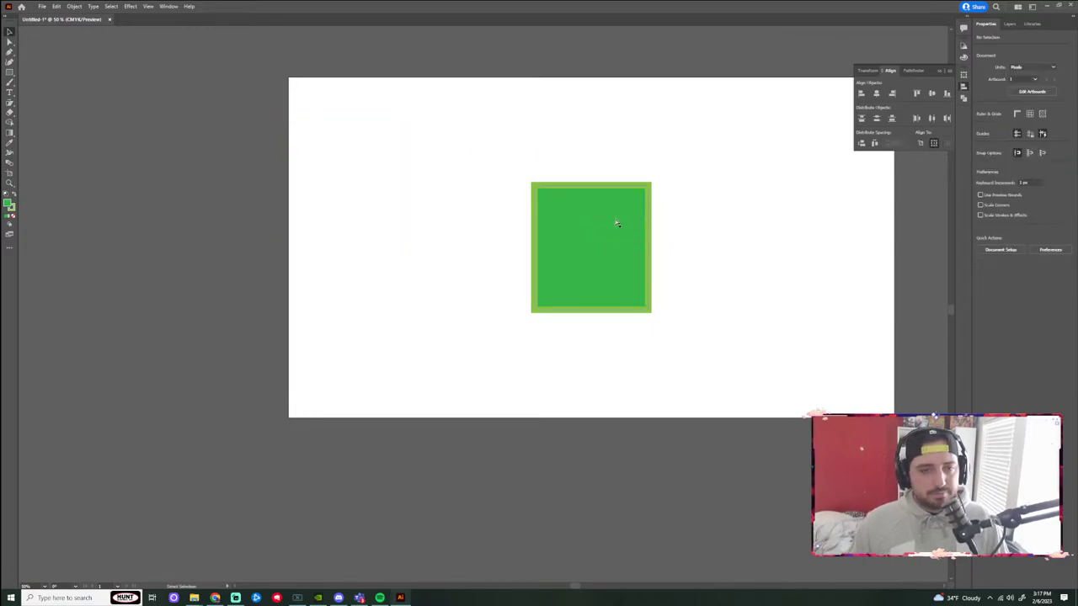
pyautogui.hotkey('ctrl', 'z')
pyautogui.click(433, 284)
pyautogui.click(339, 213)
pyautogui.press('Delete')
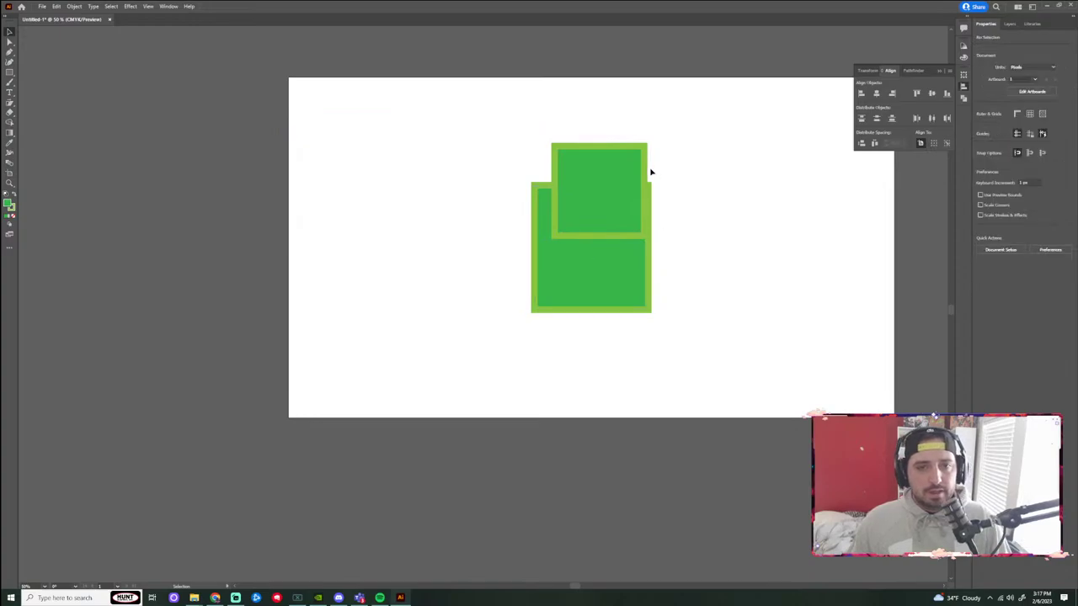
# Scale the smaller square down to about 181 px, and center it horizontally on the artboard over the rectangle's top edge.
pyautogui.click(645, 168)
pyautogui.moveTo(647, 144); pyautogui.dragTo(614, 176)
pyautogui.click(875, 93)
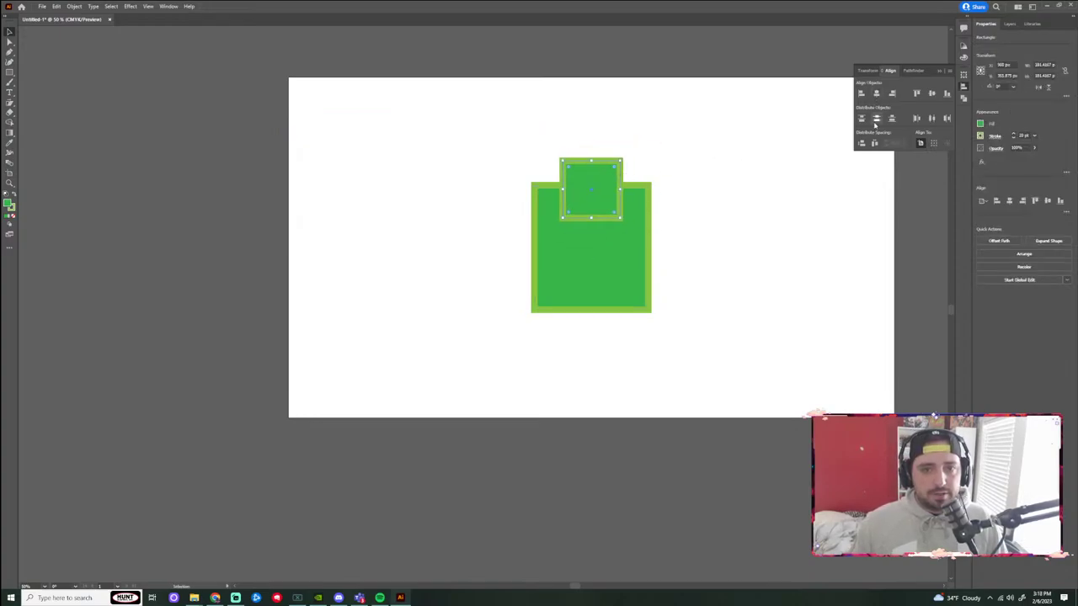
pyautogui.click(770, 205)
# Divide the overlapping square and rectangle with Shape Builder, and remove the square's pieces to leave a notch in the rectangle's top edge.
pyautogui.moveTo(767, 111); pyautogui.dragTo(461, 376)
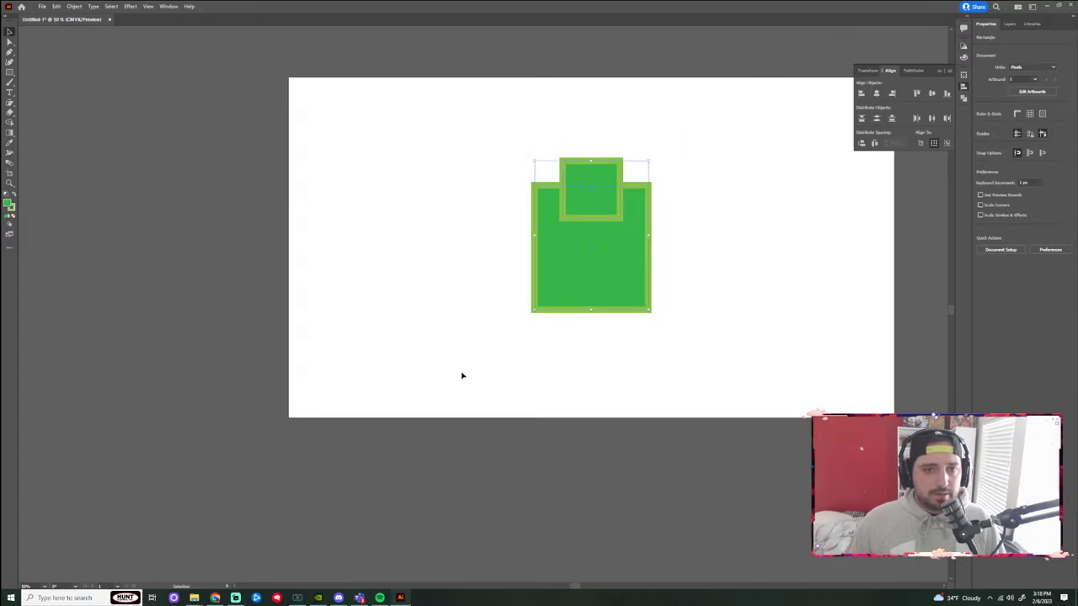
pyautogui.click(10, 124)
pyautogui.click(616, 173)
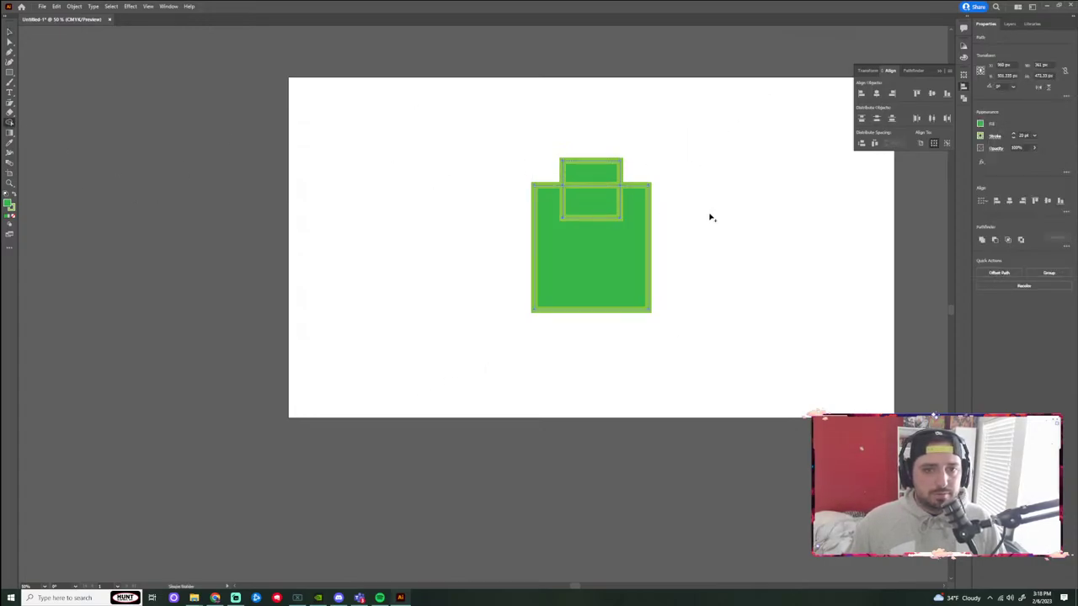
pyautogui.click(9, 32)
pyautogui.click(777, 180)
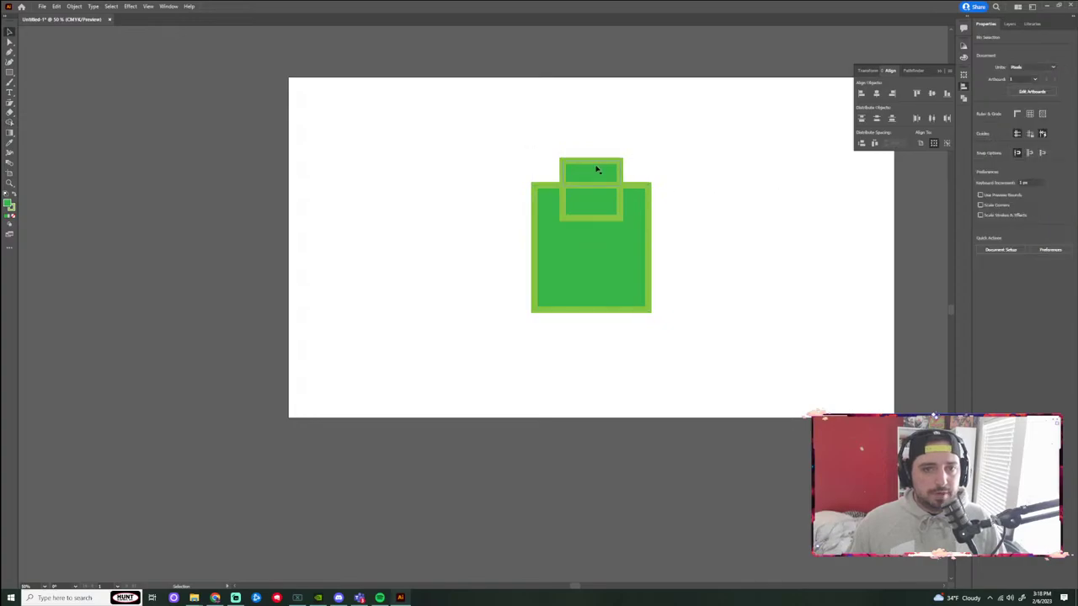
pyautogui.keyDown('alt'); pyautogui.click(604, 176); pyautogui.keyUp('alt')
pyautogui.keyDown('alt'); pyautogui.click(608, 209); pyautogui.keyUp('alt')
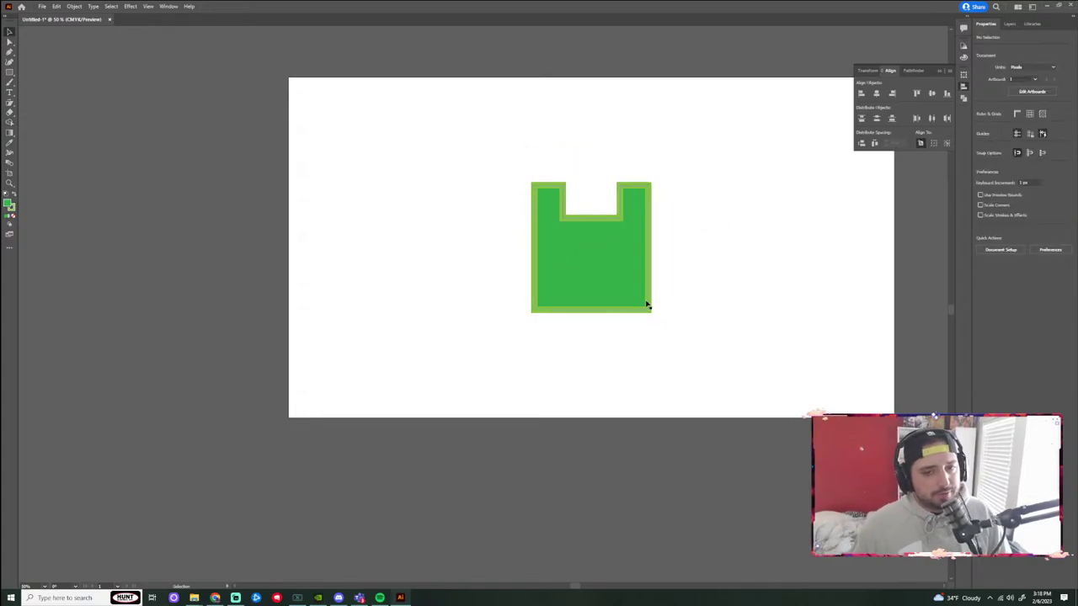
# Delete the notched green shape to clear the artboard.
pyautogui.click(591, 312)
pyautogui.click(732, 198)
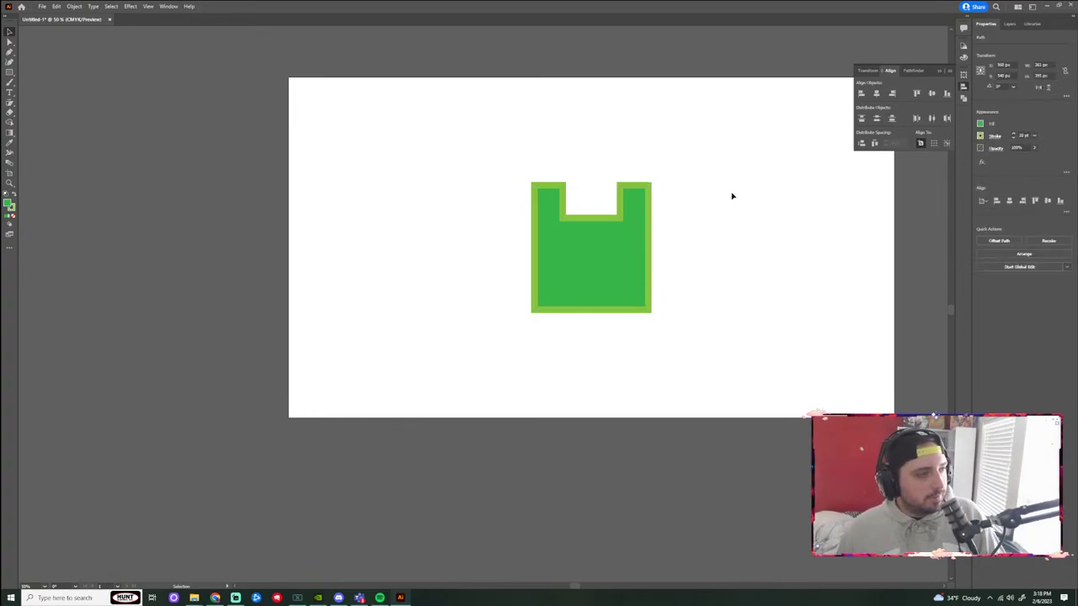
pyautogui.hotkey('ctrl', 'a')
pyautogui.press('Delete')
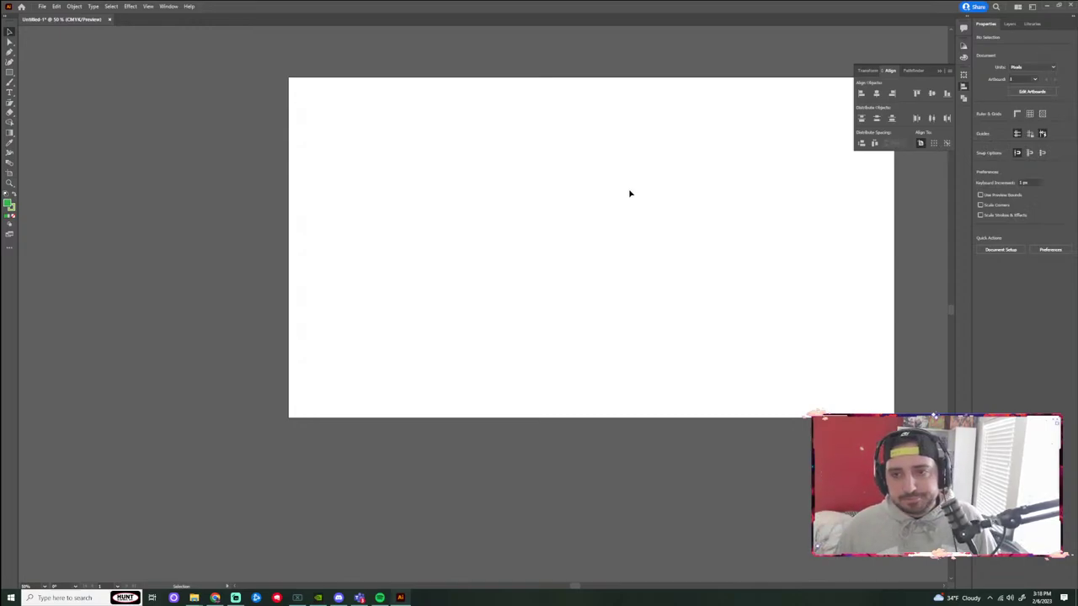
# Collapse the Align panel, look at the Color Guide, Color and Comments panels in turn, and collapse them again.
pyautogui.click(948, 223)
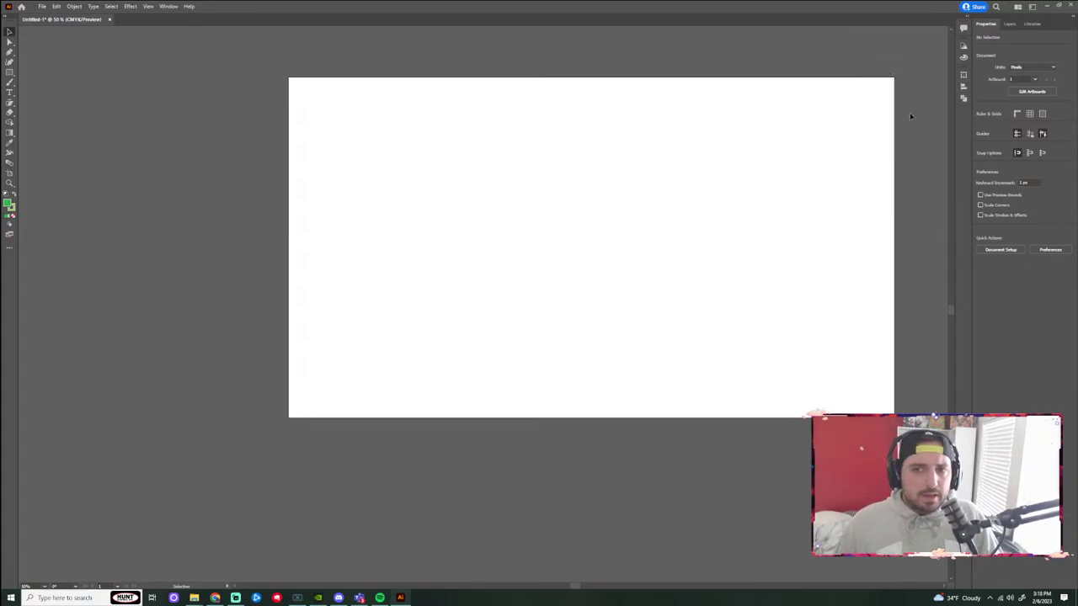
pyautogui.click(963, 47)
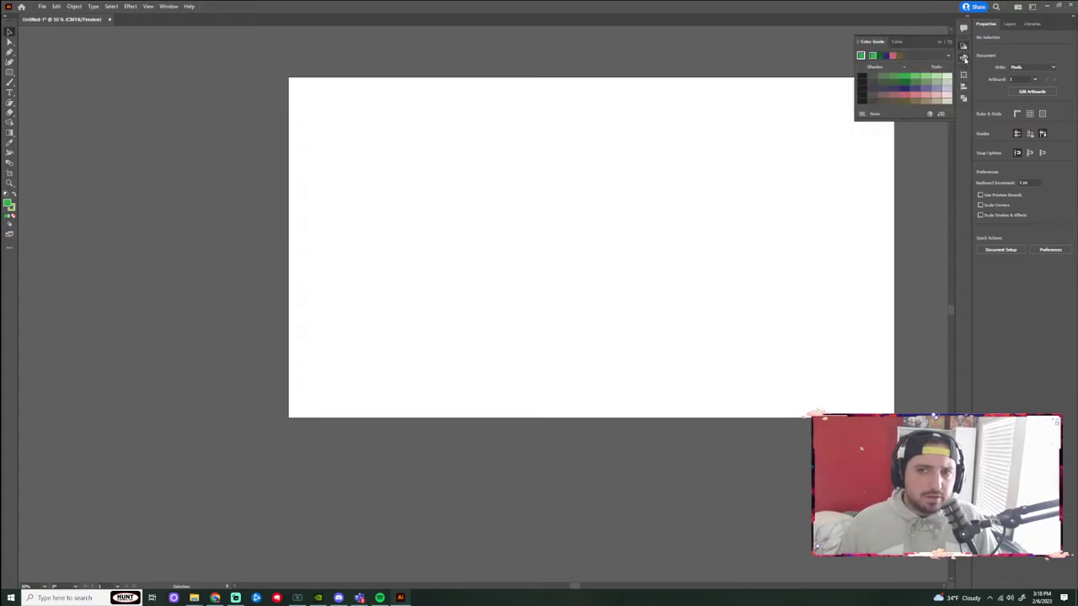
pyautogui.click(966, 59)
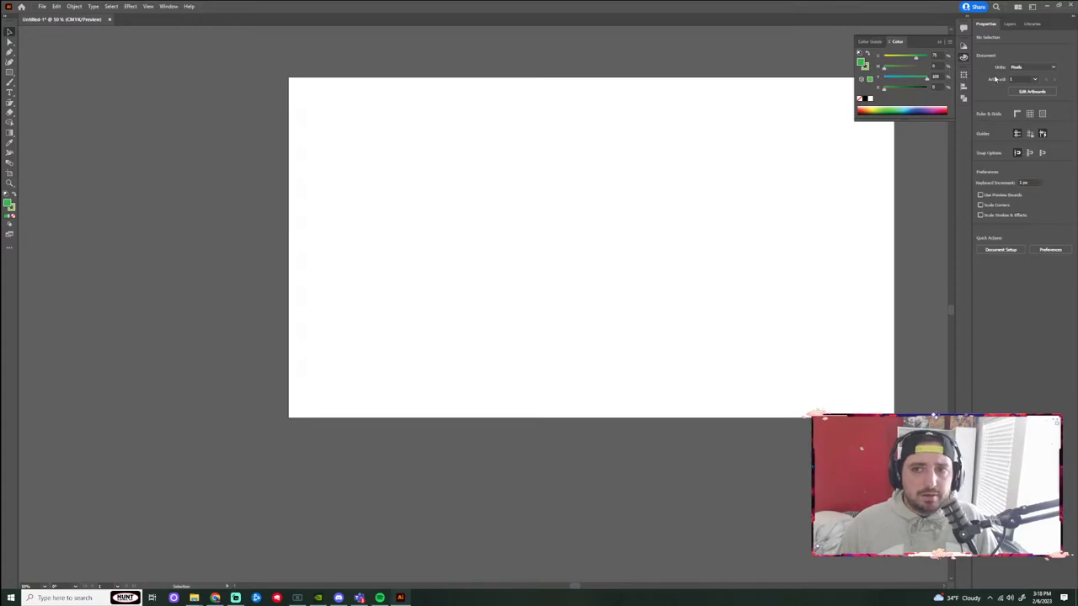
pyautogui.click(964, 29)
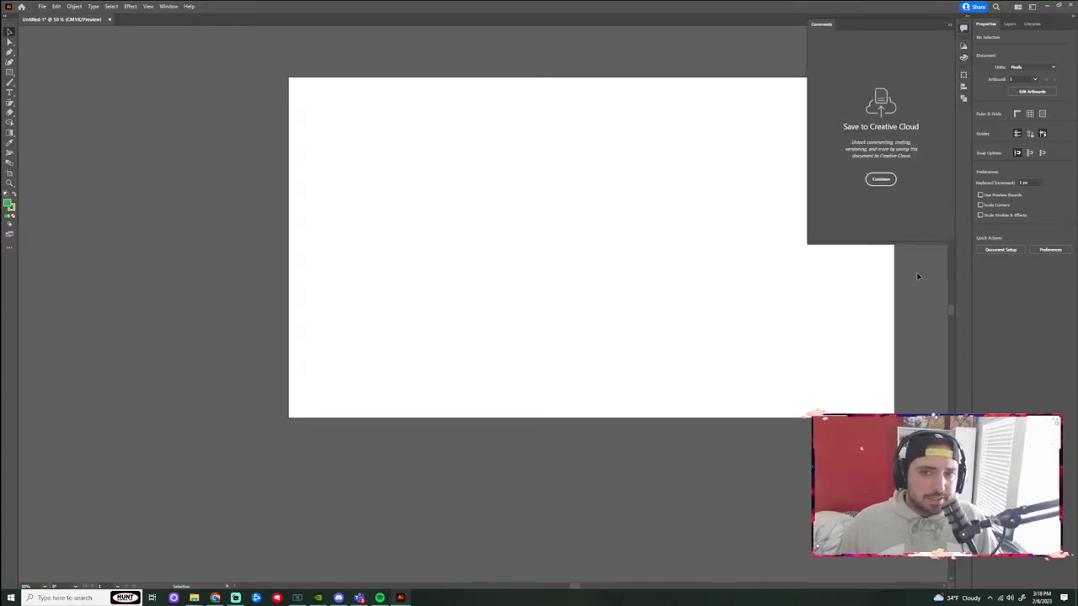
pyautogui.click(950, 25)
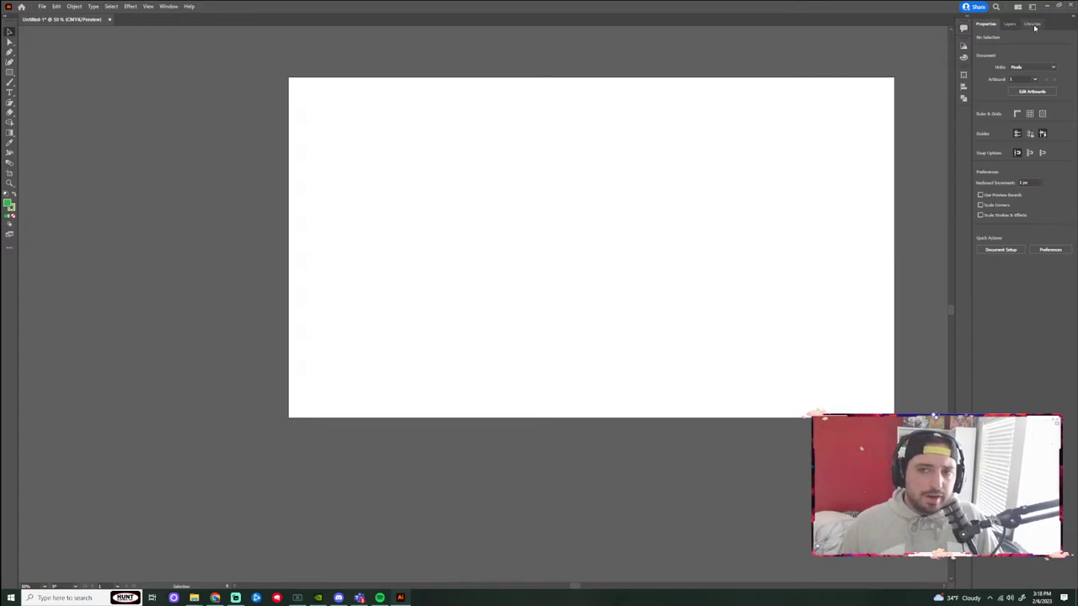
# Look through the Pen, Paintbrush, Type, Selection and Curvature tools.
pyautogui.click(11, 53)
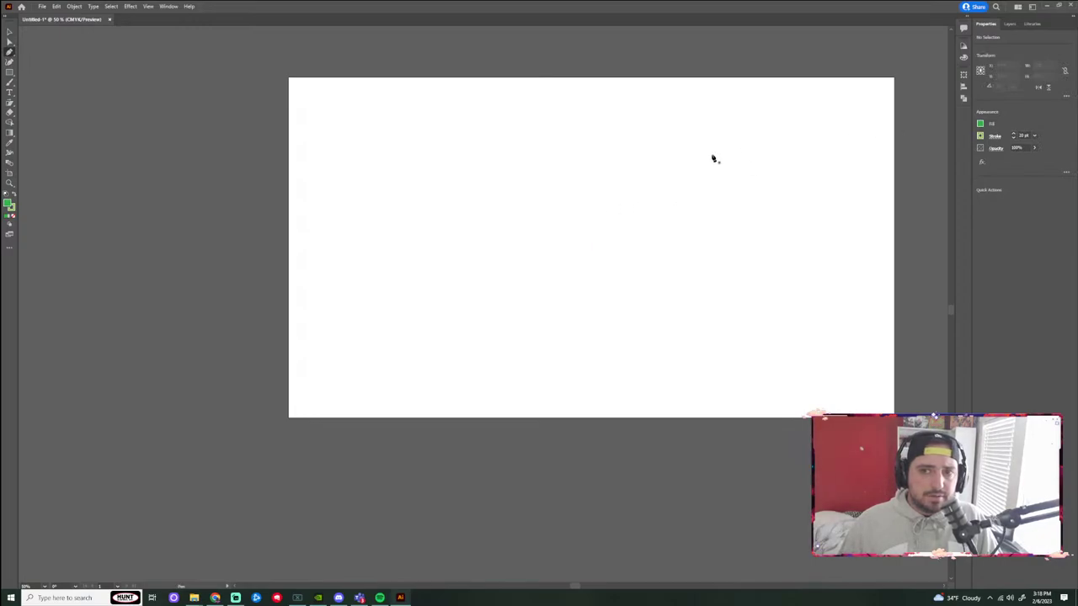
pyautogui.click(10, 81)
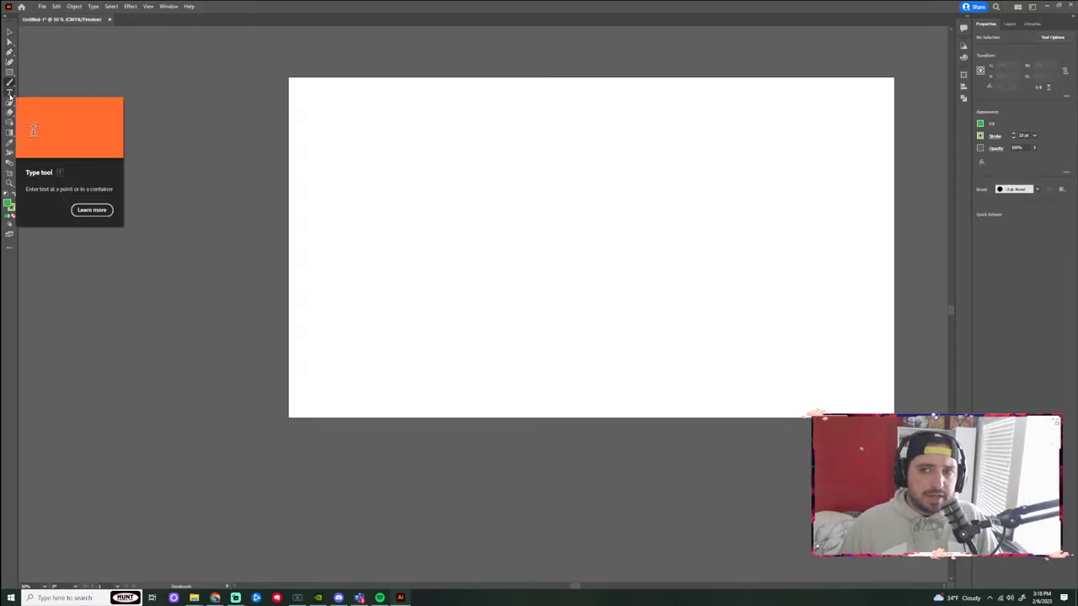
pyautogui.click(10, 94)
pyautogui.click(10, 53)
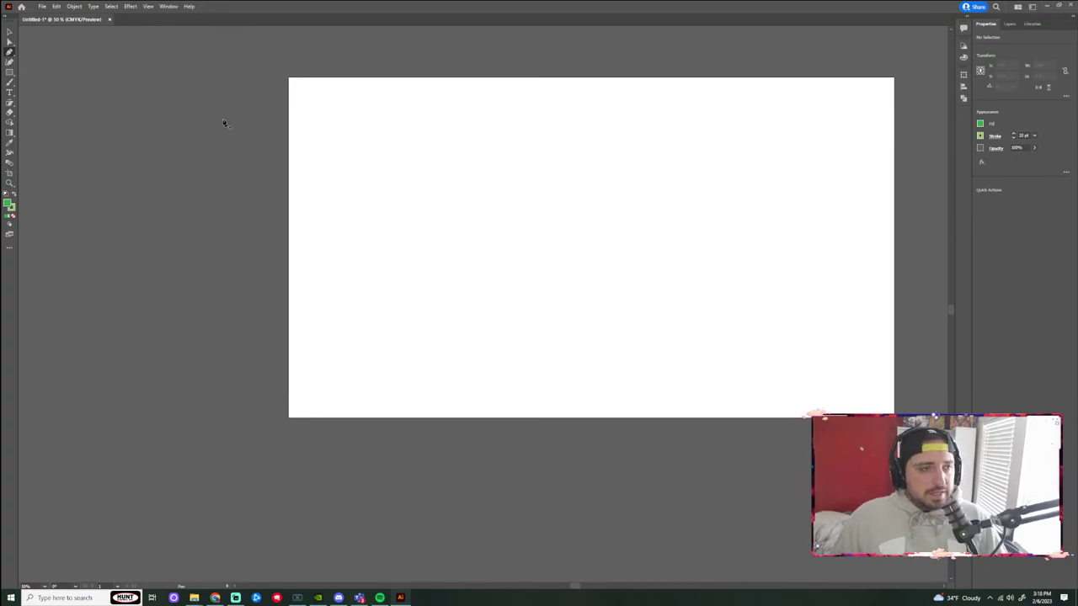
pyautogui.click(10, 33)
pyautogui.click(10, 53)
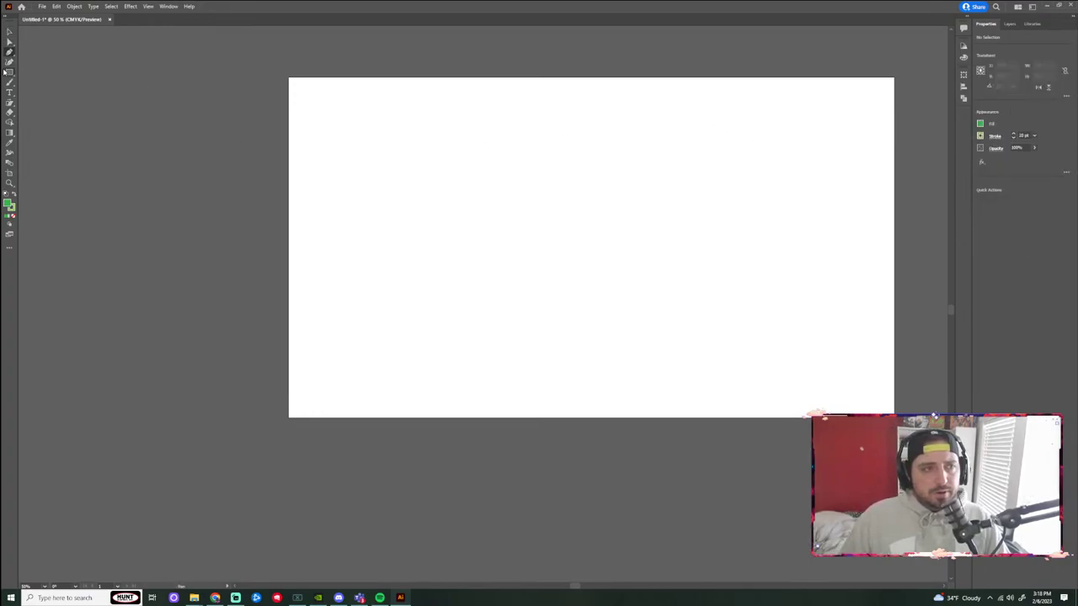
pyautogui.click(11, 62)
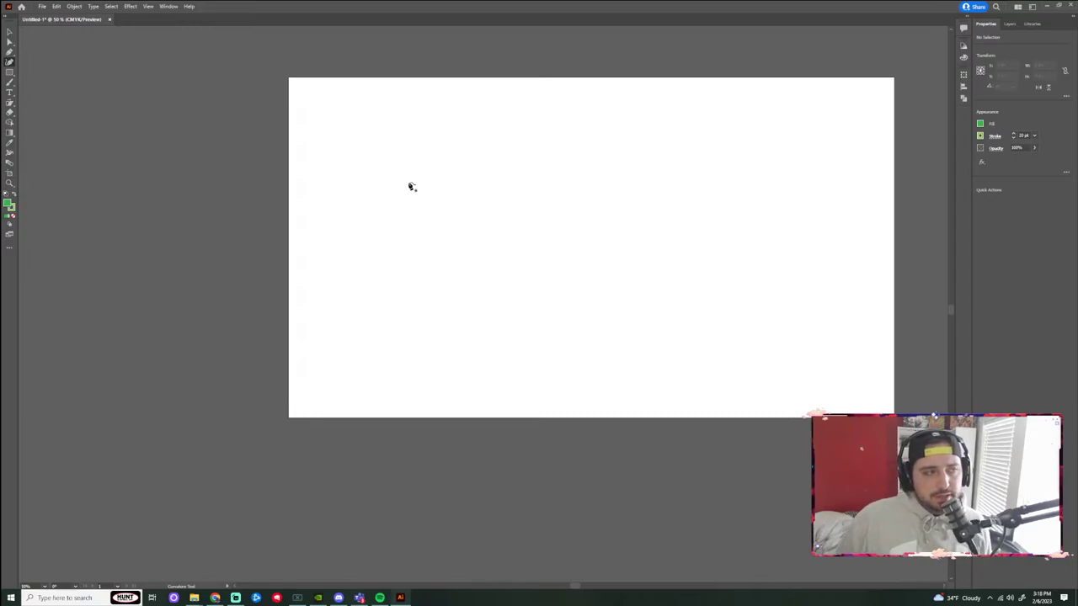
# Draw a closed, straight-sided irregular polygon with seven anchor points across the artboard's upper-left area using the Pen tool.
pyautogui.click(10, 53)
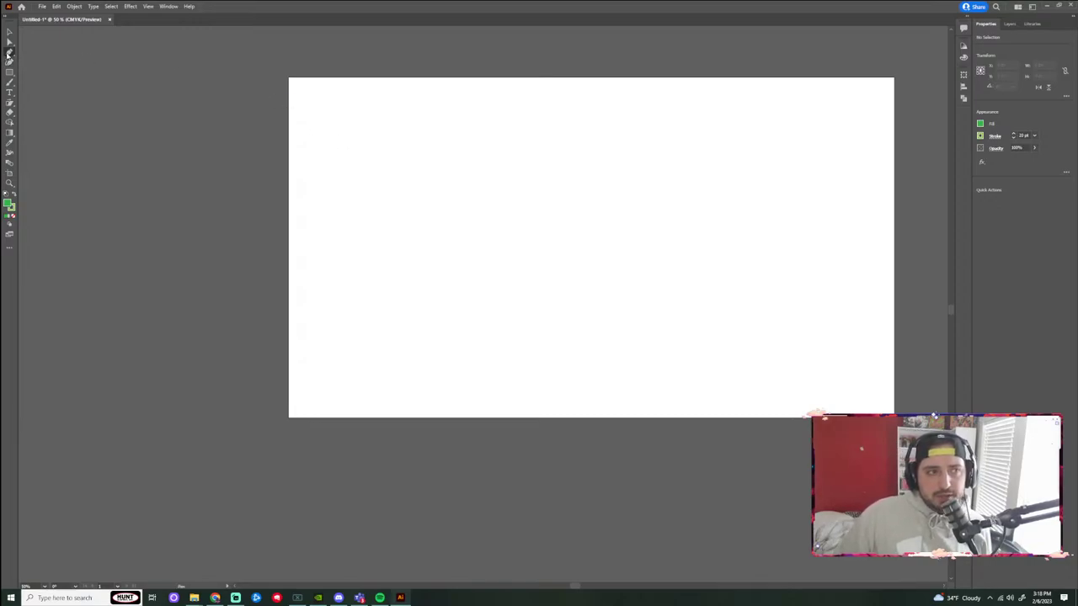
pyautogui.click(332, 155)
pyautogui.click(464, 122)
pyautogui.click(548, 180)
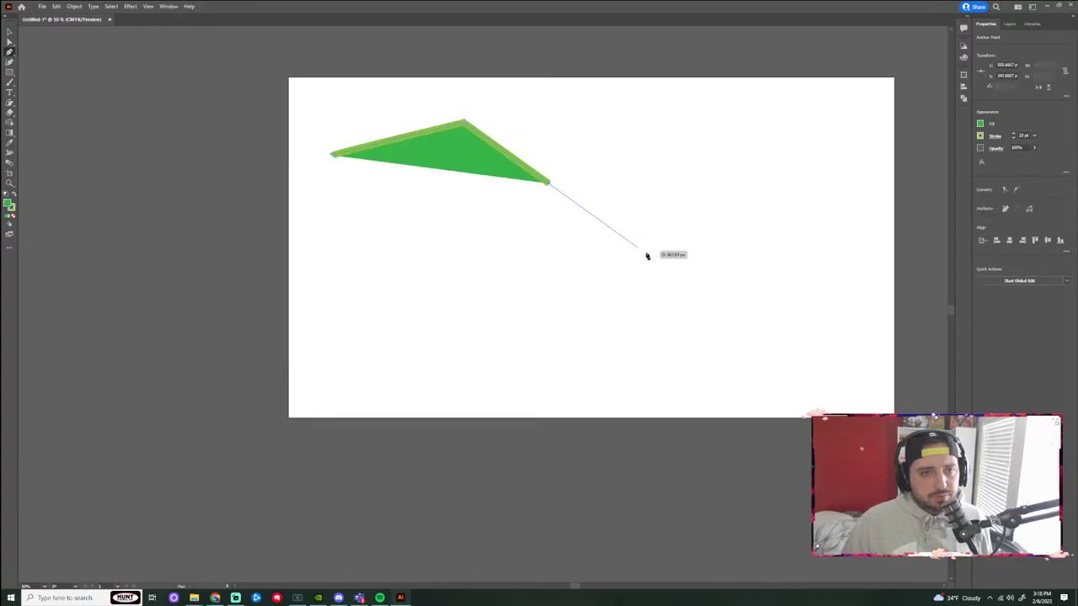
pyautogui.click(649, 251)
pyautogui.click(605, 304)
pyautogui.click(423, 250)
pyautogui.click(347, 296)
pyautogui.click(333, 156)
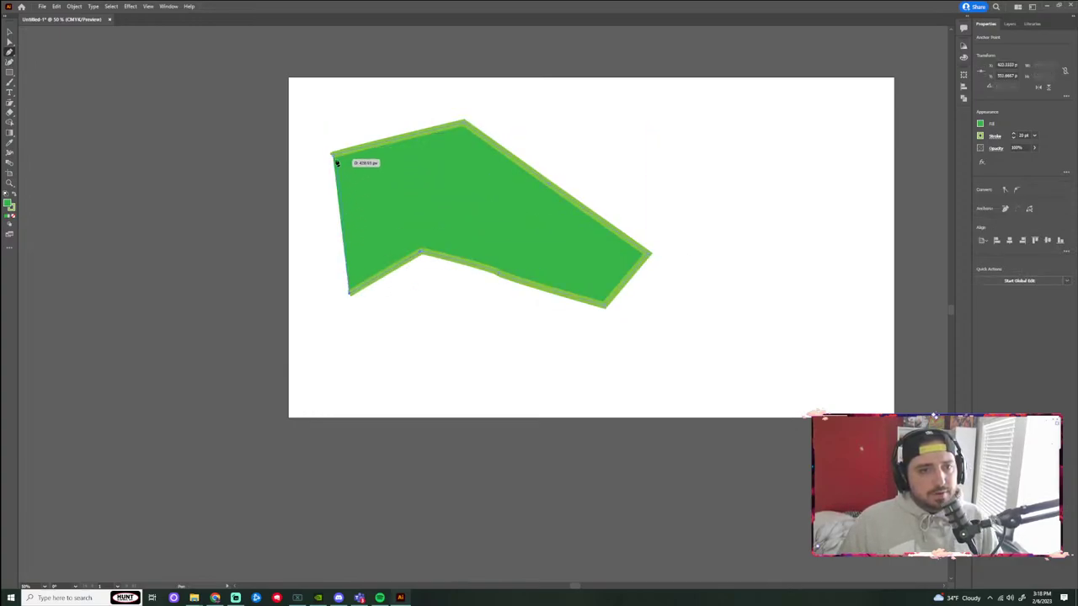
# Undo every segment of the Pen-drawn polygon until the artboard is empty.
pyautogui.hotkey('ctrl', 'z')
pyautogui.hotkey('ctrl', 'z')
pyautogui.hotkey('ctrl', 'z')
pyautogui.hotkey('ctrl', 'z')
pyautogui.hotkey('ctrl', 'z')
pyautogui.hotkey('ctrl', 'z')
pyautogui.hotkey('ctrl', 'z')
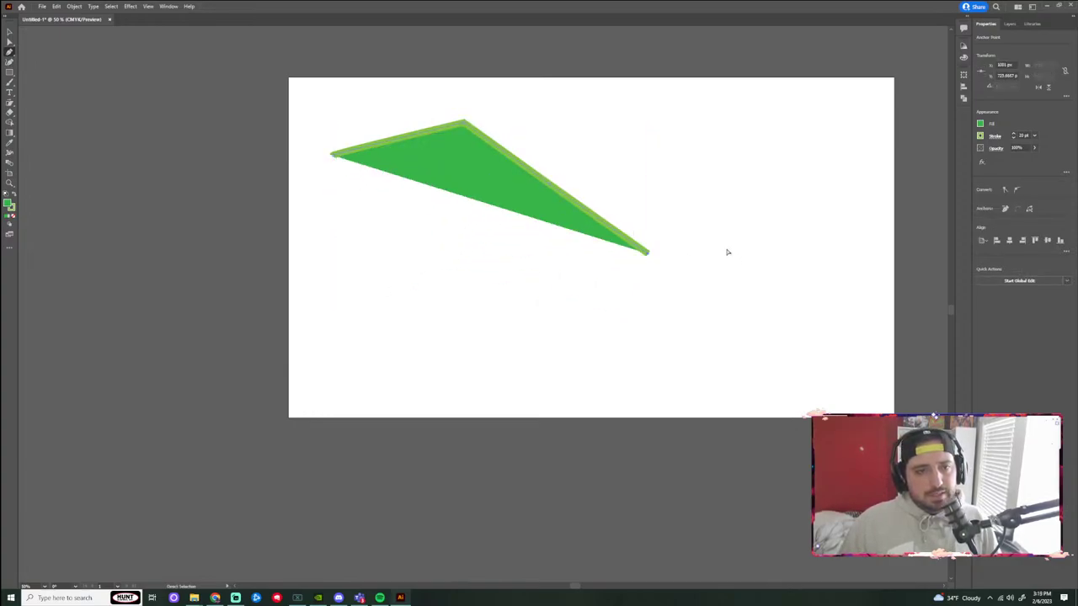
pyautogui.hotkey('ctrl', 'z')
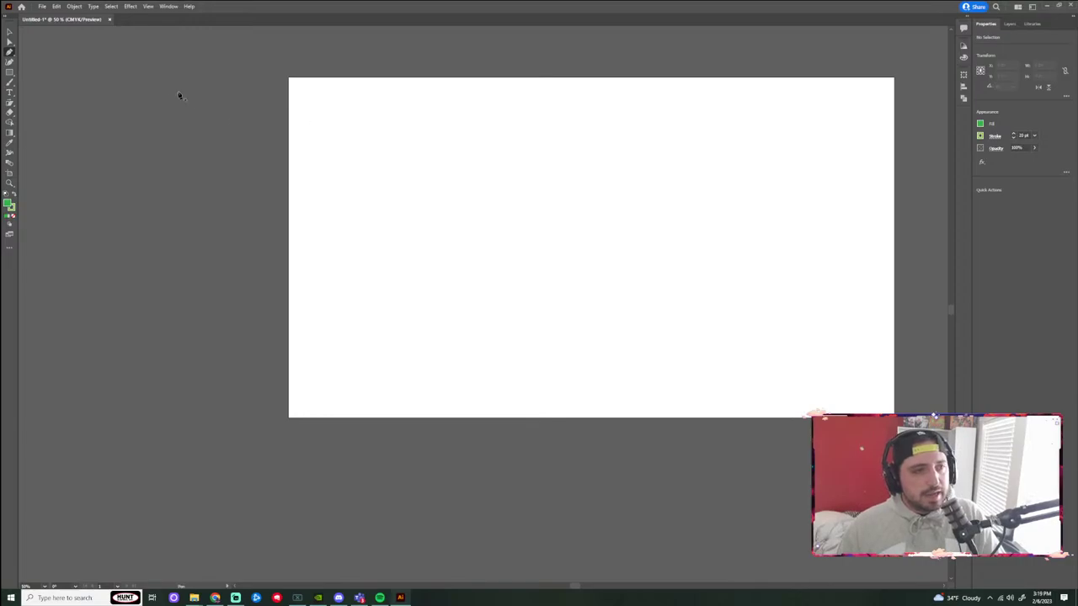
pyautogui.scroll(2, 585, 235)
pyautogui.scroll(-3, 606, 234)
pyautogui.scroll(2, 668, 221)
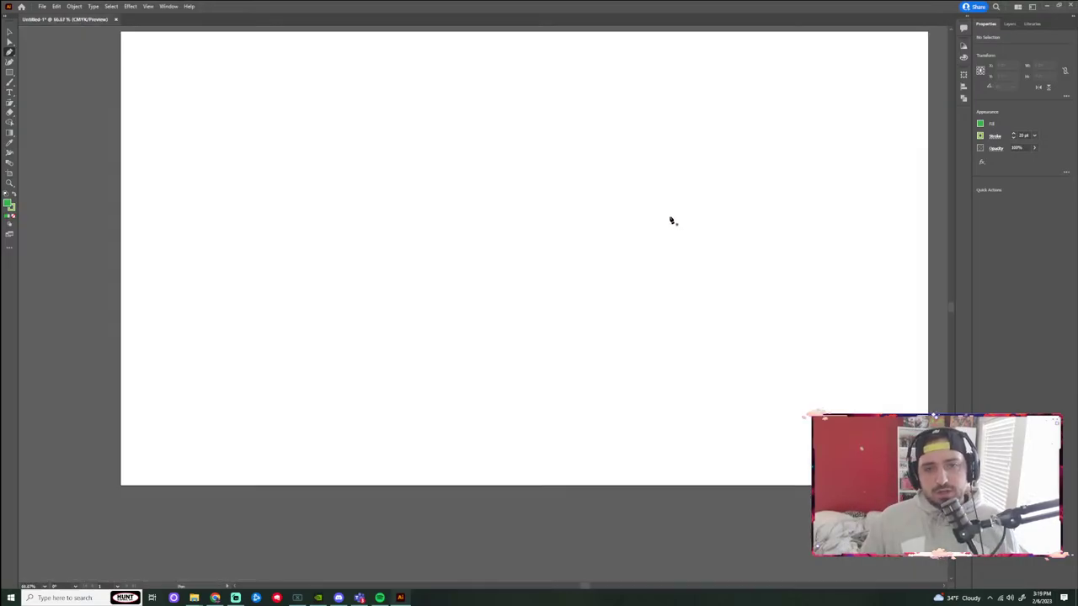
pyautogui.scroll(-3, 572, 219)
pyautogui.scroll(2, 575, 215)
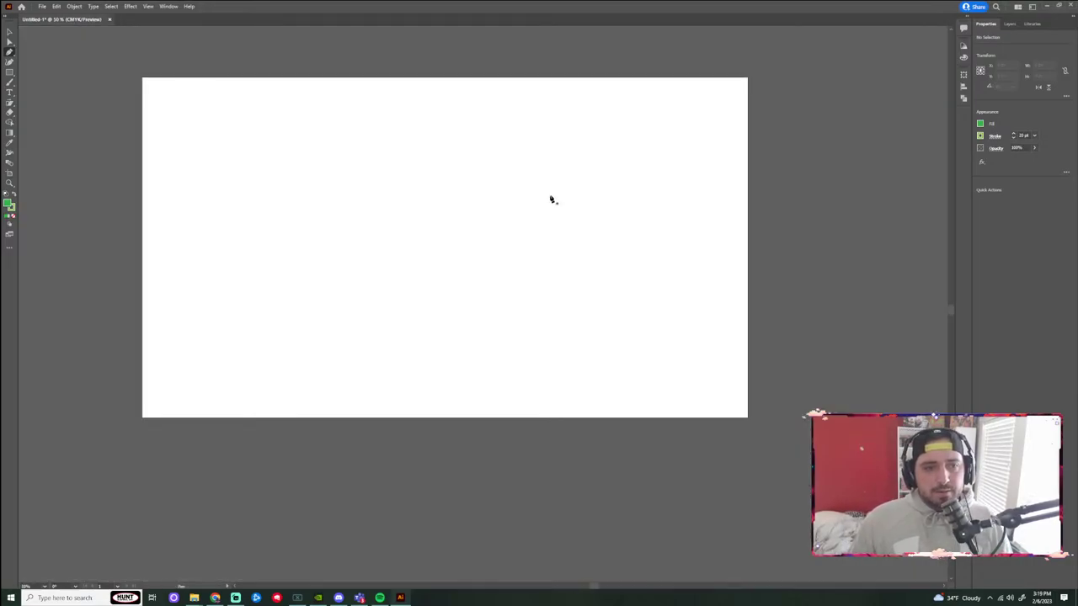
# Close the untitled practice document without saving it and open the cloud file Sandy peaks co.
pyautogui.scroll(-1, 552, 200)
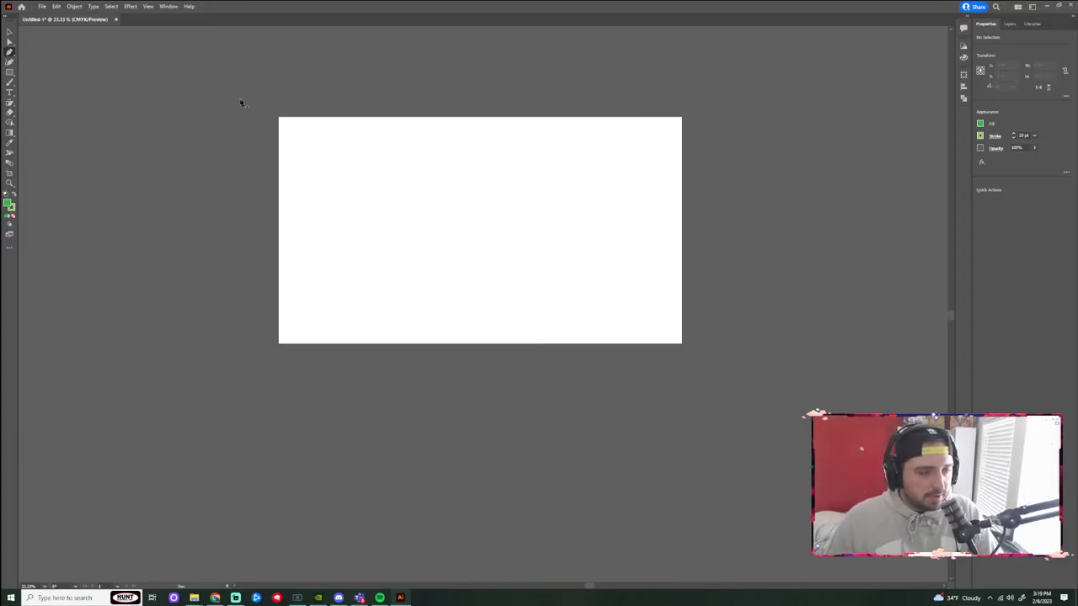
pyautogui.click(116, 20)
pyautogui.click(581, 311)
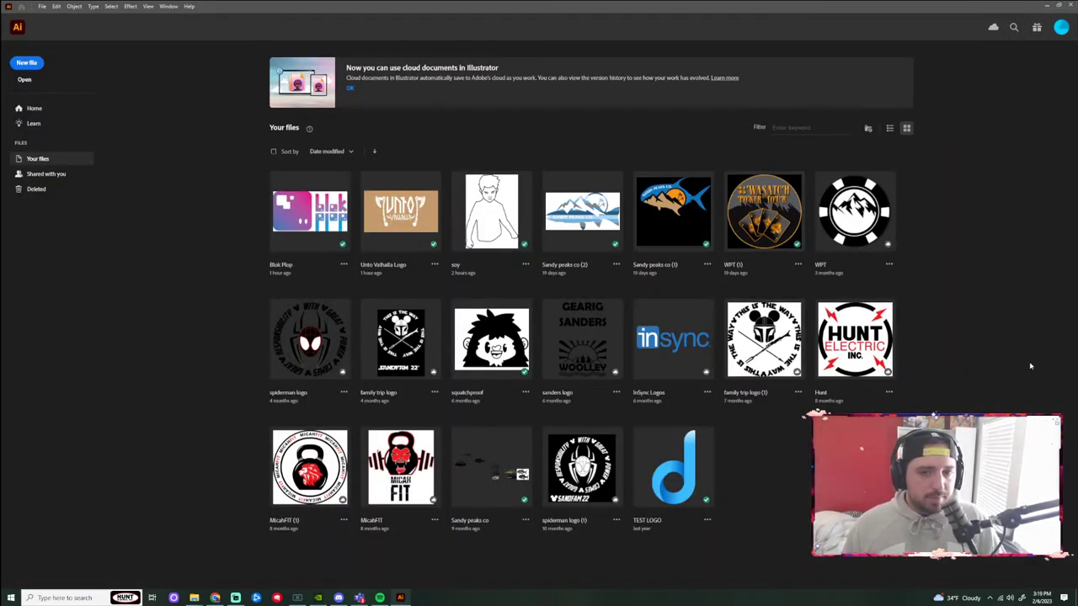
pyautogui.click(508, 441)
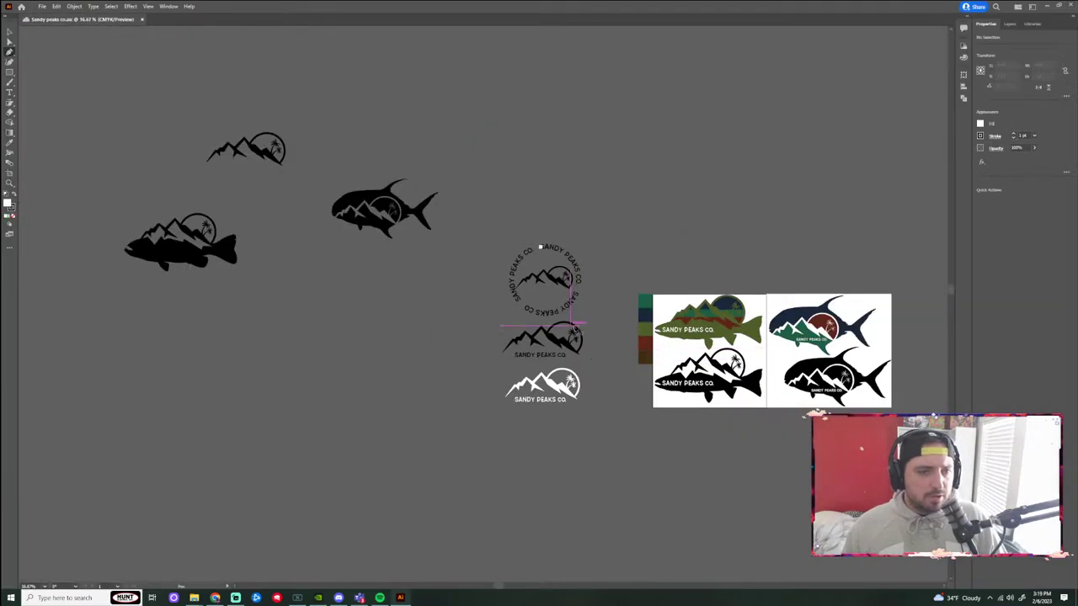
# Examine the coloured and black fish logos on the two artboards and the colour swatches beside them.
pyautogui.scroll(2, 595, 337)
pyautogui.scroll(-2, 606, 337)
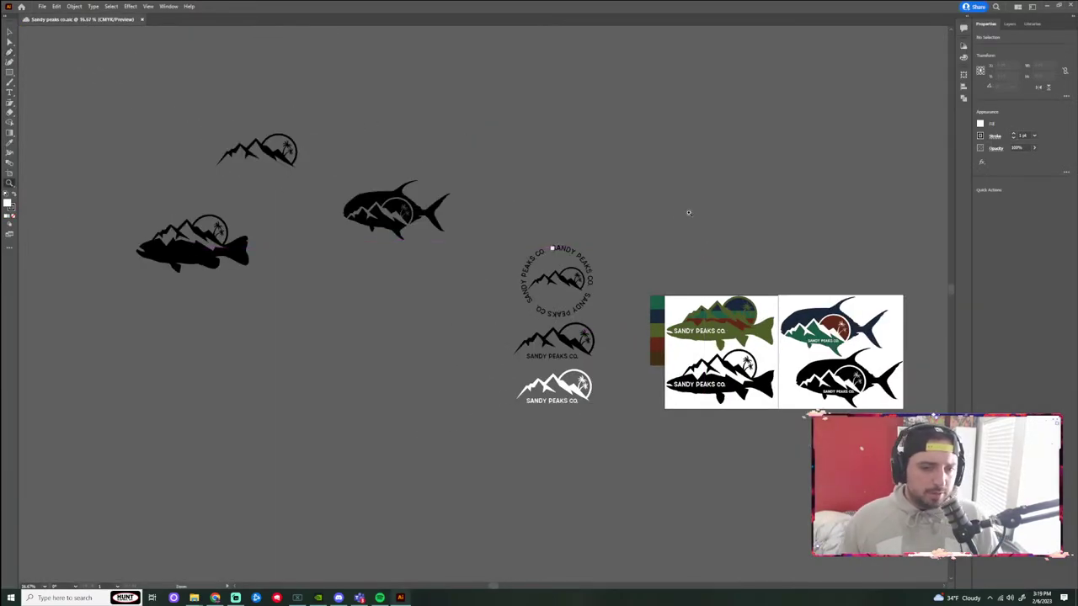
pyautogui.hscroll(3, 587, 267)
pyautogui.scroll(2, 615, 216)
pyautogui.scroll(-3, 466, 277)
pyautogui.scroll(-2, 467, 277)
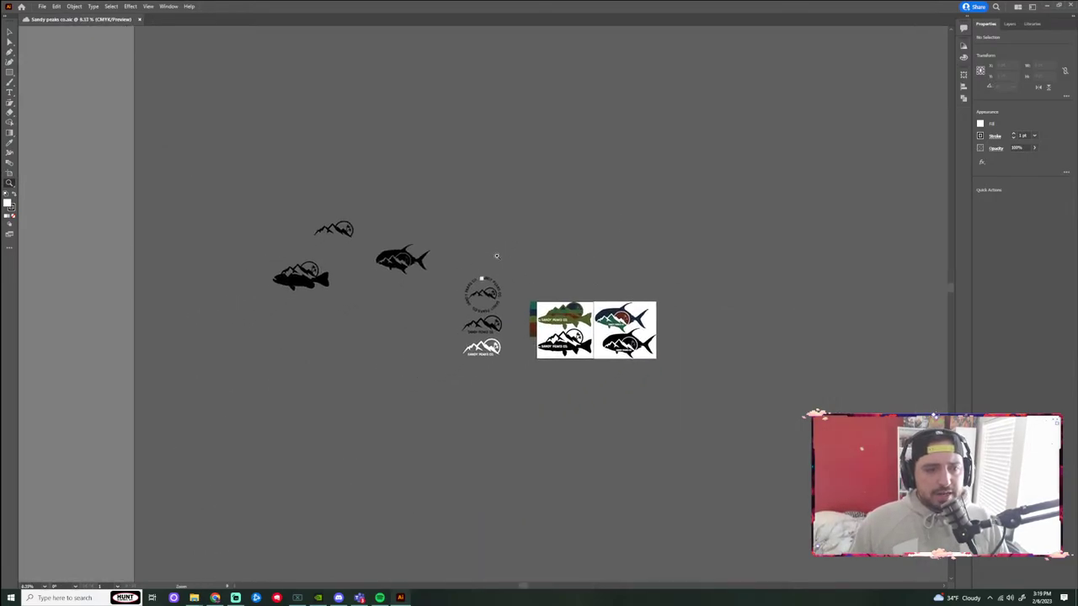
pyautogui.scroll(5, 395, 273)
pyautogui.scroll(-3, 438, 282)
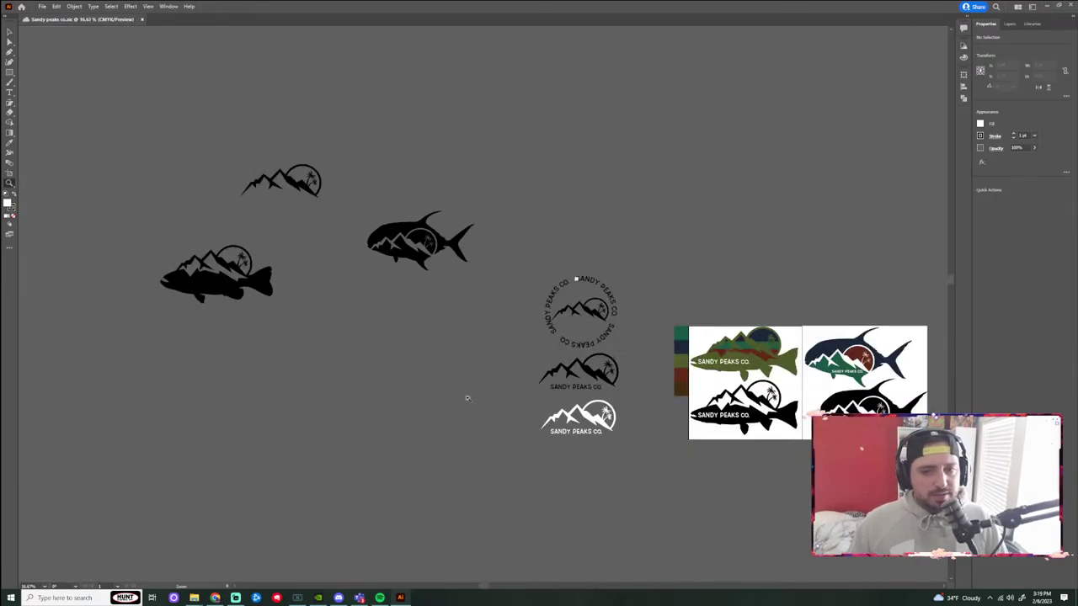
pyautogui.scroll(4, 882, 368)
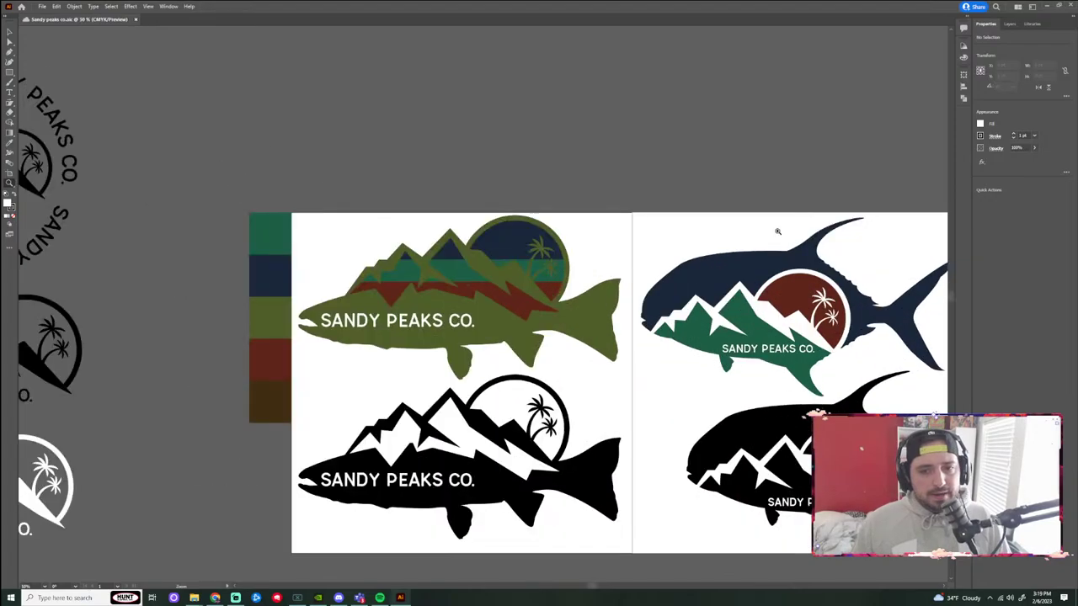
pyautogui.scroll(-4, 774, 233)
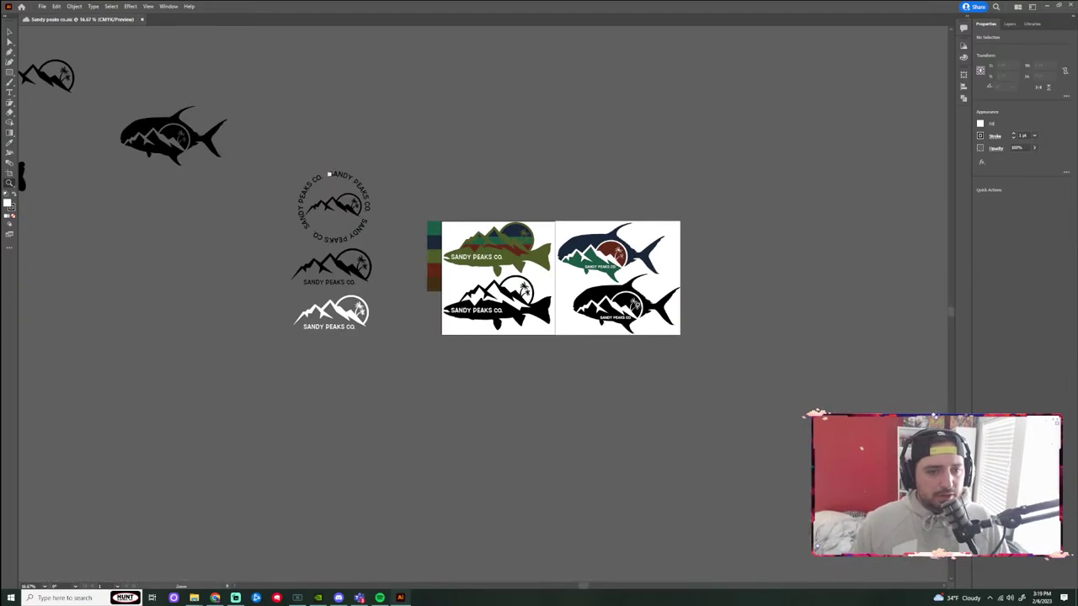
pyautogui.scroll(6, 437, 276)
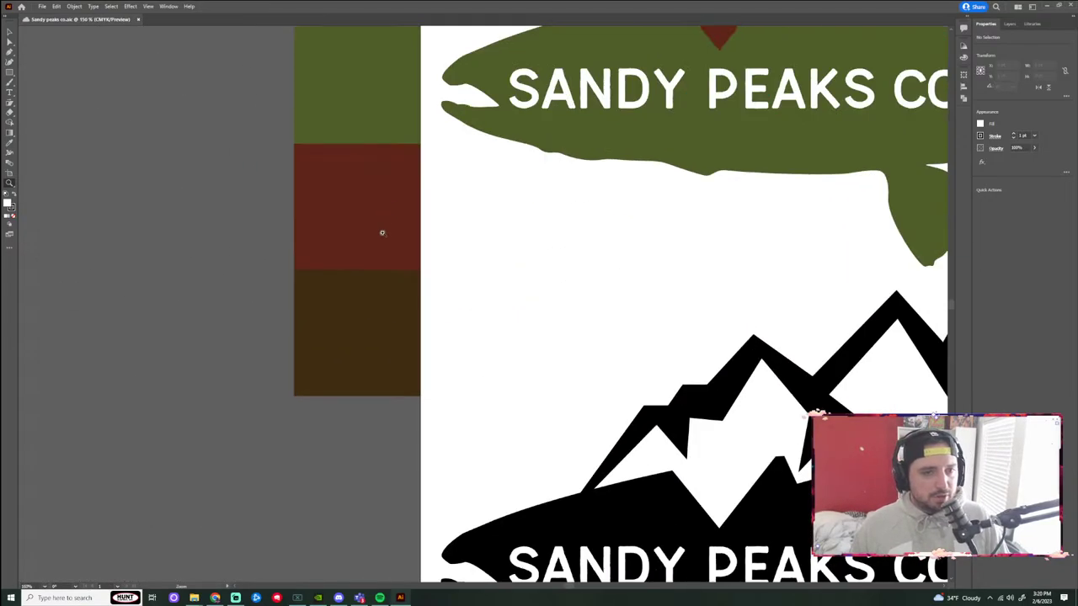
pyautogui.scroll(-4, 381, 233)
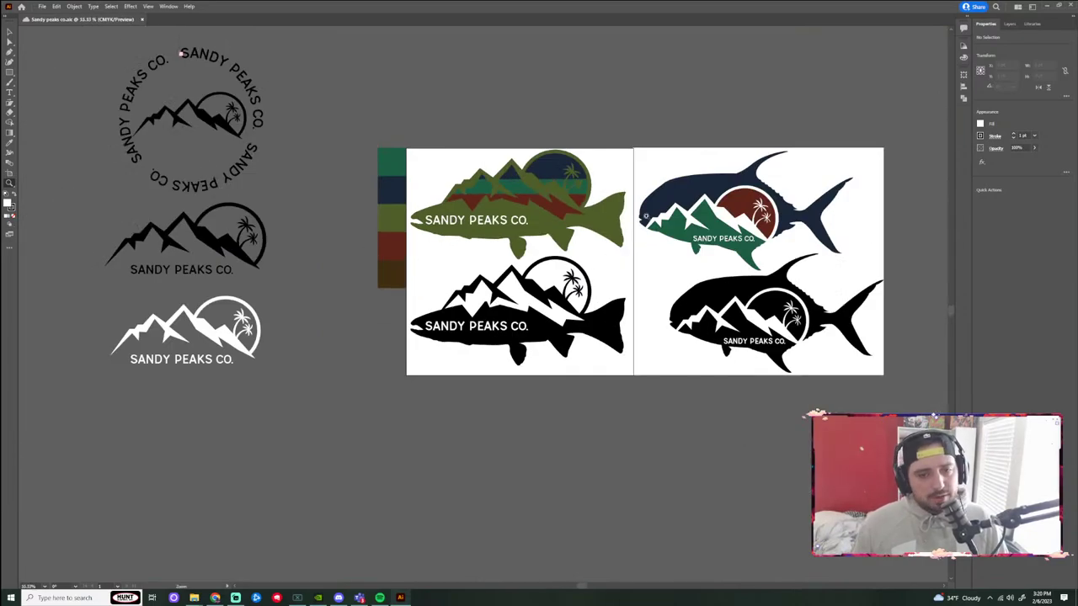
pyautogui.scroll(-1, 531, 198)
pyautogui.scroll(2, 529, 199)
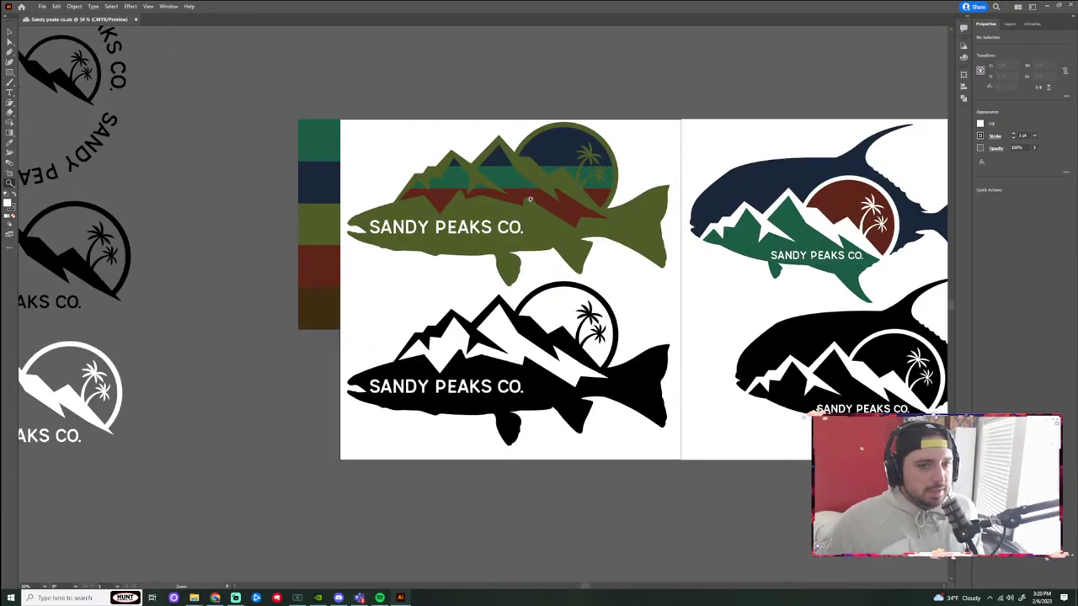
pyautogui.scroll(-2, 530, 199)
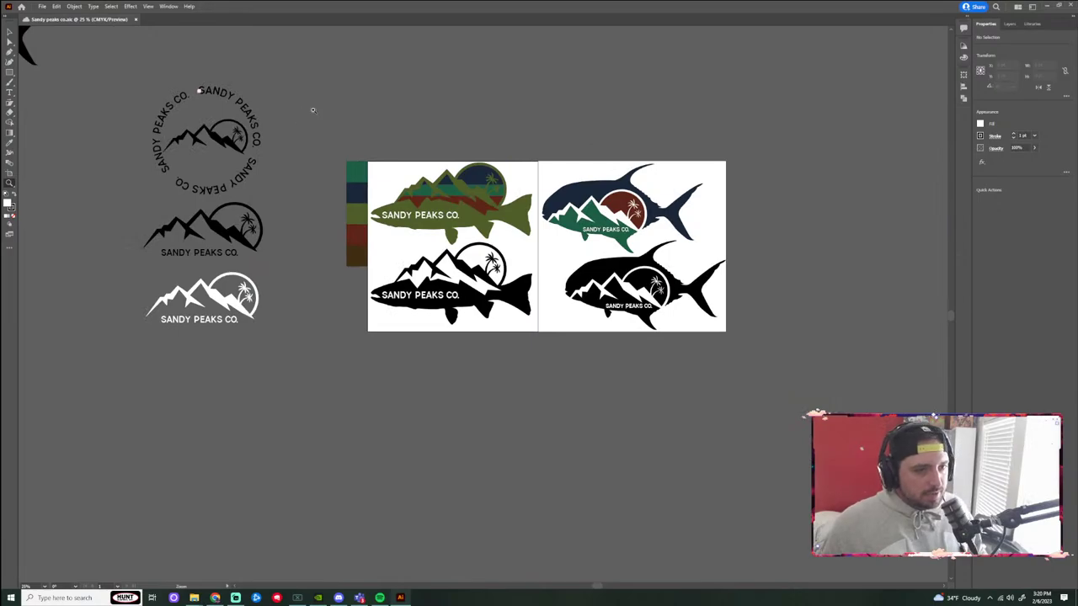
# Look over the logo variants placed outside the artboards alongside the finished fish designs, and close the Sandy peaks co document.
pyautogui.scroll(1, 312, 109)
pyautogui.scroll(2, 349, 111)
pyautogui.hscroll(-3, 349, 110)
pyautogui.scroll(-1, 503, 190)
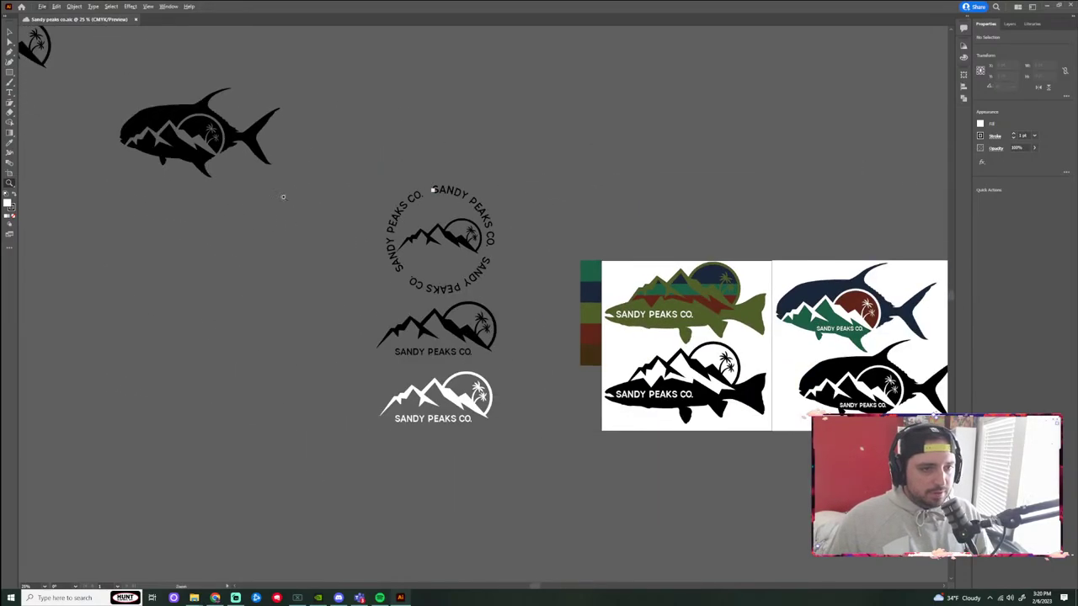
pyautogui.scroll(-1, 368, 159)
pyautogui.hscroll(-3, 390, 169)
pyautogui.scroll(1, 390, 169)
pyautogui.scroll(3, 332, 213)
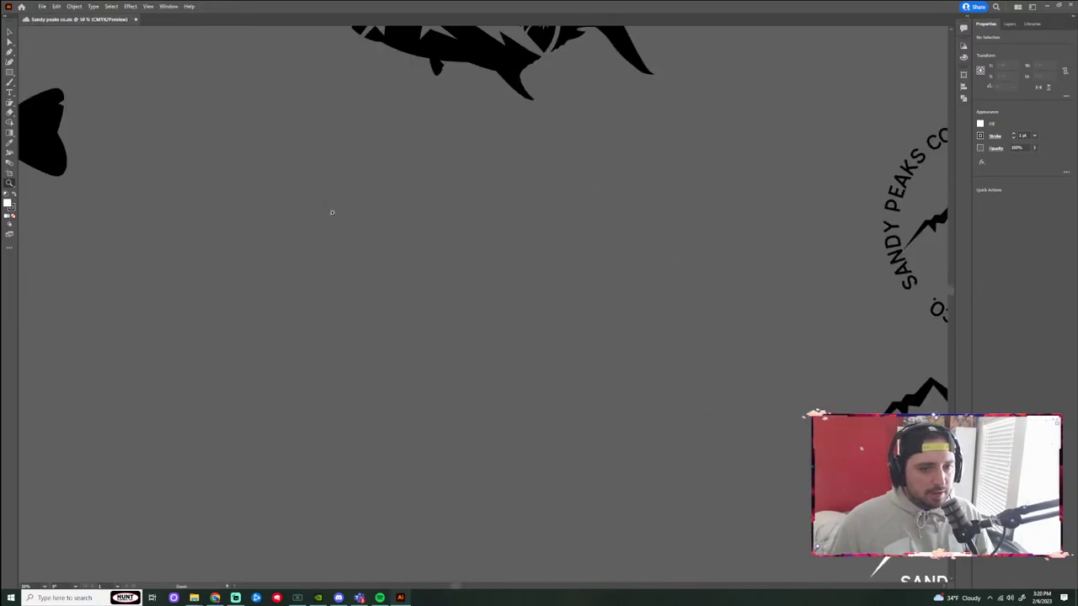
pyautogui.scroll(-1, 332, 213)
pyautogui.scroll(-1, 409, 185)
pyautogui.scroll(-1, 390, 152)
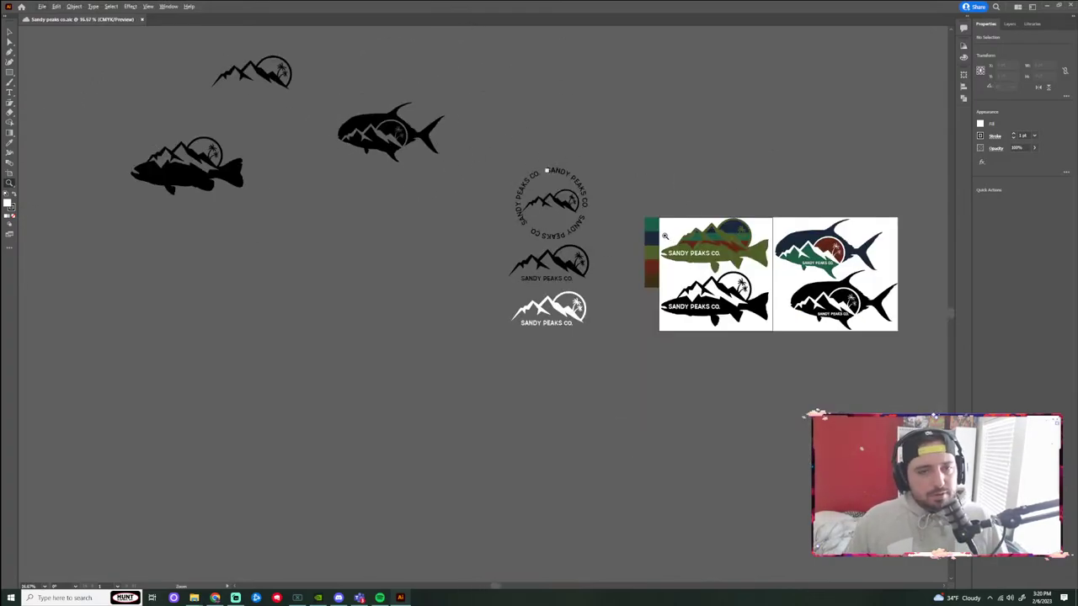
pyautogui.hscroll(3, 625, 188)
pyautogui.scroll(-3, 393, 247)
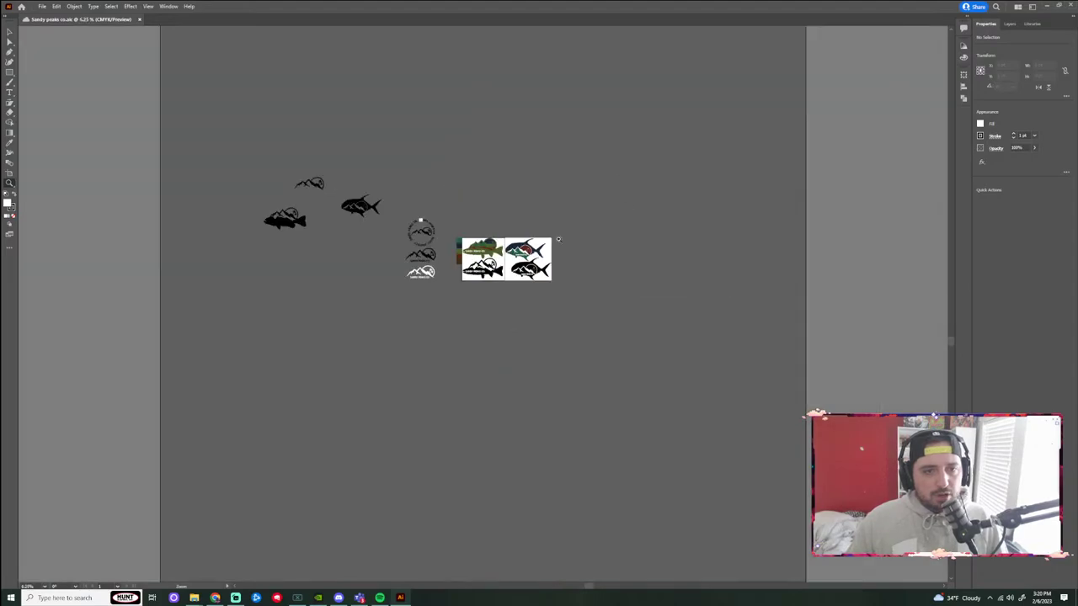
pyautogui.scroll(4, 472, 231)
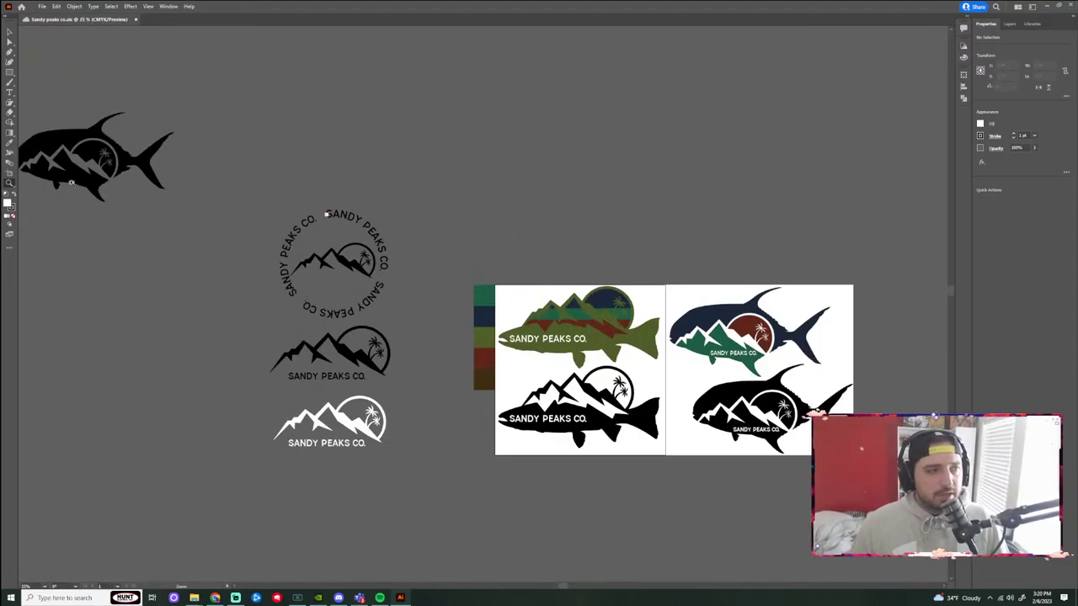
pyautogui.click(134, 20)
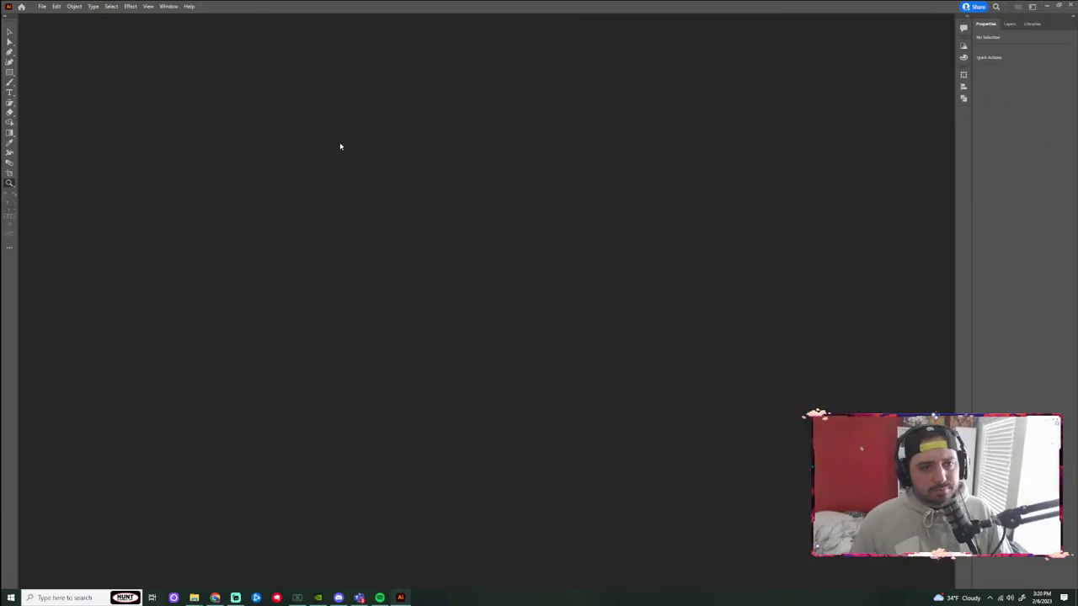
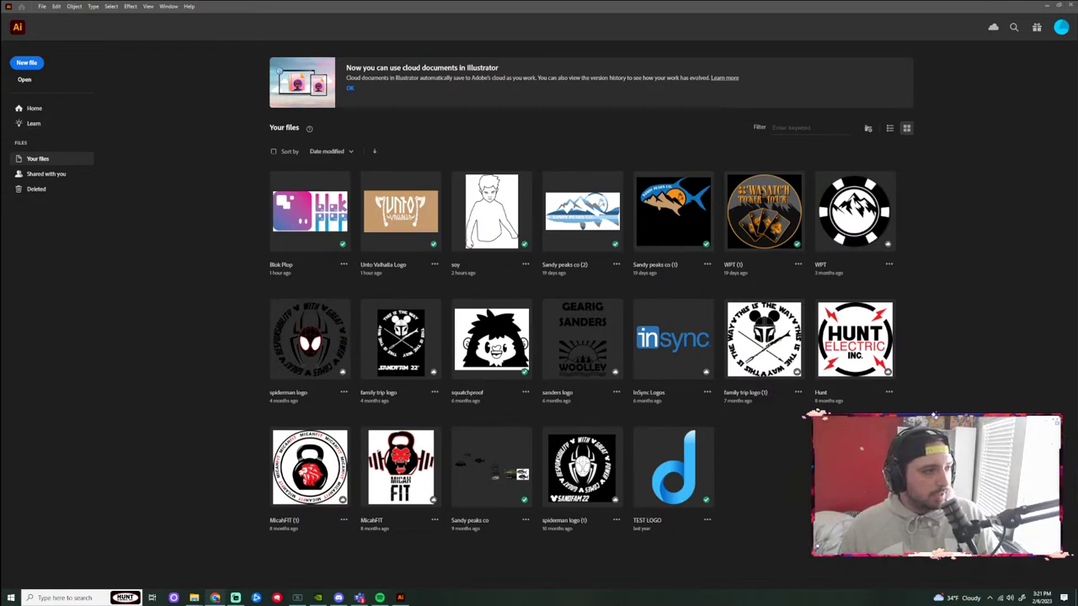
# Shrink the Illustrator window to reach the desktop, put the game screenshot image there and open it in the photo viewer.
pyautogui.press('super+Left')
pyautogui.press('super+Down')
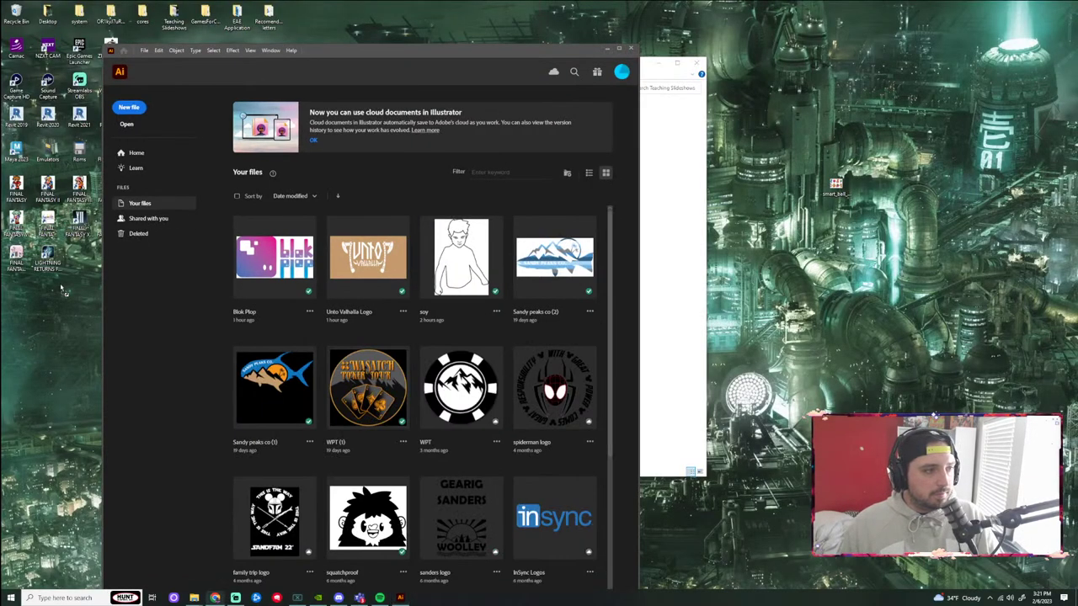
pyautogui.moveTo(647, 257); pyautogui.dragTo(775, 229)
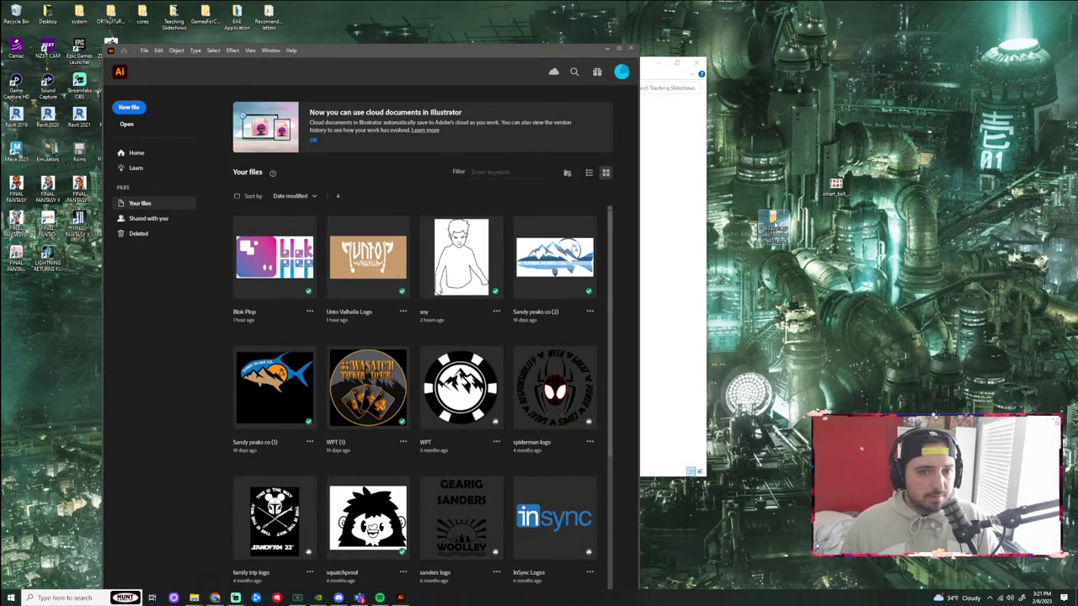
pyautogui.doubleClick(771, 221)
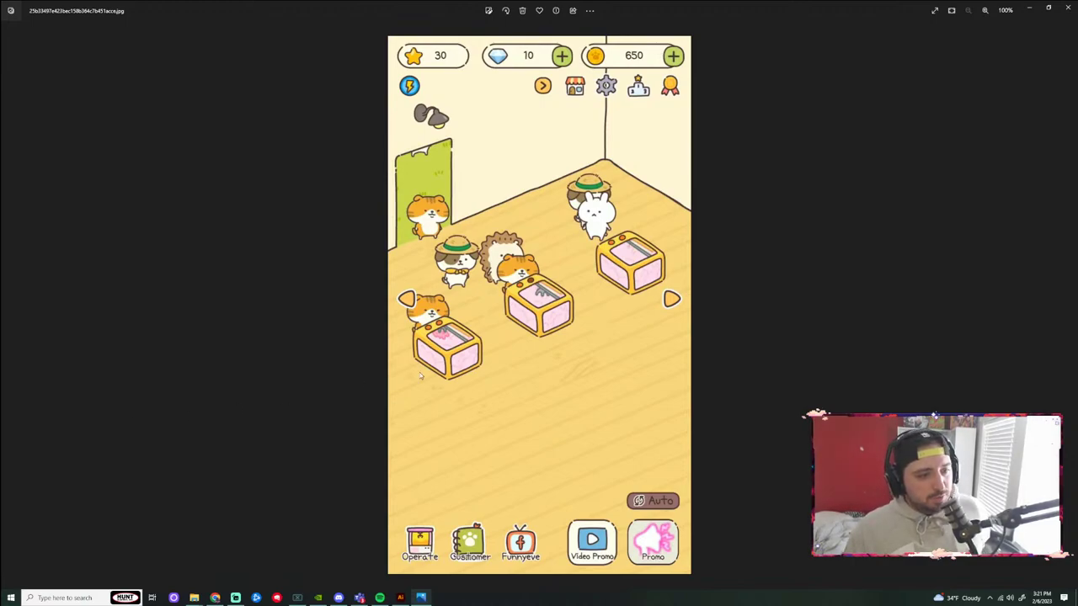
# Switch back to Illustrator, create a new document from the custom 1080 x 1080 pt preset, and maximize the window.
pyautogui.click(400, 598)
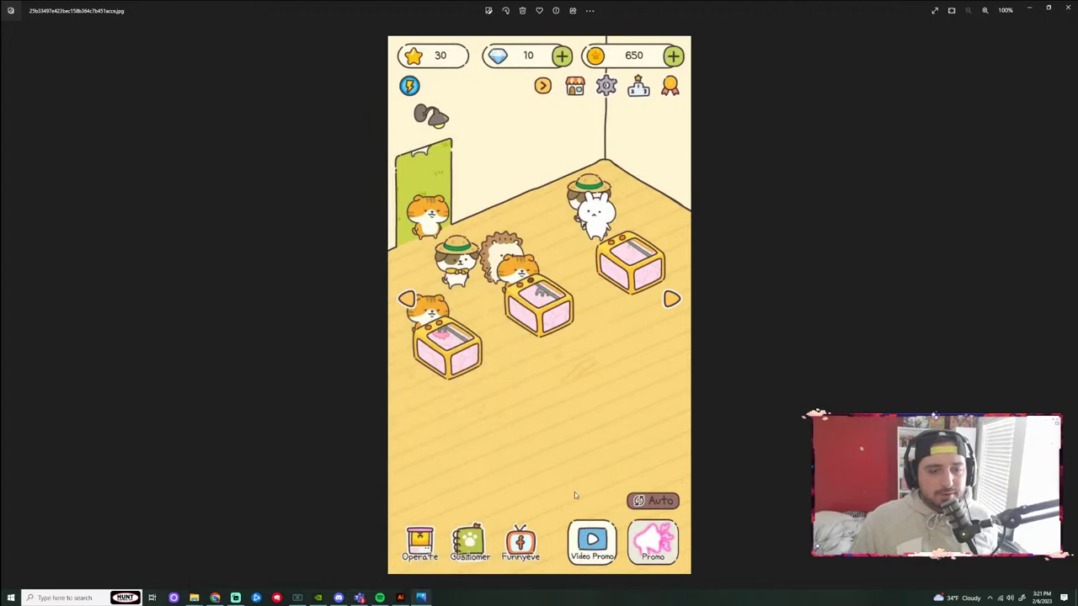
pyautogui.click(400, 598)
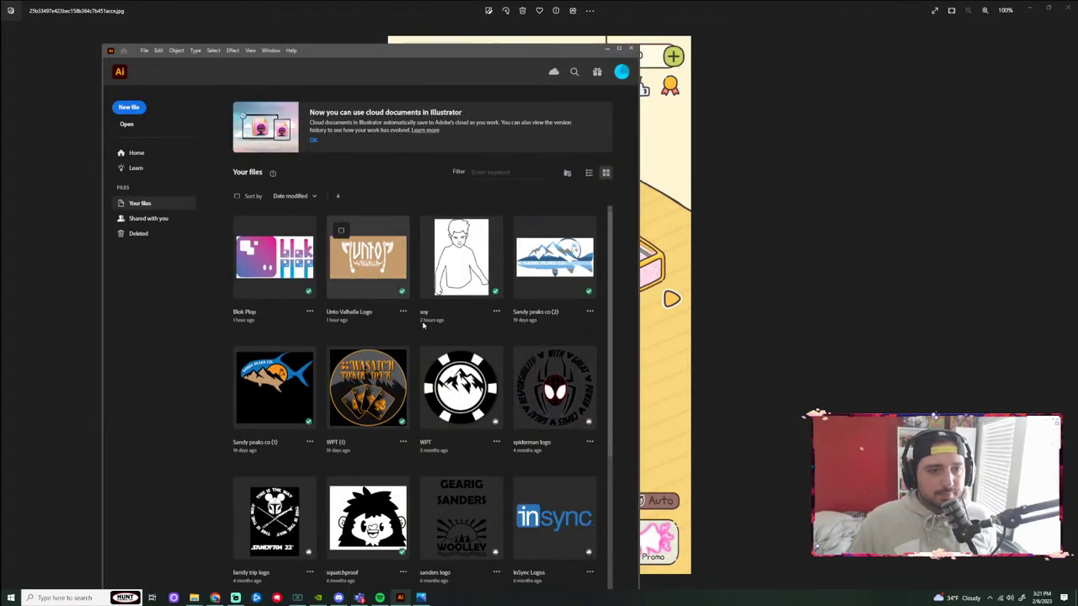
pyautogui.click(128, 107)
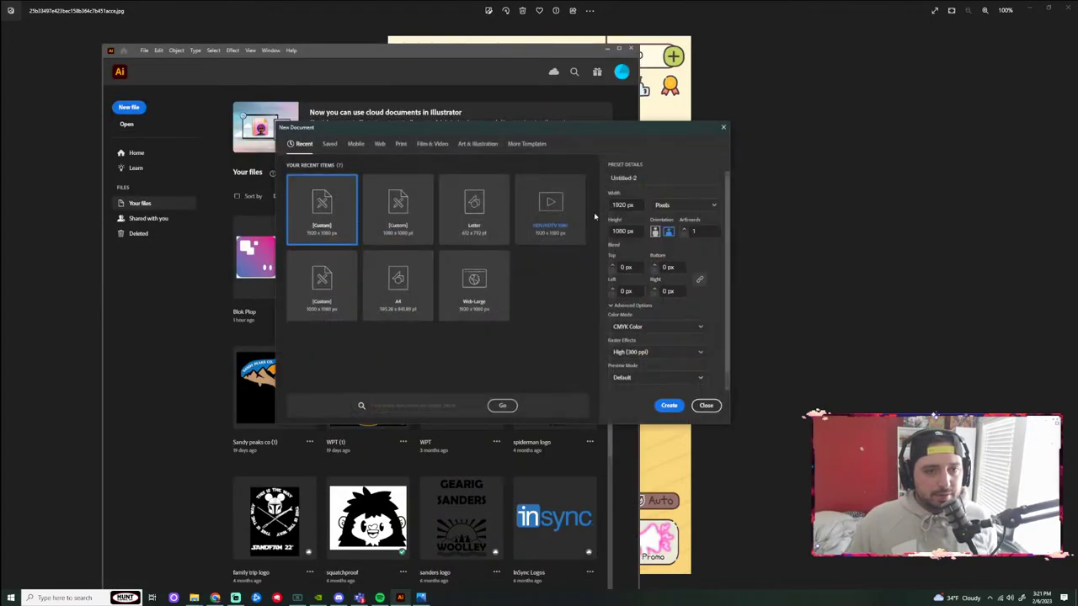
pyautogui.click(397, 211)
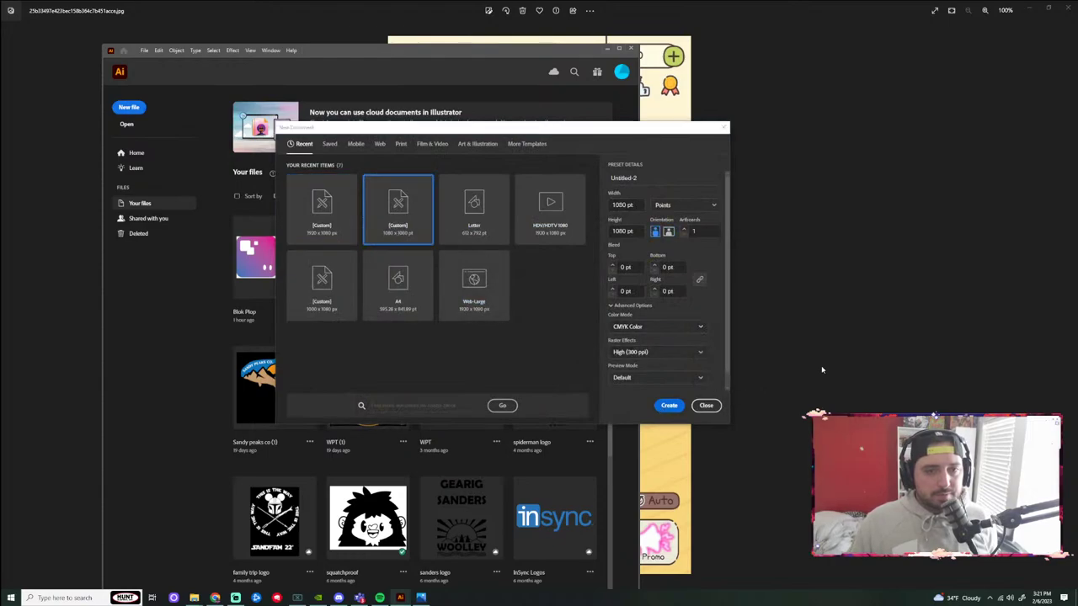
pyautogui.press('Return')
pyautogui.click(620, 48)
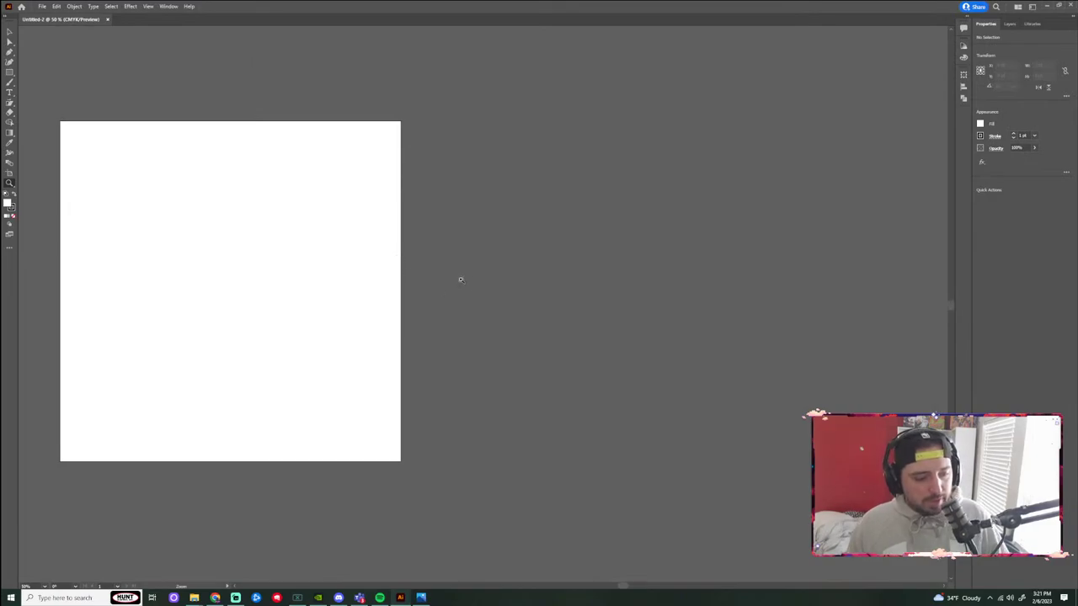
# Turn off Zoom with Mouse Wheel in the General preferences and test zooming in and out on the blank artboard.
pyautogui.click(41, 7)
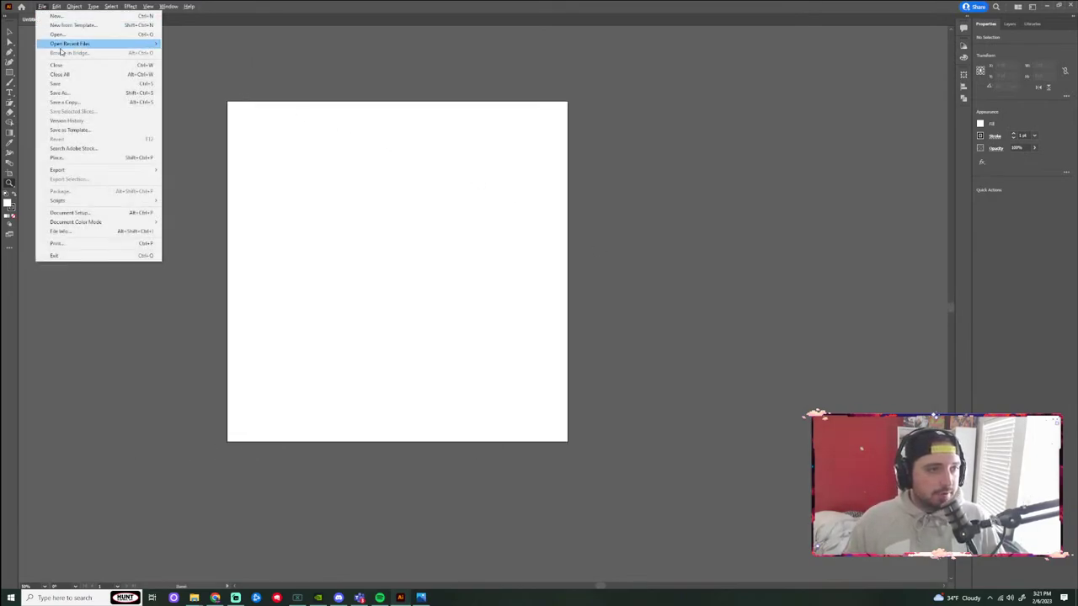
pyautogui.moveTo(114, 275)
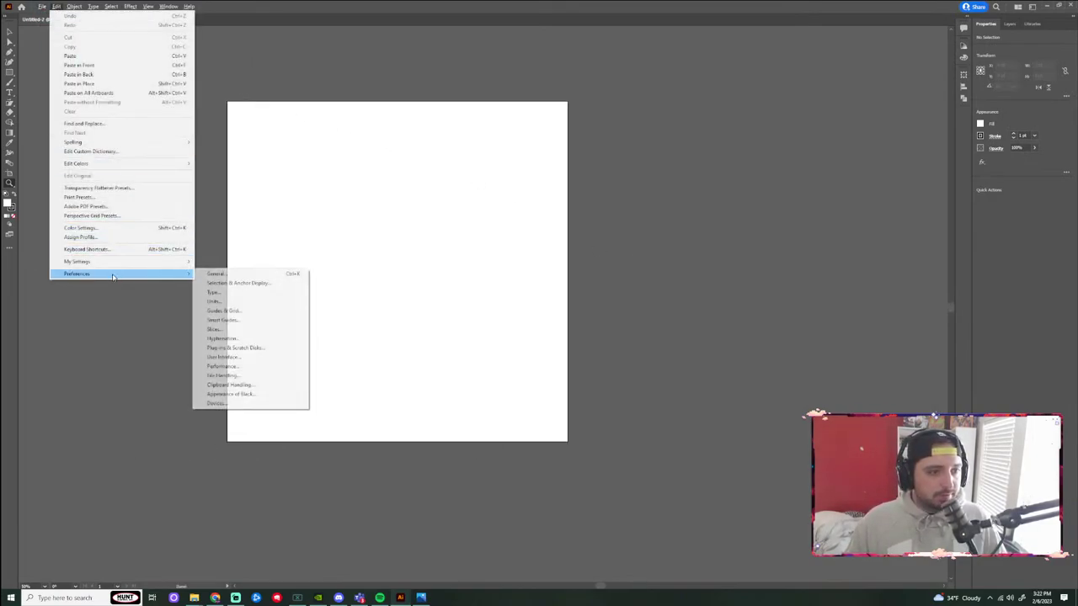
pyautogui.click(251, 276)
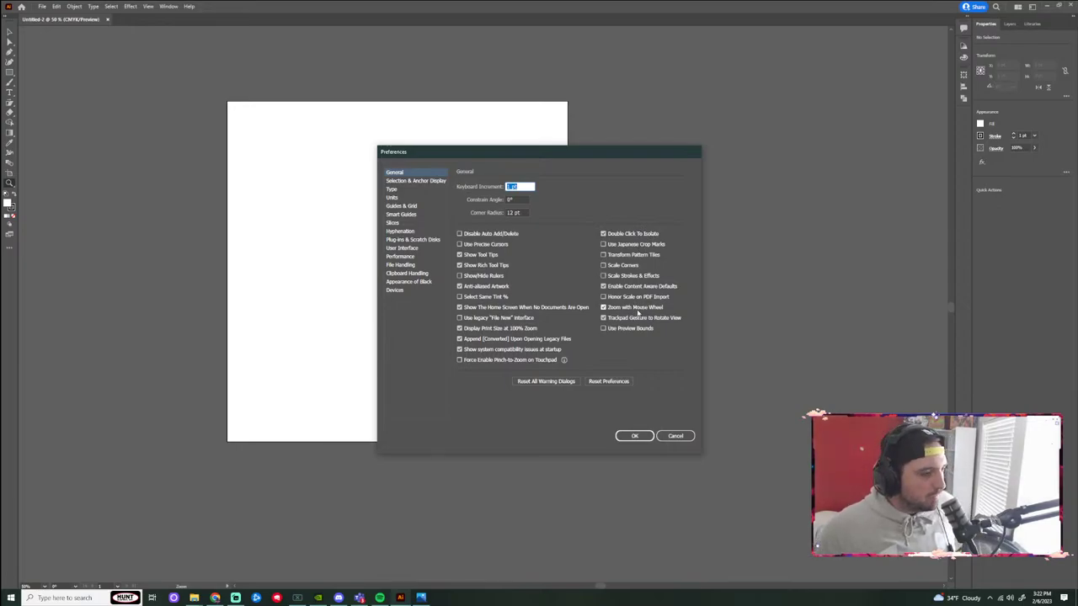
pyautogui.click(637, 311)
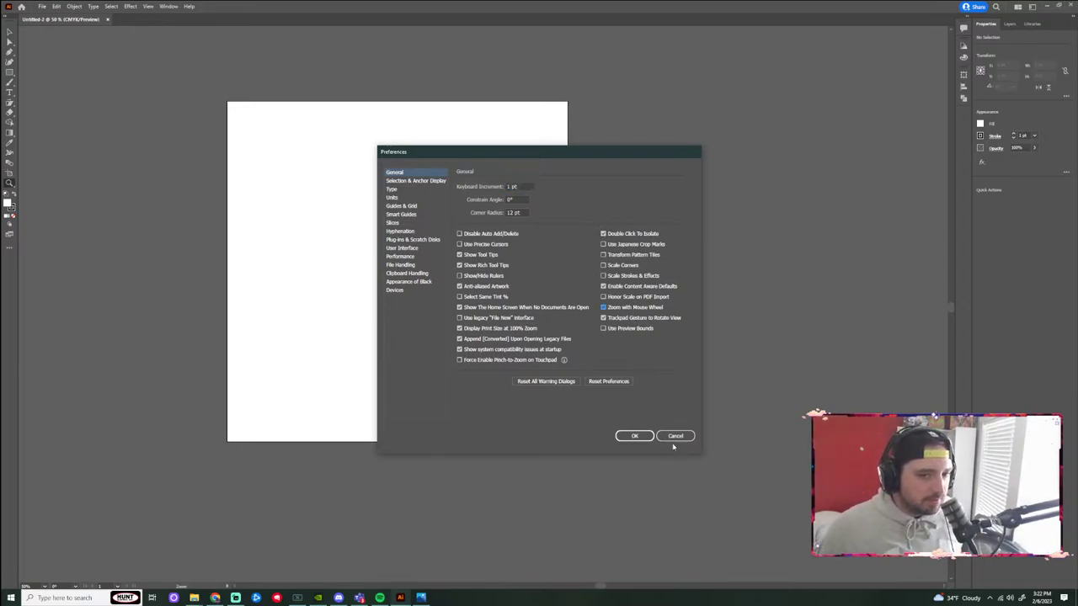
pyautogui.click(635, 435)
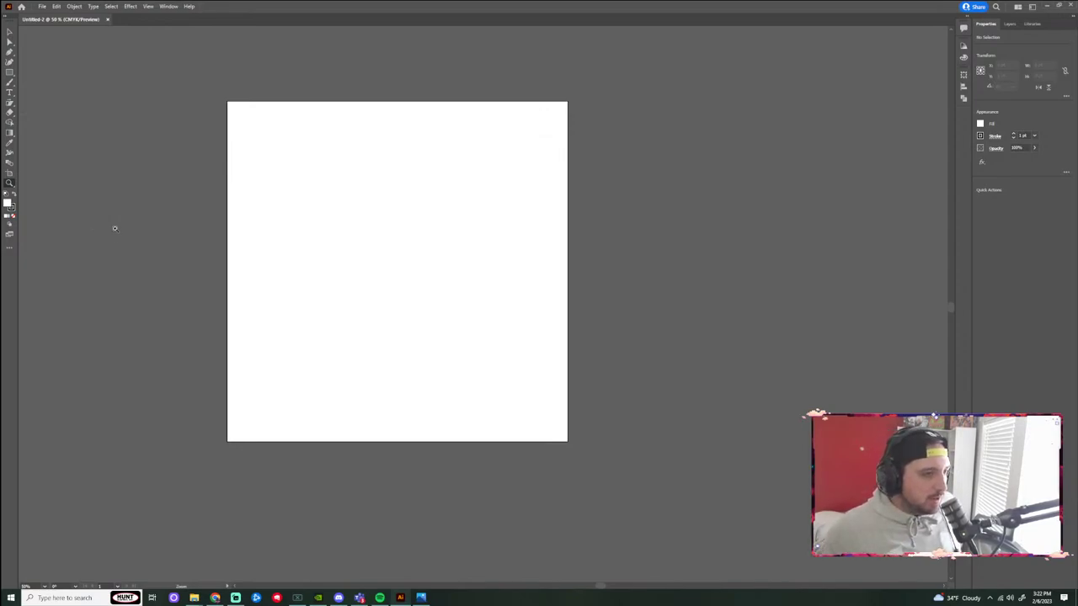
pyautogui.scroll(5, 284, 233)
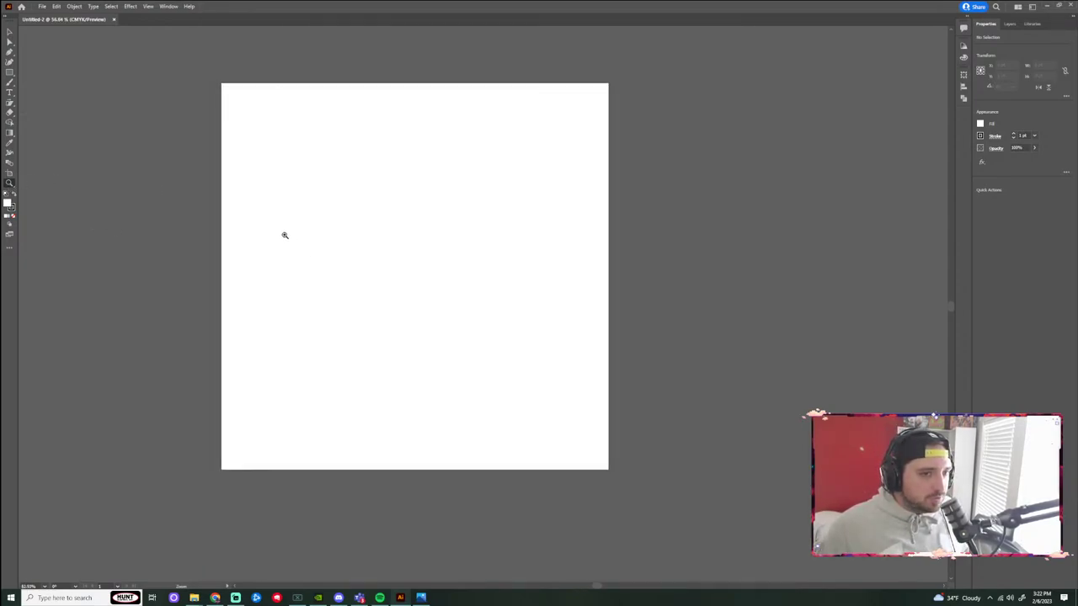
pyautogui.scroll(-6, 244, 228)
pyautogui.scroll(3, 288, 211)
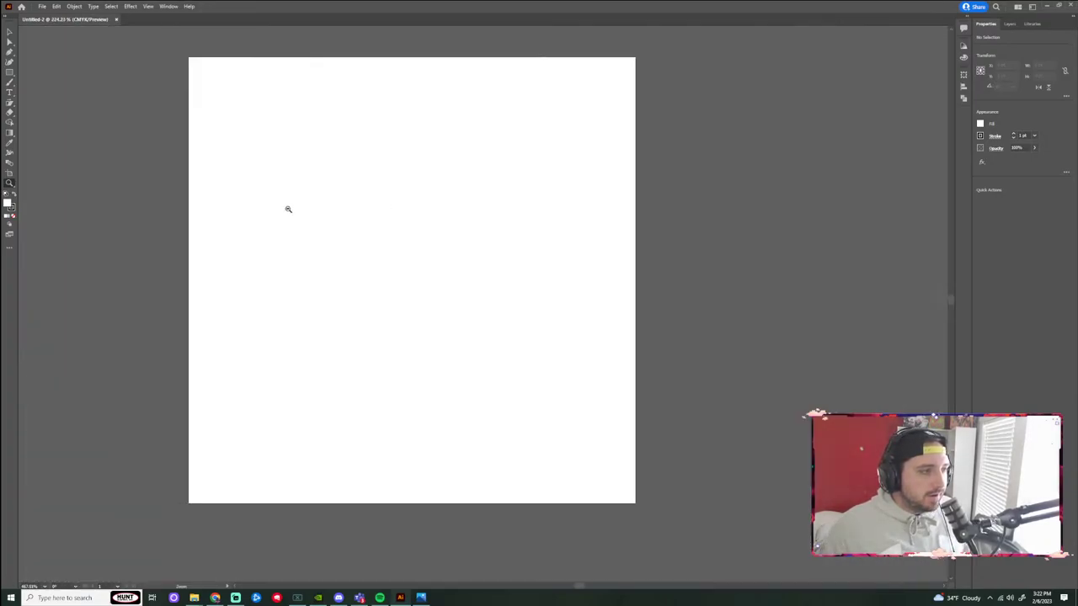
pyautogui.scroll(-1, 293, 212)
pyautogui.scroll(2, 354, 191)
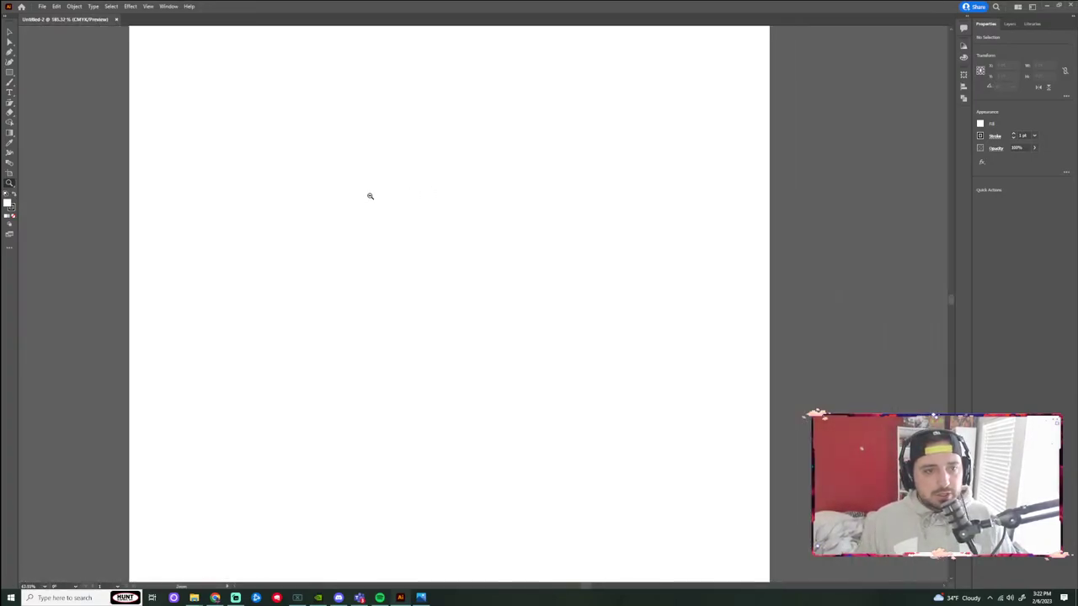
# Practise zooming in and out and panning around the blank artboard.
pyautogui.scroll(-1, 277, 186)
pyautogui.scroll(4, 252, 204)
pyautogui.scroll(-4, 301, 218)
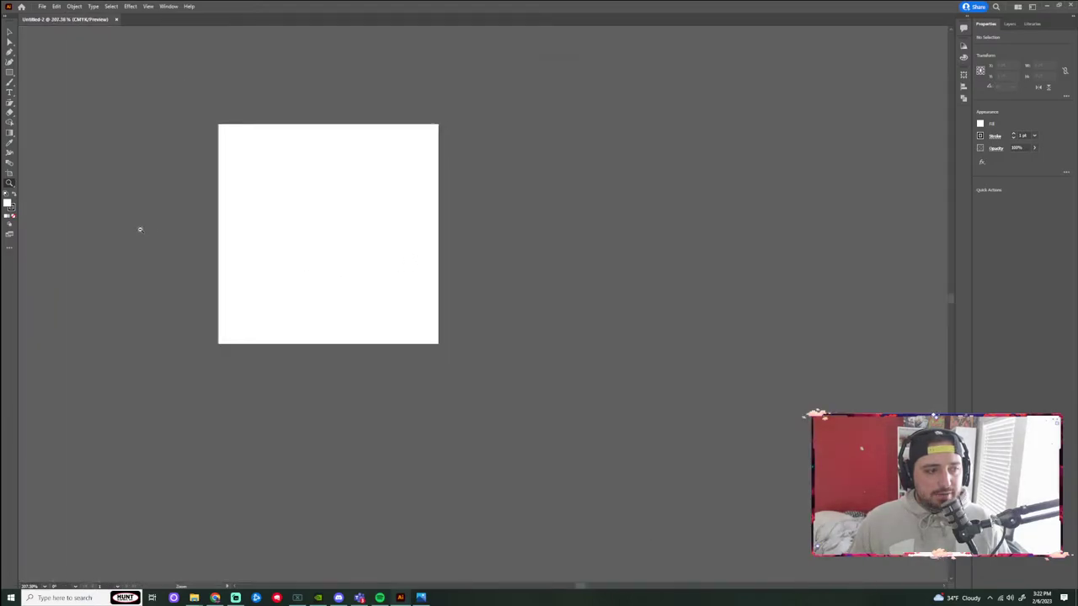
pyautogui.scroll(3, 212, 221)
pyautogui.scroll(2, 405, 220)
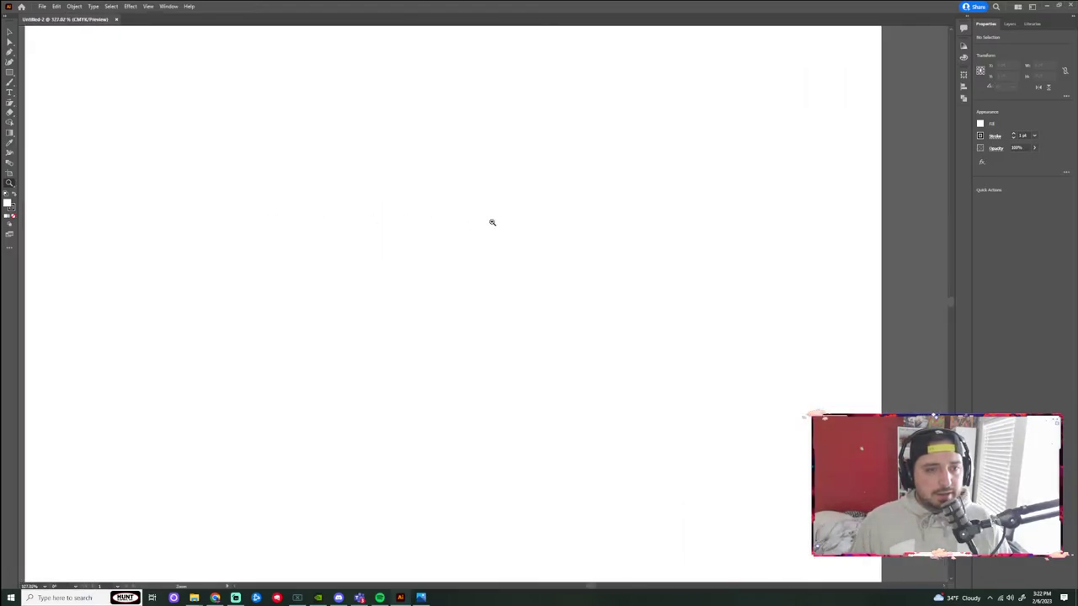
pyautogui.scroll(-2, 455, 225)
pyautogui.moveTo(421, 228); pyautogui.dragTo(261, 264)
pyautogui.scroll(4, 319, 258)
pyautogui.scroll(-5, 462, 269)
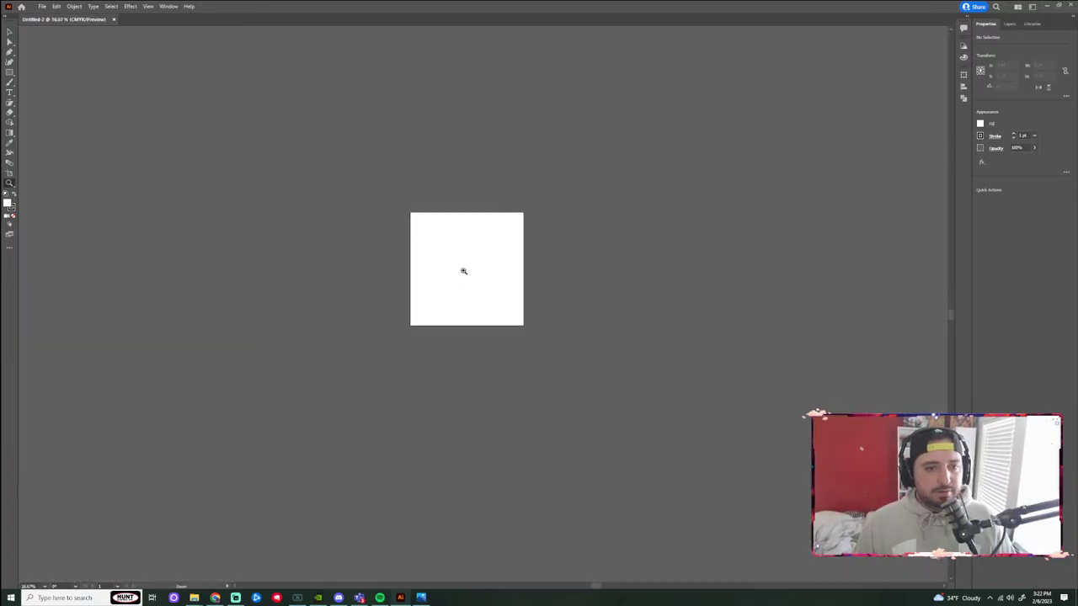
pyautogui.scroll(3, 385, 245)
pyautogui.scroll(-3, 458, 252)
pyautogui.scroll(2, 544, 243)
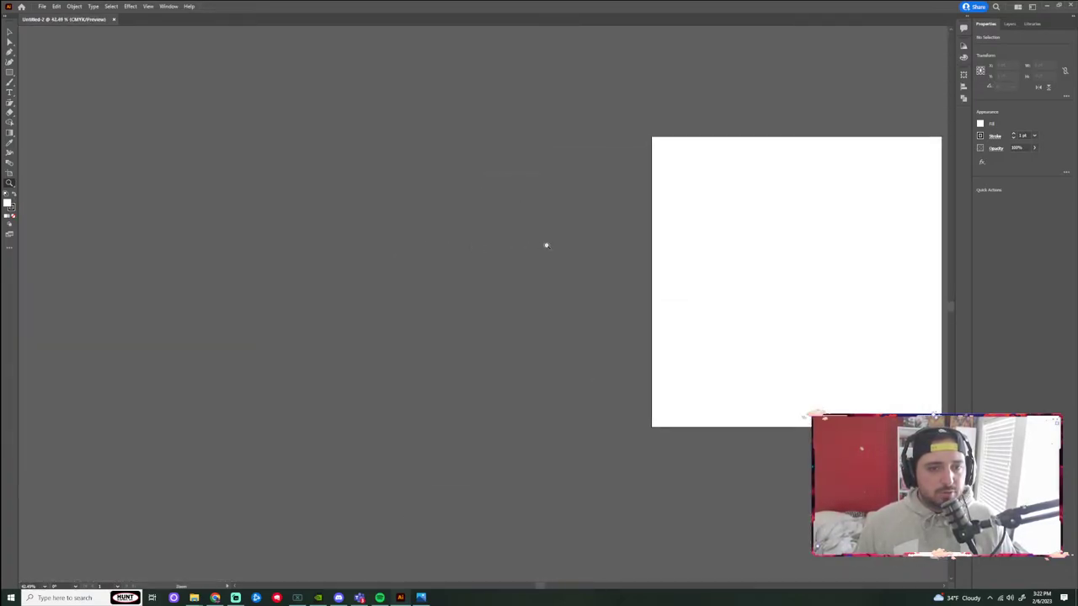
pyautogui.scroll(-2, 570, 241)
pyautogui.moveTo(570, 241); pyautogui.dragTo(304, 258)
pyautogui.scroll(1, 478, 235)
pyautogui.moveTo(478, 235)
pyautogui.mouseDown()
pyautogui.moveTo(674, 308)
pyautogui.moveTo(385, 286)
pyautogui.moveTo(503, 310)
pyautogui.moveTo(438, 360)
pyautogui.moveTo(397, 230)
pyautogui.moveTo(373, 233)
pyautogui.moveTo(433, 262)
pyautogui.moveTo(264, 267)
pyautogui.moveTo(460, 294)
pyautogui.moveTo(486, 259)
pyautogui.moveTo(417, 243)
pyautogui.moveTo(419, 209)
pyautogui.moveTo(500, 244)
pyautogui.moveTo(463, 230)
pyautogui.mouseUp()
# Bring up the photo viewer with the game screenshot, shrink the Illustrator window, and arrange both windows on the desktop.
pyautogui.click(421, 597)
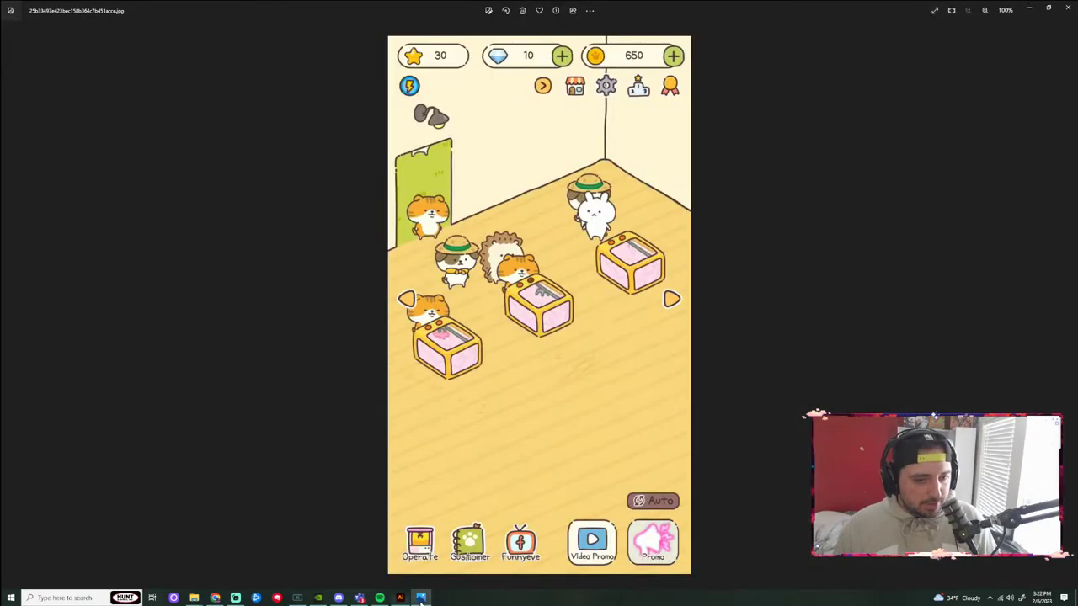
pyautogui.click(1049, 8)
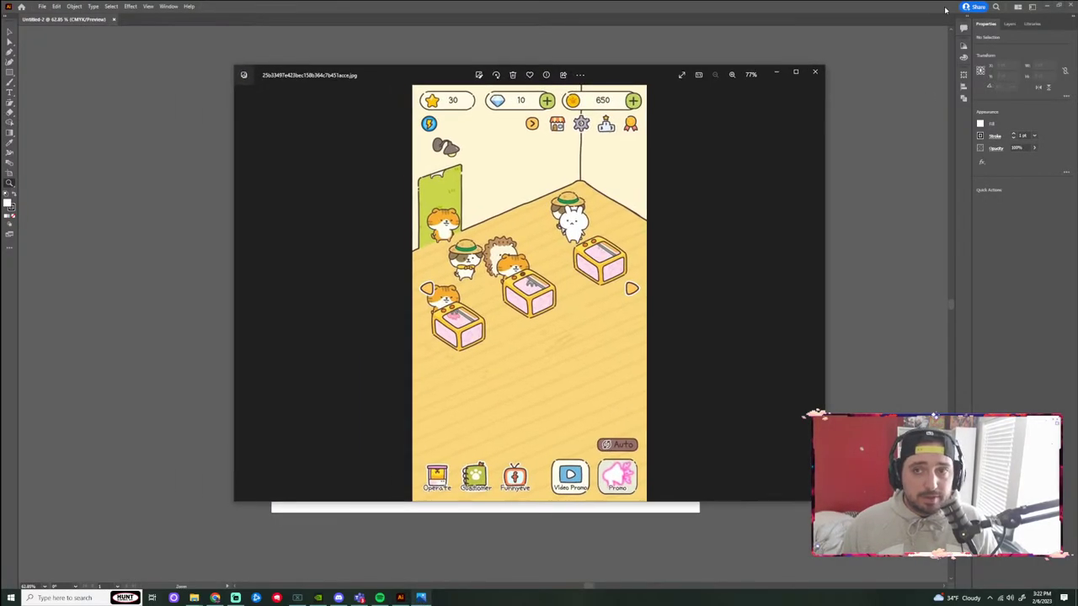
pyautogui.click(1057, 7)
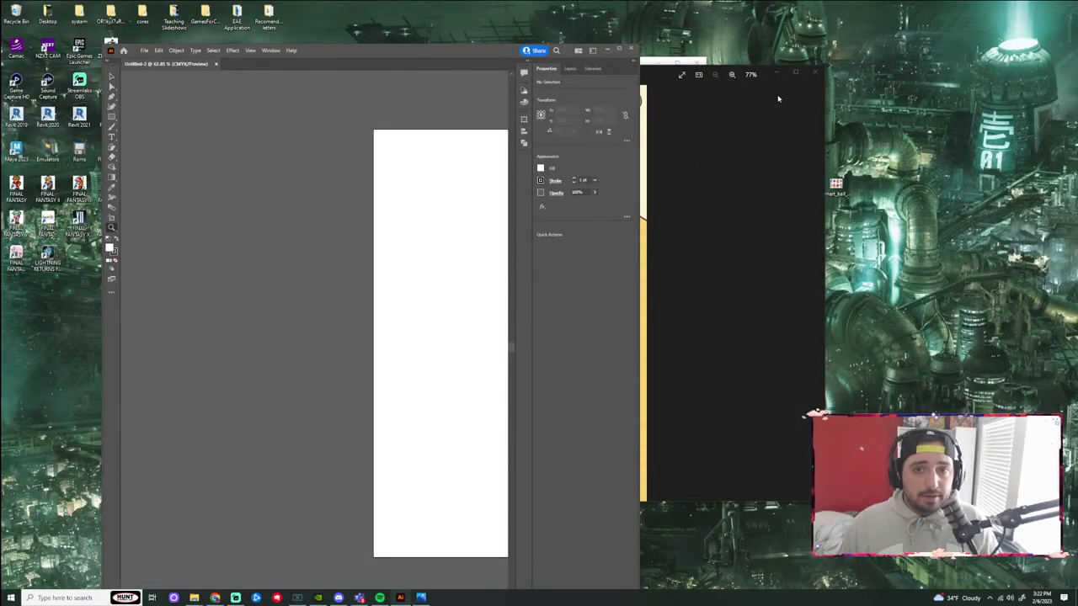
pyautogui.moveTo(648, 72); pyautogui.dragTo(870, 75)
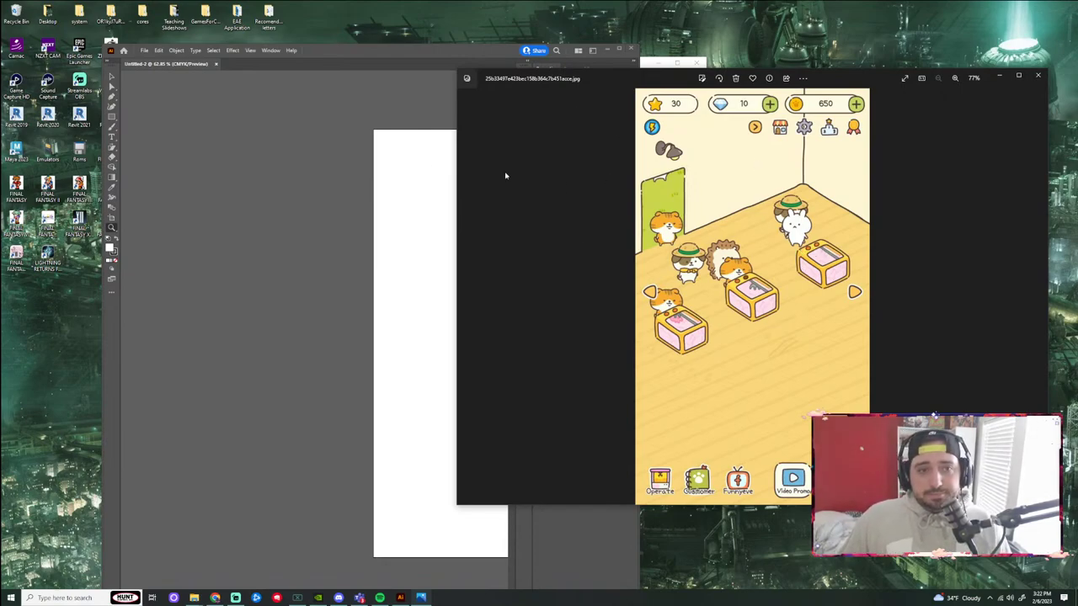
pyautogui.moveTo(363, 51); pyautogui.dragTo(297, 25)
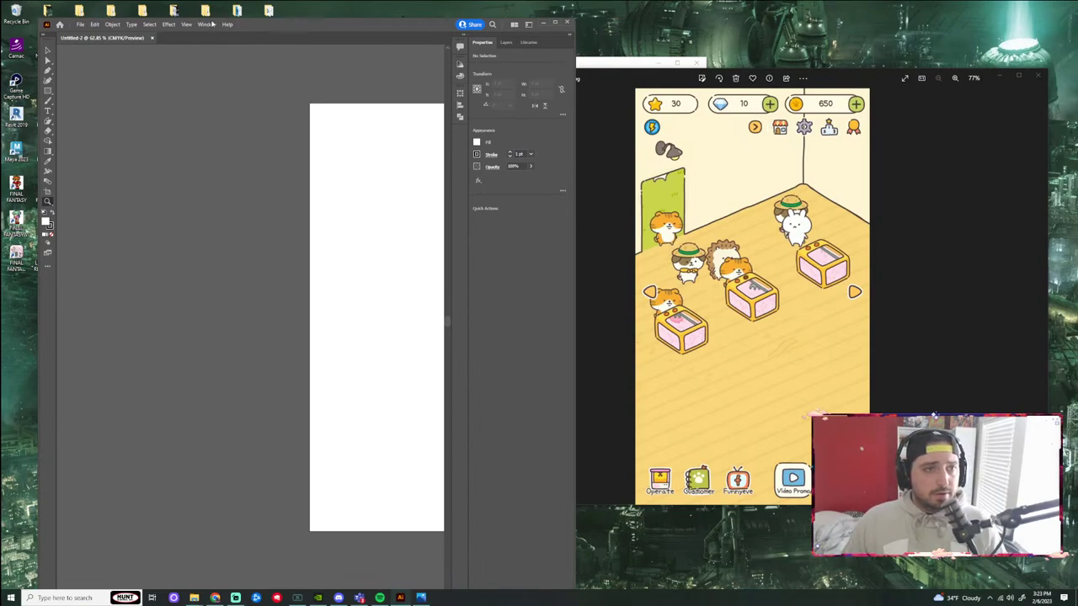
pyautogui.moveTo(391, 30); pyautogui.dragTo(564, 305)
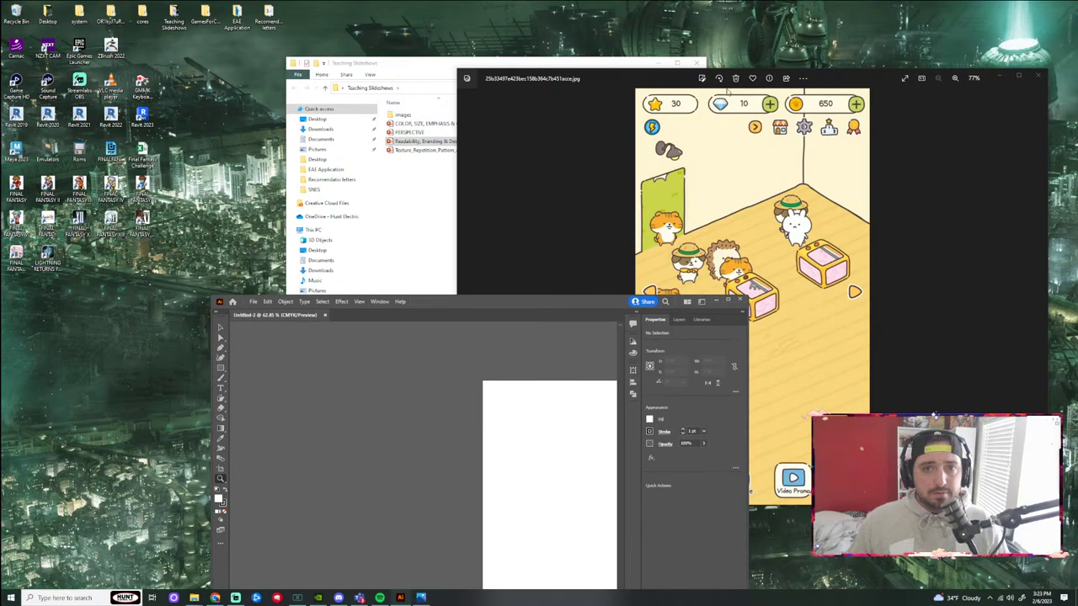
# Save the game screenshot from the photo viewer to the Desktop as a .jpg, keeping its suggested file name.
pyautogui.click(803, 78)
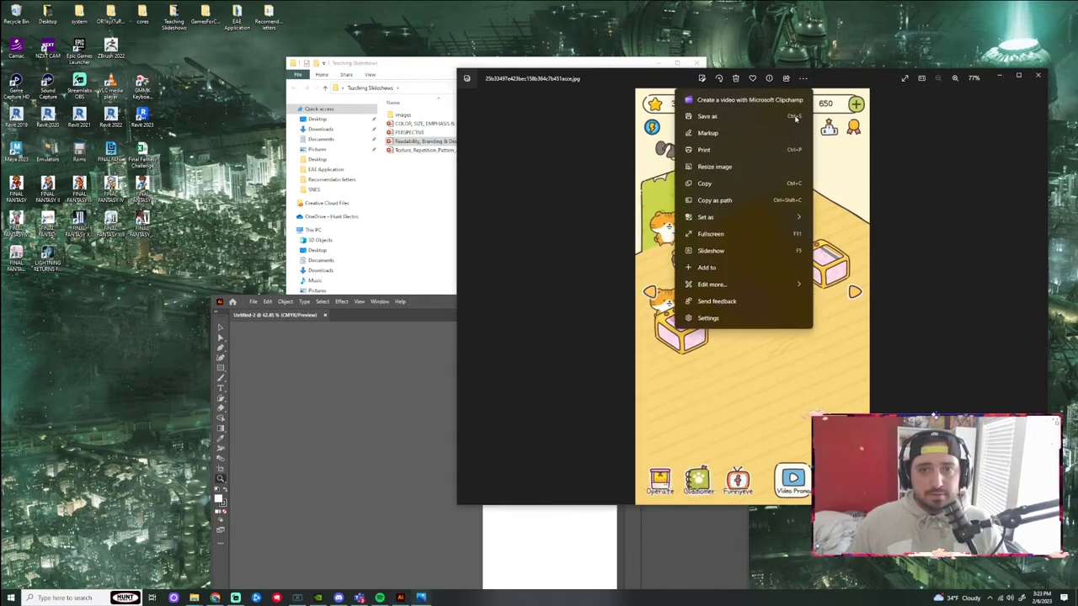
pyautogui.click(743, 125)
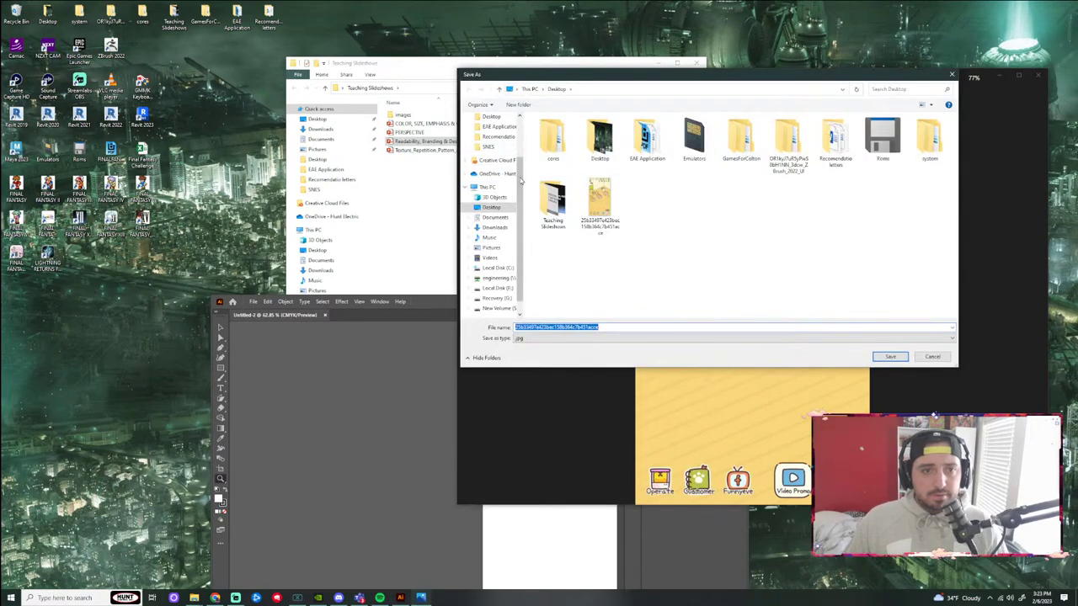
pyautogui.click(890, 356)
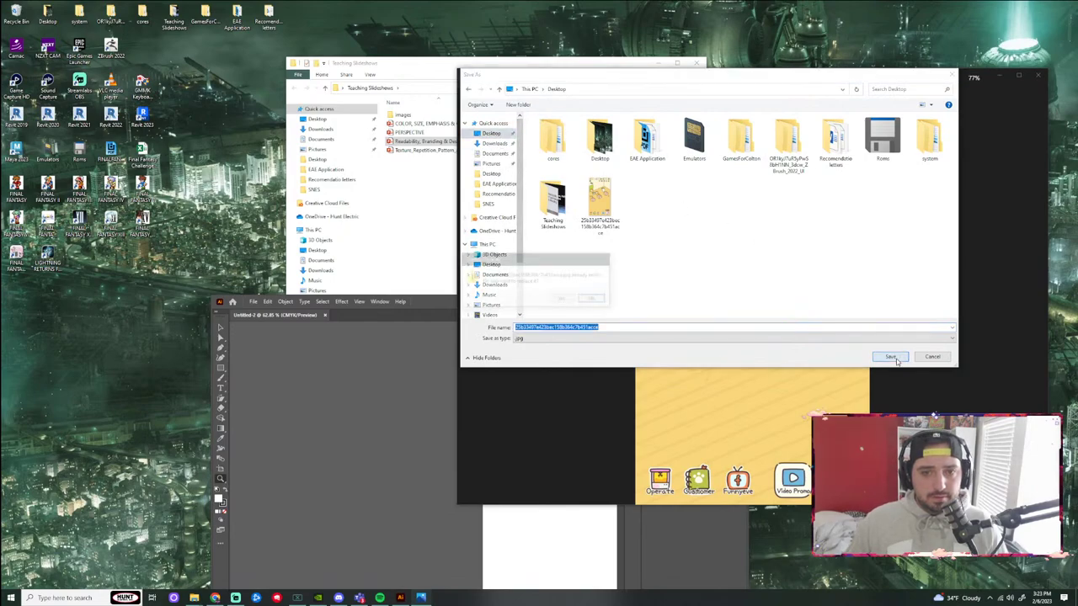
pyautogui.click(569, 303)
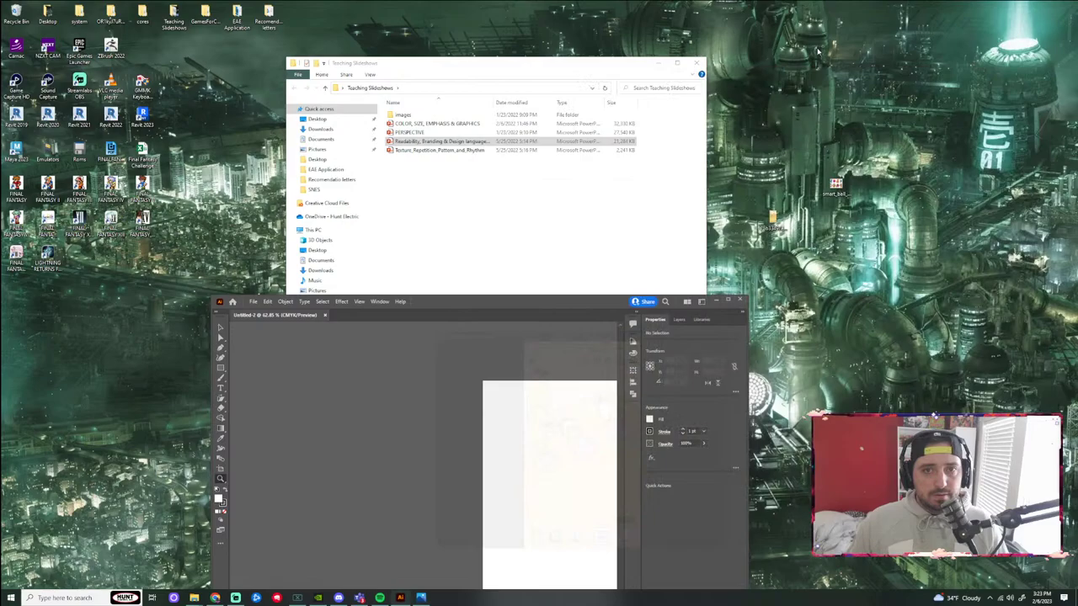
# Minimize the photo viewer and the file explorer window, and place the game screenshot in the Illustrator document as a linked image.
pyautogui.click(999, 76)
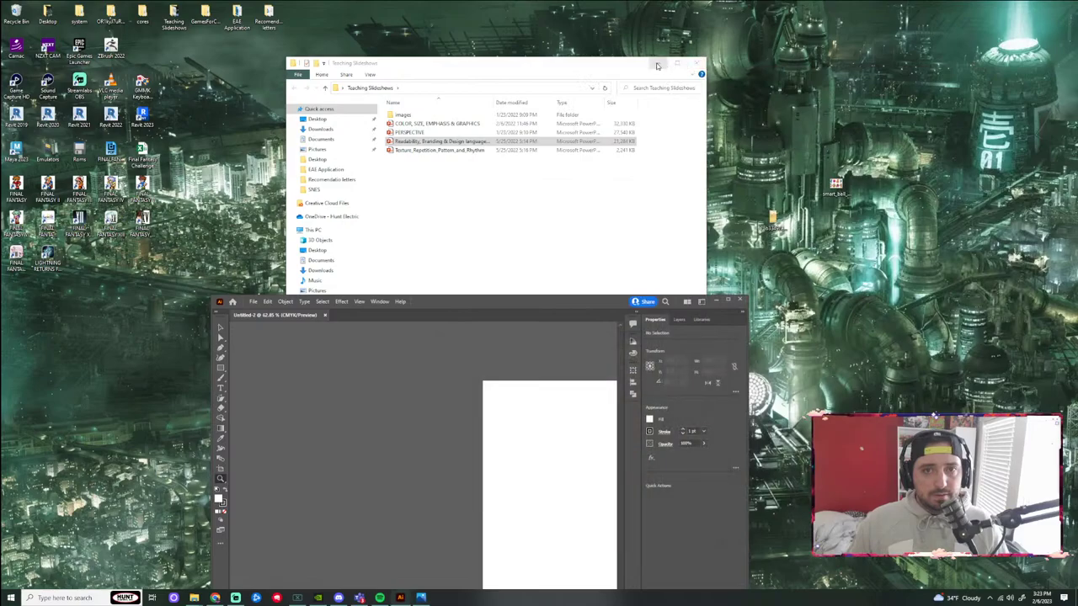
pyautogui.click(658, 63)
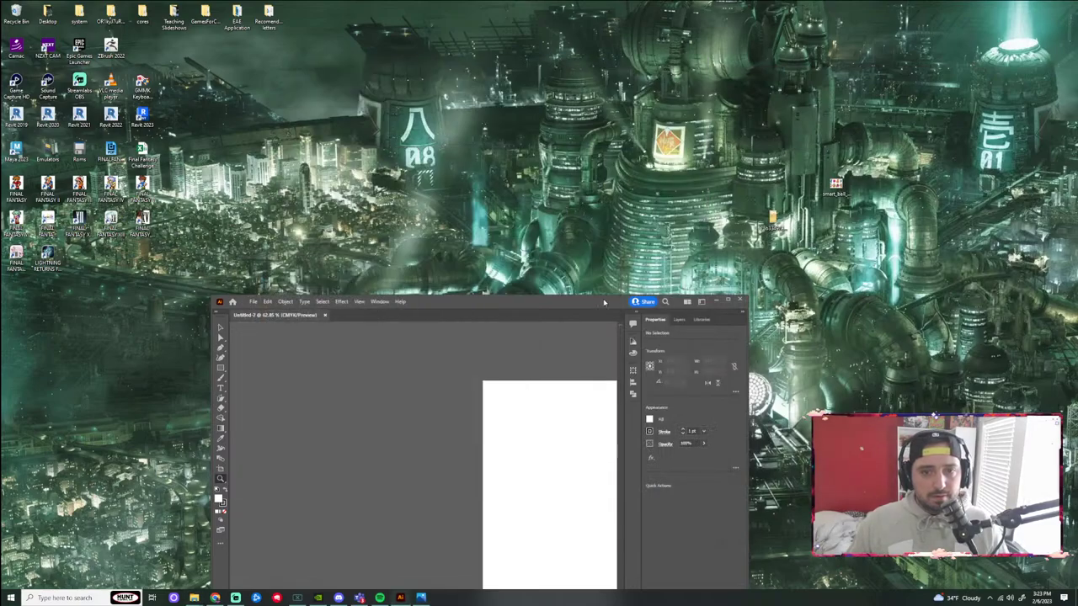
pyautogui.moveTo(604, 302); pyautogui.dragTo(583, 64)
pyautogui.hotkey('ctrl', 'v')
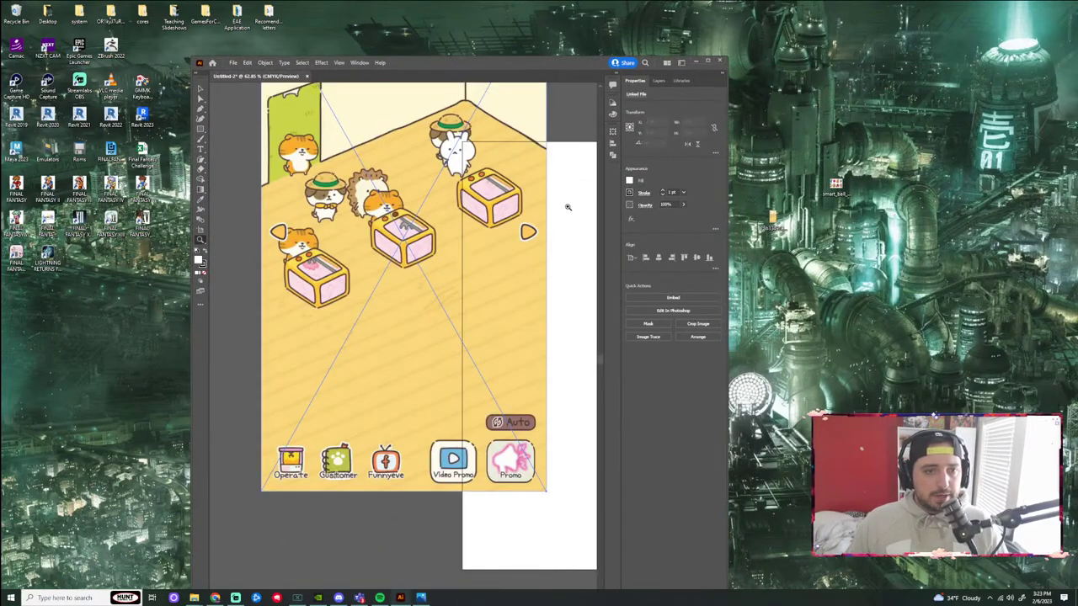
# Maximize Illustrator and move the placed game screenshot off the artboard into the empty canvas to its left.
pyautogui.click(707, 62)
pyautogui.scroll(-5, 638, 161)
pyautogui.scroll(3, 639, 161)
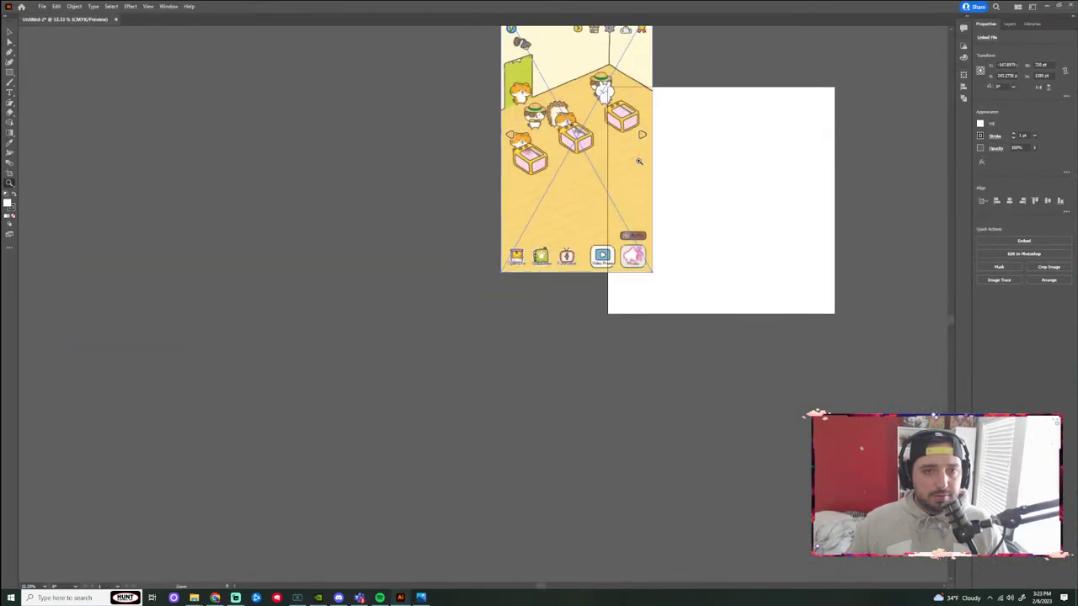
pyautogui.press('v')
pyautogui.moveTo(539, 160); pyautogui.dragTo(398, 216)
pyautogui.click(611, 312)
pyautogui.scroll(-1, 543, 242)
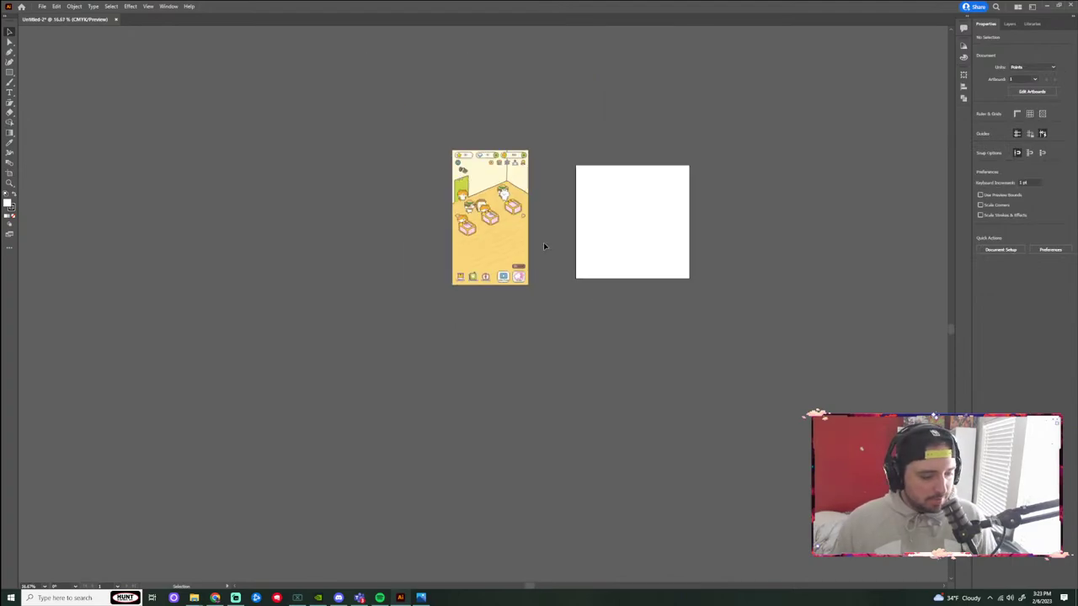
# Enlarge the game screenshot proportionally to about 870 x 1548 pt, reposition it beside the artboard, and deselect it.
pyautogui.moveTo(543, 243); pyautogui.dragTo(458, 258)
pyautogui.scroll(4, 371, 241)
pyautogui.scroll(-2, 370, 241)
pyautogui.click(308, 340)
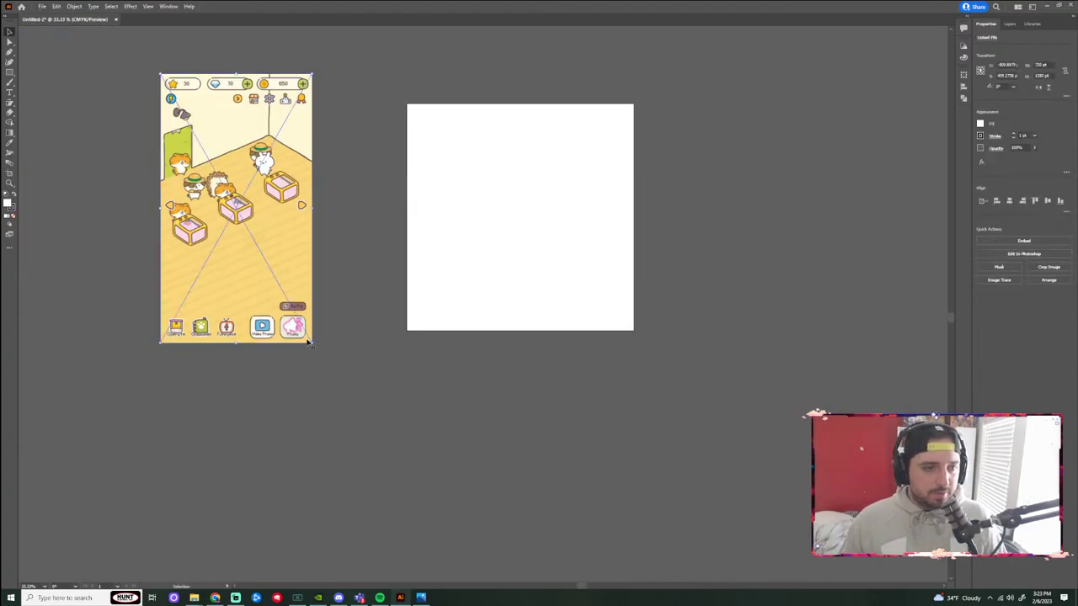
pyautogui.moveTo(309, 340); pyautogui.dragTo(354, 396)
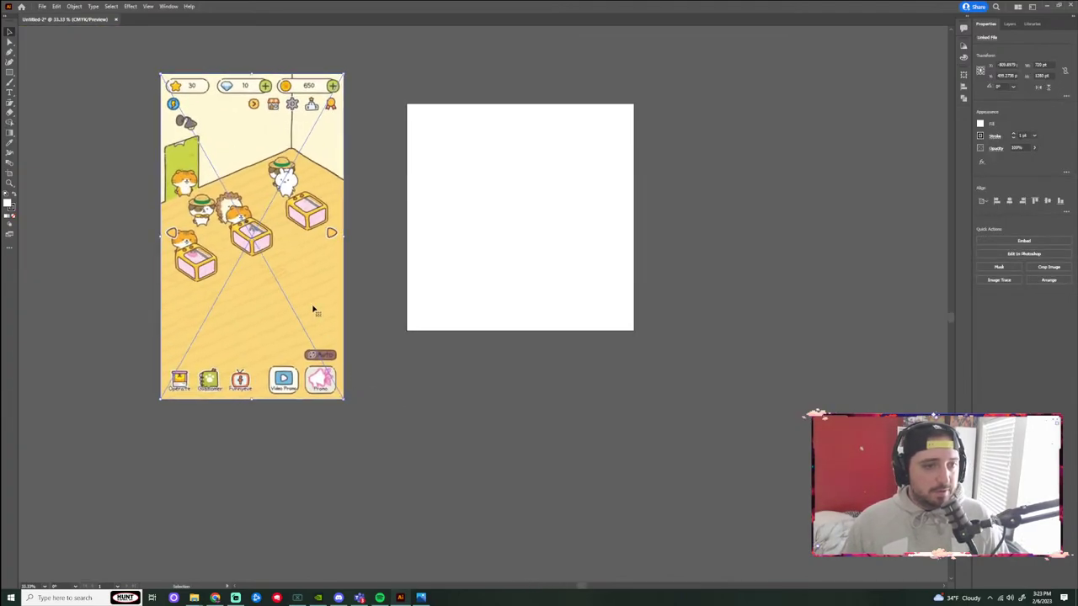
pyautogui.moveTo(313, 310); pyautogui.dragTo(324, 252)
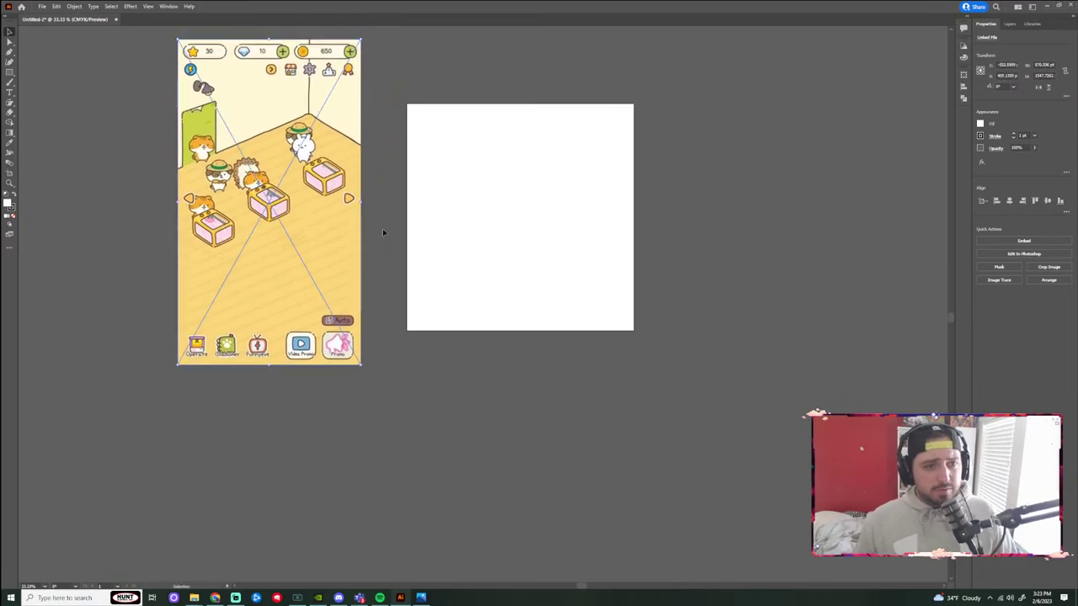
pyautogui.scroll(1, 379, 215)
pyautogui.scroll(-2, 421, 261)
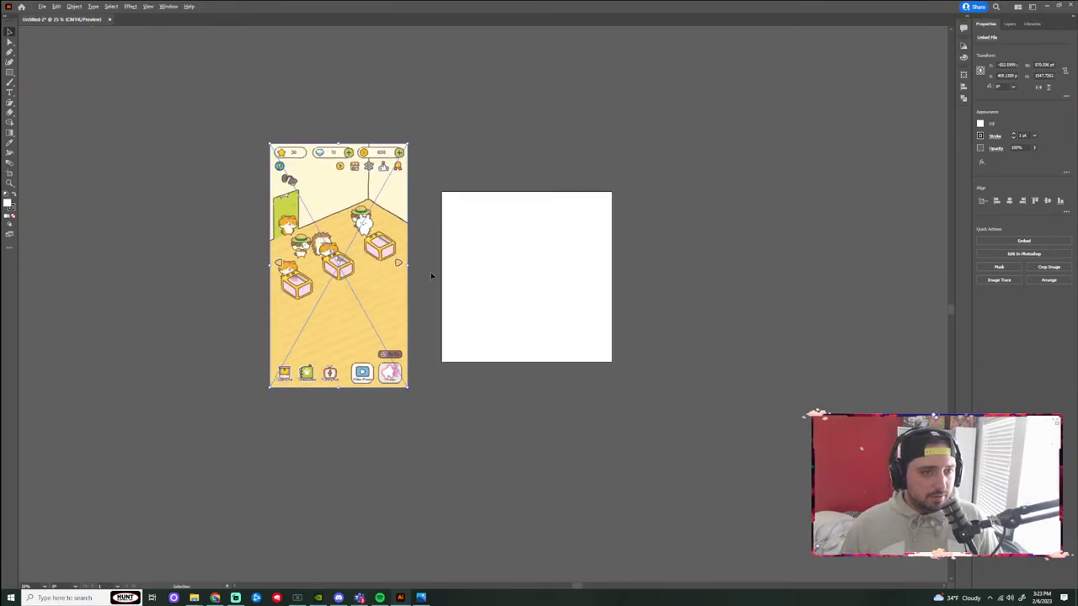
pyautogui.scroll(2, 434, 269)
pyautogui.scroll(-1, 404, 222)
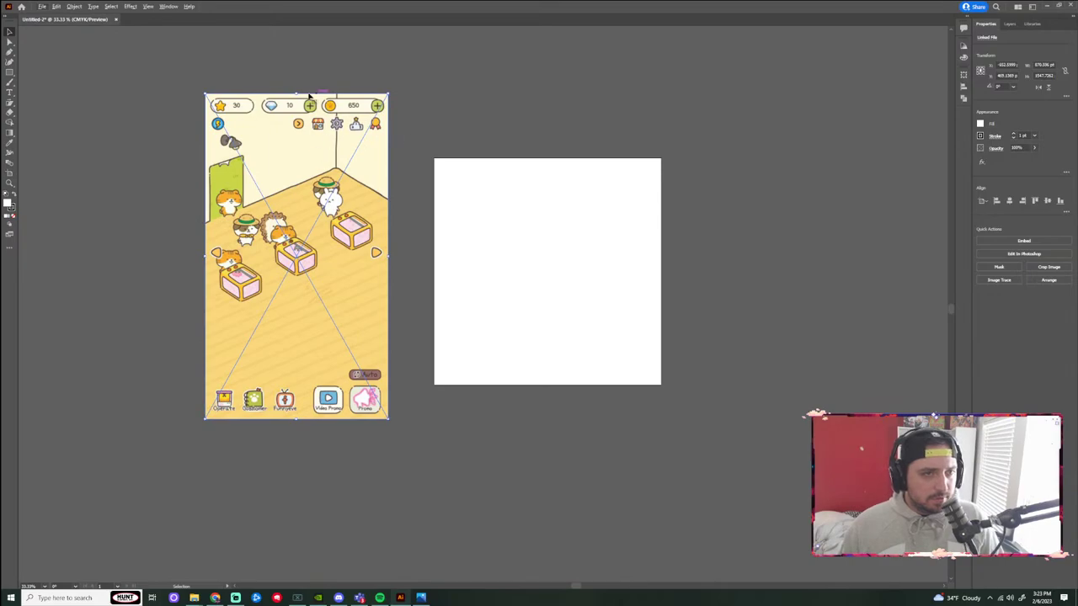
pyautogui.click(434, 244)
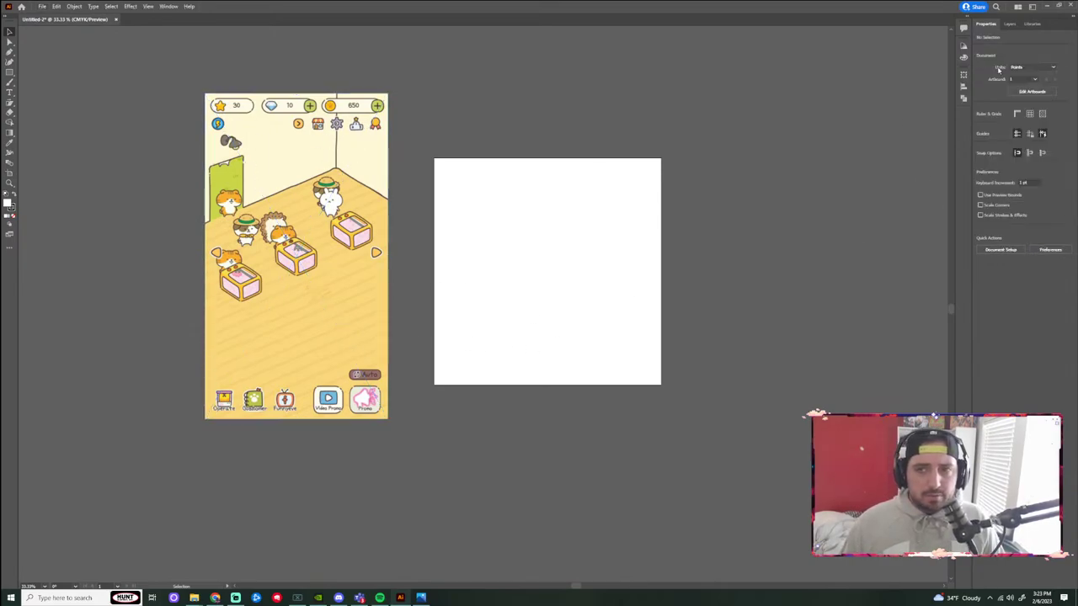
# Rename Layer 1 as Reference and lock it.
pyautogui.click(1011, 25)
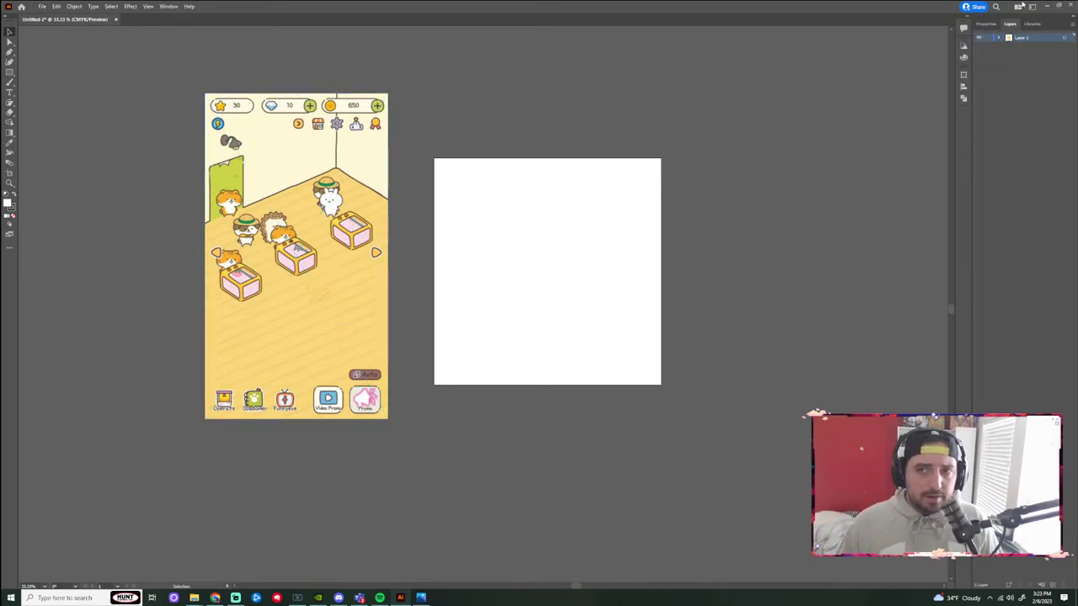
pyautogui.doubleClick(1043, 41)
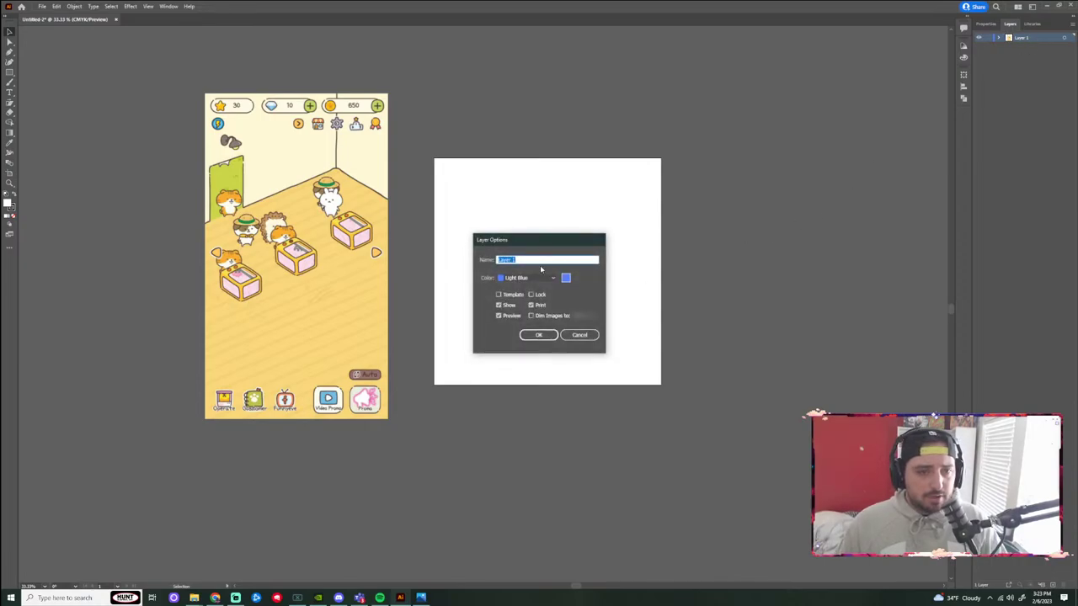
pyautogui.write('rence')
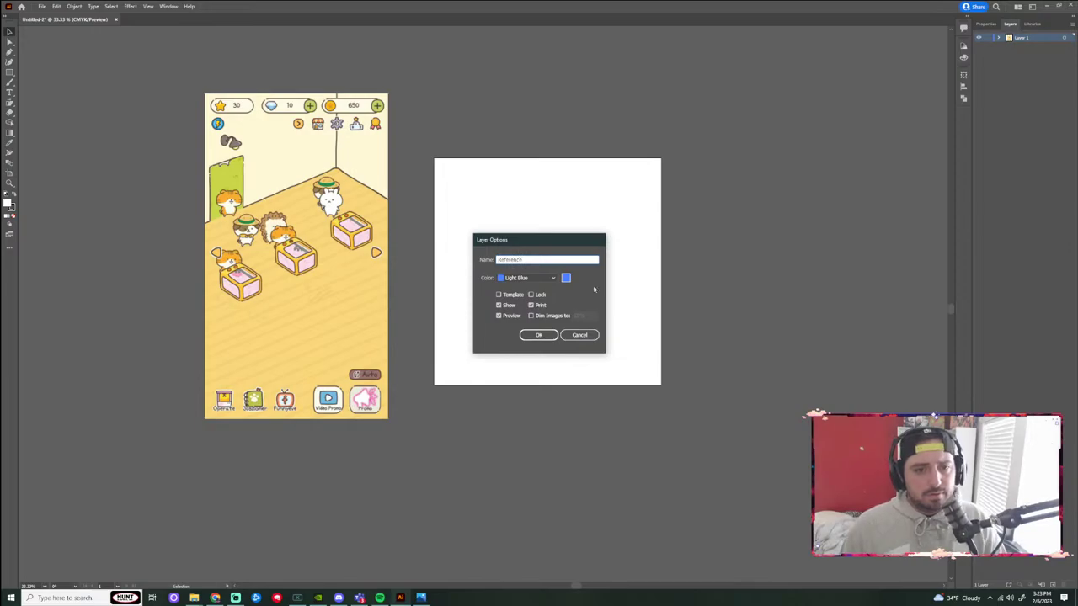
pyautogui.click(539, 334)
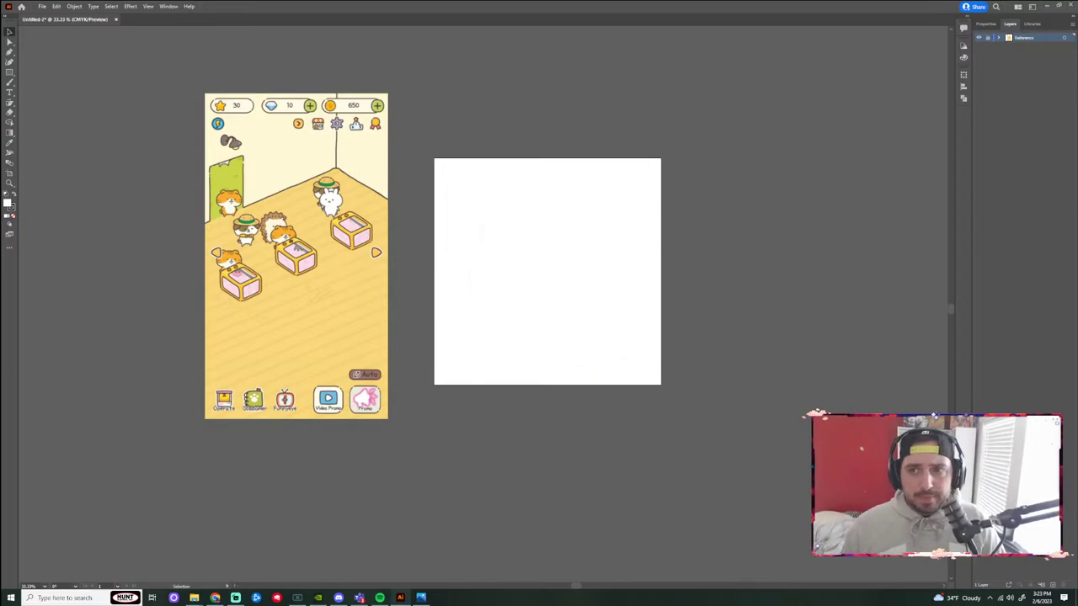
# Create a new layer above Reference and name it "color pallete".
pyautogui.click(1053, 586)
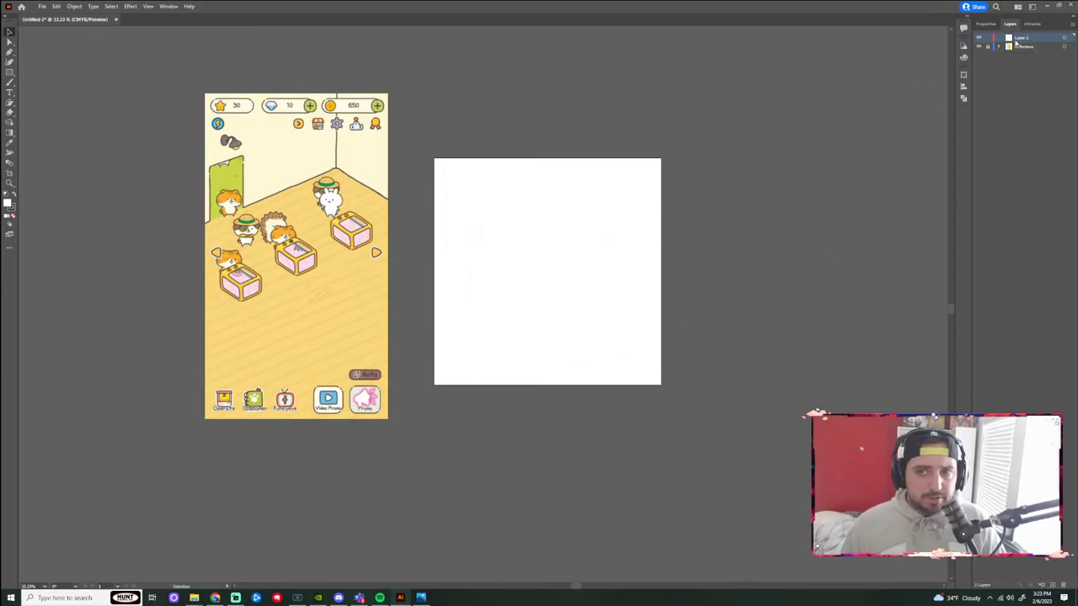
pyautogui.doubleClick(1028, 40)
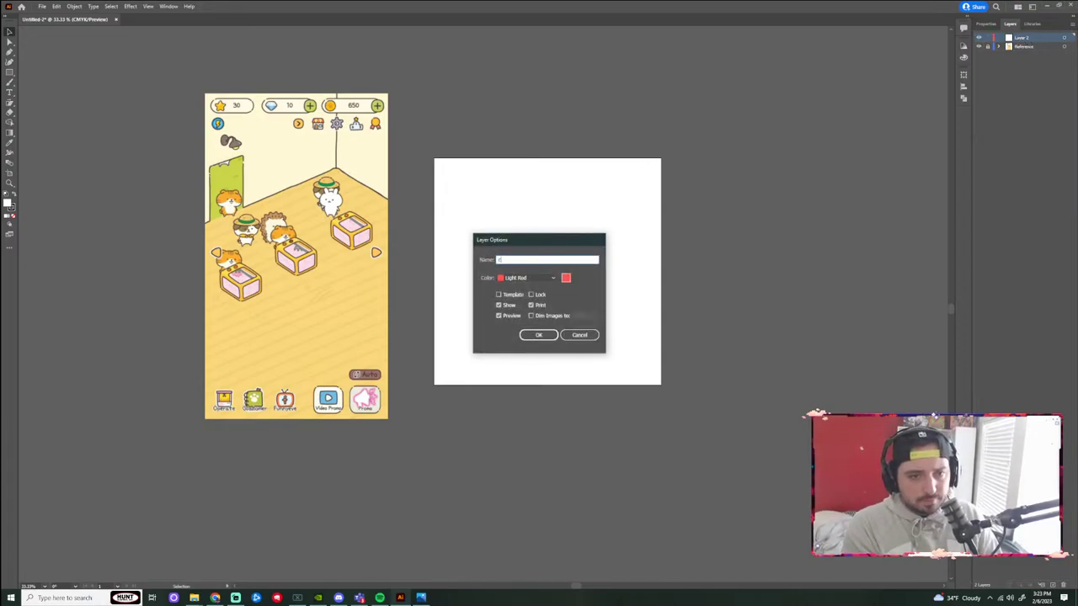
pyautogui.write('color palet')
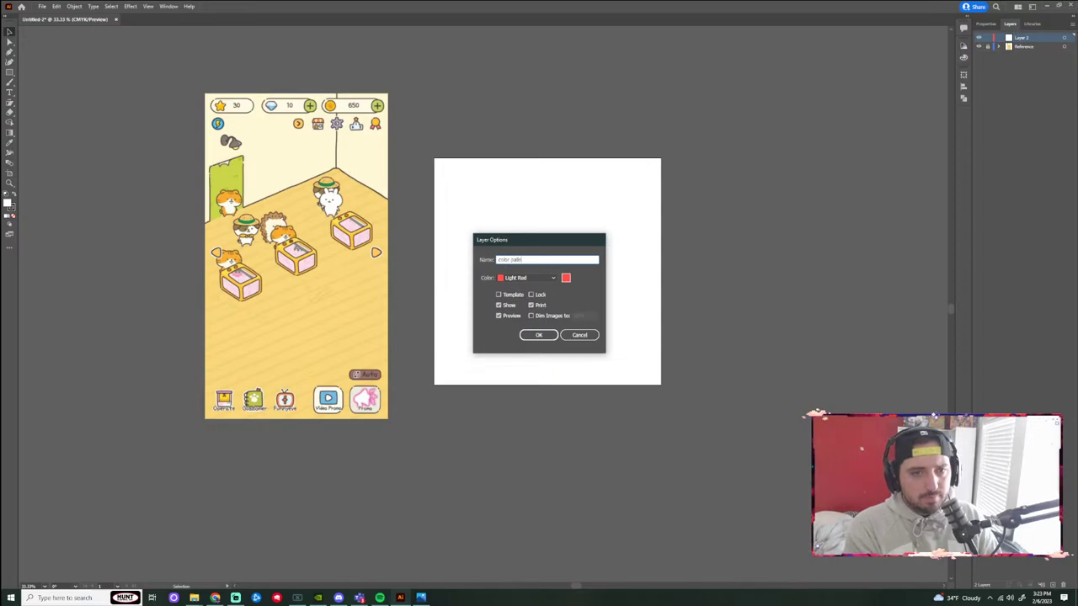
pyautogui.write('te')
pyautogui.press('Return')
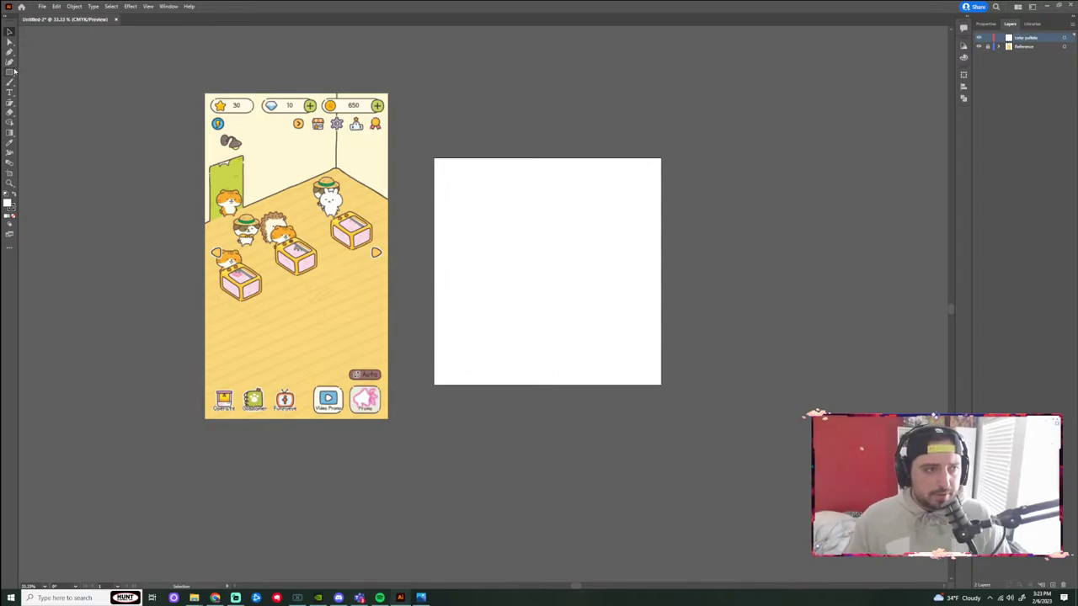
# Draw a small white square with the Rectangle tool and place it just outside the artboard's upper-right corner.
pyautogui.click(11, 71)
pyautogui.scroll(2, 399, 166)
pyautogui.scroll(-1, 398, 166)
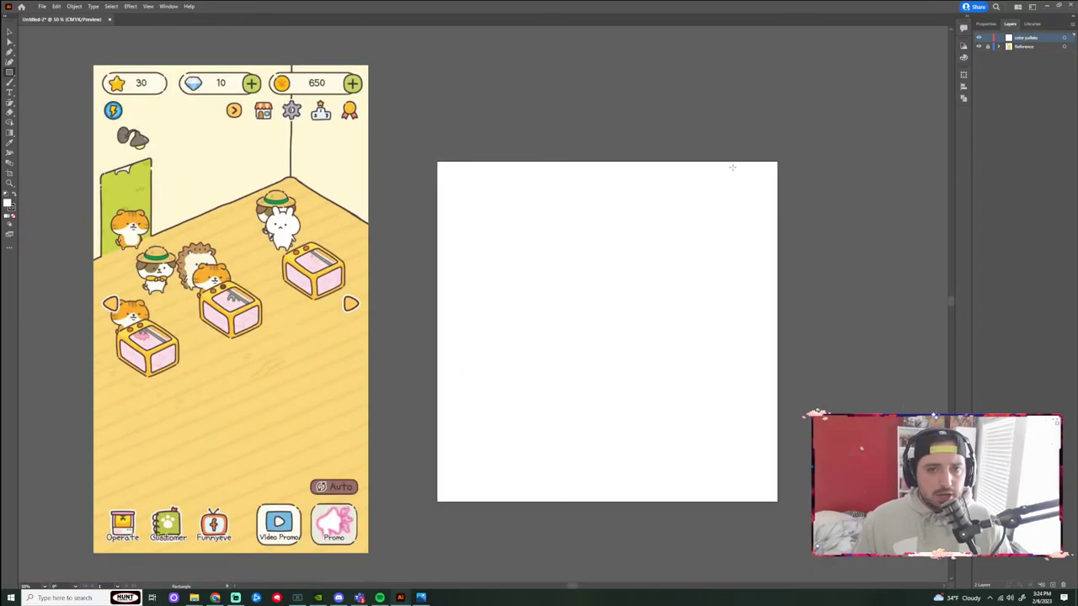
pyautogui.moveTo(732, 167); pyautogui.dragTo(682, 165)
pyautogui.click(11, 36)
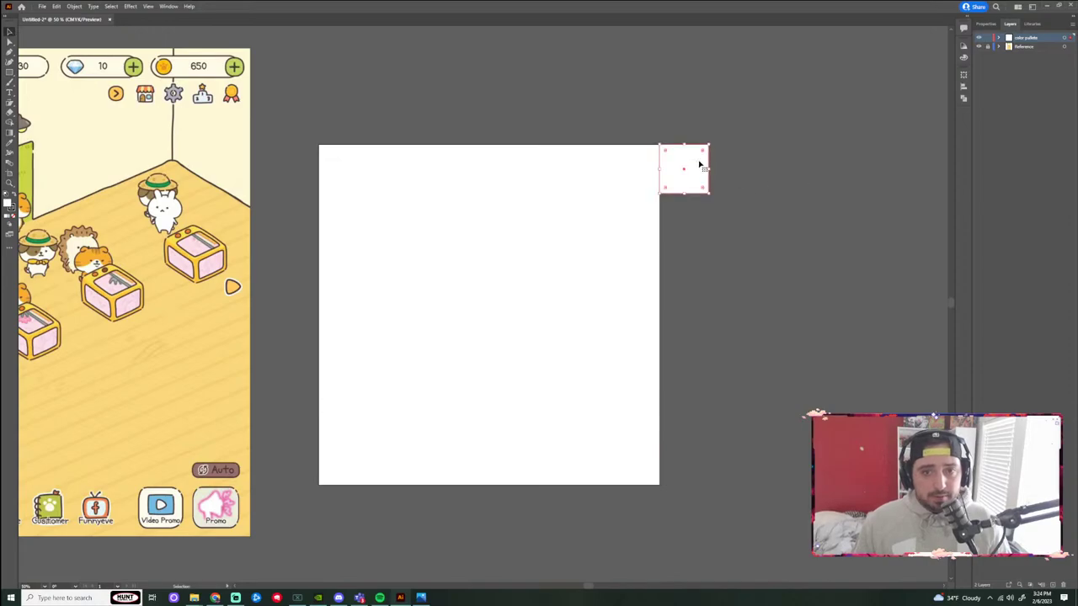
# Paste two copies of the white square, stack them directly beneath the original along the artboard's edge, and deselect.
pyautogui.hotkey('ctrl', 'v')
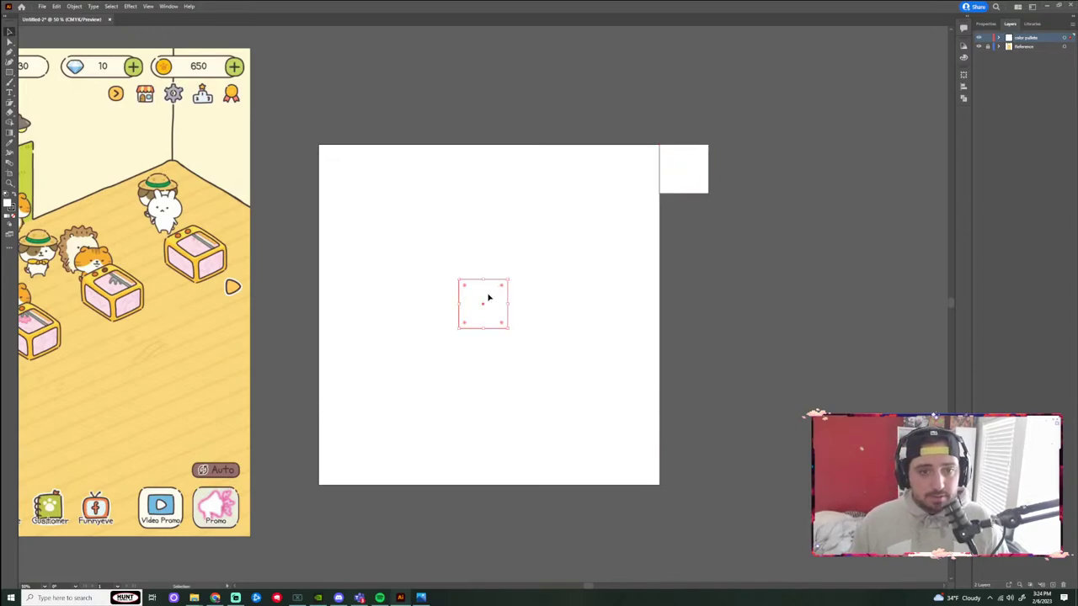
pyautogui.moveTo(489, 298); pyautogui.dragTo(689, 214)
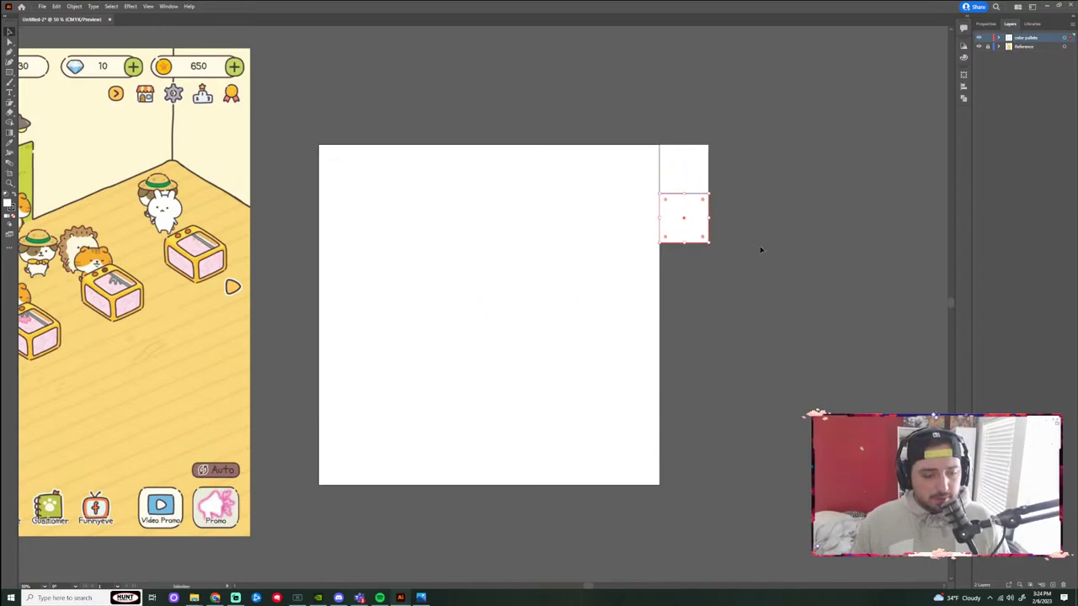
pyautogui.hotkey('ctrl', 'v')
pyautogui.moveTo(497, 291); pyautogui.dragTo(698, 255)
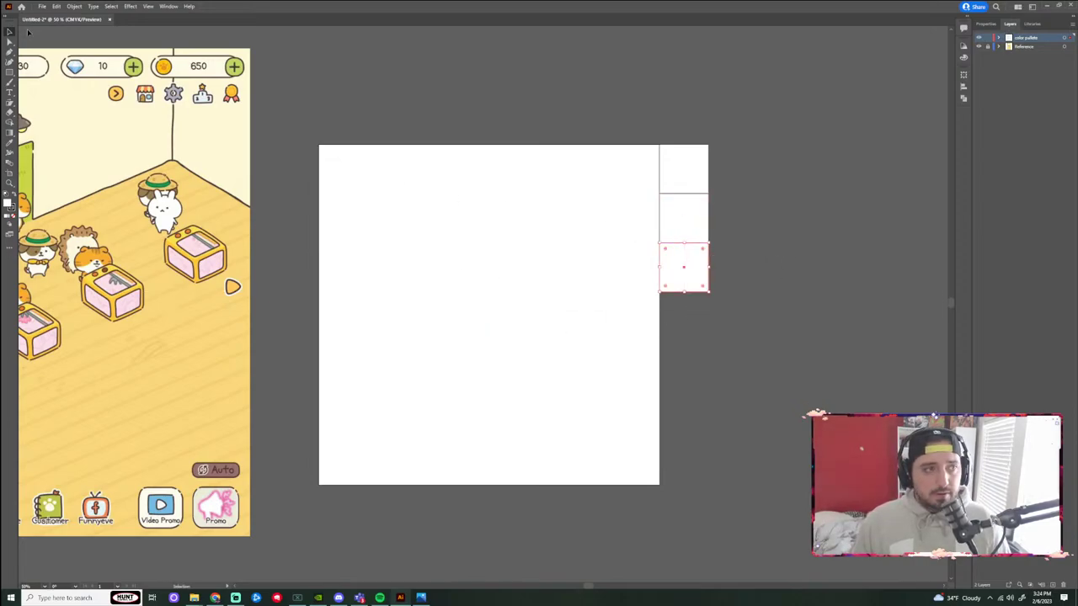
pyautogui.click(340, 86)
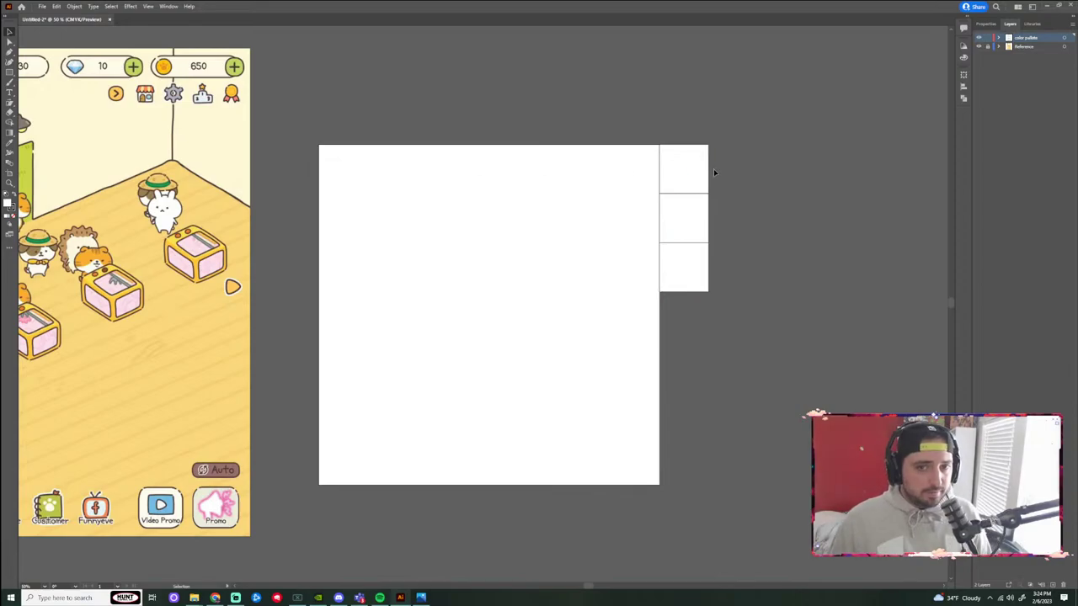
# Select the topmost palette square and switch to the Eyedropper tool for sampling a color from the reference image.
pyautogui.click(10, 144)
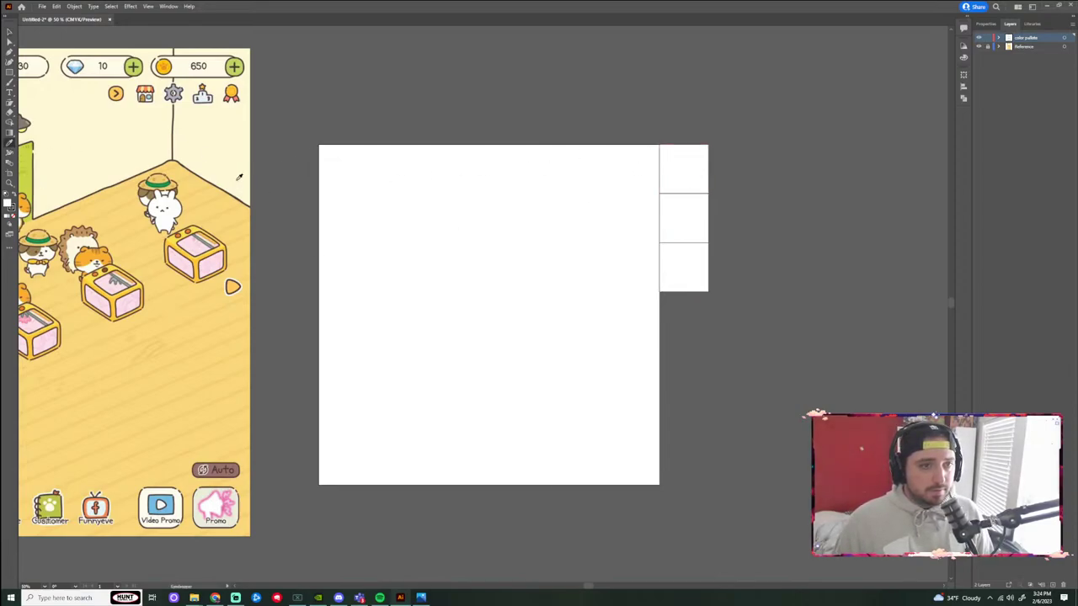
pyautogui.click(6, 31)
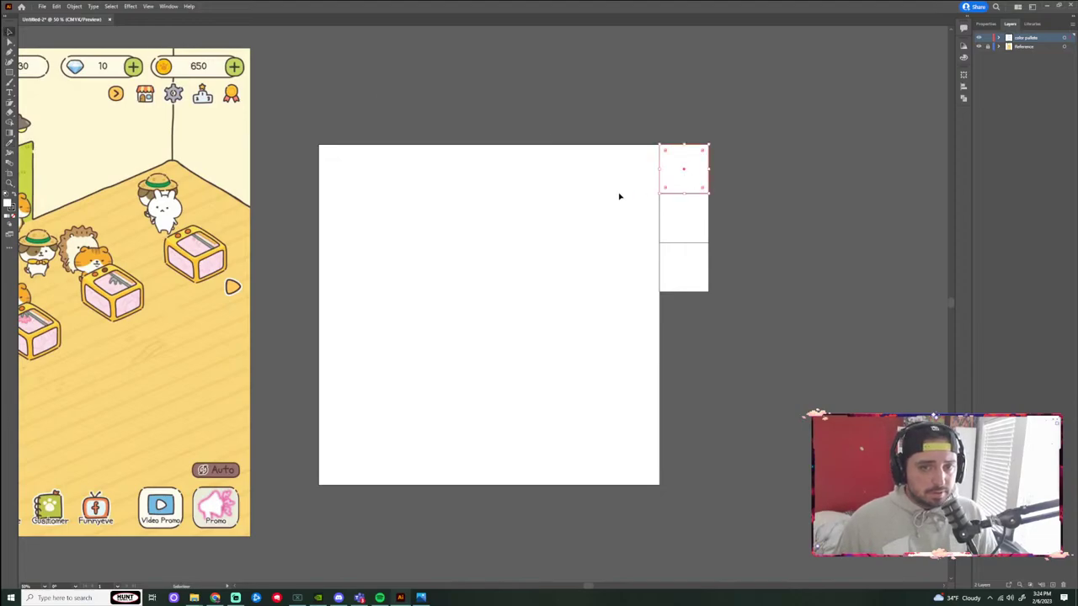
pyautogui.click(9, 81)
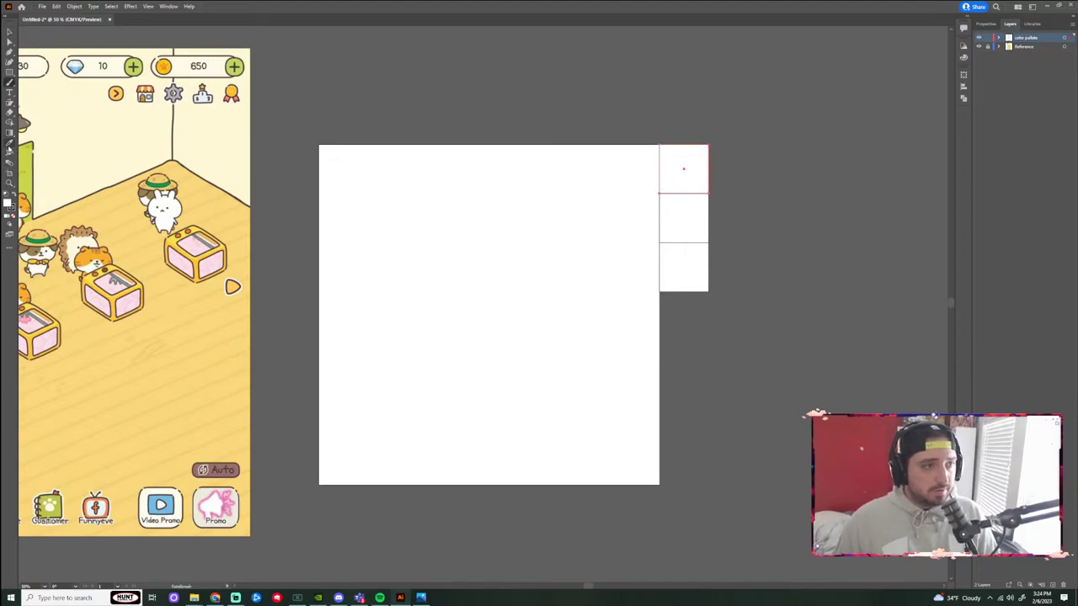